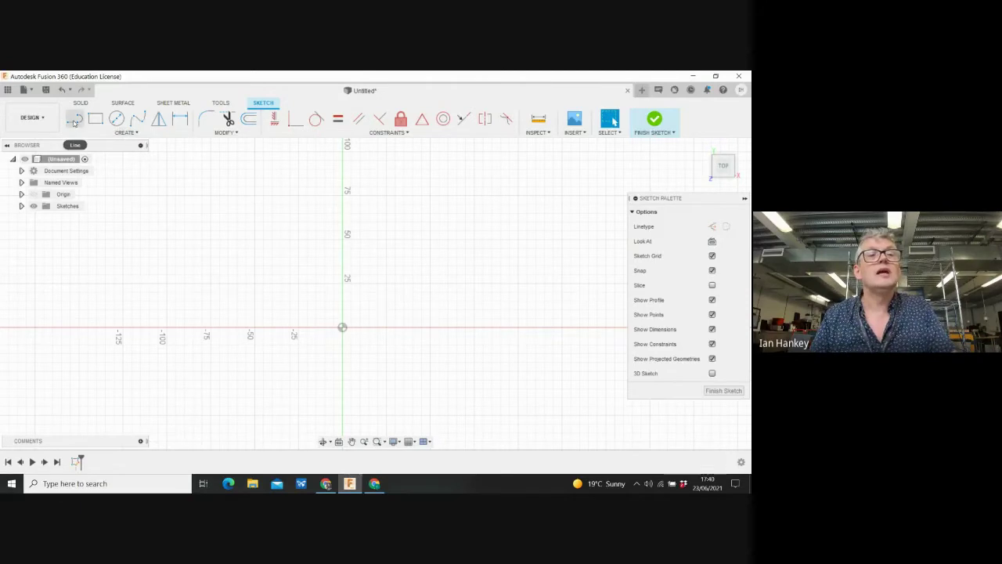
- Choose Line from the CREATE menu to begin drawing straight lines on the empty sketch
left_click(128, 133)
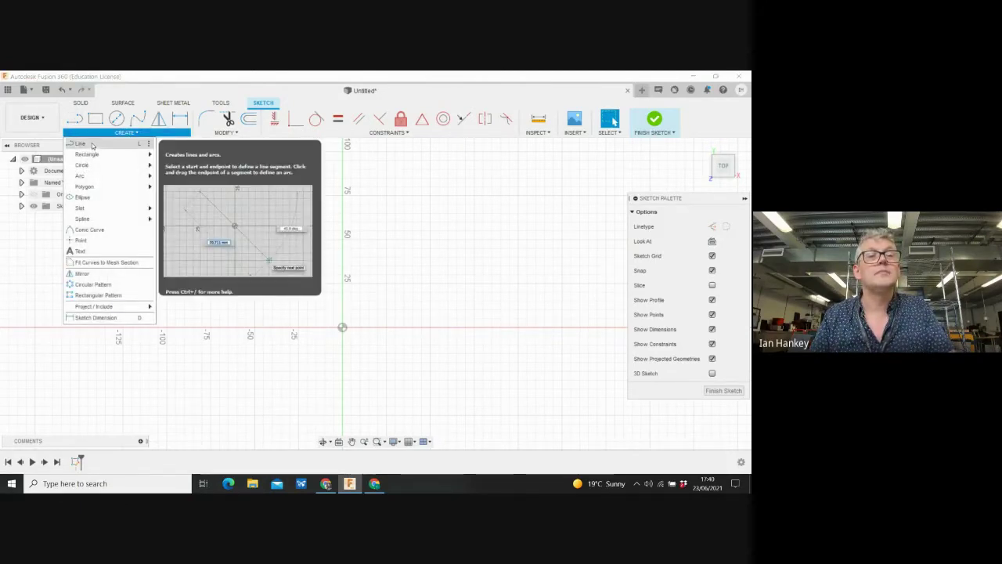
left_click(92, 145)
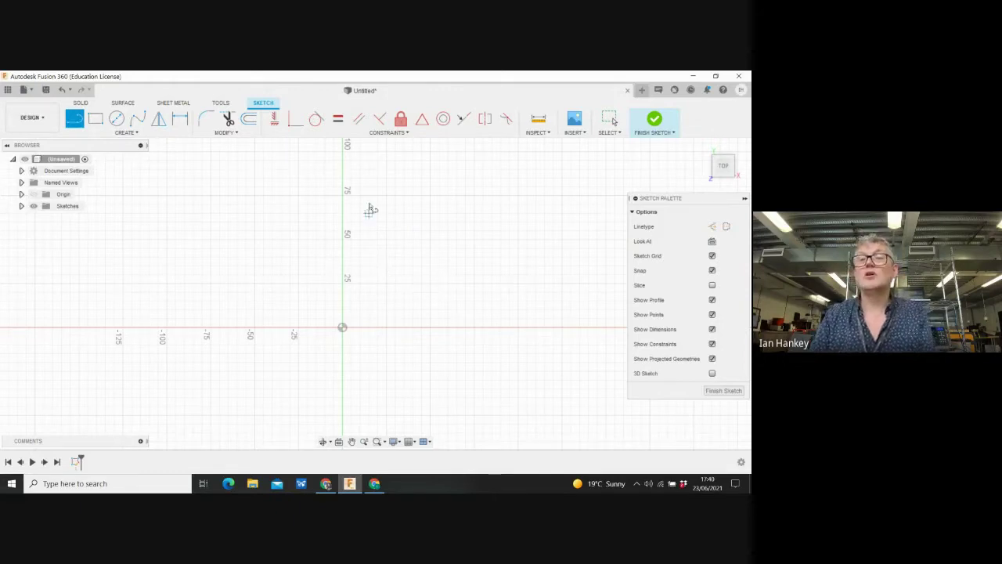
mouse_move(696, 200)
left_mouse_down()
mouse_move(523, 168)
mouse_move(687, 205)
left_mouse_up()
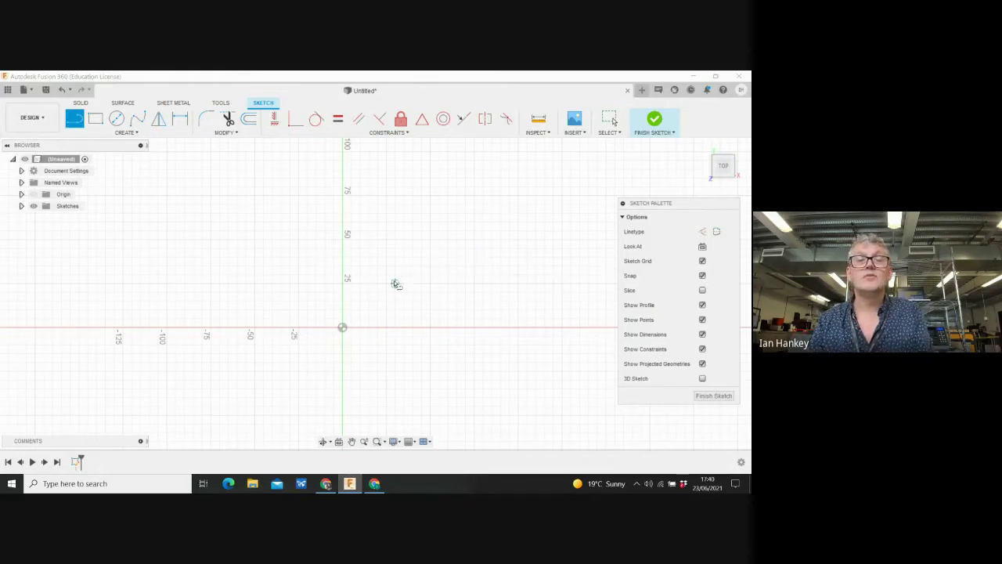
left_click(702, 276)
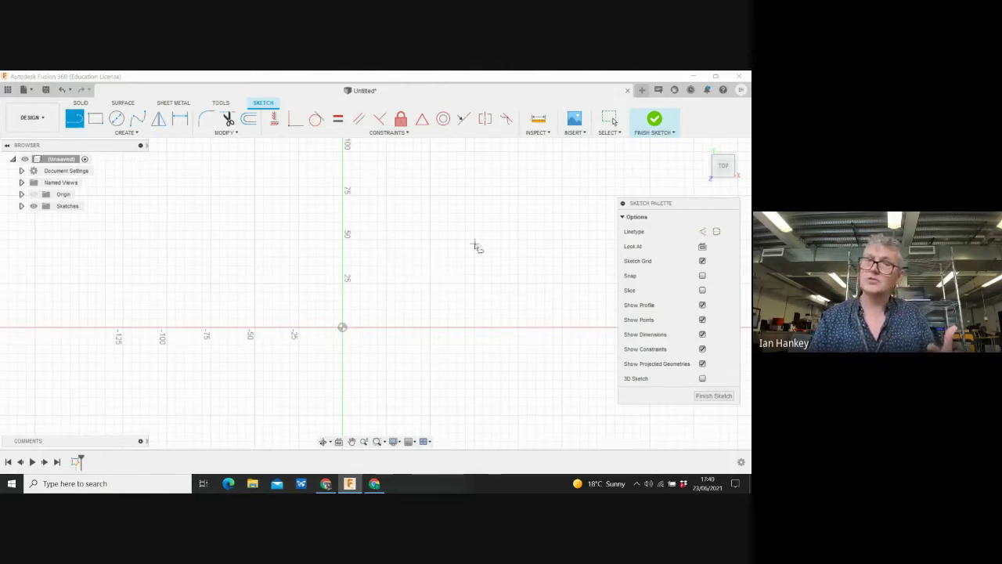
left_click(702, 276)
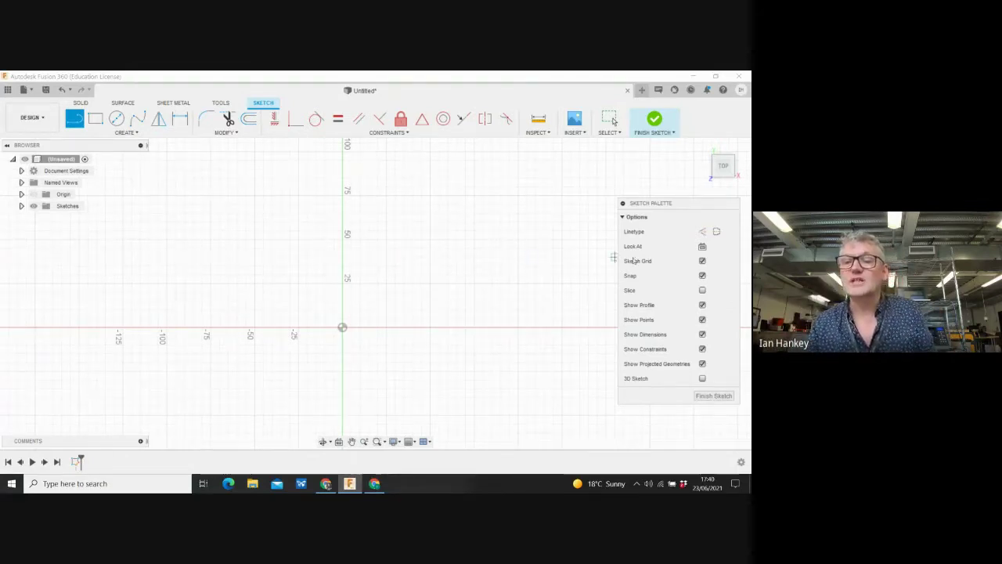
left_click(702, 261)
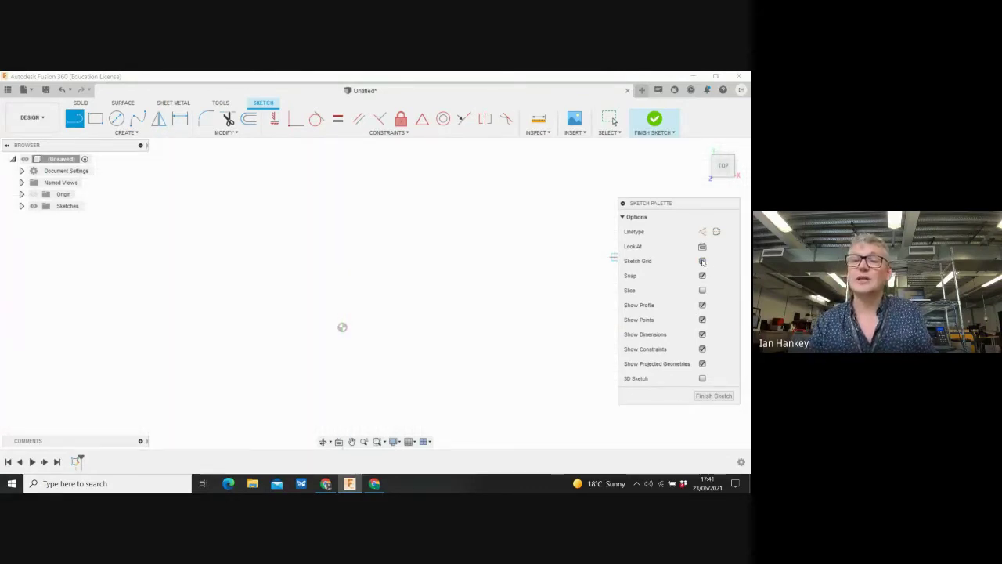
left_click(702, 261)
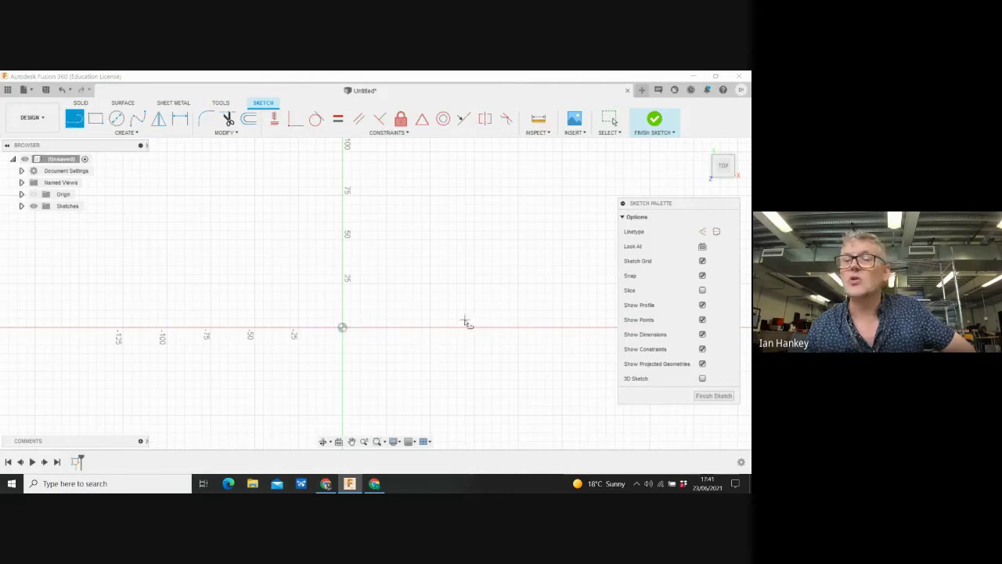
- Draw a vertical line from the origin straight up the Y axis to about 75
left_click(342, 327)
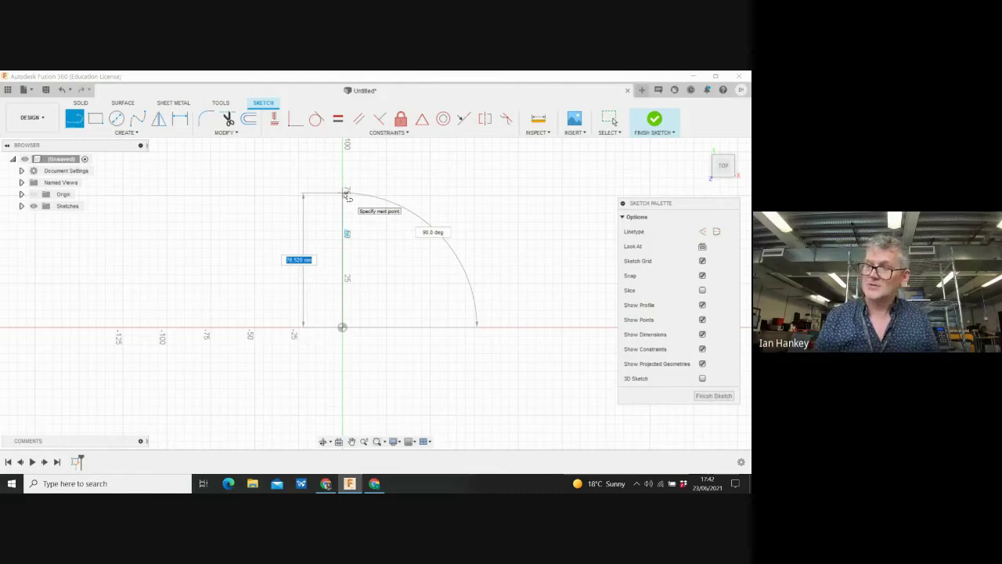
left_click(346, 197)
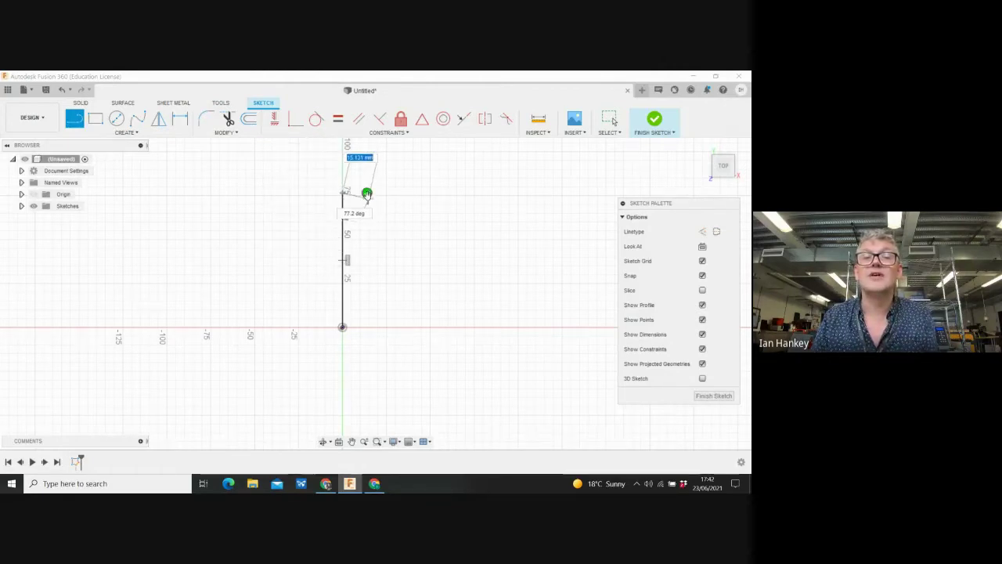
left_click(369, 199)
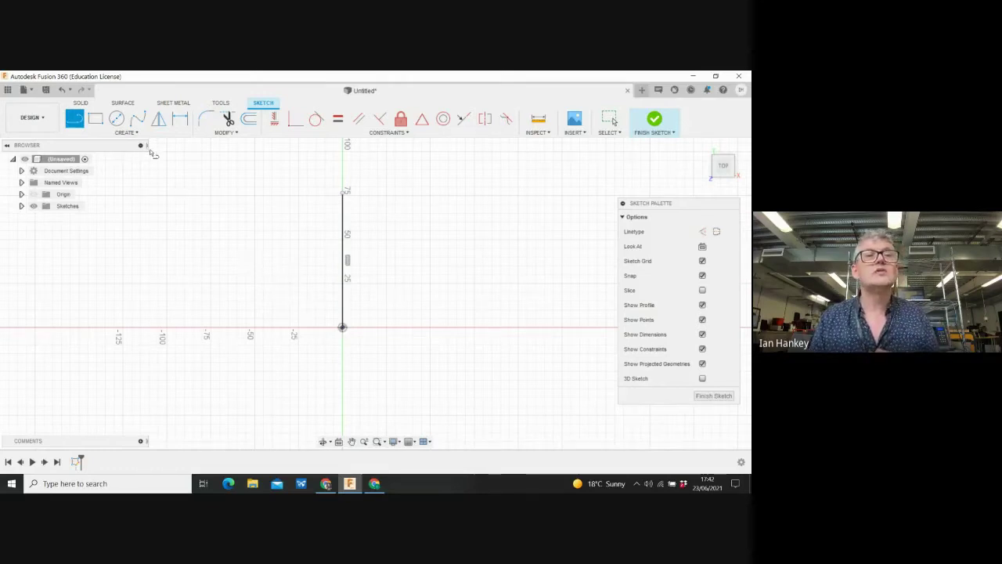
left_click(128, 132)
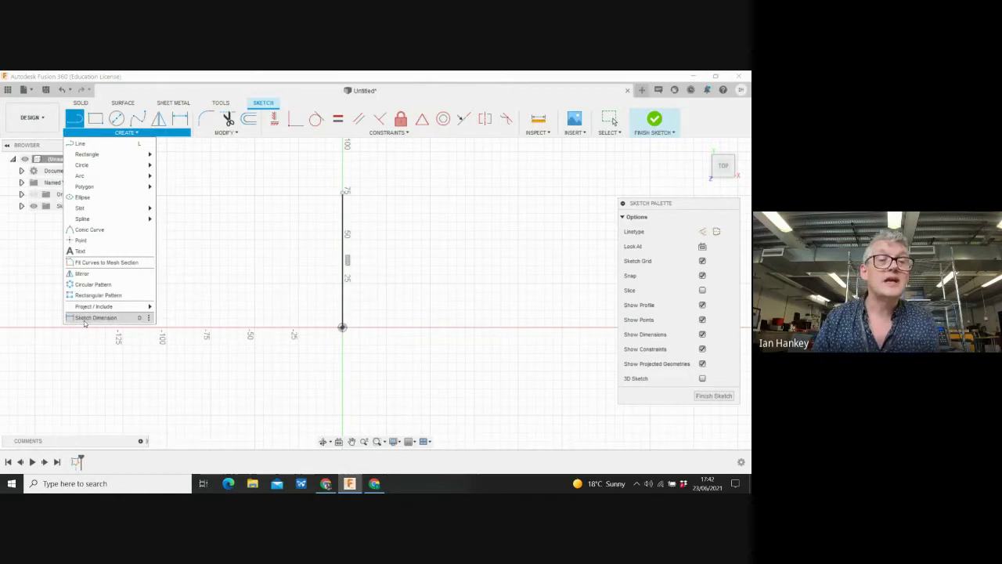
- Add a sketch dimension left of the vertical line and set its length to 100 mm
left_click(84, 320)
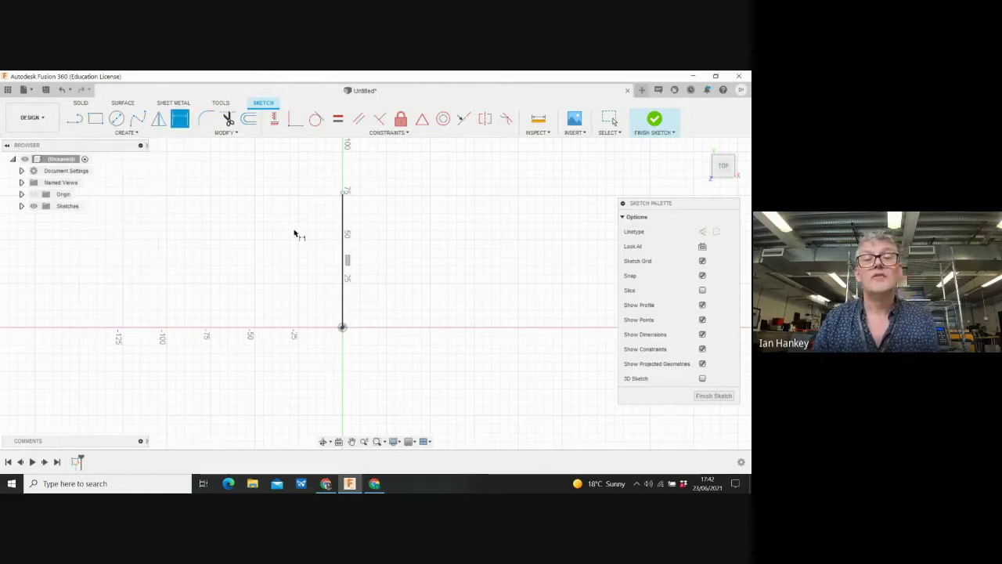
left_click(342, 241)
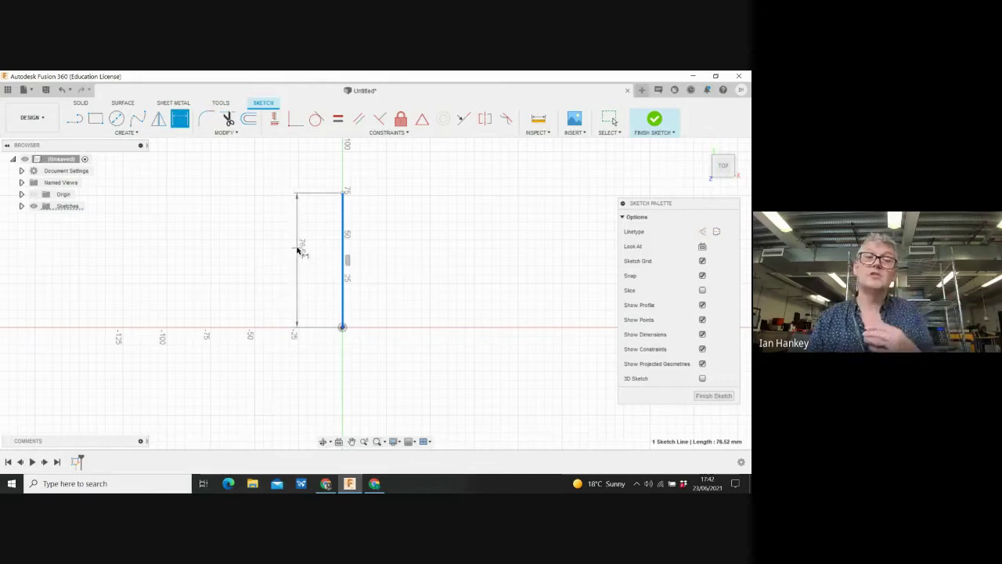
left_click(298, 249)
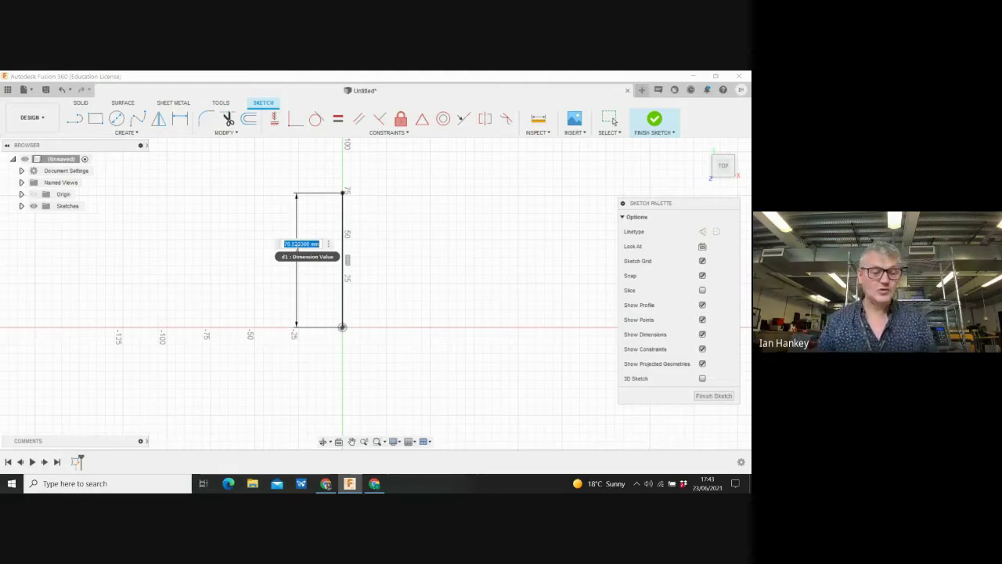
type("150")
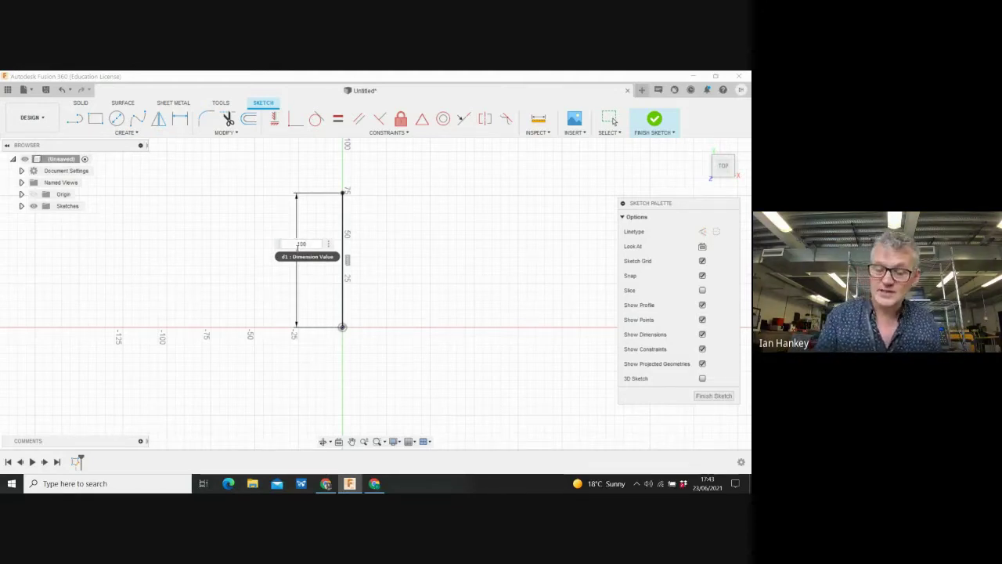
key("Return")
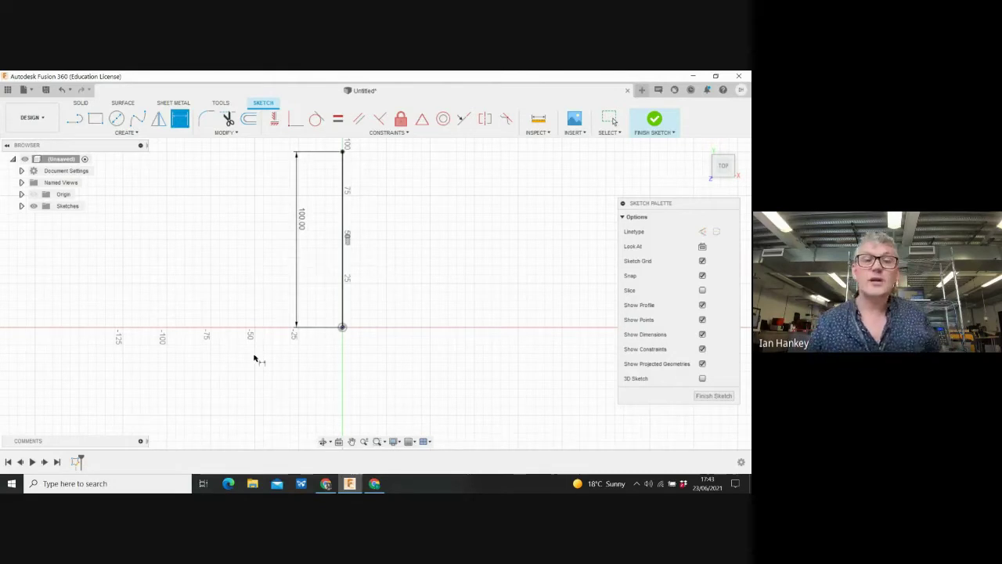
scroll(404, 401, "up", 1)
scroll(403, 403, "down", 1)
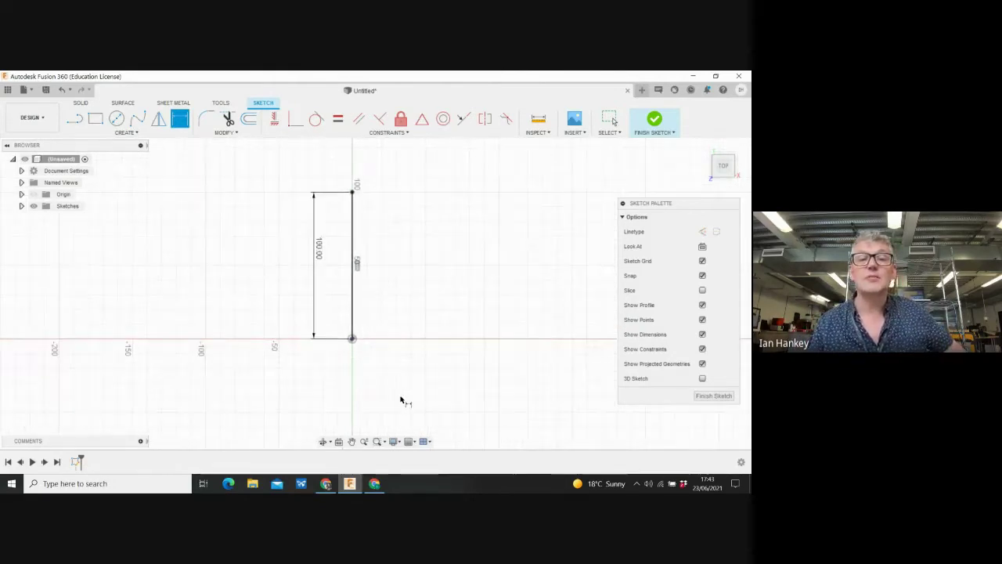
left_click(319, 250)
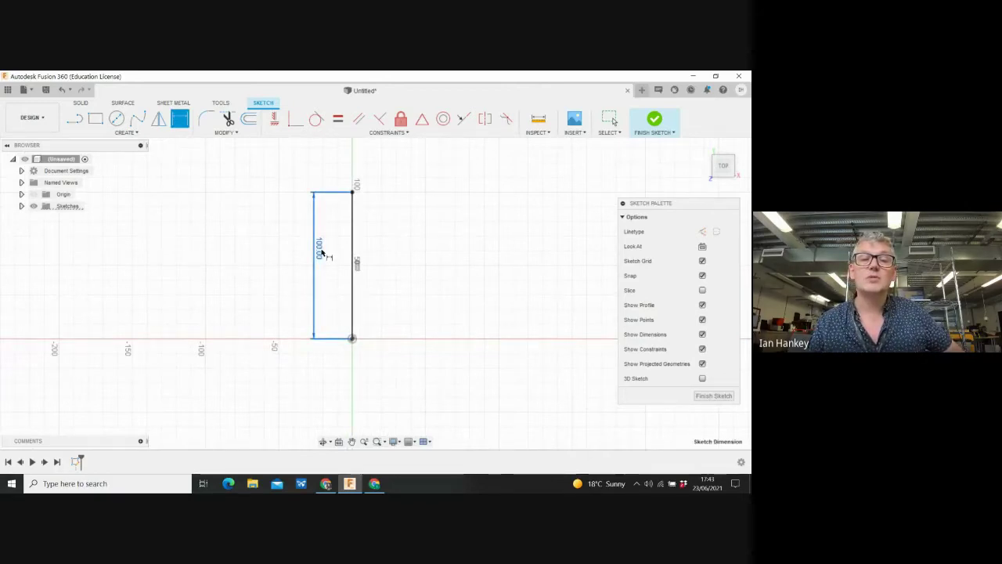
left_click(326, 255)
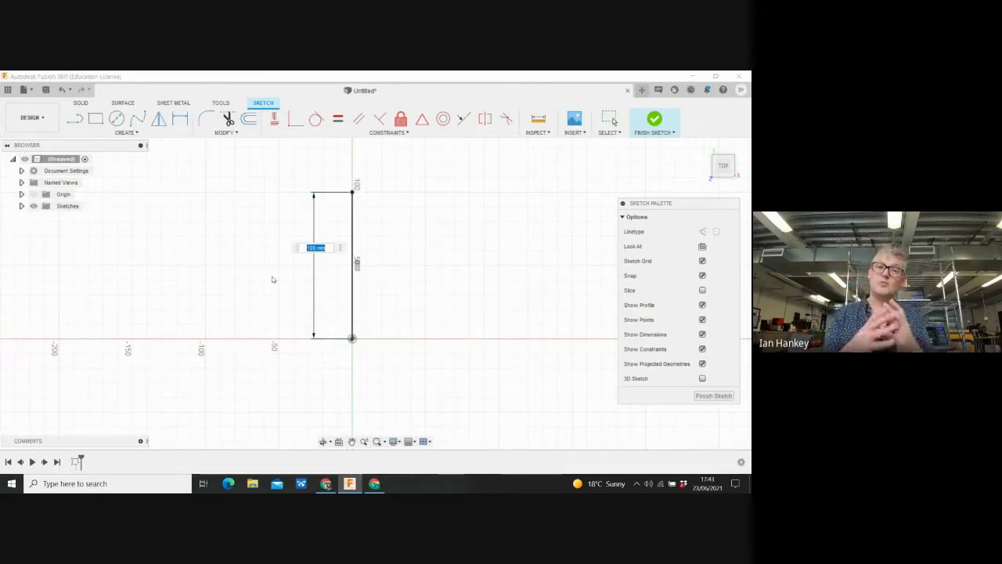
type("1")
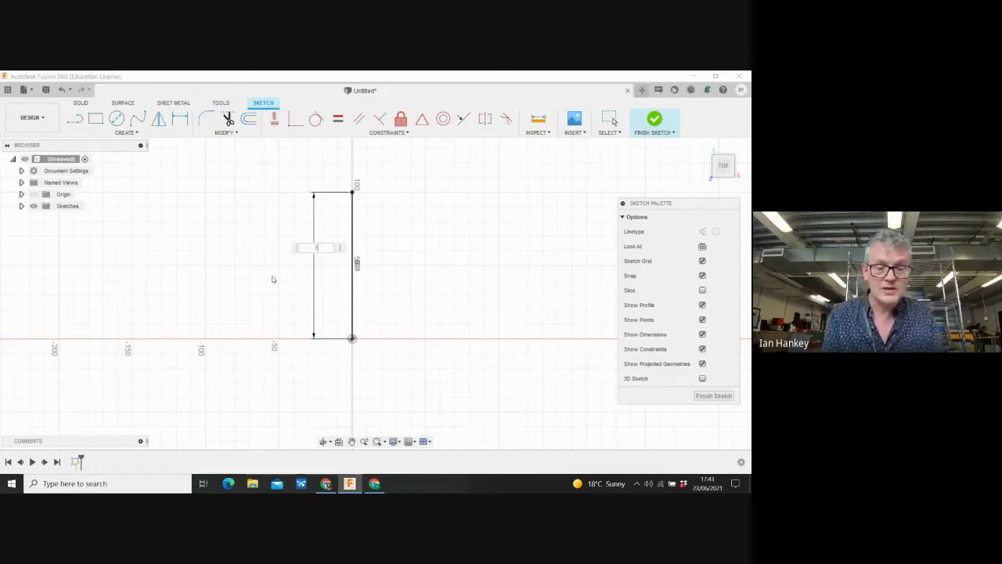
type("20")
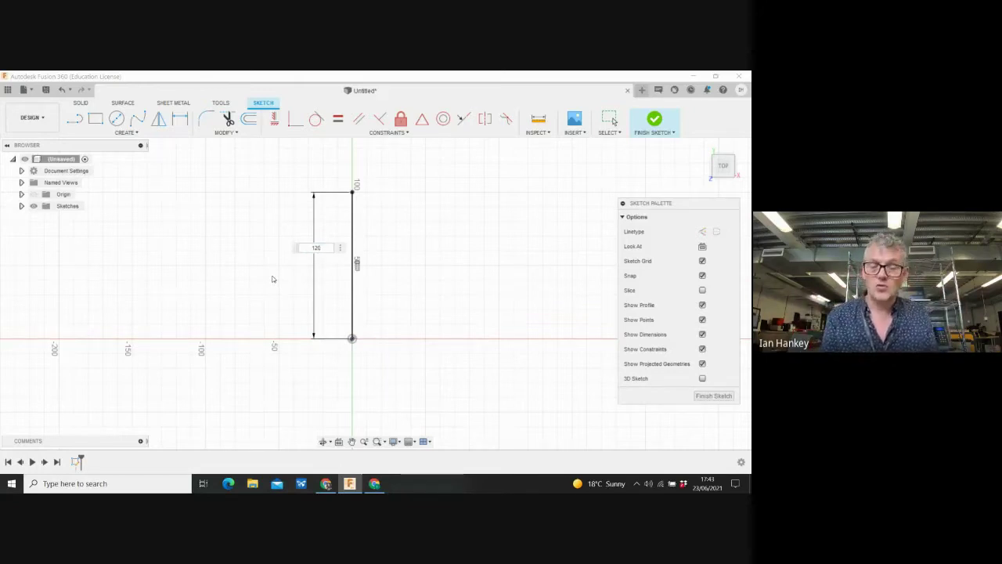
key("Return")
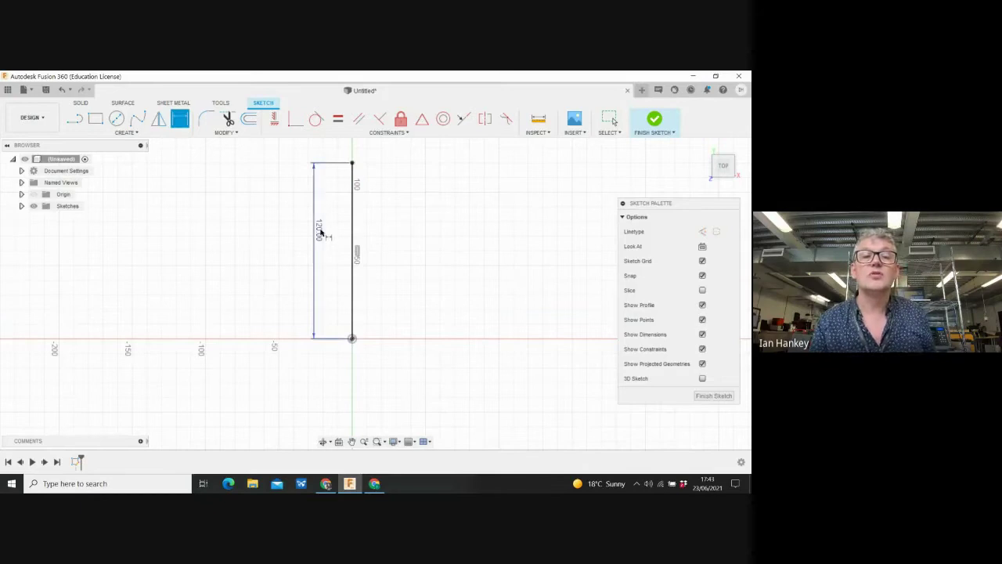
double_click(318, 231)
type("100")
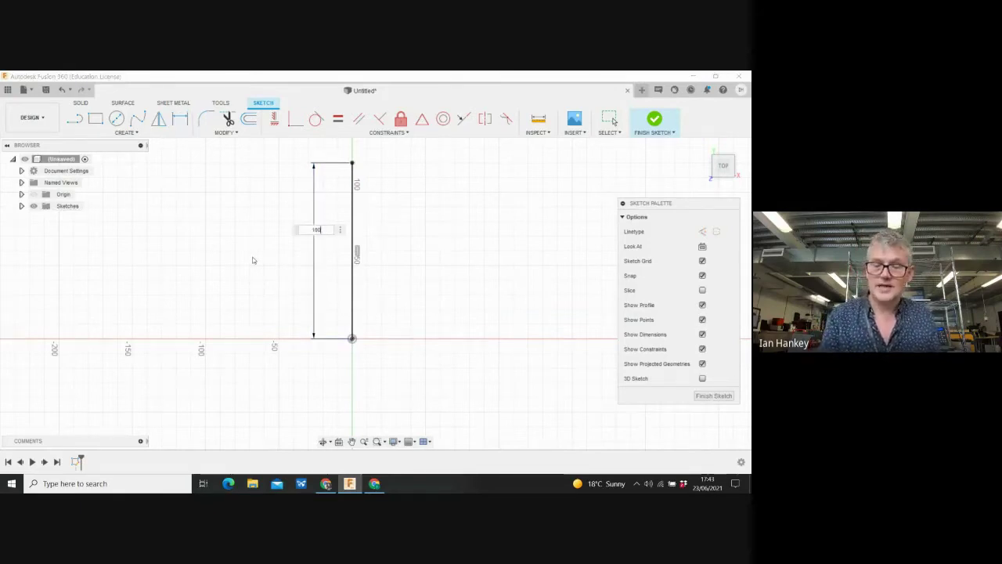
key("Return")
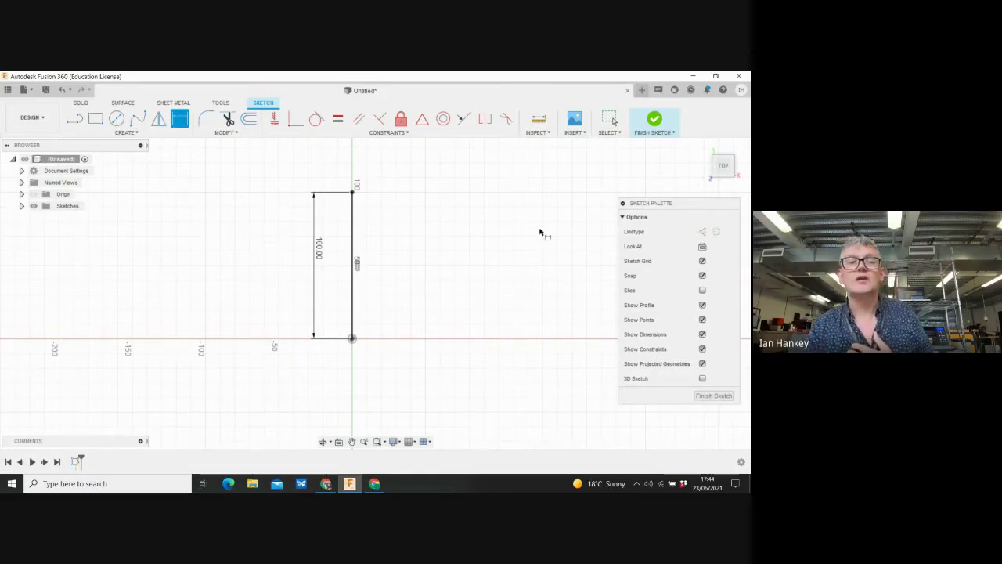
- Convert the 100 mm vertical line into a dashed construction line via the Sketch Palette
left_click(353, 227)
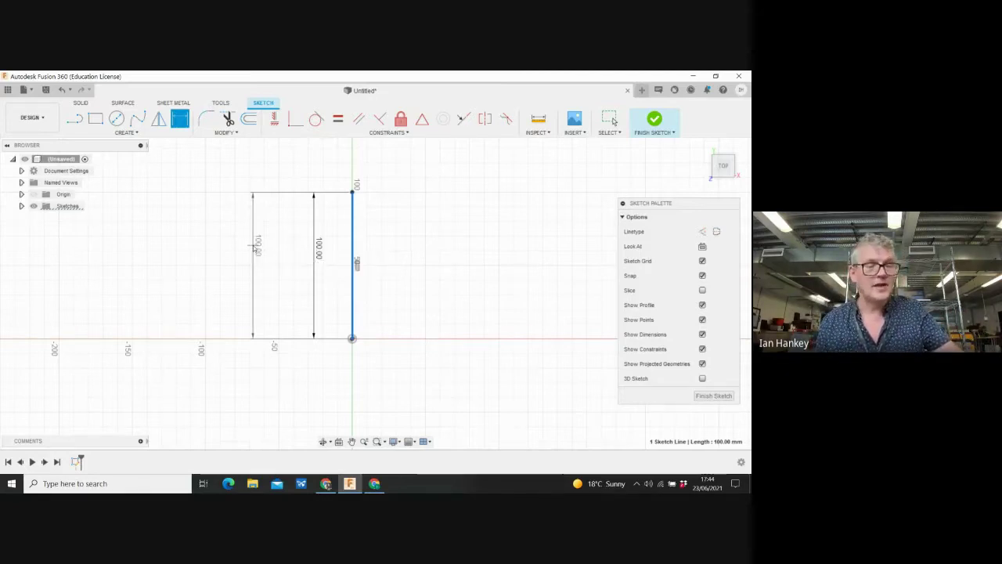
key("Escape")
key("Escape")
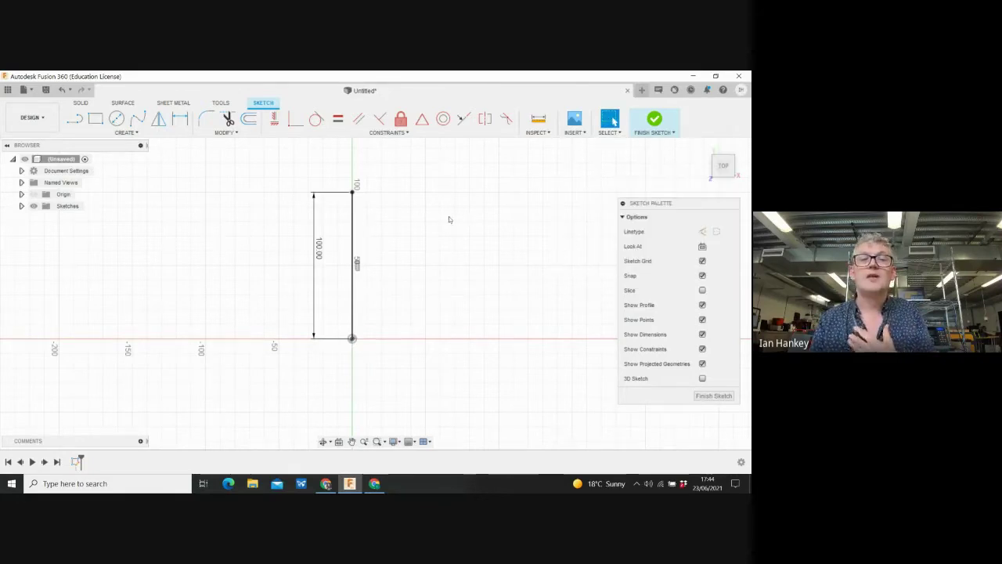
left_click(353, 242)
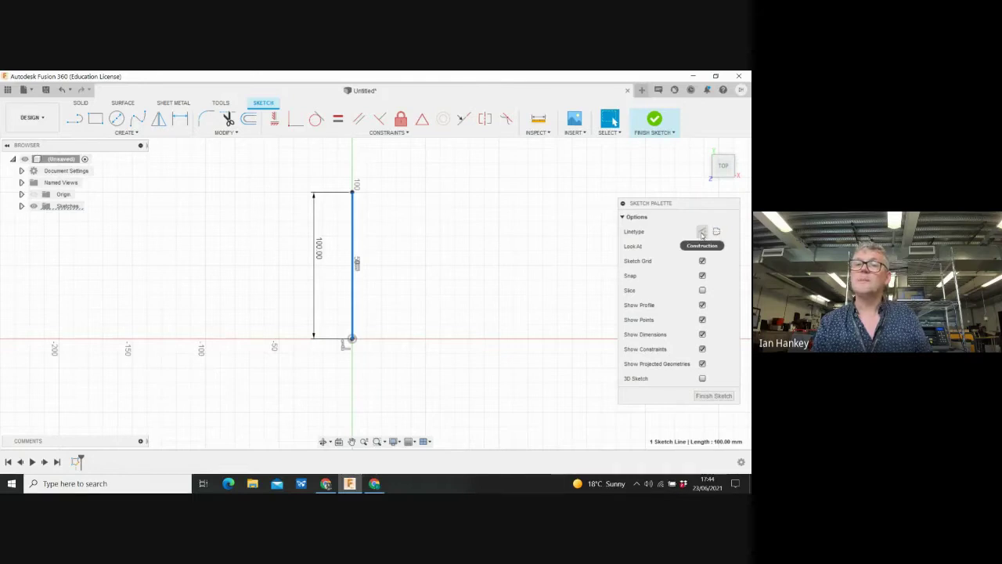
left_click(703, 232)
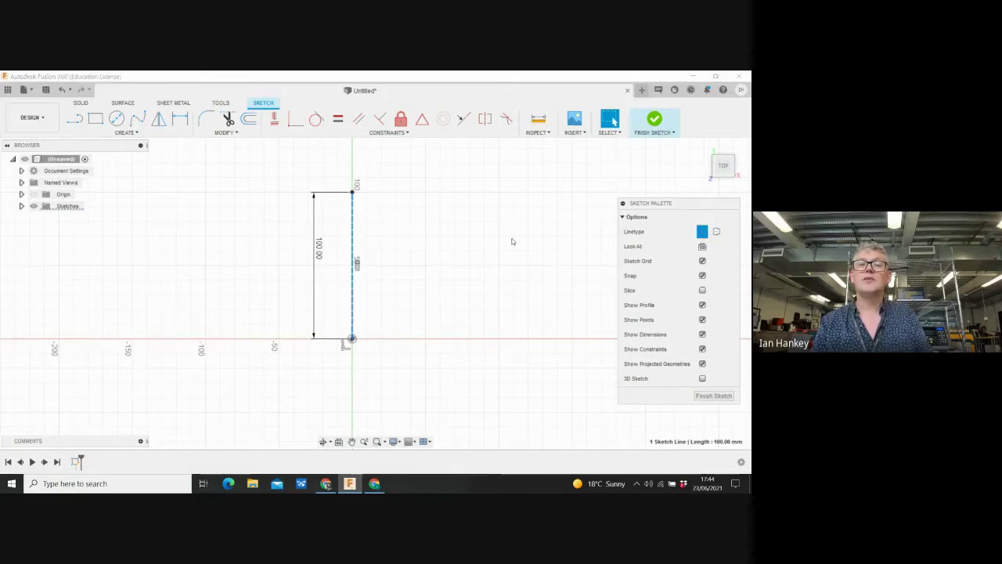
left_click(467, 237)
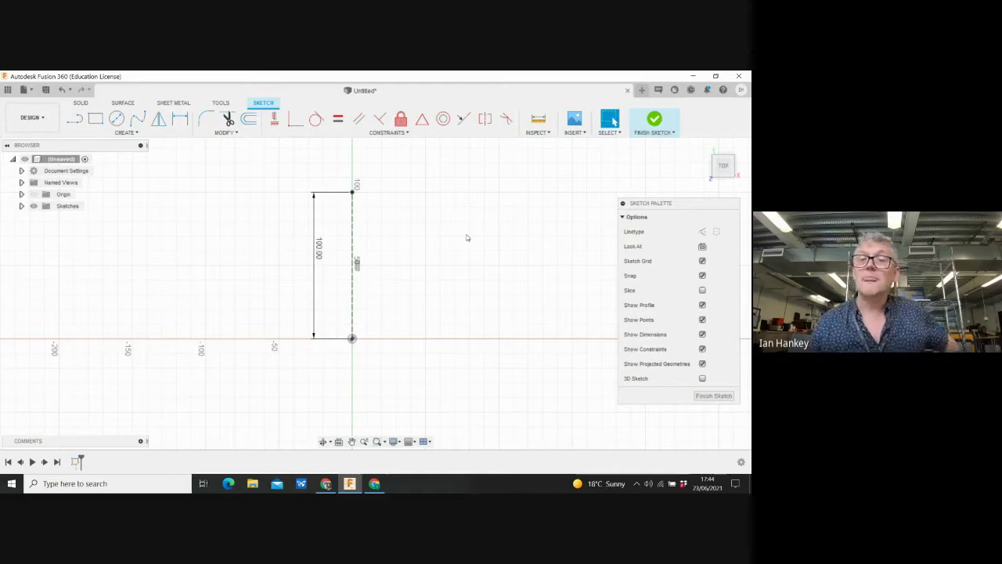
- Draw a 50 mm line starting from the origin
left_click(74, 118)
left_click(353, 338)
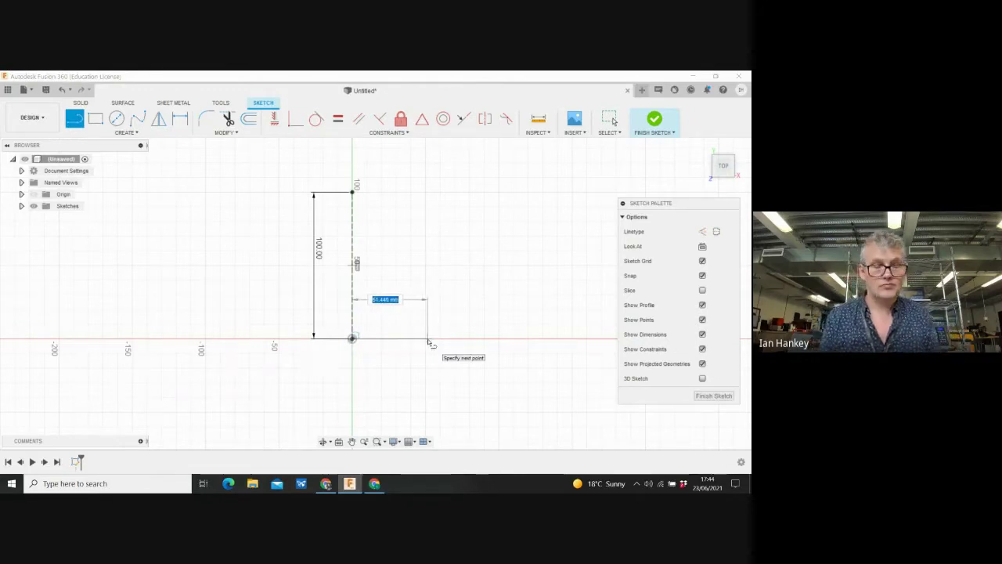
type("50")
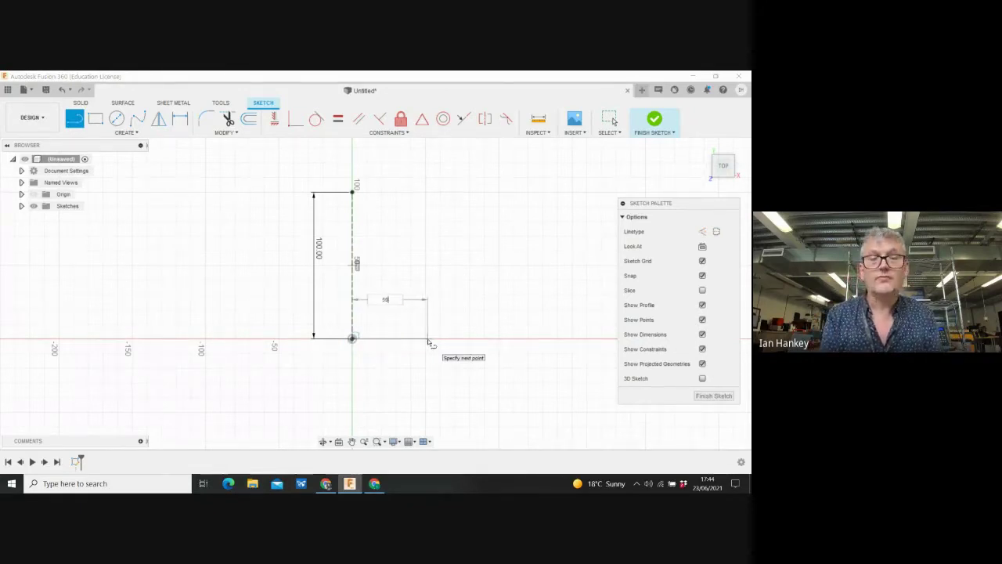
key("Return")
key("Escape")
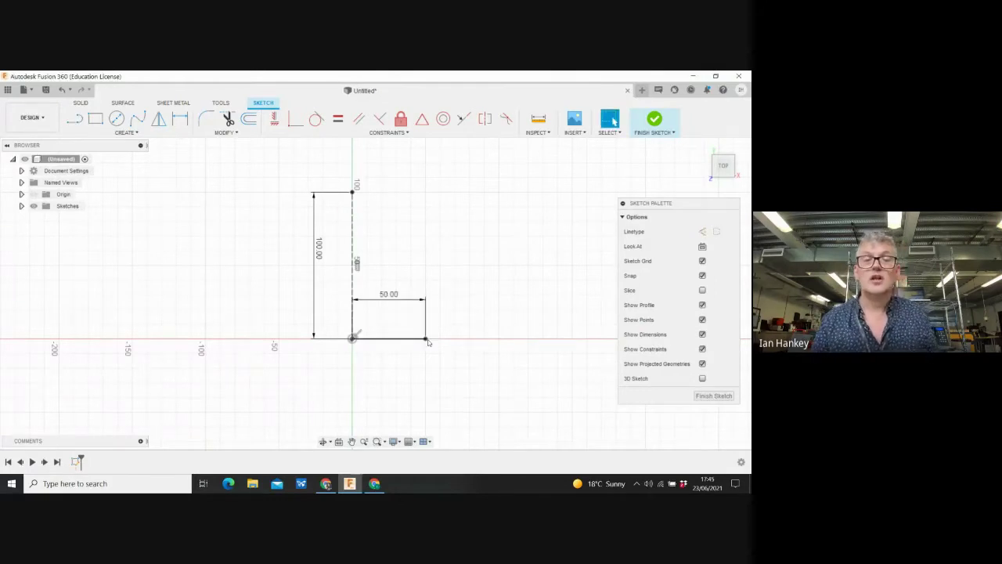
- Turn on the Construction linetype for new lines, then start and cancel a line leftward
left_click(703, 233)
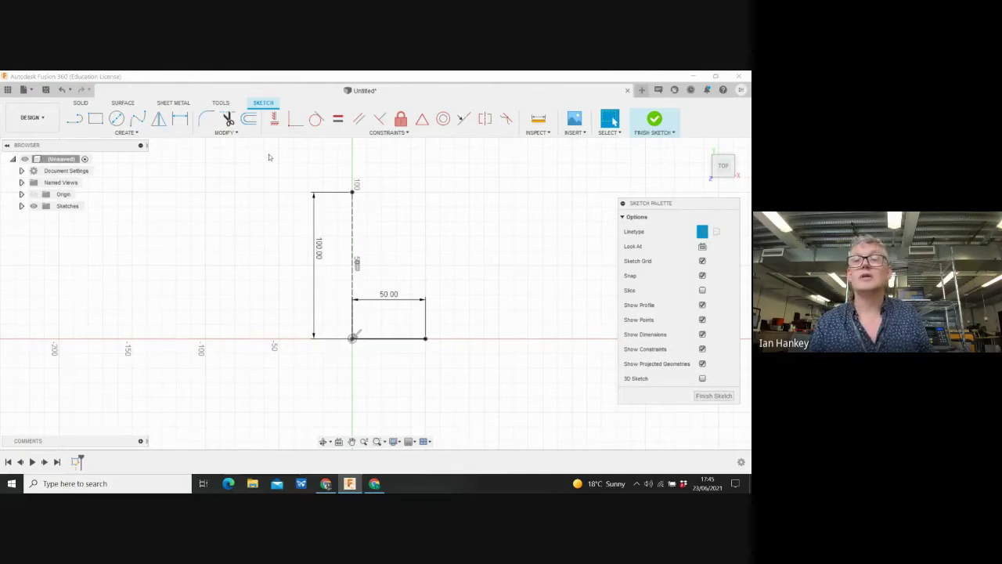
left_click(125, 132)
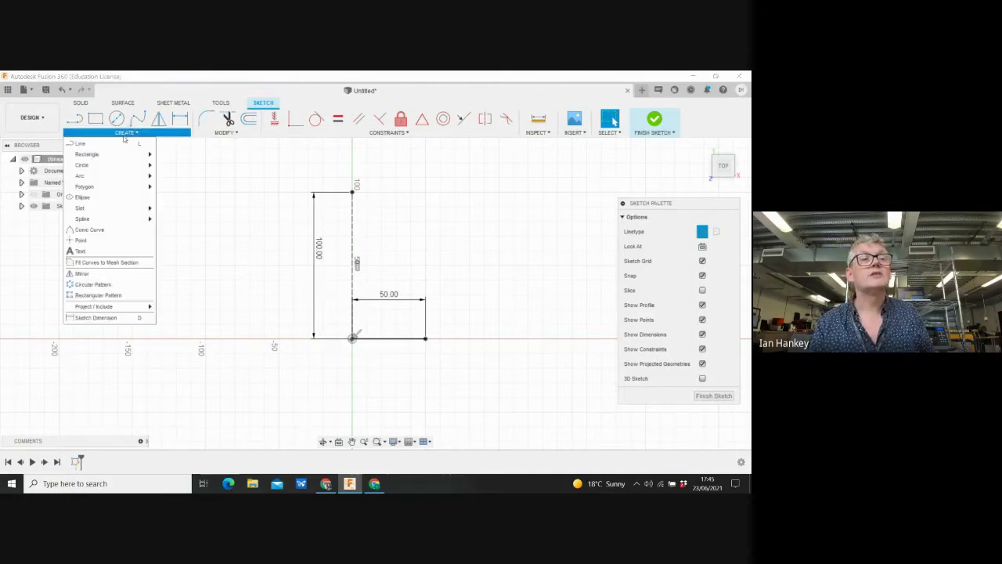
left_click(81, 144)
left_click_drag(353, 338, 207, 282)
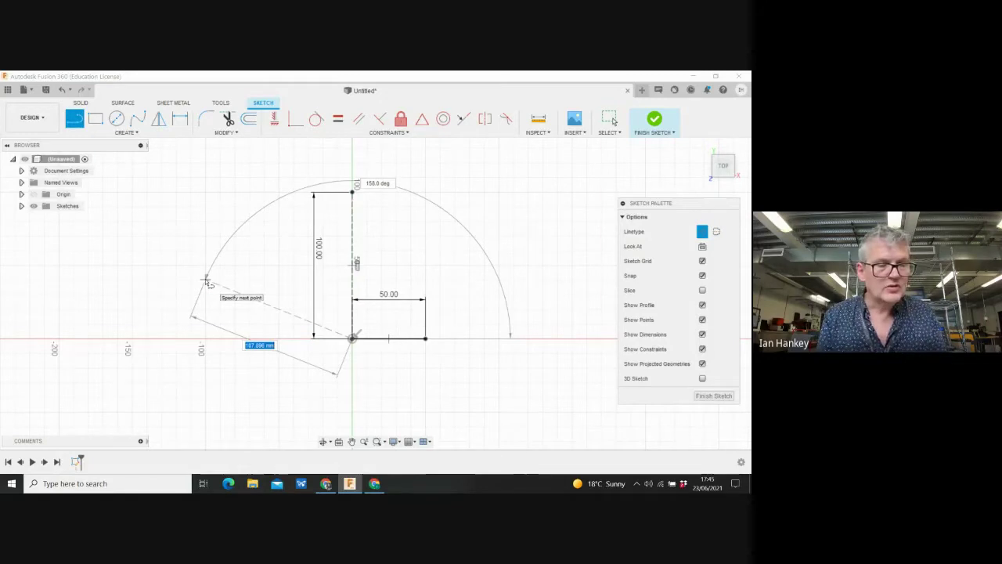
key("Escape")
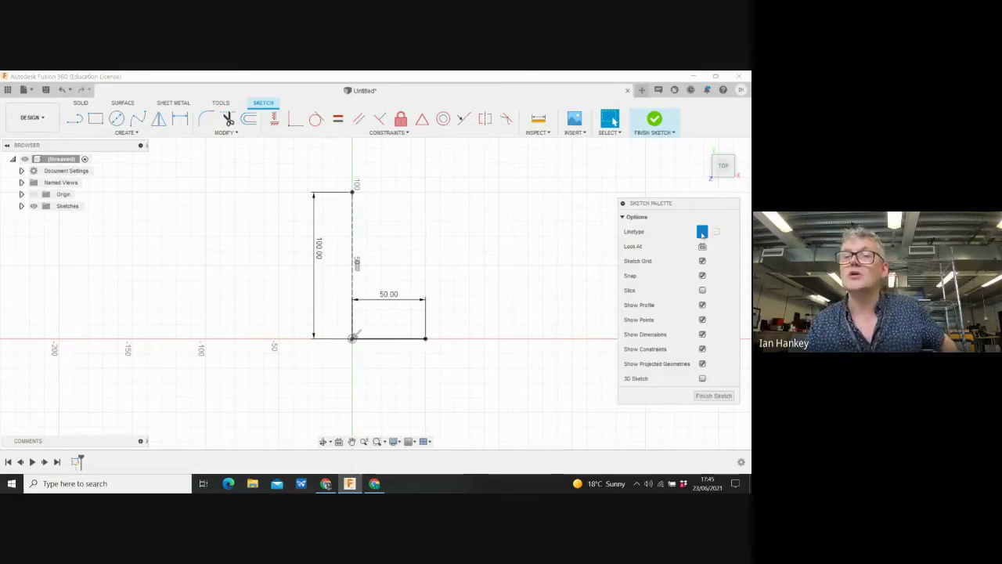
left_click(124, 133)
- Draw a centre-diameter circle above and to the right of the lines
mouse_move(99, 167)
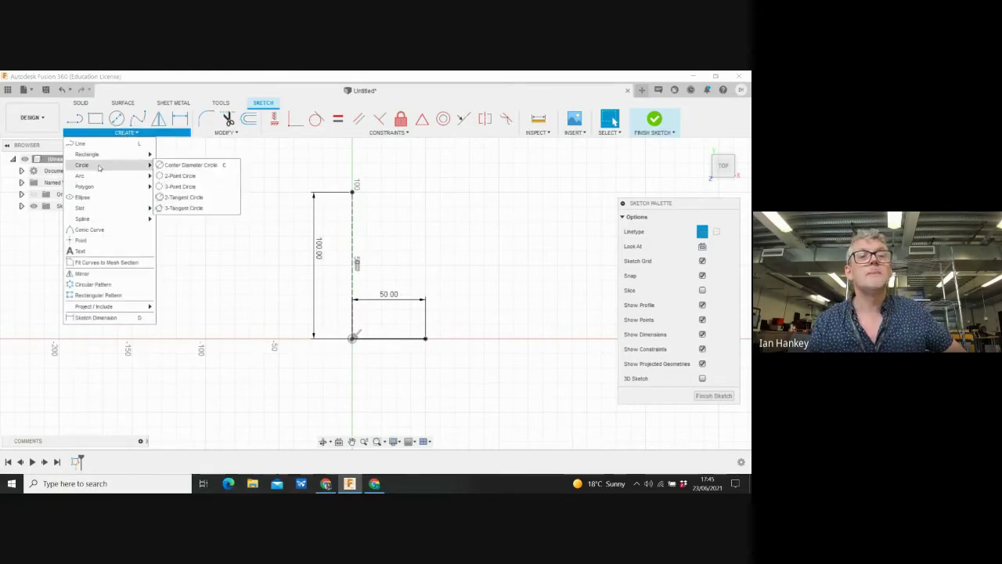
left_click(192, 166)
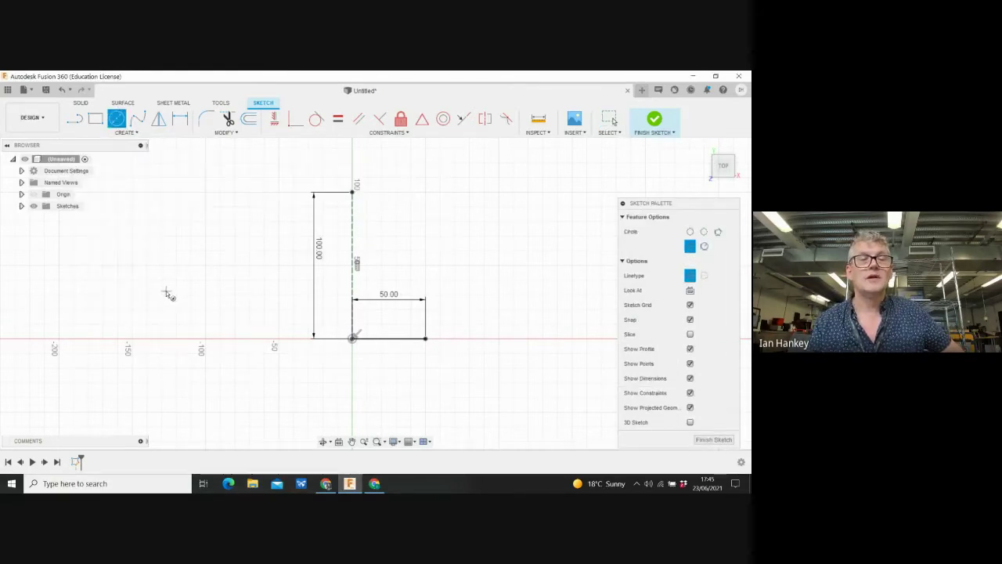
left_click(456, 228)
left_click(492, 201)
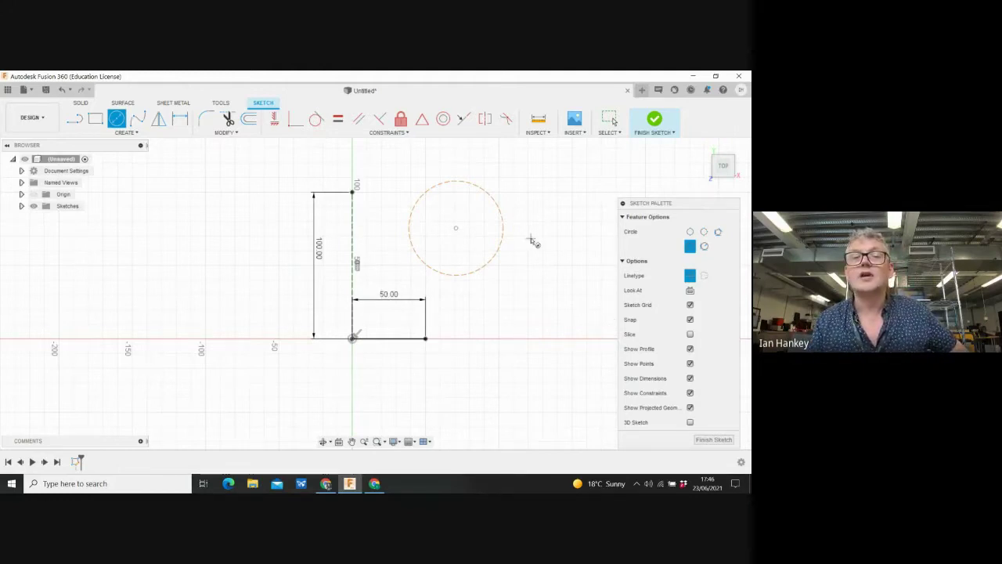
left_click(609, 119)
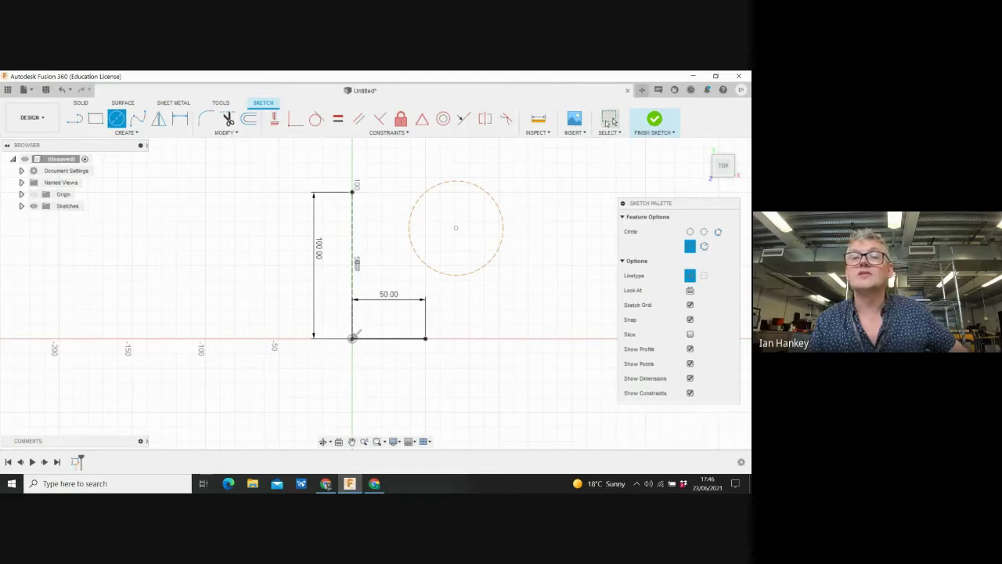
- Switch the new circle from construction to normal solid geometry
left_click(503, 216)
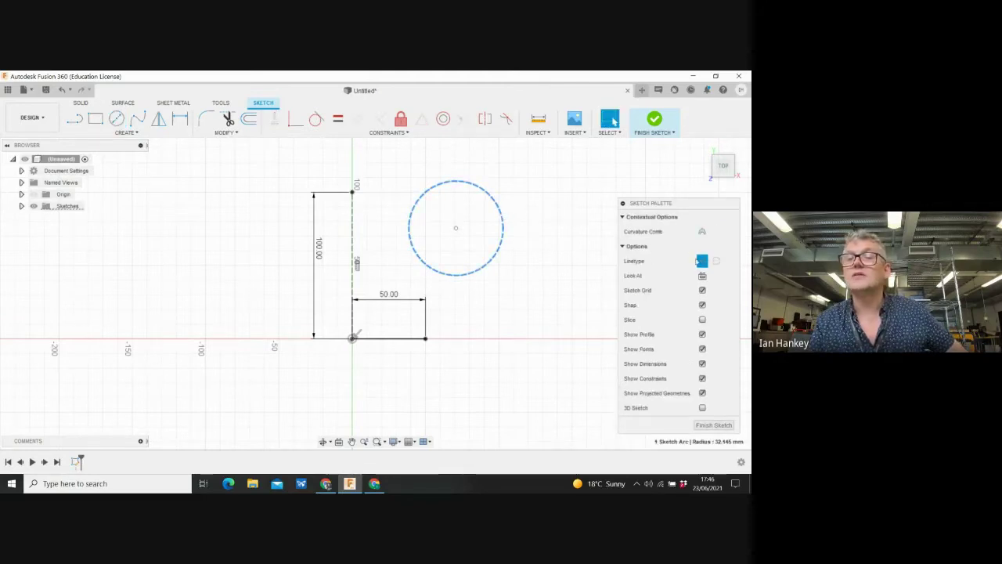
left_click(702, 261)
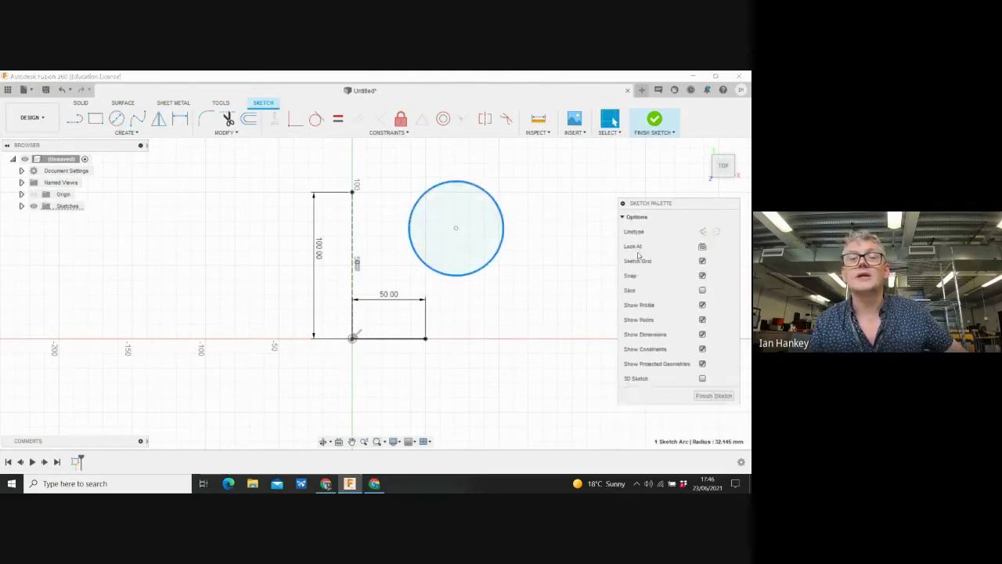
left_click(580, 267)
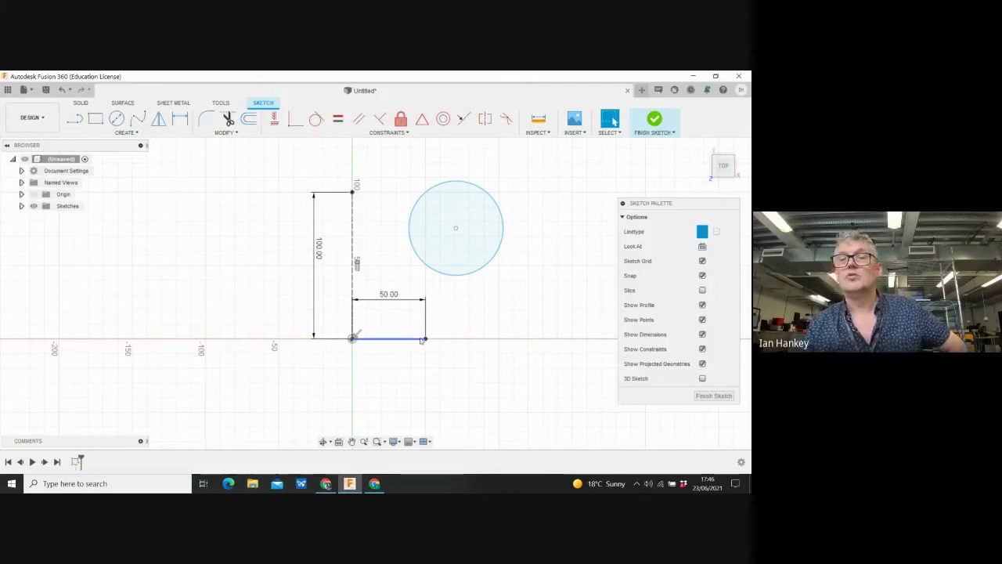
- Window-select all lines, the circle and dimensions, then delete them
left_click_drag(264, 148, 451, 290)
left_click_drag(553, 397, 554, 398)
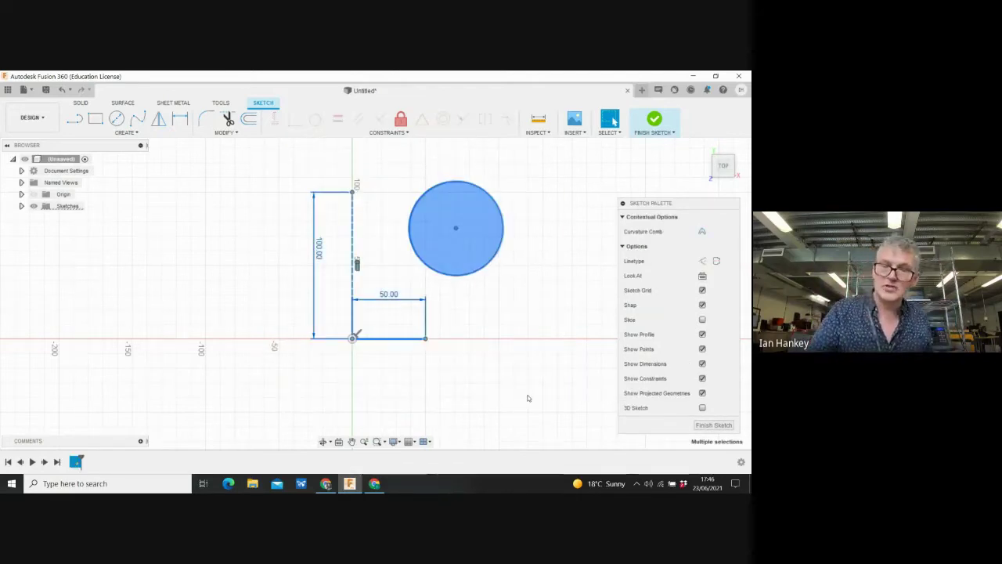
key("Delete")
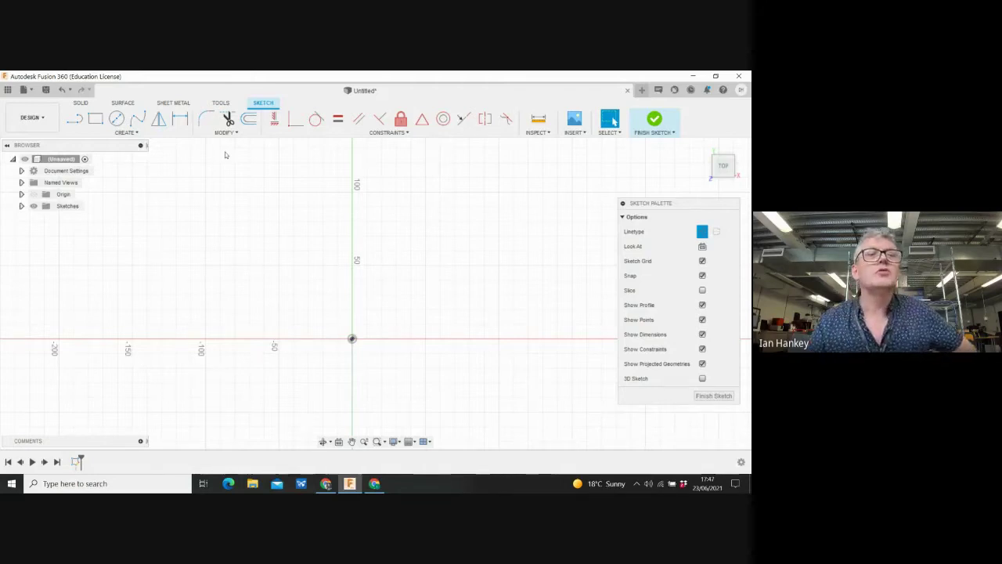
- Draw a 50 mm diameter solid circle centred on the origin
left_click(125, 132)
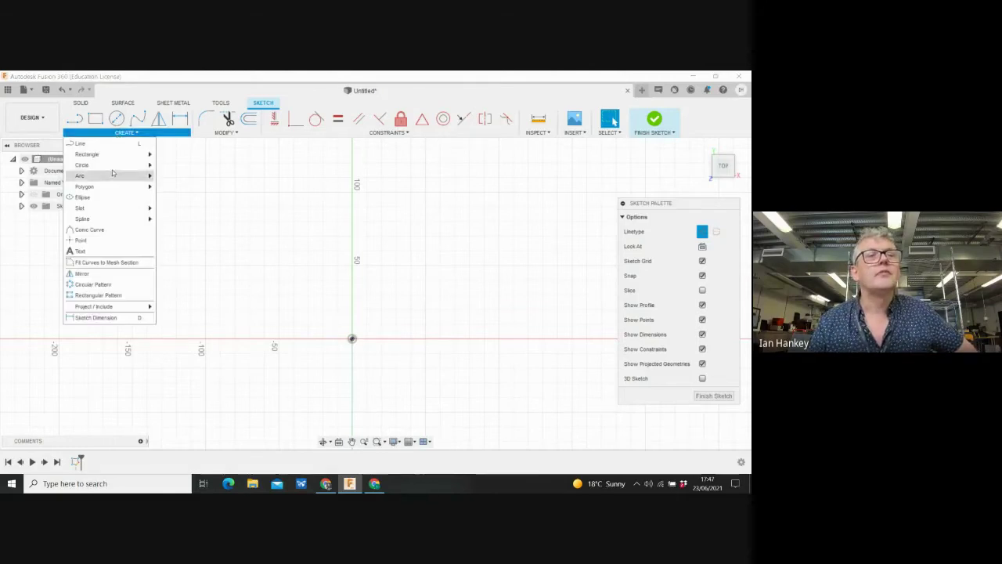
mouse_move(123, 169)
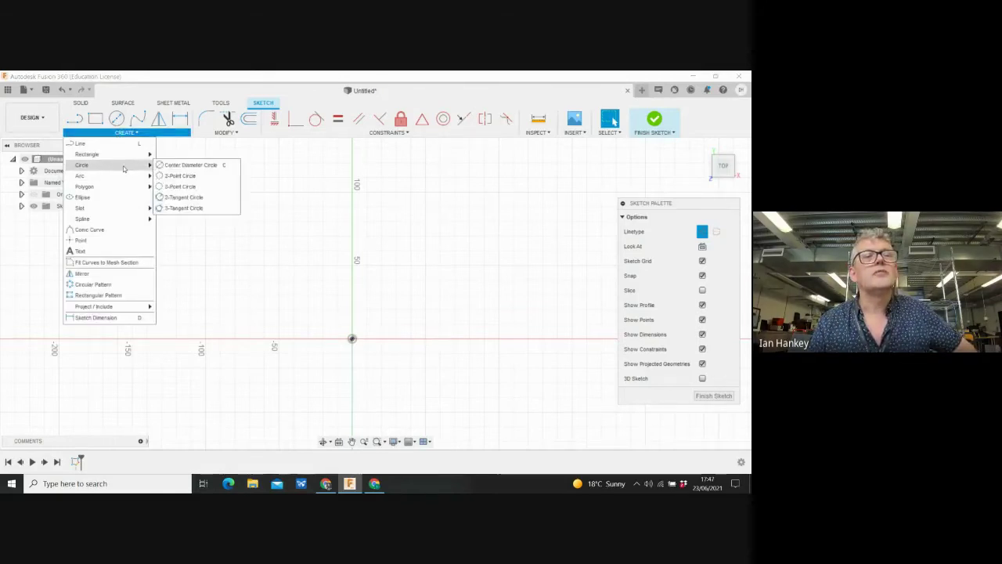
left_click(185, 166)
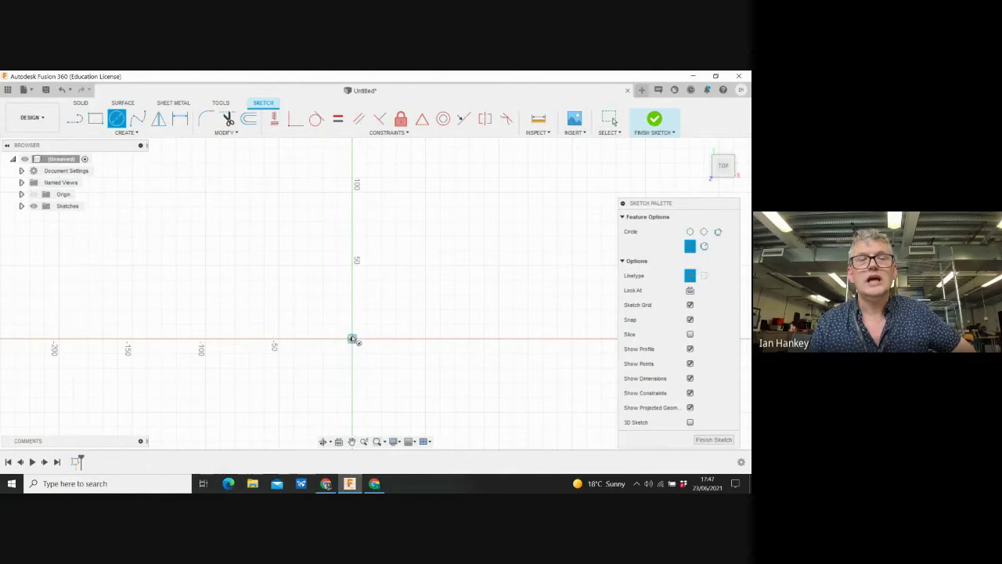
left_click(352, 339)
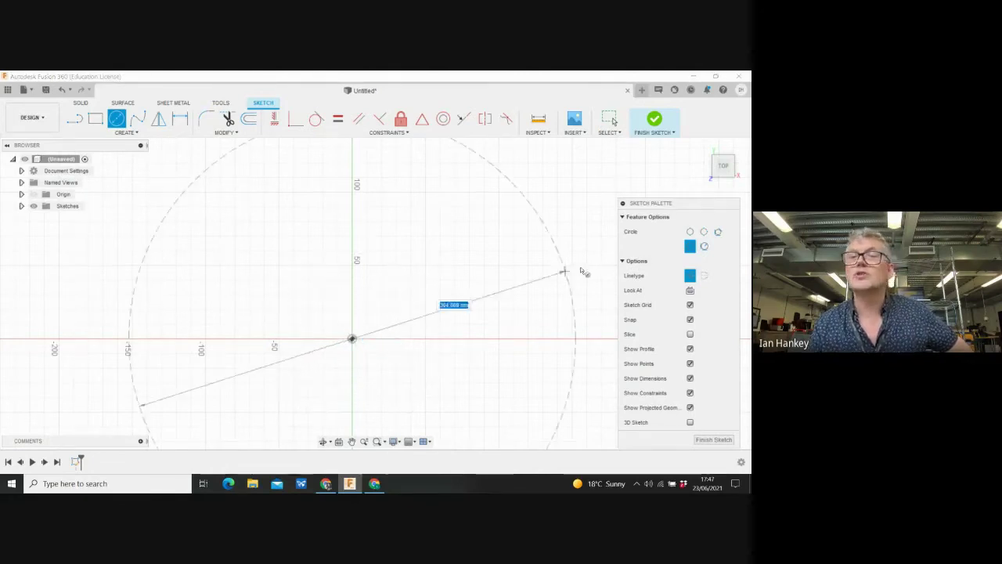
key("x")
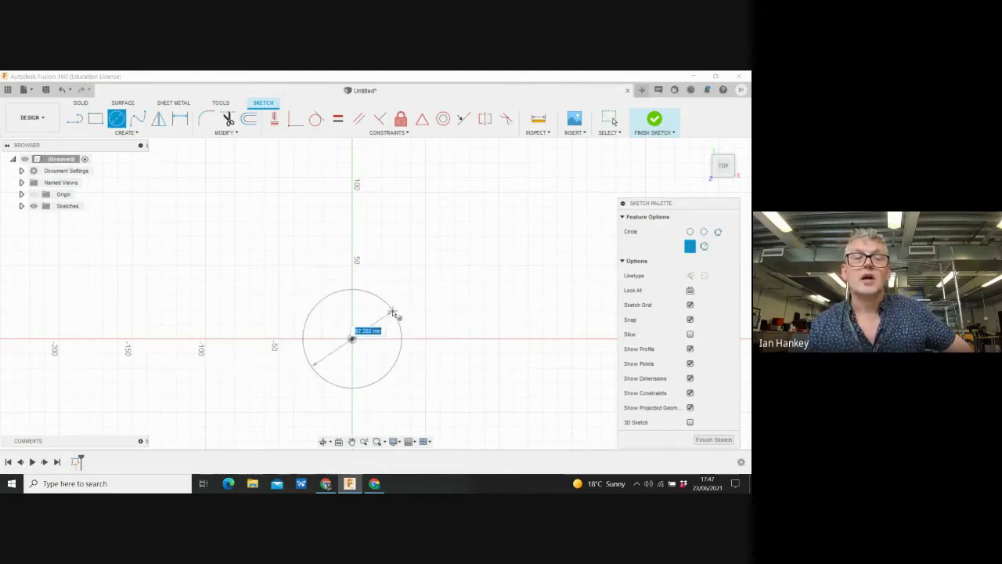
type("45")
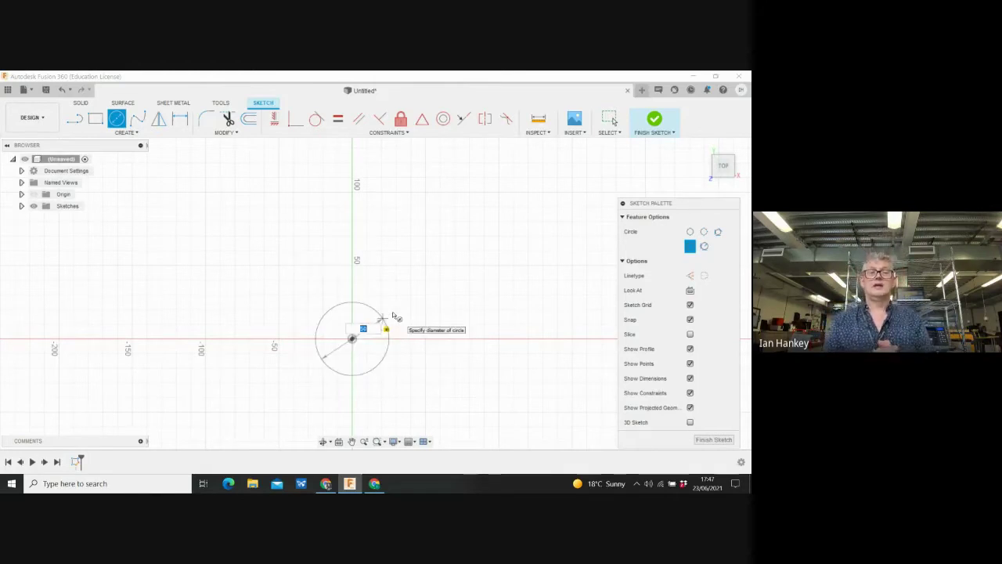
key("Return")
key("Escape")
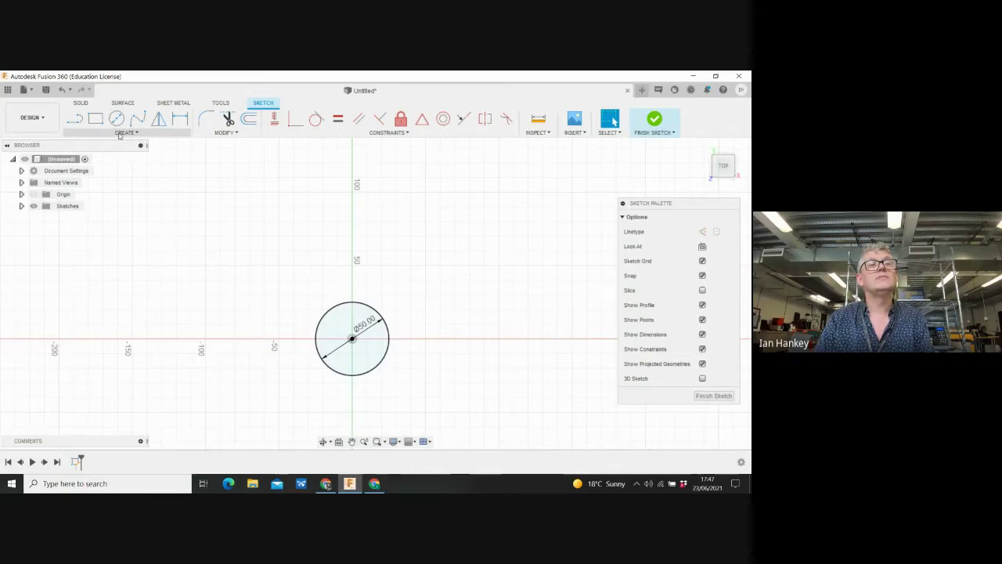
- Add a concentric 30 mm diameter circle at the origin
left_click(119, 133)
mouse_move(111, 169)
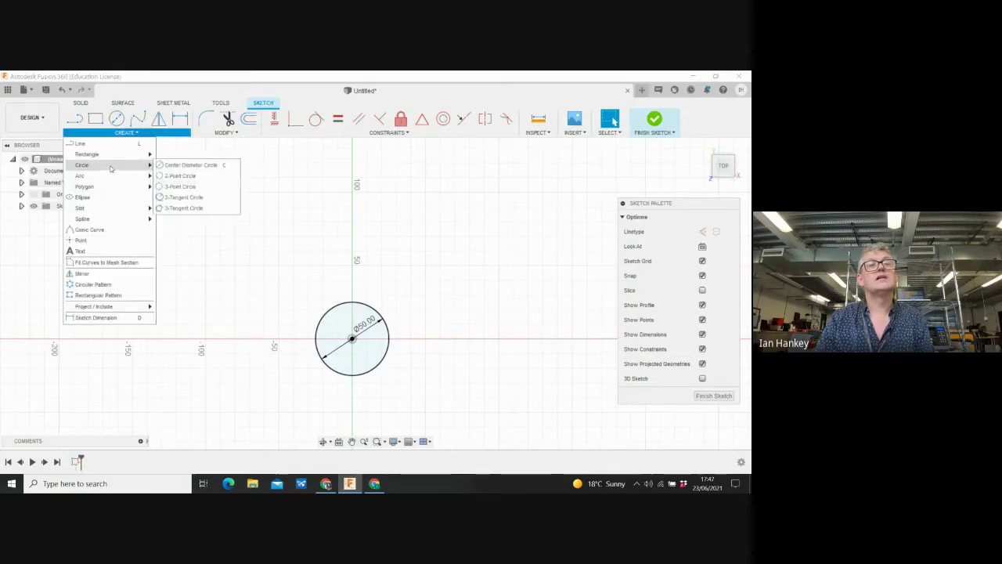
left_click(190, 164)
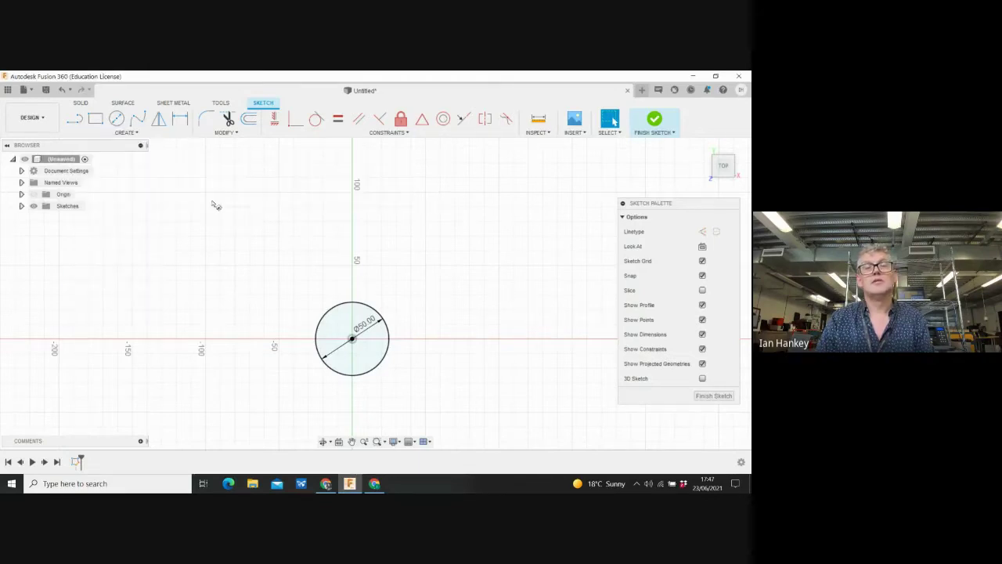
left_click(351, 338)
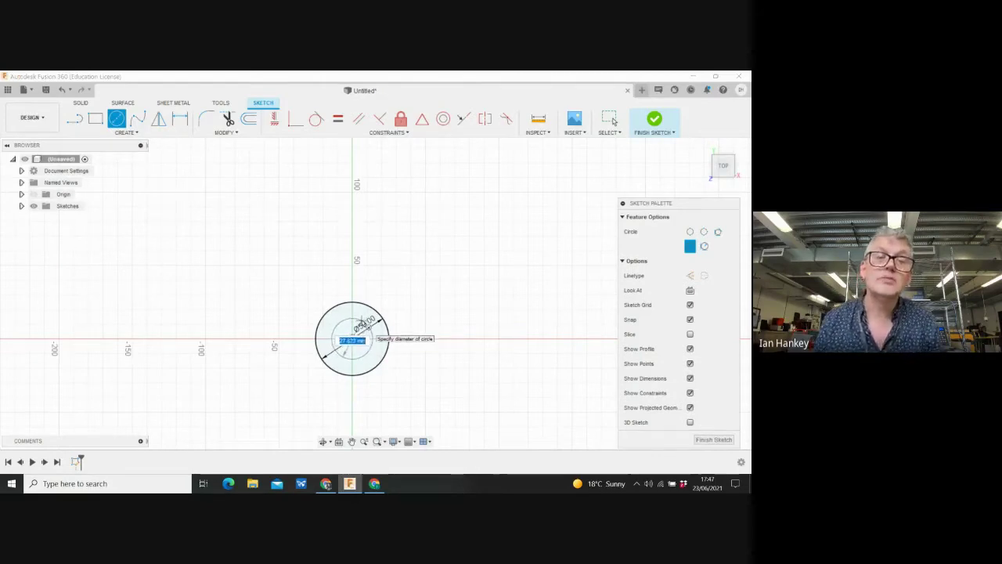
type("30")
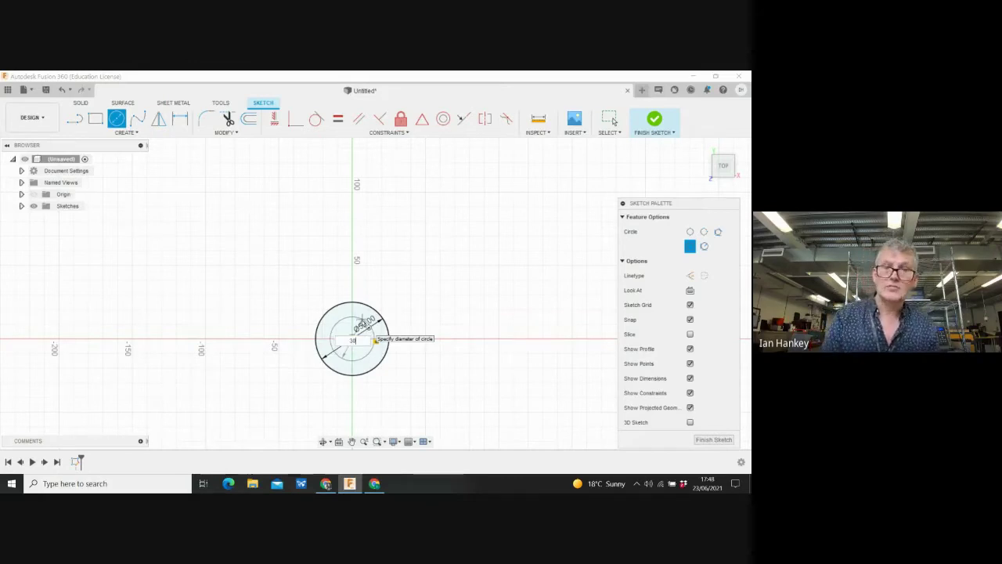
key("Return")
key("Escape")
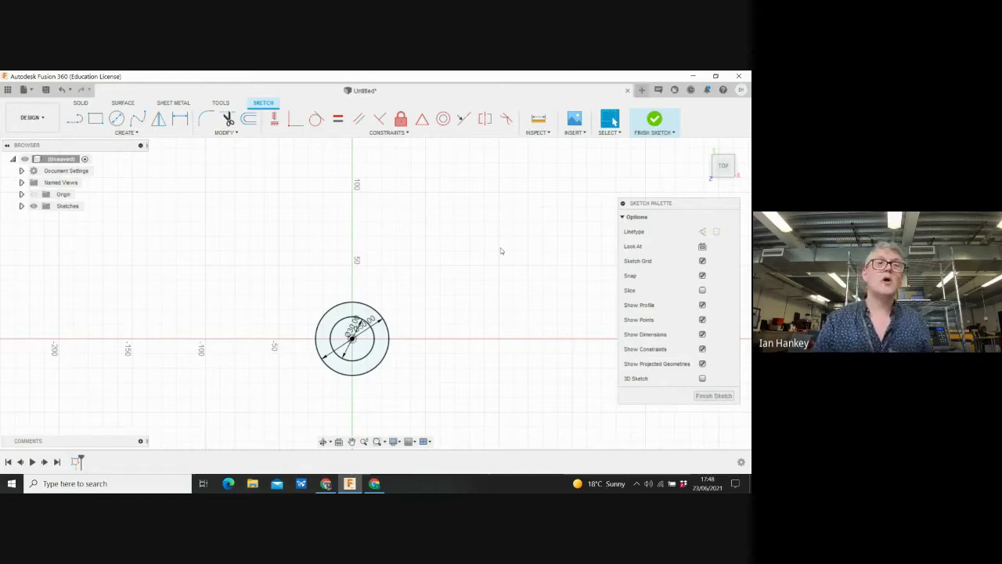
- Draw a 60 mm circle centred above-left of the origin ring
left_click(125, 133)
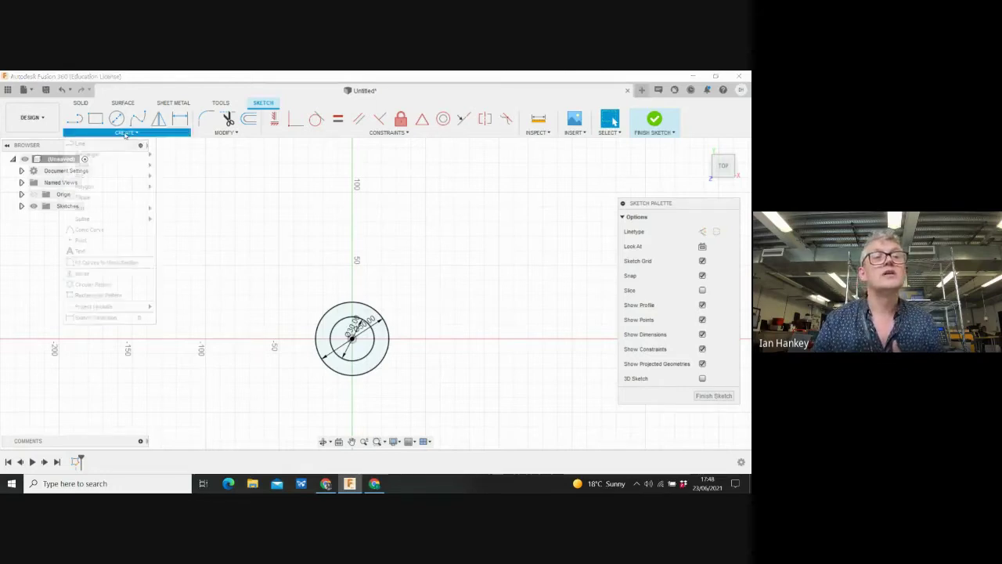
mouse_move(88, 165)
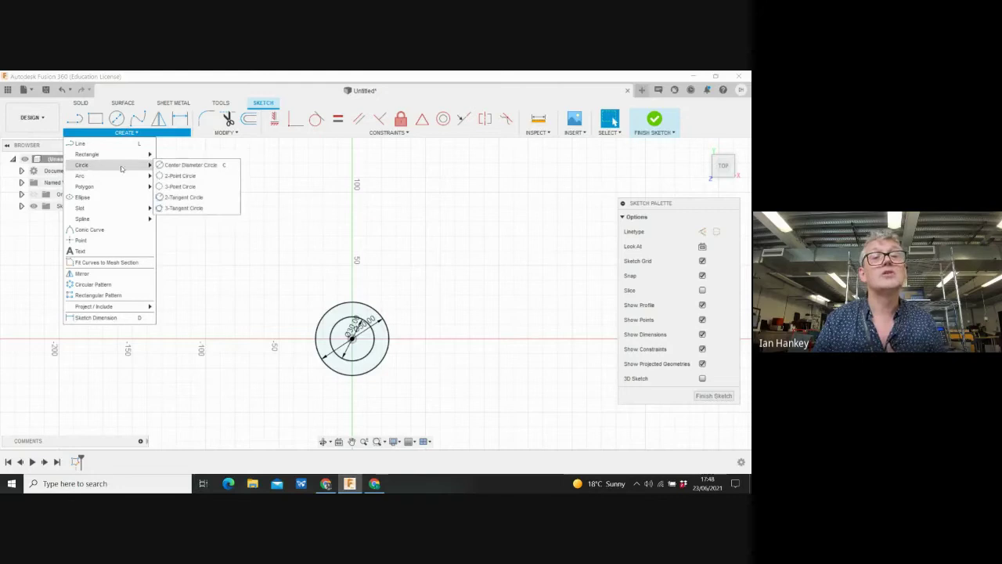
left_click(170, 166)
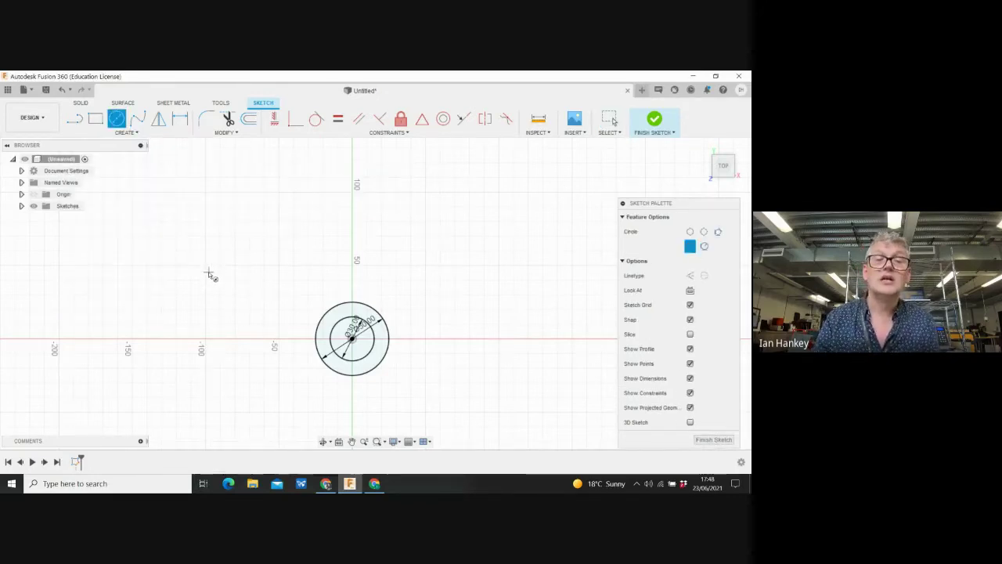
left_click(205, 273)
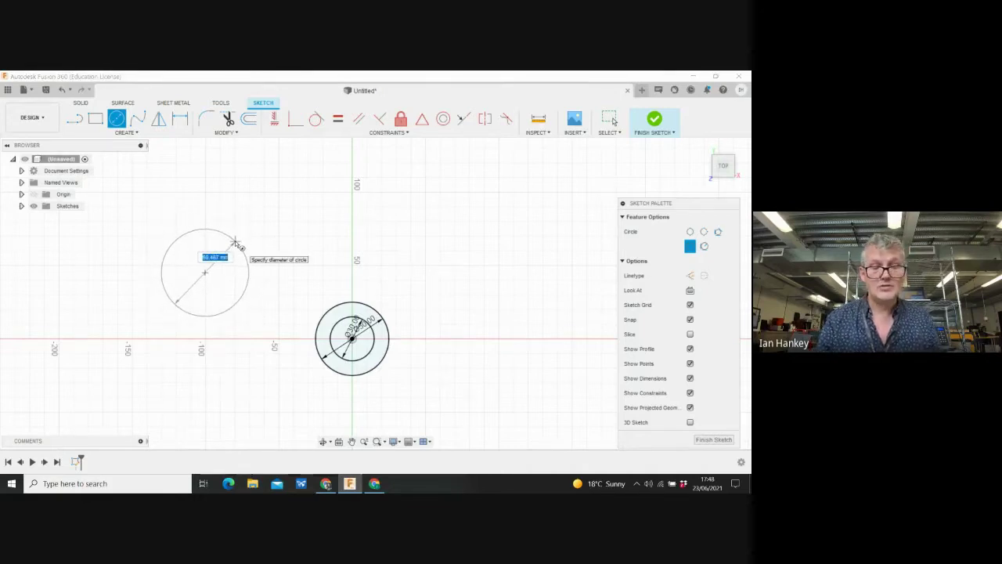
type("50")
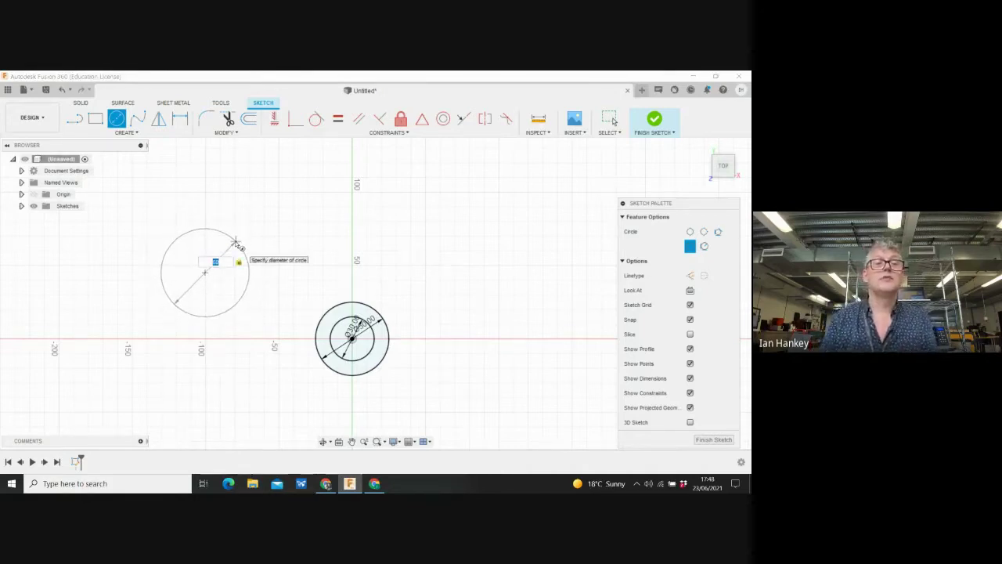
key("Return")
key("Escape")
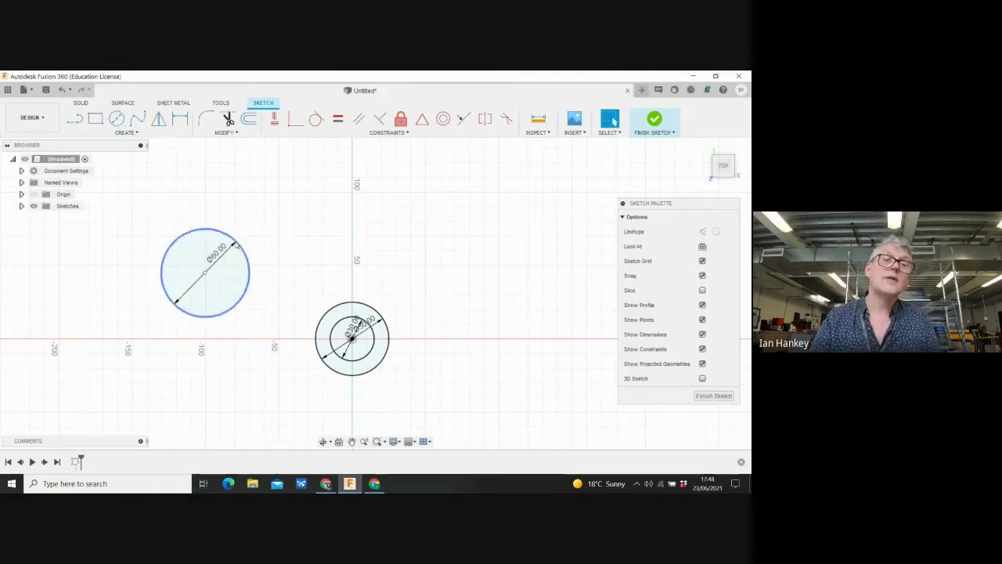
- Add a concentric 35 mm circle inside the 60 mm circle
left_click(134, 133)
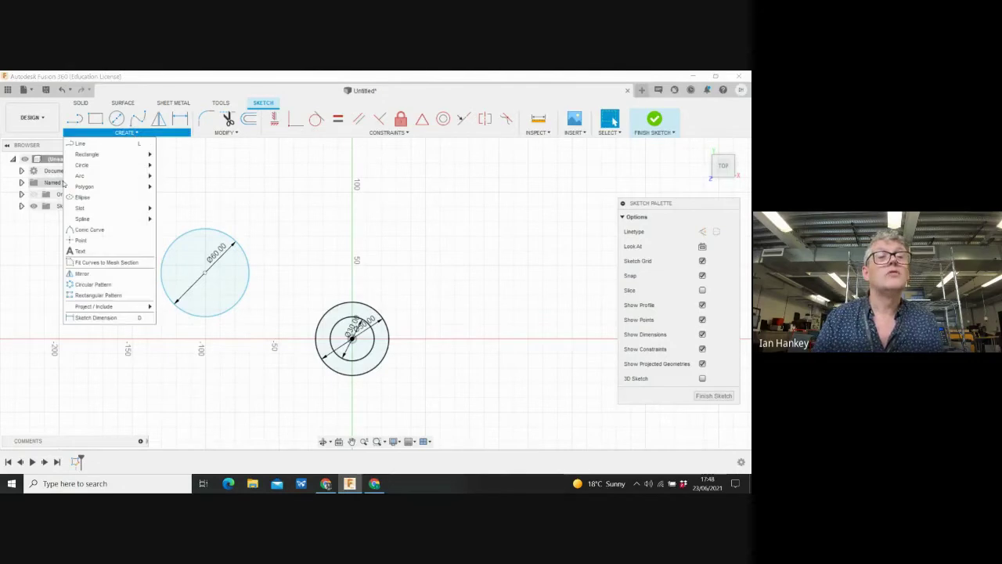
mouse_move(102, 166)
left_click(178, 166)
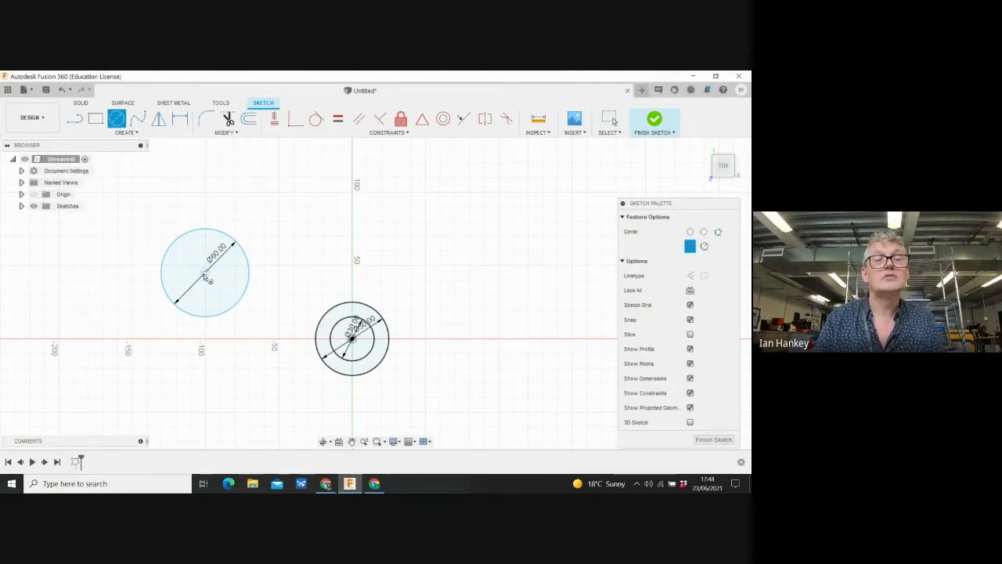
left_click(205, 273)
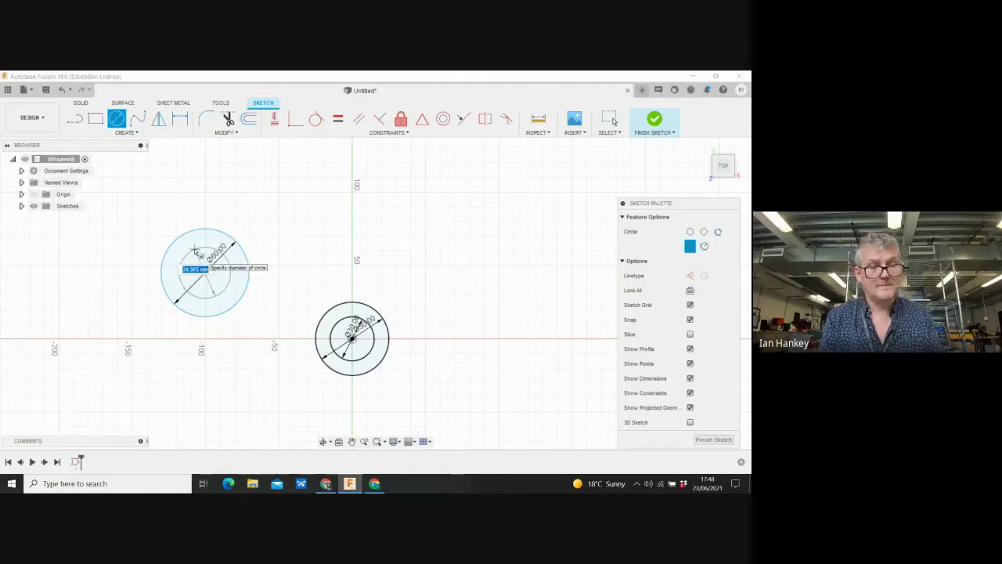
type("35")
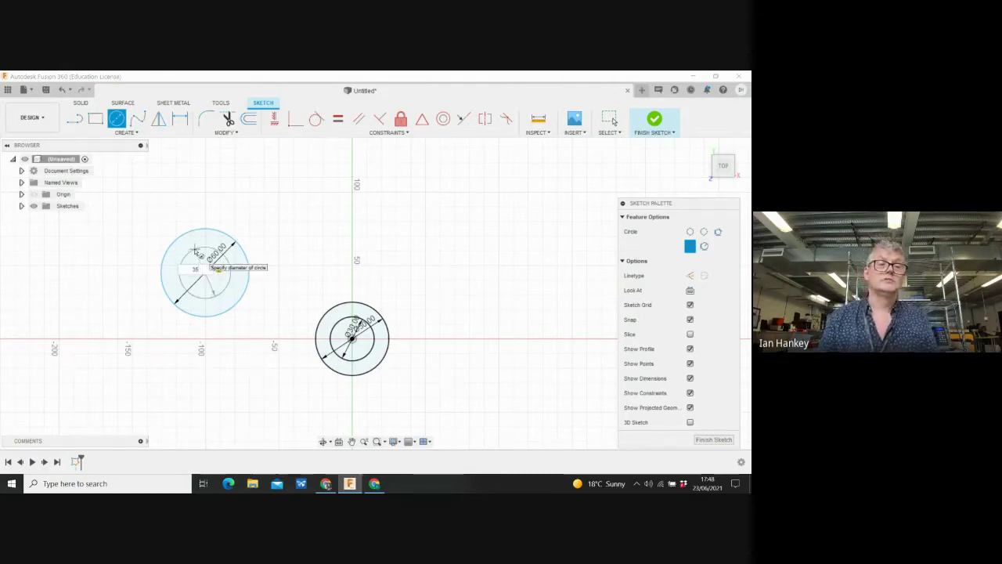
key("Return")
left_click(613, 119)
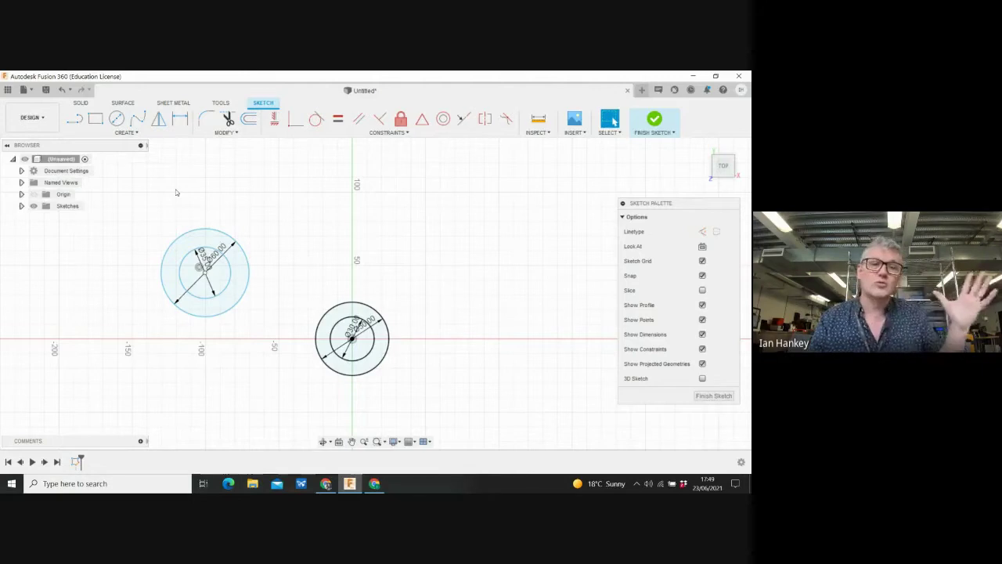
- Place a 40 mm diameter centre-diameter circle up-right of the origin ring
left_click(128, 134)
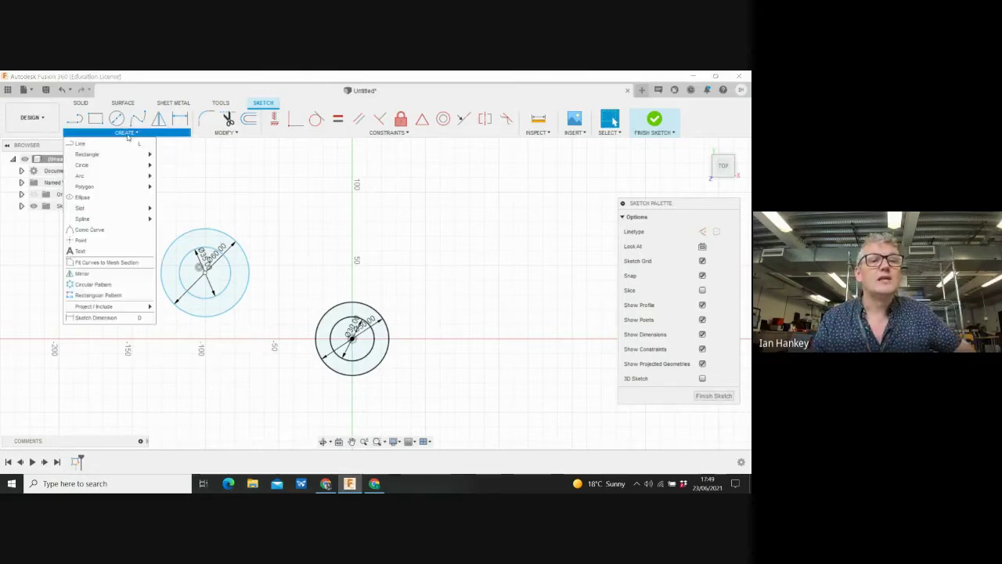
mouse_move(92, 169)
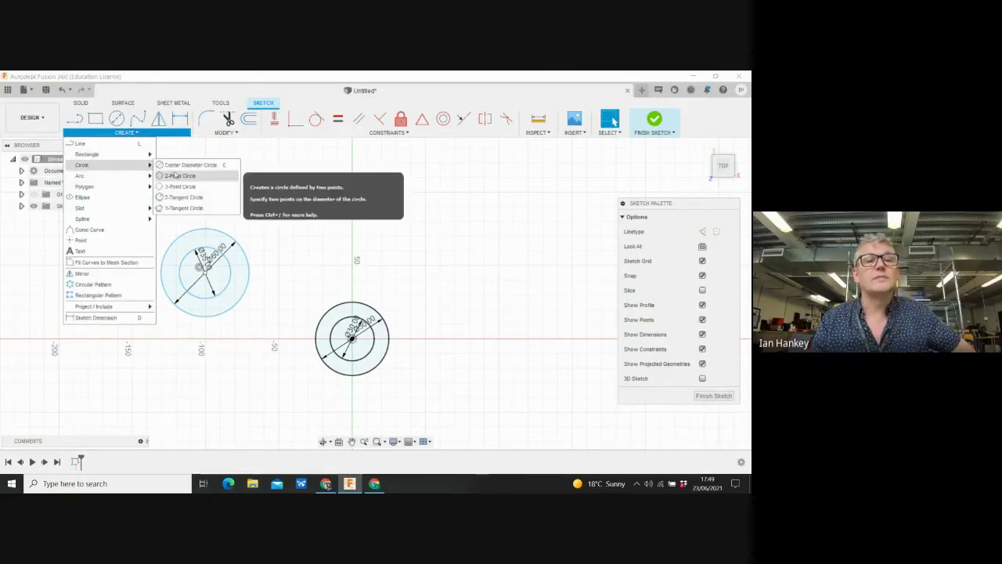
left_click(173, 167)
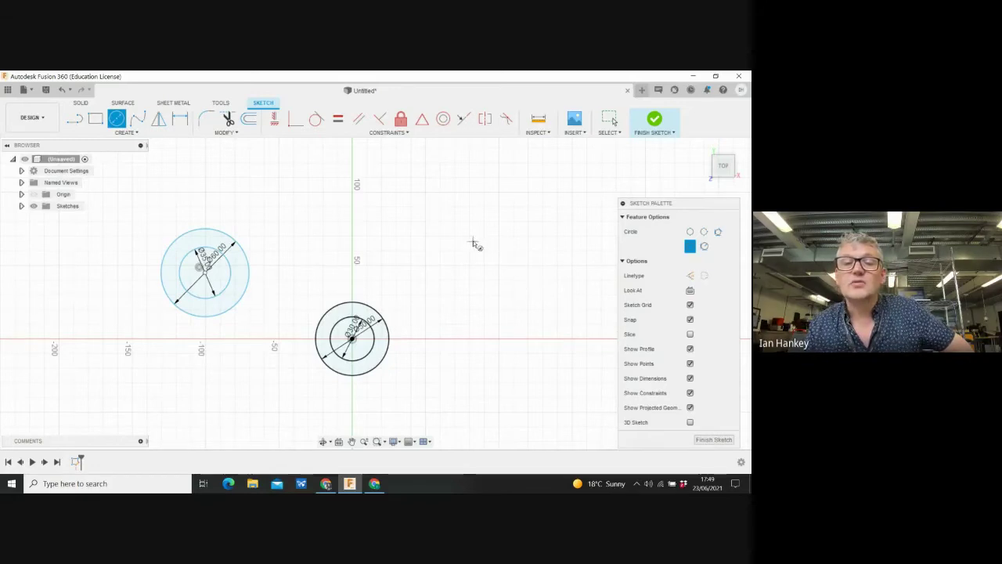
scroll(472, 243, "down", 3)
scroll(474, 245, "up", 5)
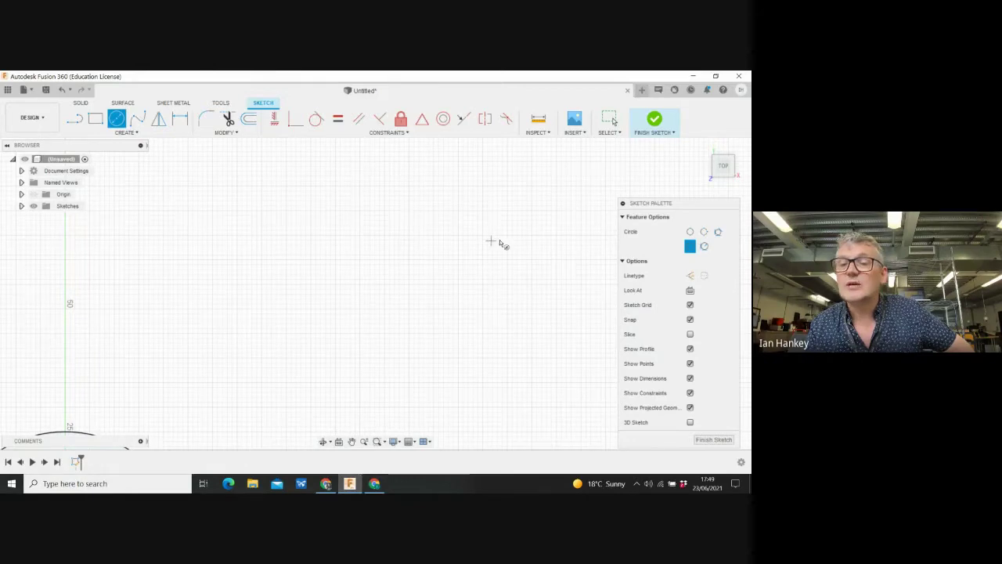
left_click(690, 320)
left_click(690, 320)
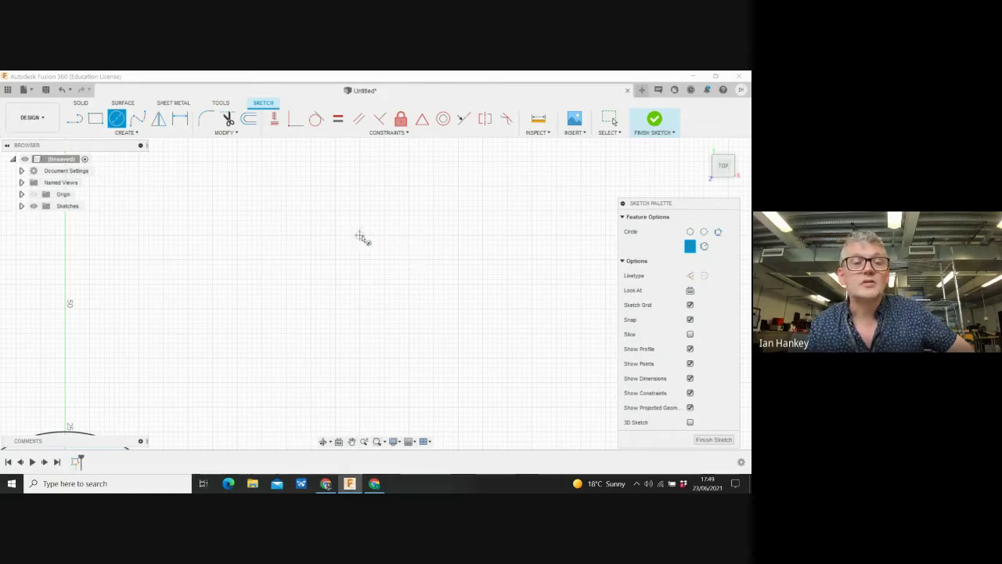
scroll(403, 250, "up", 1)
scroll(418, 251, "down", 4)
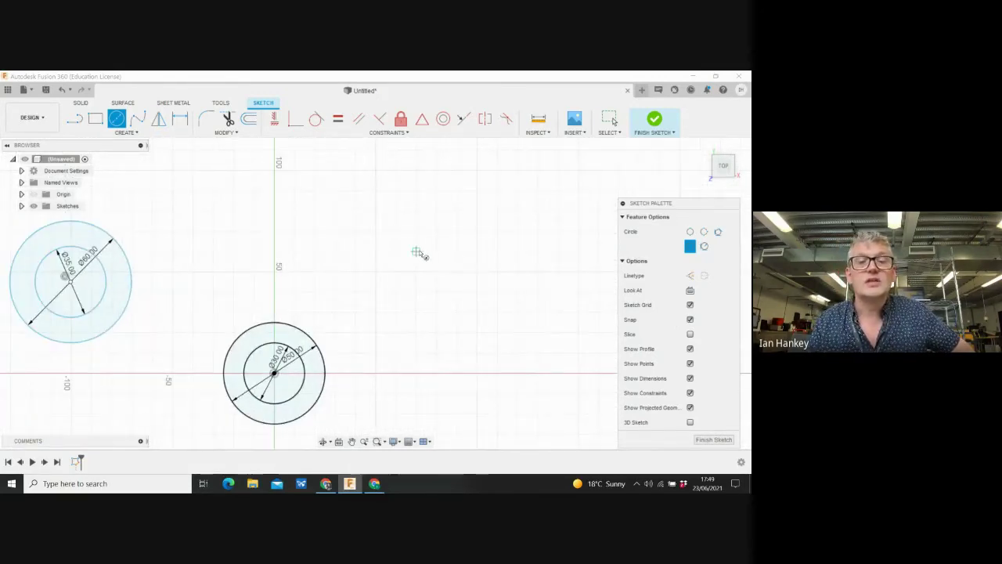
left_click(418, 253)
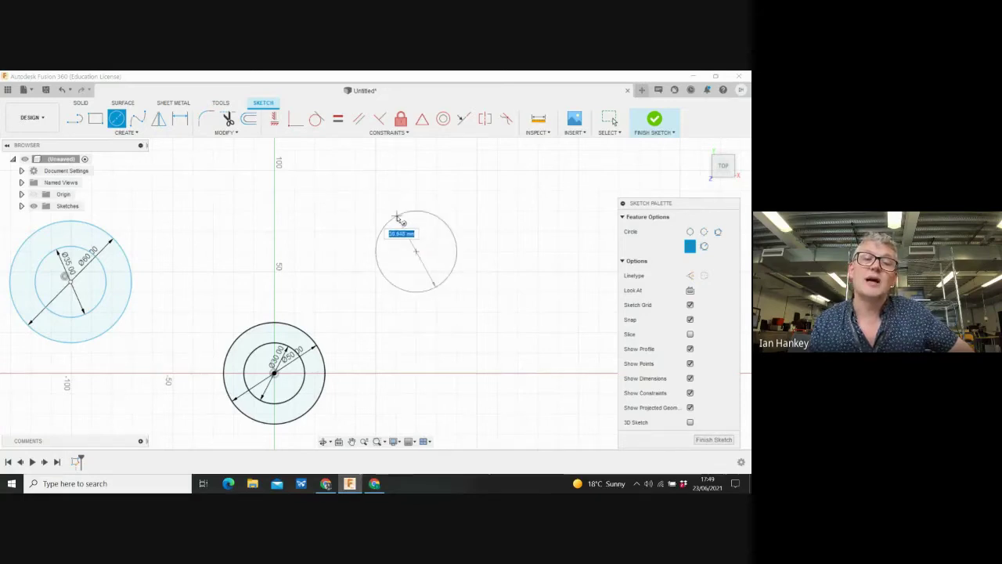
type("4")
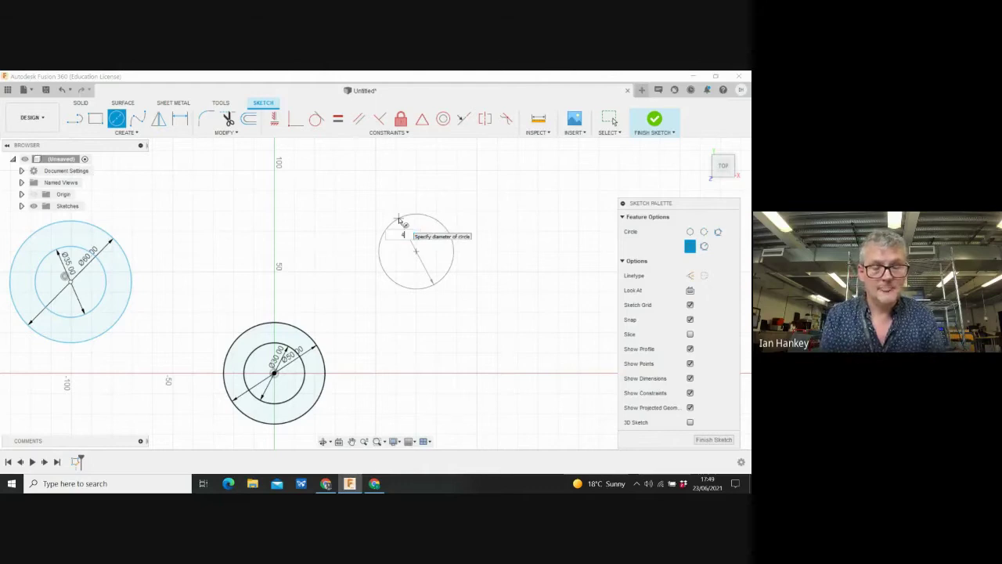
type("0")
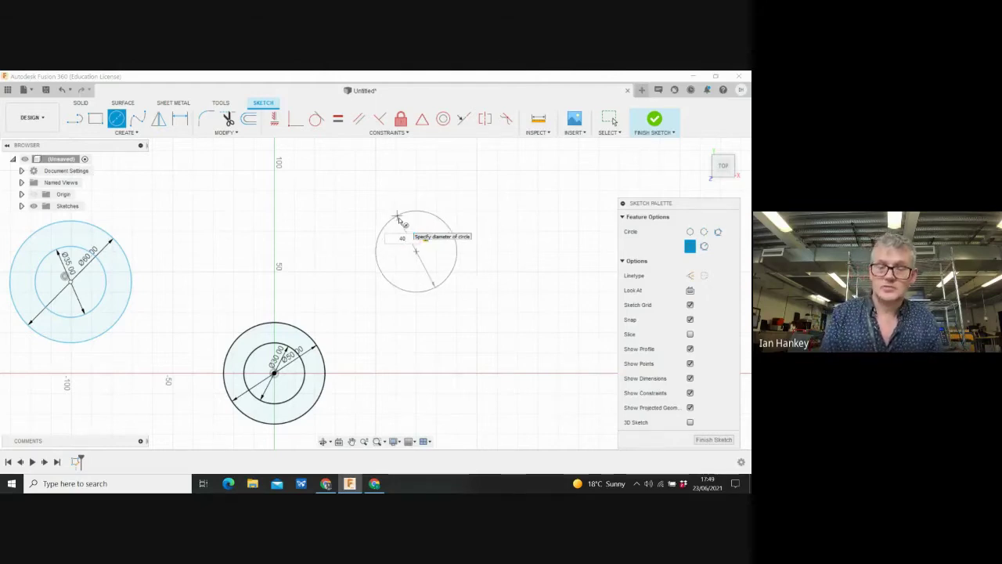
key("Return")
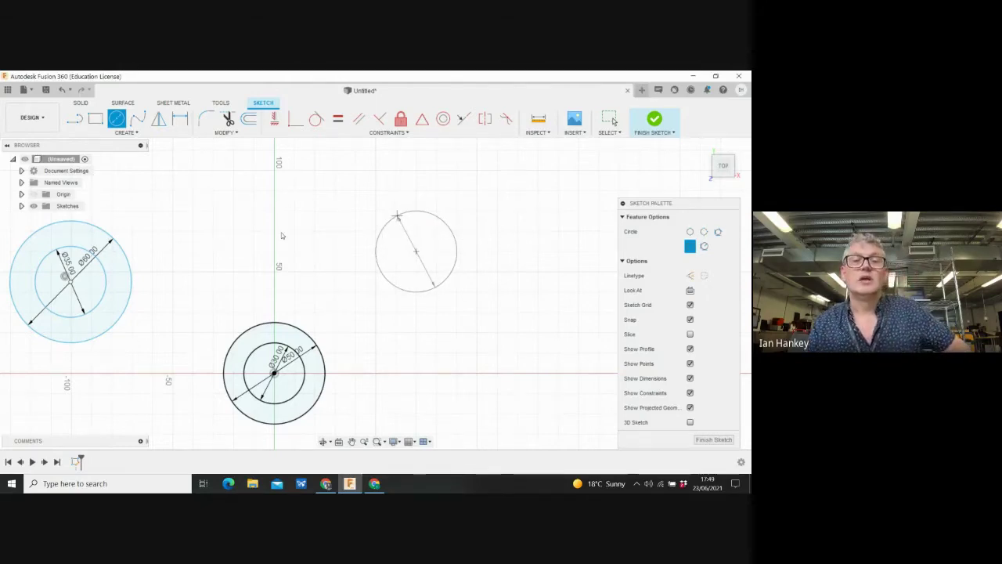
key("Escape")
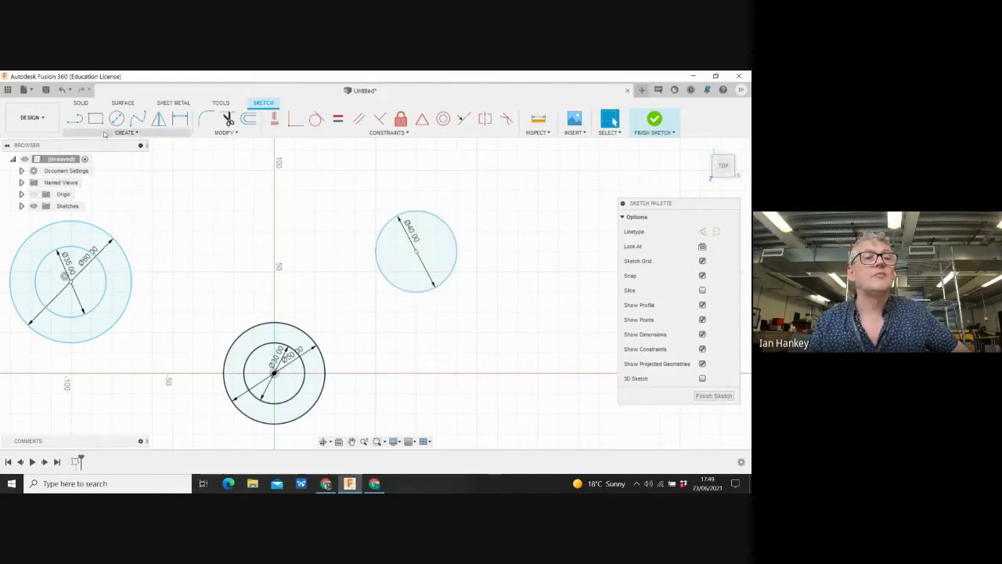
- Draw a 25 mm circle concentric with the 40 mm circle to form the third ring
left_click(119, 133)
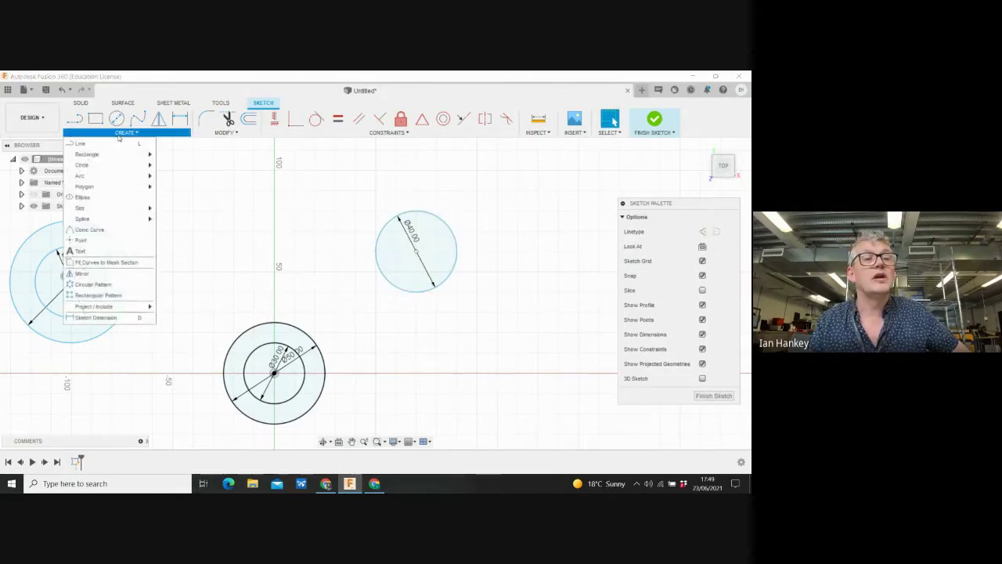
mouse_move(117, 165)
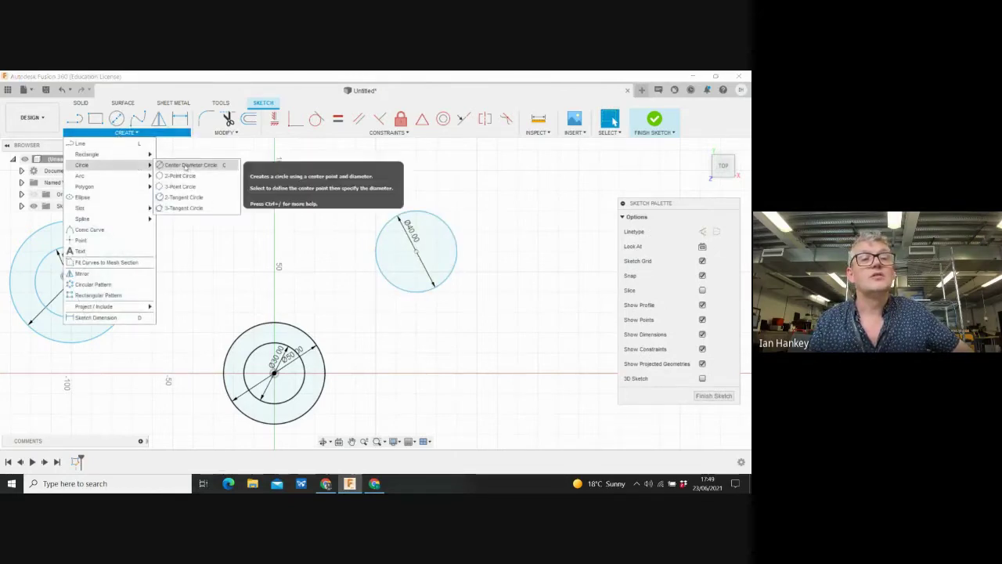
left_click(196, 162)
left_click(416, 250)
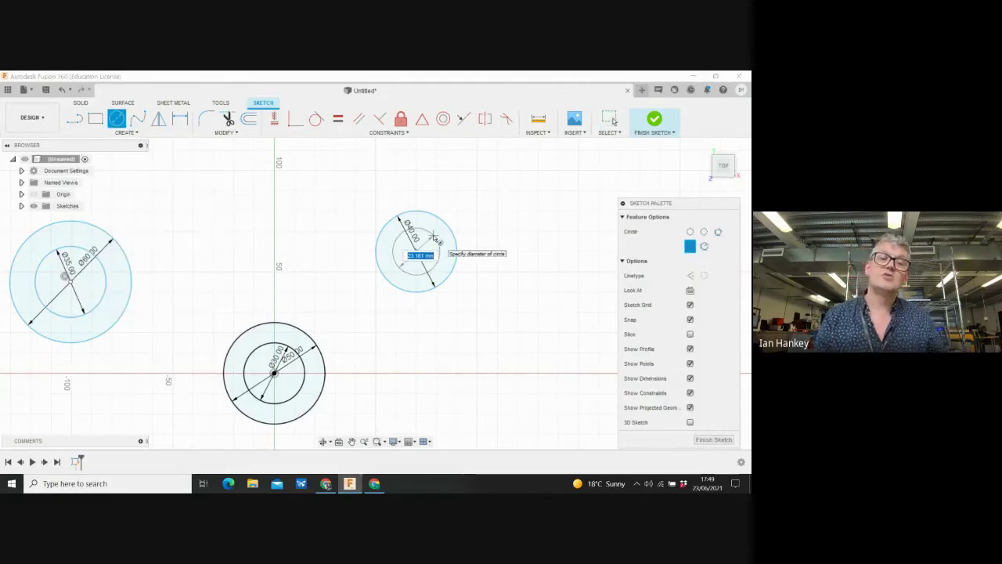
type("25")
key("Return")
key("Escape")
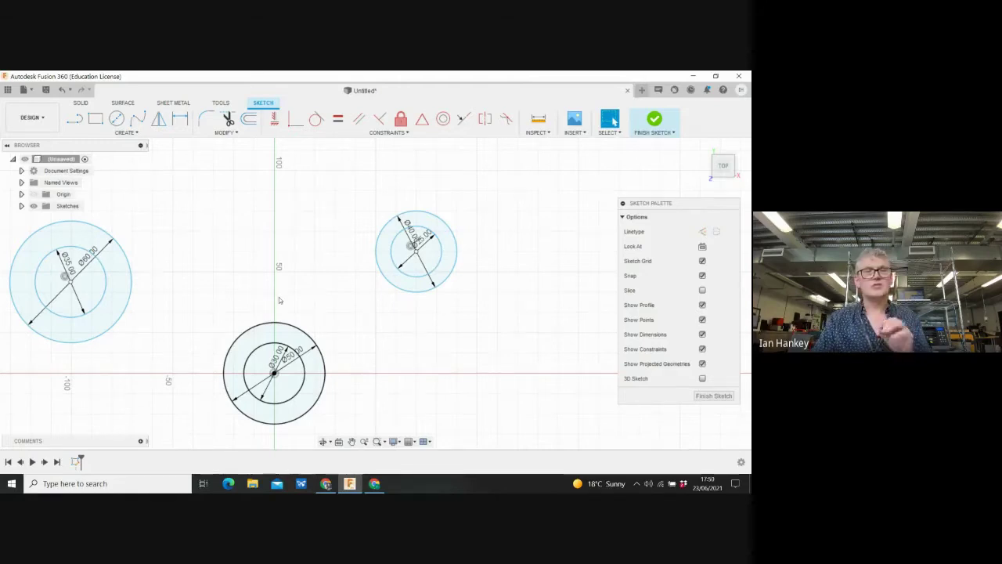
scroll(279, 300, "up", 4)
scroll(296, 309, "down", 5)
scroll(295, 310, "down", 4)
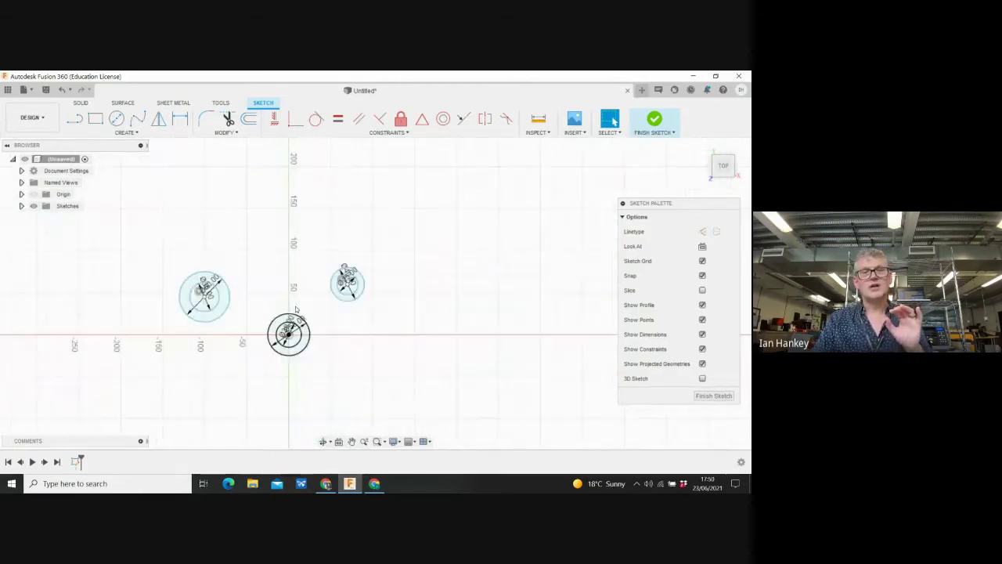
scroll(154, 314, "up", 3)
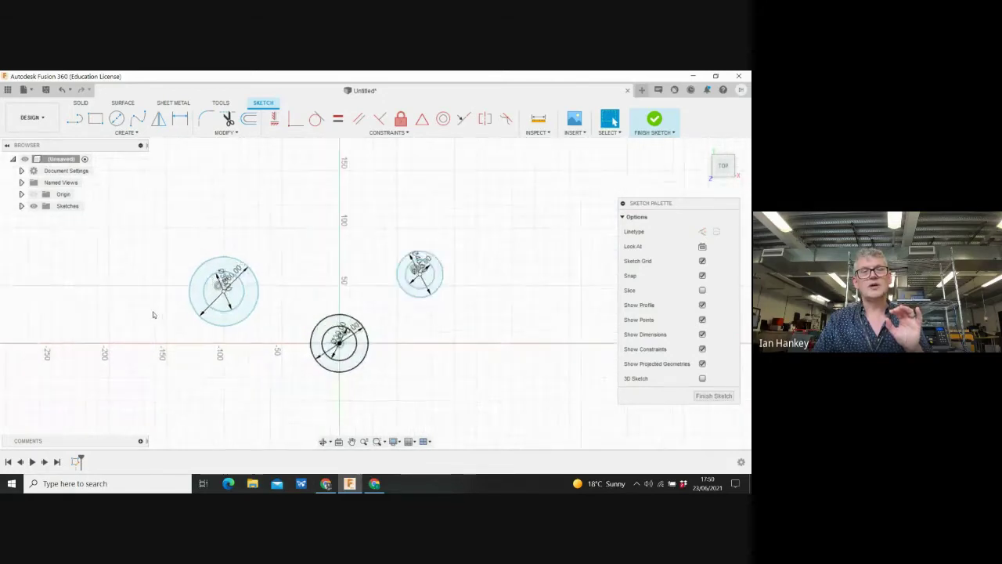
scroll(153, 313, "down", 2)
scroll(154, 313, "up", 1)
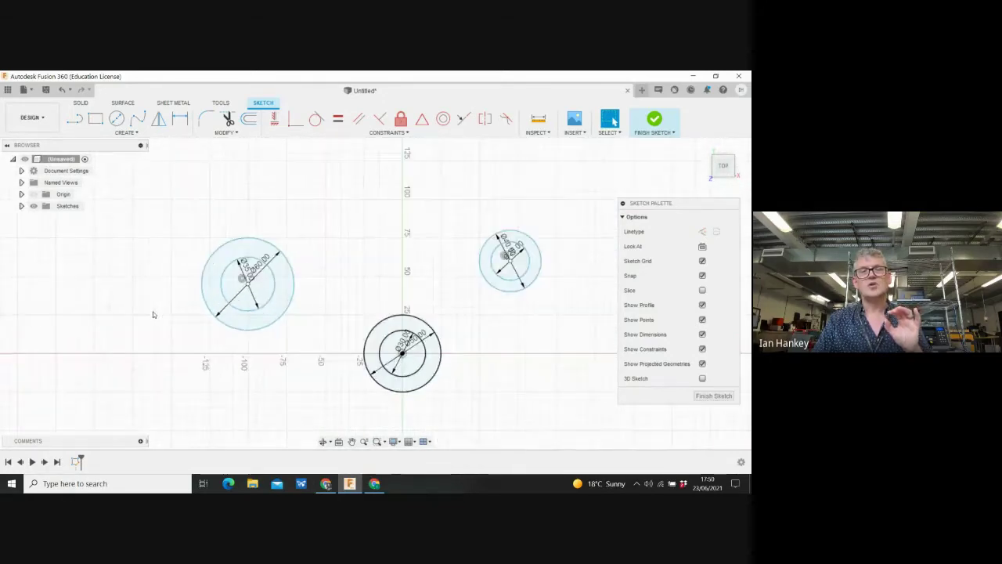
scroll(407, 322, "up", 2)
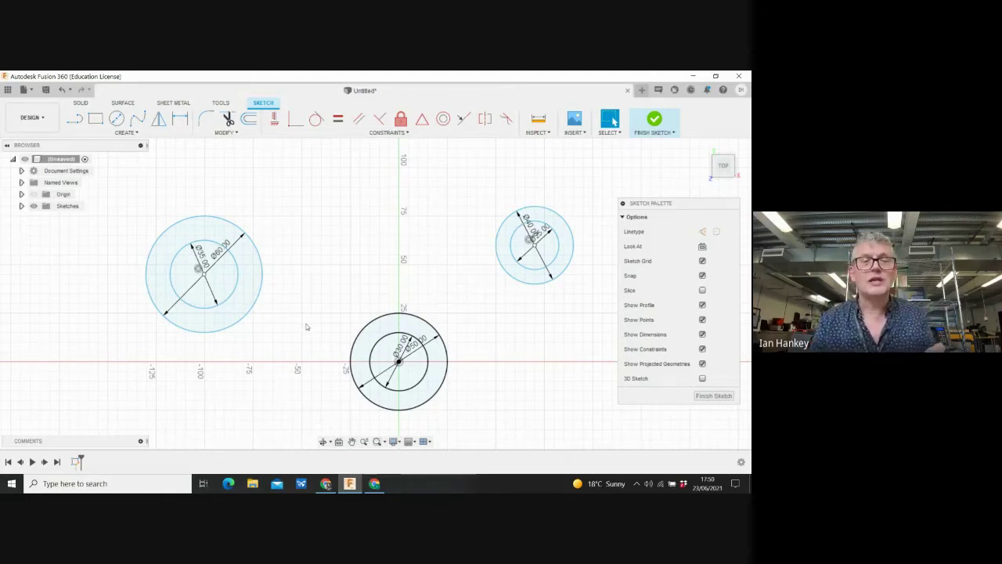
- Draw the two edge lines joining the left 60 mm ring to the centre ring
left_click(124, 132)
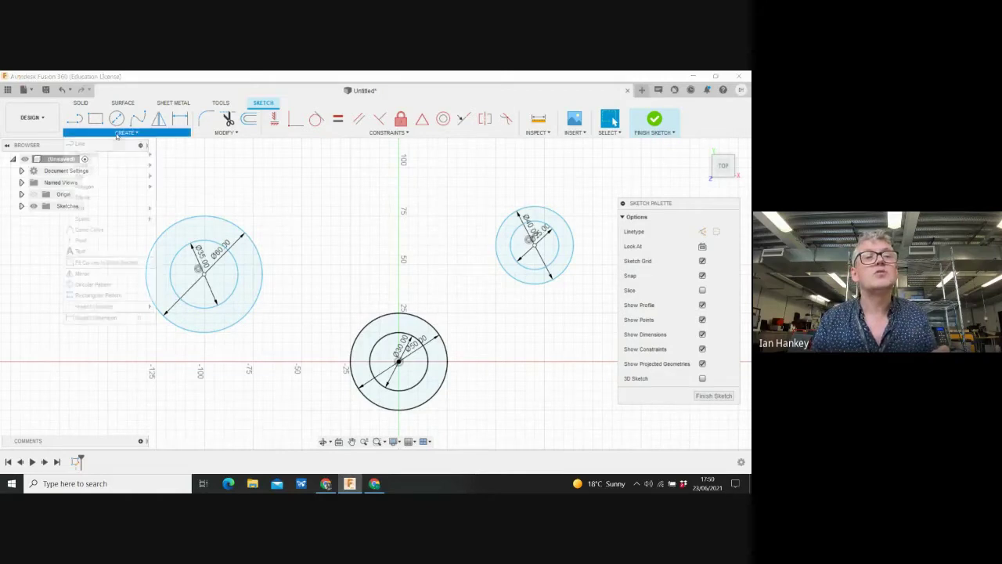
left_click(86, 146)
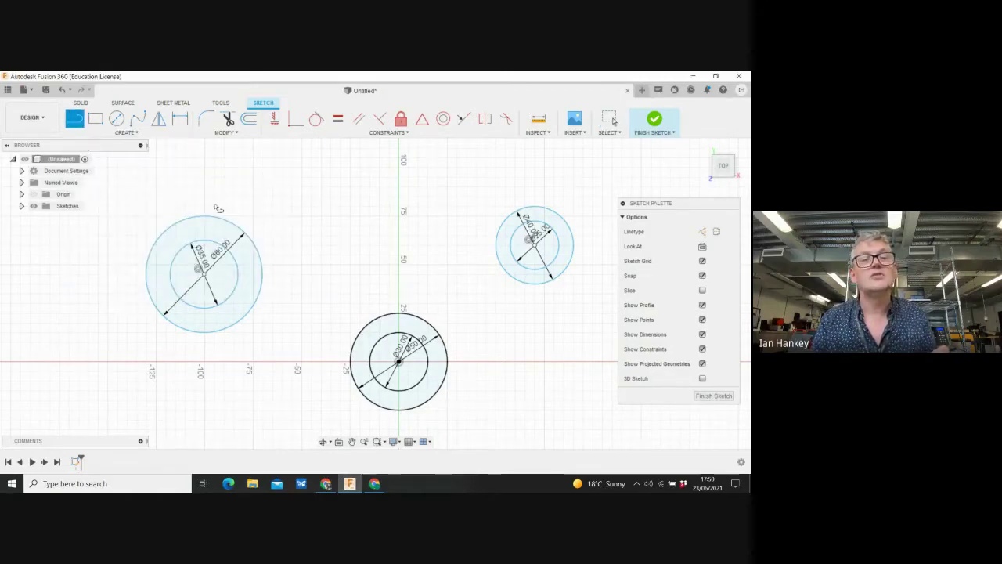
left_click(255, 248)
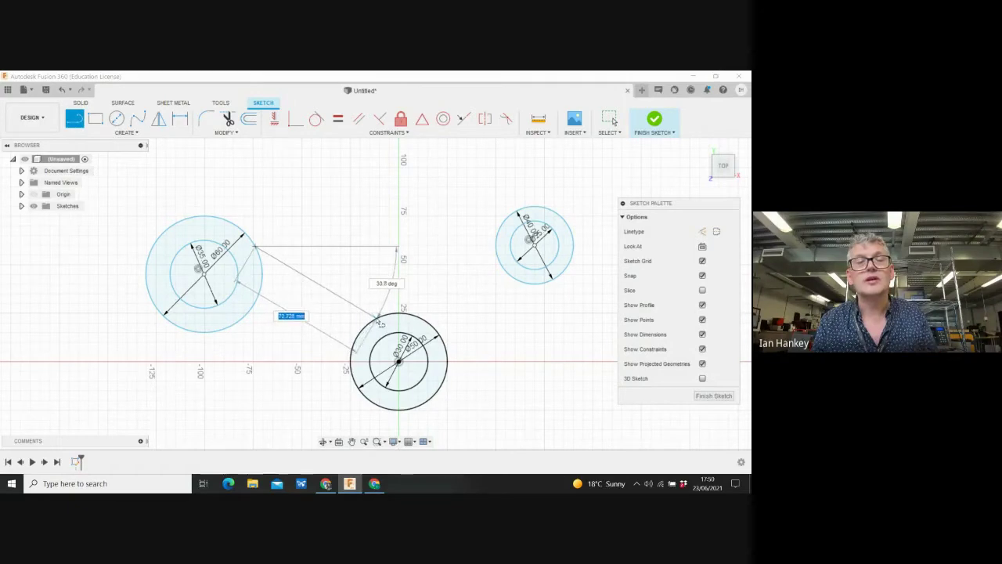
double_click(379, 320)
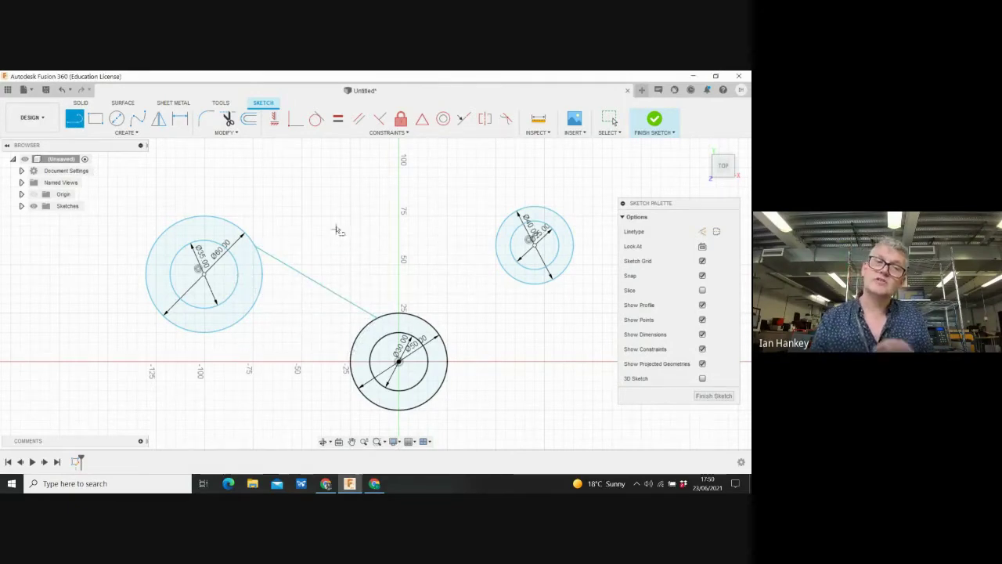
left_click(230, 325)
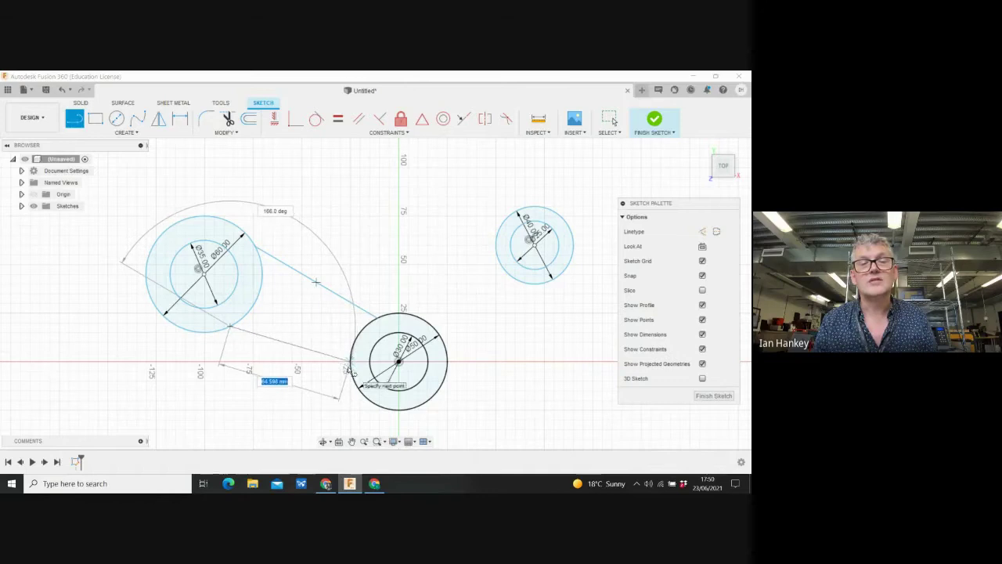
left_click(348, 367)
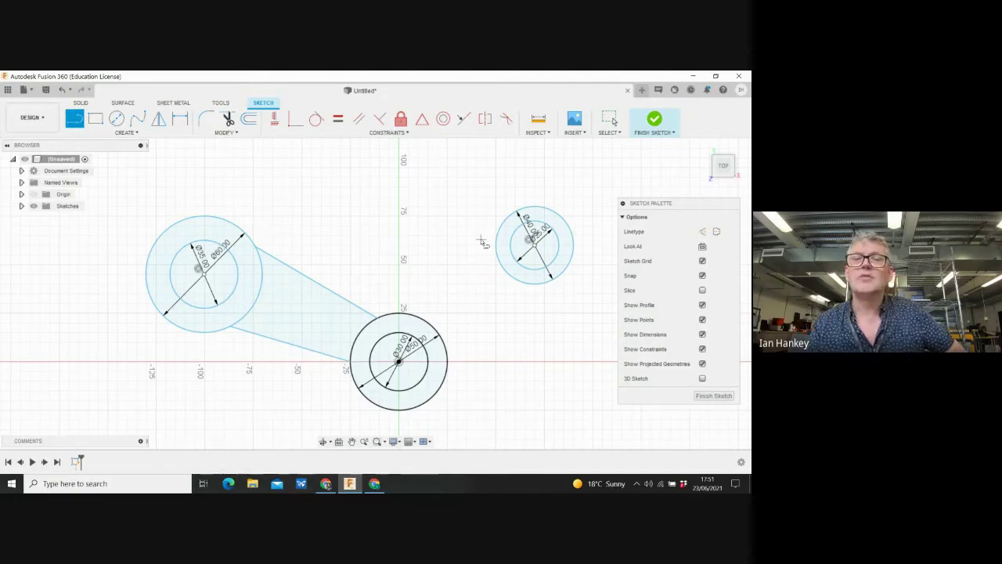
- Draw the two edge lines joining the upper-right 40 mm ring to the centre ring
left_click(495, 247)
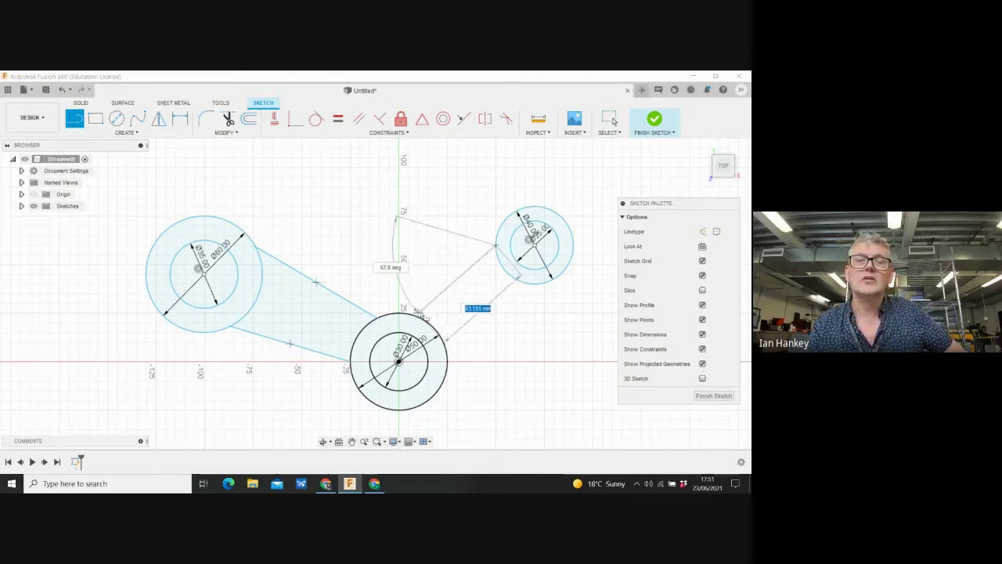
left_click(422, 318)
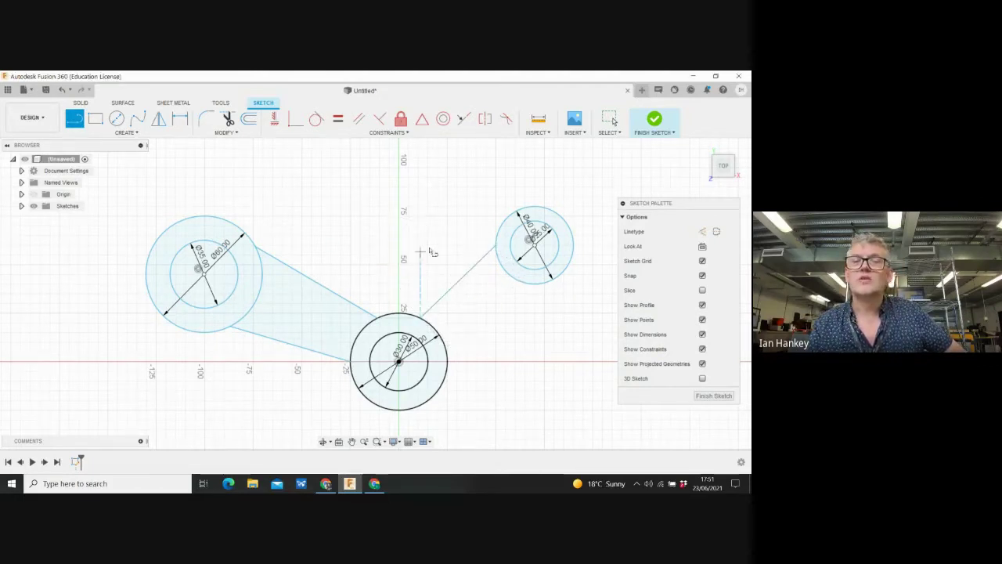
left_click(535, 284)
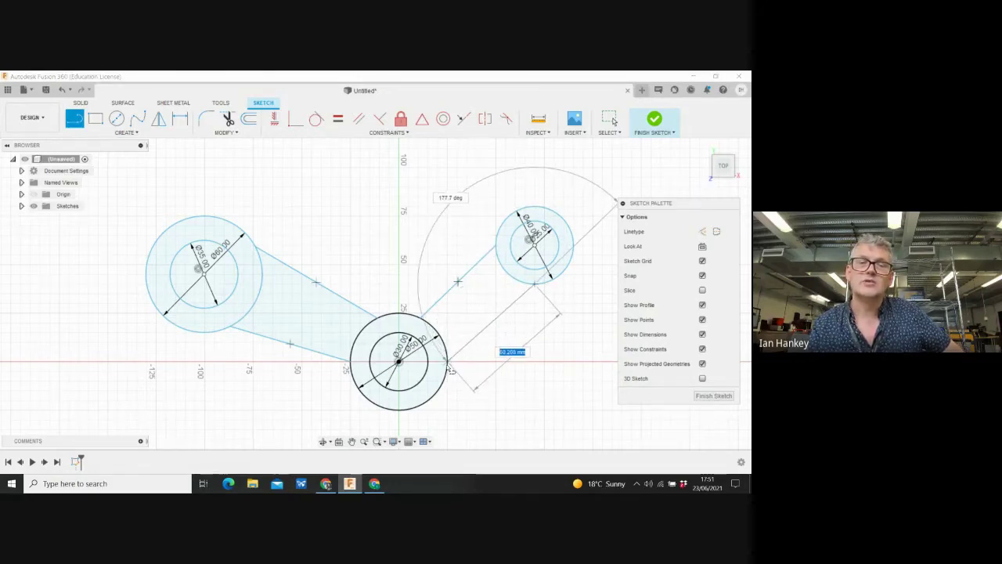
left_click(450, 368)
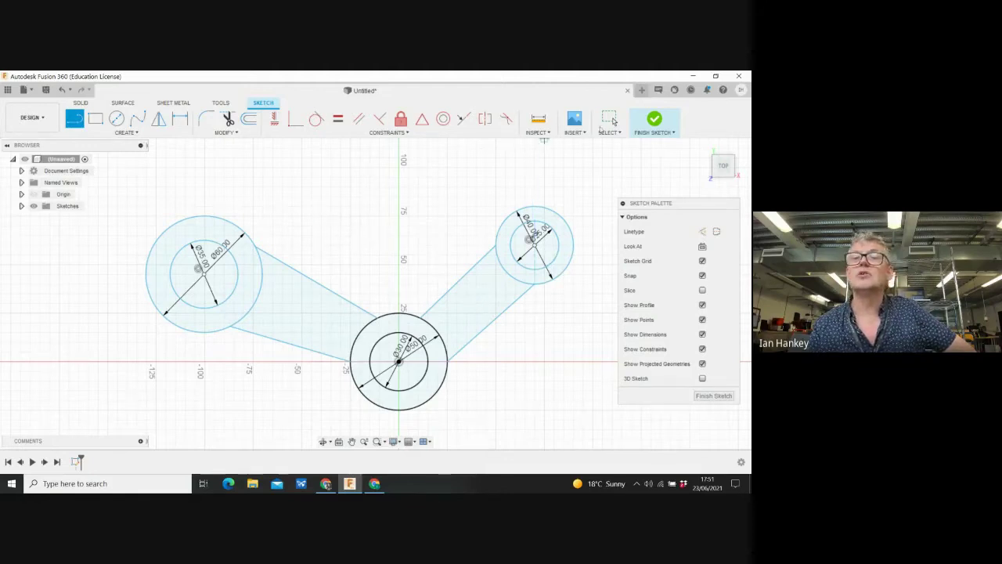
left_click(611, 120)
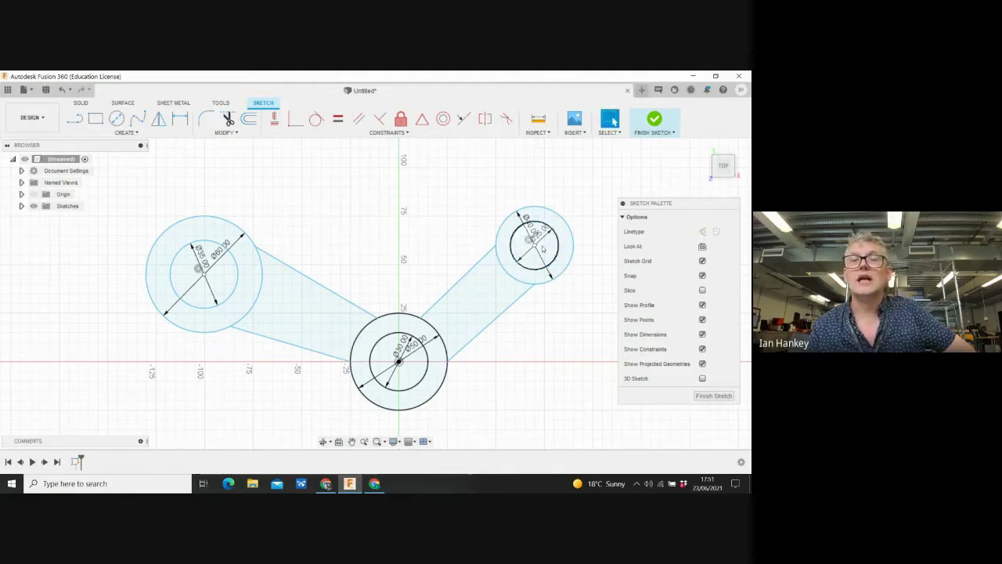
mouse_move(534, 244)
left_mouse_down()
mouse_move(497, 225)
mouse_move(533, 230)
mouse_move(549, 248)
mouse_move(534, 252)
mouse_move(533, 232)
mouse_move(486, 219)
mouse_move(553, 249)
mouse_move(532, 261)
mouse_move(518, 257)
mouse_move(543, 226)
mouse_move(532, 266)
left_mouse_up()
left_click(611, 120)
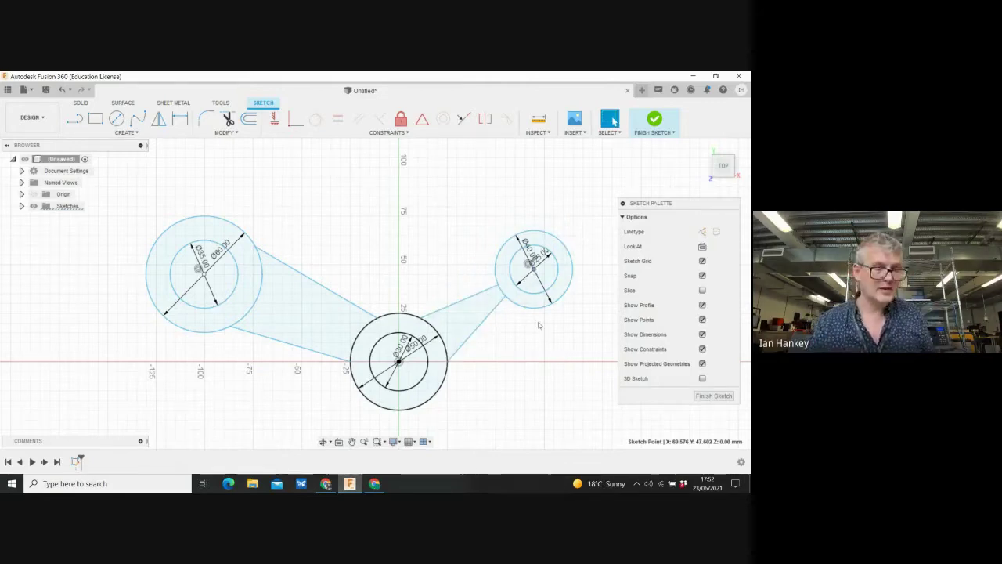
key("ctrl+z")
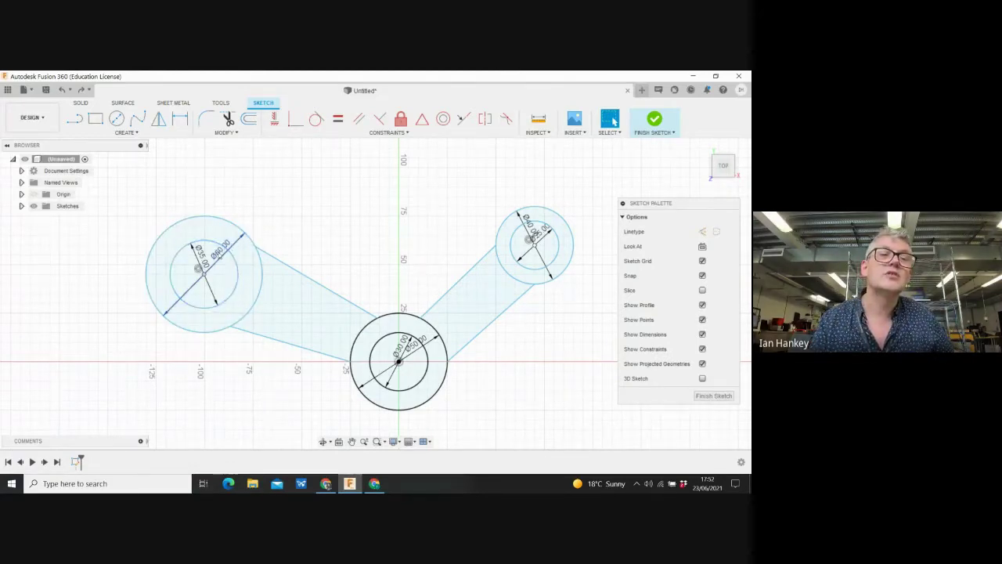
double_click(222, 250)
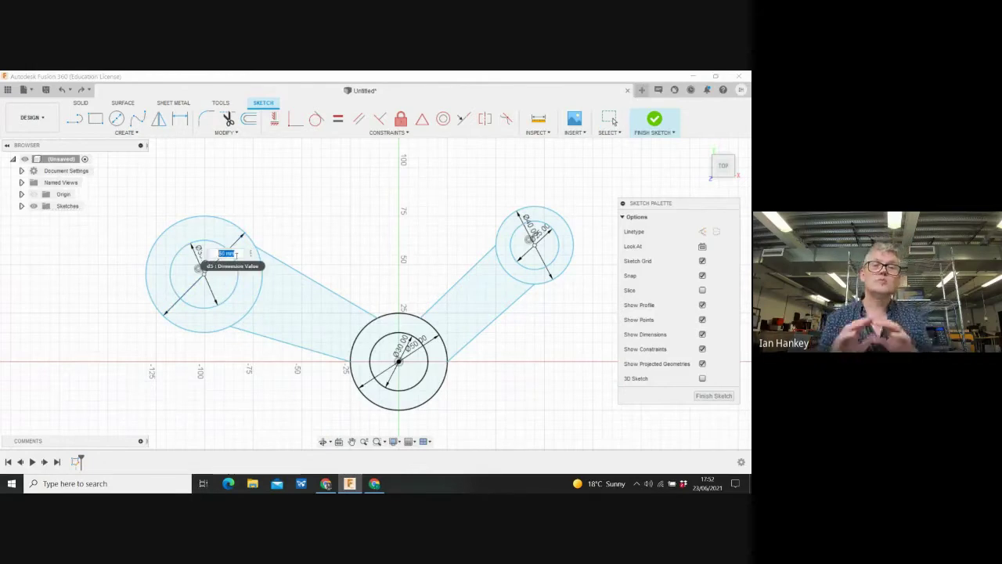
type("70")
key("Return")
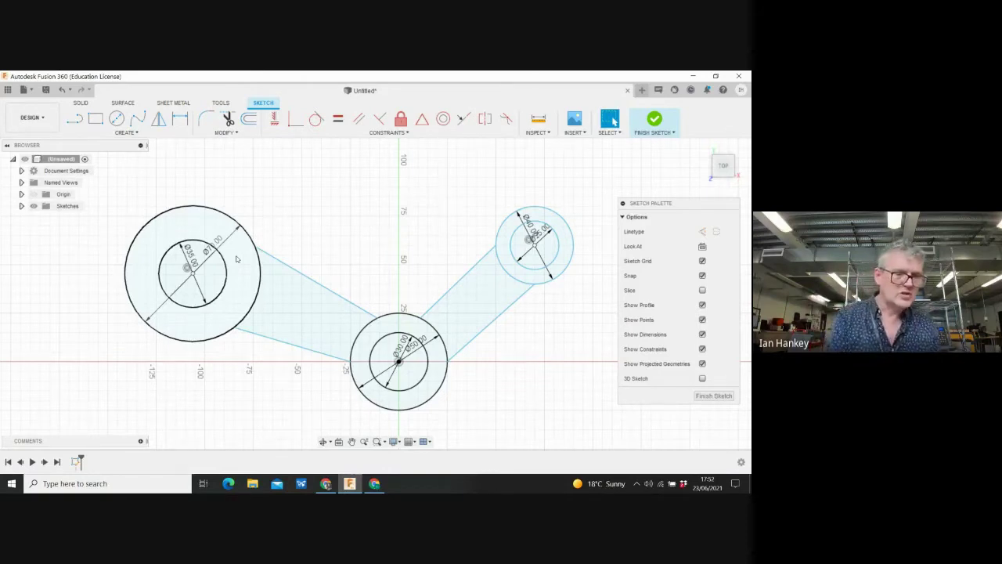
key("ctrl+z")
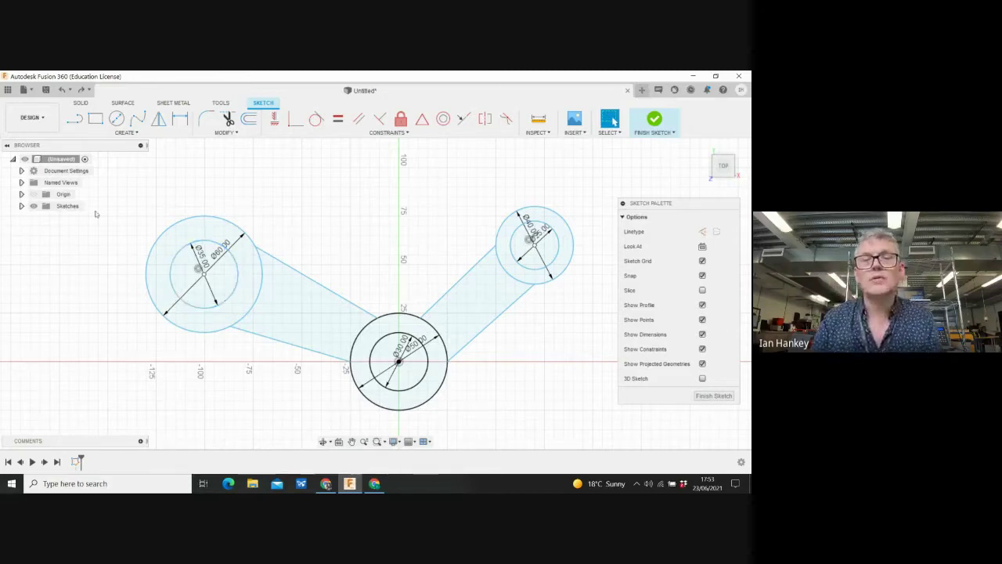
- Select the left arm's upper 73.025 mm edge line, leaving only it selected
left_click(398, 362)
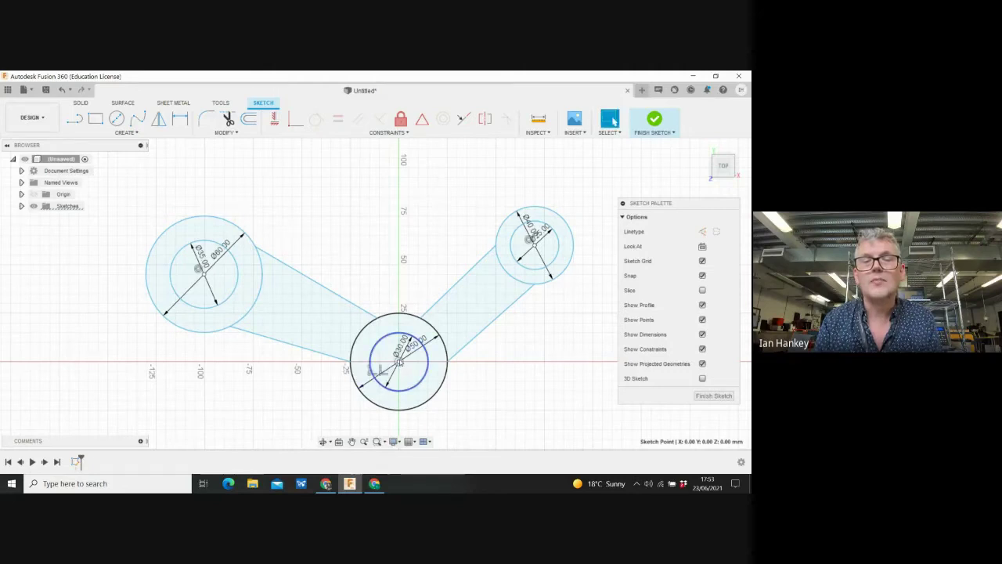
left_click(611, 119)
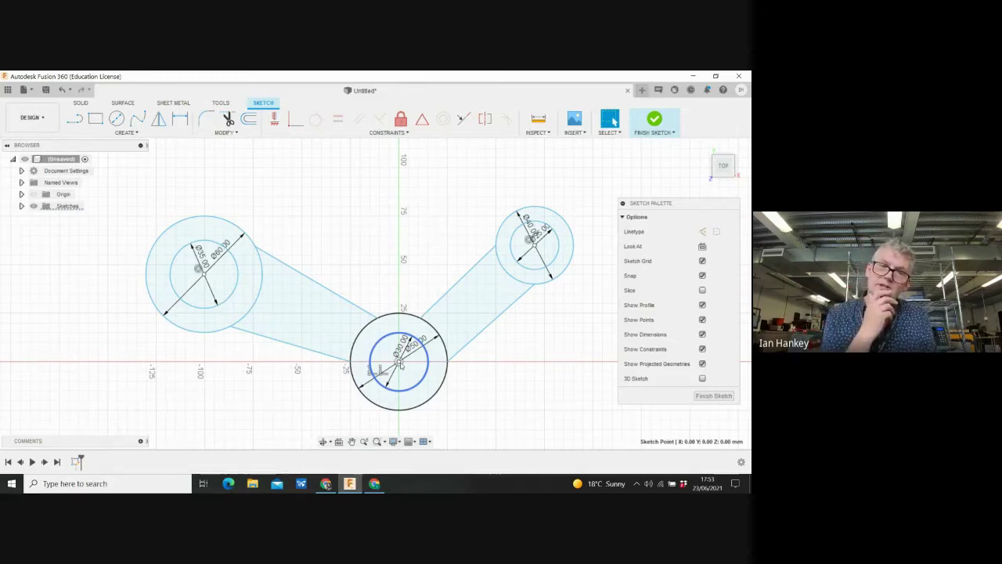
left_click(316, 287)
left_click(315, 285)
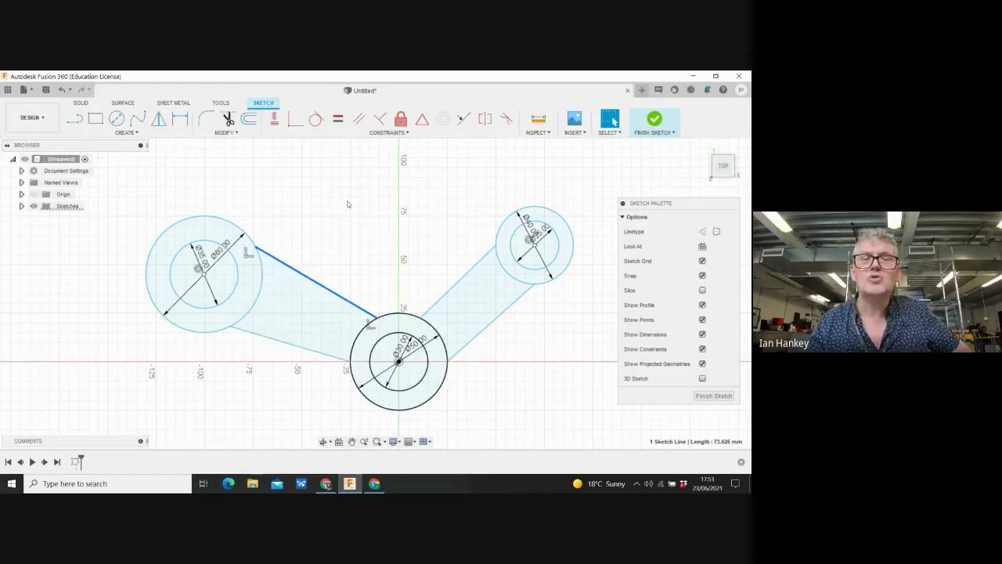
left_click(277, 344)
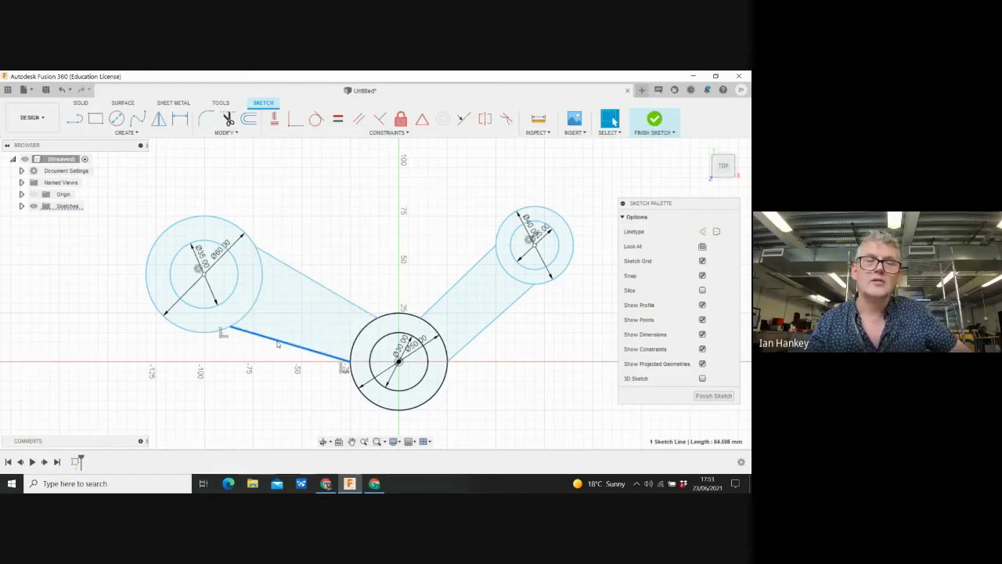
left_click(316, 286)
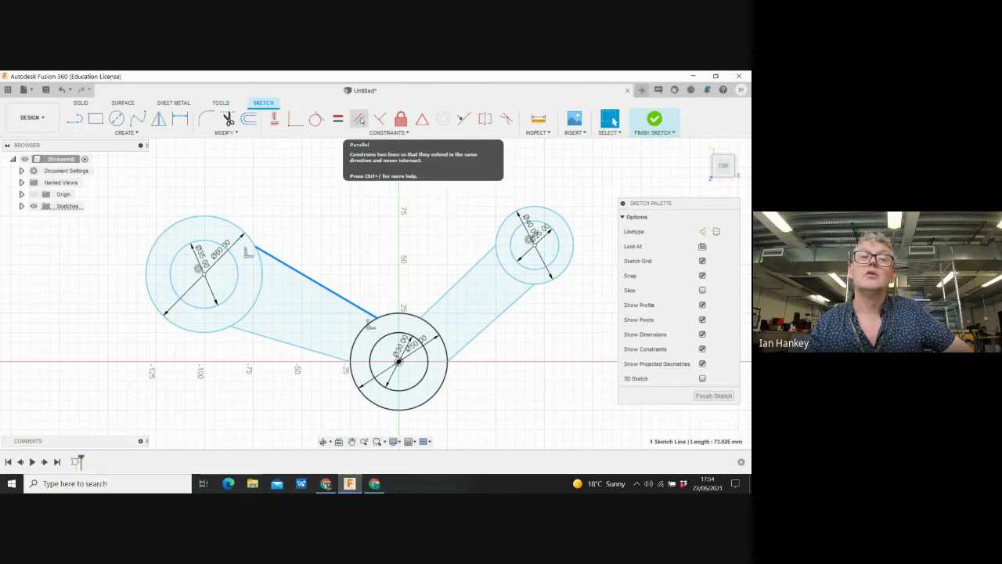
- Constrain the left arm's lower edge parallel to its upper edge
left_click(361, 120)
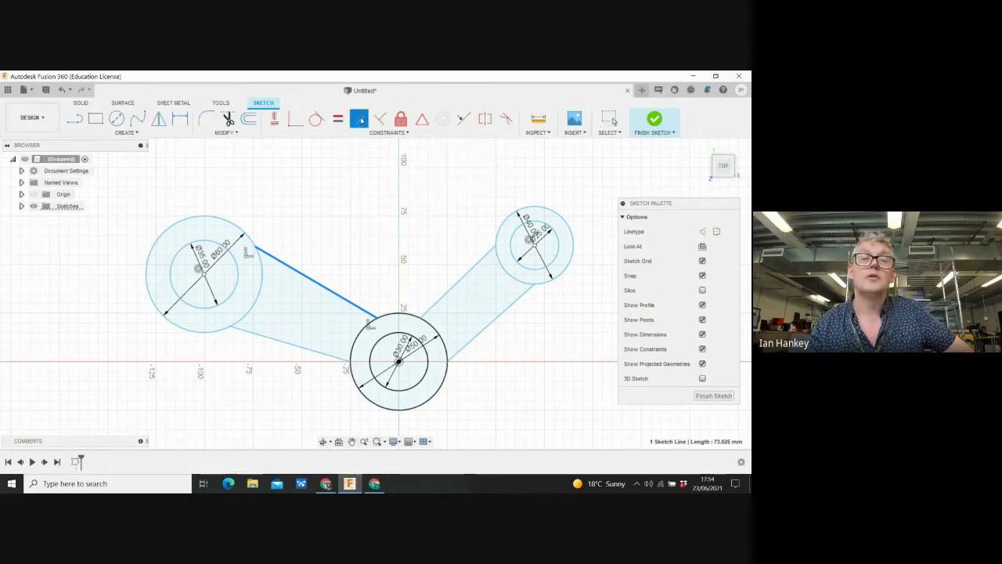
left_click(290, 347)
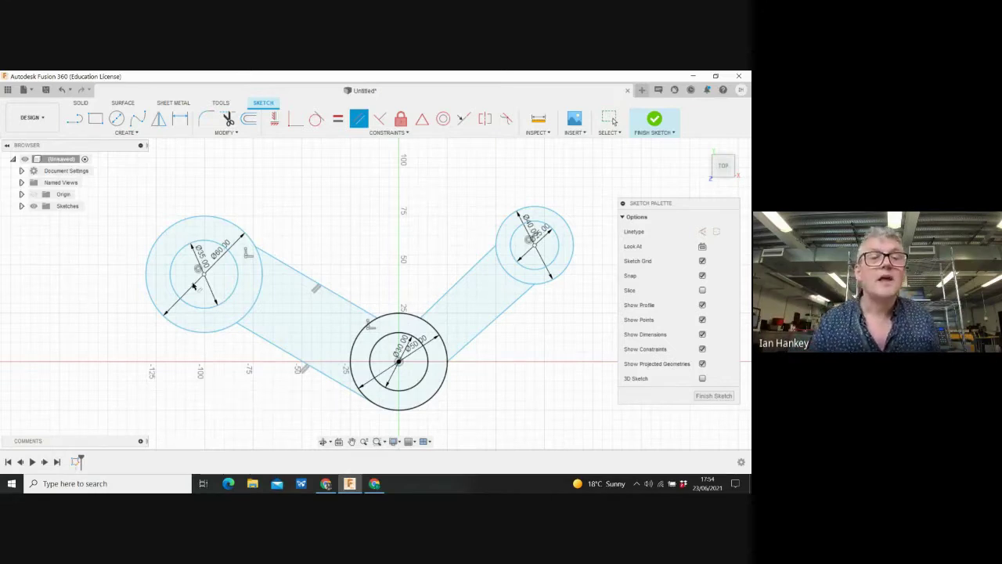
- Drag the left ring pair's centre point up and to the left
left_click(609, 117)
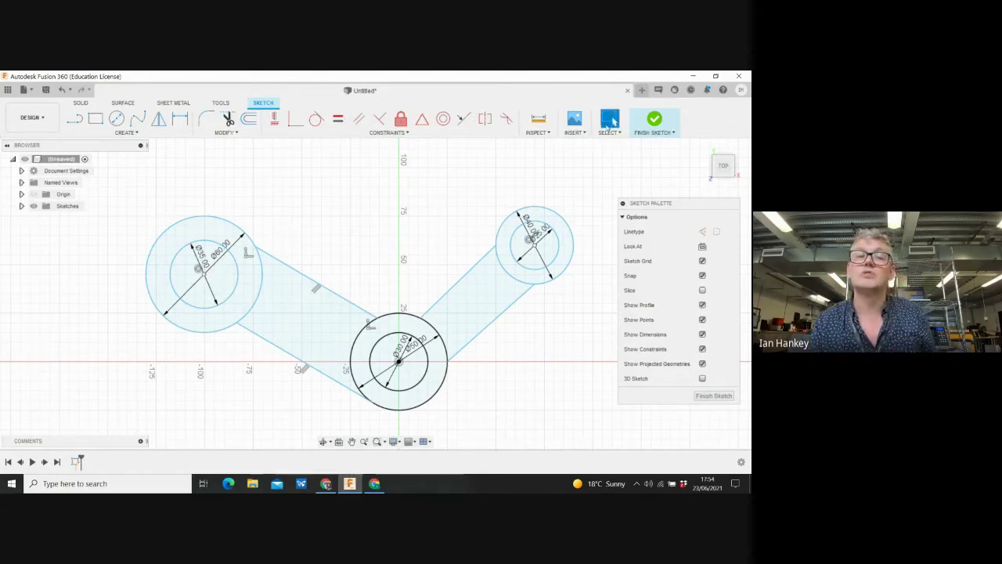
left_click_drag(204, 274, 214, 267)
left_click(137, 347)
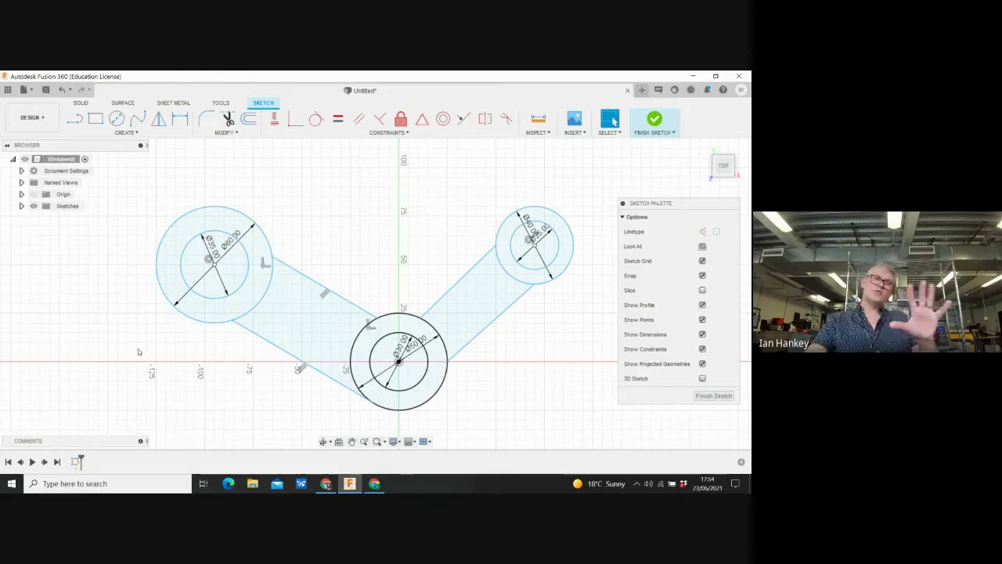
mouse_move(214, 264)
left_mouse_down()
mouse_move(164, 226)
mouse_move(186, 243)
left_mouse_up()
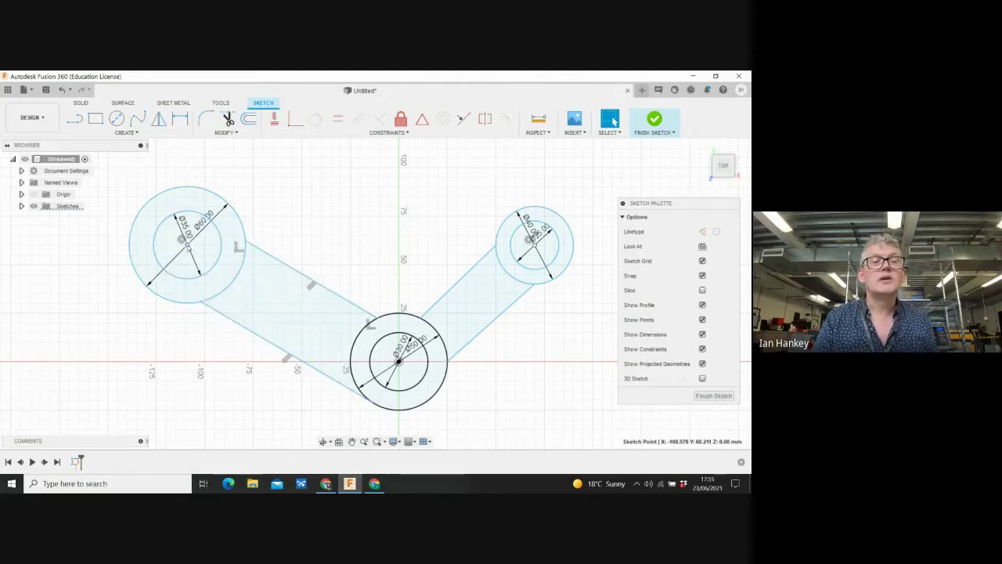
left_click_drag(186, 244, 181, 249)
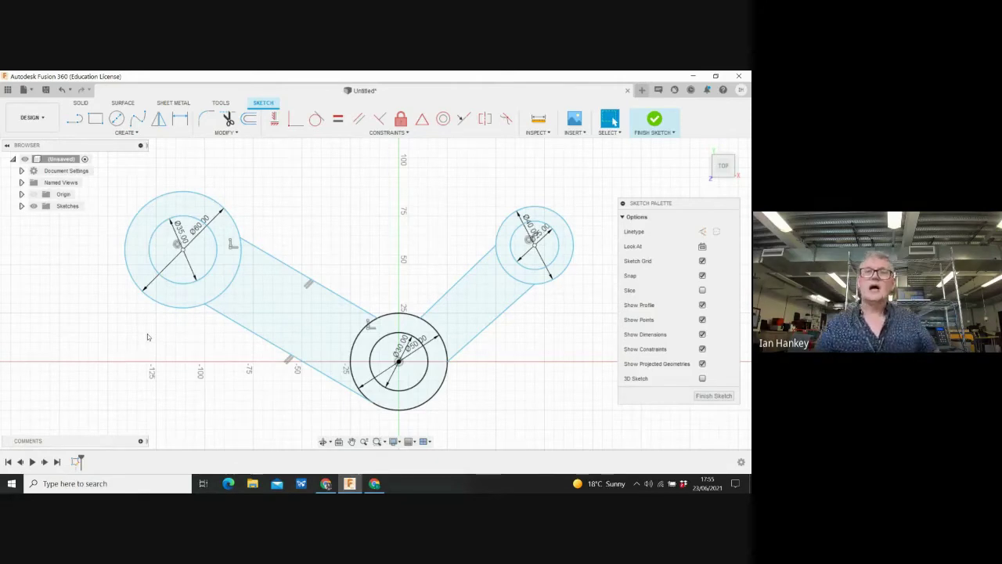
- Drag the right arm's upper line so the right ring pair moves lower and right
left_click(455, 283)
mouse_move(455, 282)
left_mouse_down()
mouse_move(450, 276)
mouse_move(465, 291)
mouse_move(429, 260)
mouse_move(471, 289)
mouse_move(468, 276)
mouse_move(436, 278)
left_mouse_up()
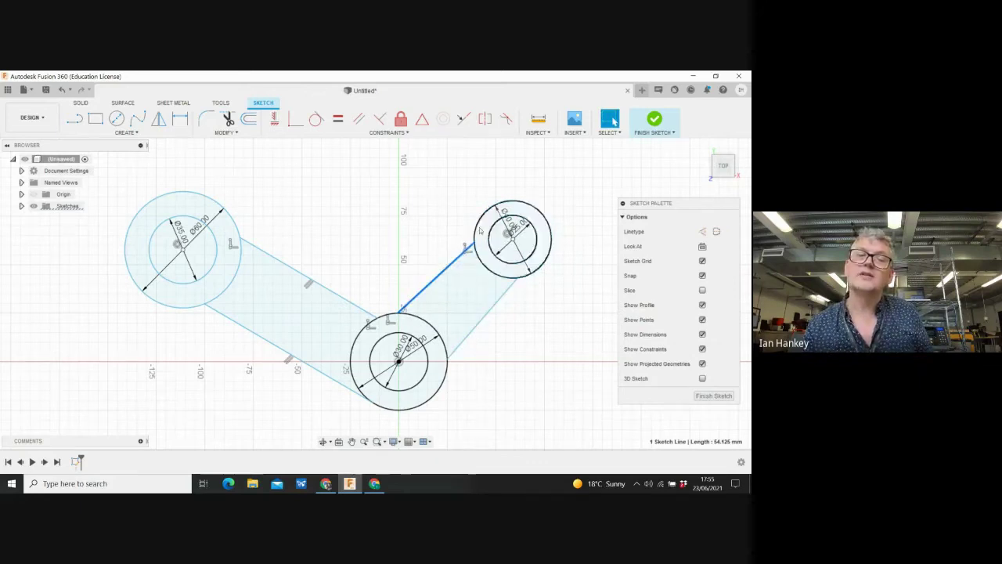
mouse_move(440, 275)
left_mouse_down()
mouse_move(466, 295)
mouse_move(448, 286)
mouse_move(495, 360)
mouse_move(495, 349)
mouse_move(515, 350)
mouse_move(505, 357)
left_mouse_up()
left_click(180, 362)
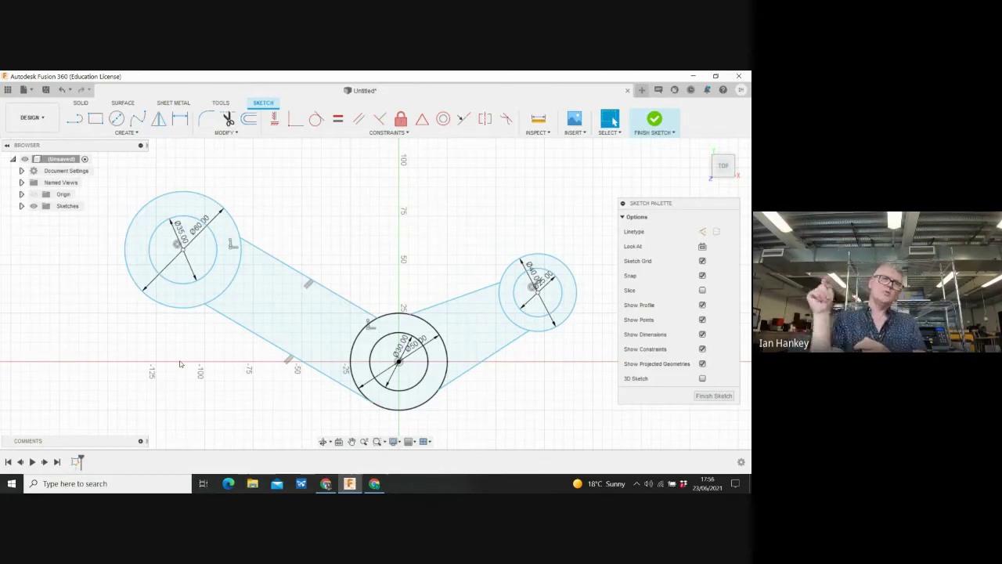
- Select the left, centre and right ring profiles together
left_click(166, 210)
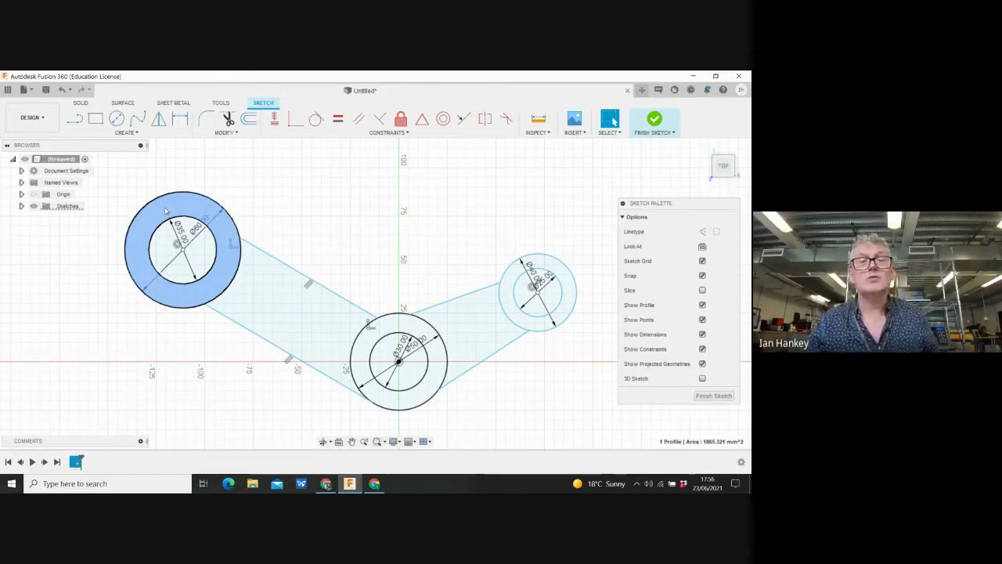
left_click(405, 326, "shift")
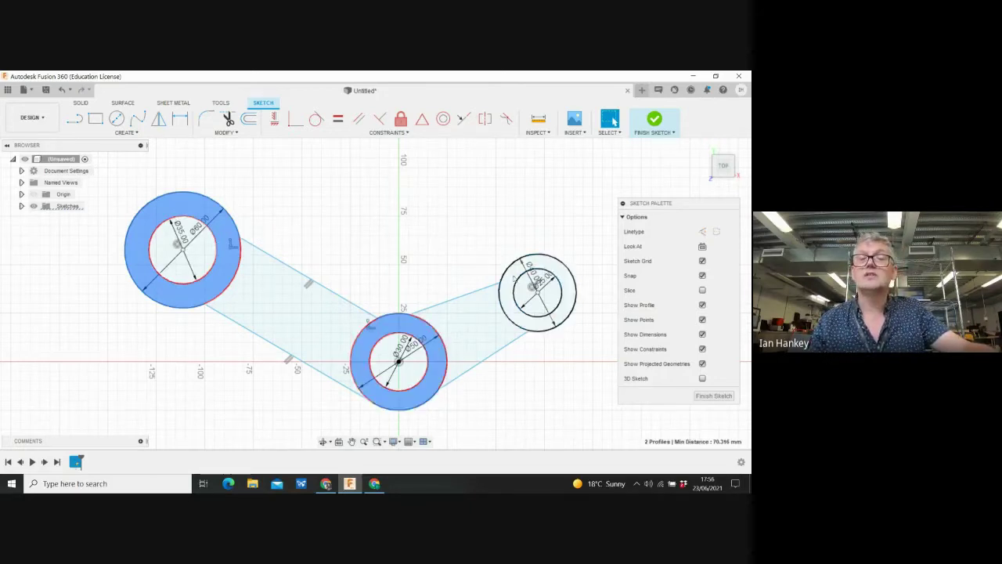
left_click(514, 276, "shift")
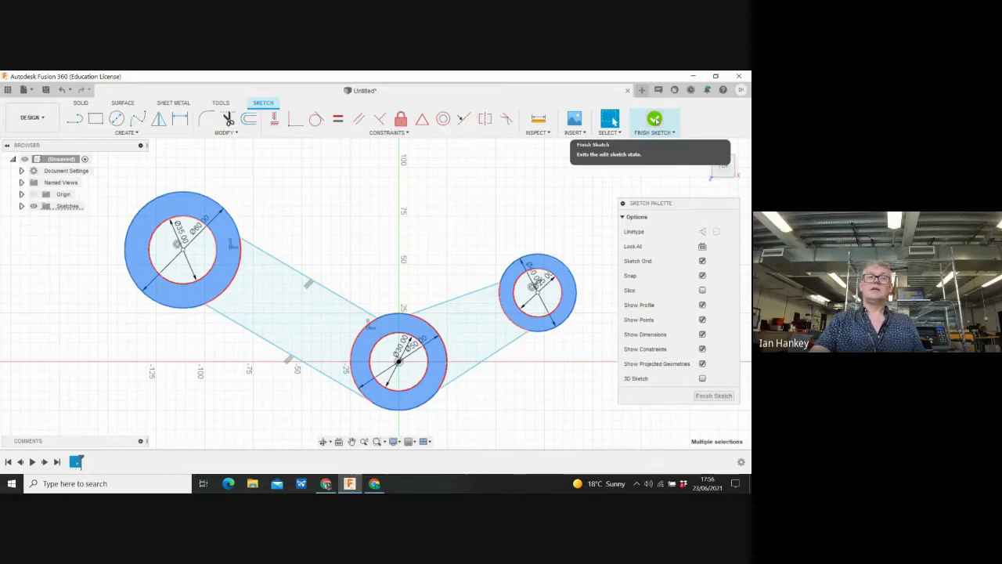
- Finish the sketch and switch to the isometric home view
left_click(656, 119)
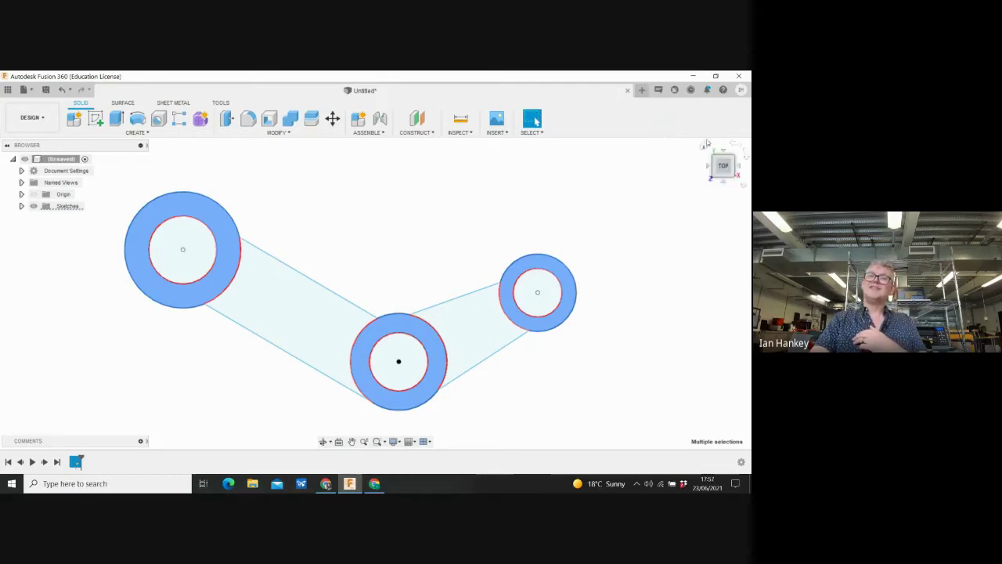
left_click(706, 144)
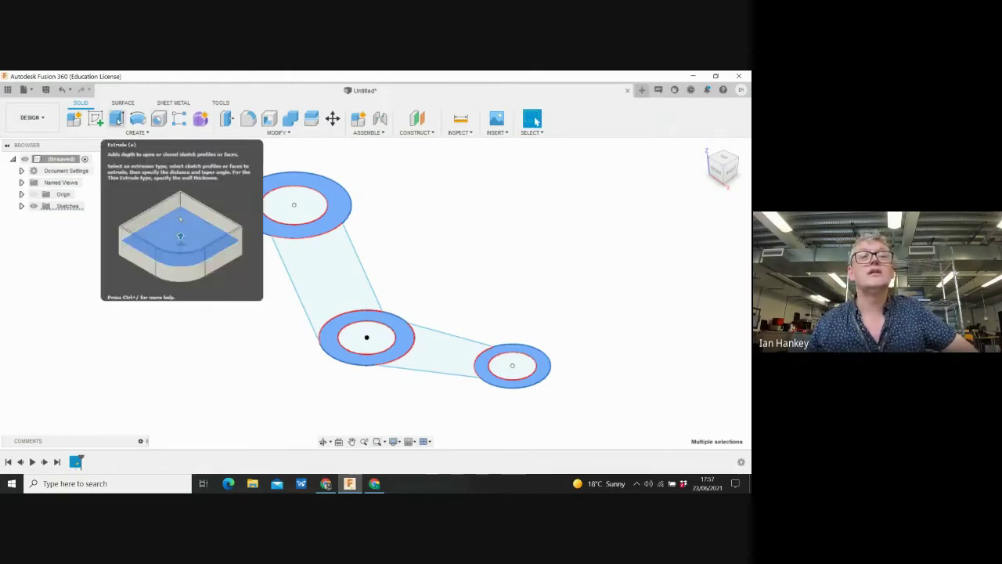
- Extrude the three ring profiles symmetrically, previewing them about 15 mm thick
left_click(139, 132)
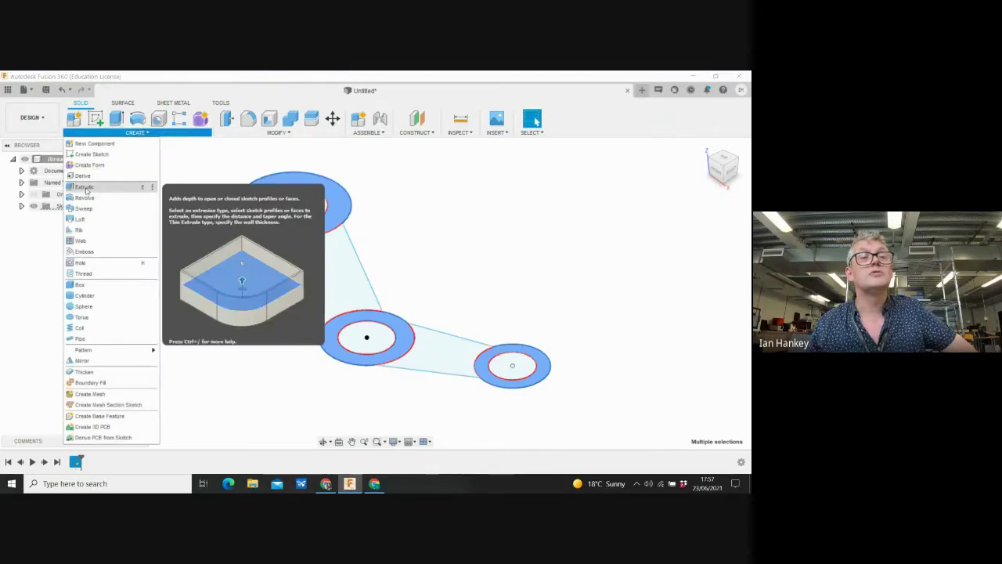
left_click(84, 188)
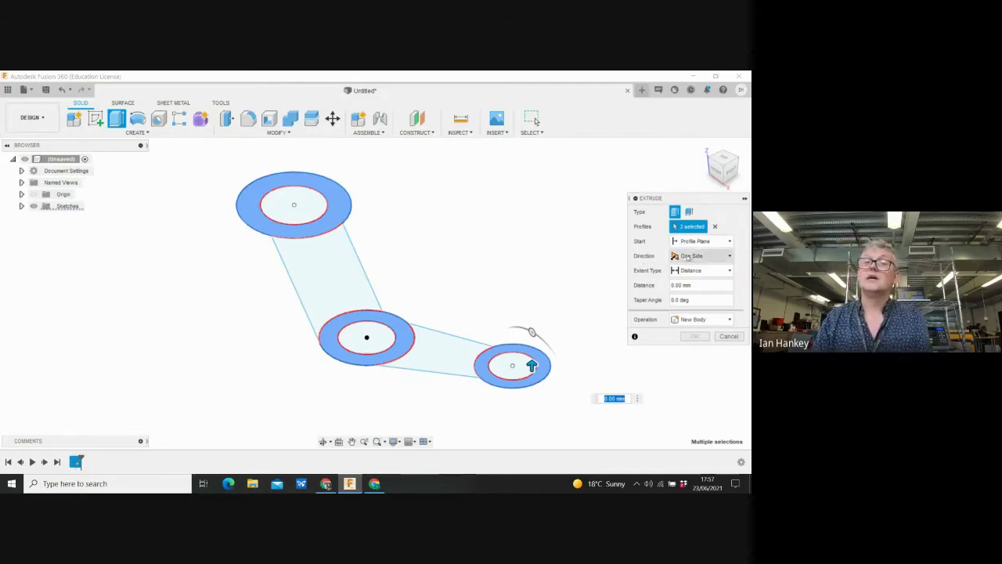
left_click(730, 257)
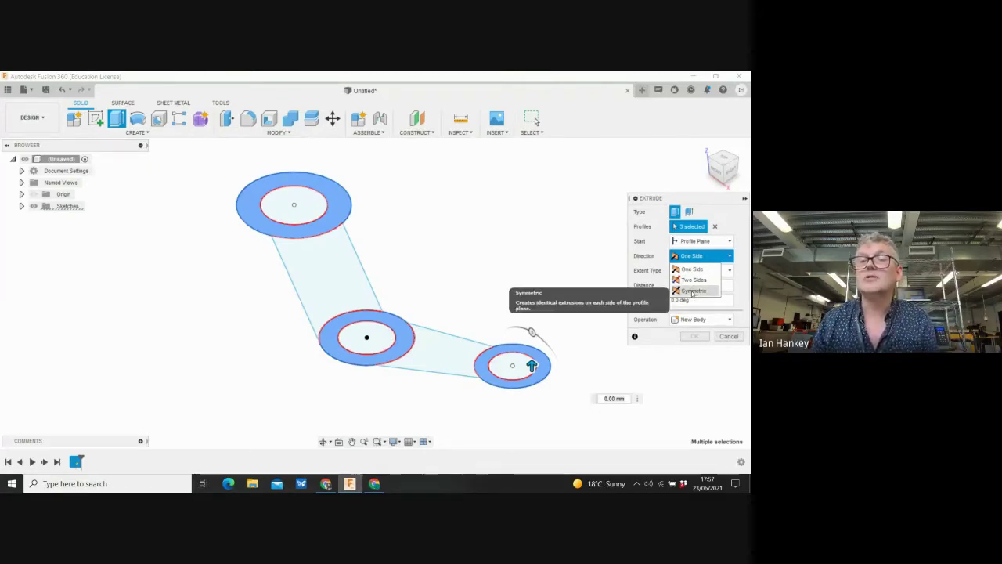
left_click(694, 291)
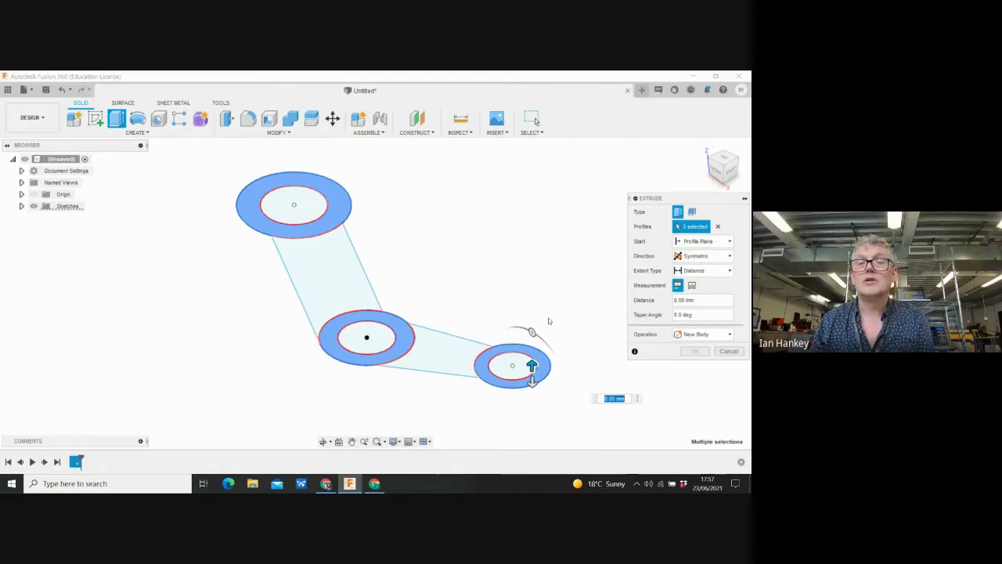
left_click_drag(532, 365, 532, 342)
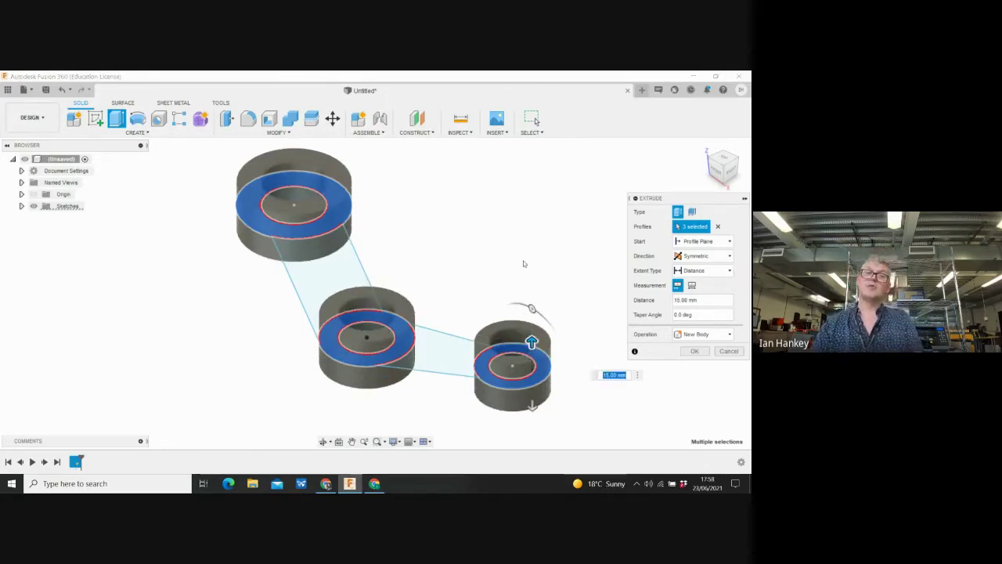
- Set the symmetric extrude distance to 15 mm and enter a slight taper angle
left_click(625, 376)
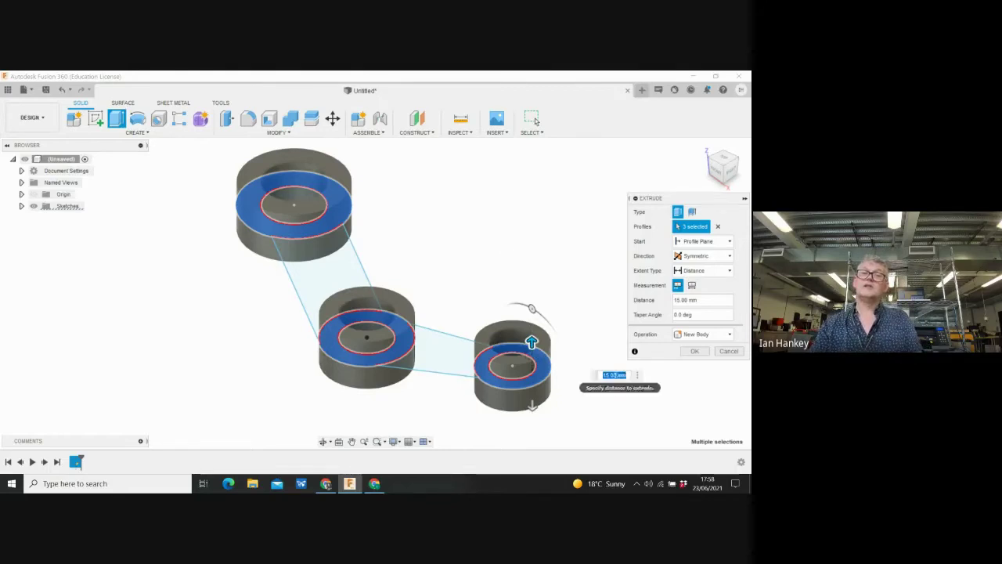
left_click_drag(627, 376, 597, 380)
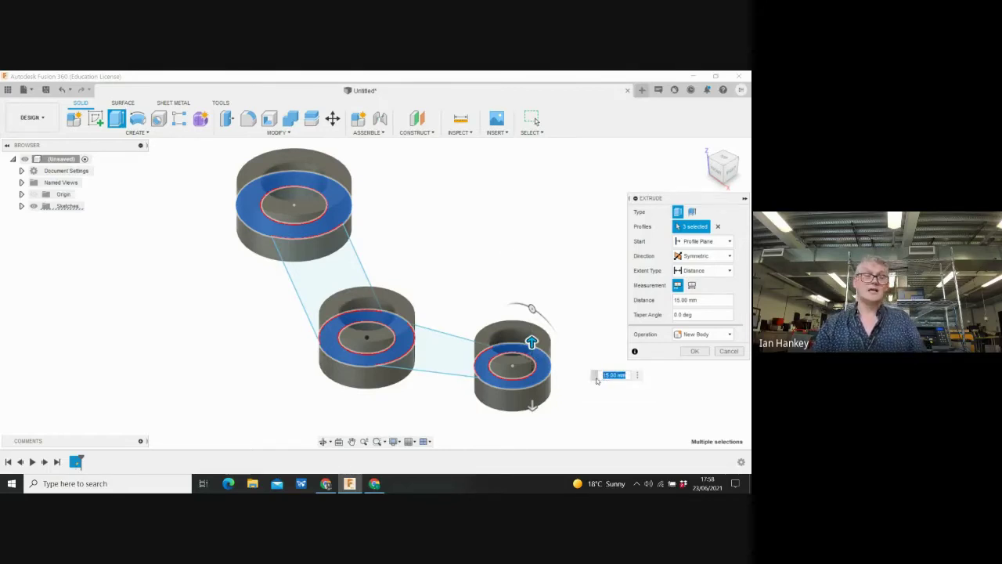
key("BackSpace")
type("18")
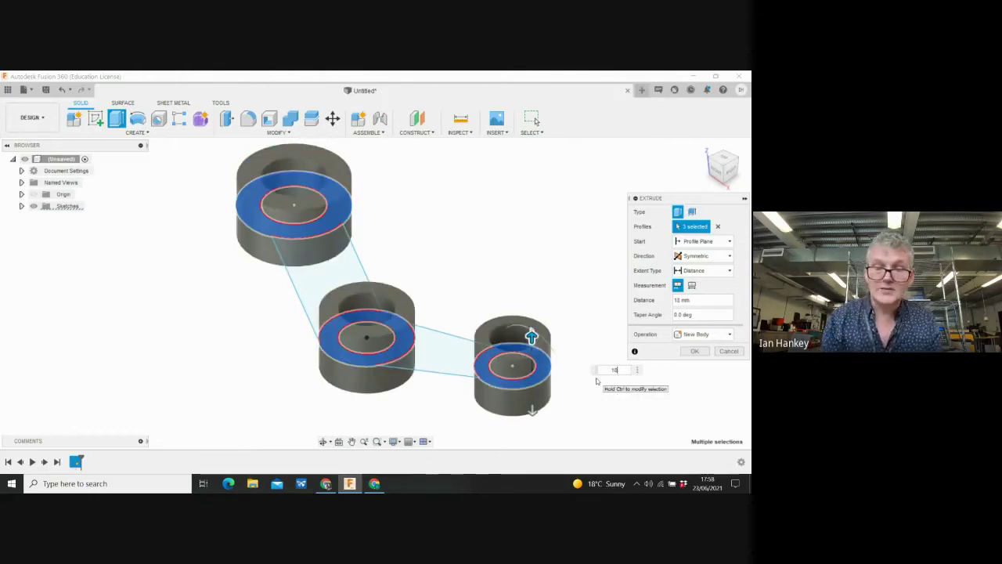
type("5")
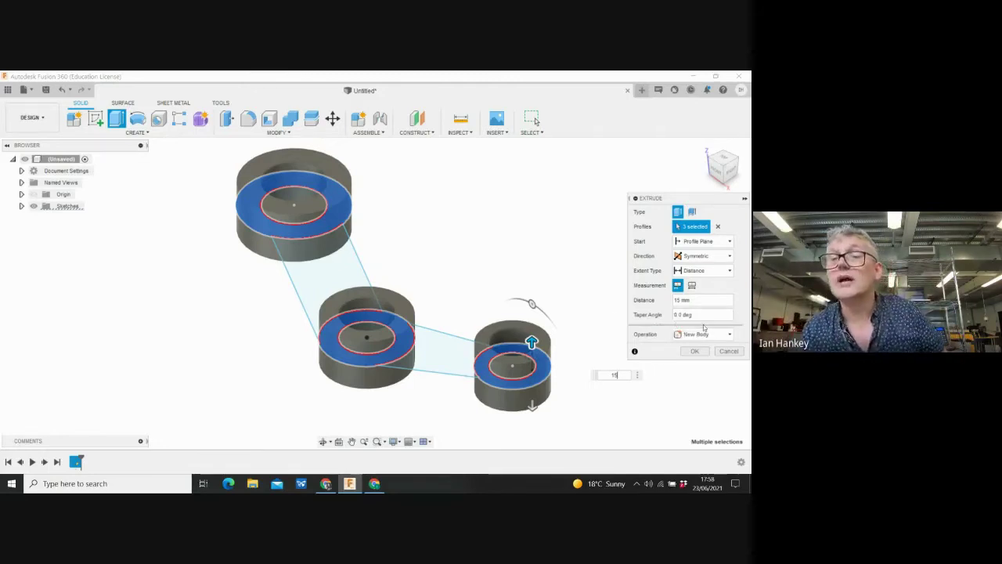
double_click(680, 314)
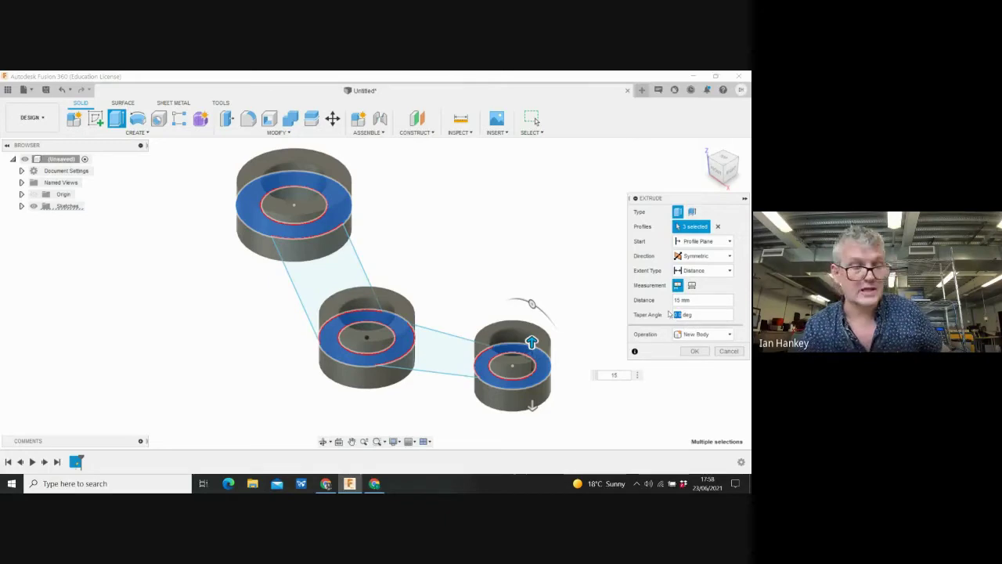
type("3")
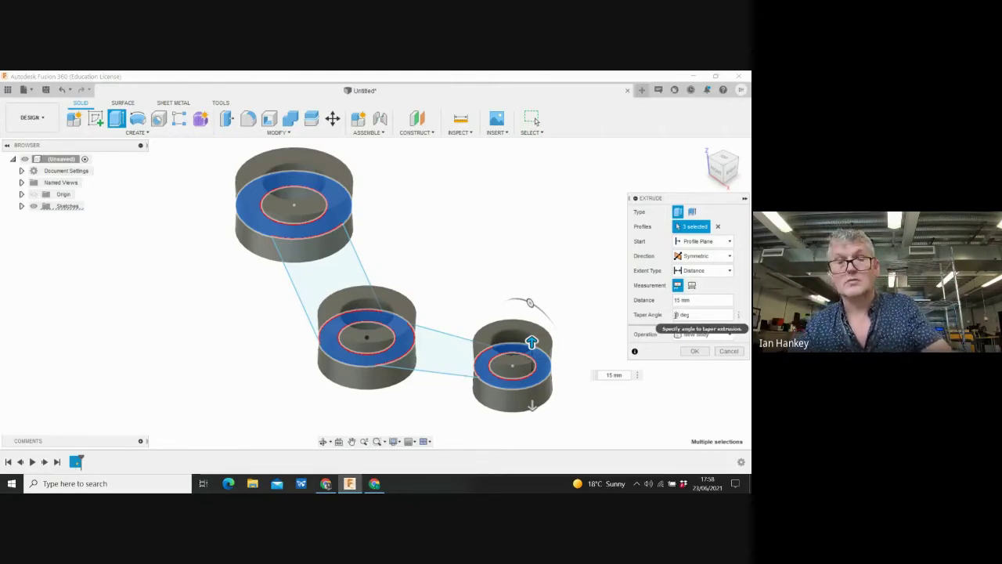
type("3")
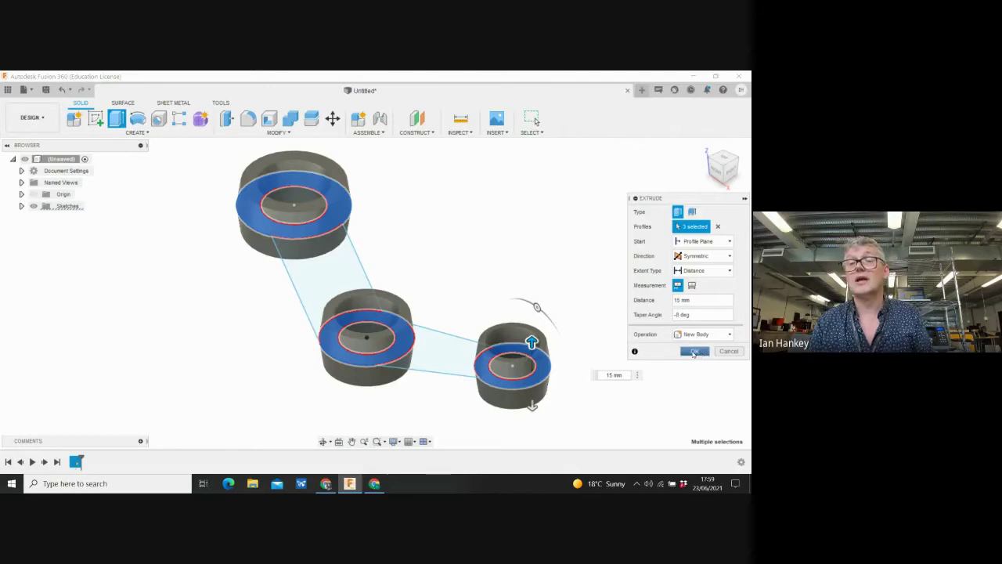
- Commit the extrusion so the three ring profiles become tapered solid bodies
left_click(695, 353)
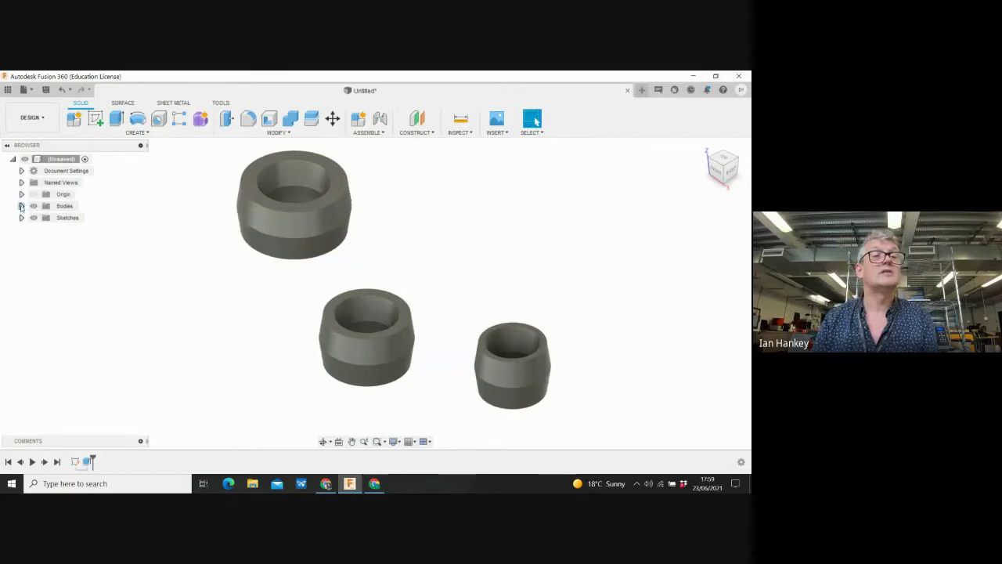
- Check Body1, Body2 and Body3 in the browser, then make Sketch1 visible again
left_click(22, 206)
left_click(73, 217)
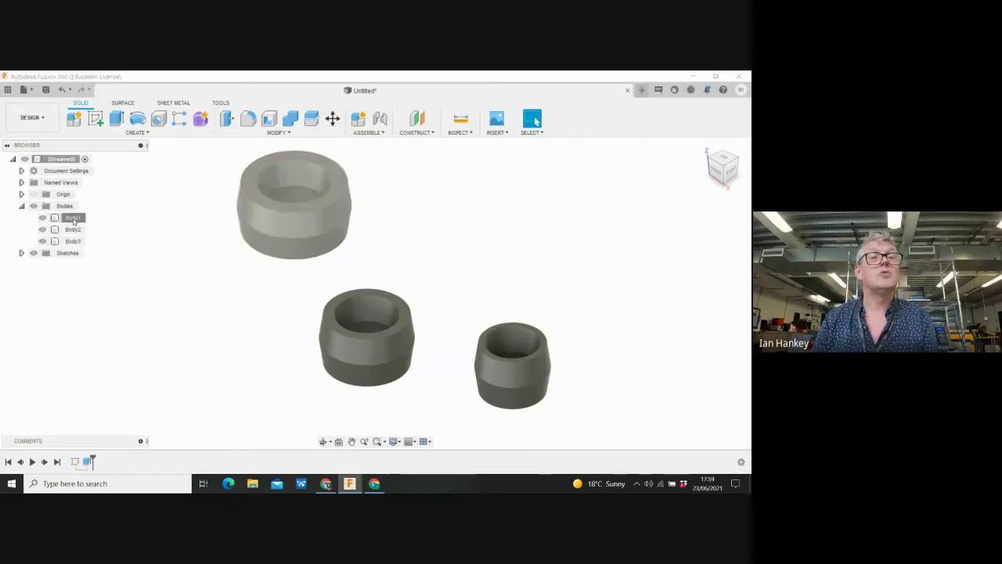
left_click(73, 230)
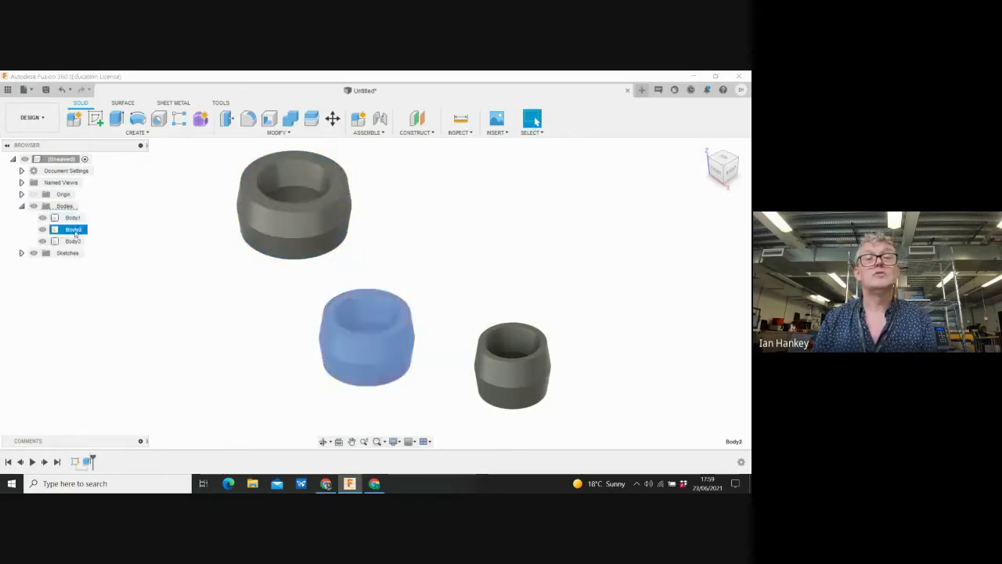
left_click(73, 241)
left_click(183, 274)
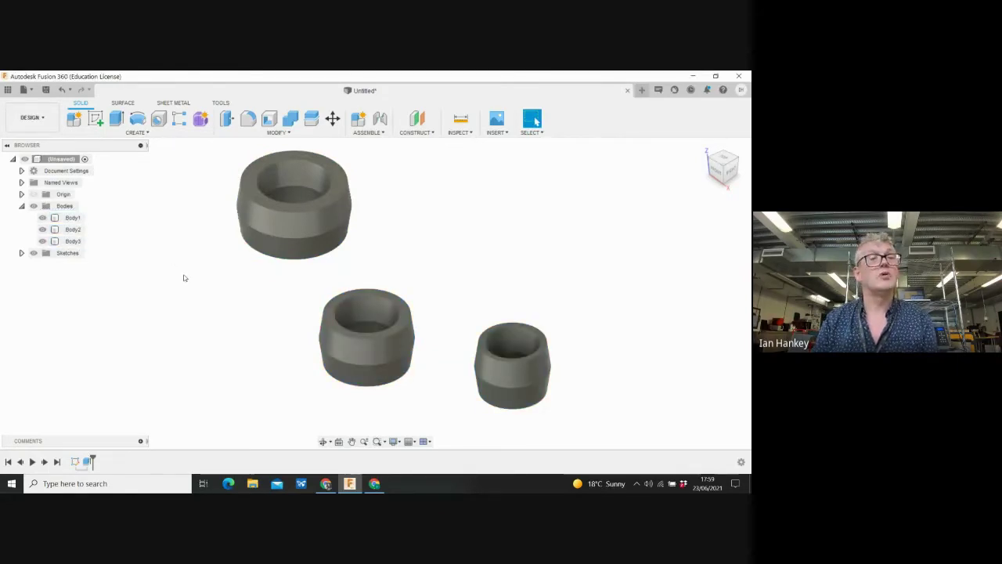
left_click(21, 253)
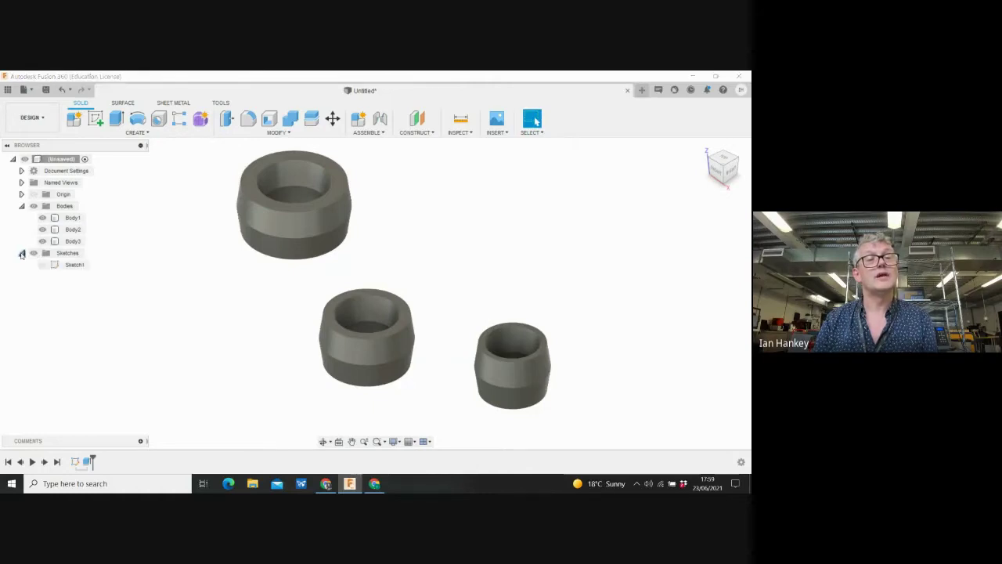
left_click(42, 265)
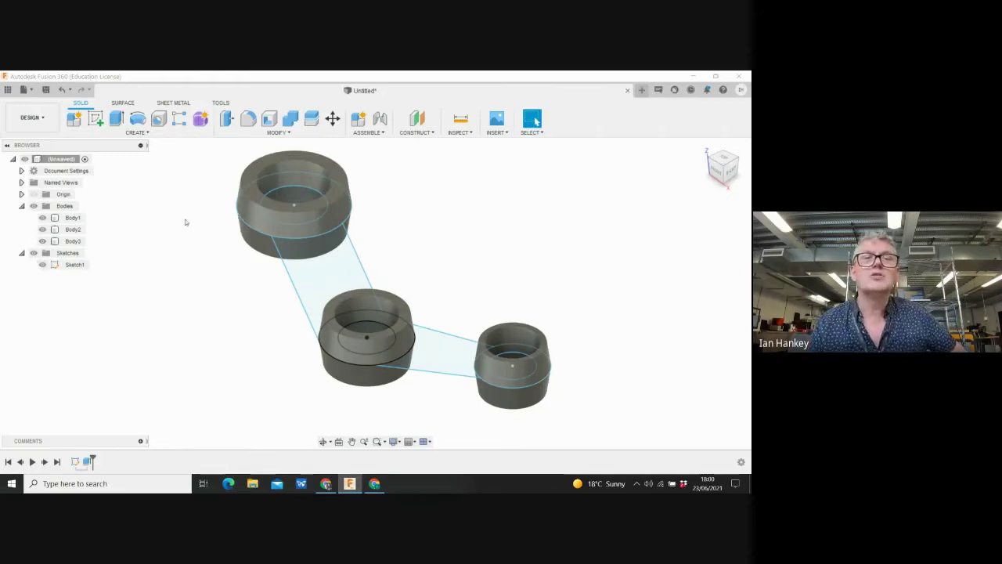
- Select the arm profile between the left and middle rings and extrude it, viewed from the front
left_click(325, 272)
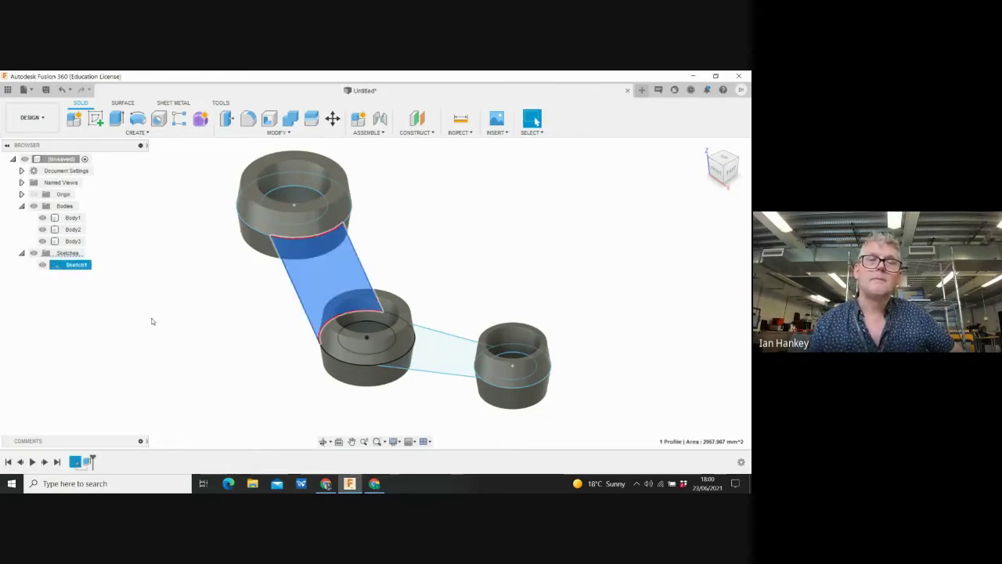
left_click(713, 172)
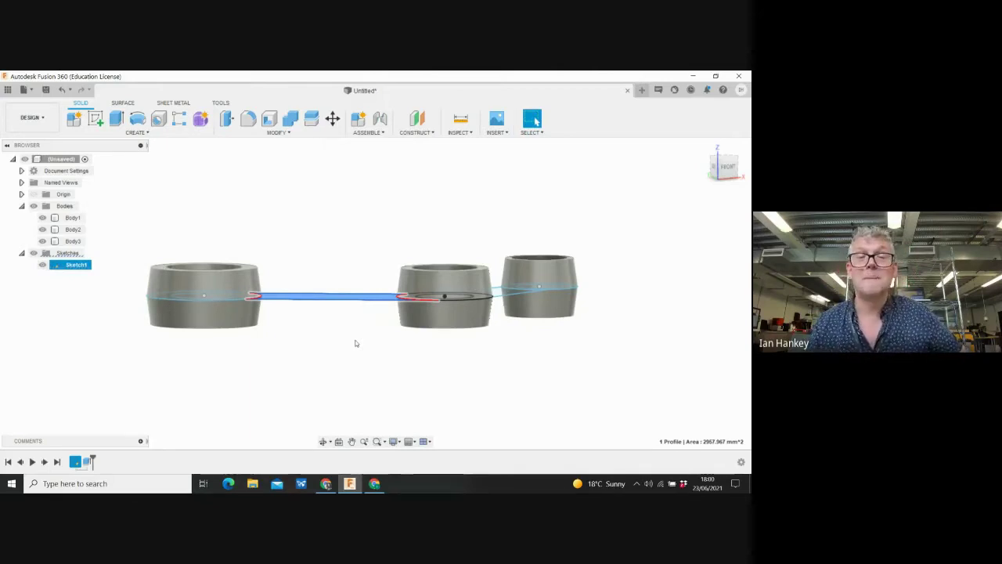
left_click(115, 119)
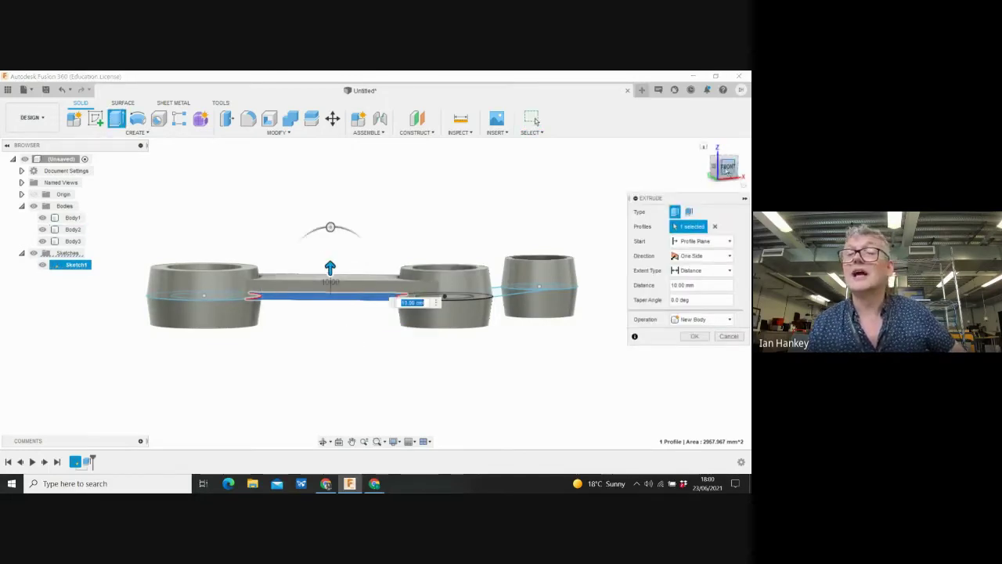
mouse_move(722, 166)
left_mouse_down()
mouse_move(706, 192)
mouse_move(710, 169)
left_mouse_up()
middle_click_drag(298, 258, 295, 239, "shift")
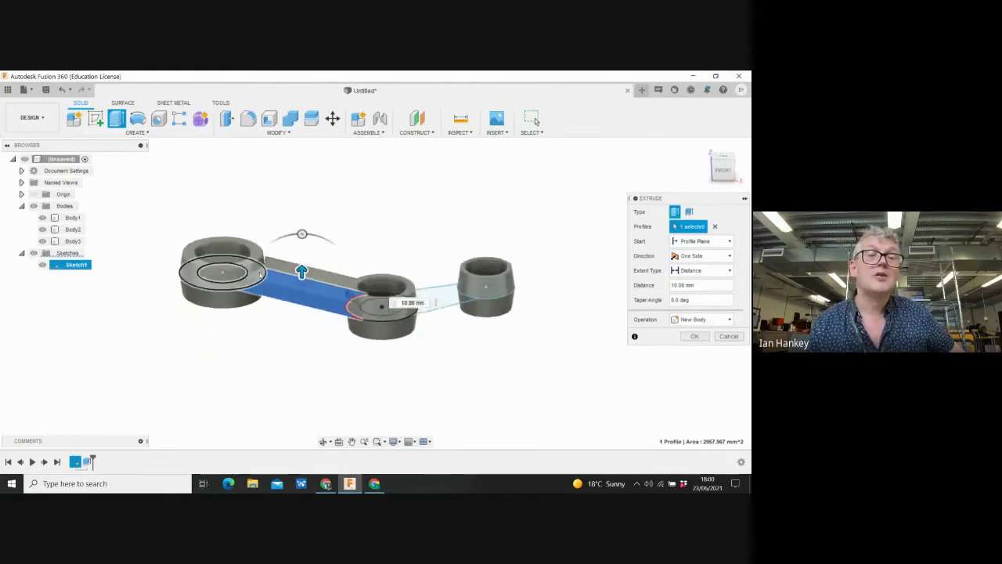
scroll(294, 231, "up", 5)
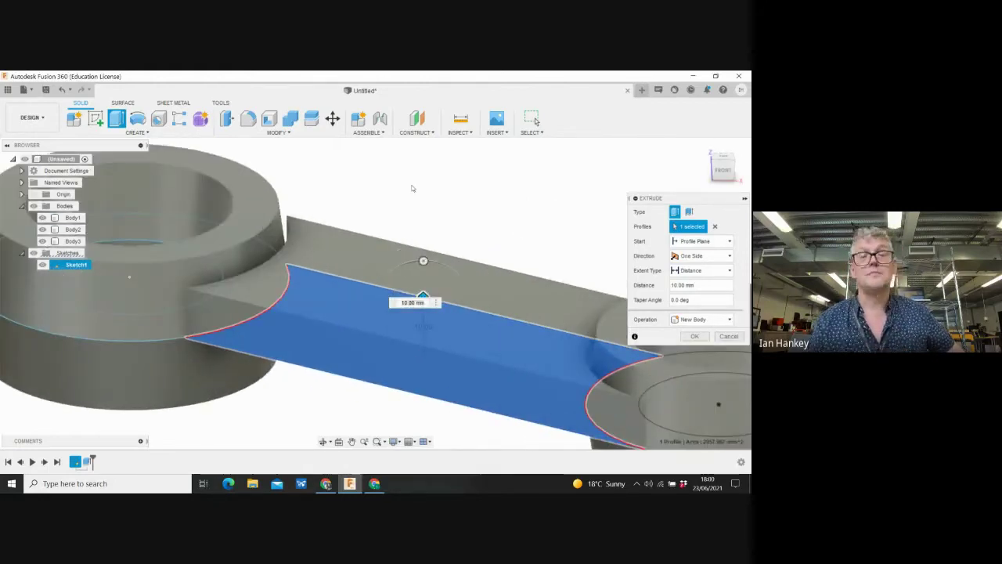
scroll(348, 238, "down", 5)
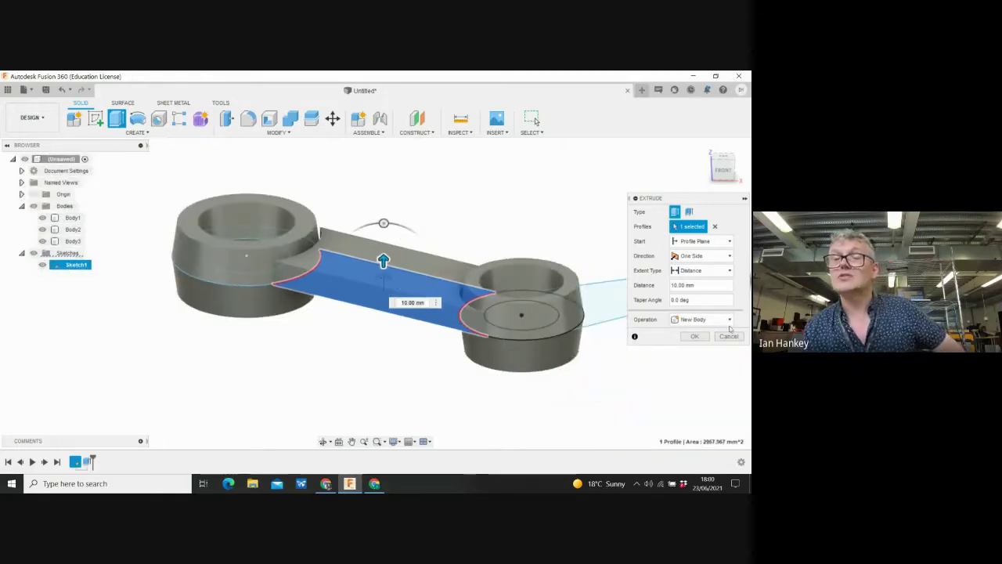
left_click(728, 337)
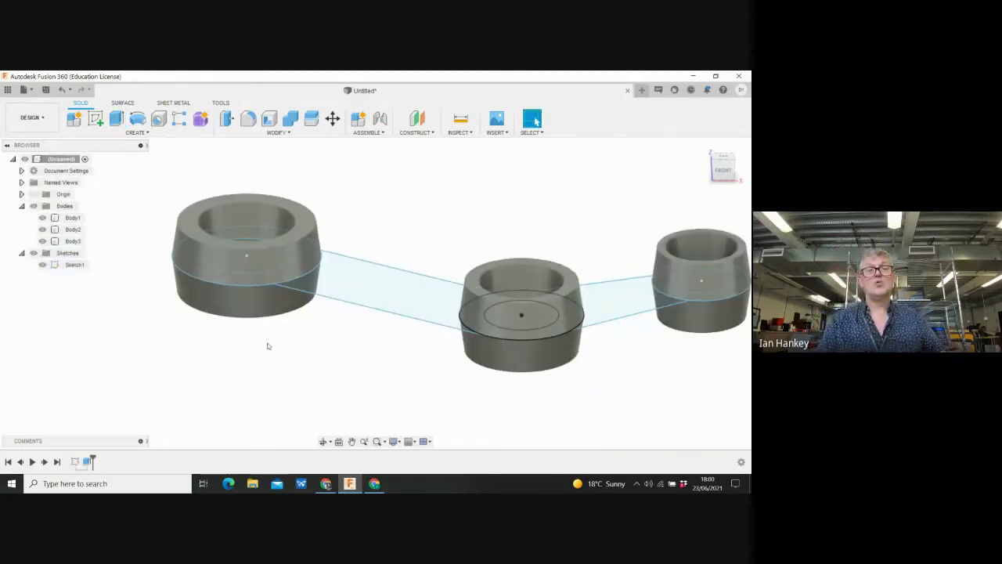
scroll(275, 321, "down", 2)
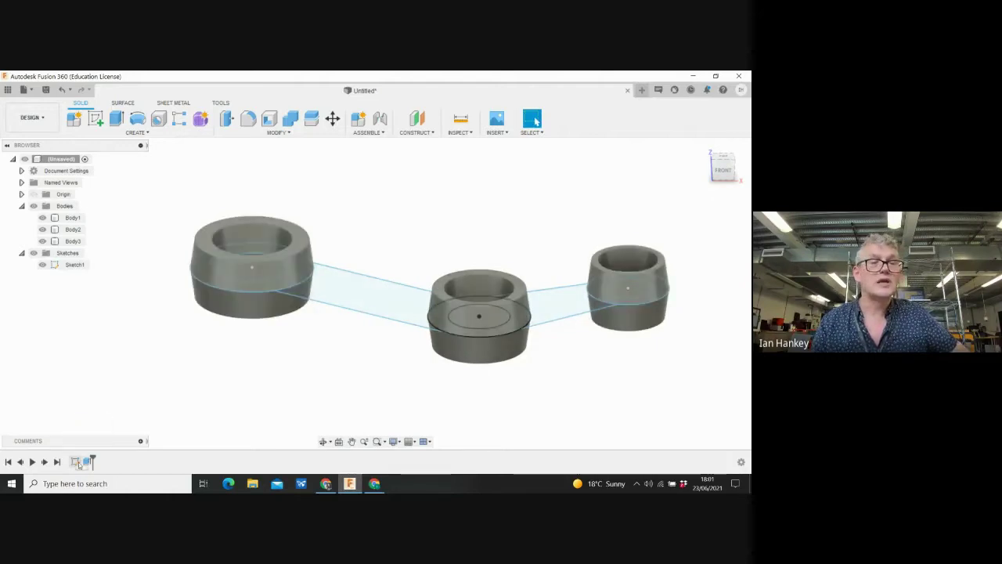
left_click(75, 463)
right_click(75, 463)
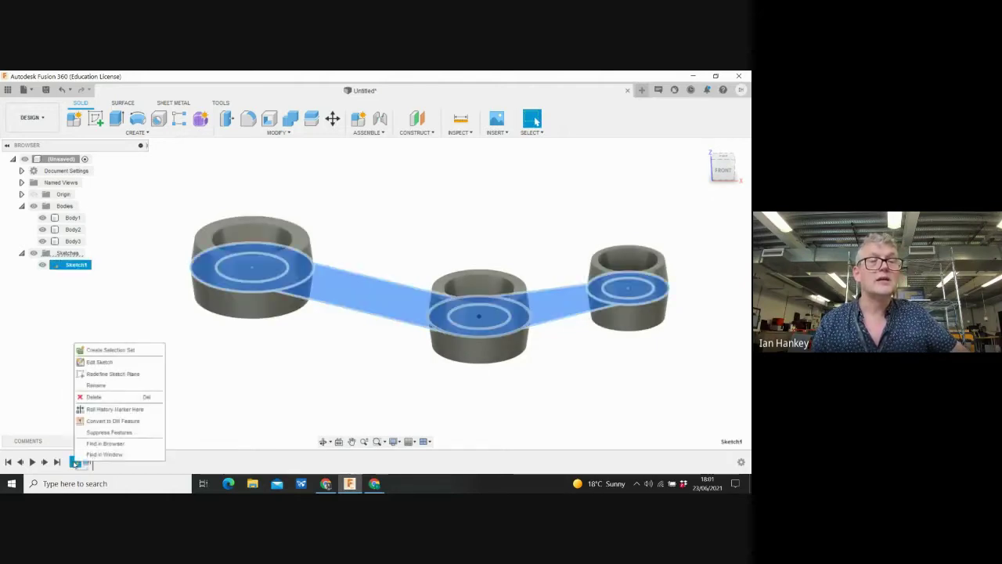
left_click(95, 363)
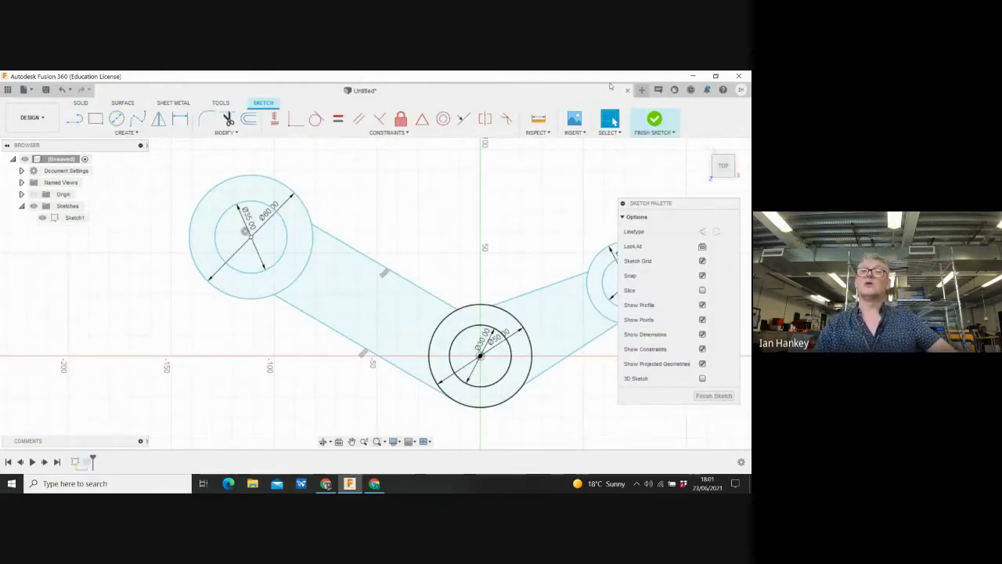
left_click(655, 118)
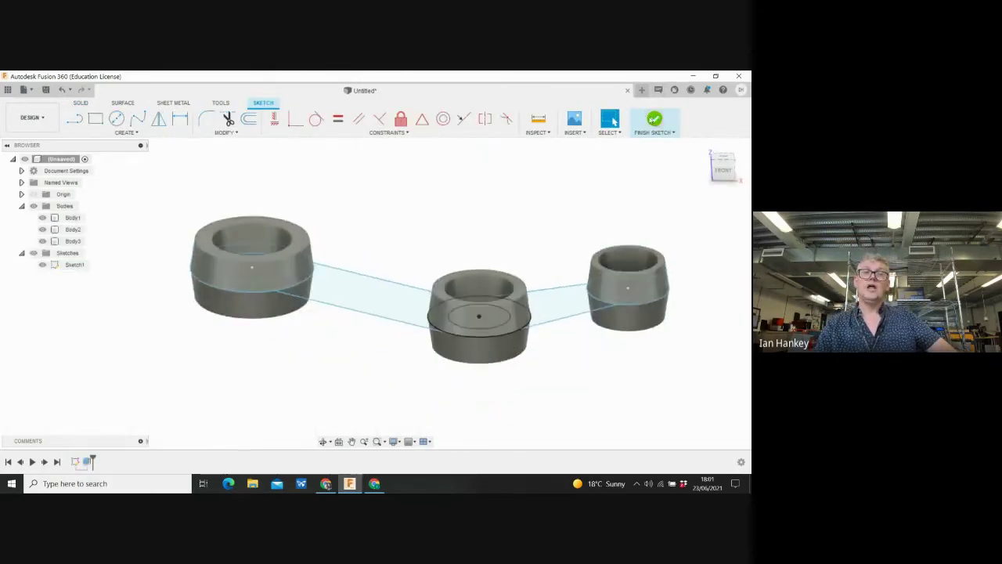
- Edit Extrude1 and change its taper angle to 0 deg for straight-walled bosses
right_click(89, 462)
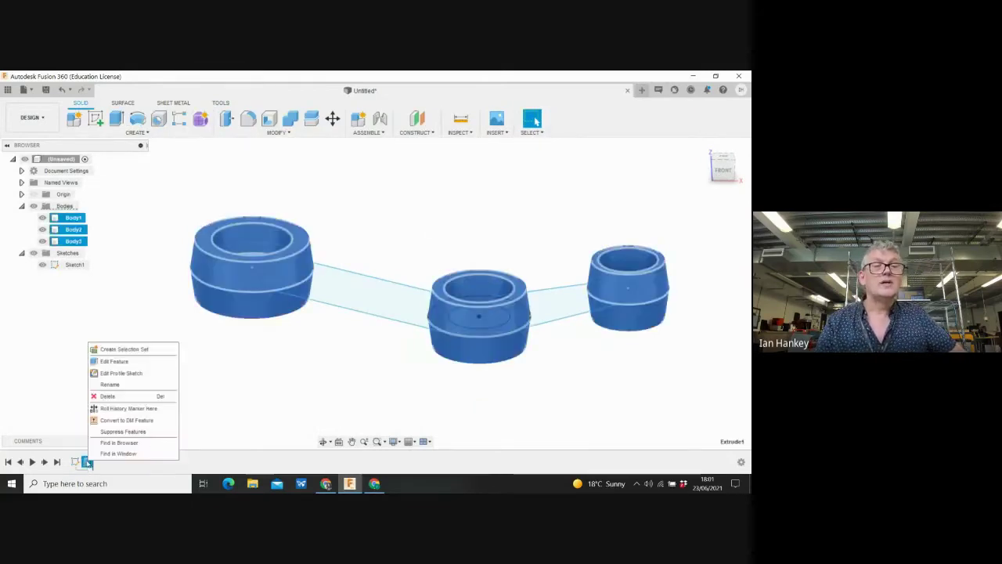
left_click(110, 363)
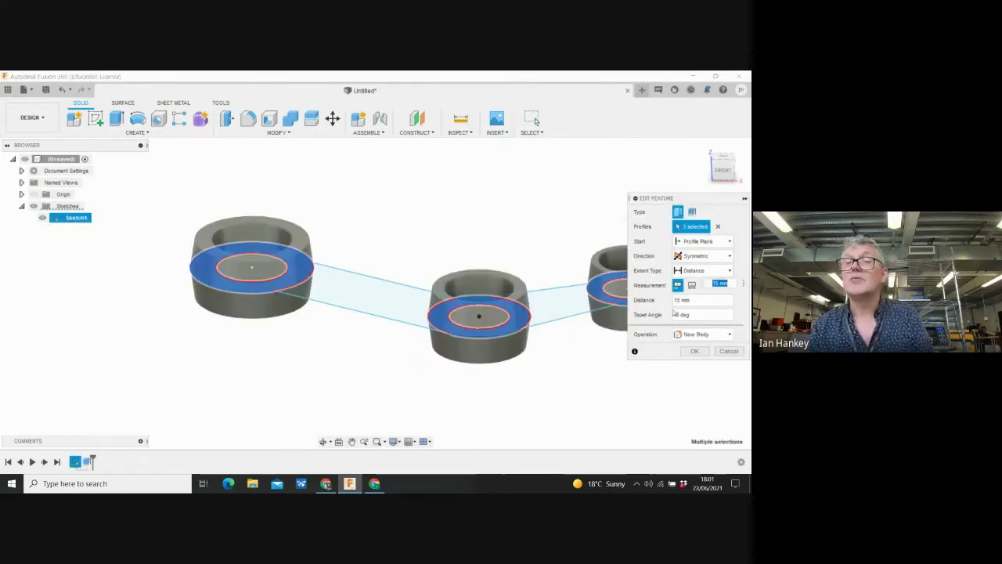
left_click(689, 314)
type("0")
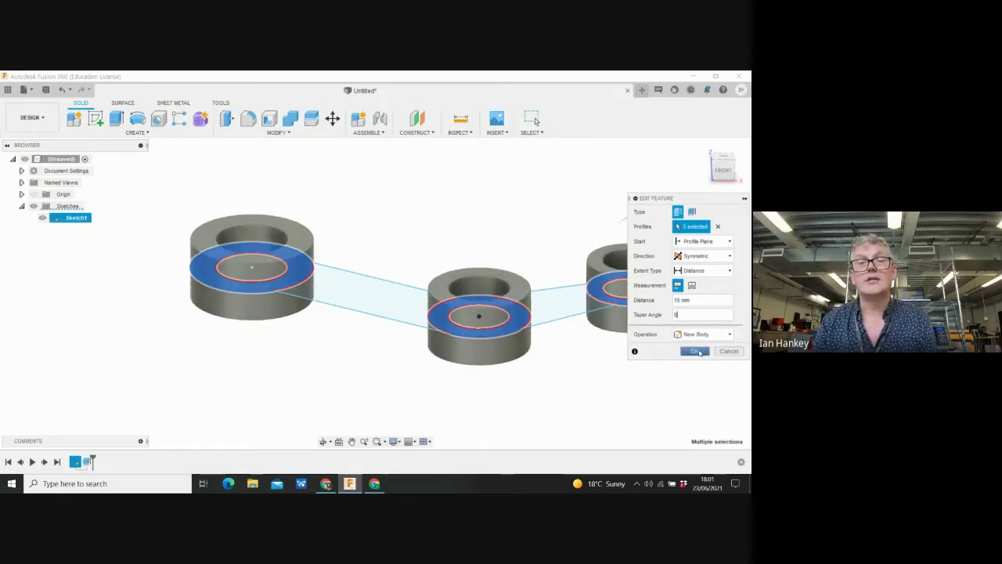
left_click(694, 350)
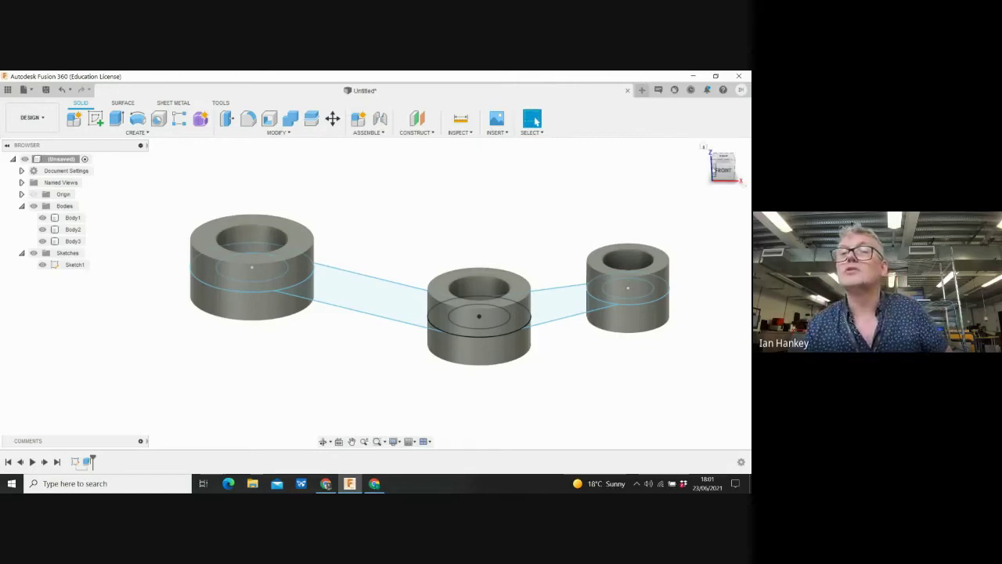
- From the home view, select both arm profiles between the bosses, then switch to the front view
left_click(708, 151)
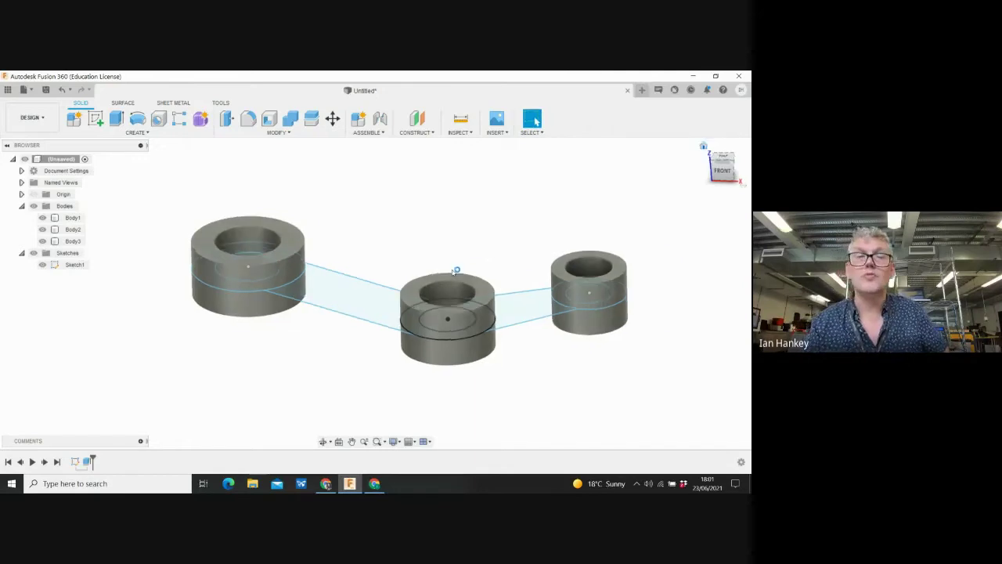
left_click(322, 273)
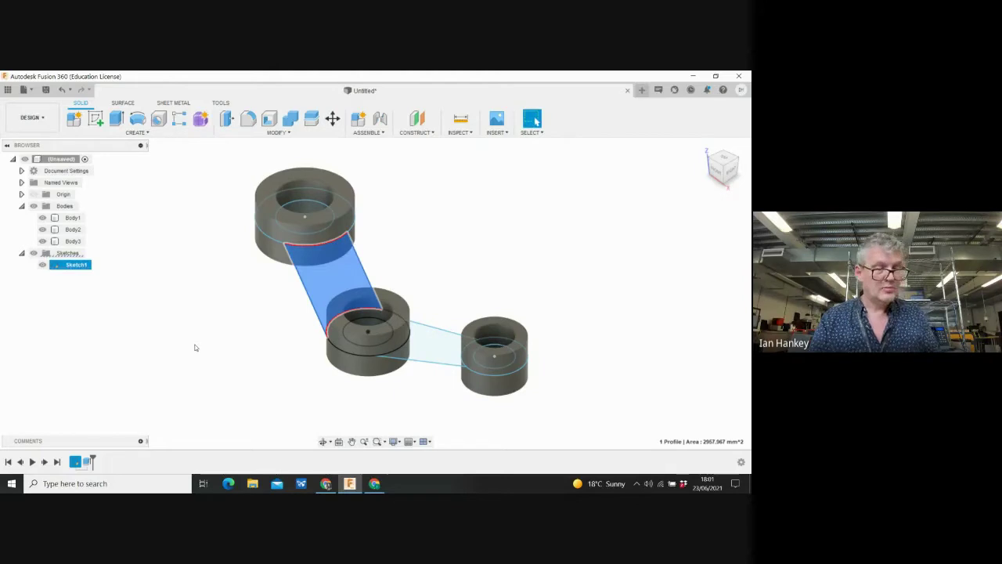
left_click(430, 348)
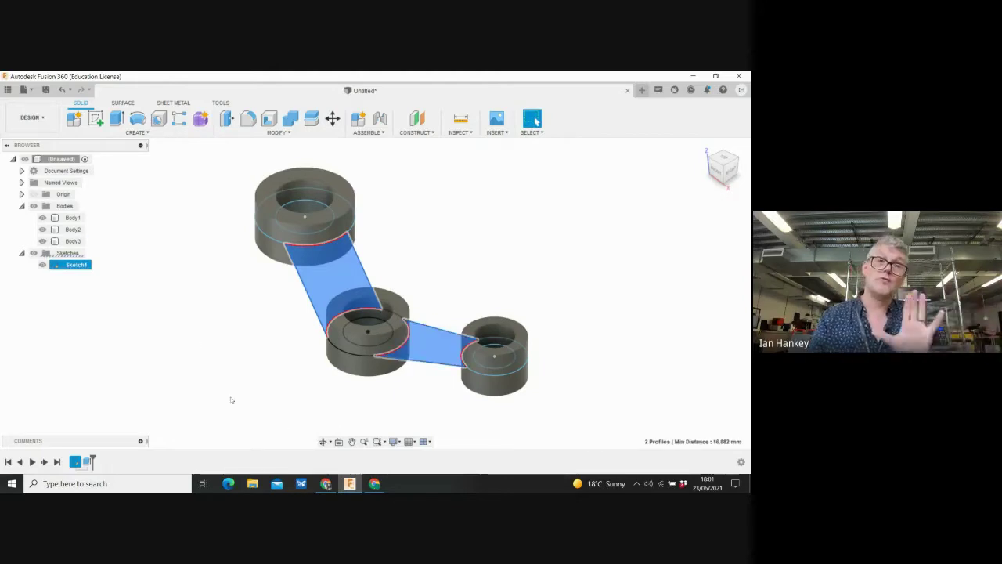
left_click(723, 175)
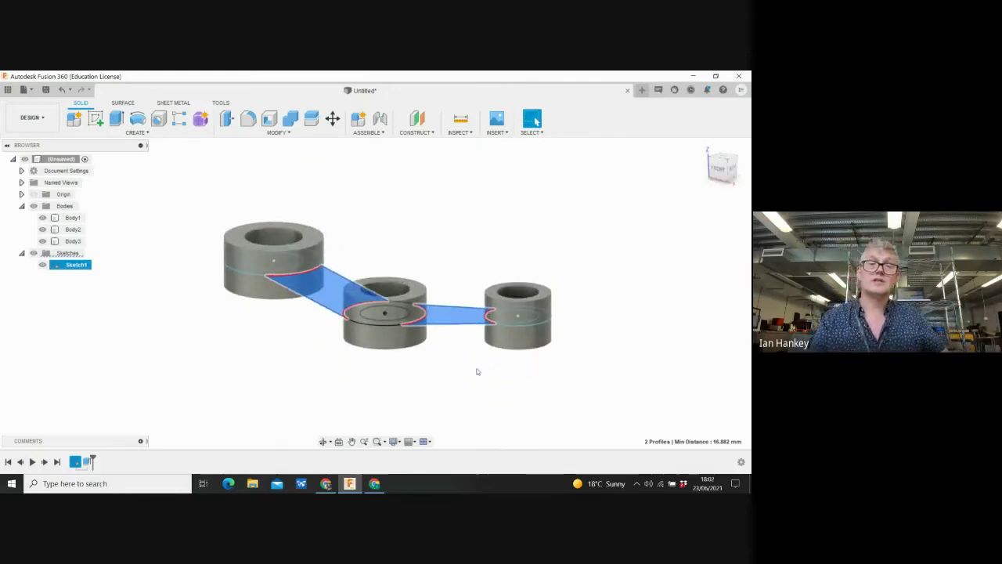
left_click(130, 133)
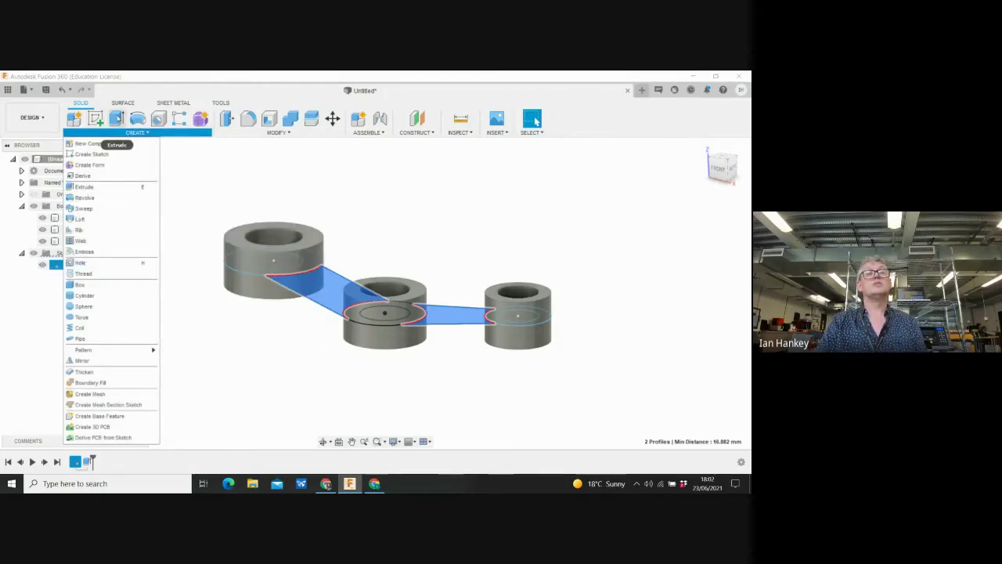
- Extrude both arm profiles symmetrically 5 mm with a Join operation, merging everything into Body1
left_click(84, 186)
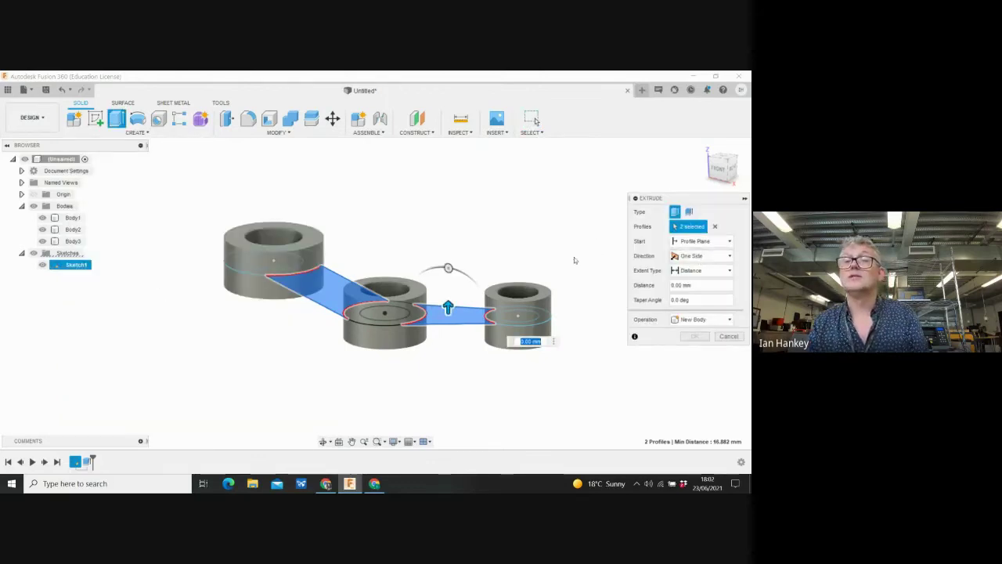
left_click(709, 260)
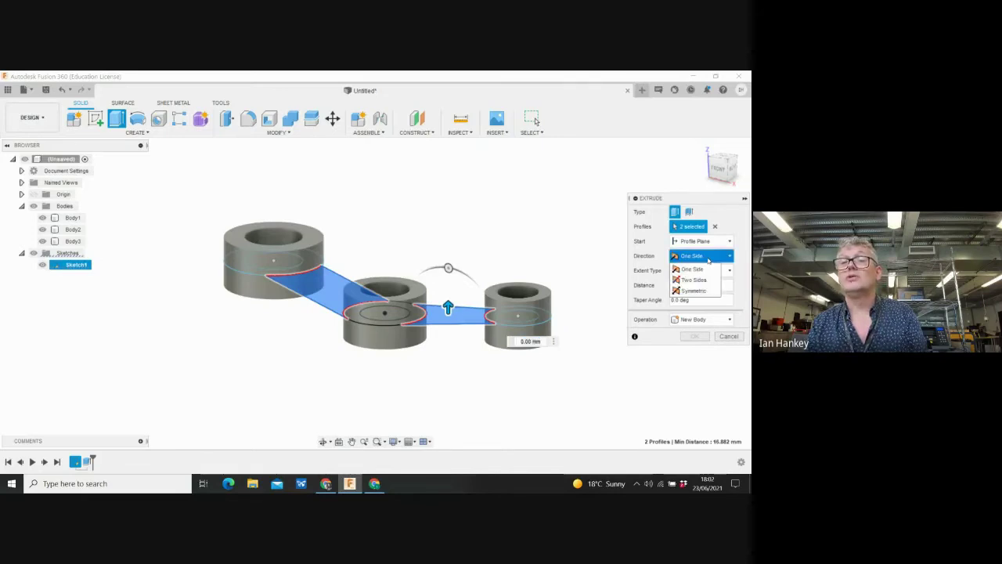
left_click(682, 293)
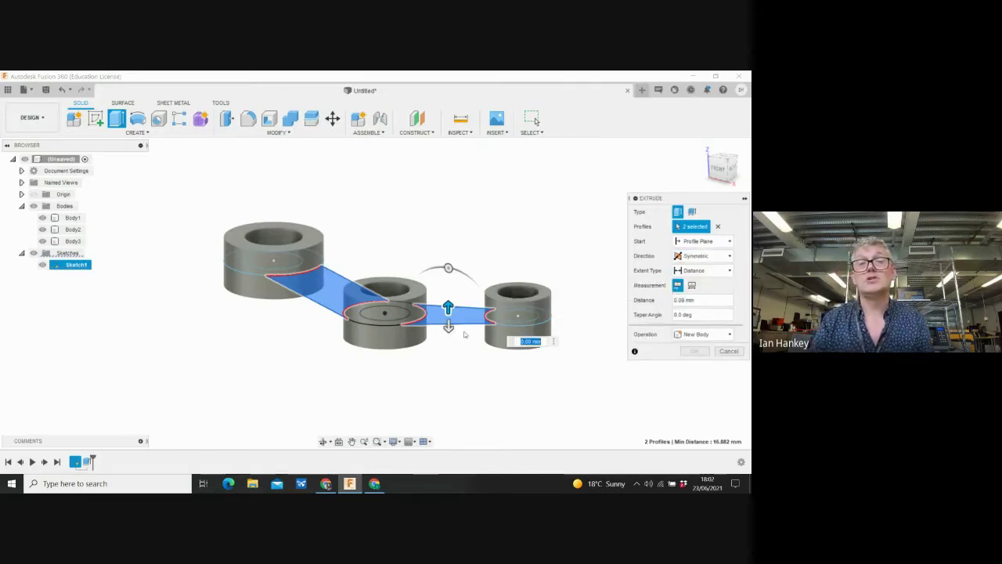
type("10")
key("Return")
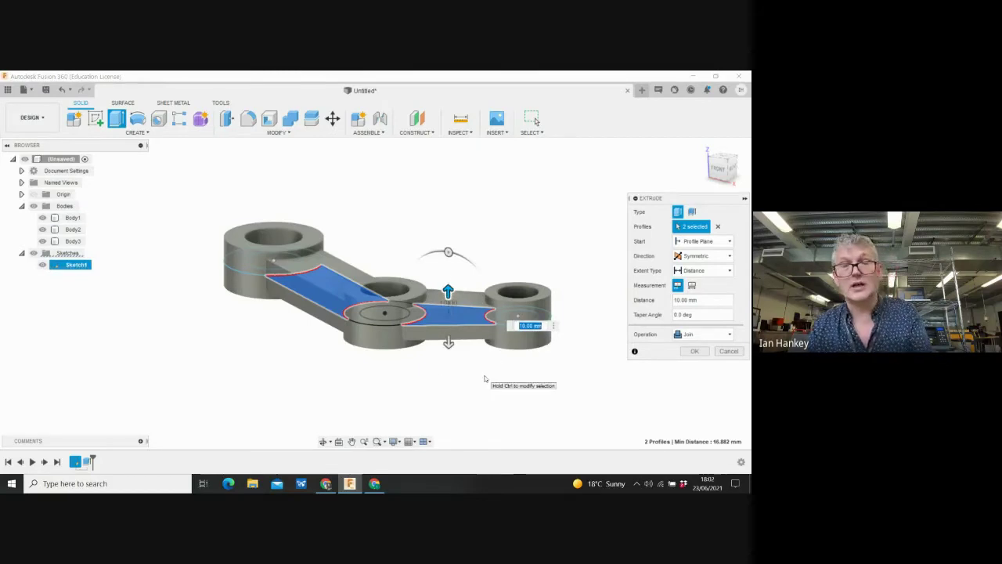
type("5")
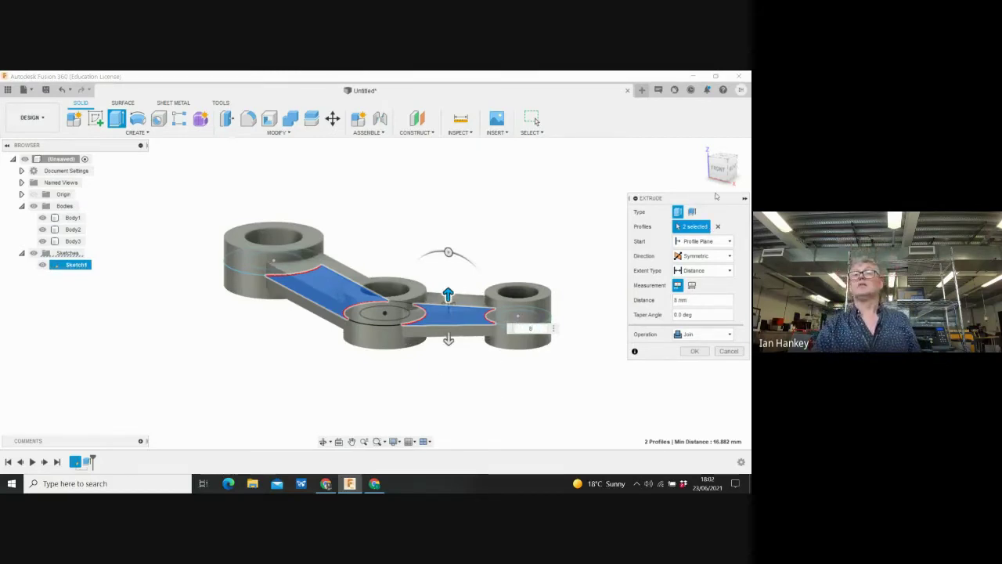
left_click(722, 175)
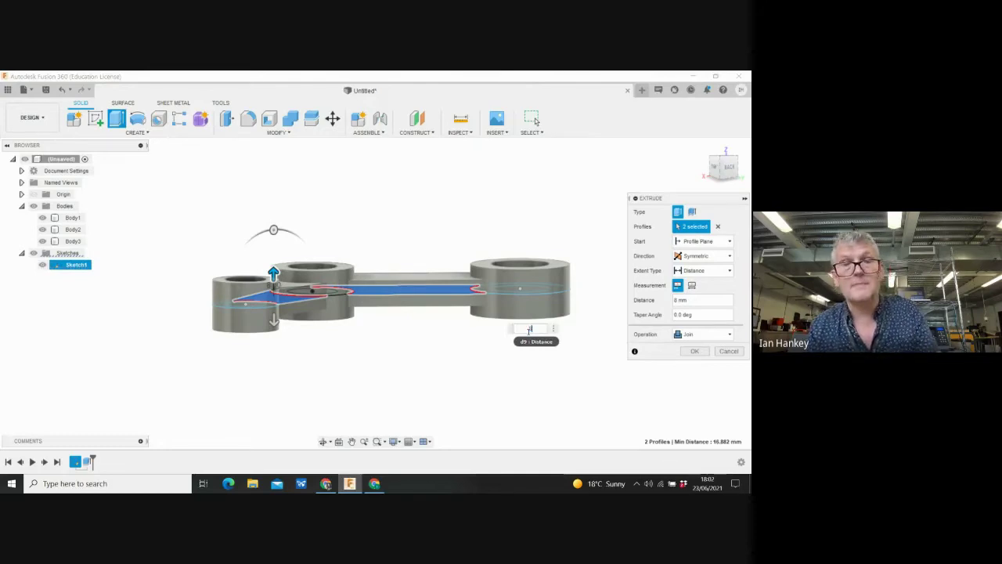
left_click(723, 157)
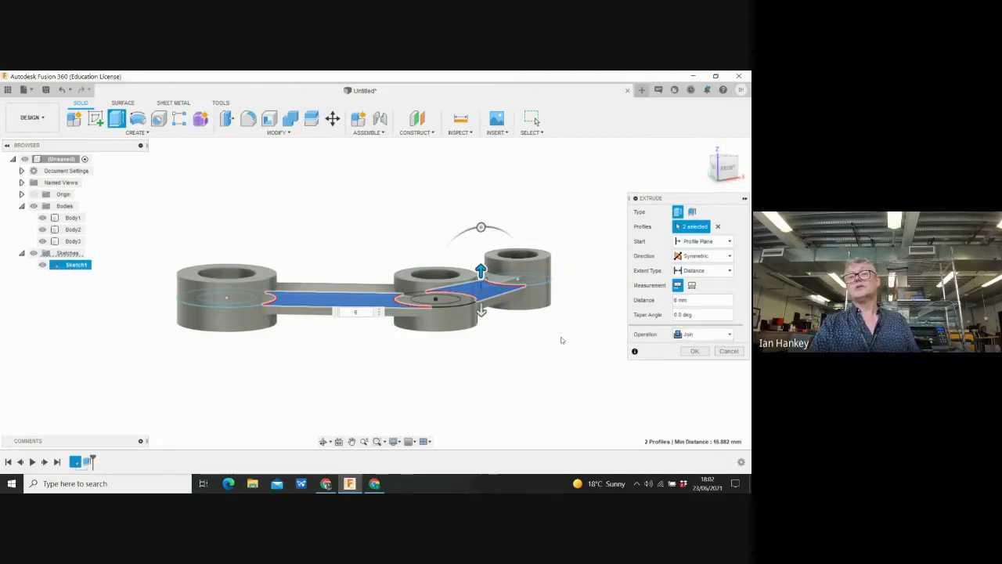
left_click(729, 335)
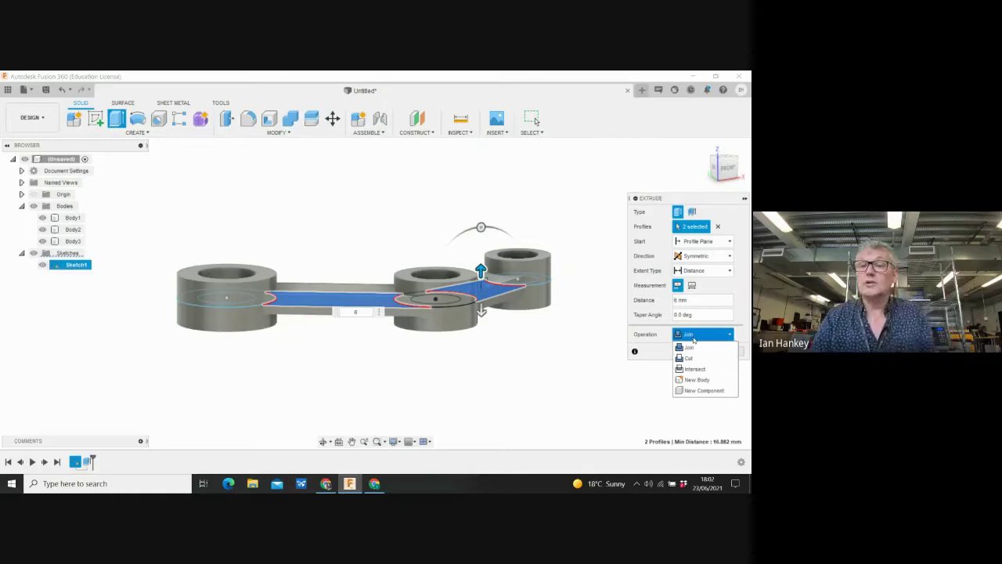
left_click(699, 338)
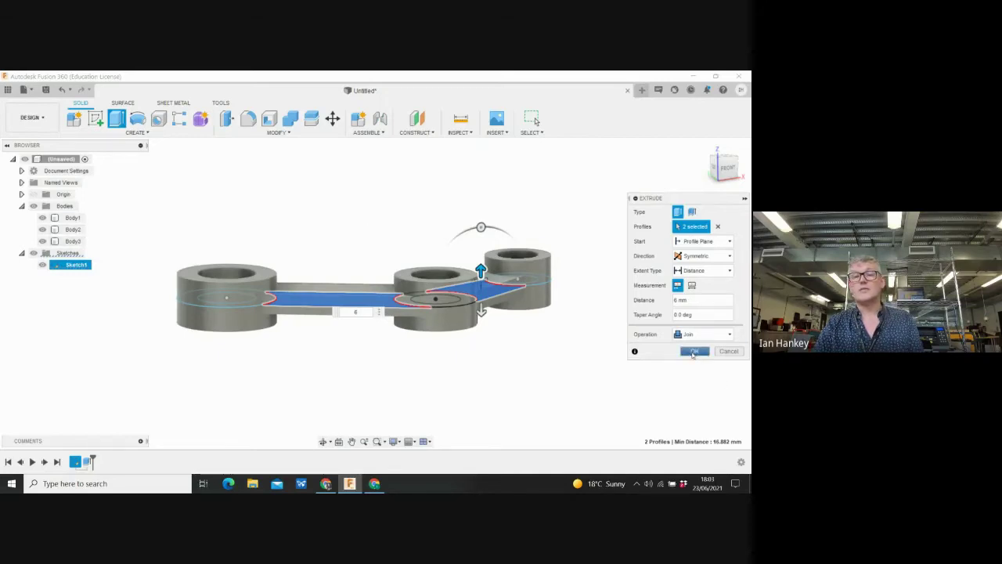
left_click(693, 352)
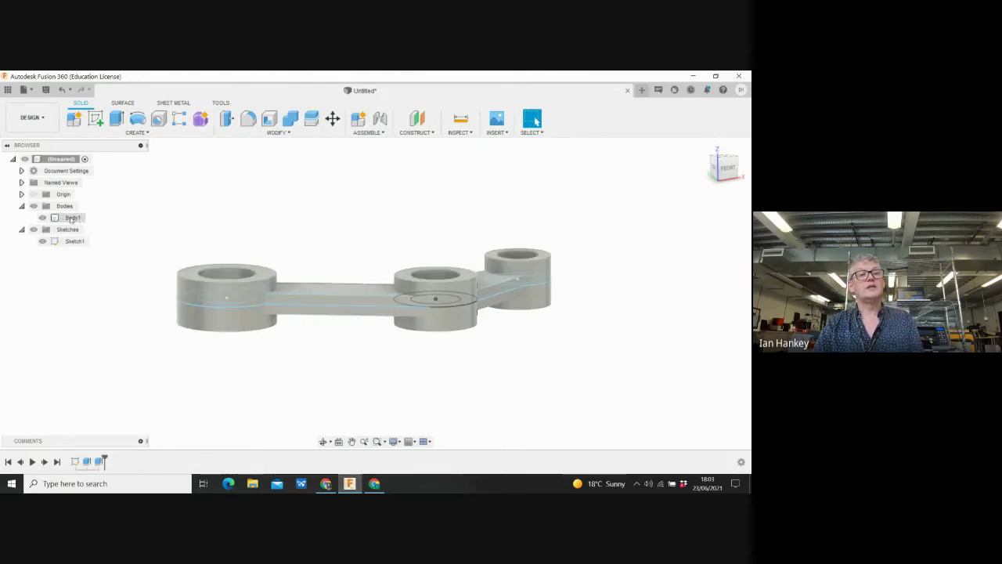
- Hide Sketch1 and orbit around Body1 to inspect the linkage from the top and several sides
left_click(71, 217)
left_click(722, 161)
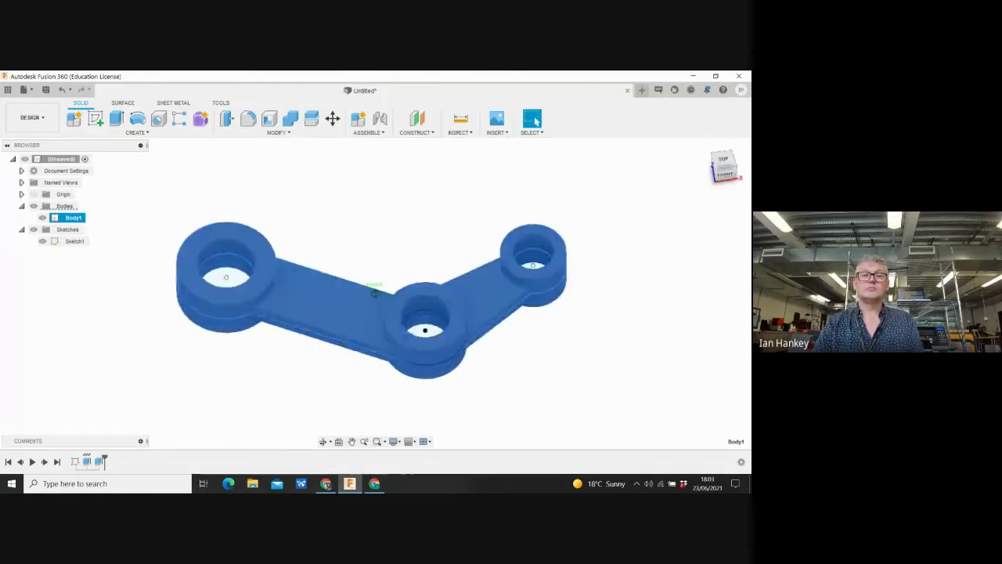
middle_click_drag(375, 292, 600, 316, "shift")
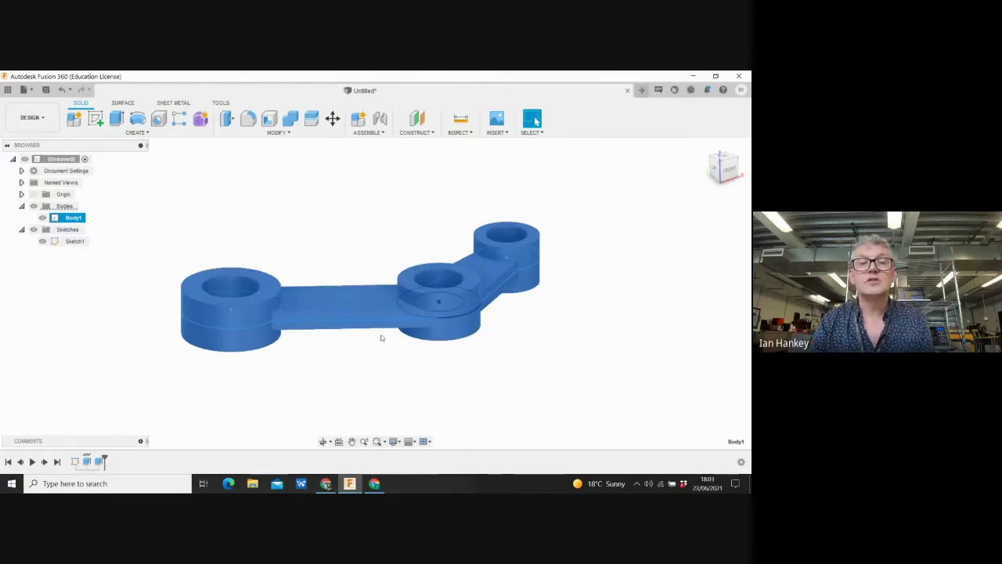
left_click(43, 242)
left_click(45, 244)
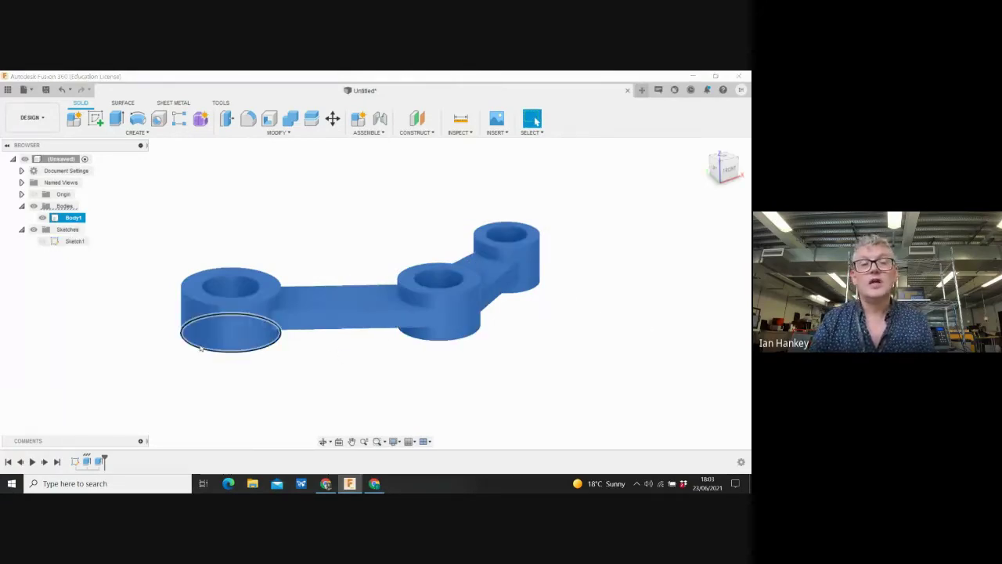
middle_click_drag(376, 291, 579, 304, "shift")
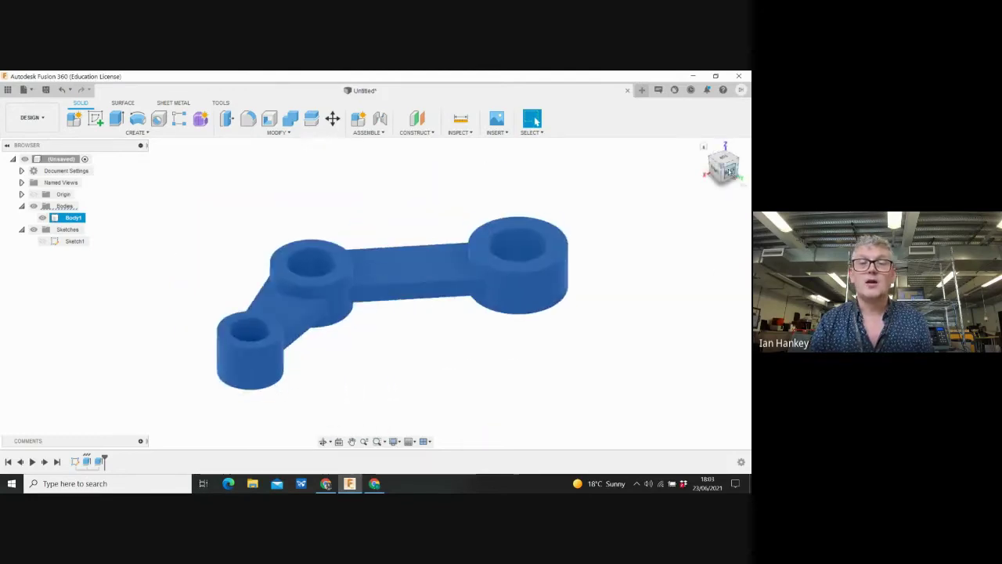
left_click(571, 352)
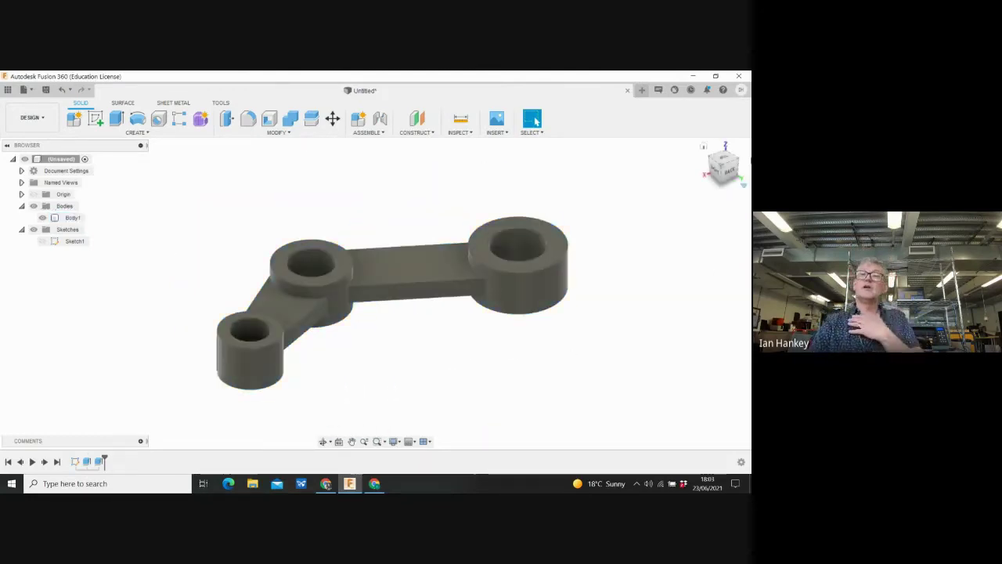
mouse_move(705, 151)
middle_mouse_down("shift")
mouse_move(509, 165)
mouse_move(447, 149)
mouse_move(446, 301)
middle_mouse_up("shift")
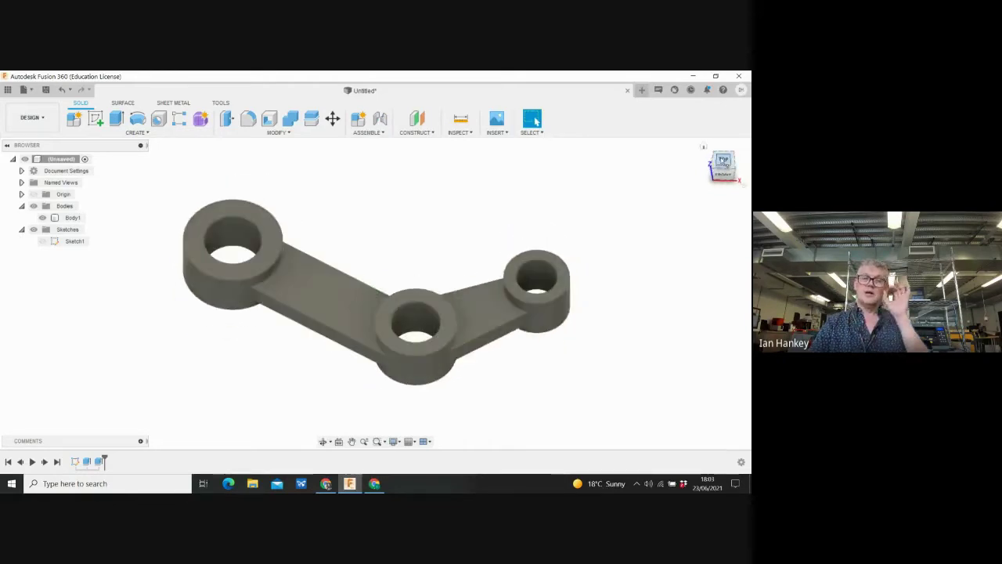
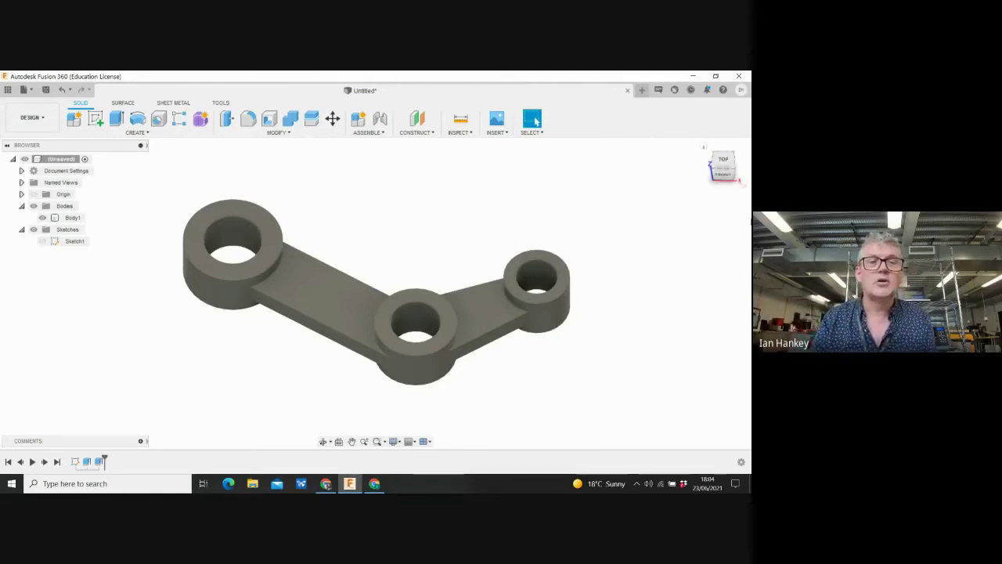
- In Sketch1, drag the large left boss circle down toward the centre hub and finish the sketch
right_click(75, 462)
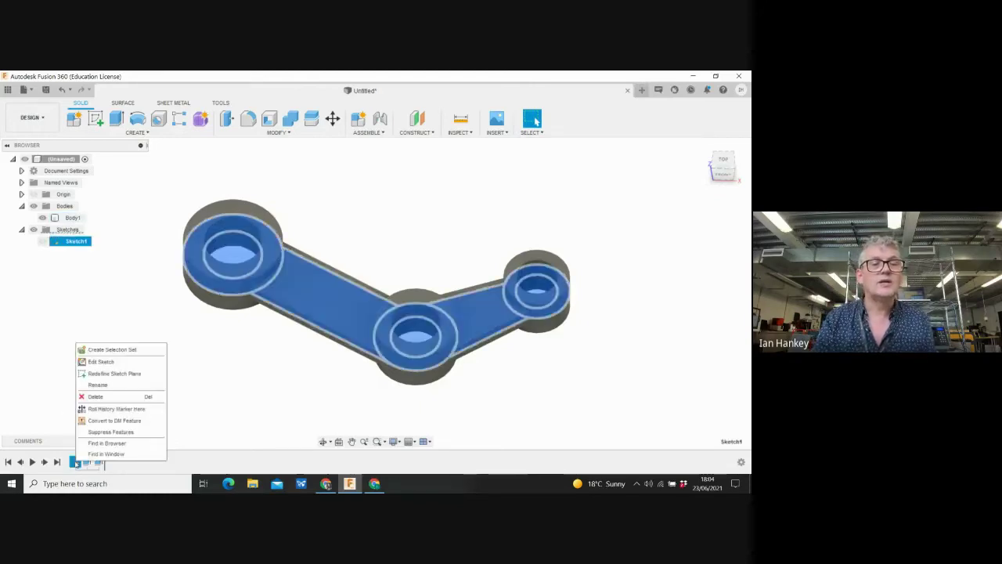
left_click(95, 361)
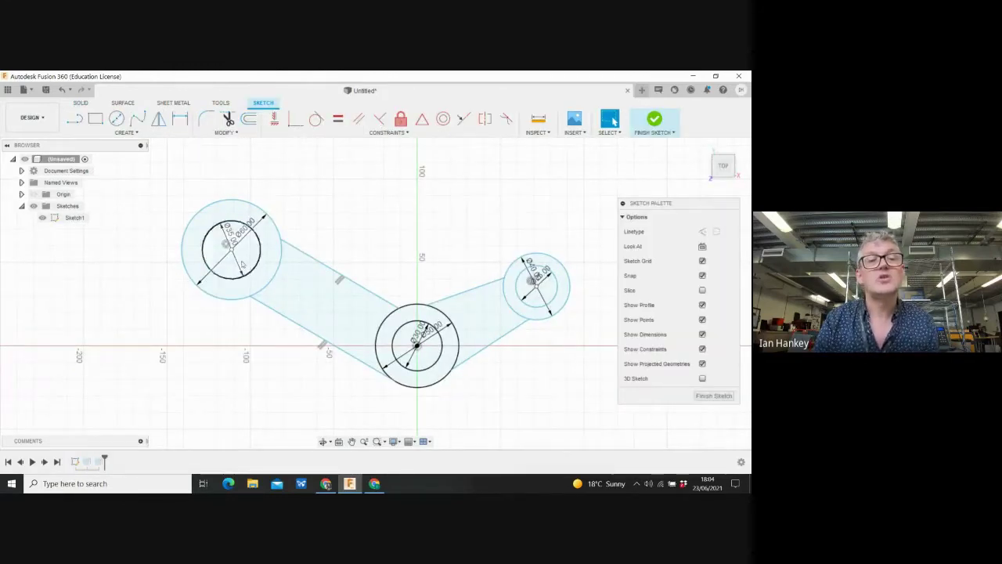
left_click_drag(234, 252, 285, 282)
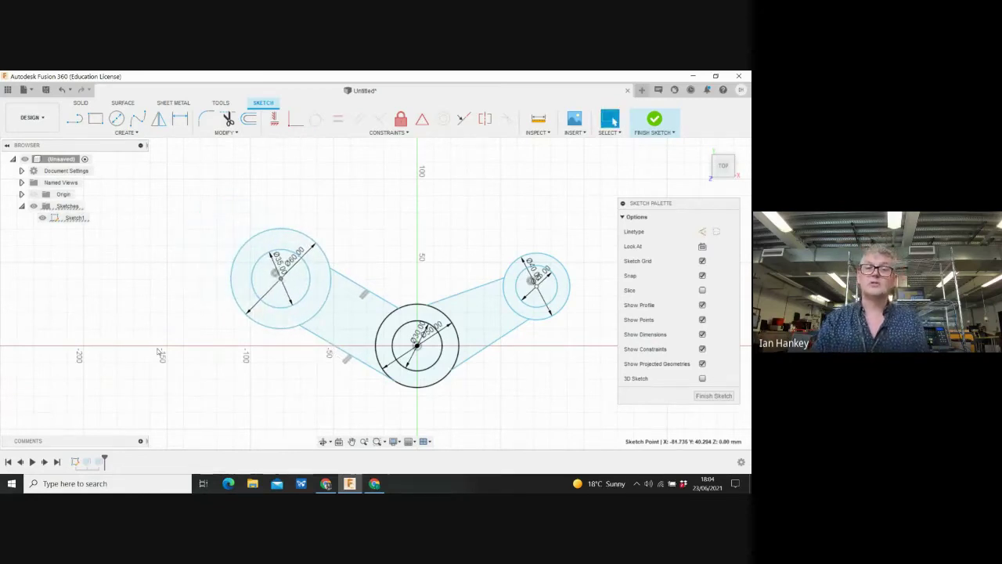
left_click(654, 120)
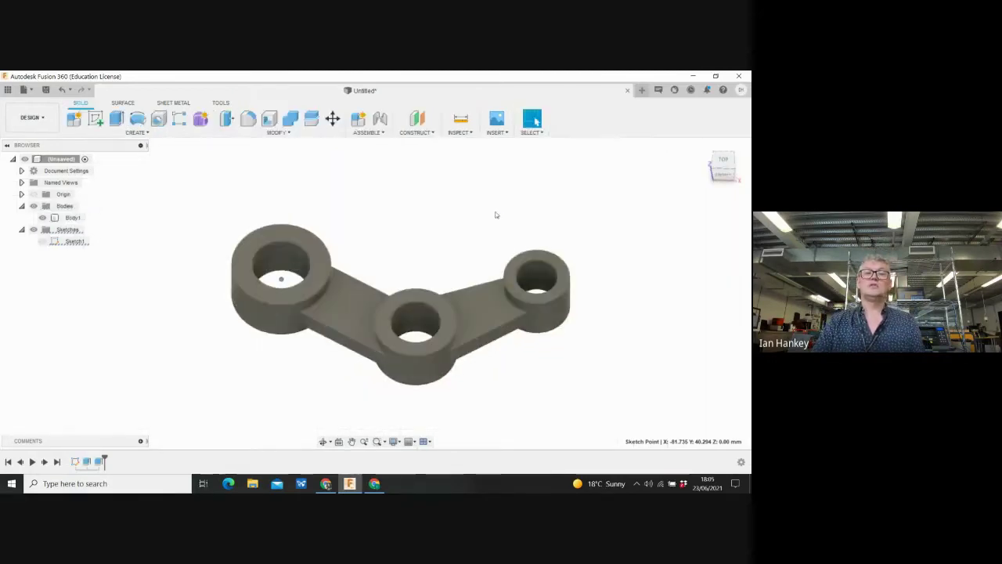
left_click(723, 161)
left_click_drag(723, 160, 723, 166)
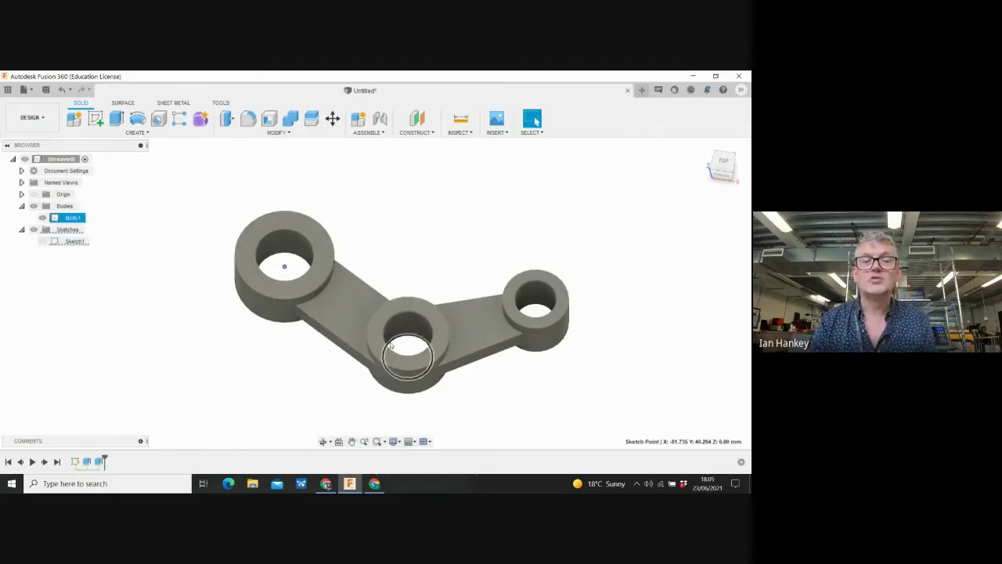
- Reduce the centre hub hole's 30 mm diameter in Sketch1 to a small bore
right_click(75, 461)
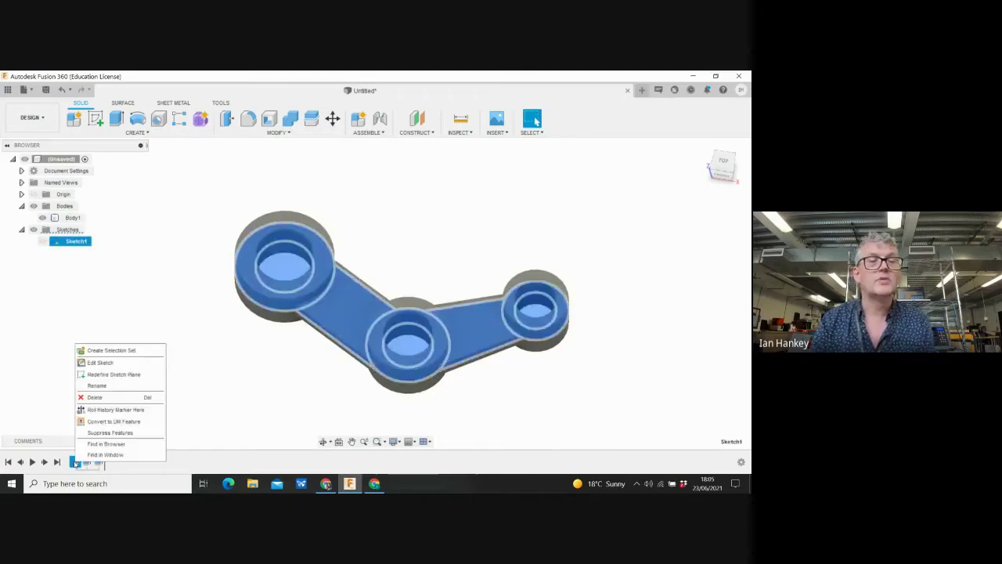
left_click(100, 363)
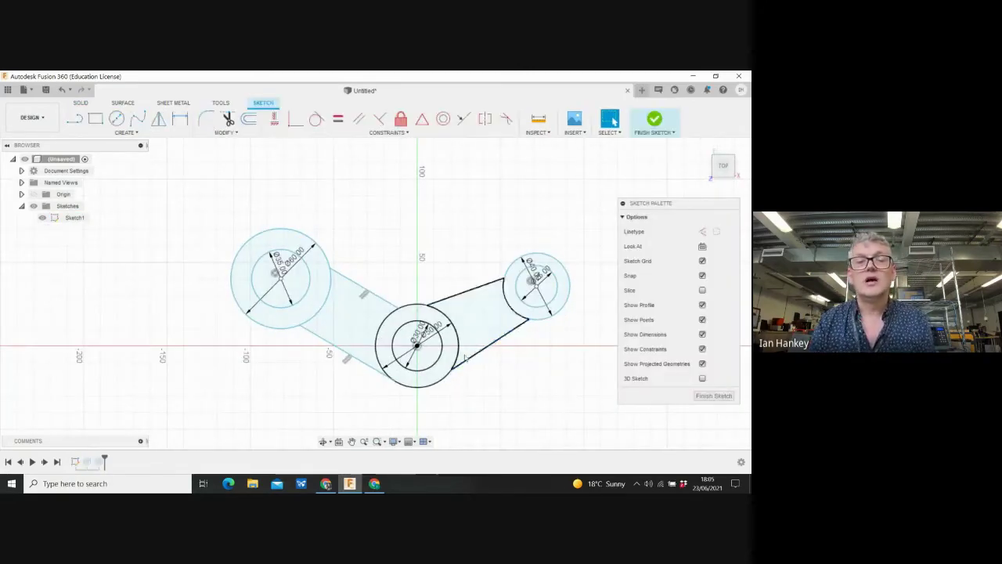
double_click(422, 334)
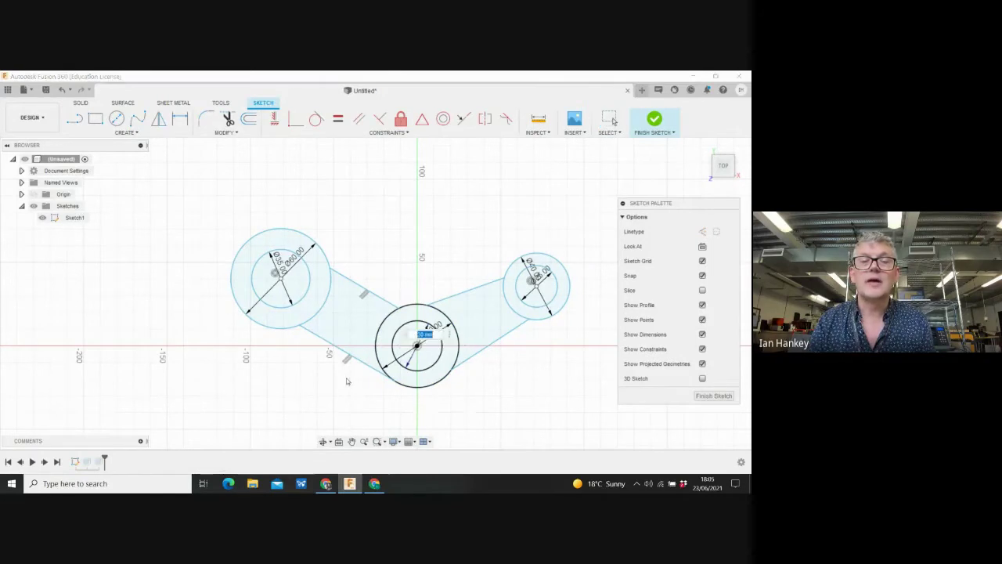
key("BackSpace")
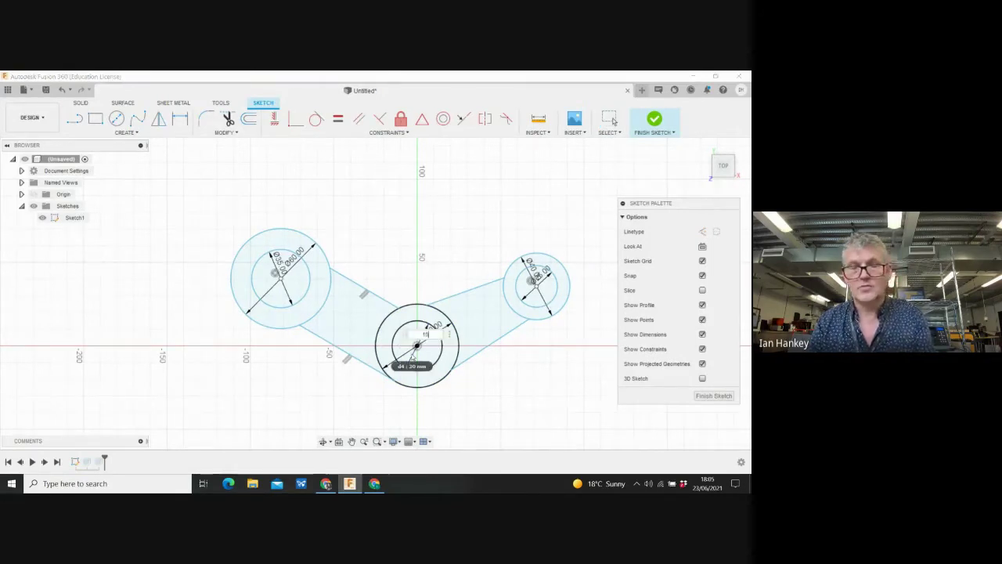
key("Return")
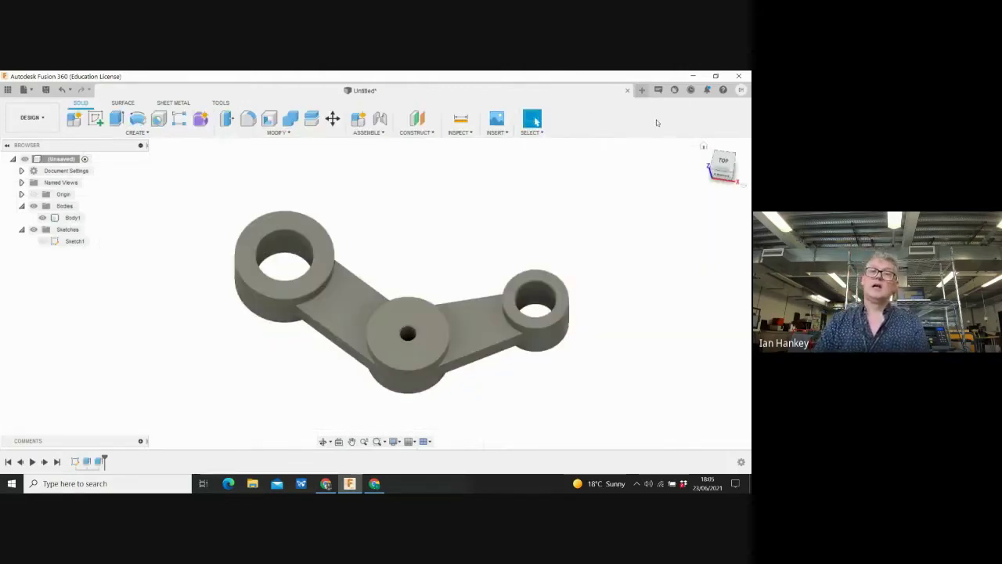
middle_click_drag(376, 293, 395, 258, "shift")
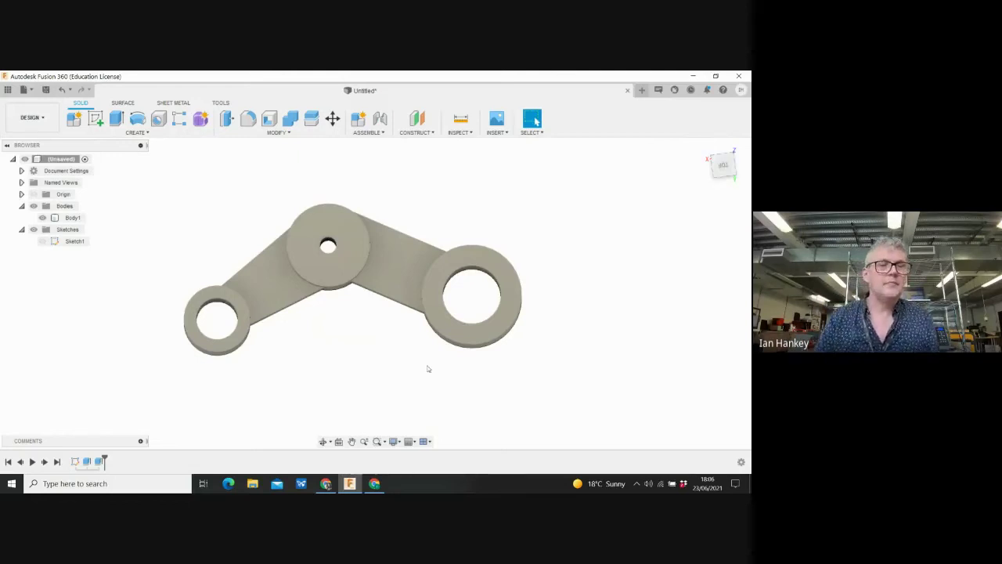
- Dimension the small centre circle in Sketch1 to 25 mm diameter and finish the sketch
right_click(75, 462)
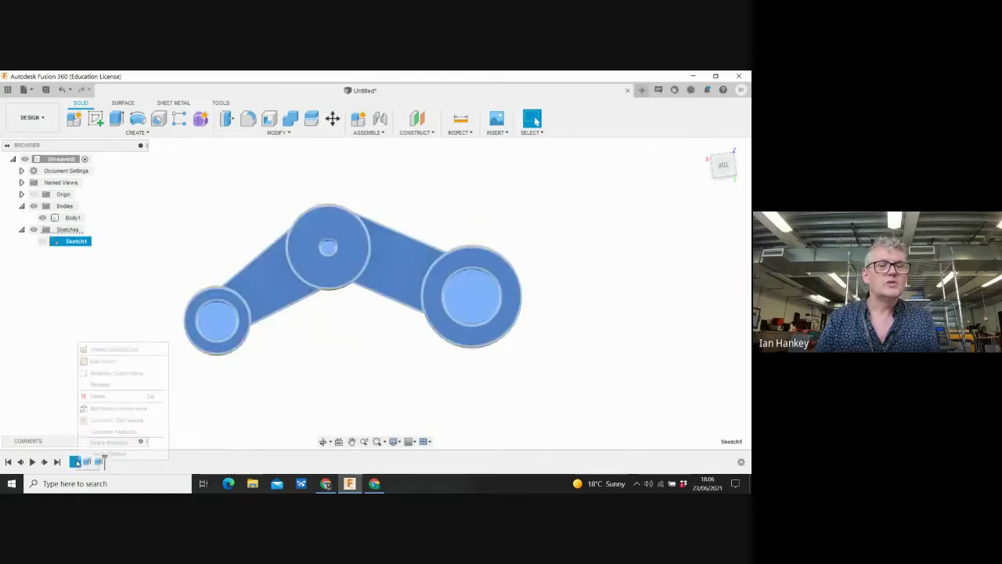
left_click(102, 363)
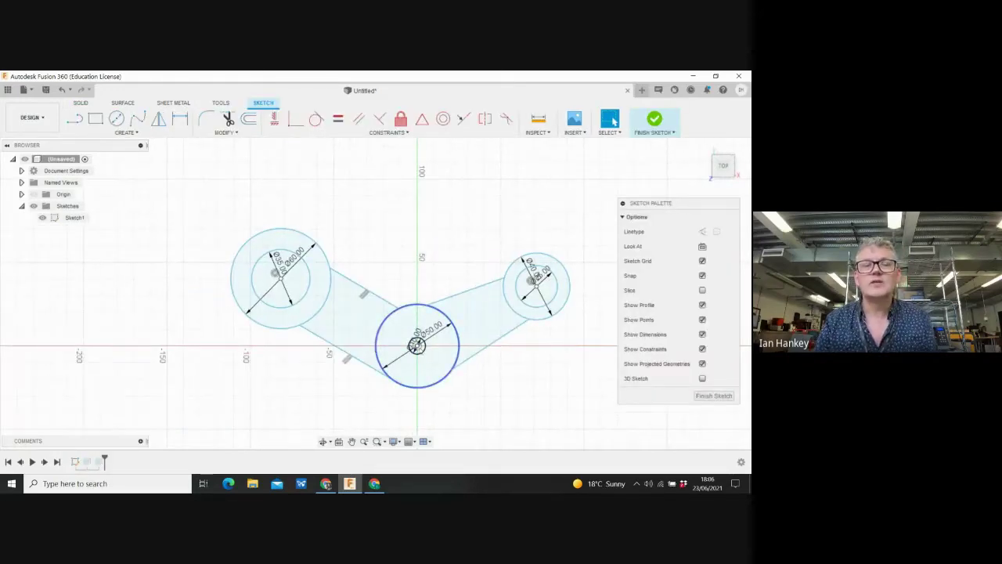
scroll(417, 345, "up", 5)
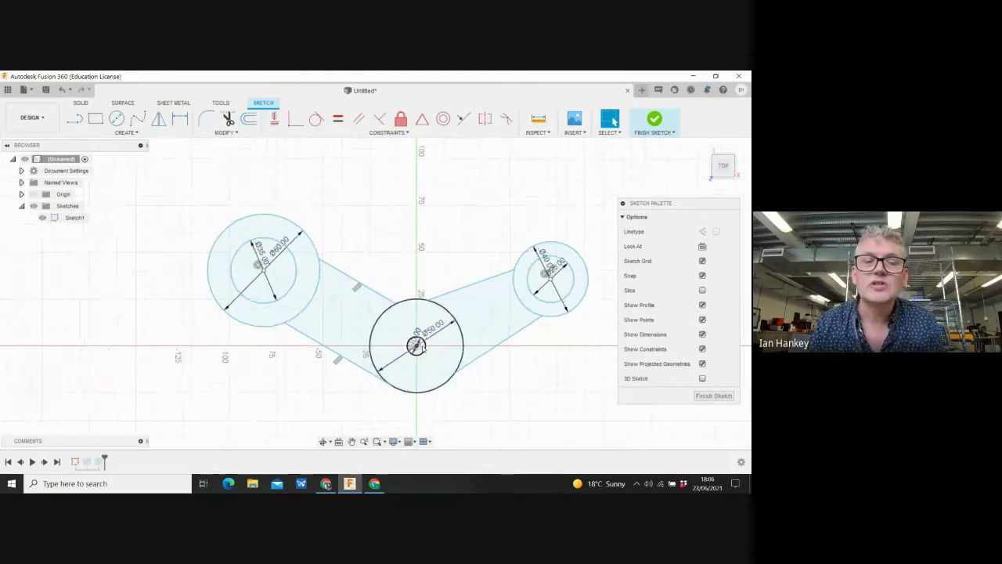
key("d")
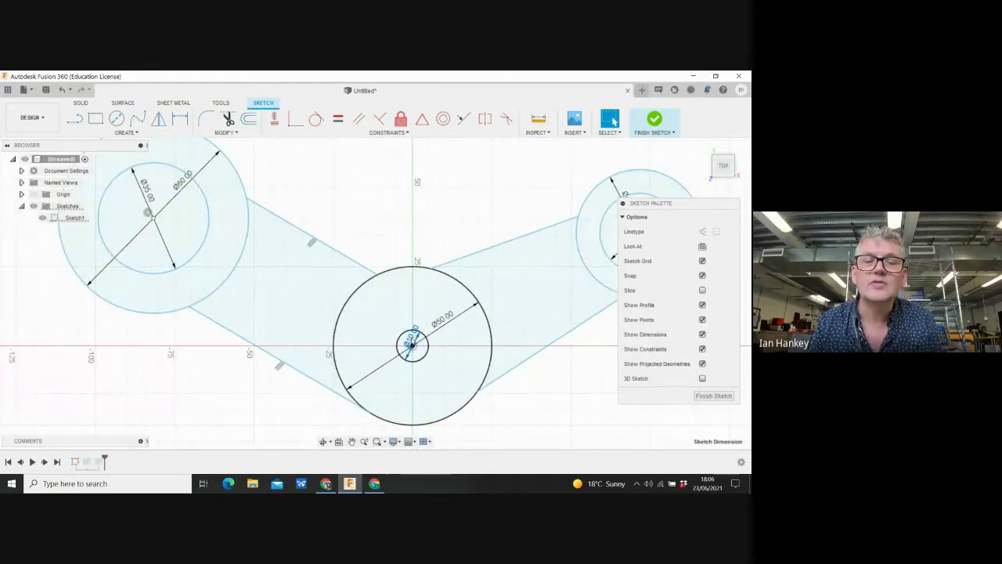
left_click(423, 342)
left_click(412, 342)
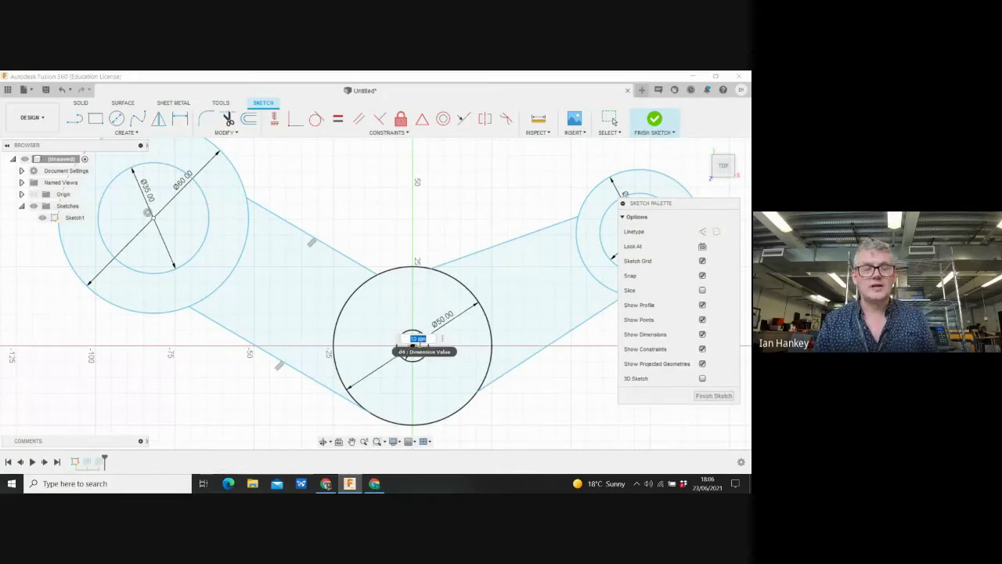
type("25")
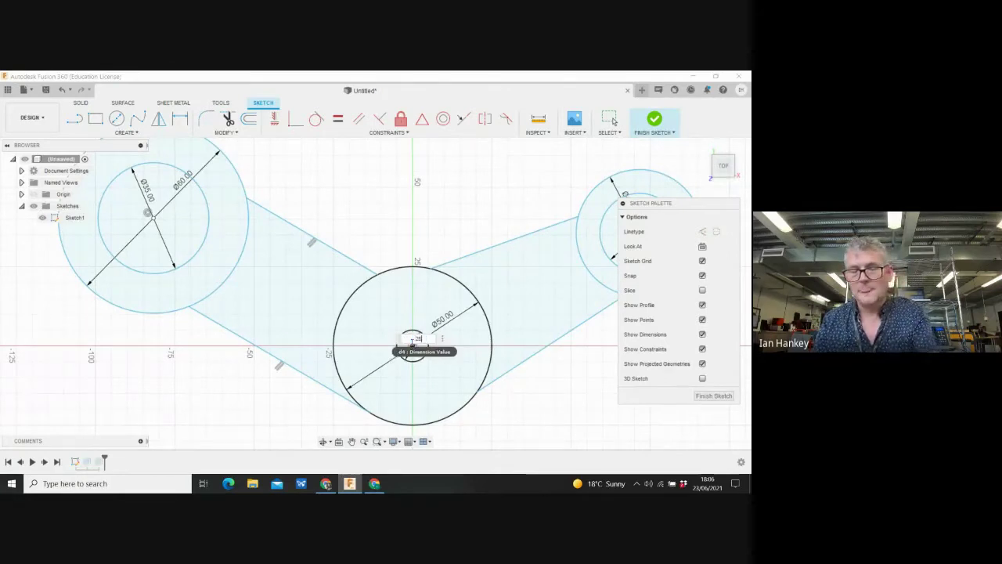
key("Return")
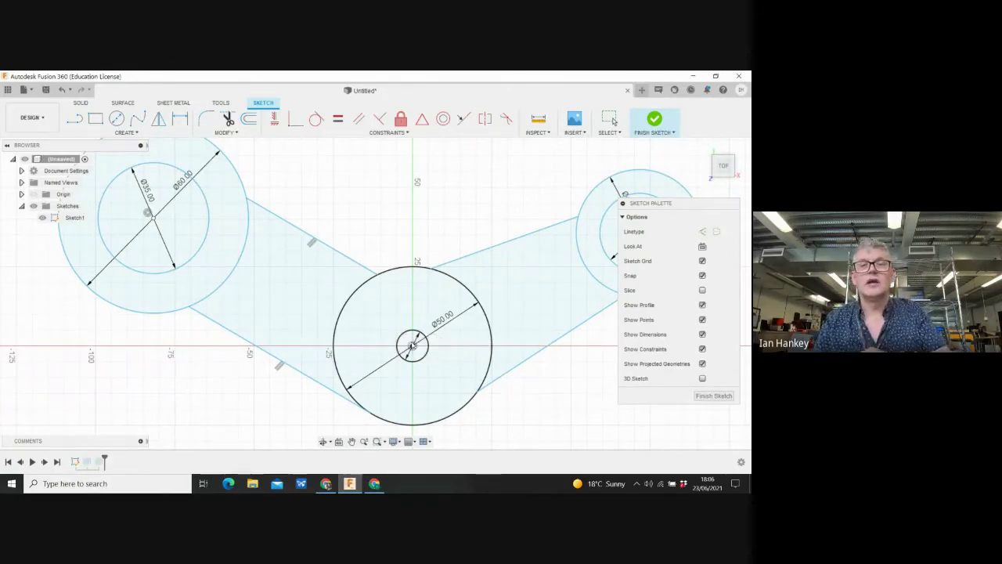
key("Escape")
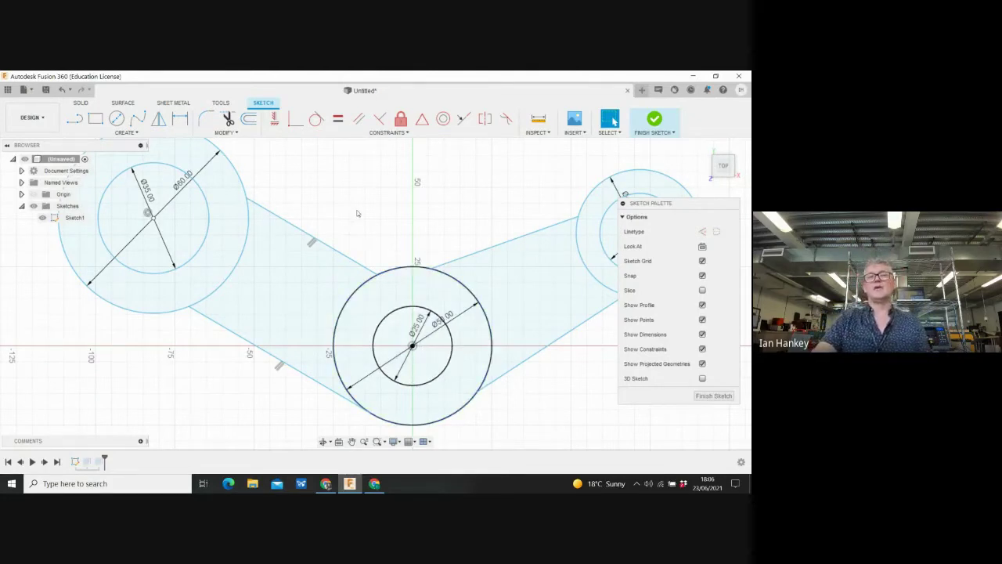
left_click(655, 119)
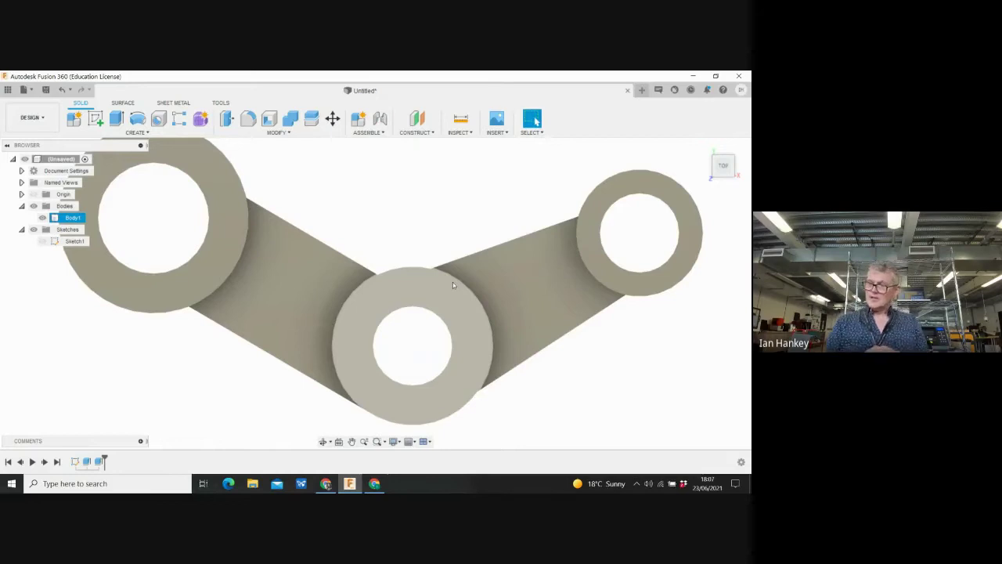
left_click(405, 246)
scroll(405, 245, "up", 2)
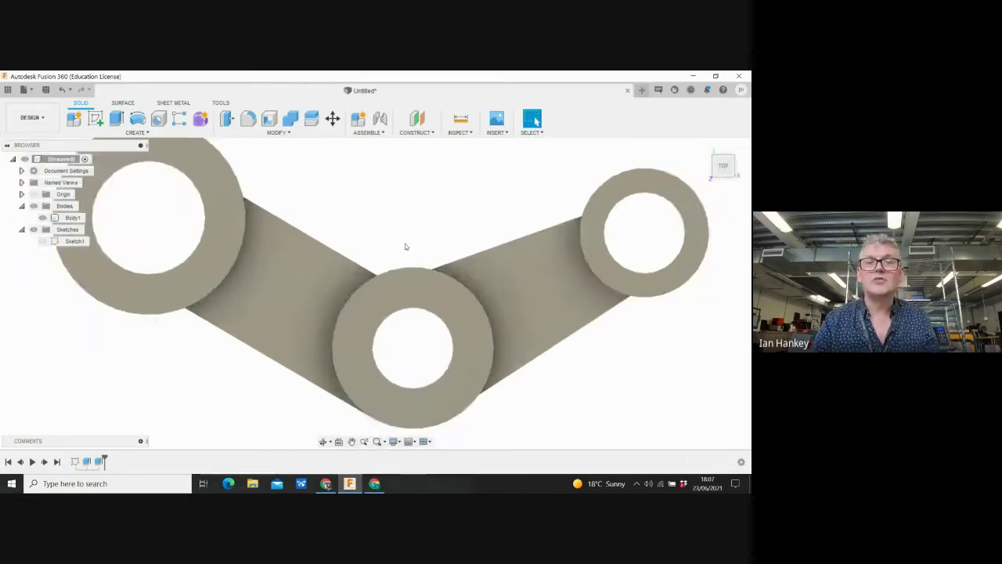
scroll(405, 245, "down", 3)
scroll(405, 245, "down", 3)
scroll(405, 245, "up", 1)
mouse_move(413, 244)
middle_mouse_down()
mouse_move(409, 318)
mouse_move(422, 237)
mouse_move(410, 303)
mouse_move(418, 255)
middle_mouse_up()
key("Escape")
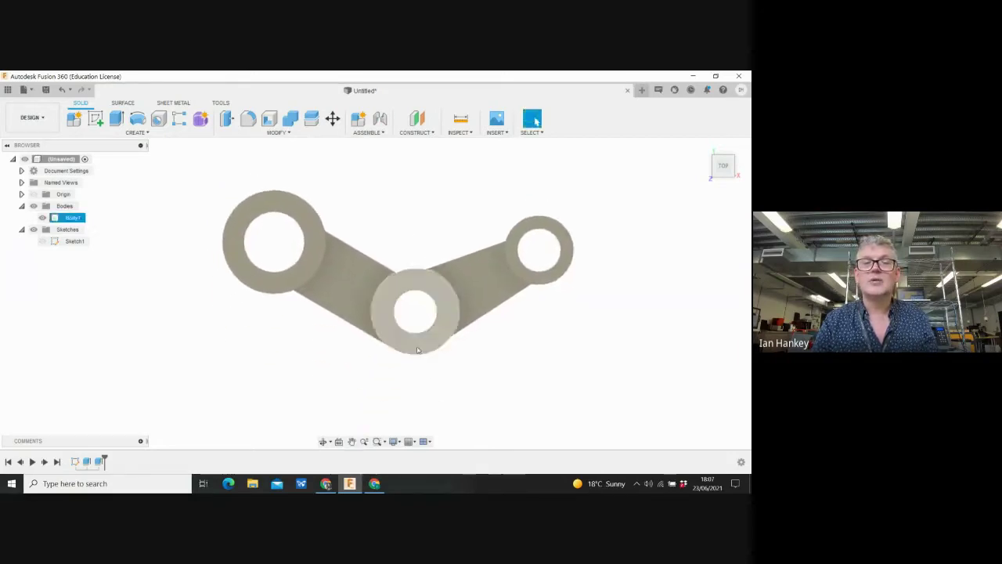
scroll(427, 323, "up", 2)
scroll(426, 322, "down", 3)
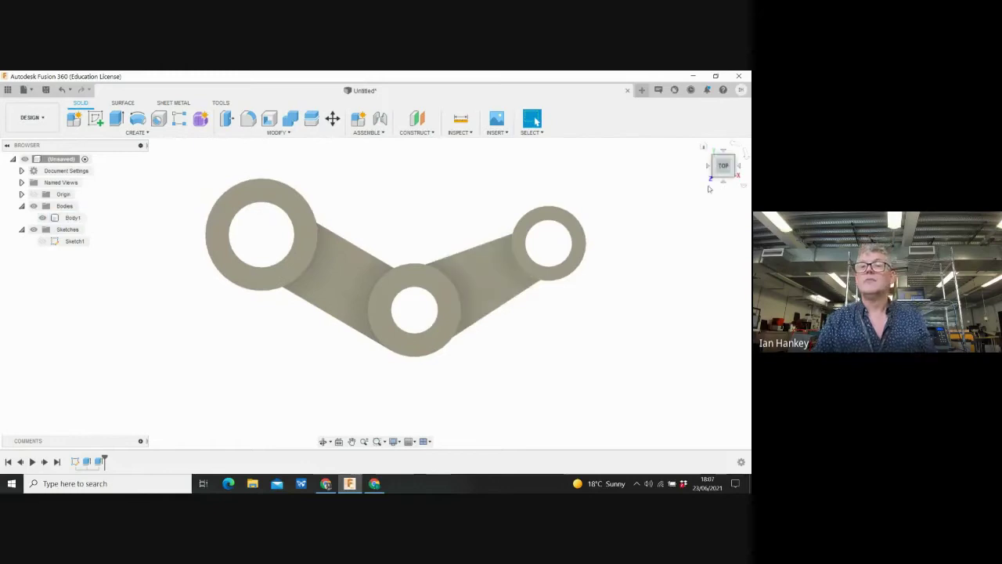
left_click(704, 145)
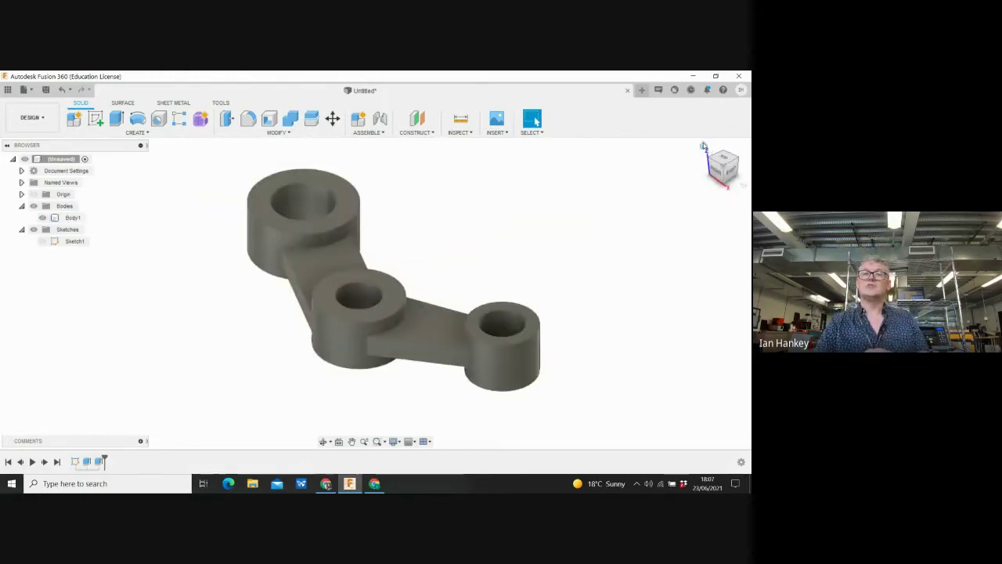
left_click_drag(724, 166, 733, 173)
mouse_move(375, 293)
middle_mouse_down("shift")
mouse_move(615, 290)
mouse_move(624, 260)
mouse_move(621, 294)
middle_mouse_up("shift")
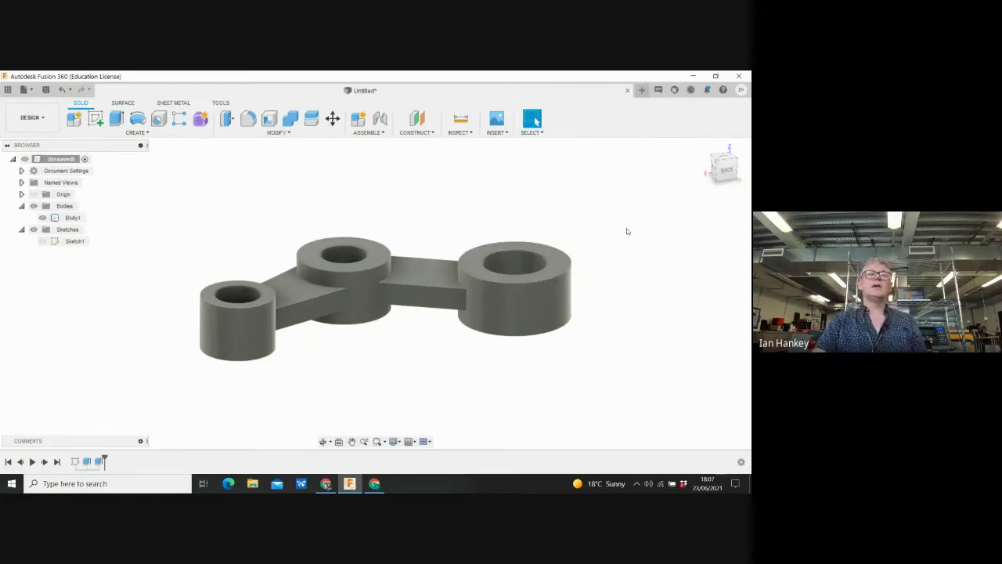
- Look through the Create menu, then open the Modify menu for Press Pull
left_click(130, 134)
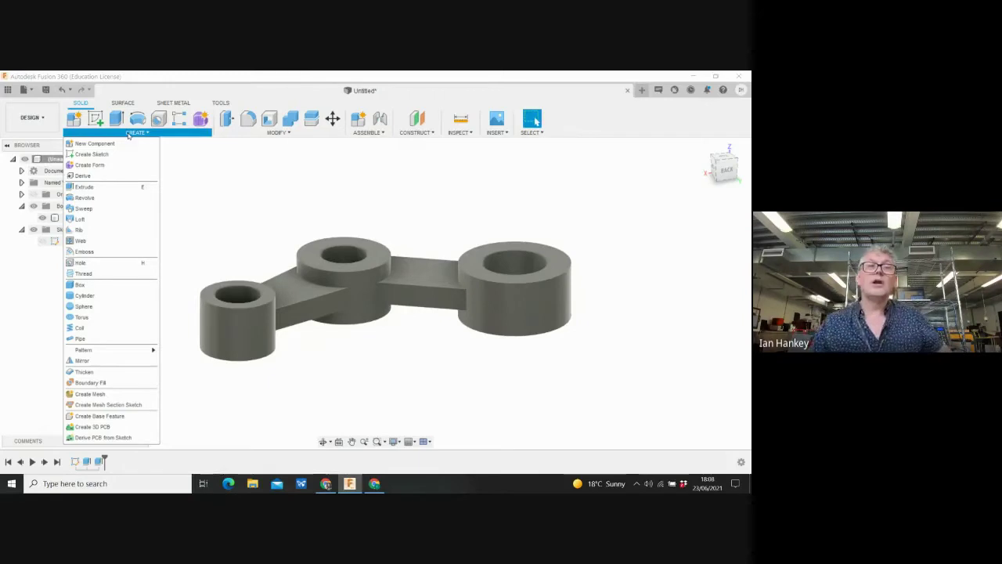
left_click(276, 176)
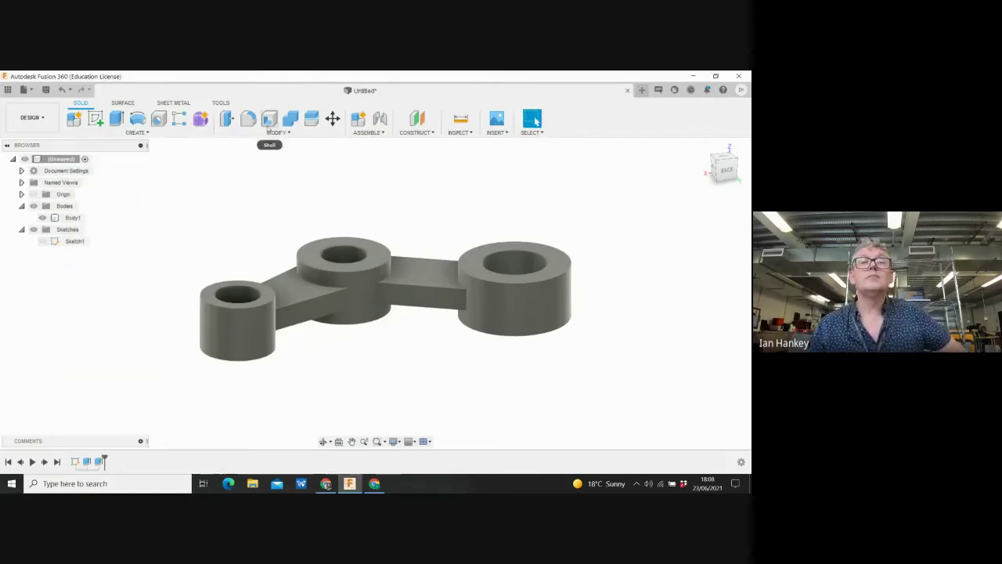
left_click(265, 134)
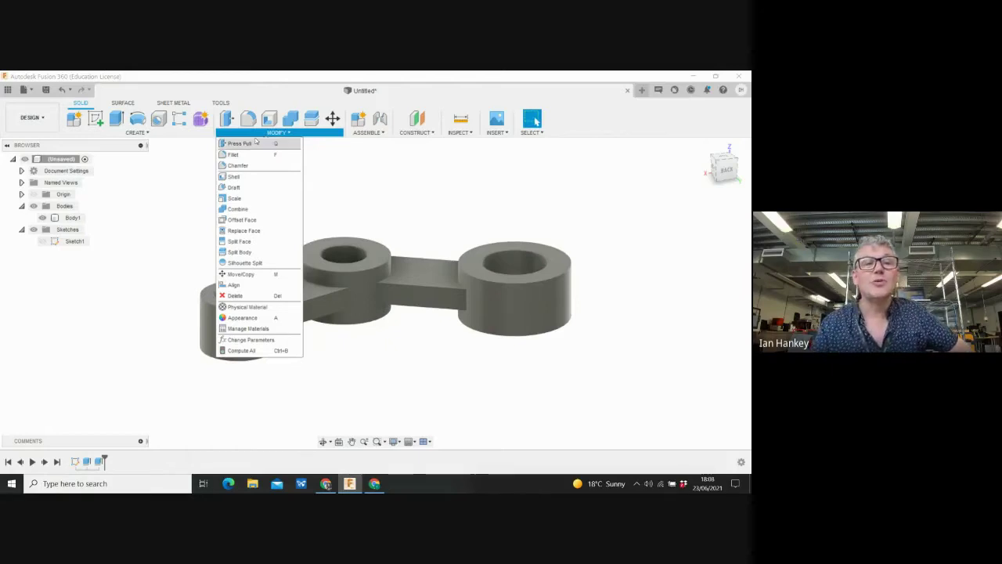
left_click(244, 145)
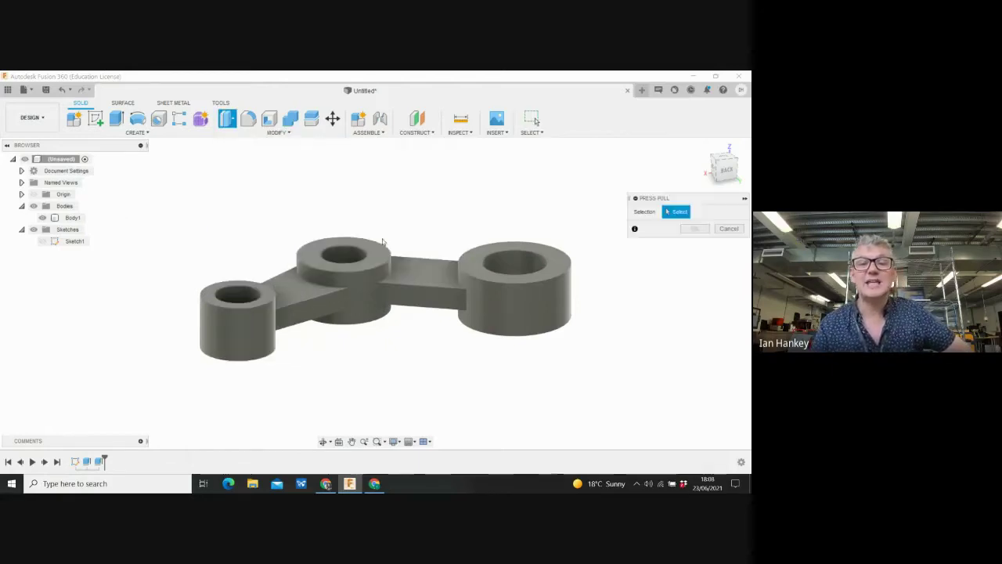
left_click(419, 268)
type("10")
key("Return")
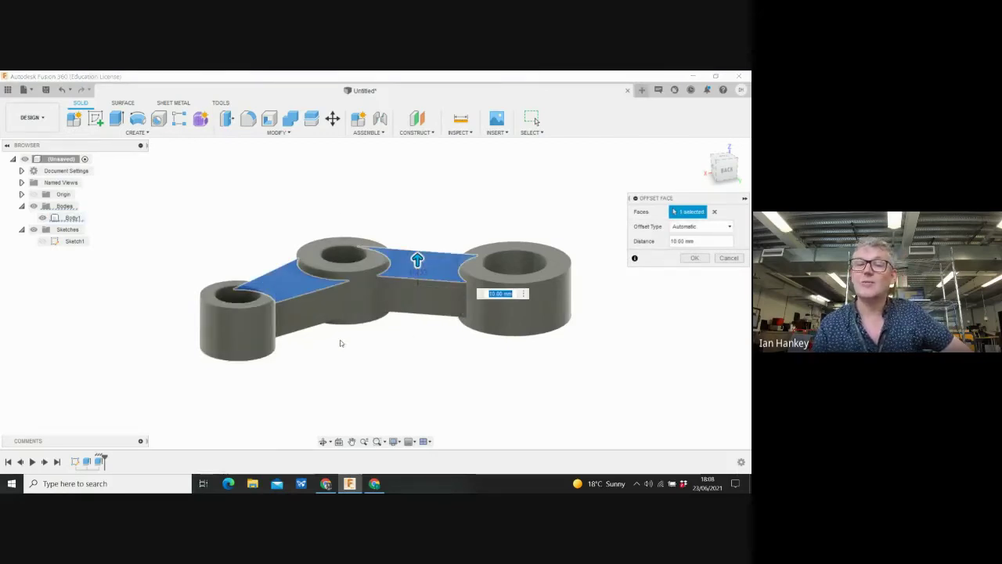
left_click(726, 259)
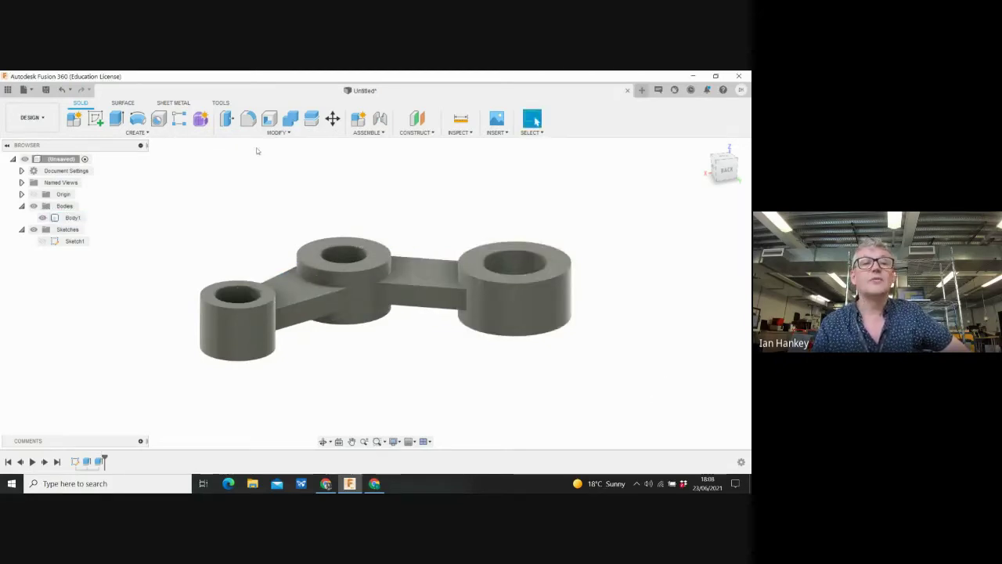
left_click(276, 133)
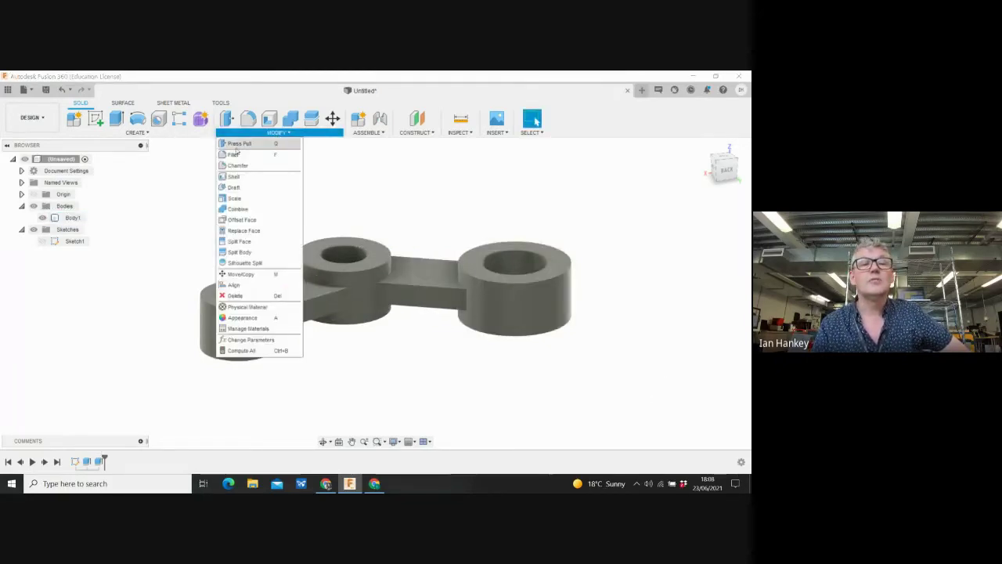
left_click(235, 142)
left_click(558, 260)
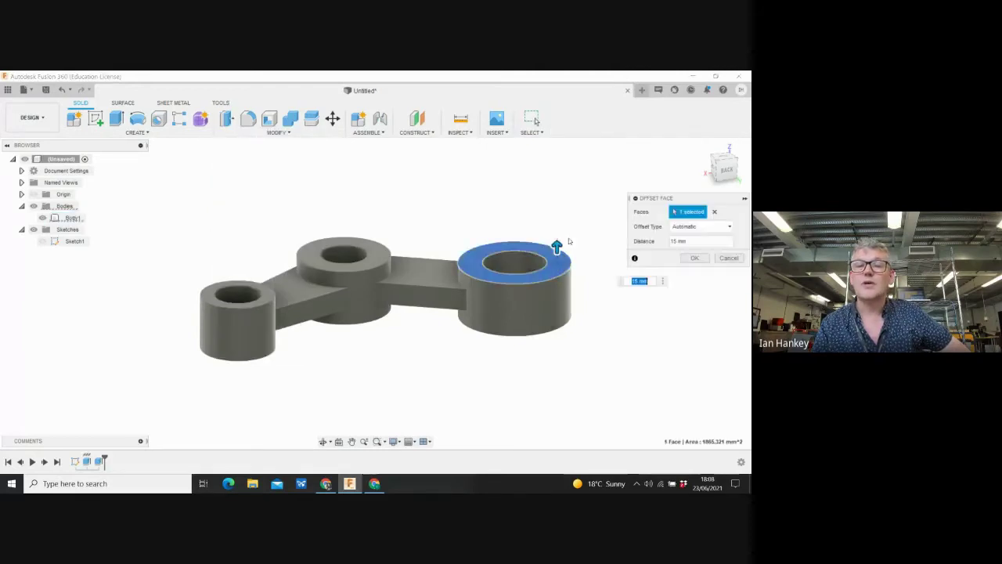
middle_click_drag(555, 240, 556, 206, "shift")
left_click_drag(556, 206, 557, 238)
left_click(728, 259)
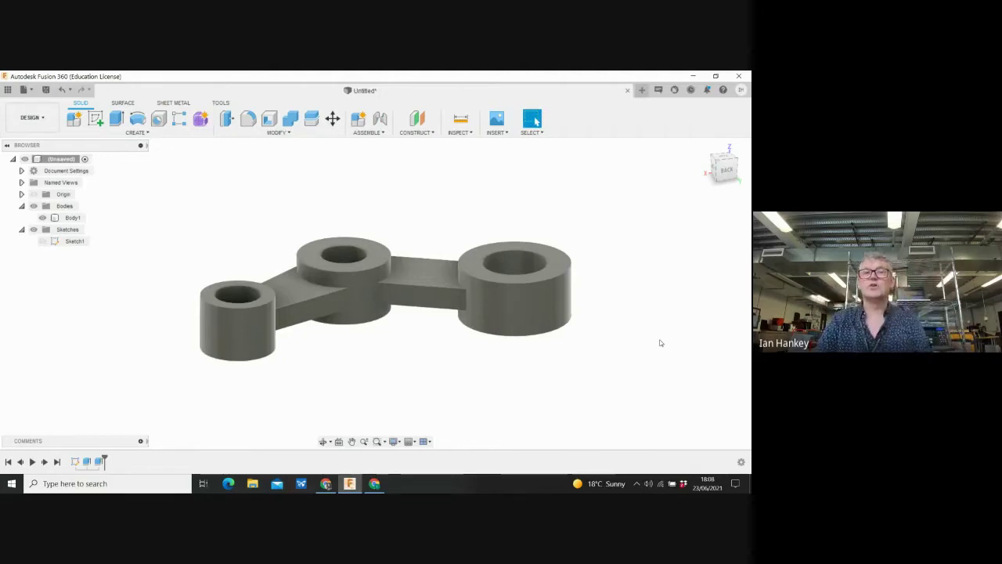
- Start a chamfer on the right boss's top and bottom edges
left_click(548, 307)
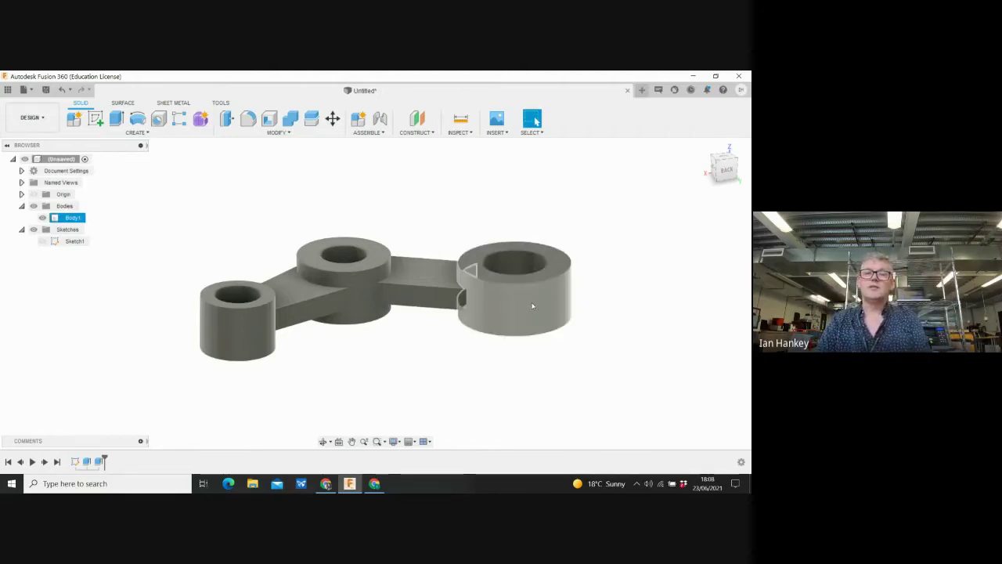
key("Escape")
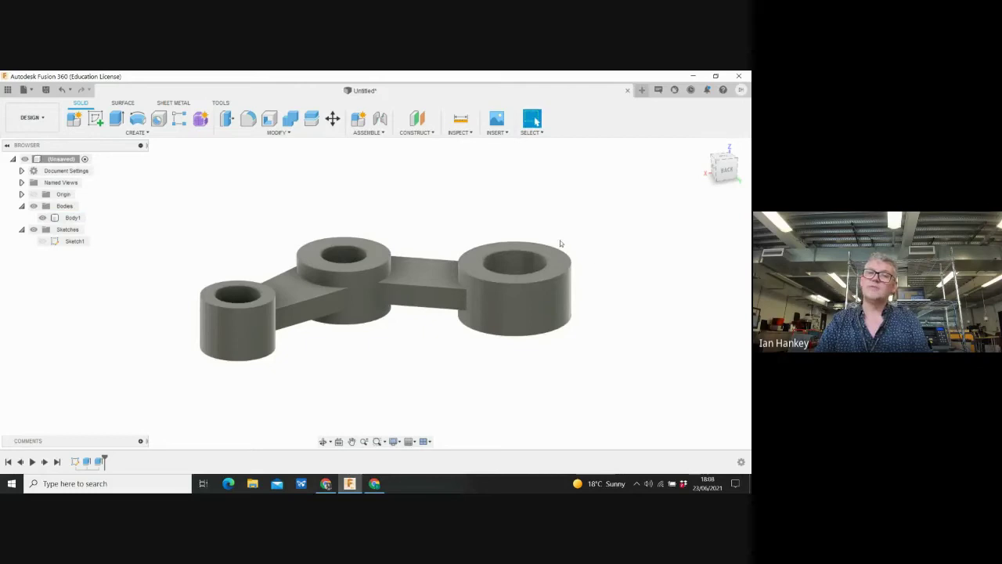
left_click(387, 267)
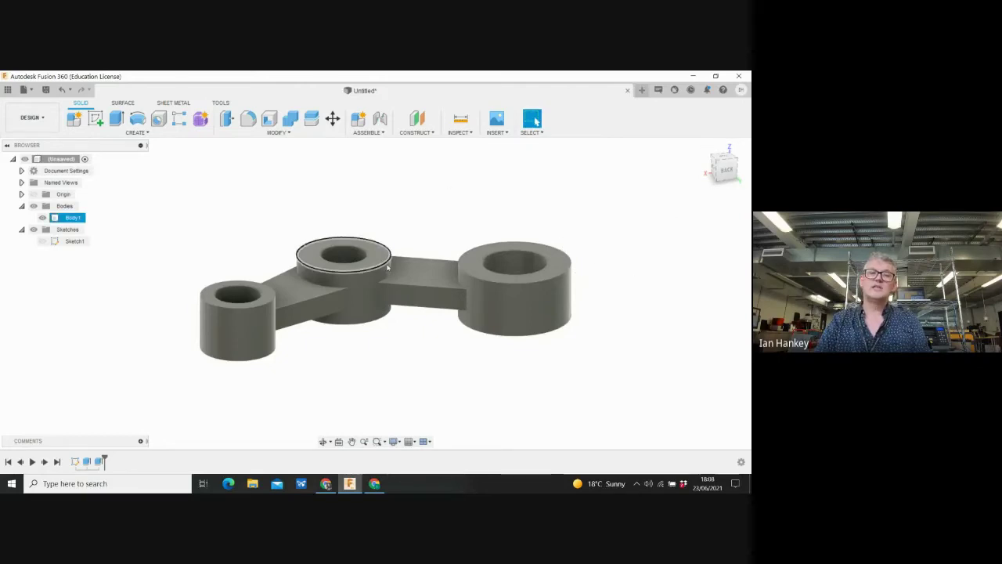
left_click(416, 242)
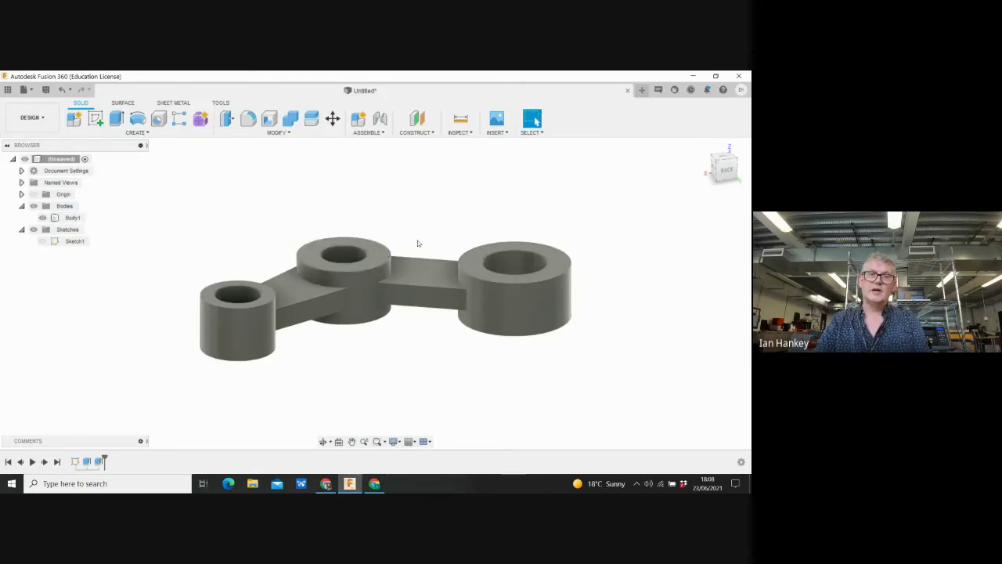
left_click(268, 135)
left_click(239, 166)
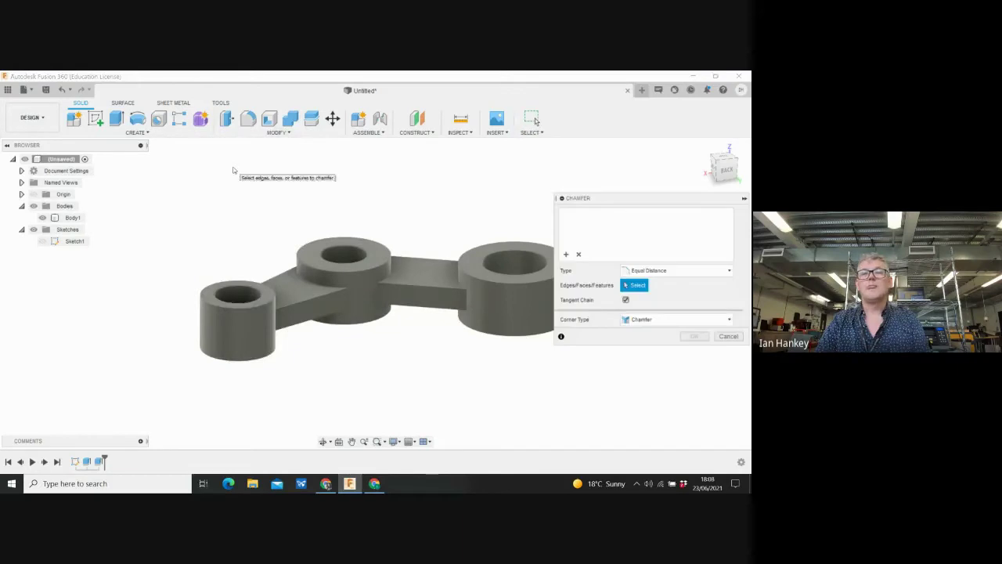
left_click(493, 247)
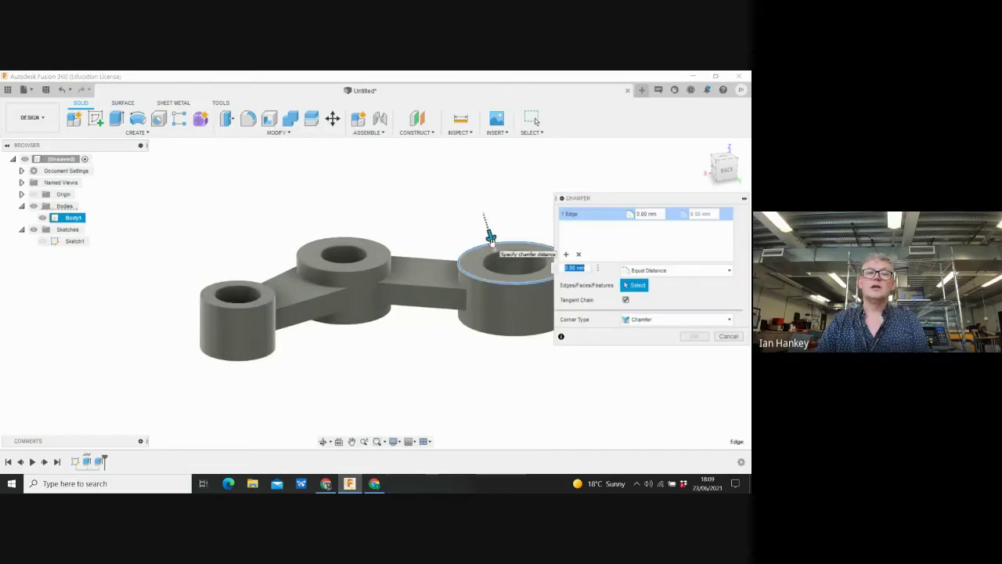
left_click(478, 332)
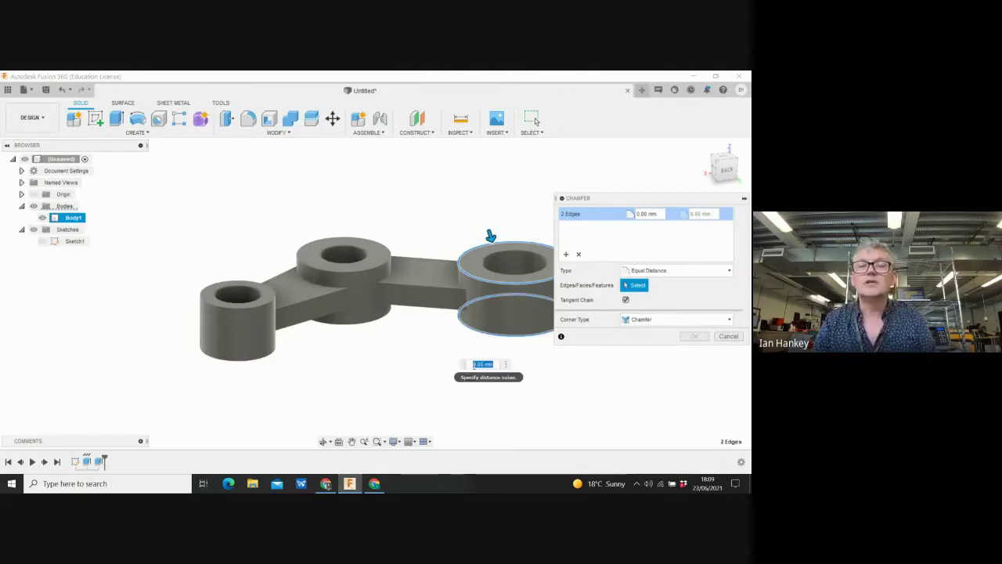
- Enter the chamfer distance and orbit around to check the preview
type("5")
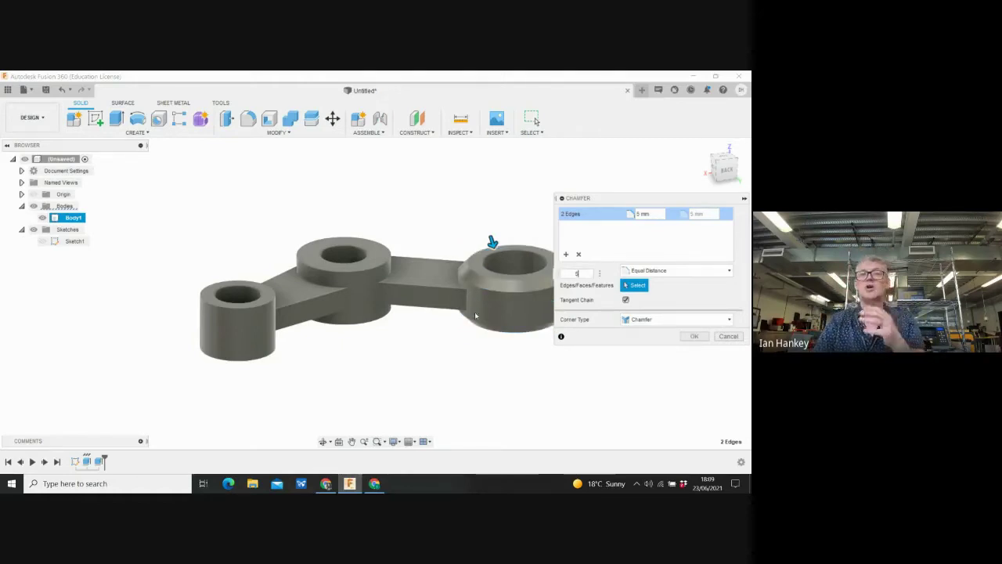
left_click_drag(719, 164, 715, 162)
mouse_move(496, 251)
middle_mouse_down("shift")
mouse_move(500, 275)
mouse_move(474, 277)
mouse_move(496, 258)
mouse_move(438, 226)
mouse_move(392, 161)
mouse_move(432, 183)
mouse_move(509, 267)
mouse_move(481, 325)
mouse_move(510, 262)
mouse_move(502, 243)
middle_mouse_up("shift")
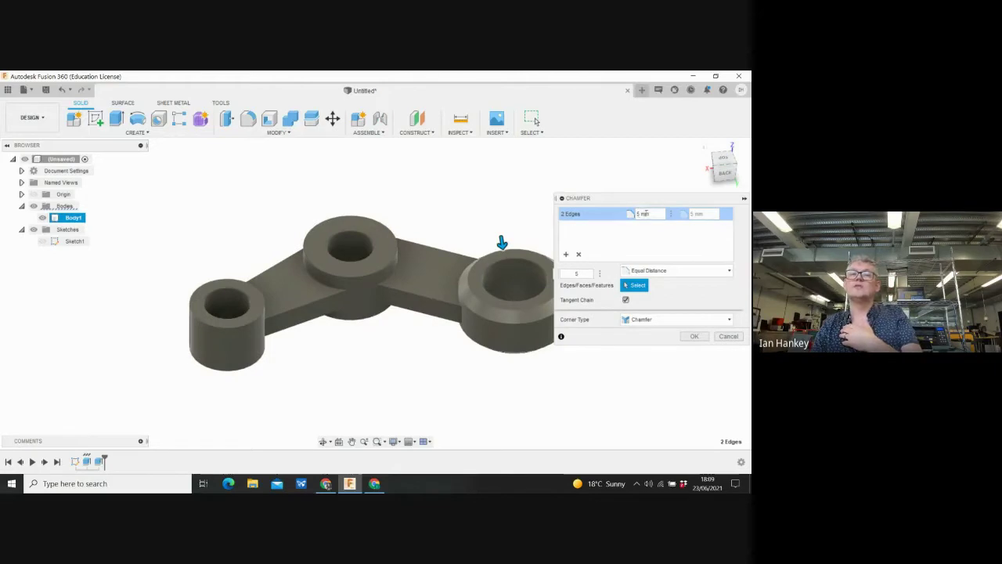
double_click(644, 213)
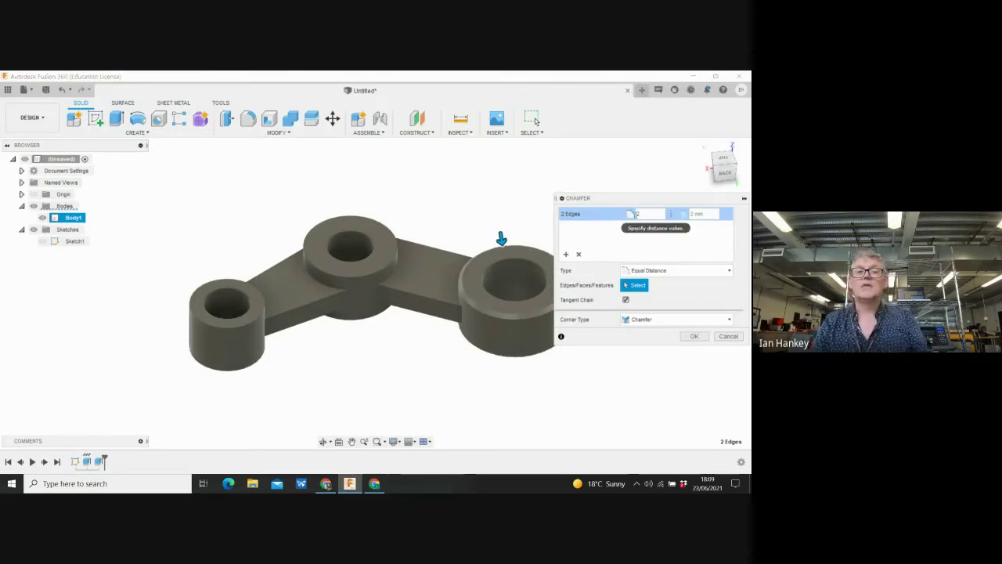
left_click_drag(725, 174, 709, 169)
middle_click_drag(456, 249, 502, 288, "shift")
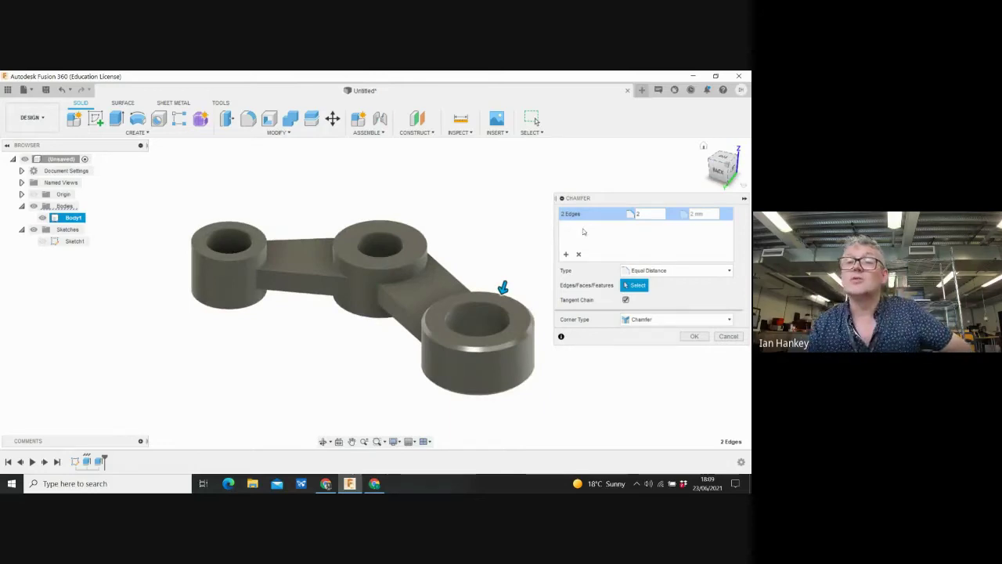
double_click(633, 211)
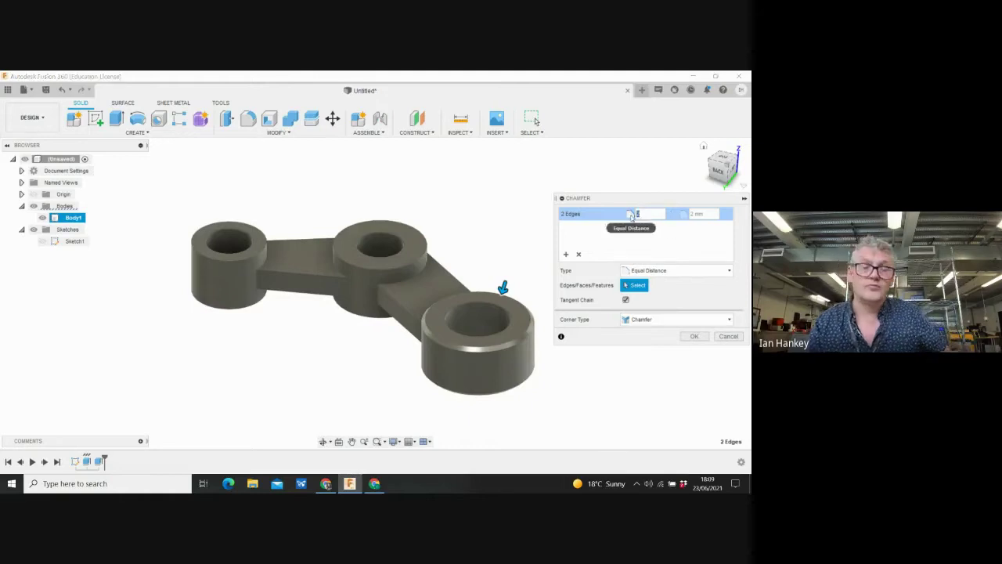
type("15")
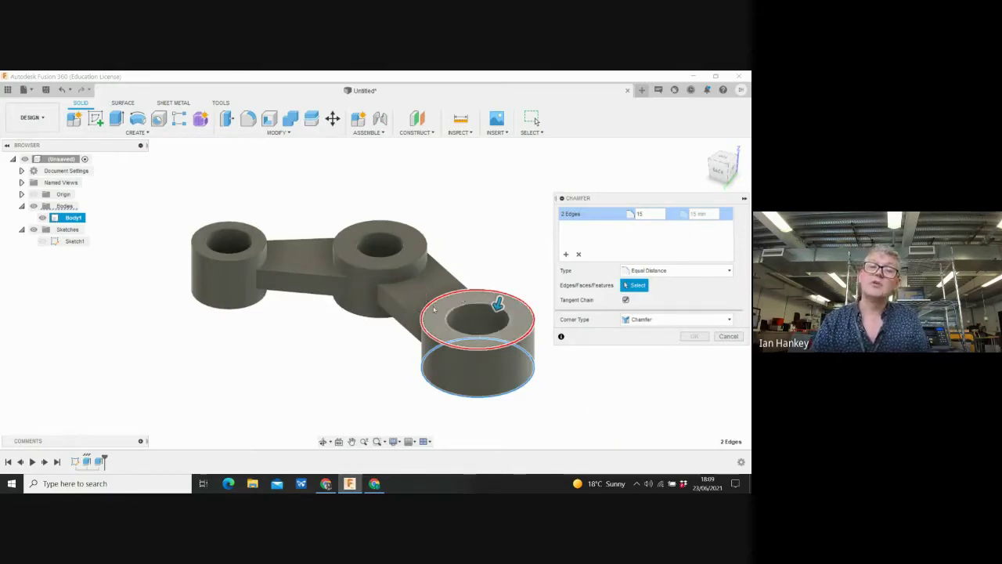
- Correct the chamfer distance from 15 to 5 mm and apply it
left_click(641, 214)
key("BackSpace")
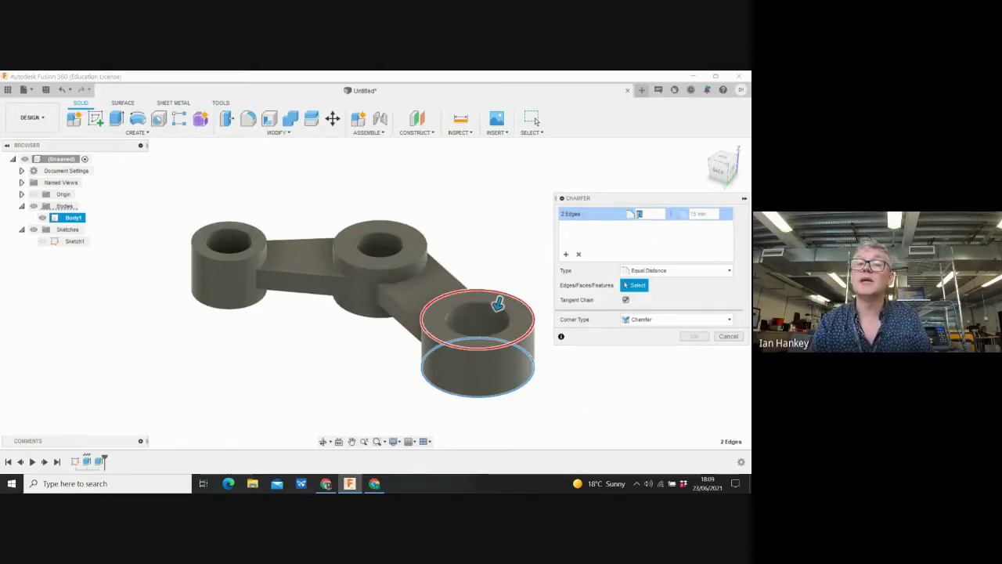
type("5")
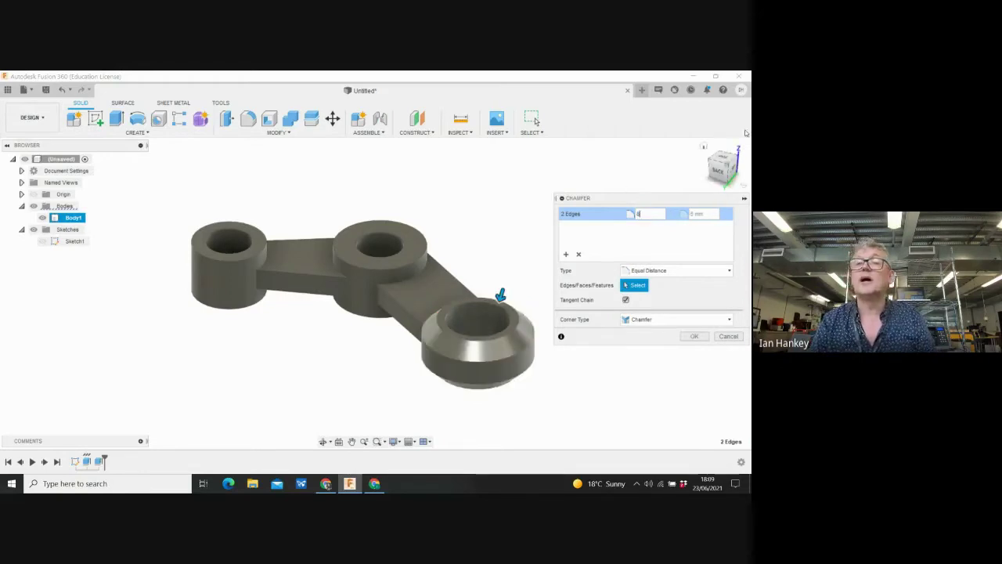
left_click(718, 170)
middle_click_drag(505, 272, 484, 317, "shift")
middle_click_drag(375, 298, 305, 190, "shift")
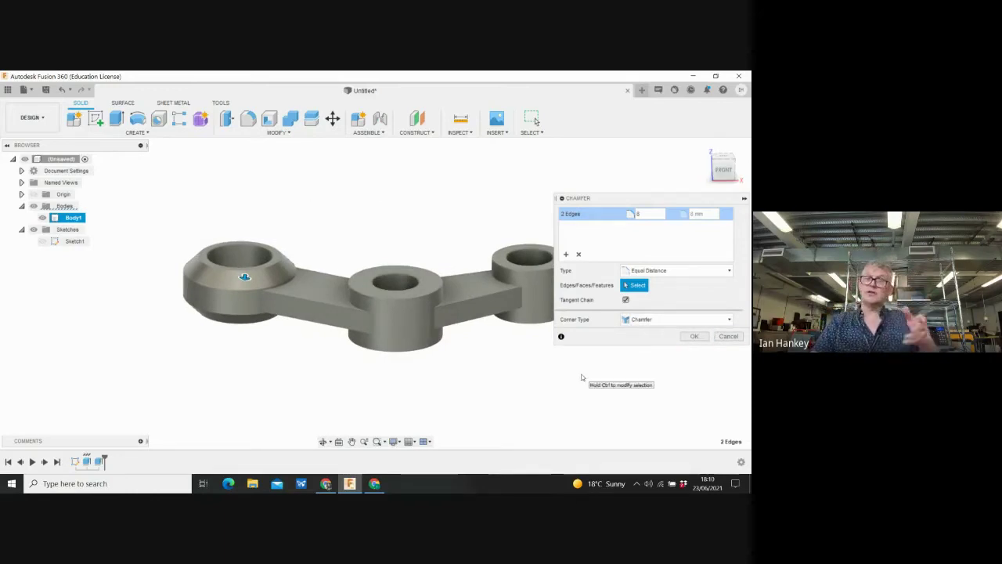
left_click(693, 340)
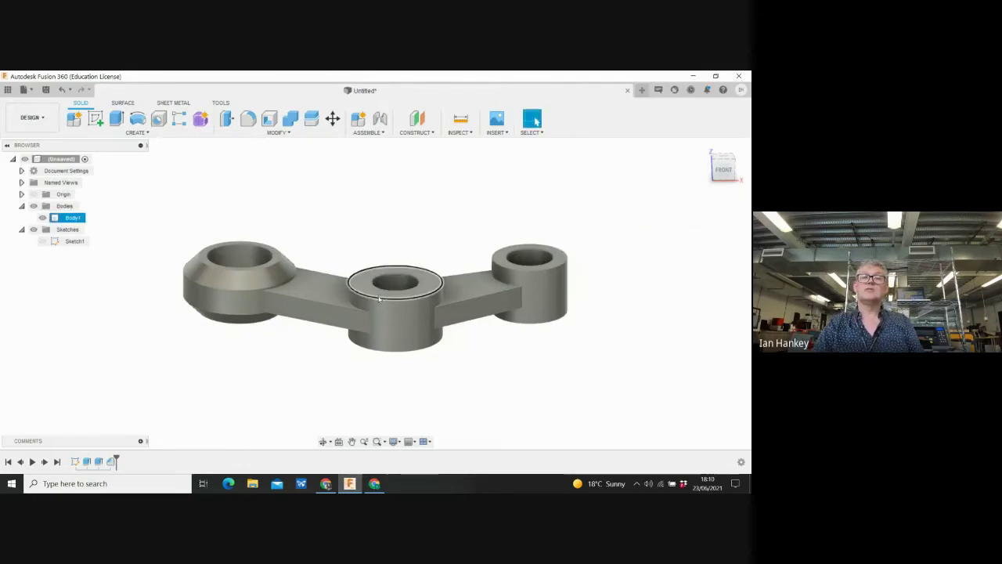
- Fillet the centre hub's top and bottom rim edges at 5 mm radius and inspect the result
left_click(278, 133)
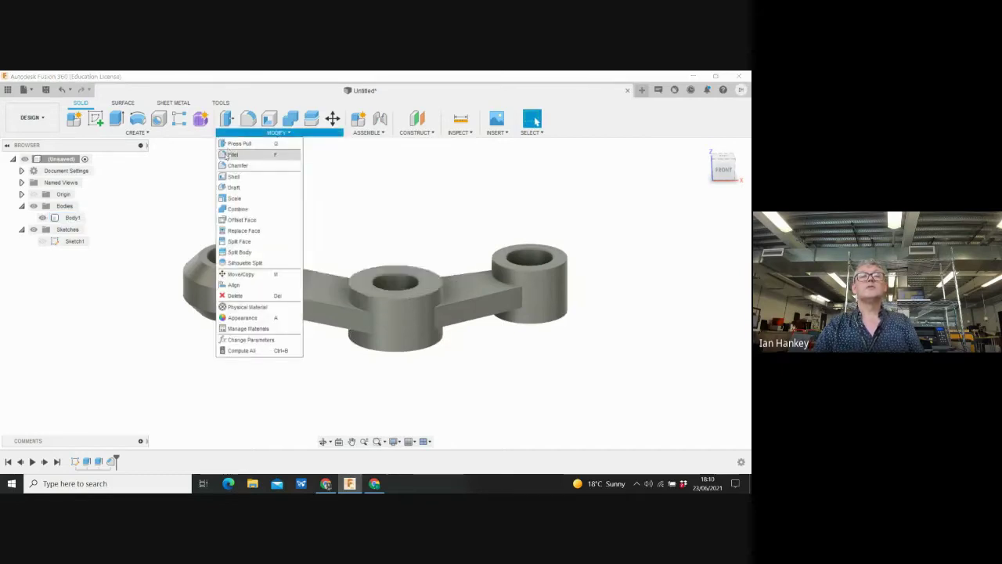
left_click(263, 154)
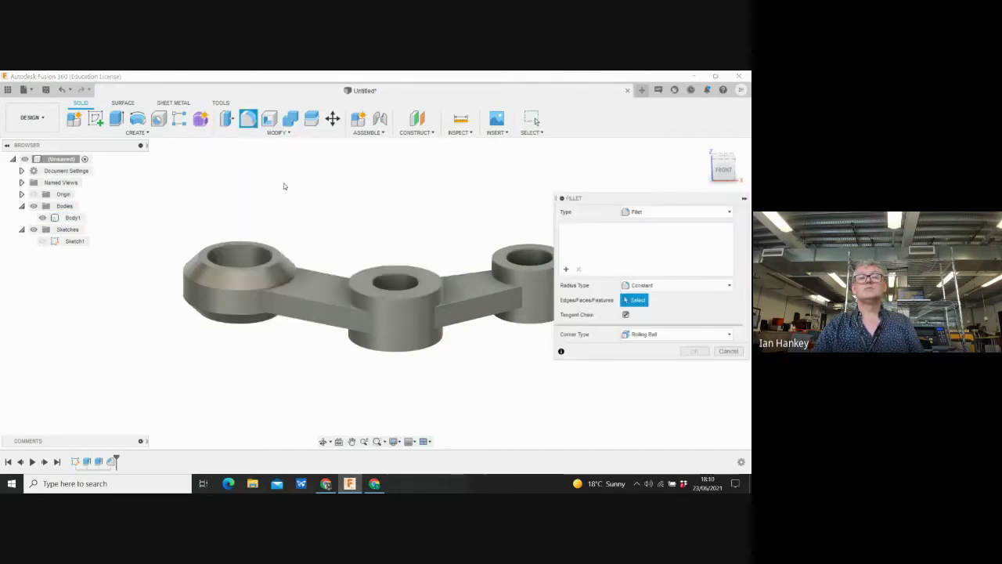
left_click(433, 293)
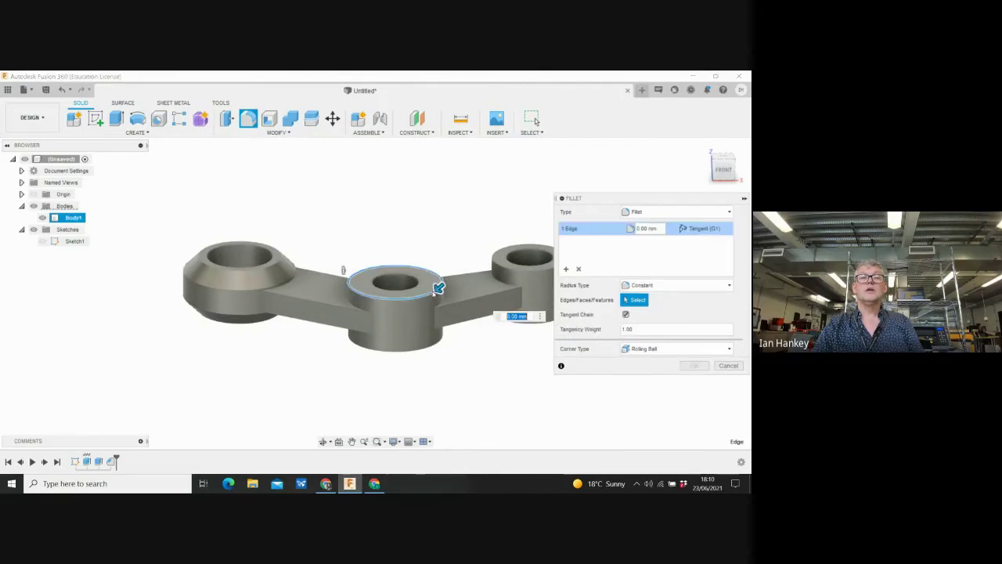
left_click(429, 349)
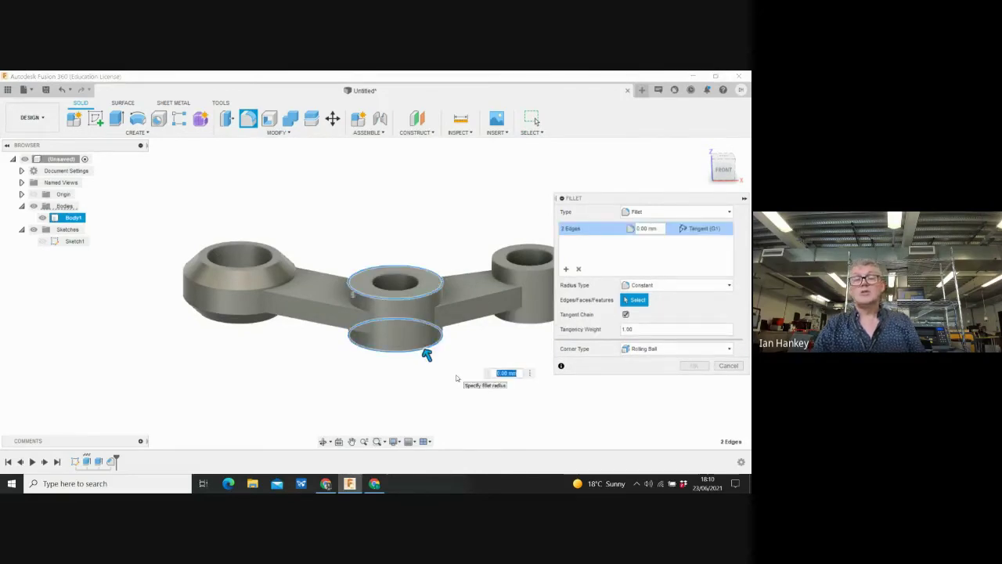
type("5")
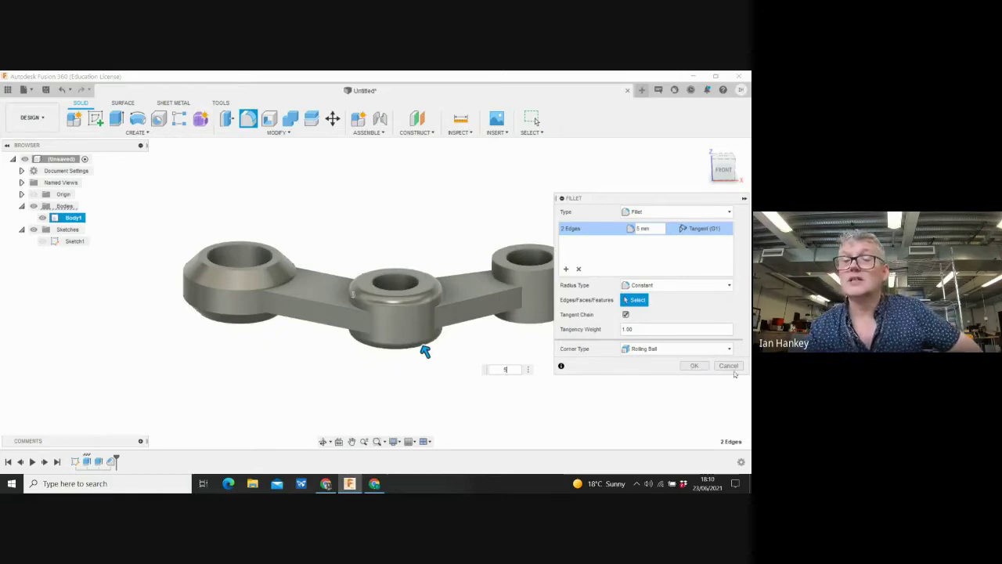
left_click(693, 365)
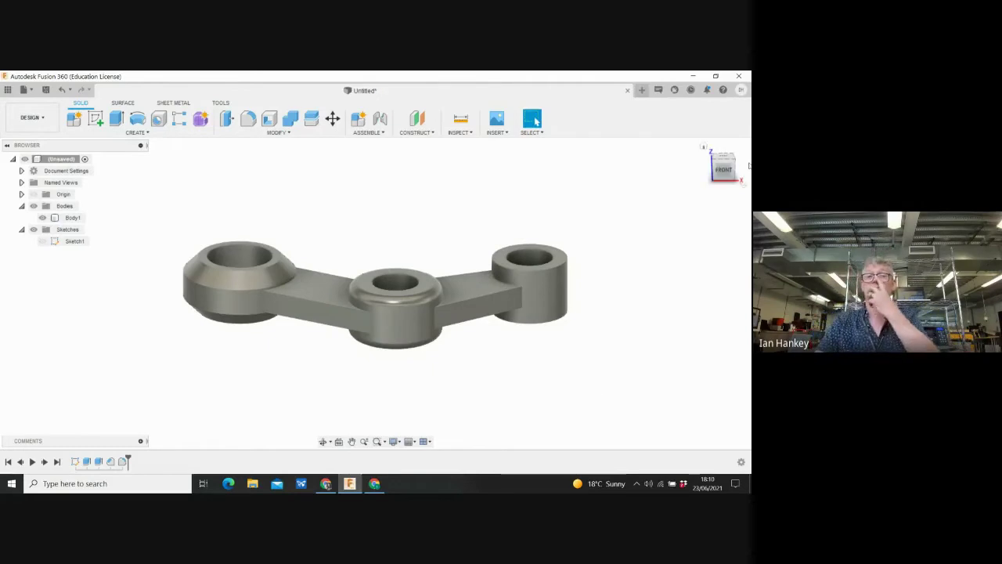
left_click_drag(724, 174, 726, 171)
mouse_move(376, 290)
middle_mouse_down("shift")
mouse_move(689, 296)
mouse_move(376, 274)
mouse_move(376, 325)
mouse_move(376, 291)
mouse_move(376, 313)
middle_mouse_up("shift")
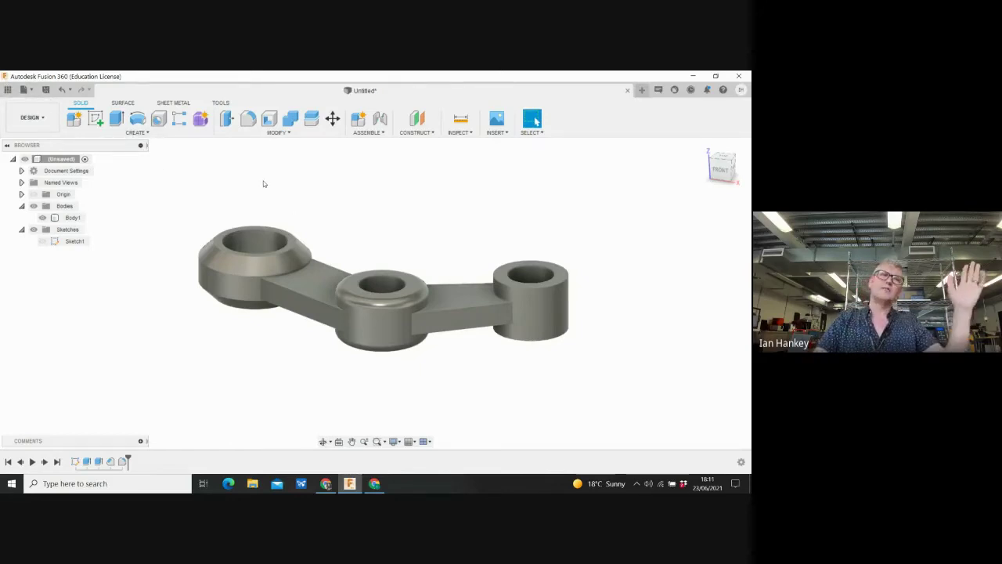
- In the Data Panel's Smart citizens project, create and open a folder named 'DAMA on line'
left_click(8, 89)
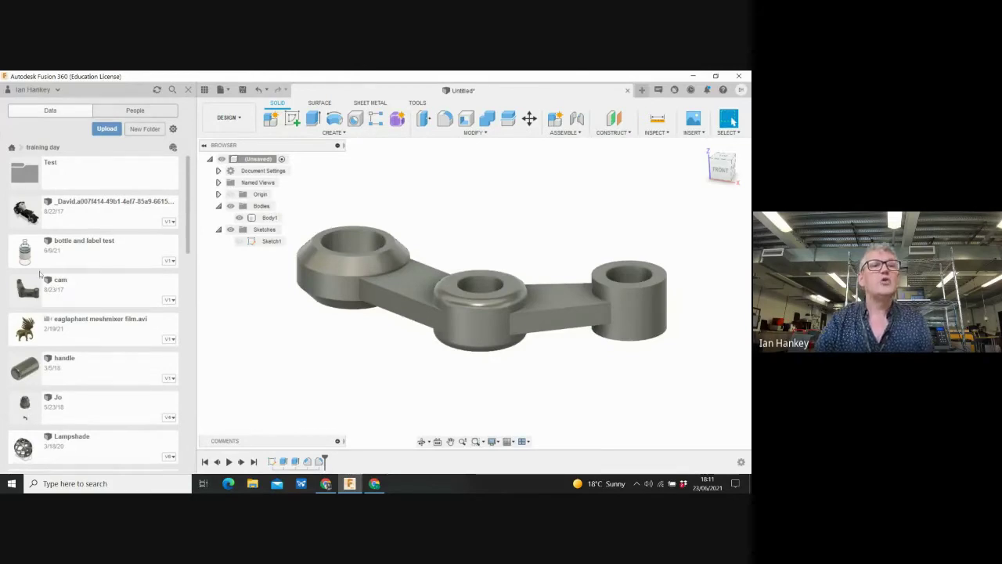
left_click(11, 149)
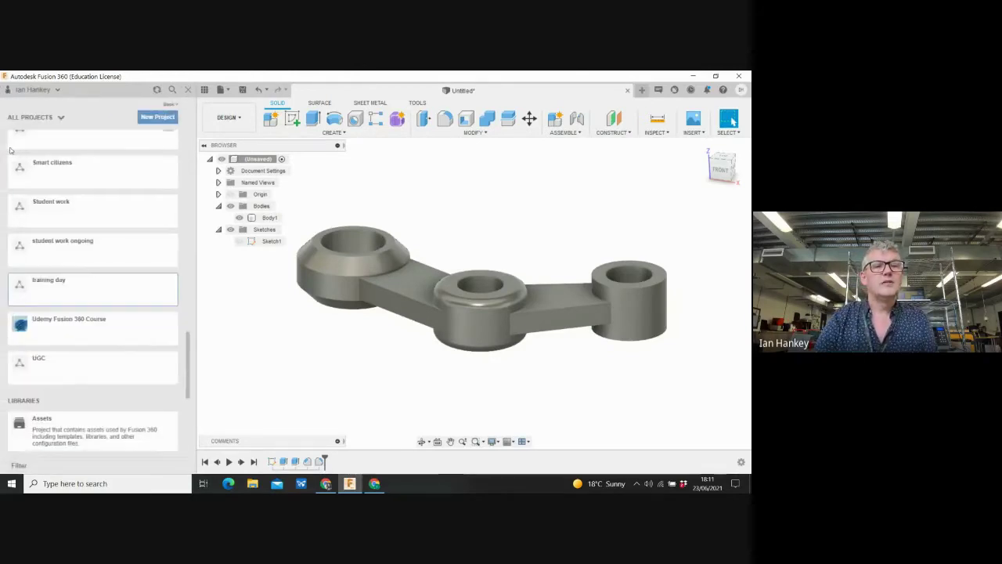
left_click(61, 166)
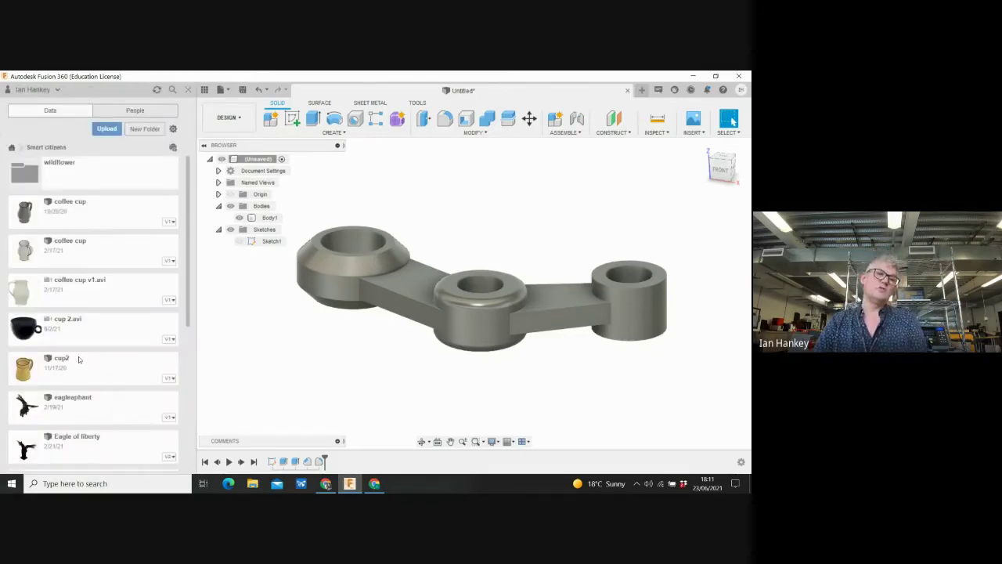
left_click(144, 129)
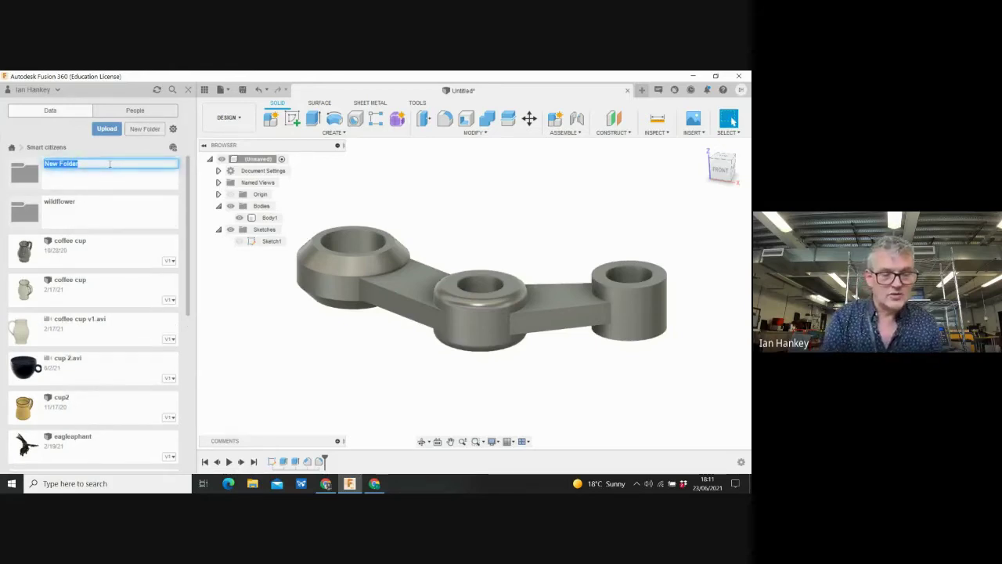
type("DAMA")
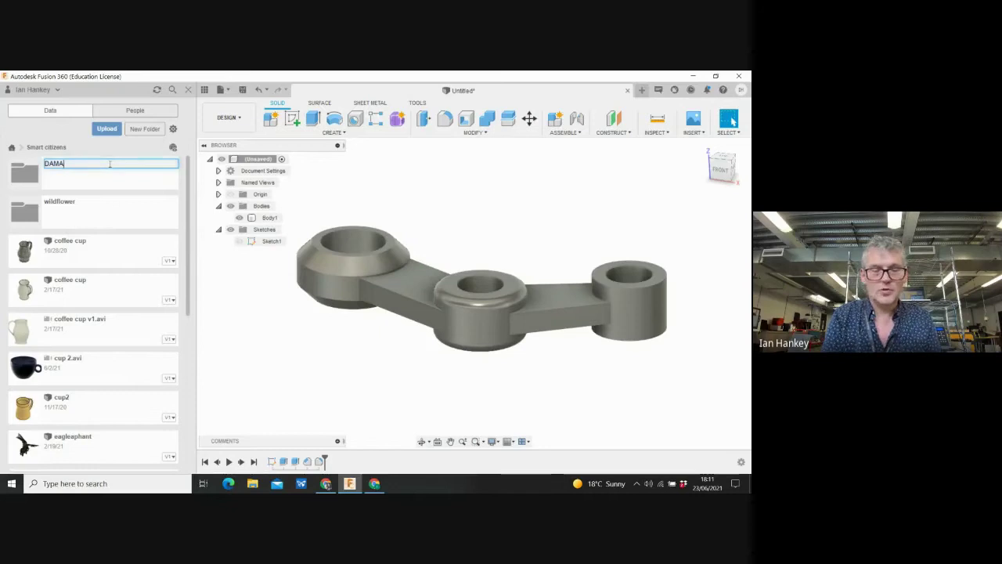
type(" anline")
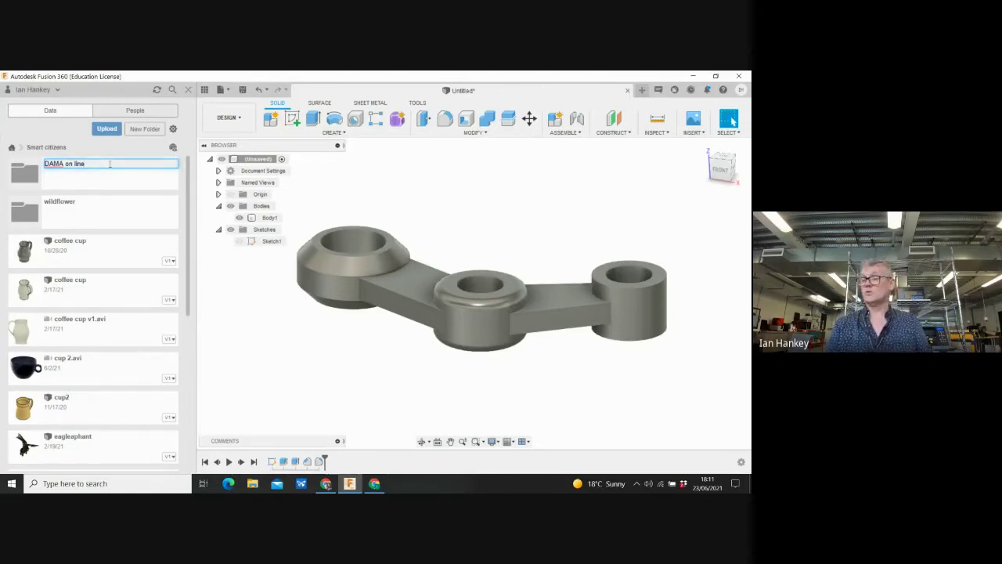
key("Return")
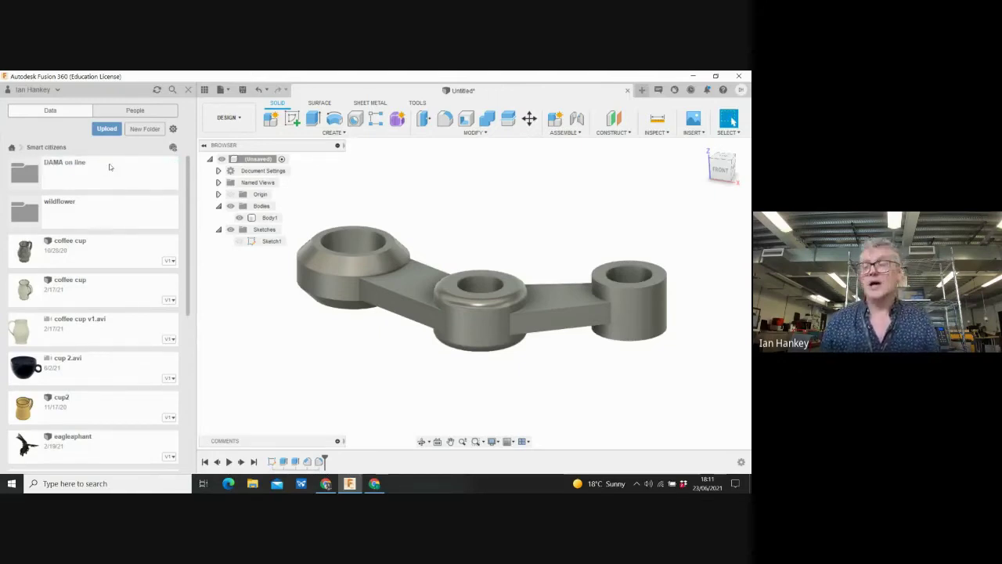
left_click(64, 182)
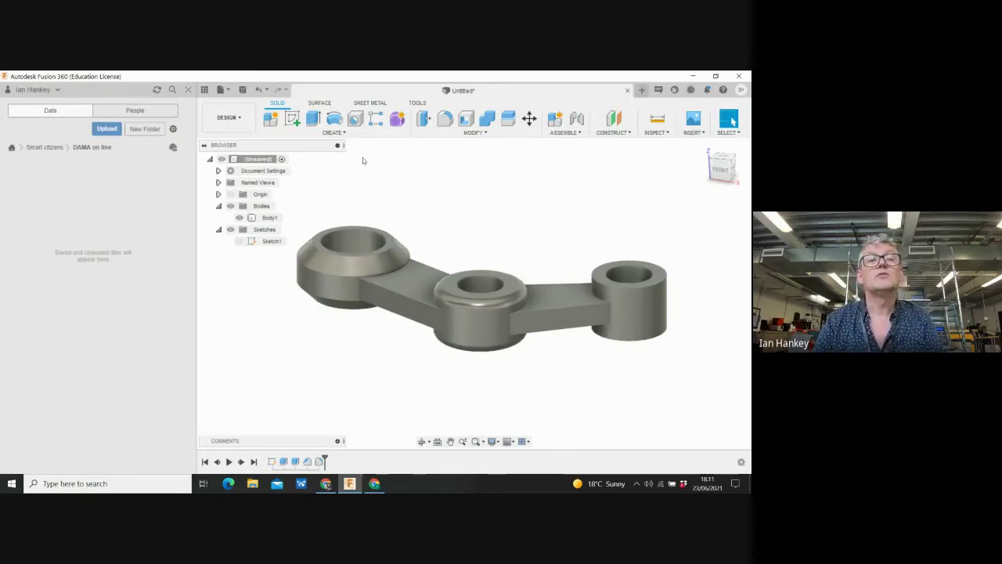
left_click(187, 91)
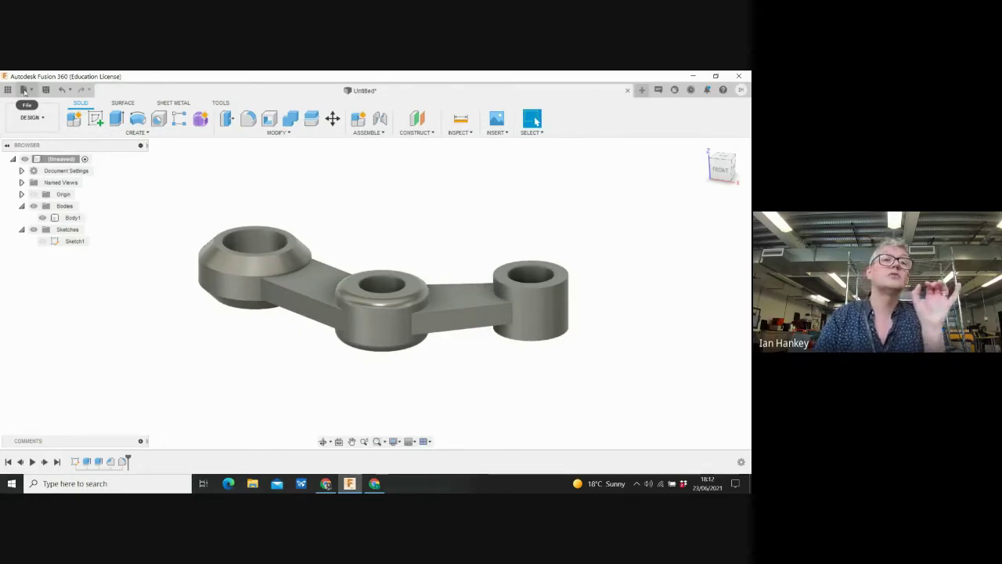
- Save the design as 'gizmo 1' in Smart citizens > DAMA on line
left_click(31, 91)
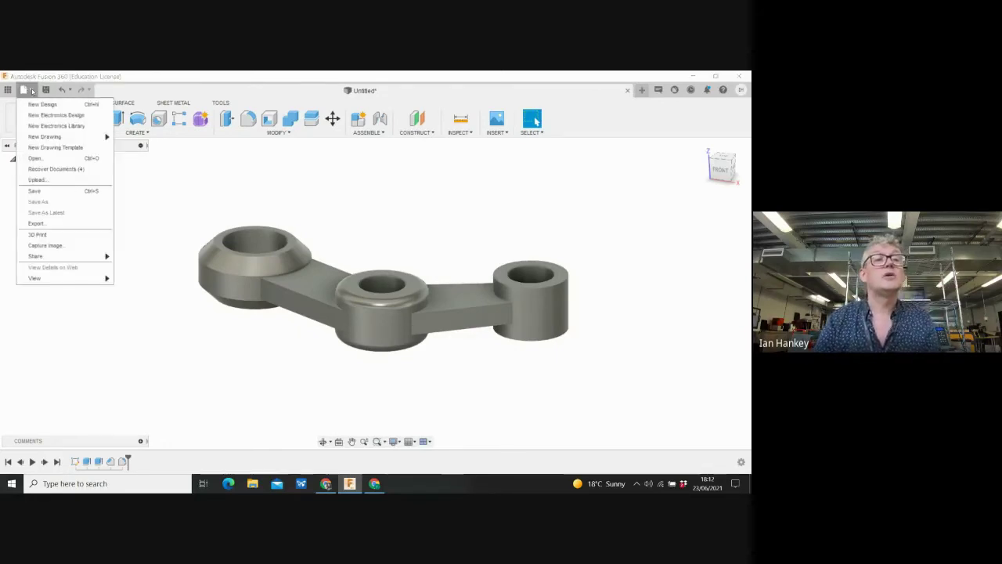
left_click(35, 191)
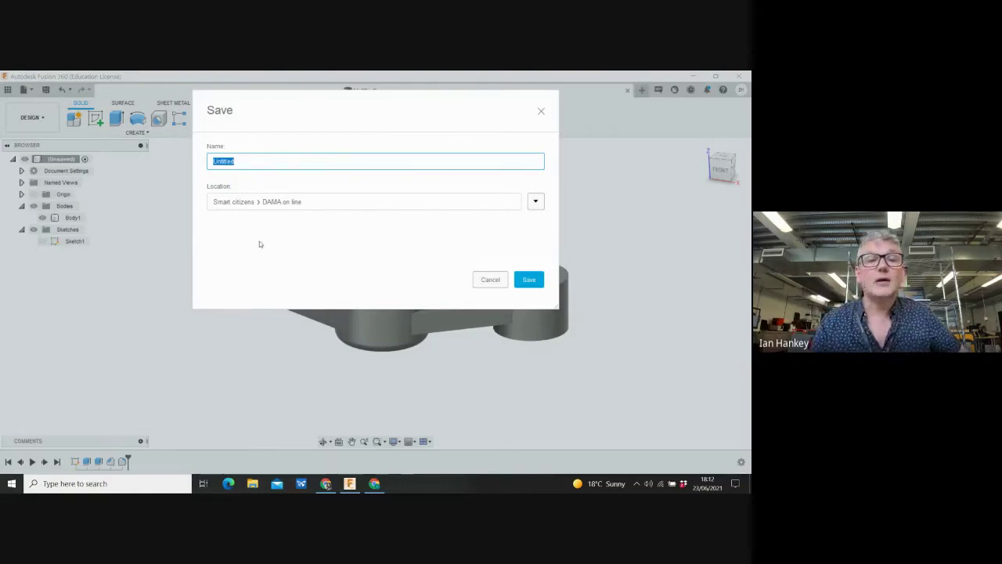
type("a")
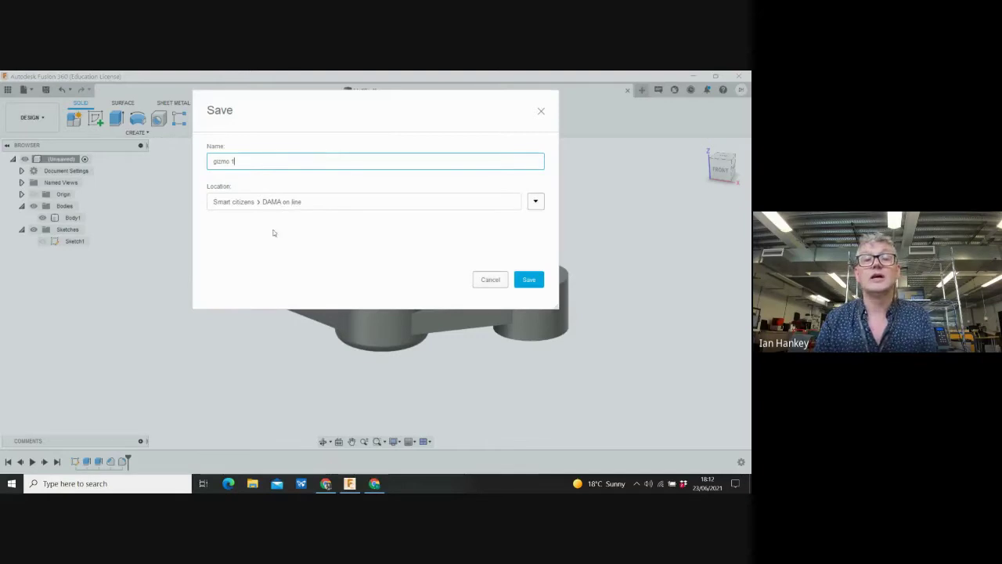
left_click(529, 279)
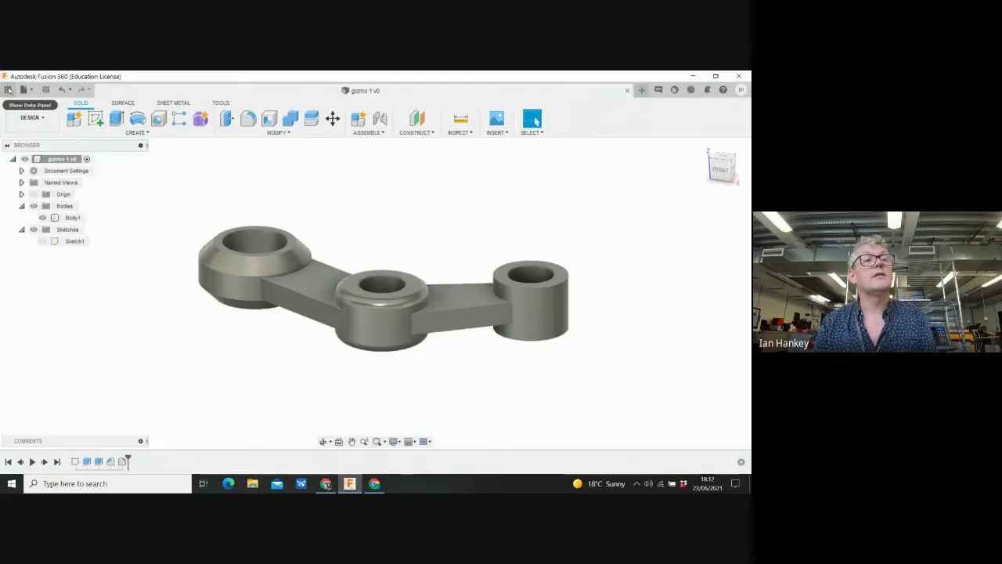
left_click(8, 89)
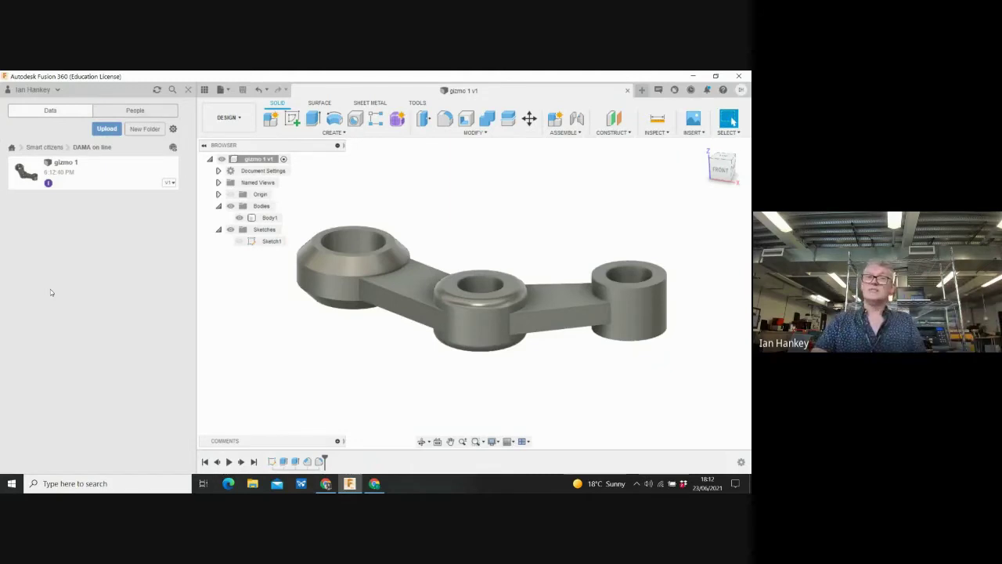
left_click(188, 89)
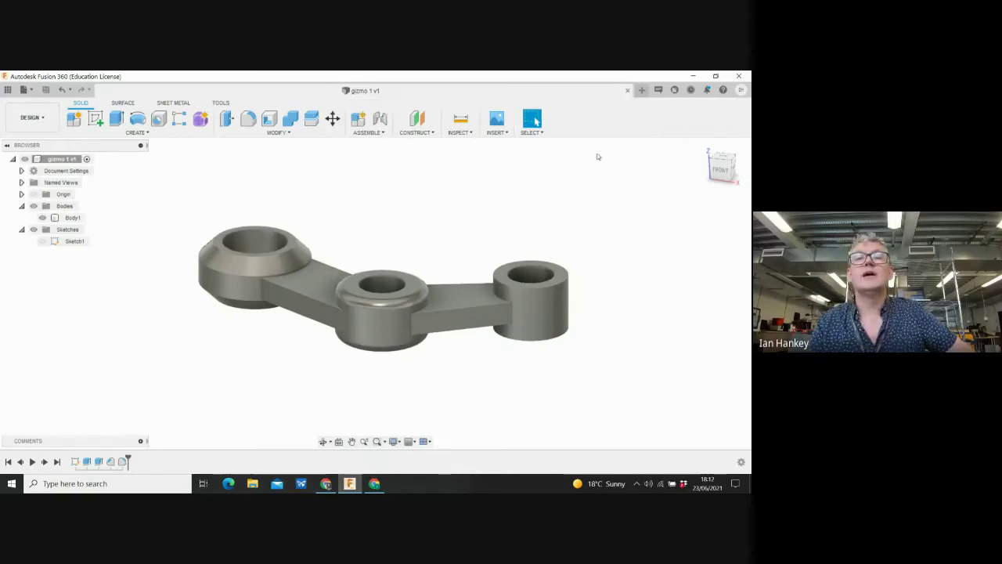
- Open a new untitled design tab beside gizmo 1 and begin a sketch in it
left_click(643, 92)
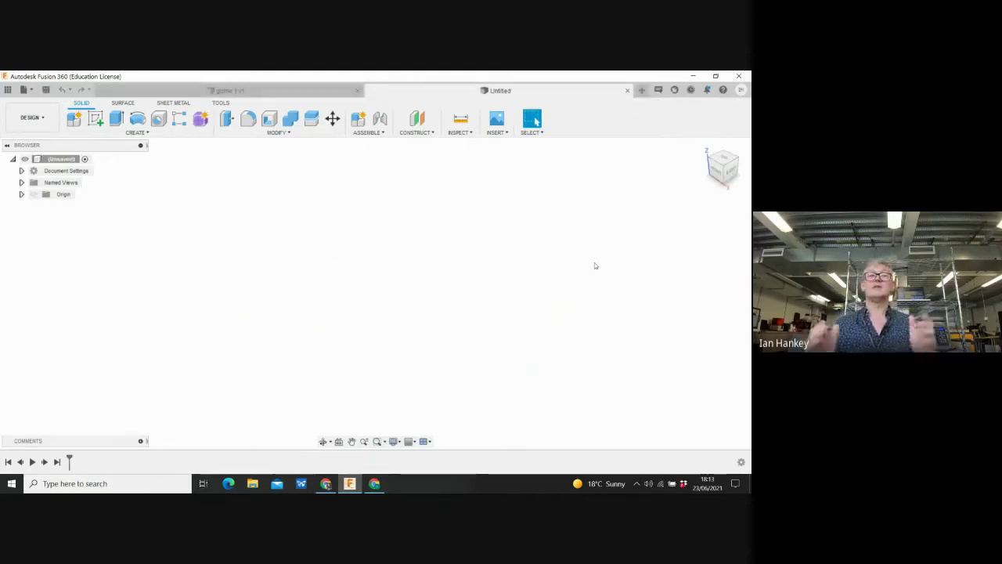
left_click(235, 91)
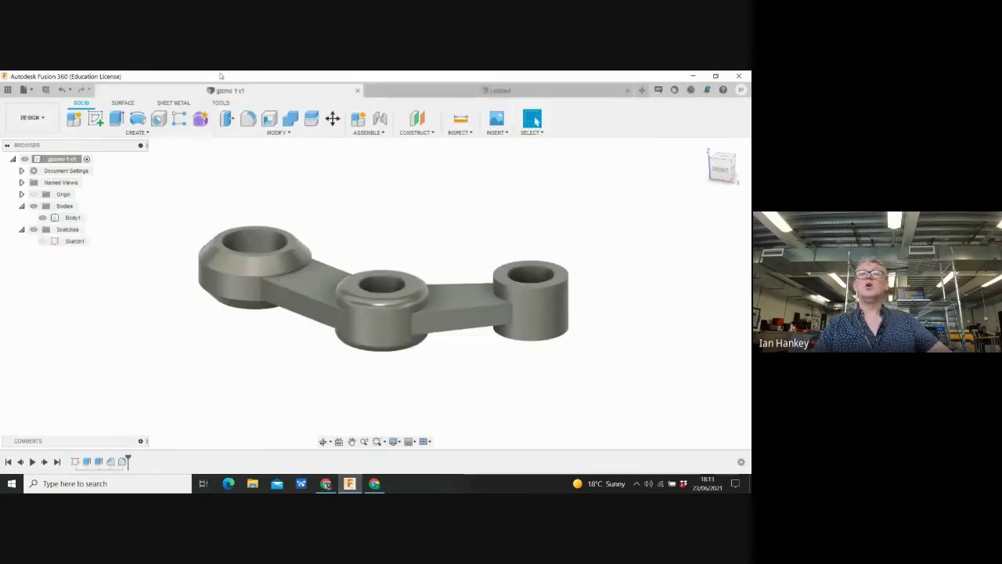
left_click(492, 92)
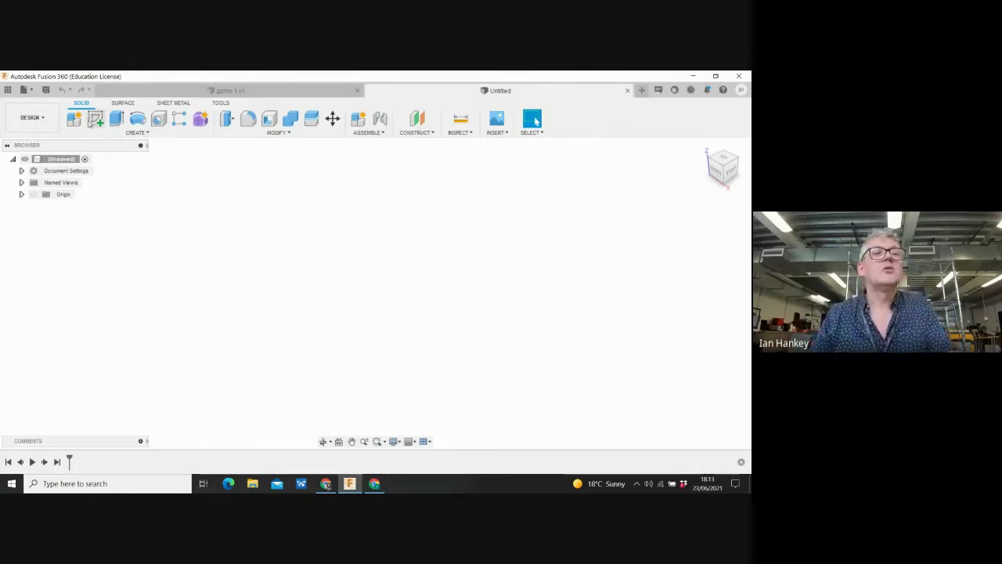
left_click(95, 120)
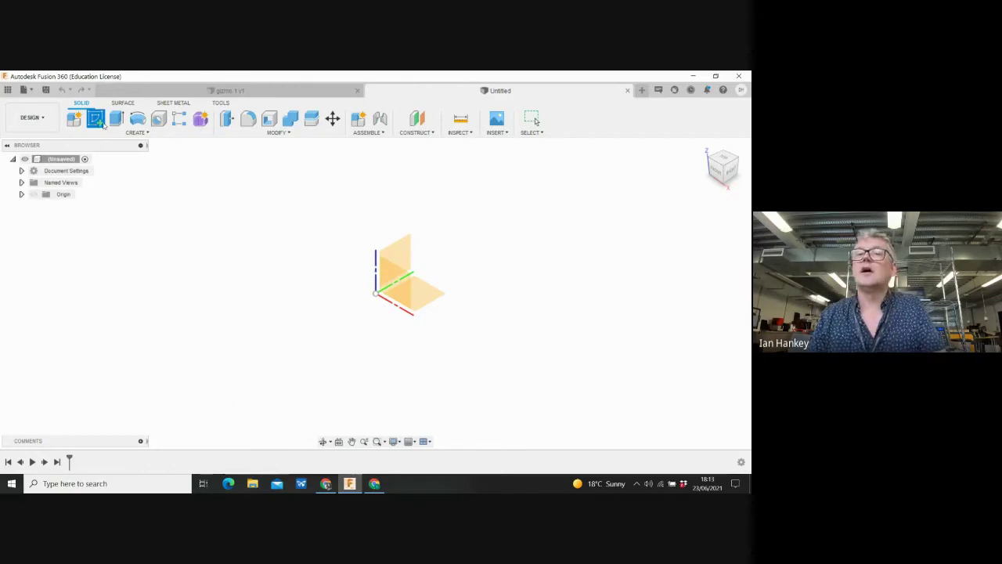
- Switch to the top view and place the new sketch on the XY origin plane
left_click(96, 120)
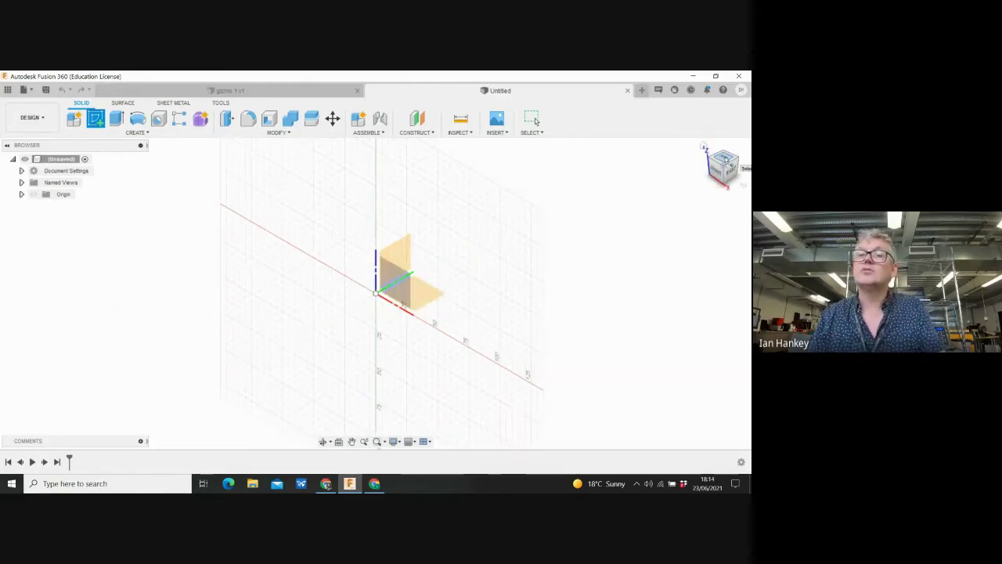
left_click(724, 160)
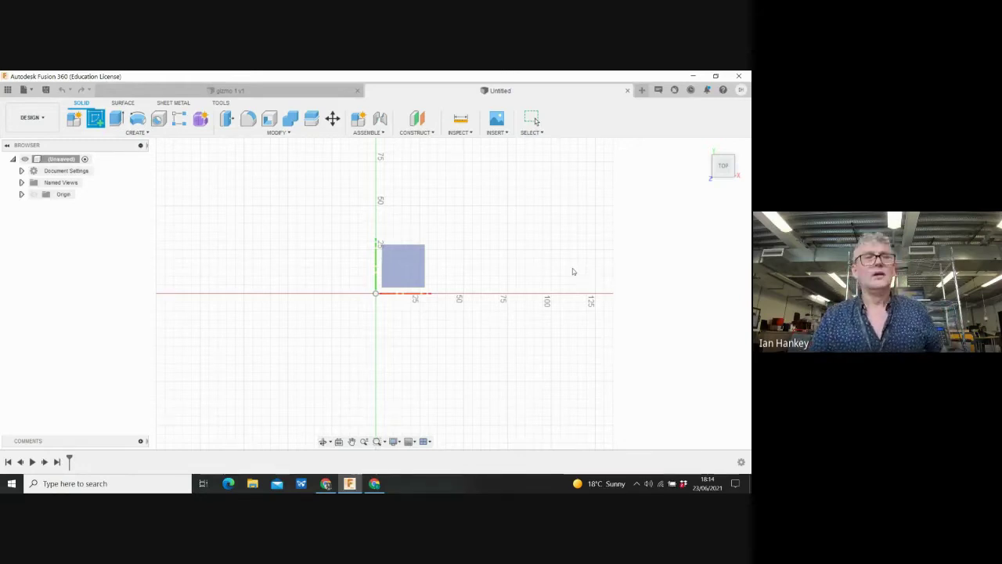
left_click(130, 134)
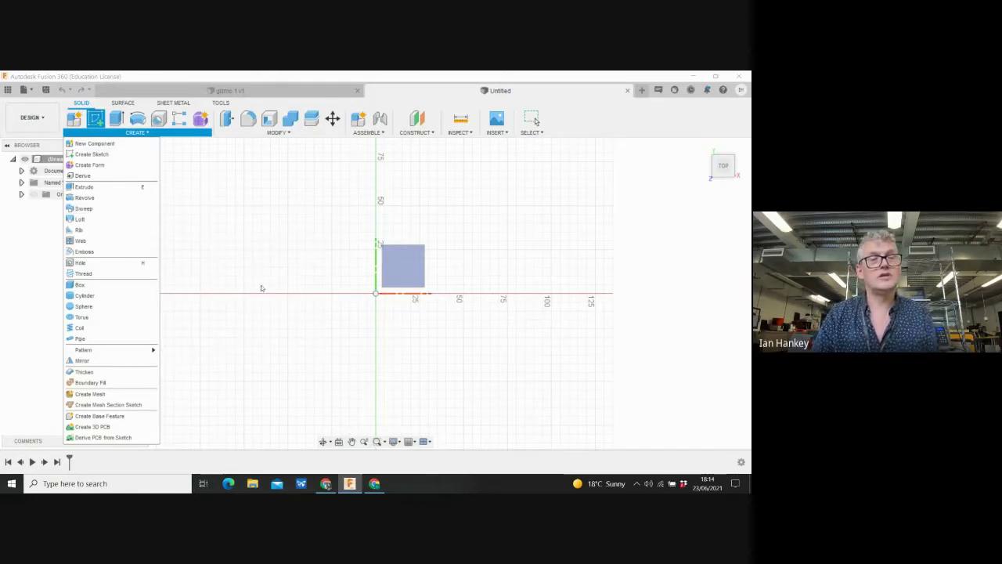
left_click(93, 155)
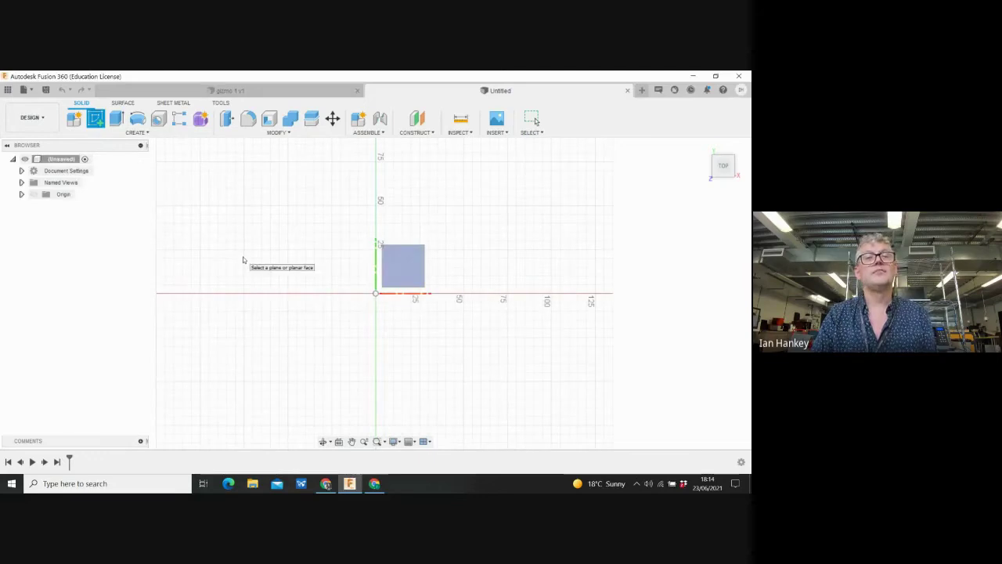
left_click(413, 277)
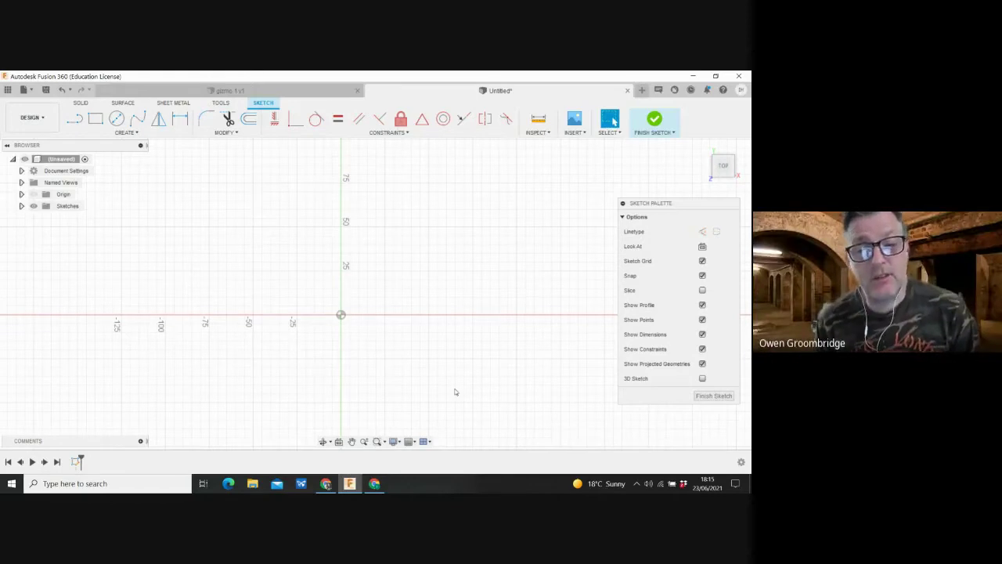
- Turn on visibility of the Origin folder so its planes and axes appear in the sketch
middle_click_drag(349, 347, 363, 330)
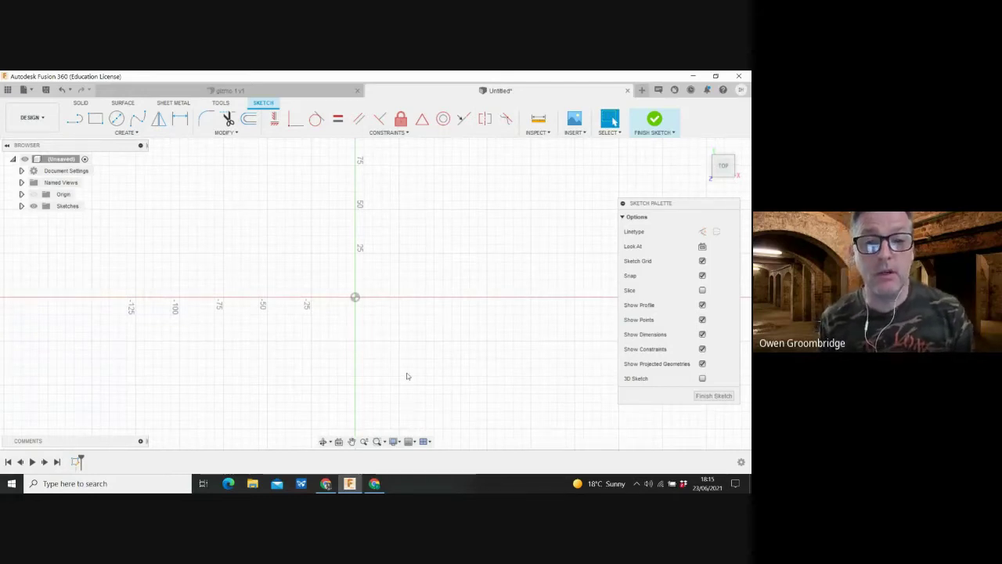
left_click(34, 194)
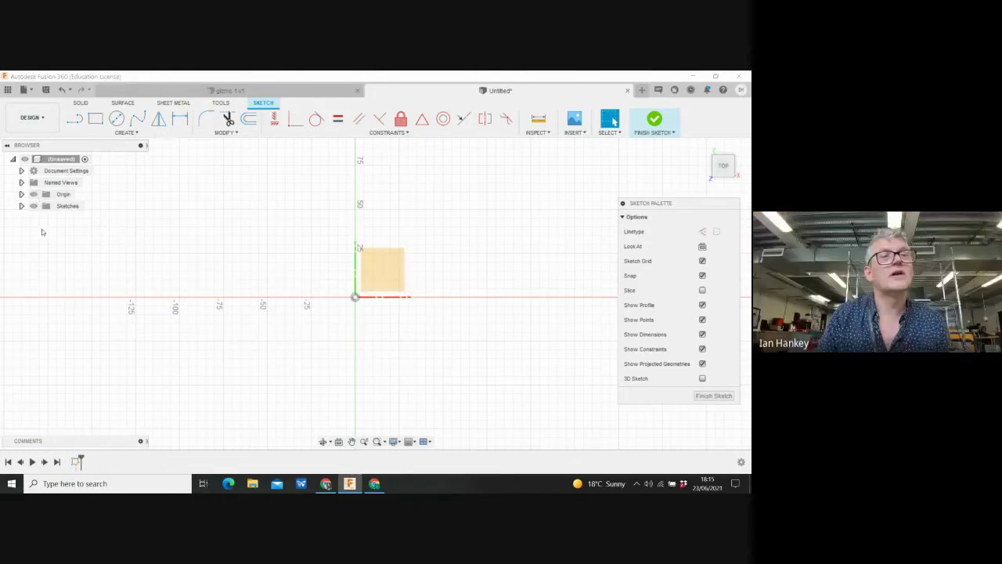
left_click(22, 195)
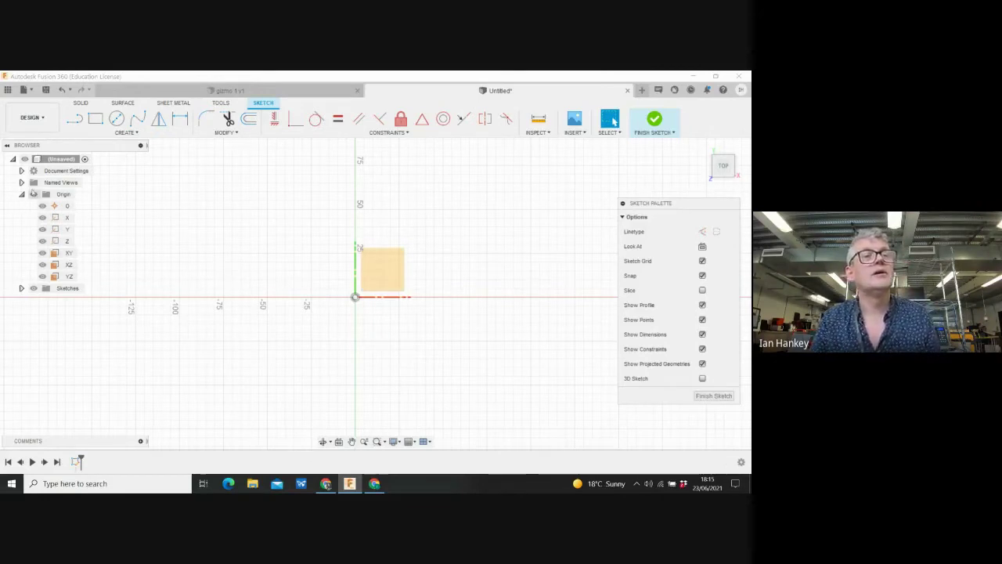
left_click(22, 194)
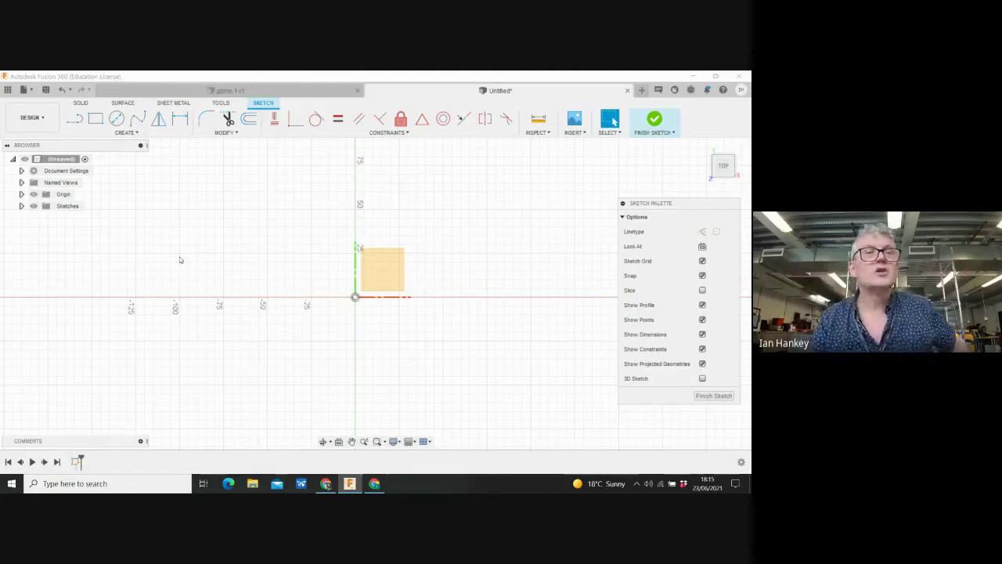
left_click(126, 133)
- Draw a centre rectangle on the origin, 210 mm wide by 60 mm tall
left_click(126, 134)
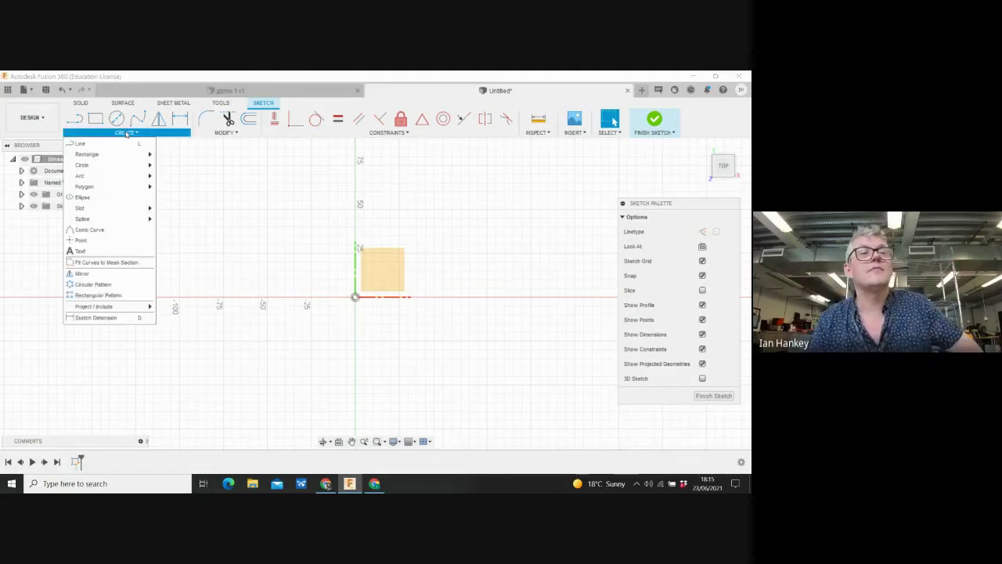
mouse_move(124, 155)
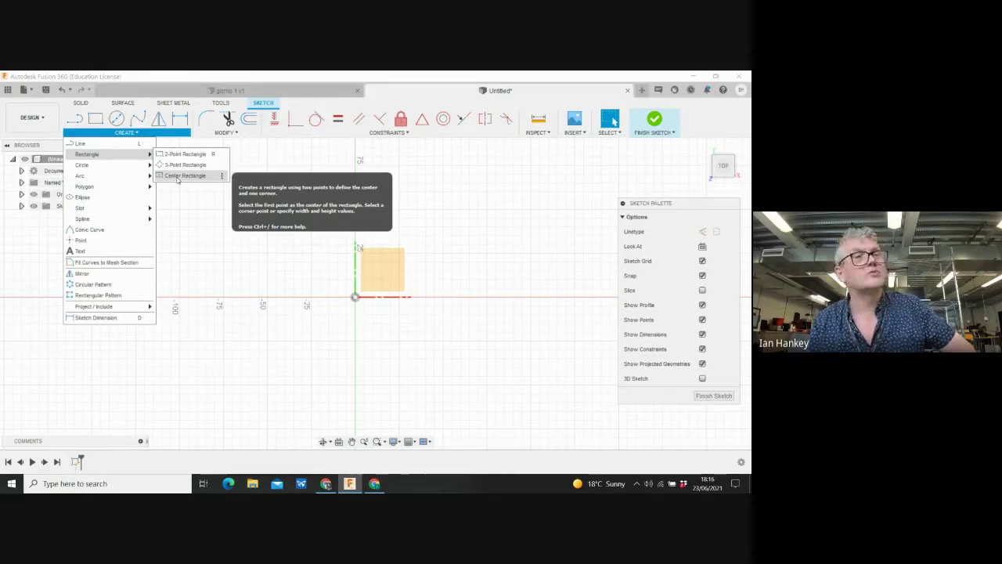
left_click(180, 176)
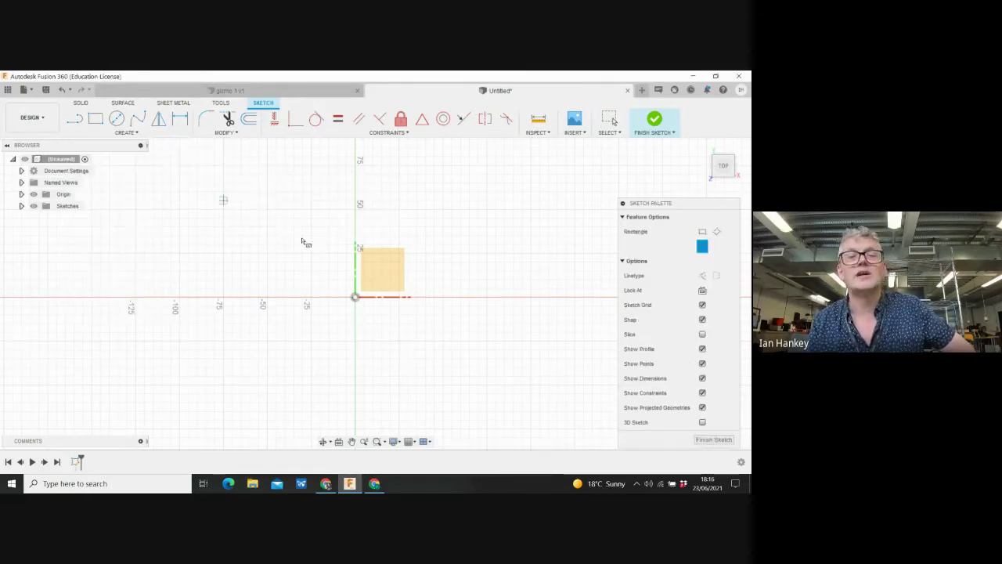
left_click(356, 298)
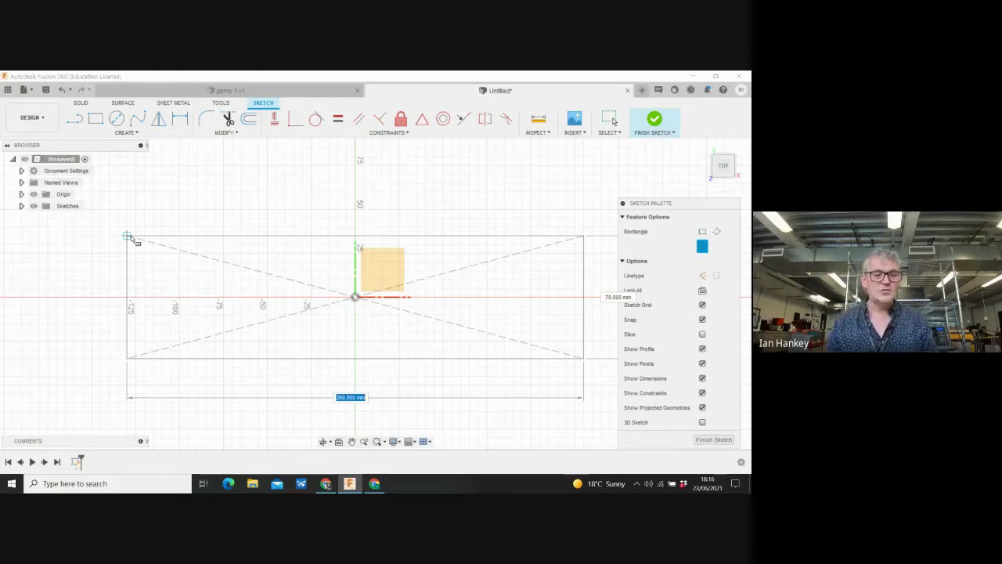
type("218")
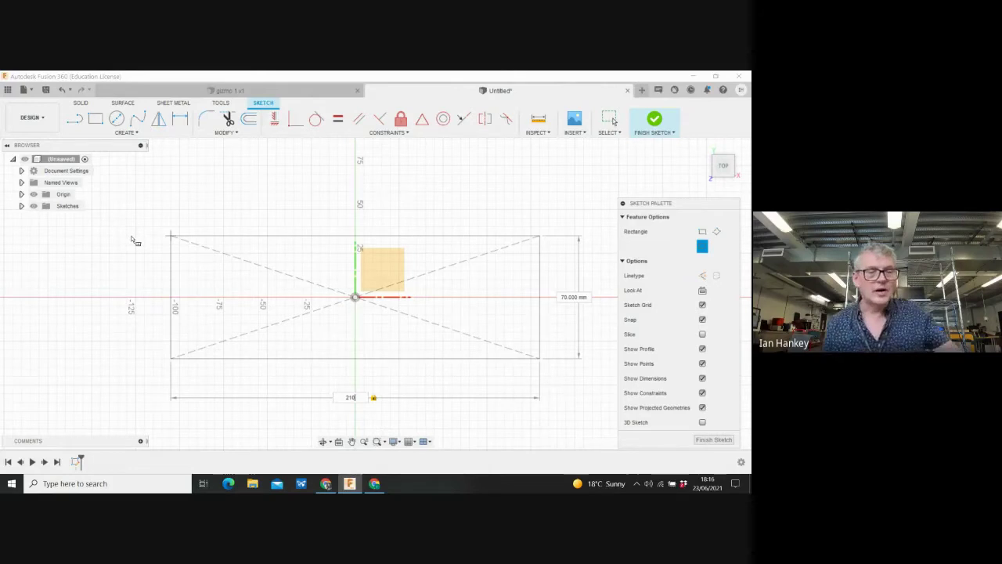
key("Tab")
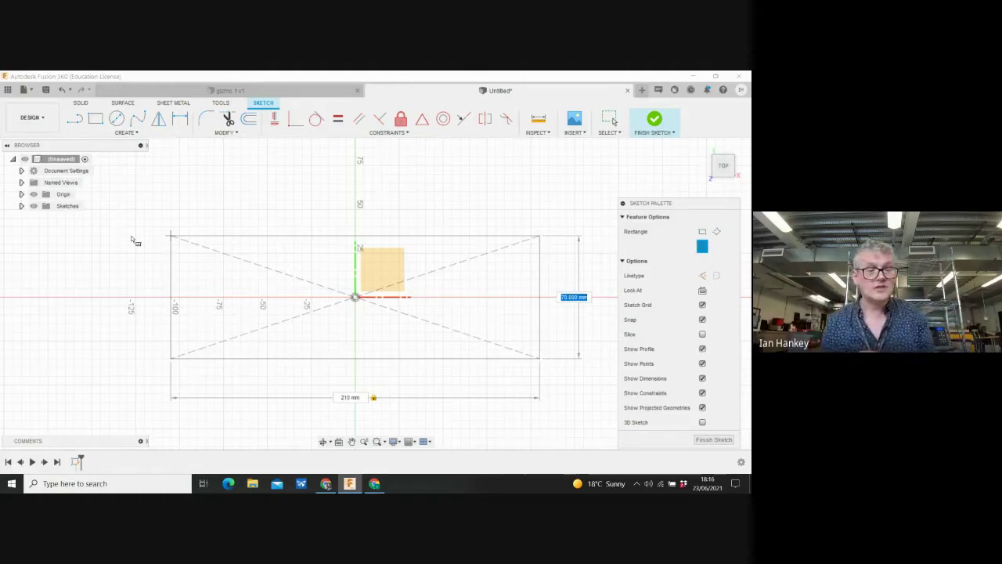
type("80")
key("Tab")
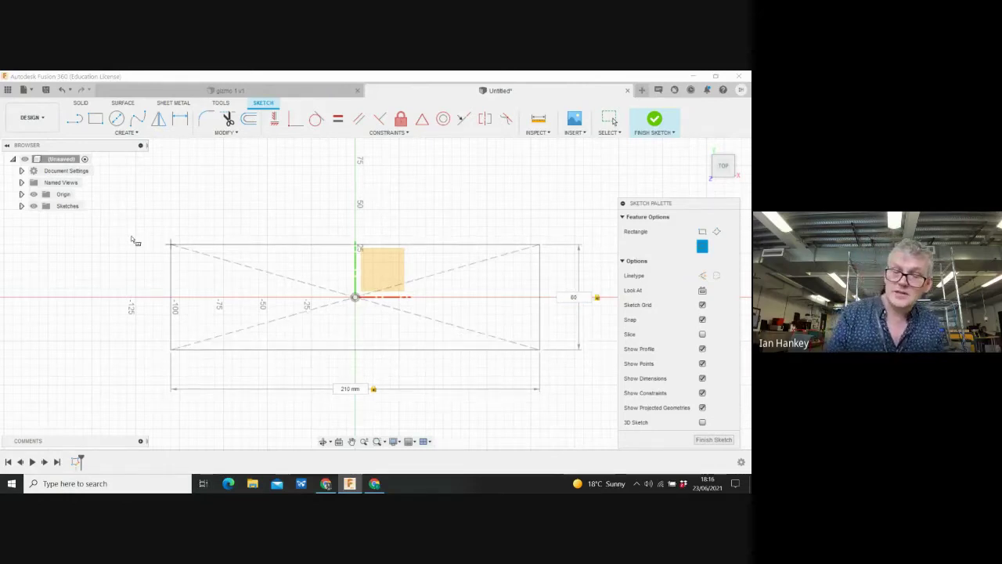
key("Return")
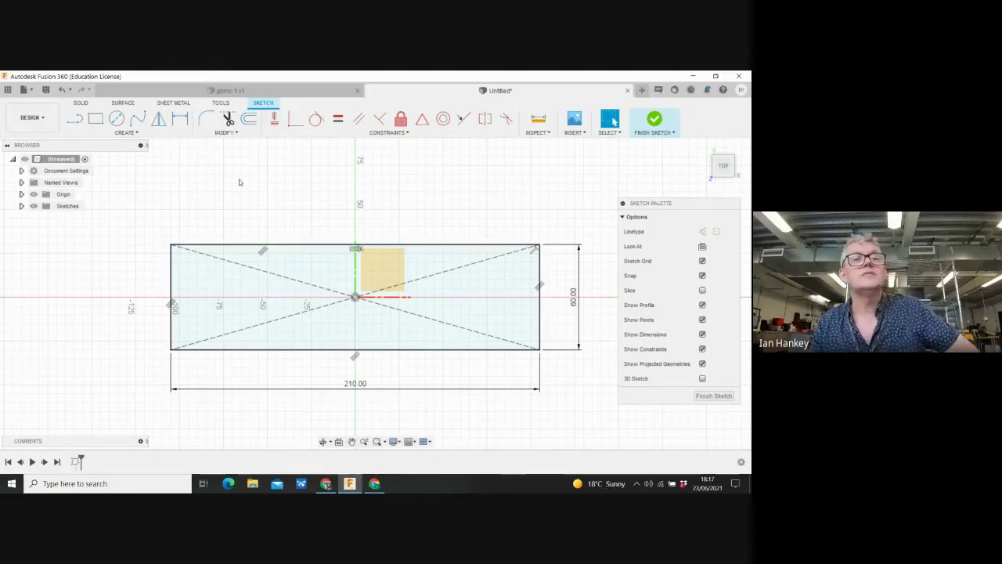
- Place a text frame across the rectangle's middle, showing the default 'Sample Text'
left_click(118, 135)
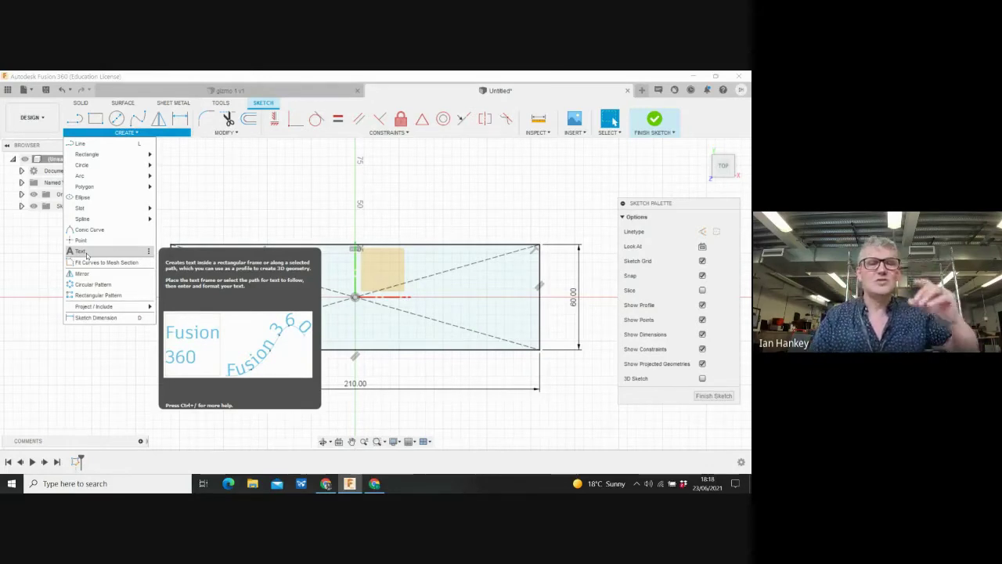
left_click(87, 254)
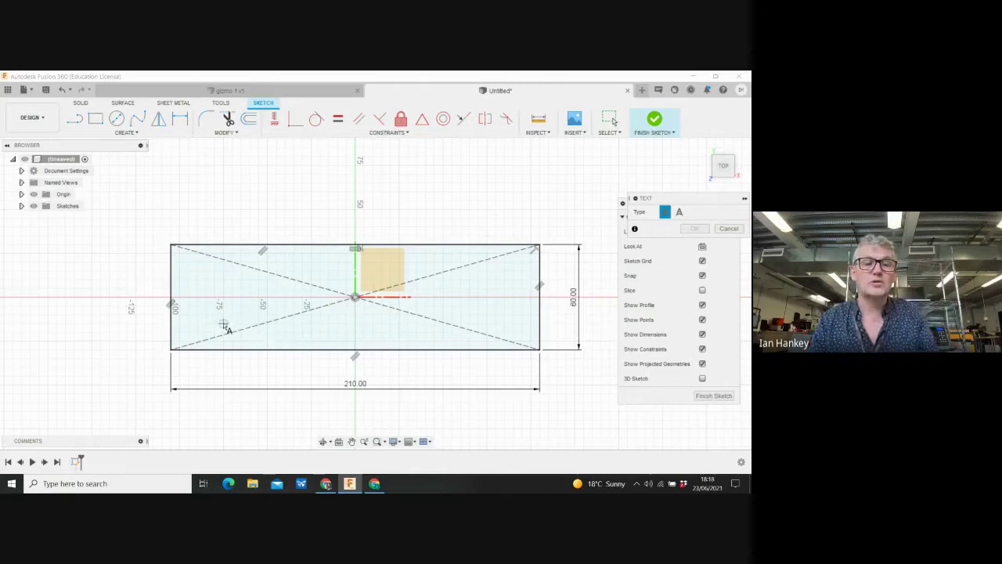
left_click(224, 322)
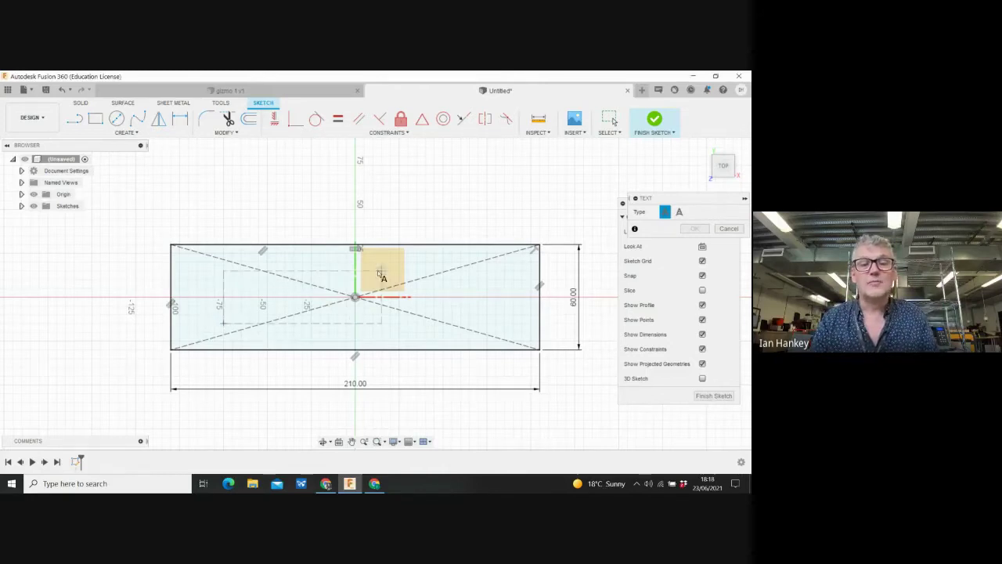
left_click(496, 271)
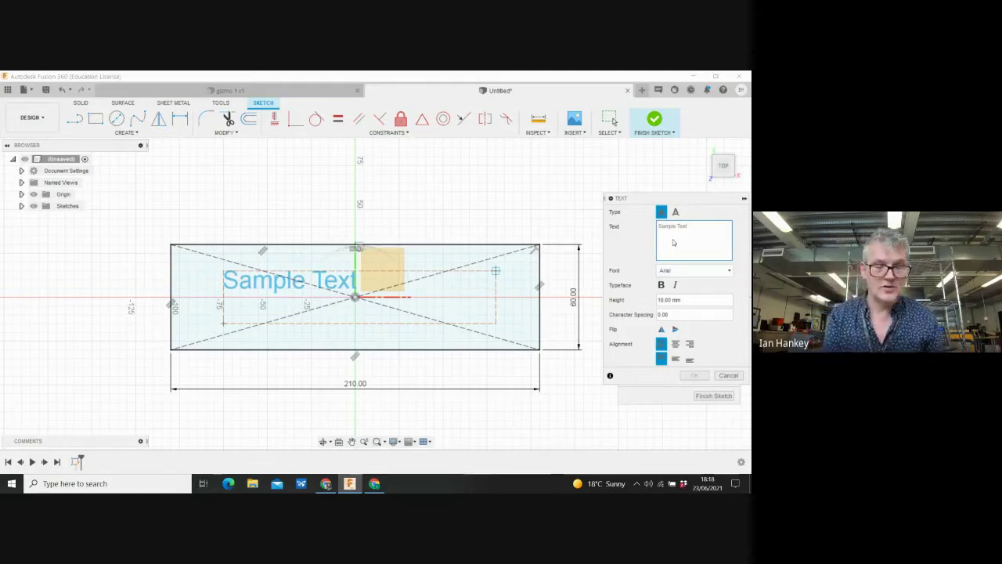
- Replace the placeholder with the person's full name and leave the font as Arial
type("Ian")
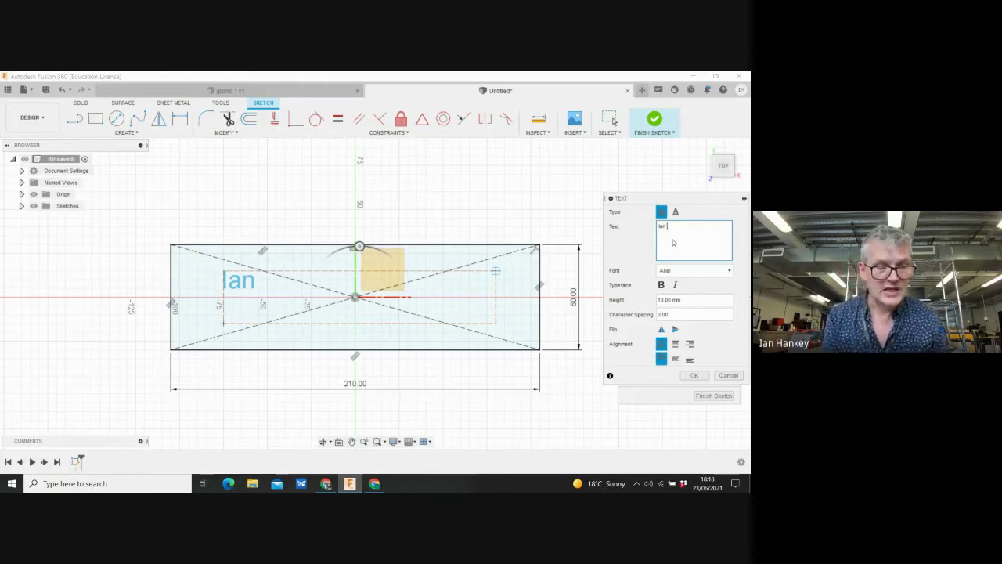
type(" Hank")
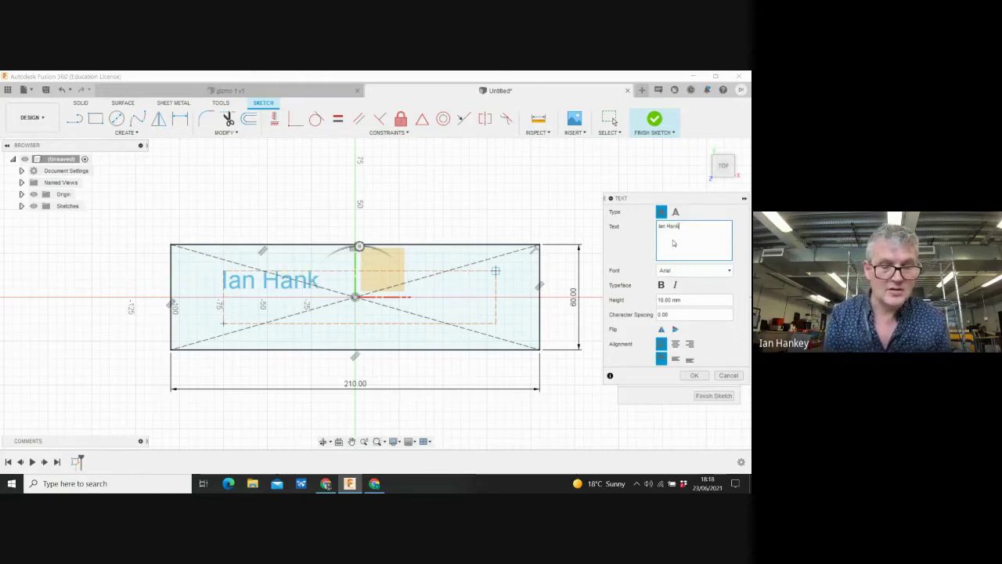
type("ey")
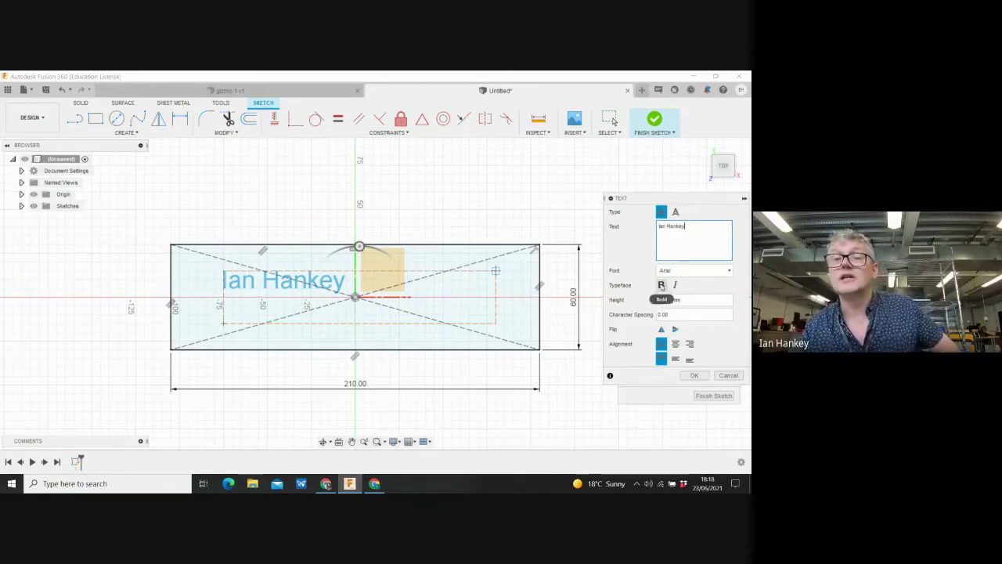
left_click(729, 272)
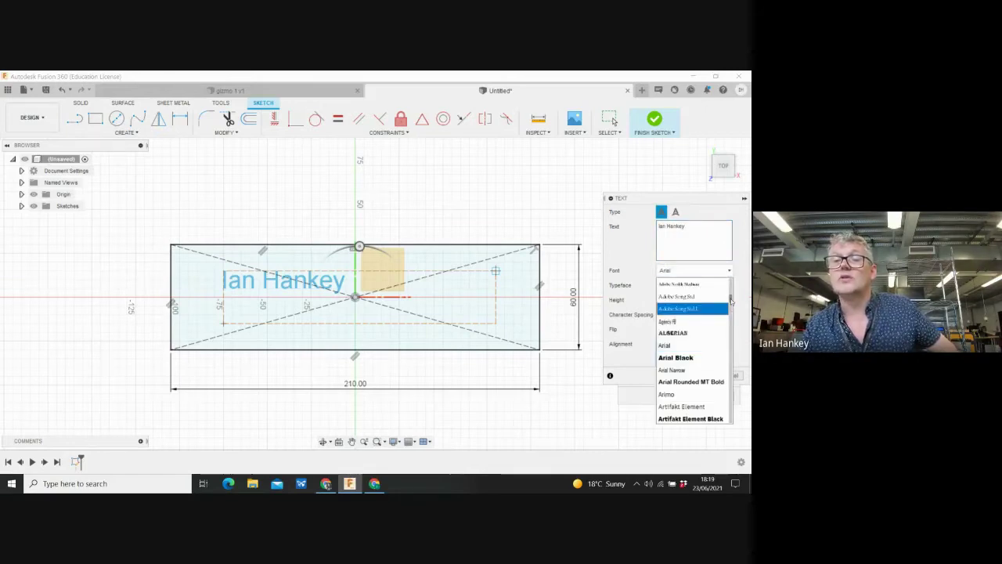
scroll(730, 305, "down", 5)
scroll(730, 306, "down", 8)
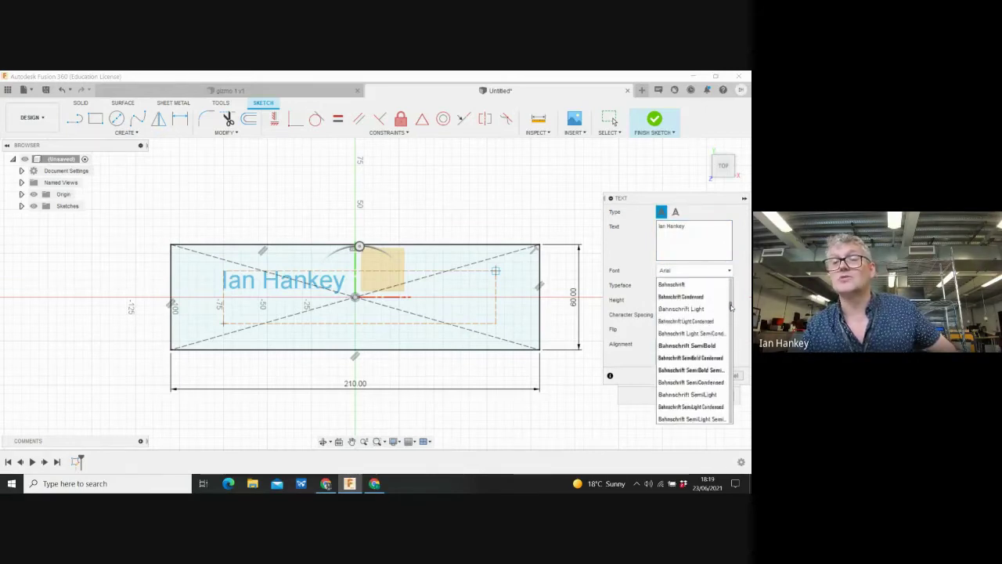
scroll(731, 312, "down", 1)
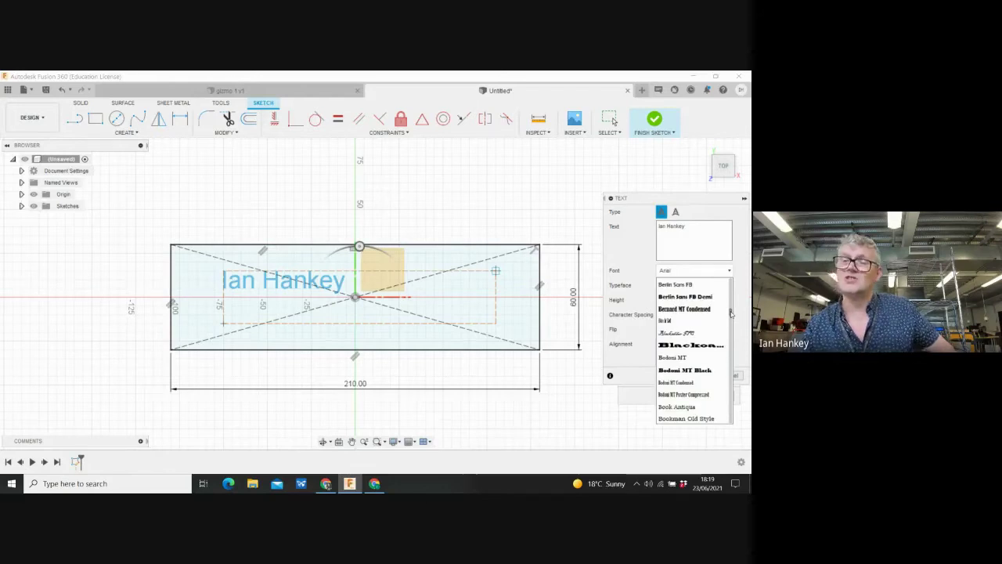
scroll(731, 312, "down", 3)
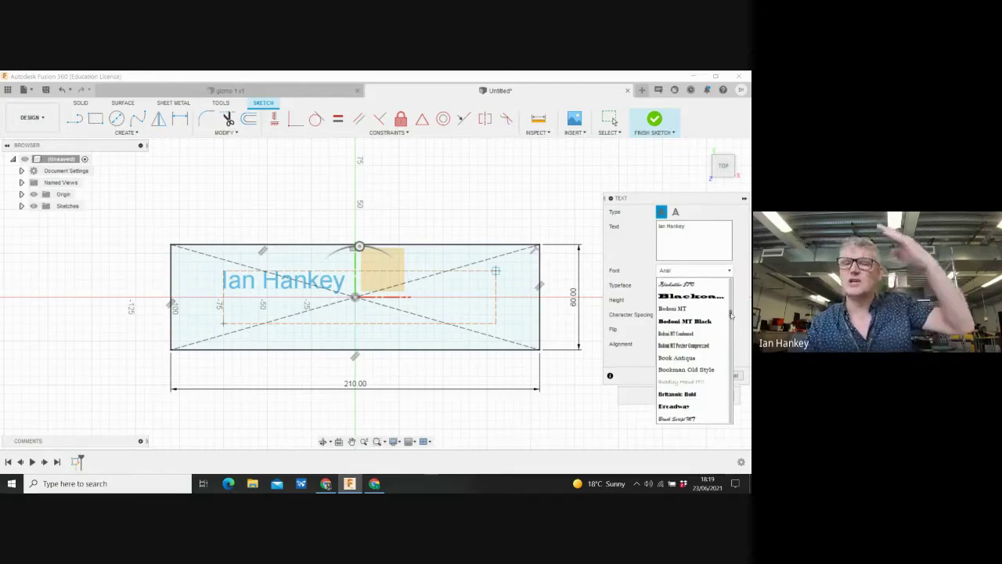
scroll(731, 306, "down", 10)
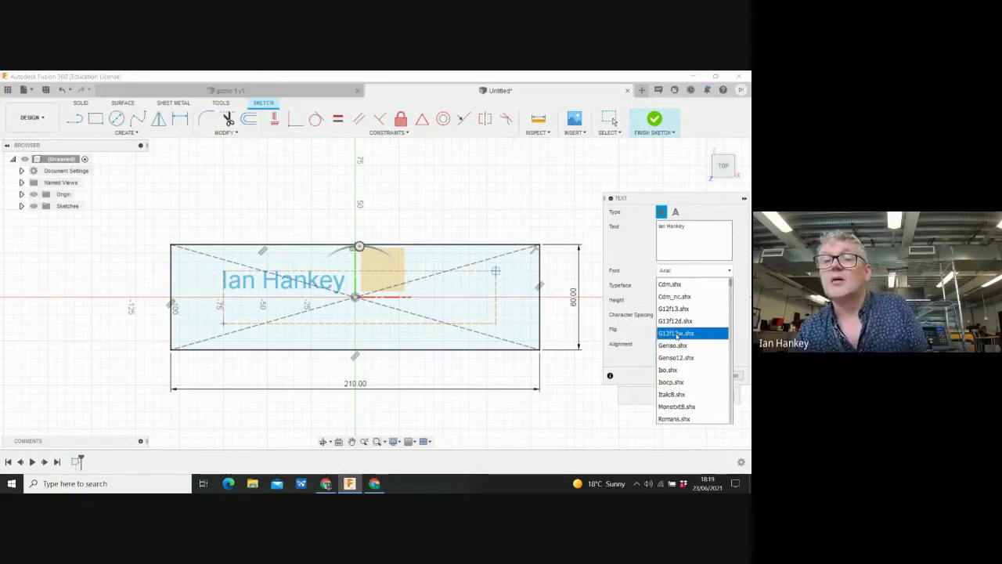
left_click(678, 271)
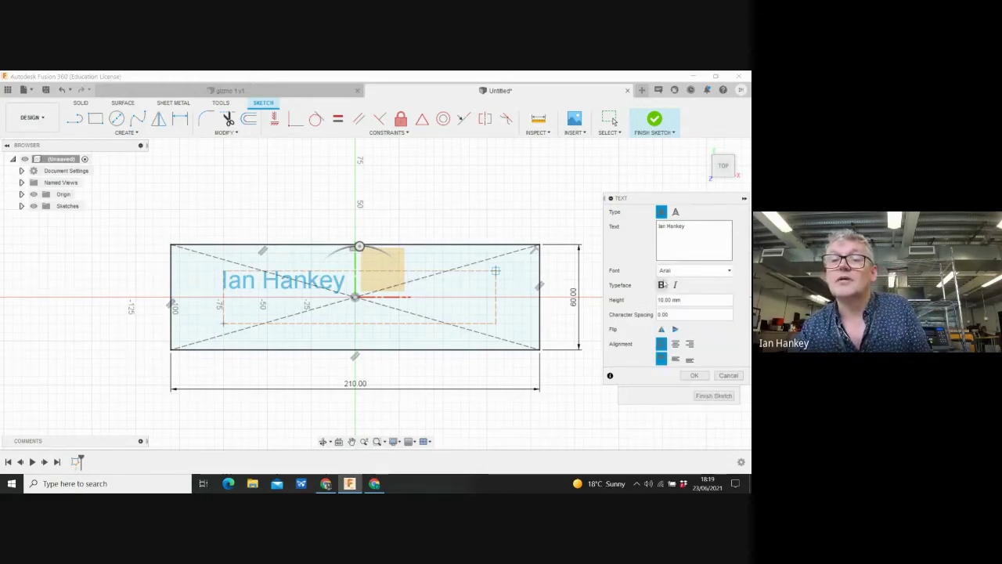
- Make the name text bold with a 20 mm height
left_click(661, 285)
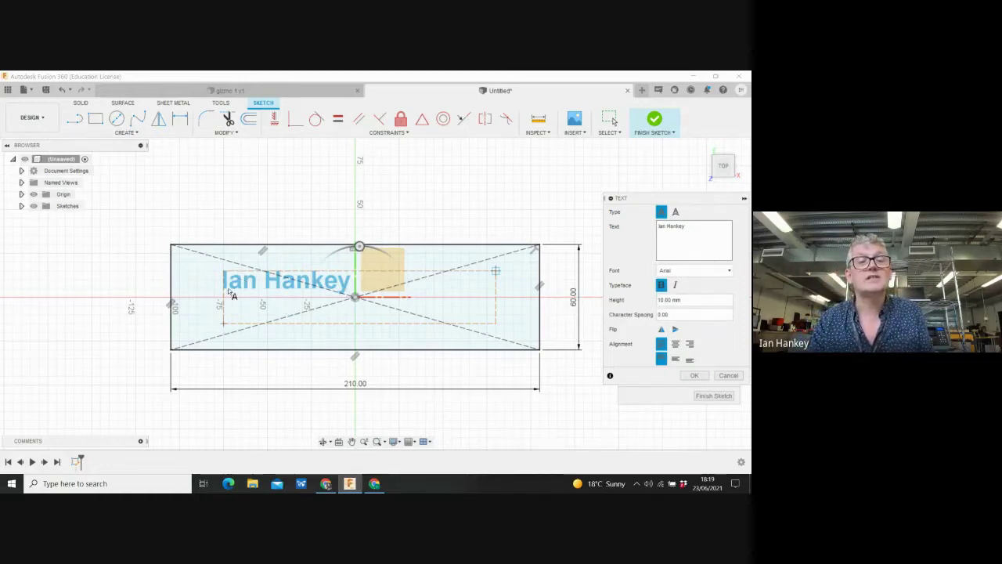
double_click(664, 300)
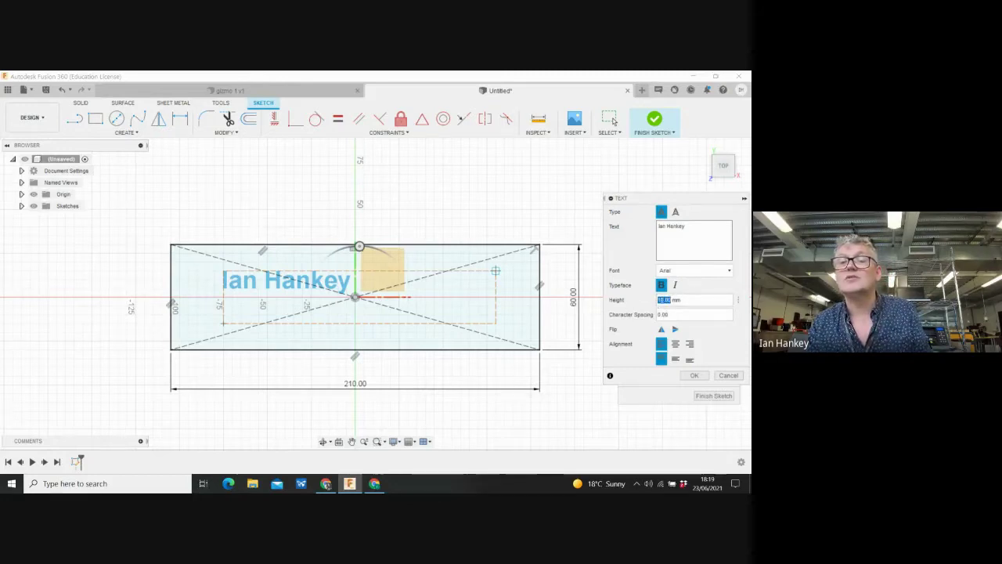
type("3")
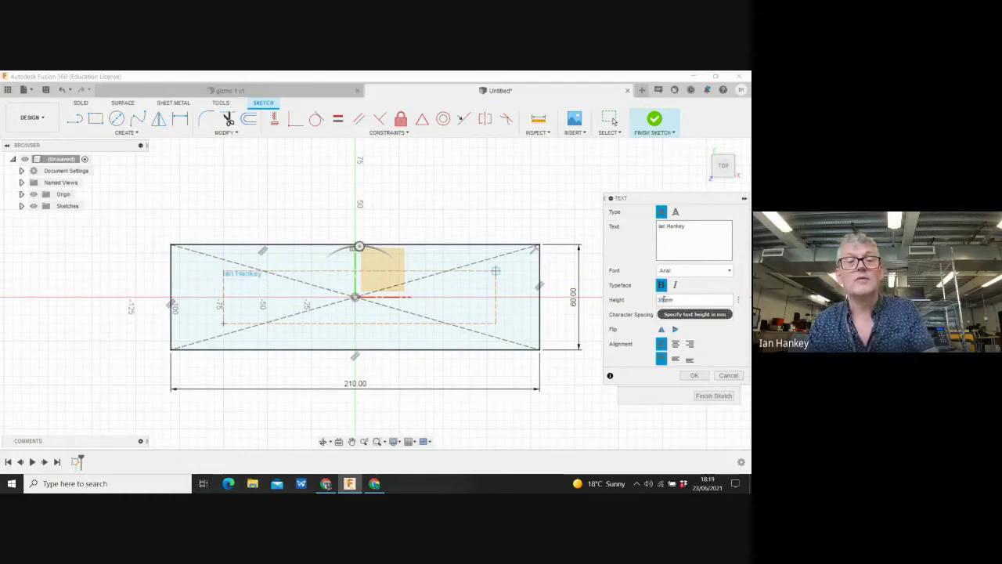
type("0")
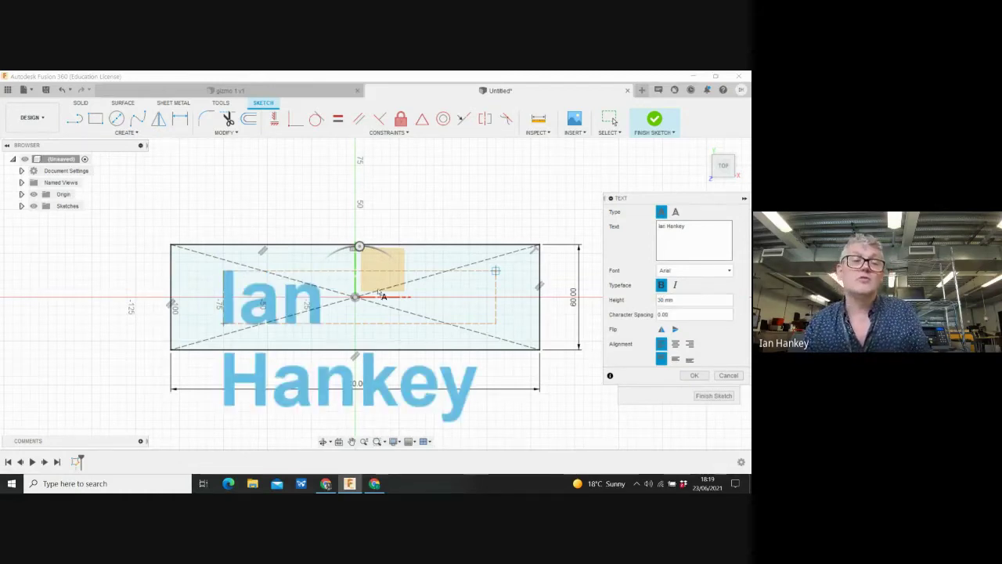
double_click(662, 299)
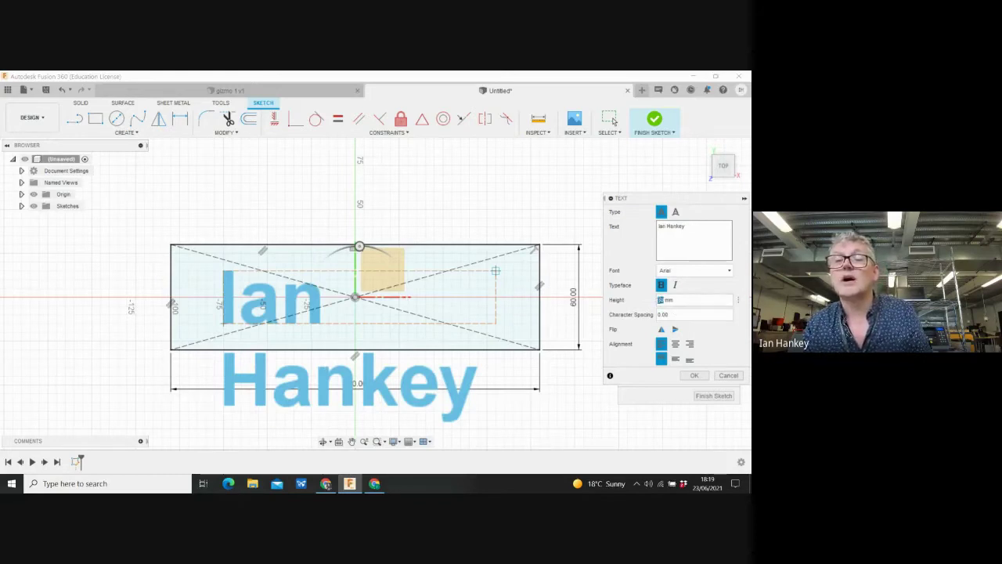
type("25")
double_click(664, 300)
type("2")
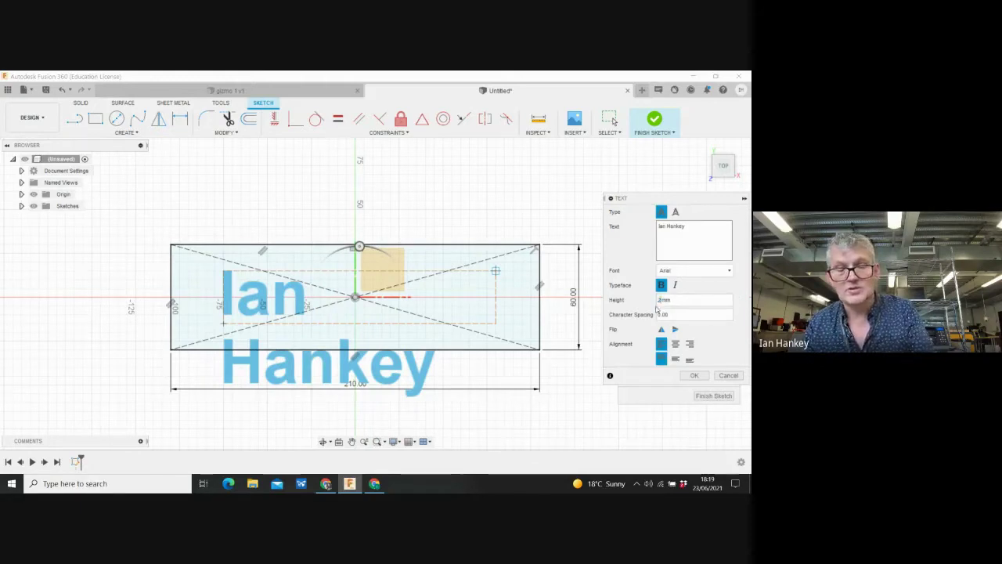
type("0")
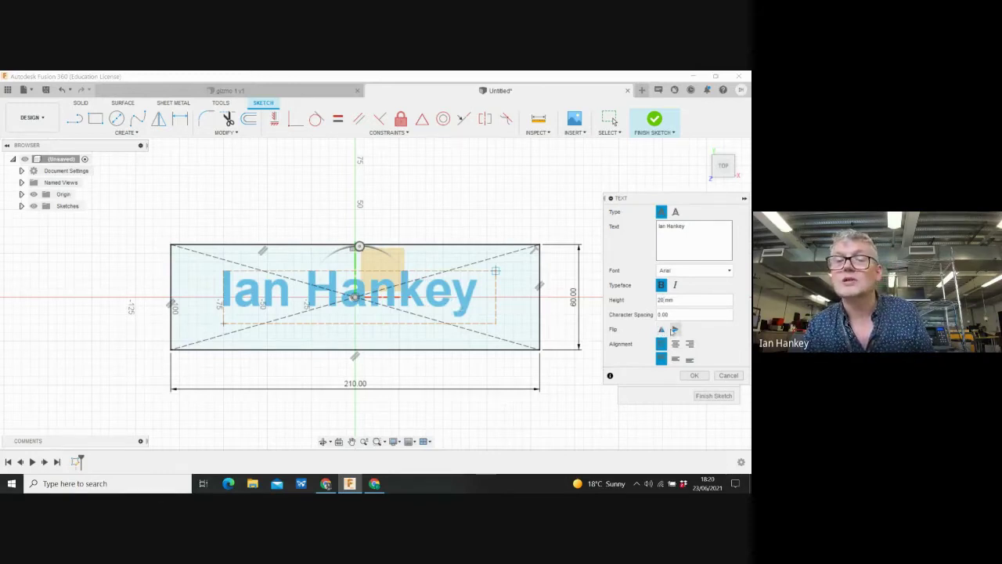
- Centre the text horizontally and vertically in its frame and commit it
left_click(676, 329)
left_click(676, 330)
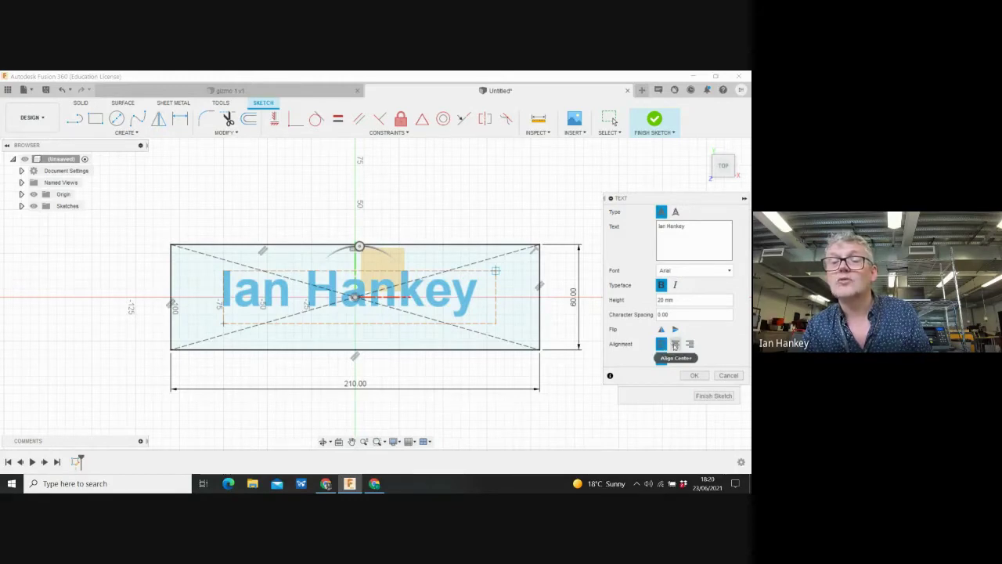
left_click(676, 344)
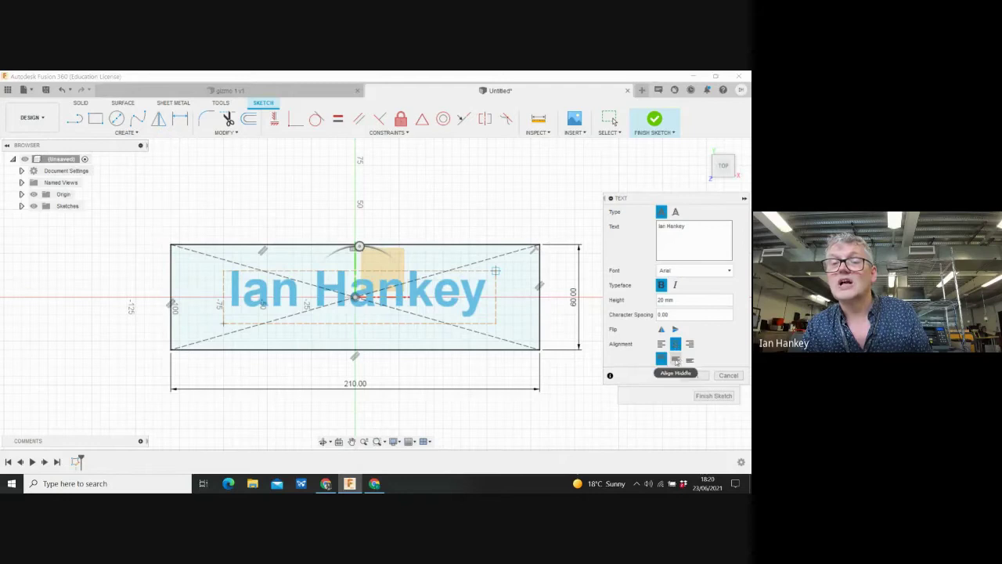
left_click(675, 360)
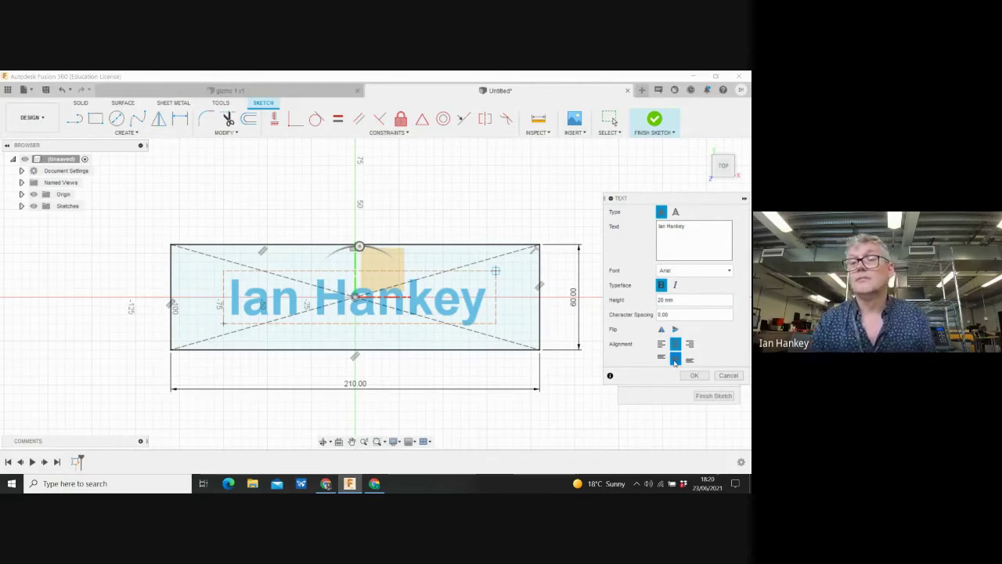
left_click(693, 376)
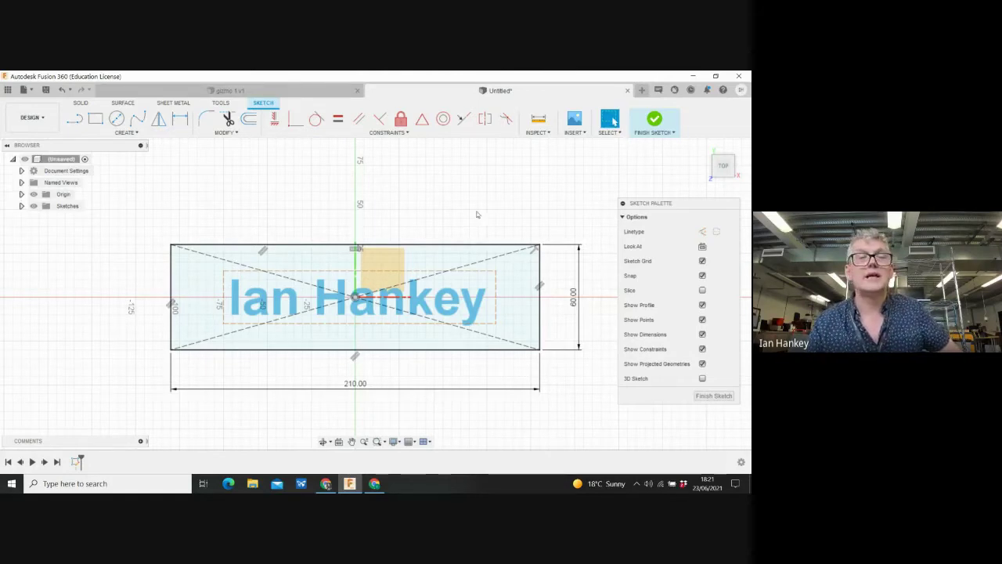
left_click(235, 287)
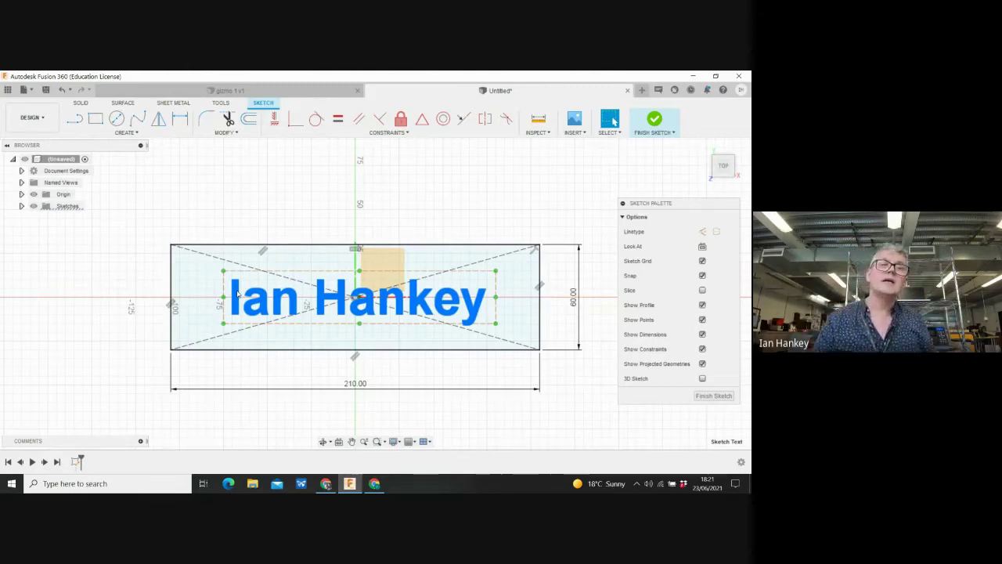
- Apply Explode Text to the name lettering from its right-click menu
right_click(238, 293)
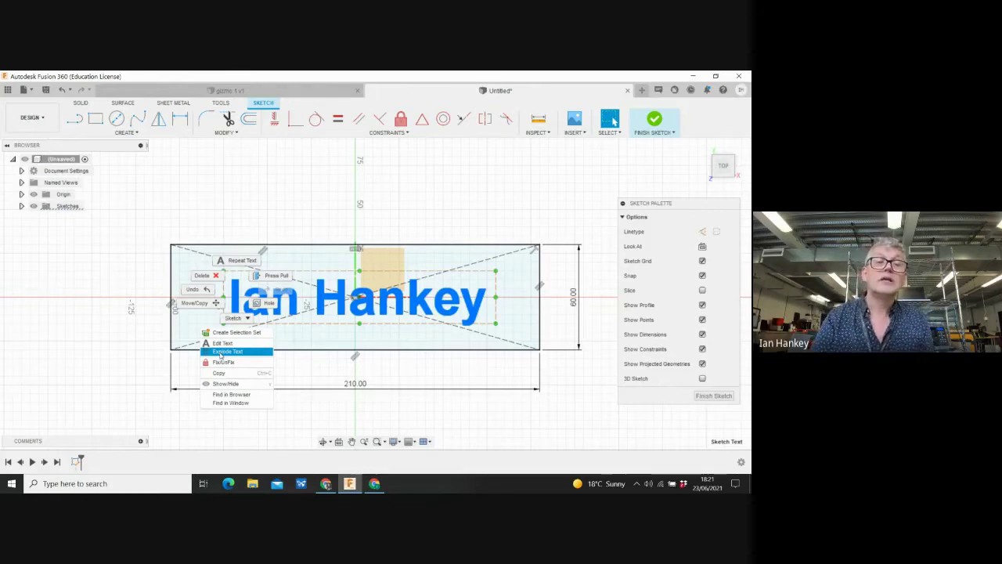
left_click(220, 352)
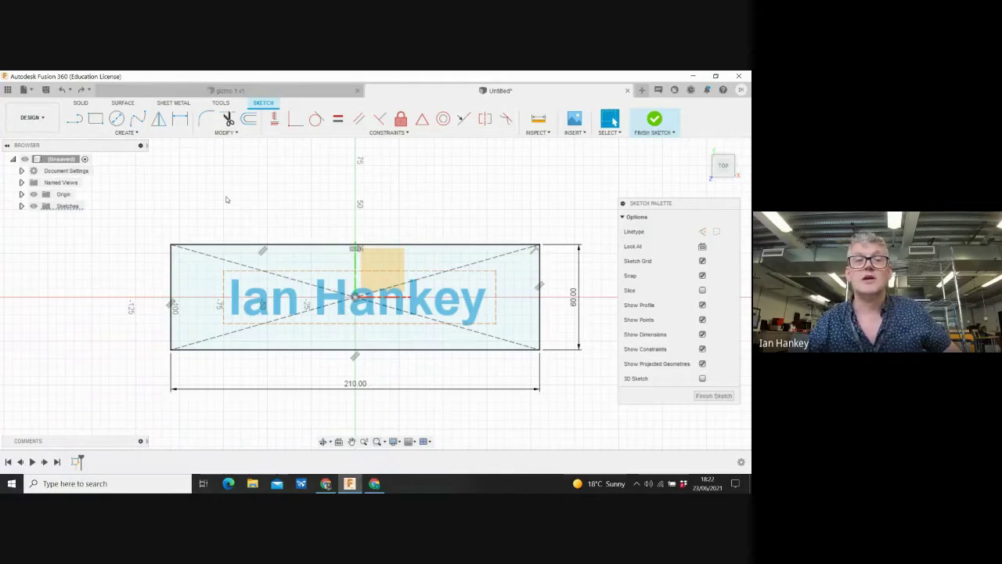
left_click(123, 133)
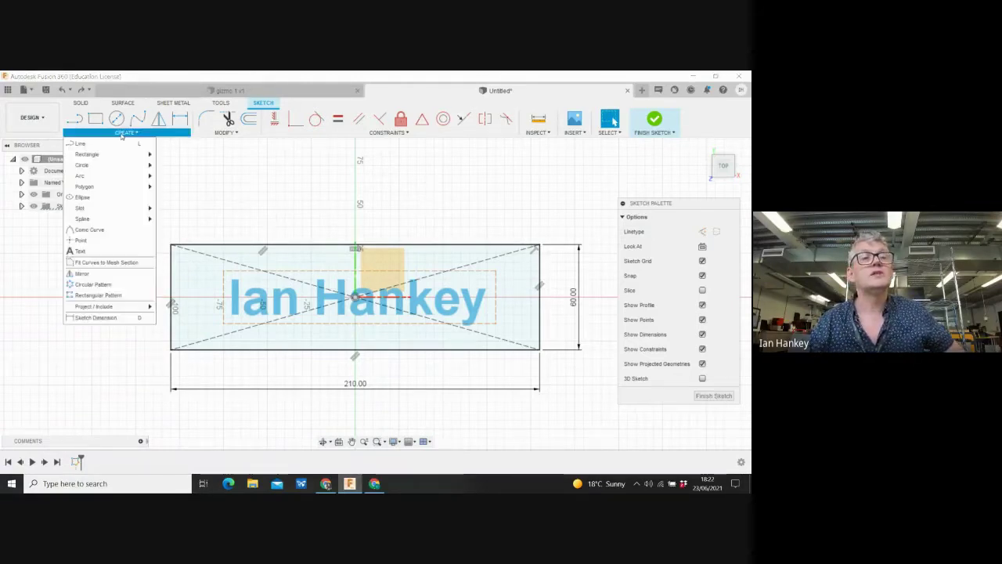
left_click(79, 250)
left_click(275, 201)
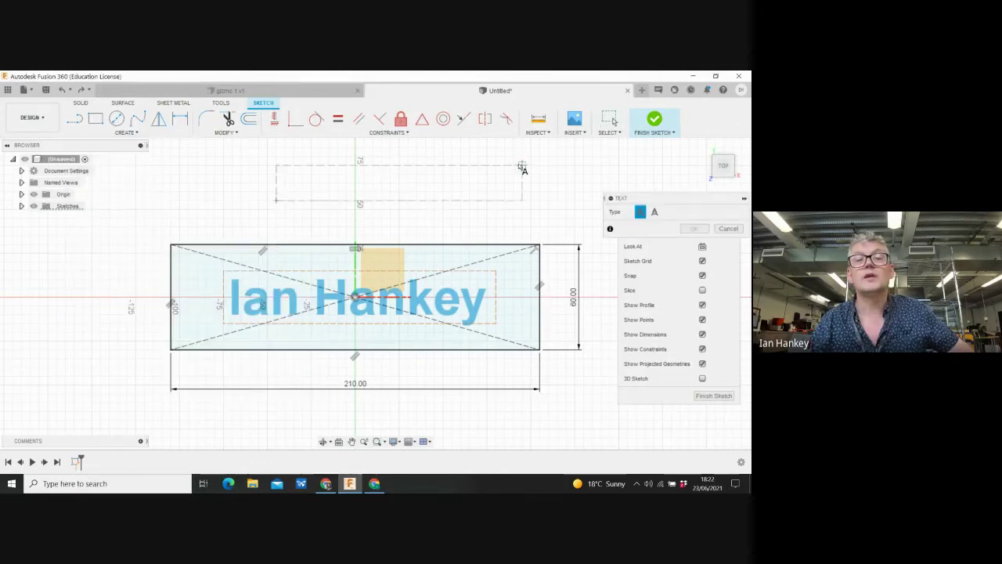
left_click(470, 157)
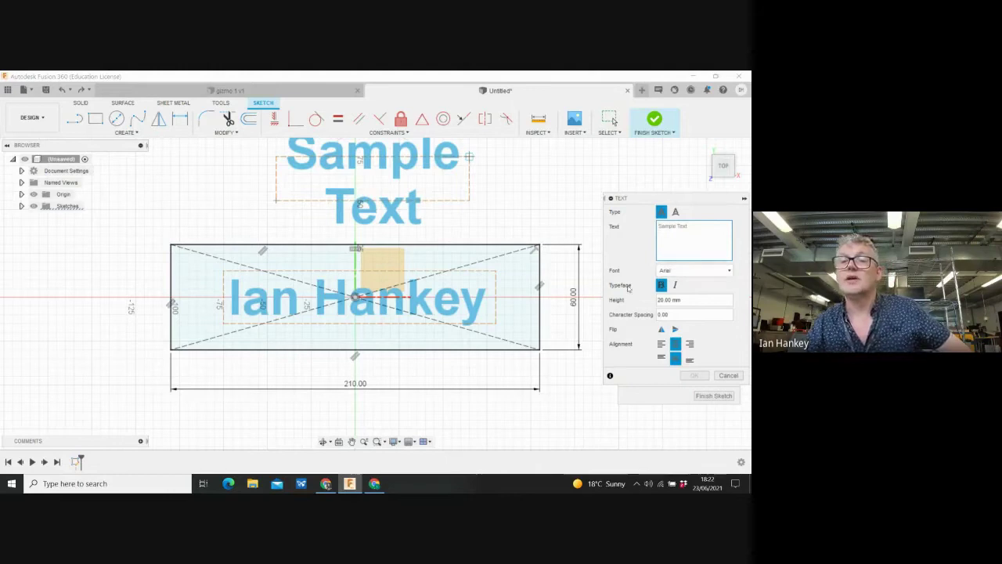
double_click(671, 300)
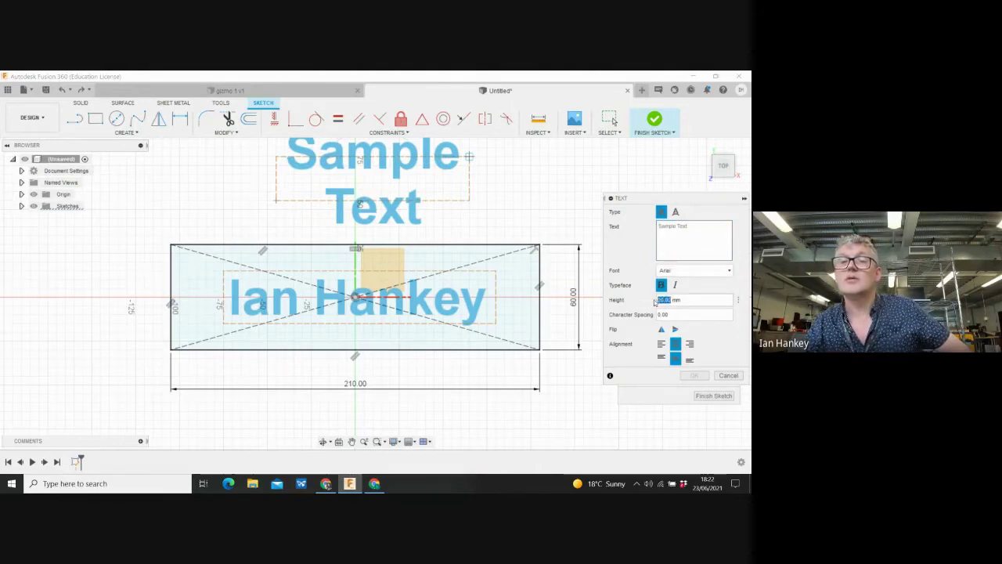
type("10")
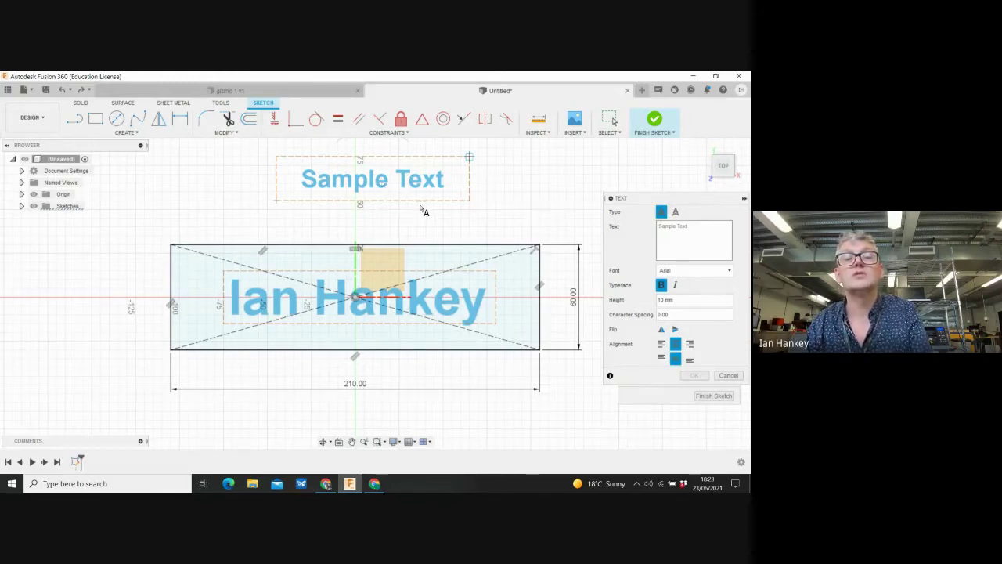
left_click(727, 375)
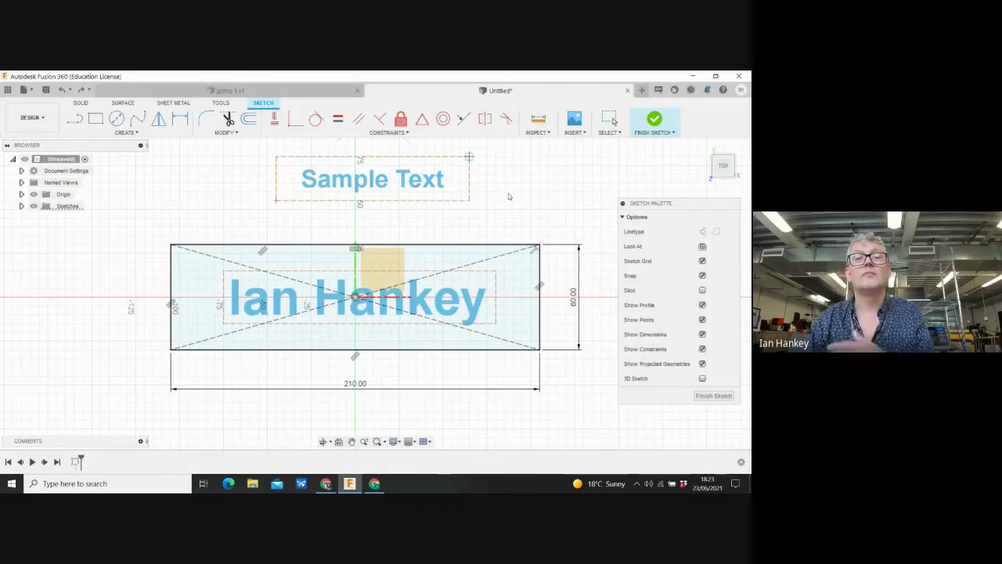
left_click(118, 133)
- Add bold 20 mm Arial text of the first name in lowercase above the plate
left_click(80, 251)
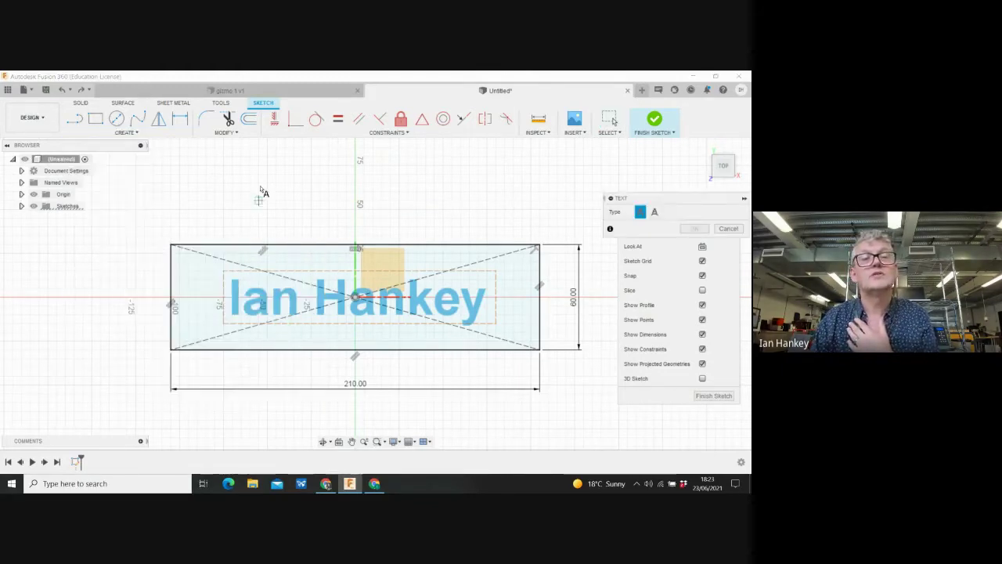
left_click(259, 174)
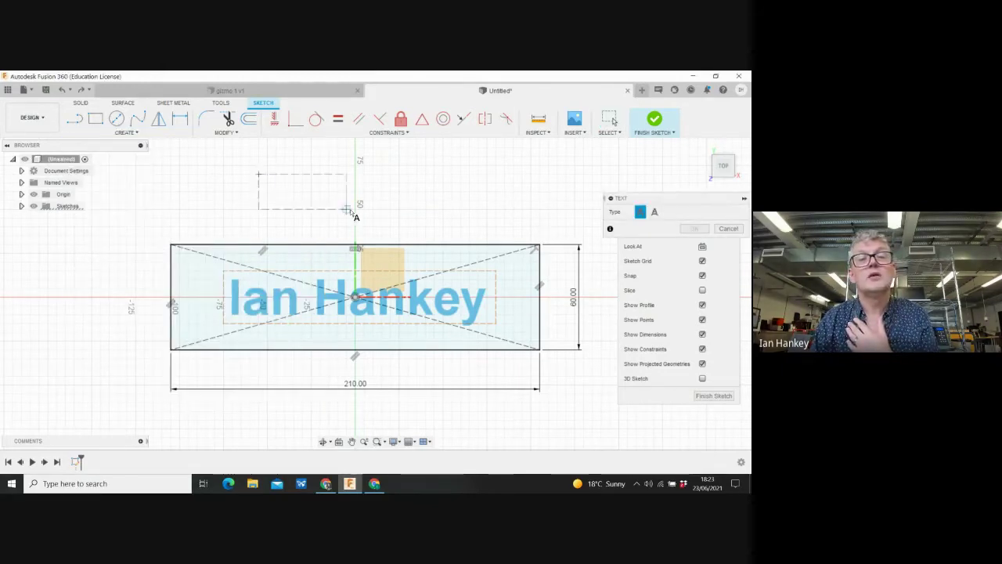
left_click(459, 210)
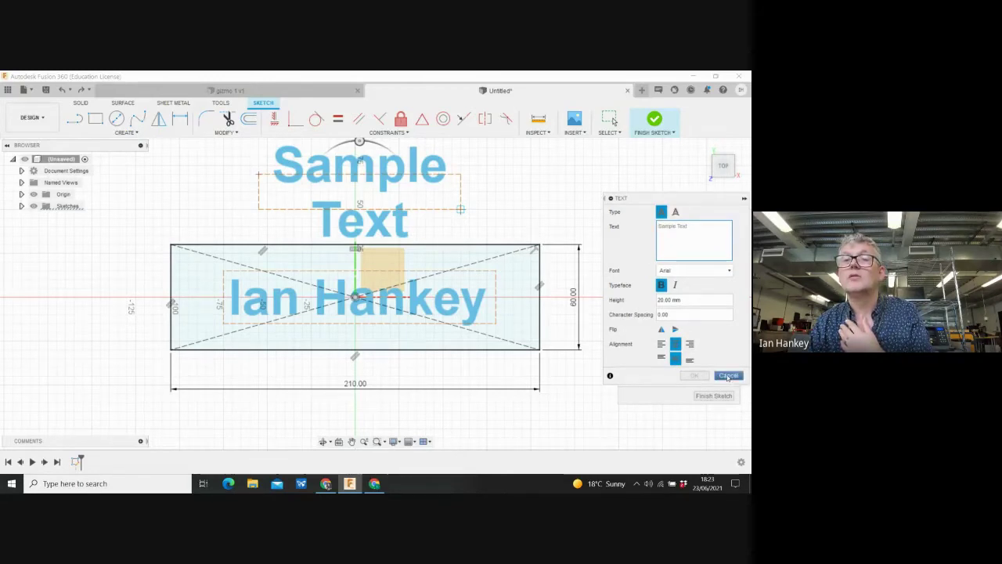
left_click(668, 229)
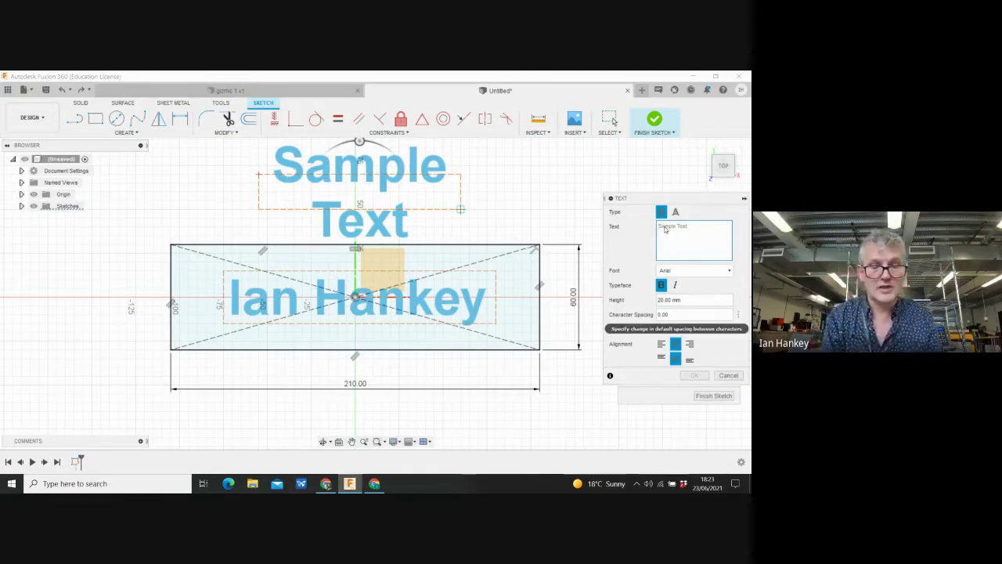
type("ian")
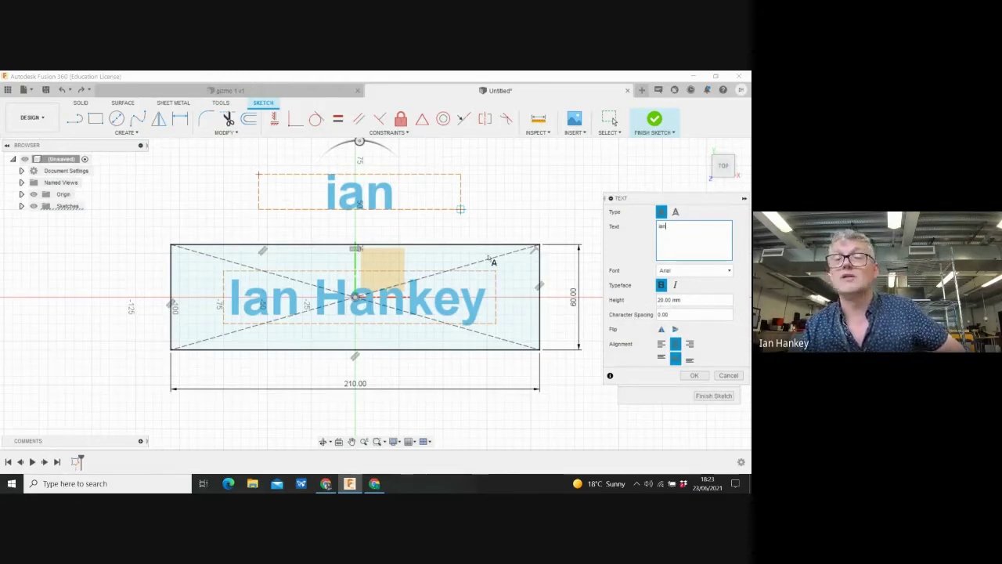
left_click(661, 286)
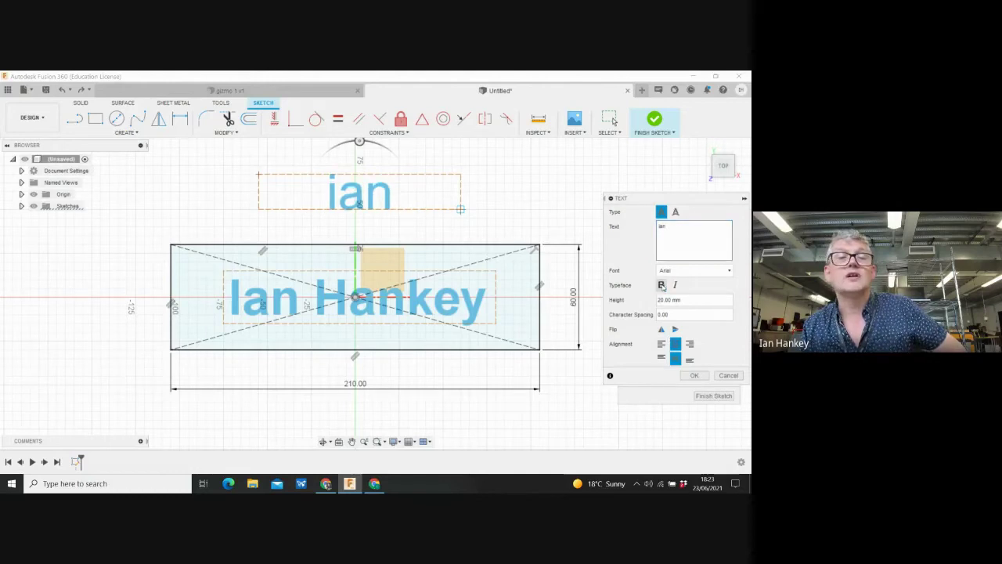
left_click(662, 285)
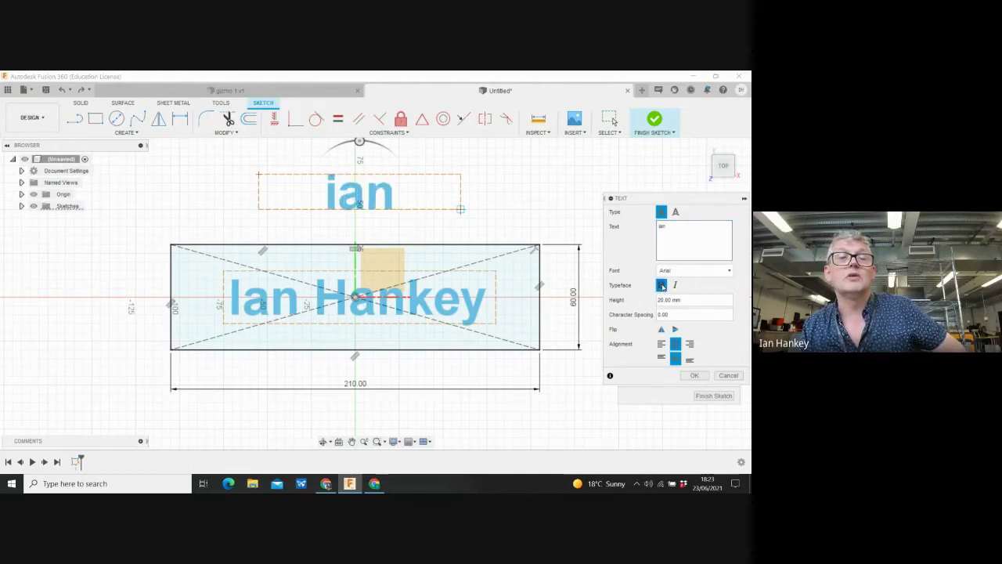
left_click(695, 376)
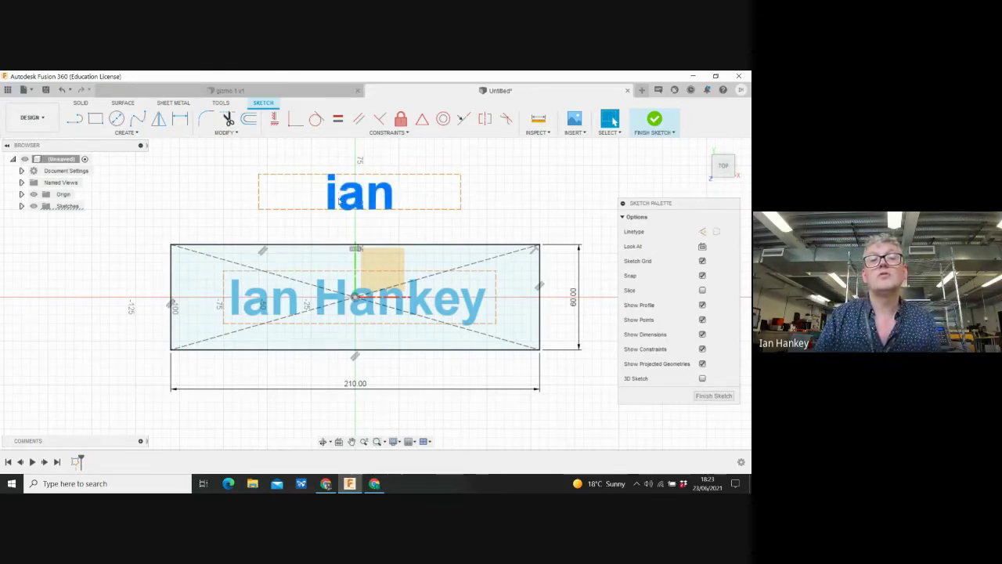
- Select the lowercase first-name text and bring up its context menu, then dismiss it
left_click(351, 191)
right_click(351, 191)
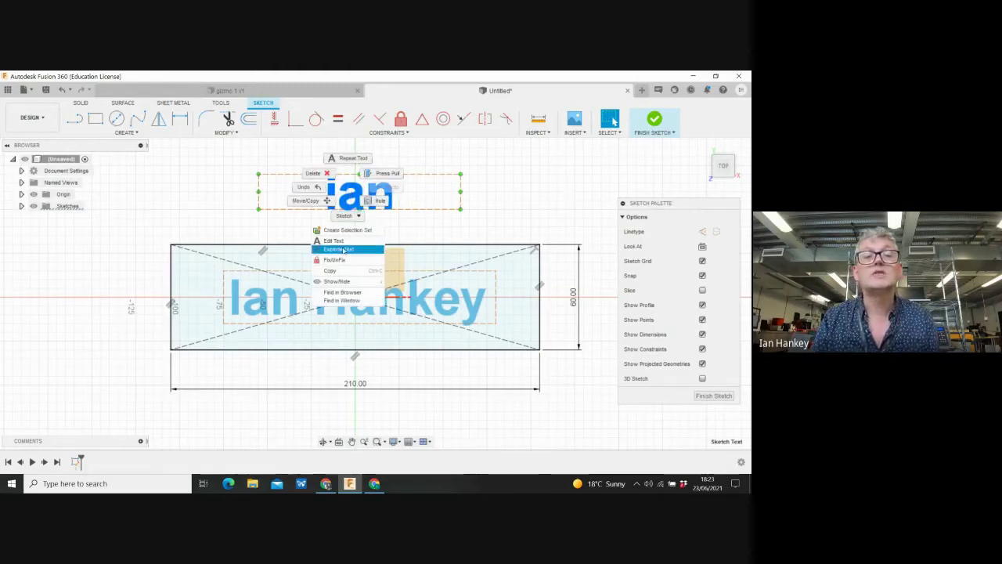
key("Escape")
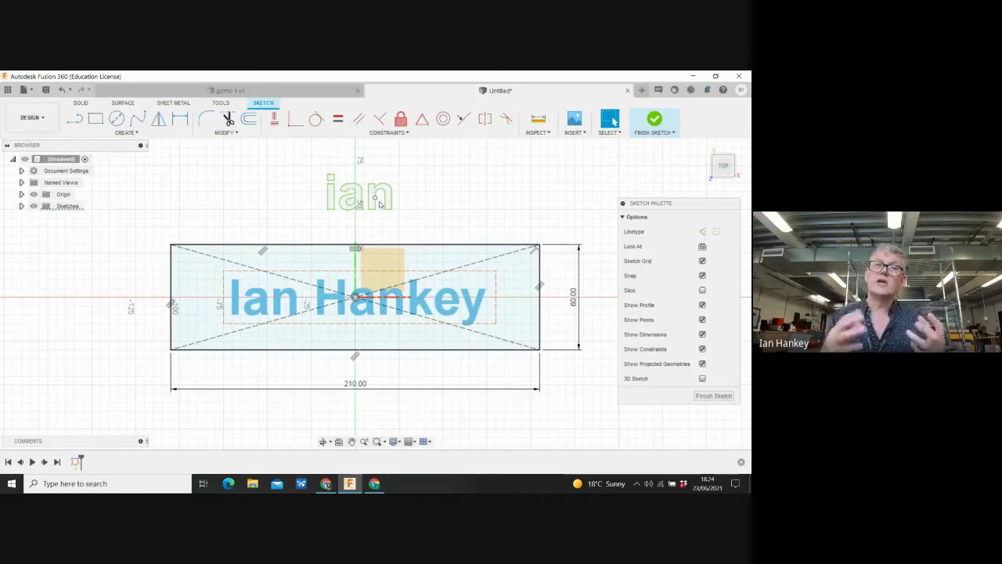
- Explode the full-name text on the plate into outline curves
left_click(338, 298)
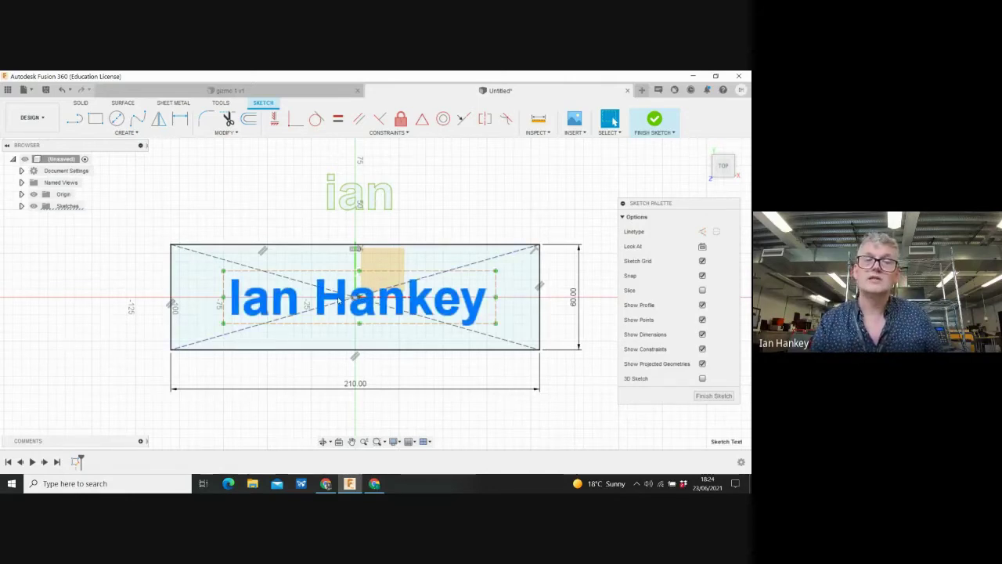
right_click(339, 299)
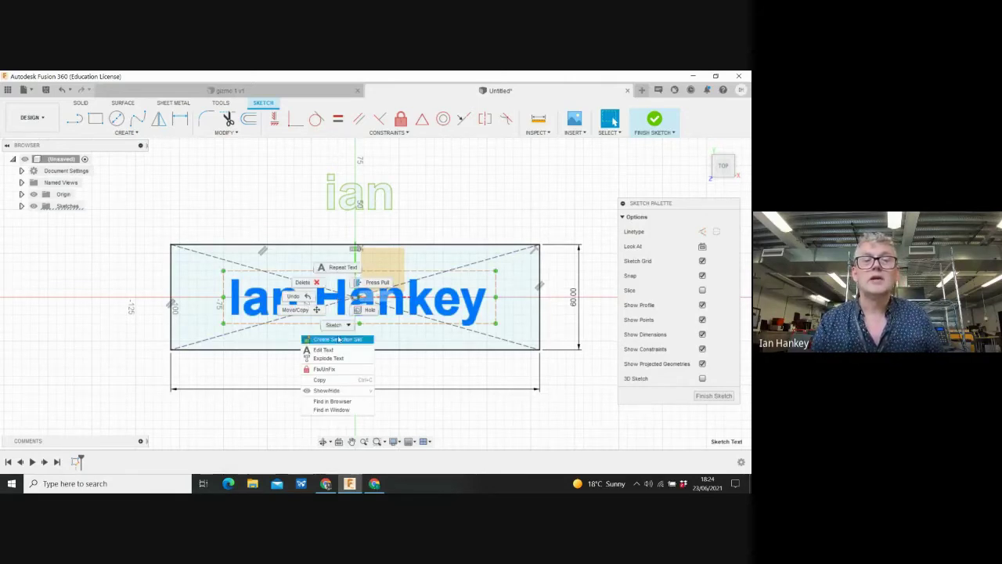
left_click(329, 358)
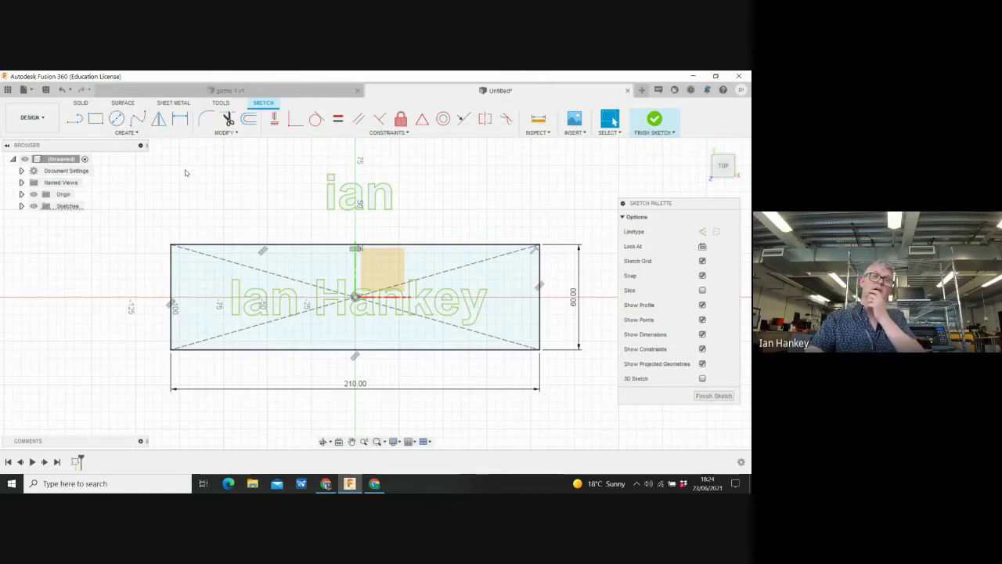
left_click(292, 268)
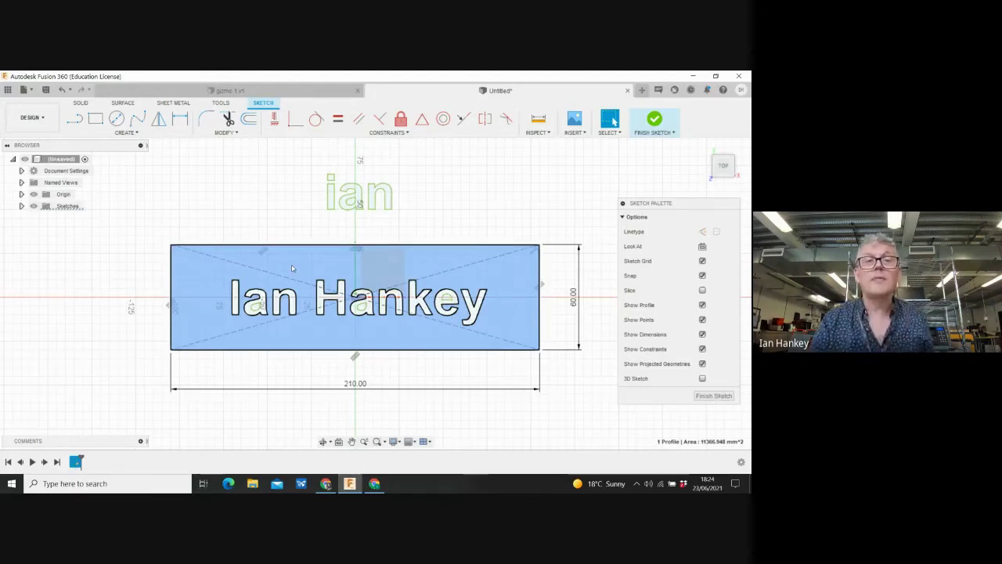
- Select the letter a's counter, plate areas and enclosed letter regions, then finish the sketch
scroll(284, 339, "up", 5)
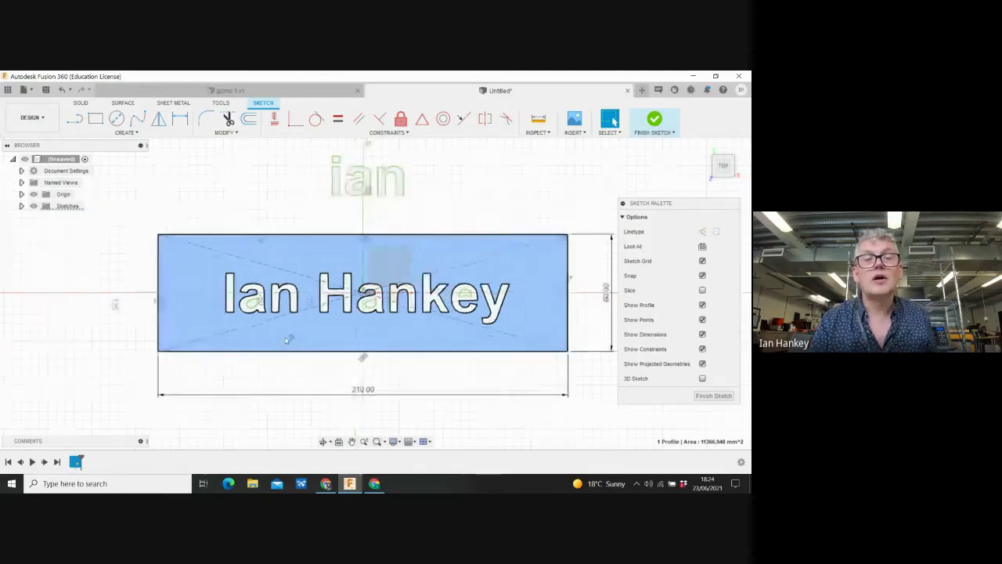
left_click(242, 294)
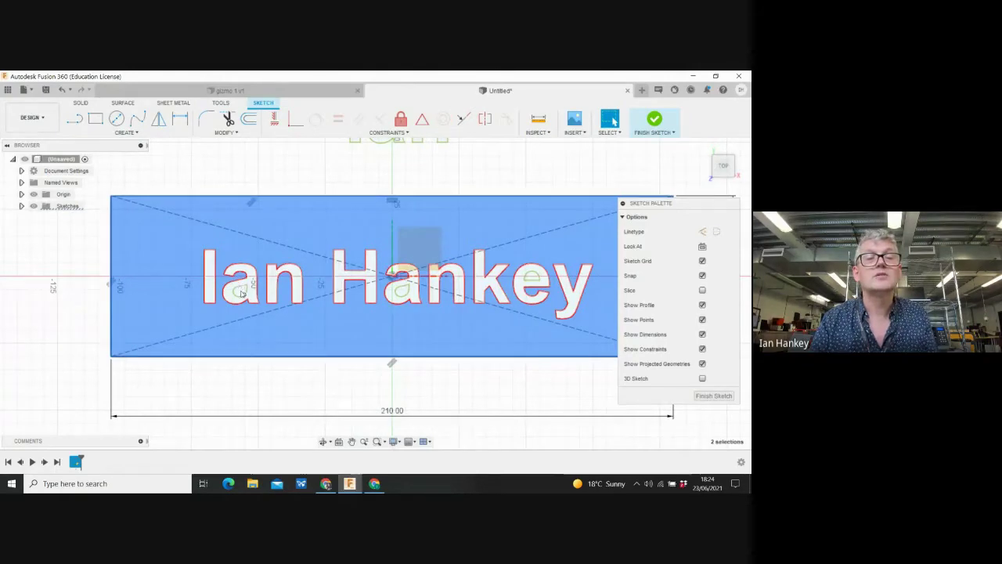
left_click(289, 329, "shift")
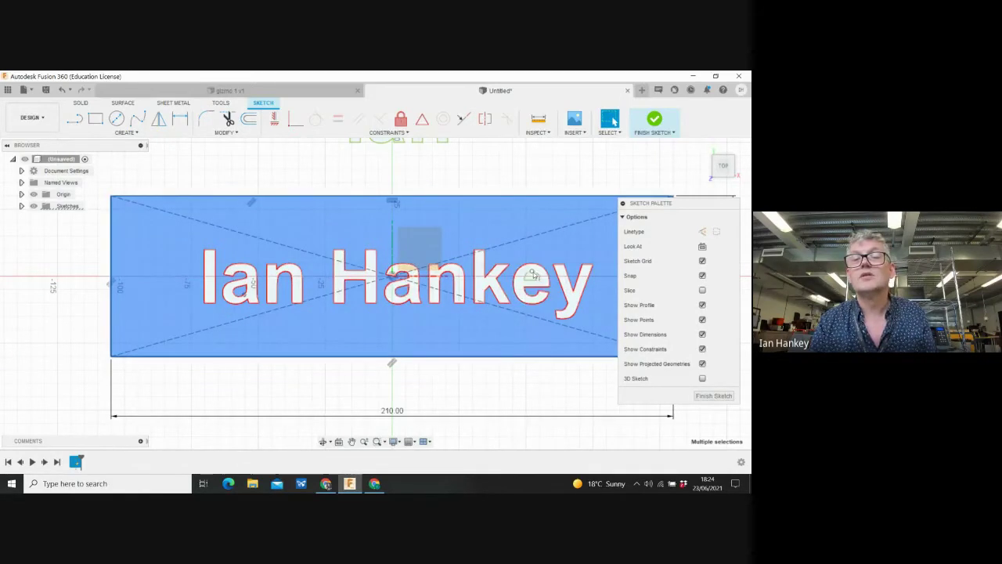
scroll(533, 287, "down", 2)
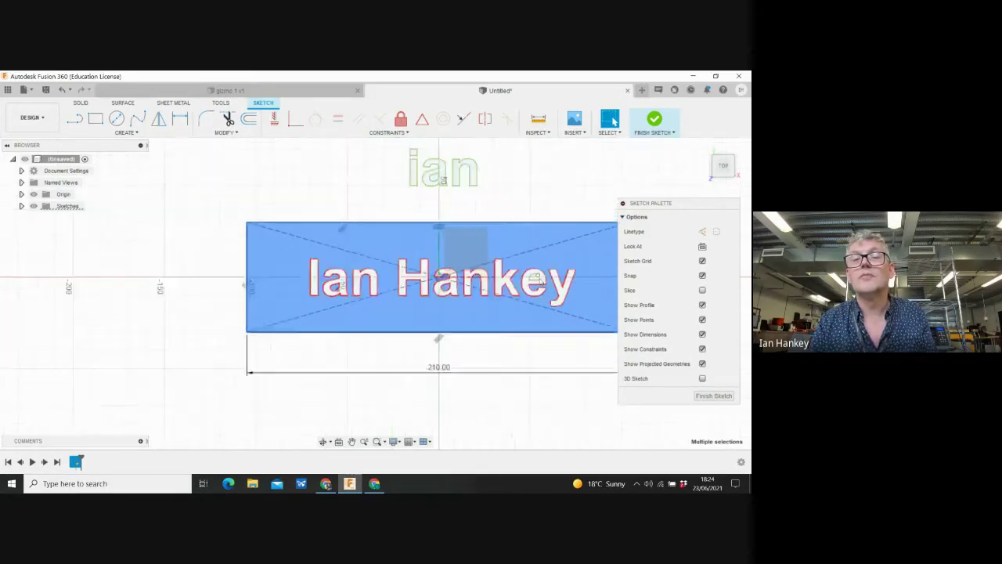
scroll(537, 281, "up", 3)
scroll(539, 281, "up", 2)
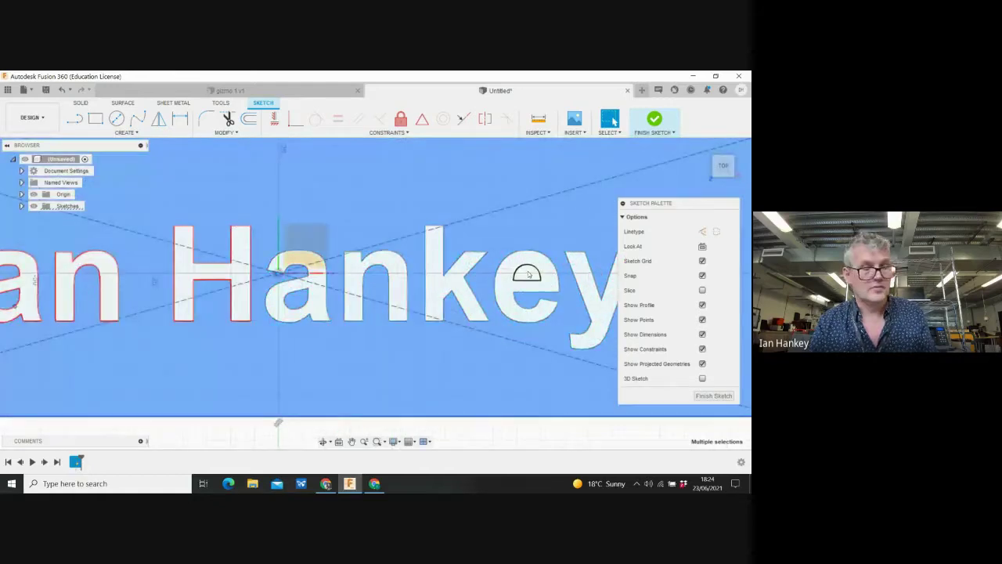
scroll(380, 351, "down", 4)
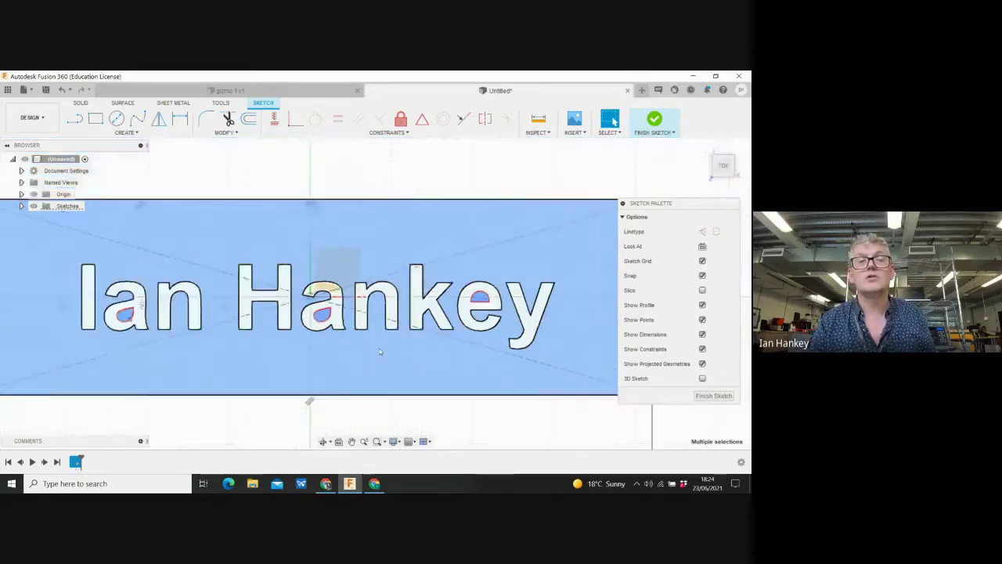
left_click(380, 351)
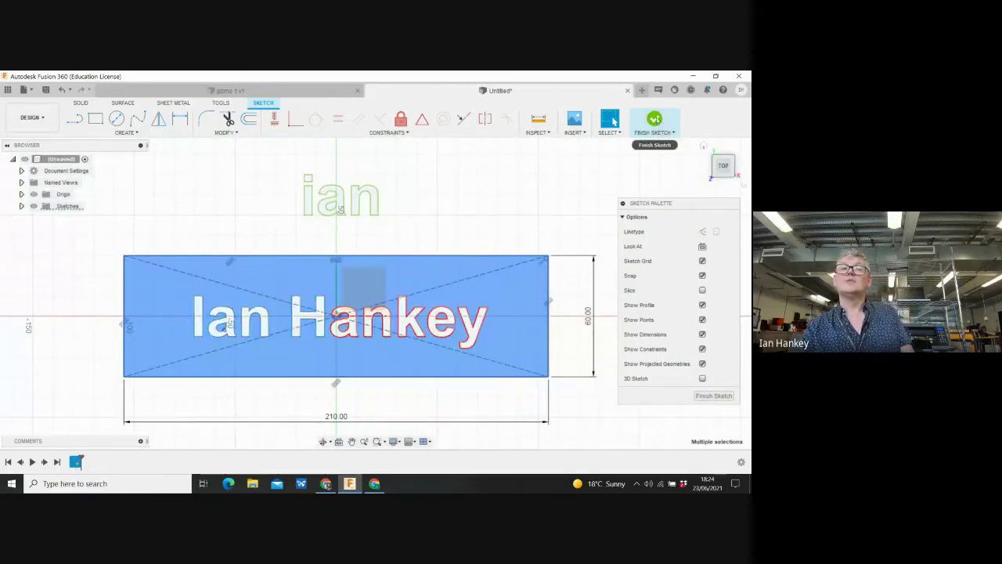
left_click(655, 118)
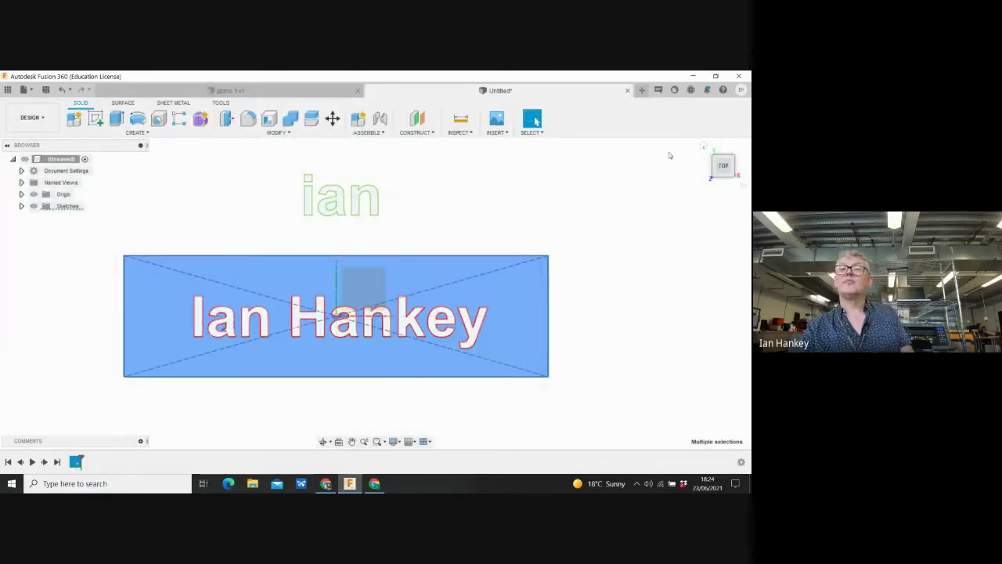
- Extrude the selected profiles -10.00 mm downward into a new solid plate body
left_click(704, 147)
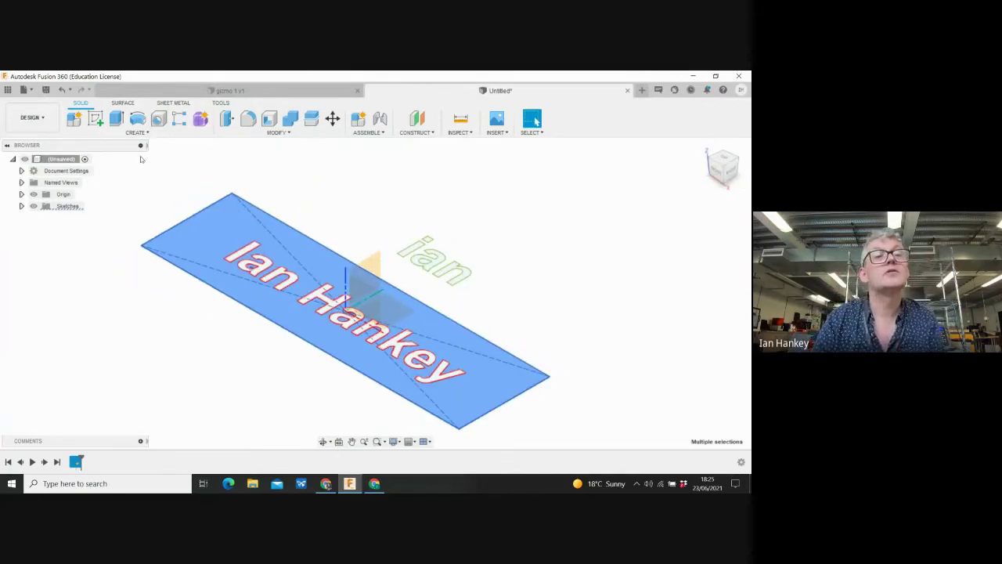
left_click(116, 118)
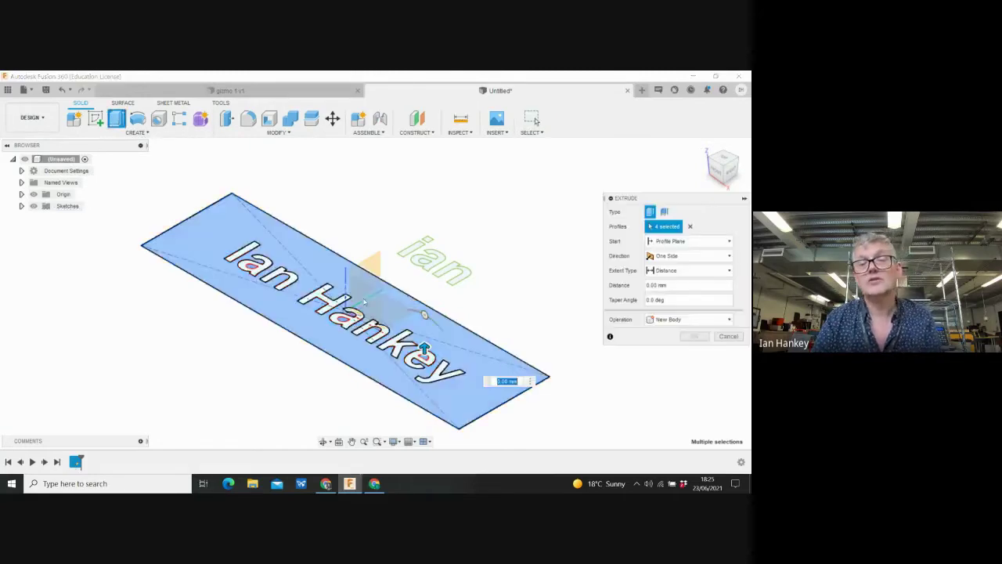
left_click_drag(424, 347, 424, 381)
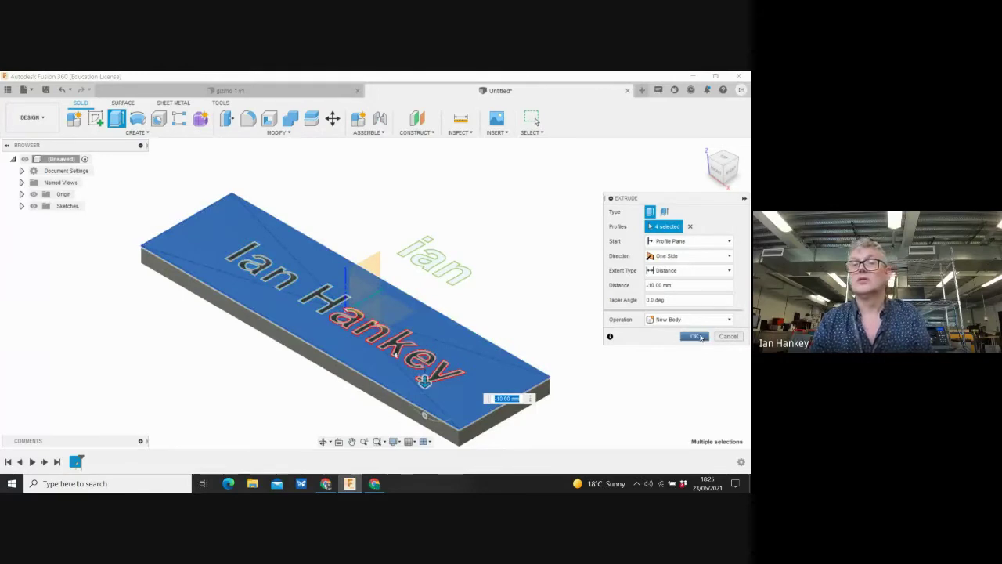
left_click(694, 336)
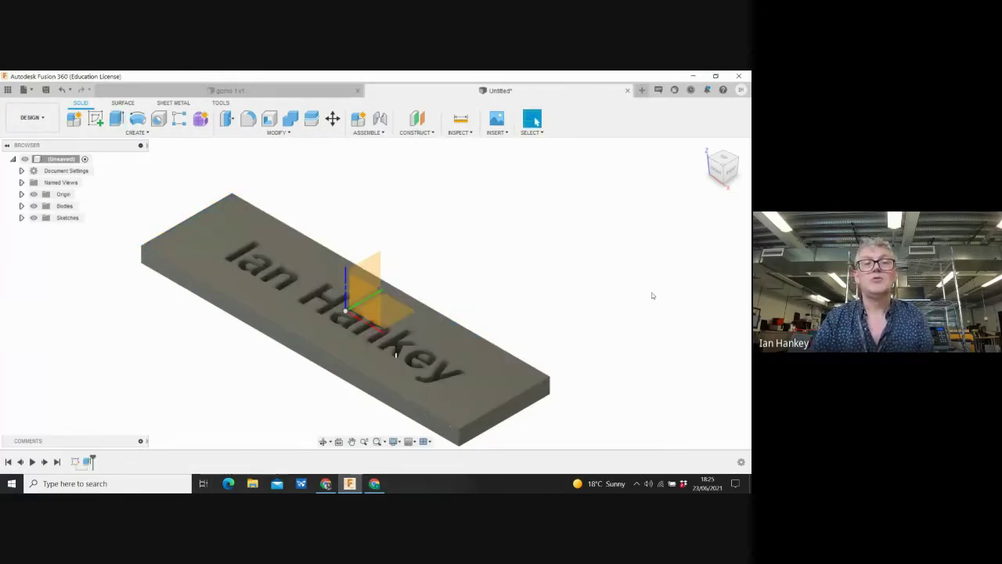
- View the model from the top and toggle Body2, Body3 and Body4 visibility to inspect them
mouse_move(720, 166)
left_mouse_down()
mouse_move(722, 199)
mouse_move(693, 212)
mouse_move(696, 171)
left_mouse_up()
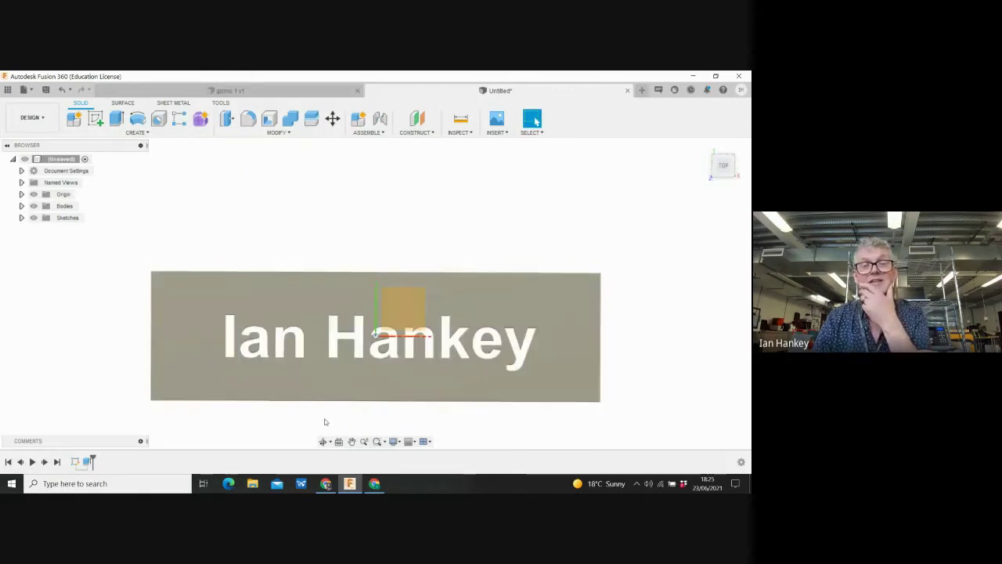
scroll(327, 423, "up", 4)
scroll(327, 424, "up", 1)
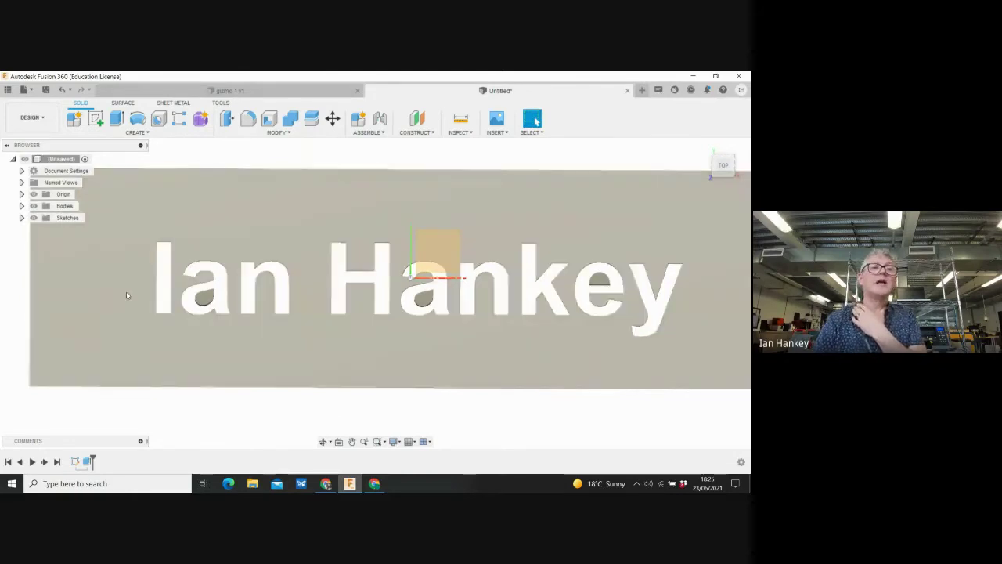
left_click(21, 206)
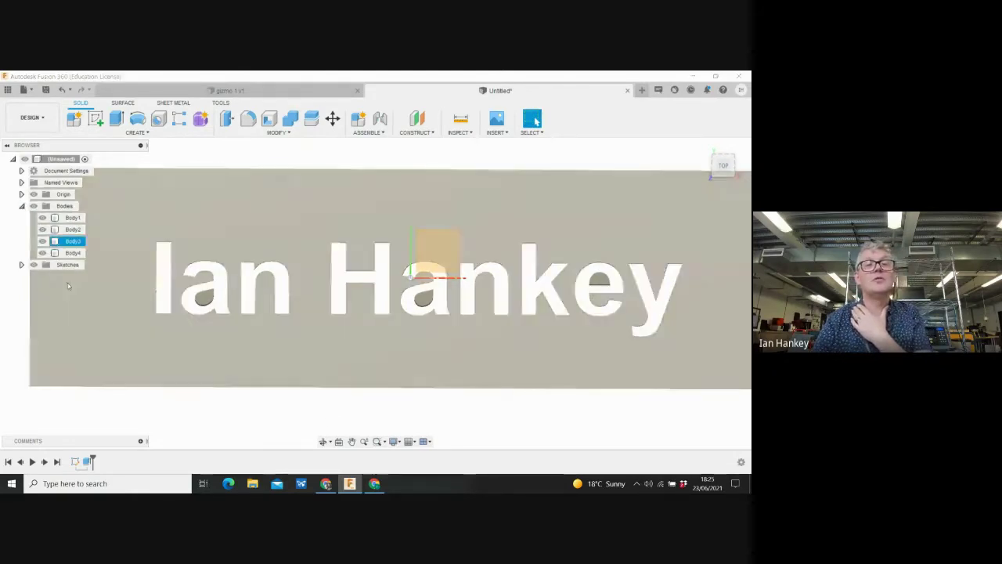
left_click(50, 245)
left_click(43, 241)
left_click(42, 241)
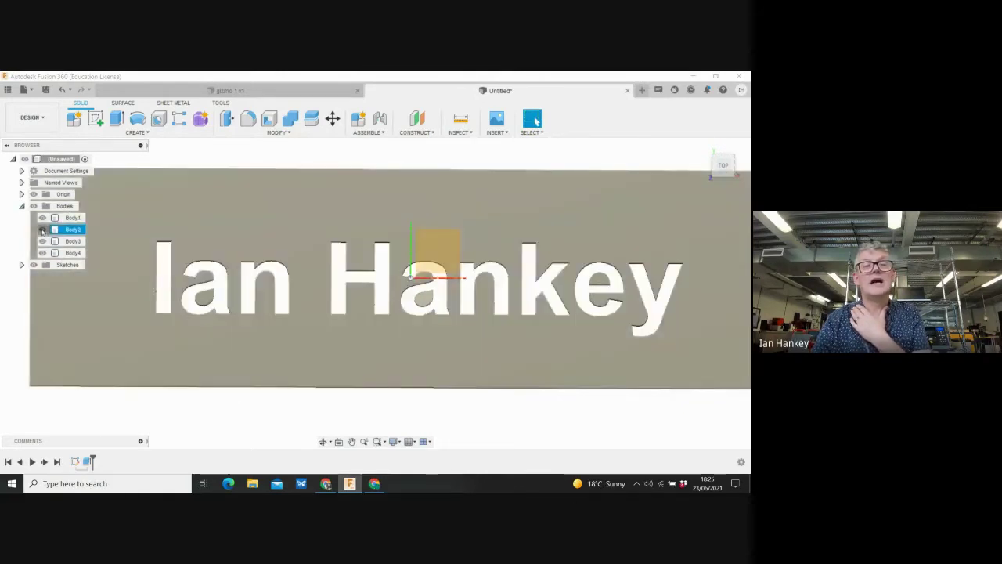
left_click(42, 230)
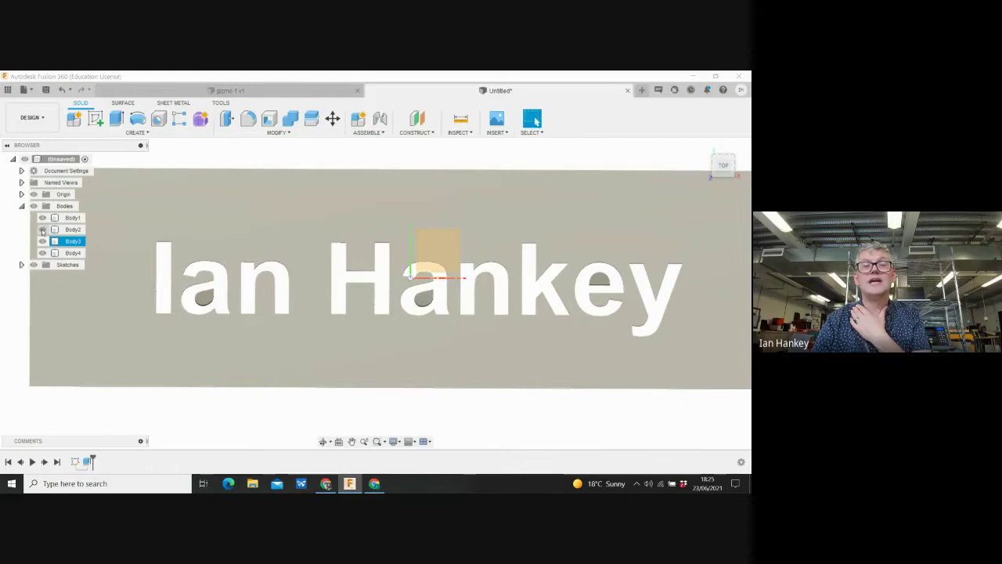
left_click(43, 241)
left_click(43, 241)
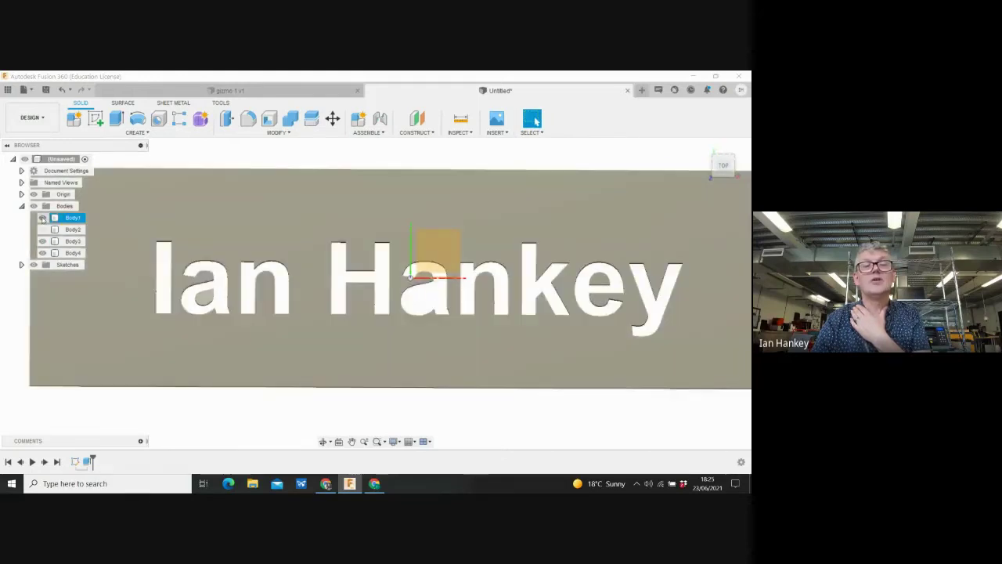
left_click(42, 253)
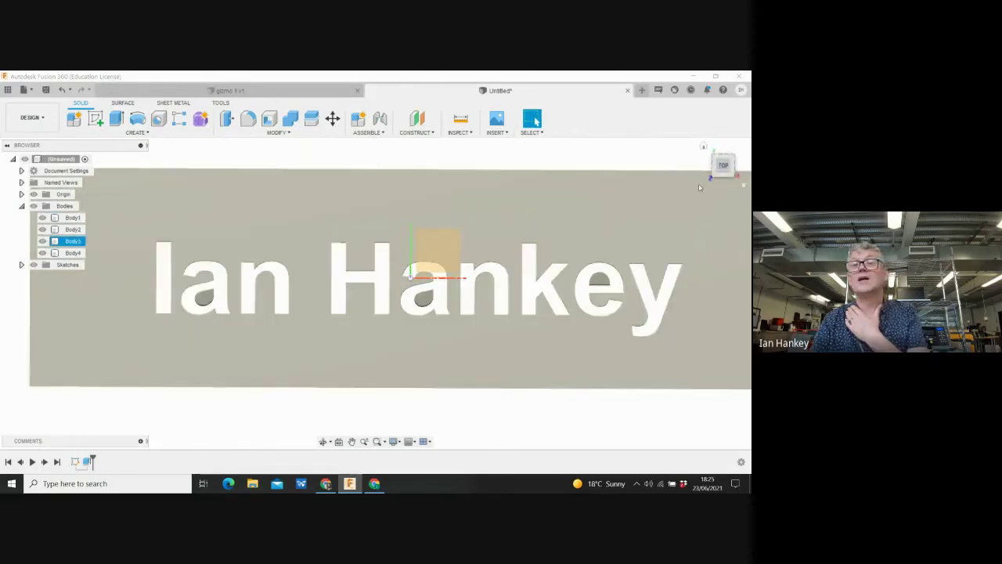
- Tilt the view, return to straight top-down, and undo the extrusion
mouse_move(722, 162)
left_mouse_down()
mouse_move(705, 160)
mouse_move(725, 171)
left_mouse_up()
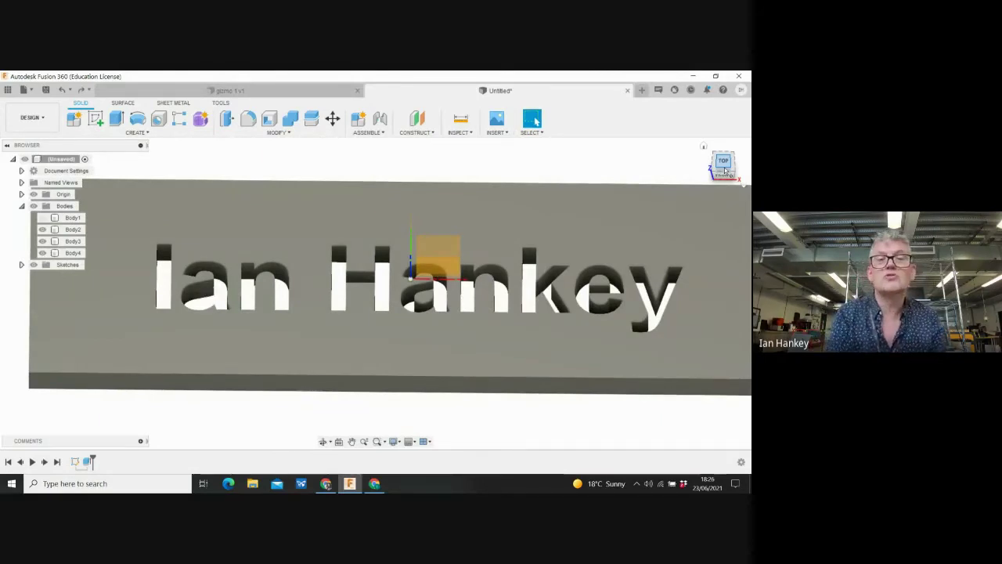
left_click(724, 166)
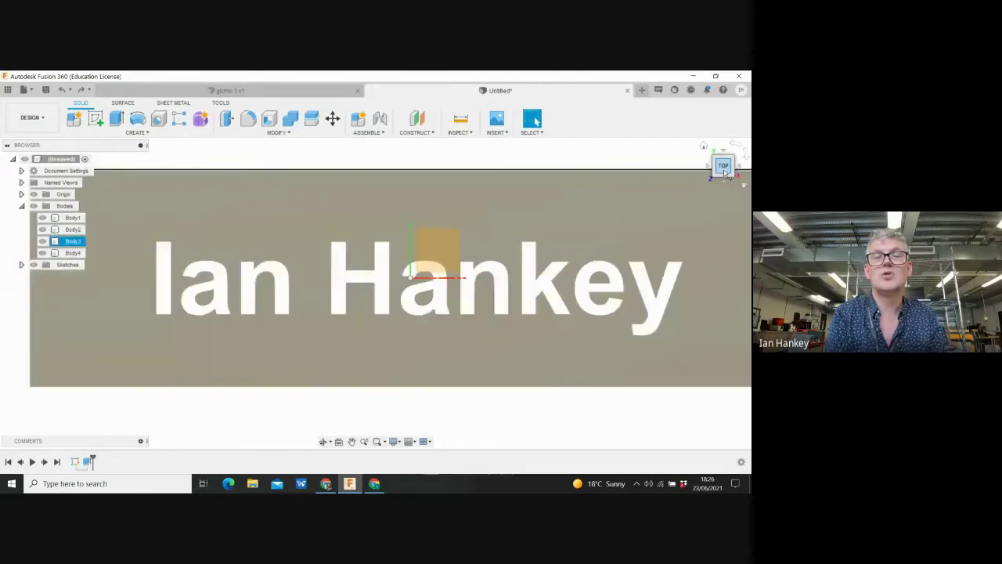
key("ctrl+z")
- Reopen the plate sketch and delete the lowercase 'ian' text above the rectangle
left_click(724, 167)
key("ctrl+z")
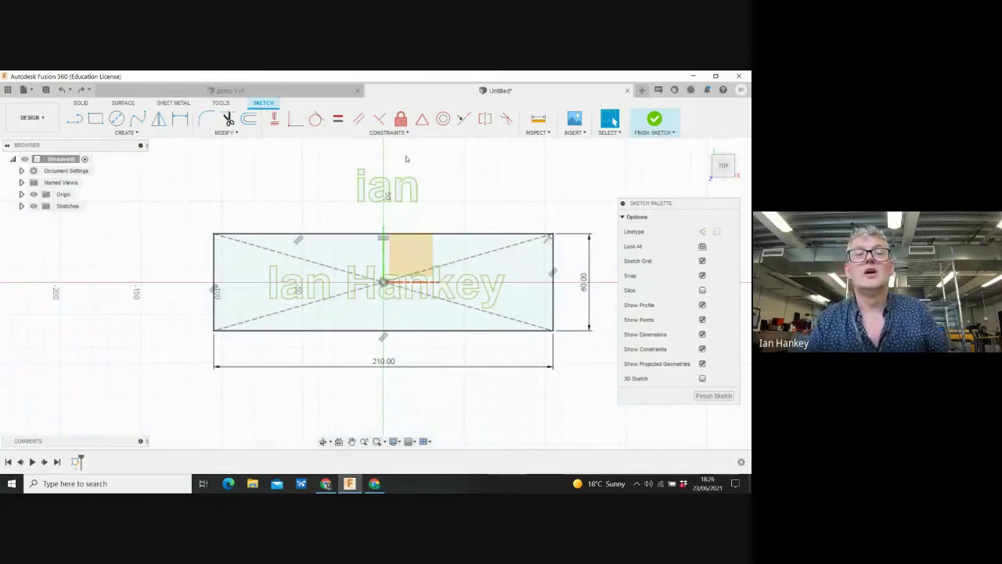
left_click_drag(336, 153, 429, 217)
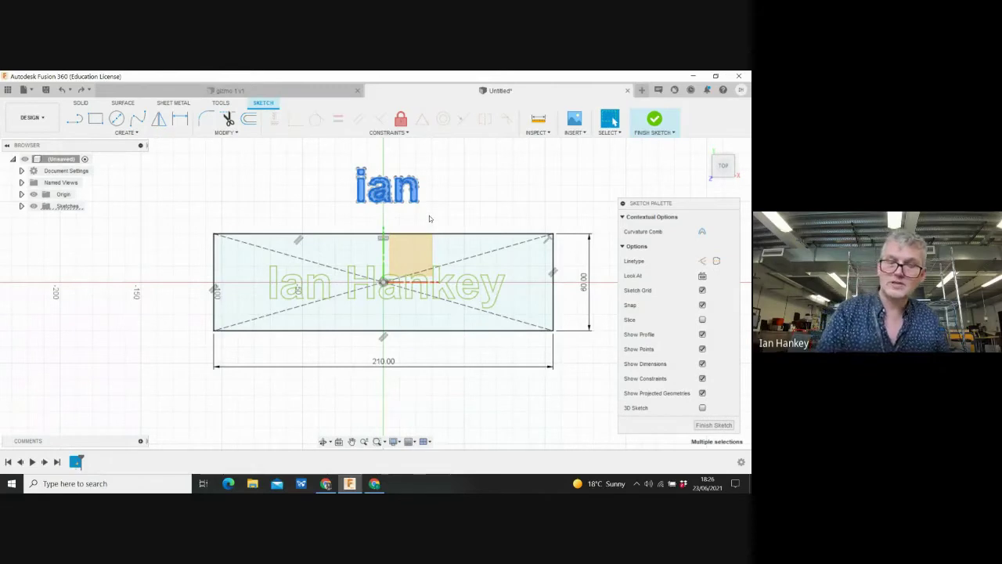
key("Delete")
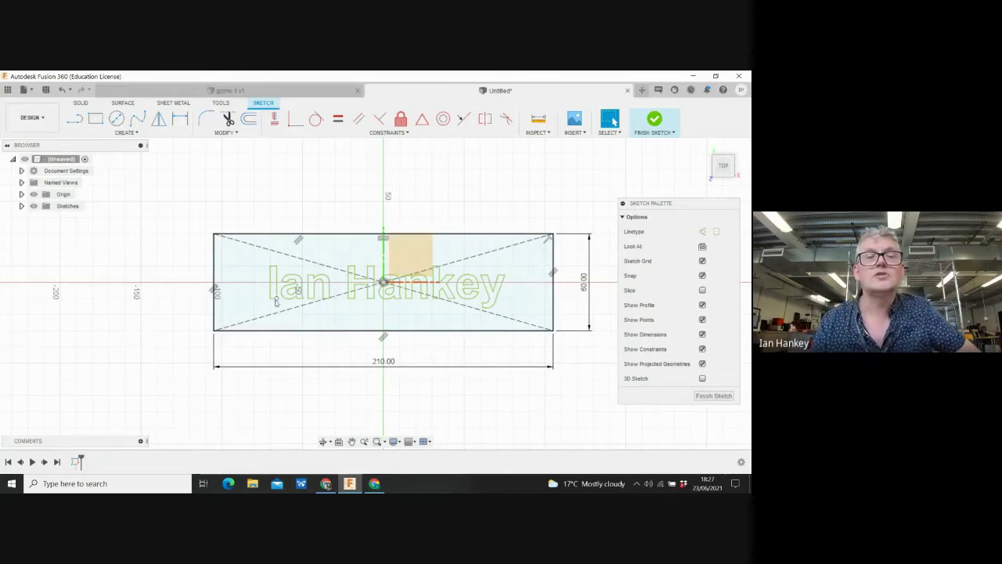
- Zoom in and select the I, a, n, H, a, n letter profiles, panning right toward the rest of Hankey
scroll(303, 300, "up", 3)
scroll(303, 300, "up", 2)
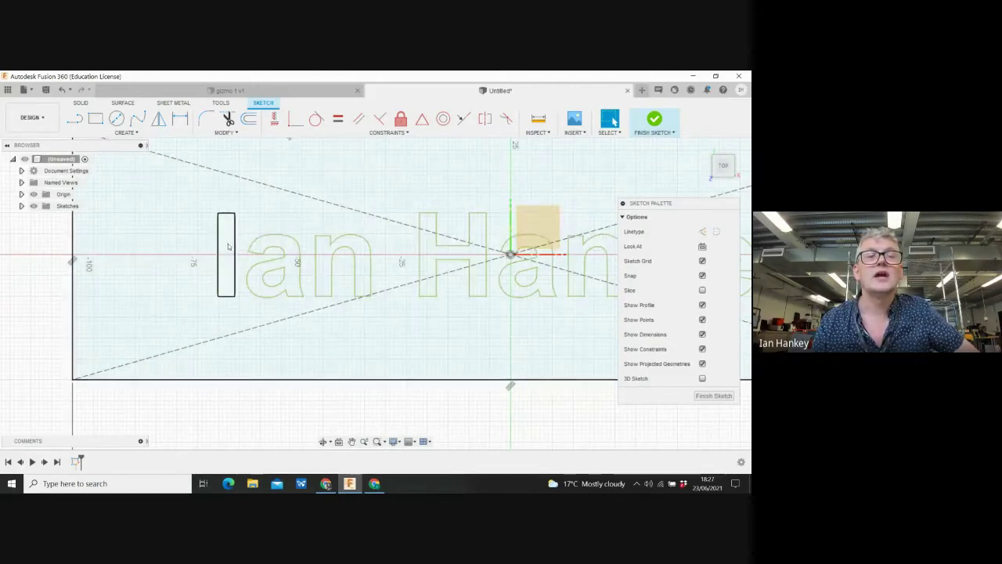
left_click(228, 246)
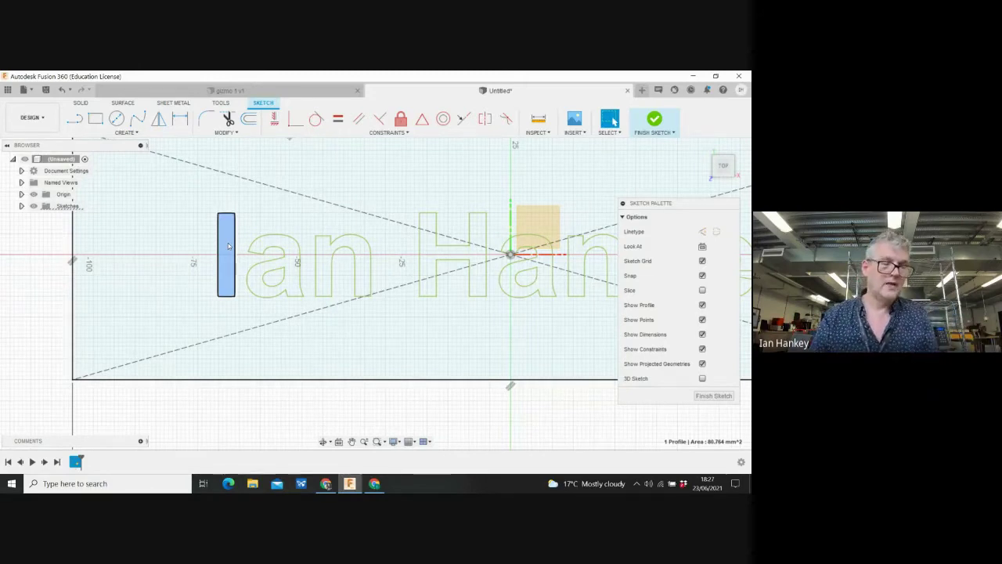
left_click(290, 247)
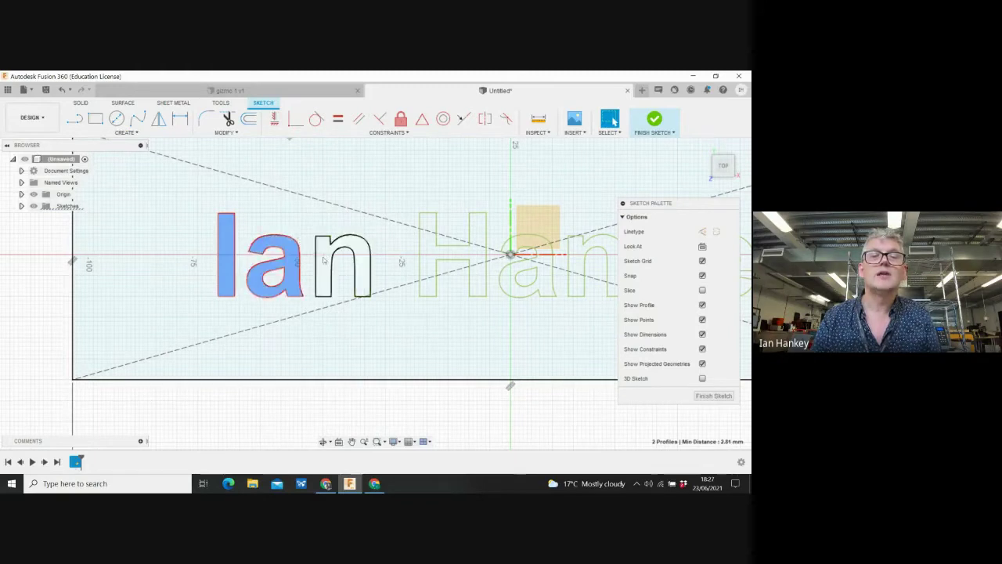
left_click(323, 261)
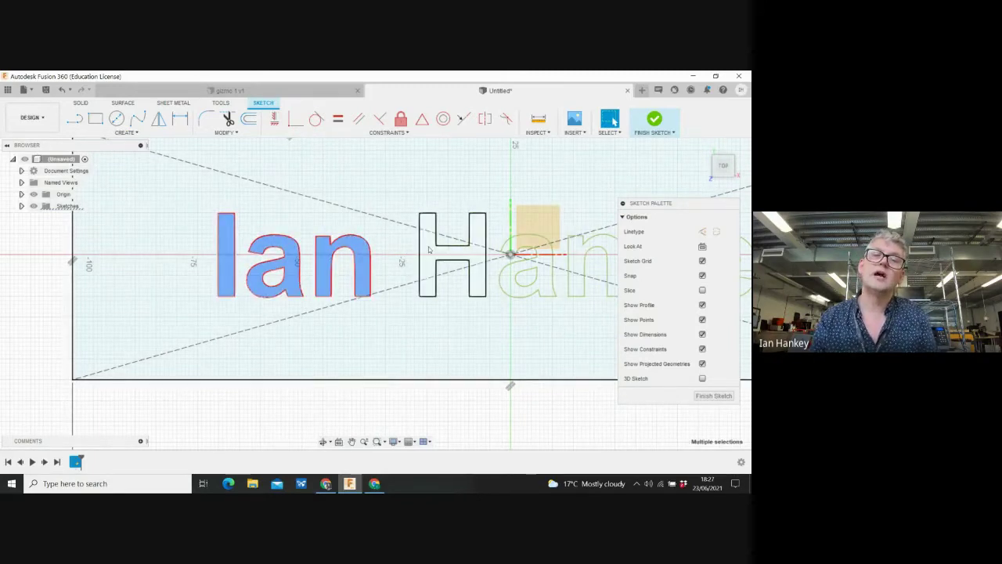
left_click(429, 249)
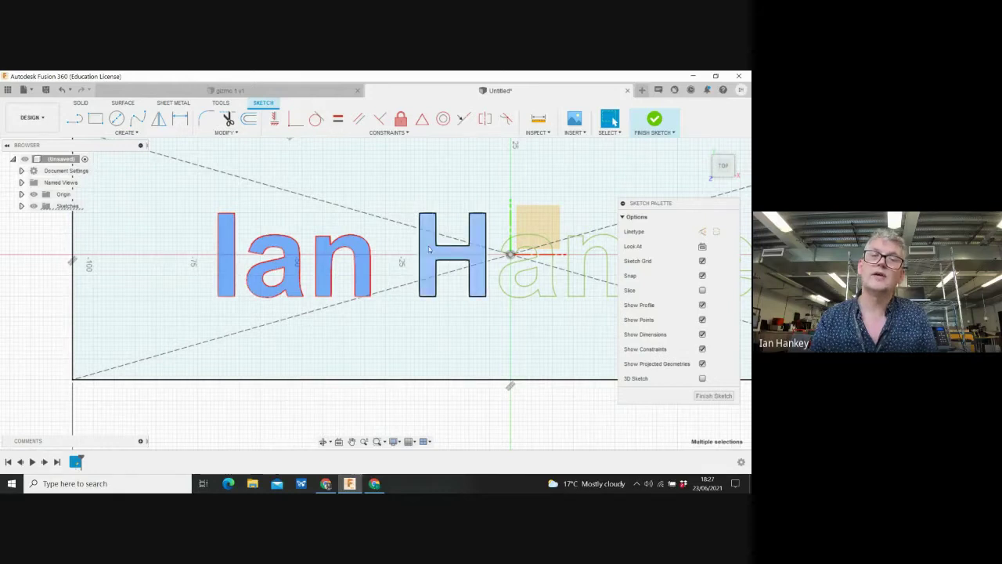
left_click(507, 282)
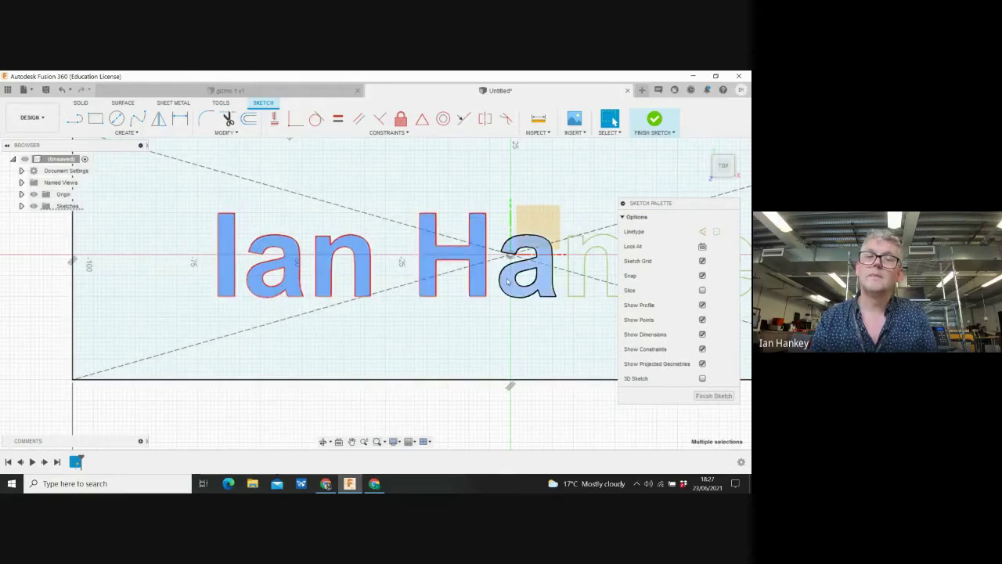
left_click(576, 263)
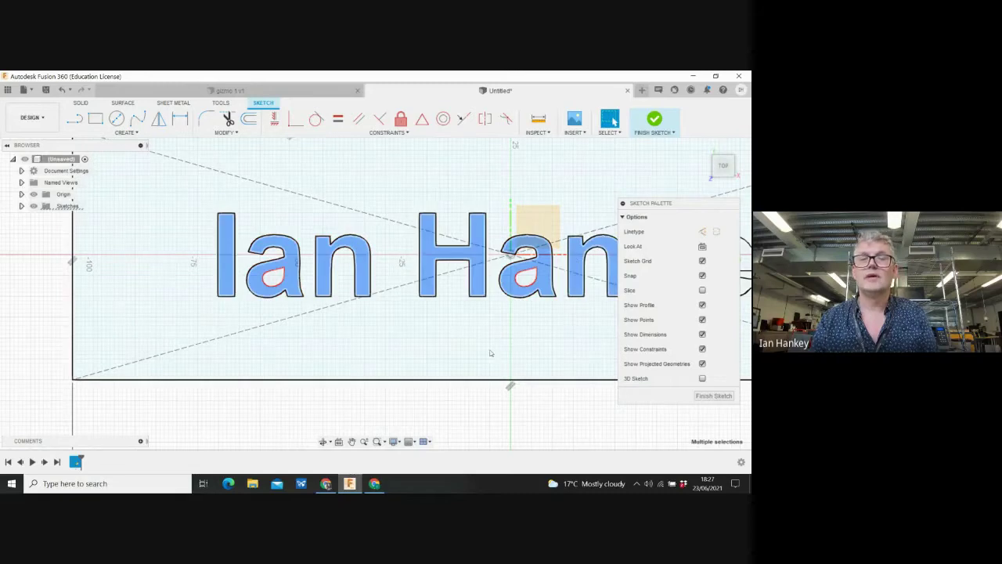
mouse_move(483, 340)
middle_mouse_down()
mouse_move(439, 329)
mouse_move(183, 340)
middle_mouse_up()
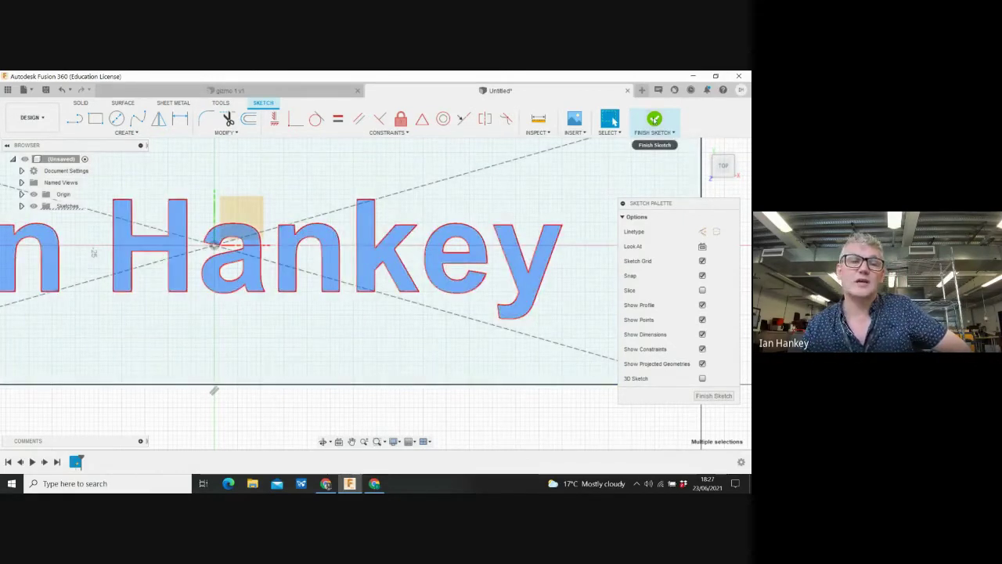
- Finish the sketch and extrude the letter profiles symmetrically, 5 mm whole length
left_click(655, 119)
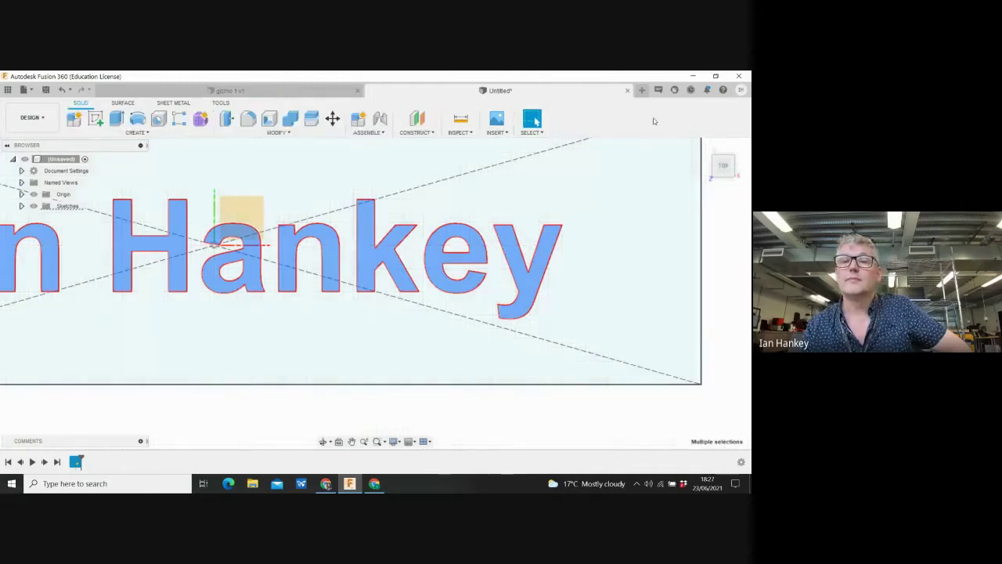
left_click(707, 146)
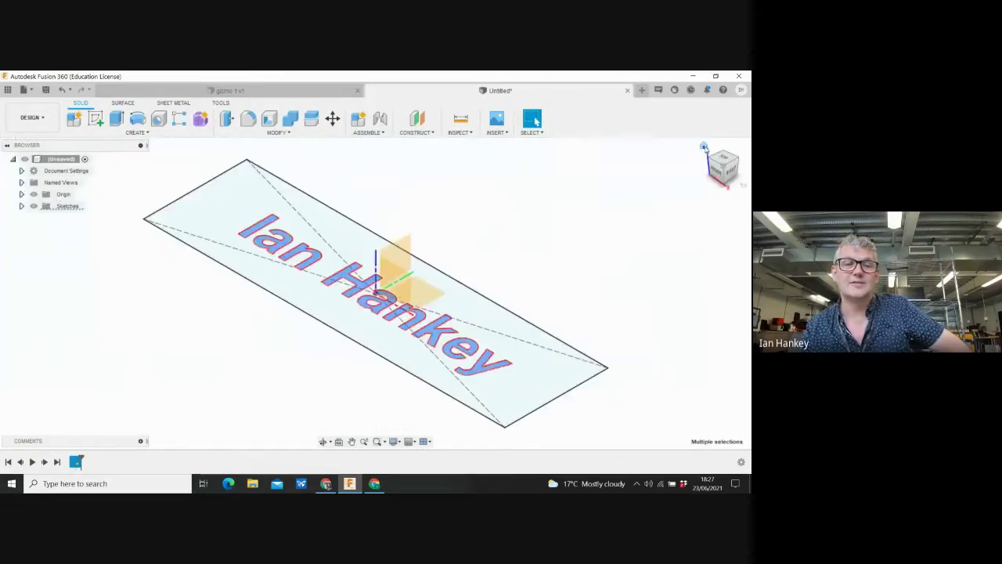
left_click(116, 118)
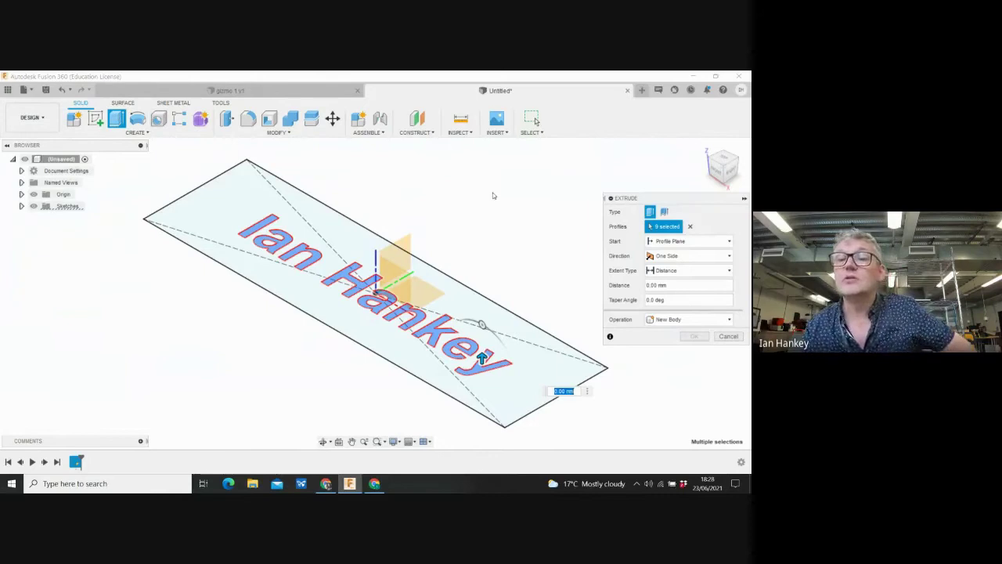
left_click(667, 256)
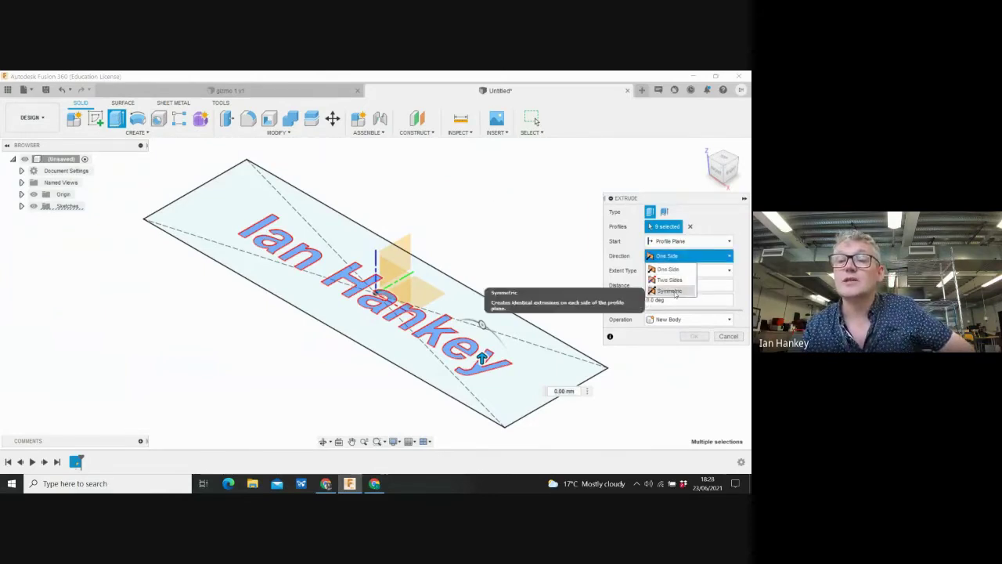
left_click(669, 290)
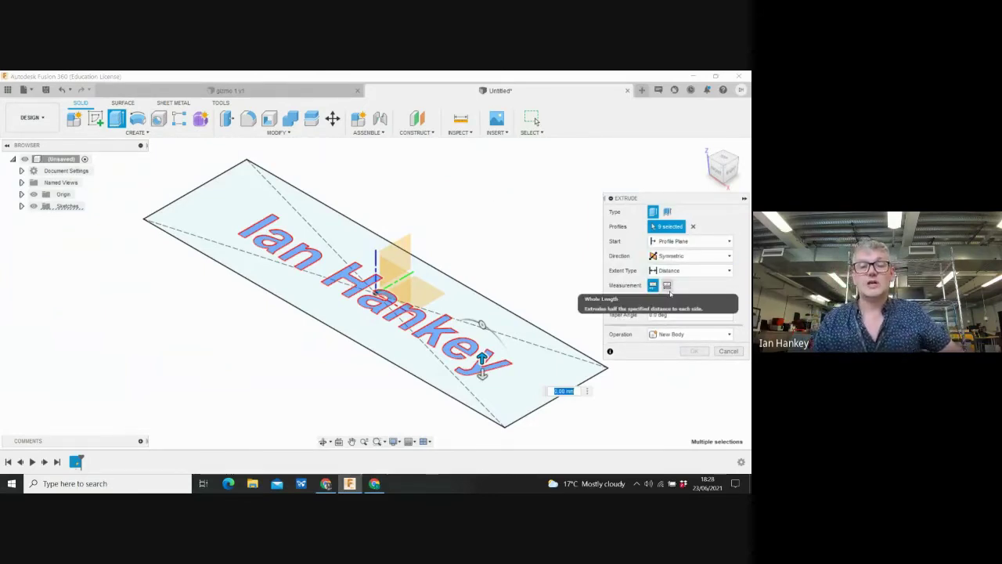
type("10")
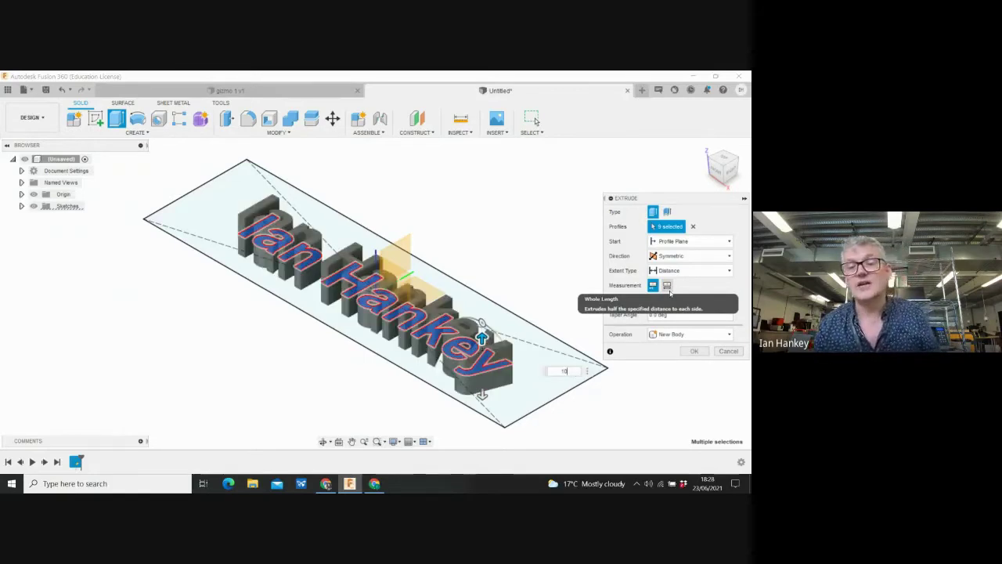
key("BackSpace")
key("BackSpace")
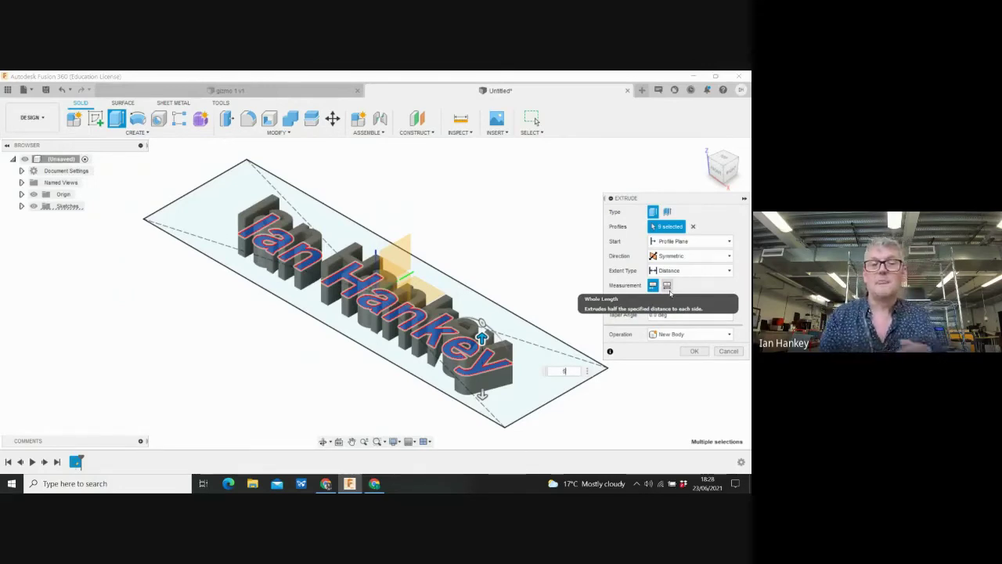
type("5")
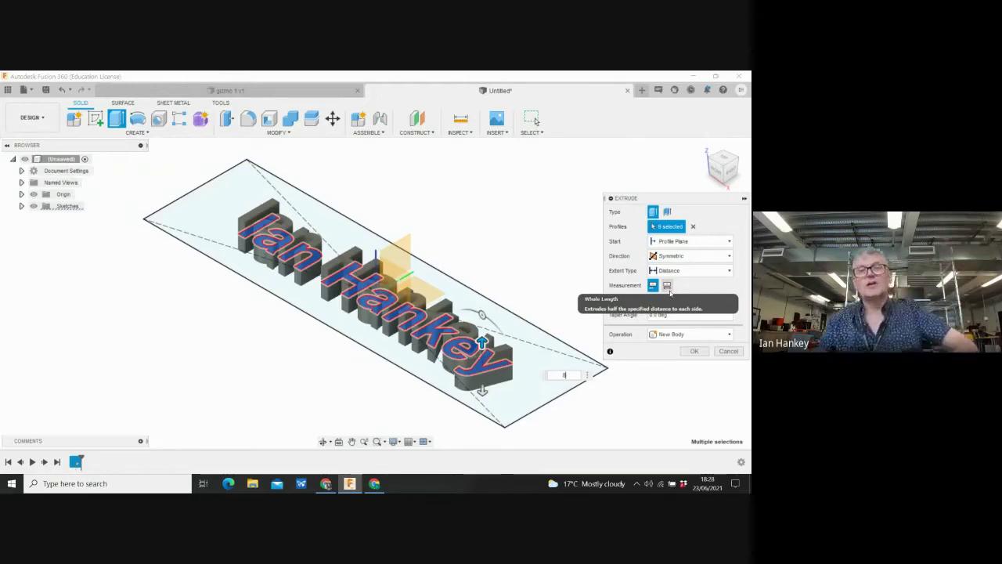
left_click(695, 352)
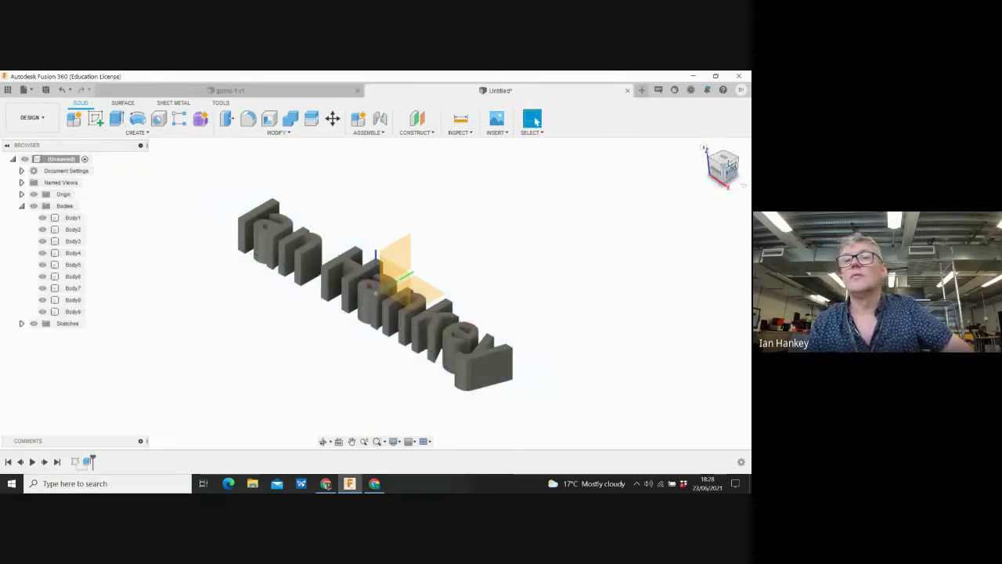
- View the lettering from straight above, tilt slightly, and select Body1
left_click_drag(725, 159, 694, 167)
left_click(723, 163)
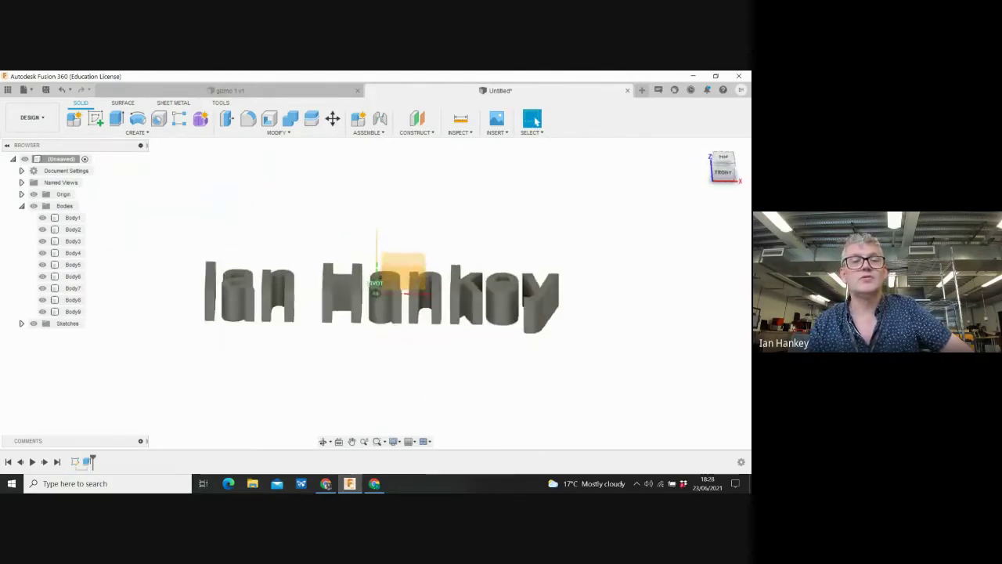
middle_click_drag(501, 313, 485, 373, "shift")
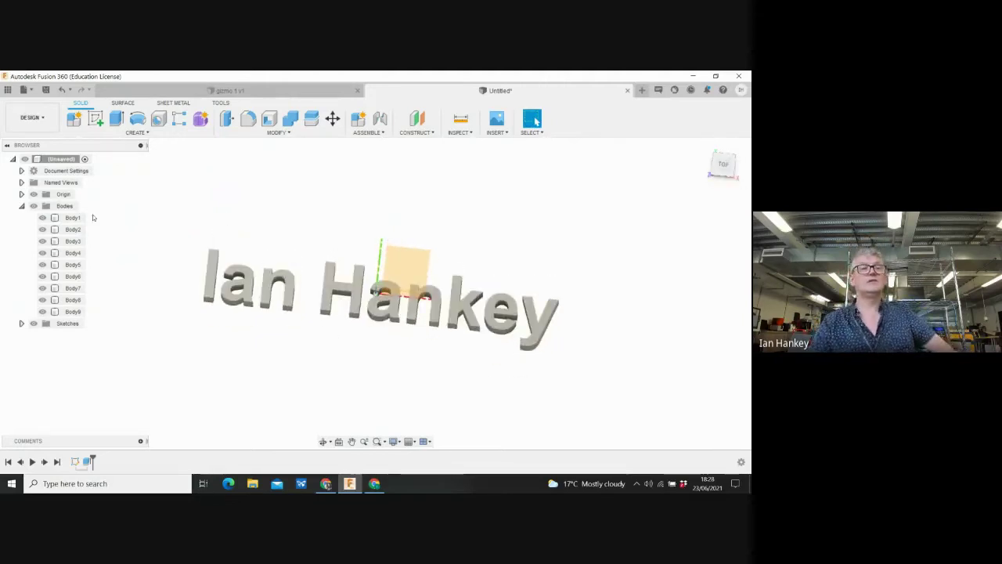
left_click(47, 218)
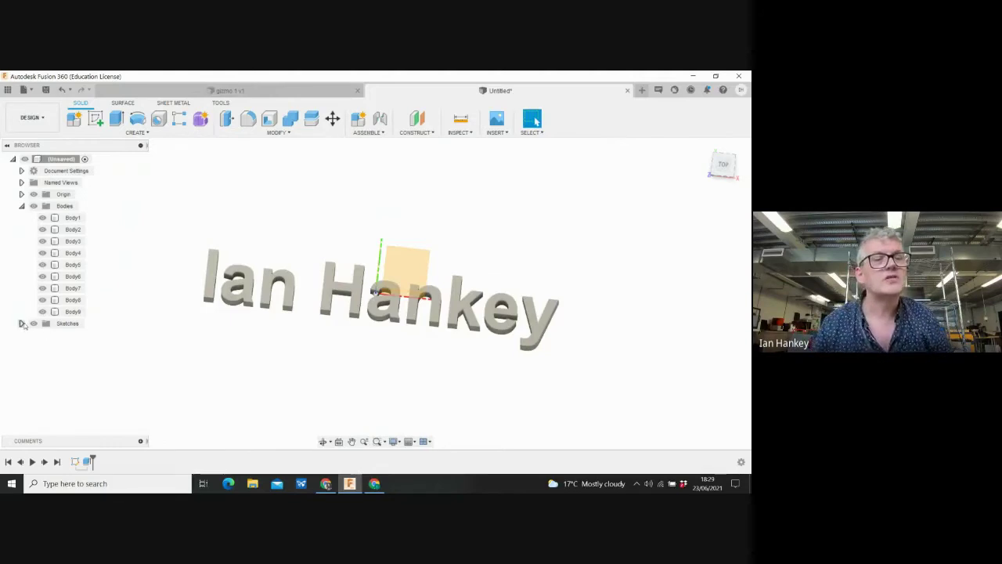
- Show Sketch1, select the rectangle profile, and hide the letter bodies
left_click(22, 324)
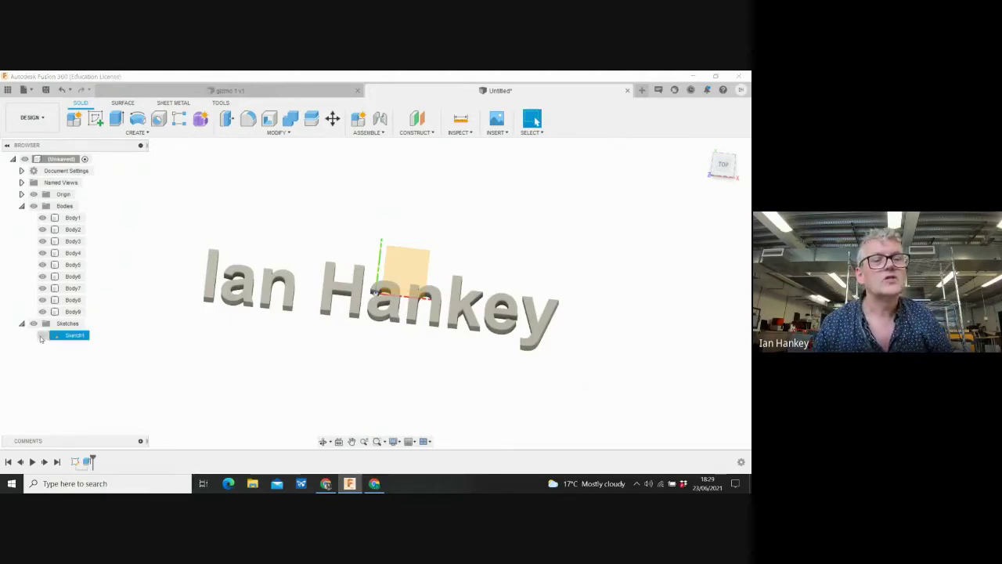
left_click(42, 335)
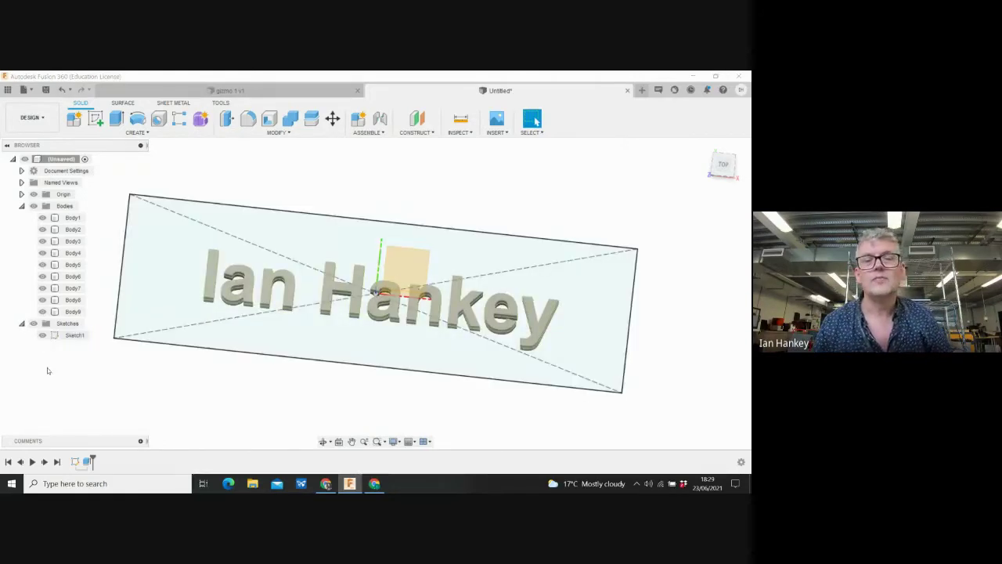
left_click(310, 335)
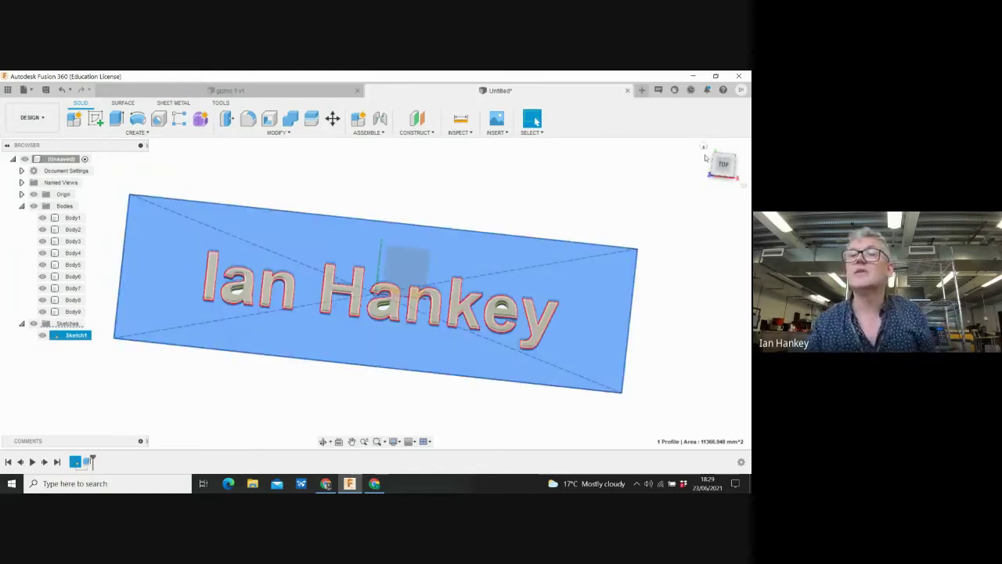
left_click_drag(722, 166, 720, 155)
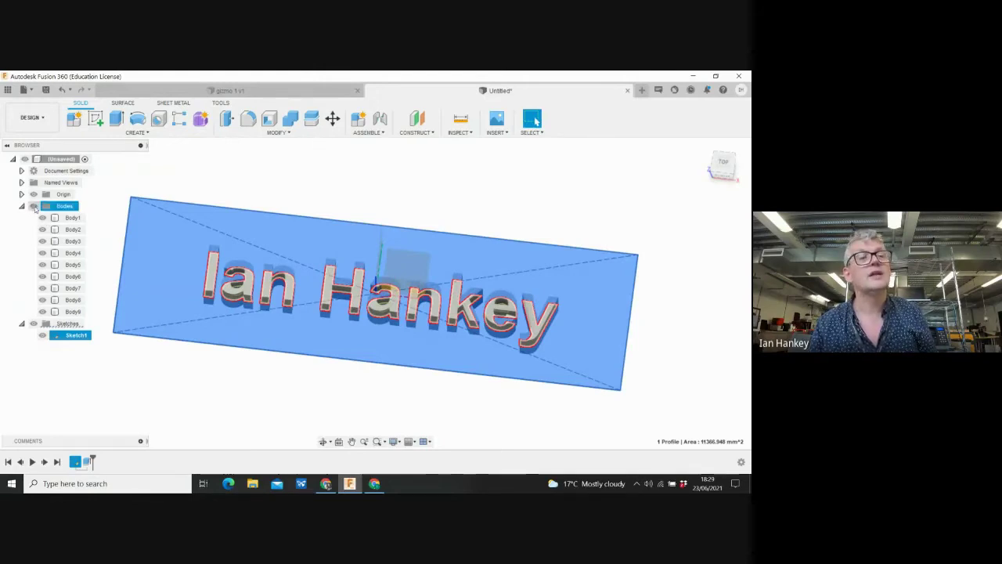
left_click(33, 206)
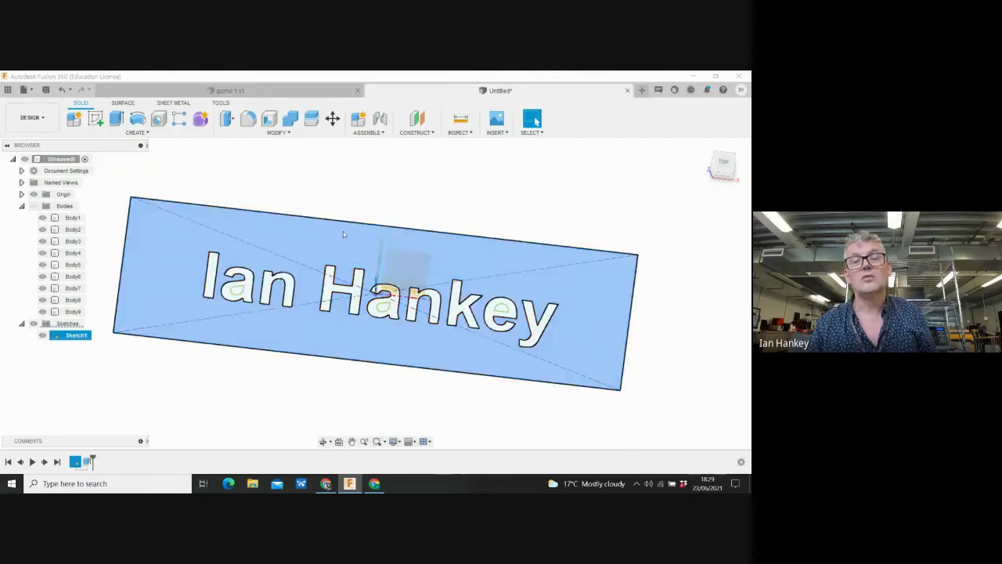
left_click(724, 177)
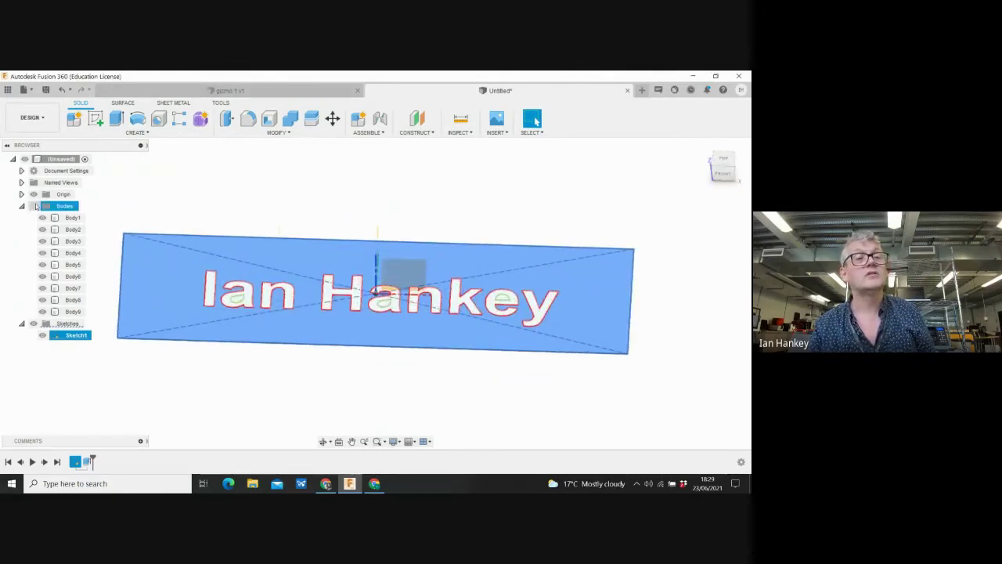
left_click(34, 206)
left_click(34, 206)
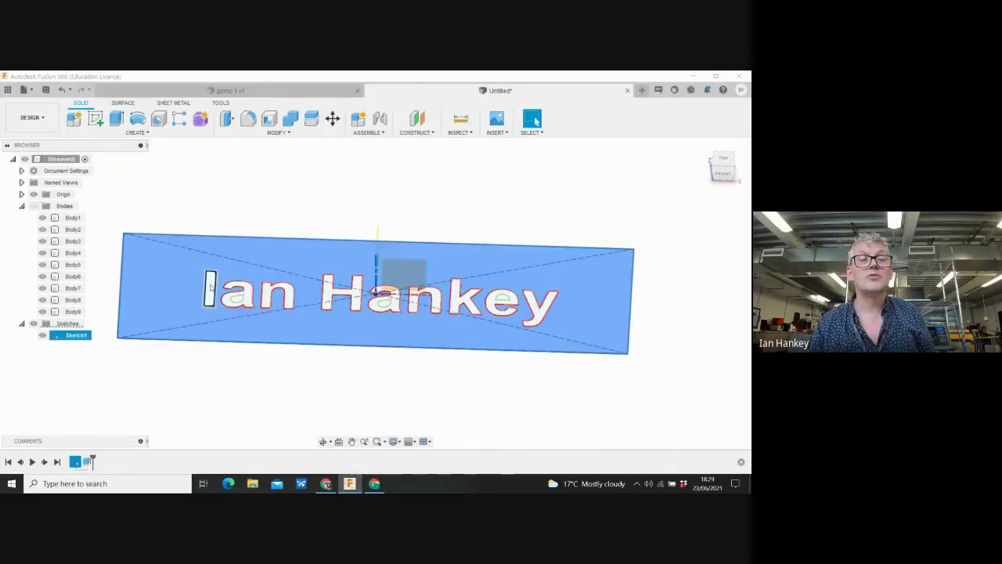
scroll(212, 290, "up", 3)
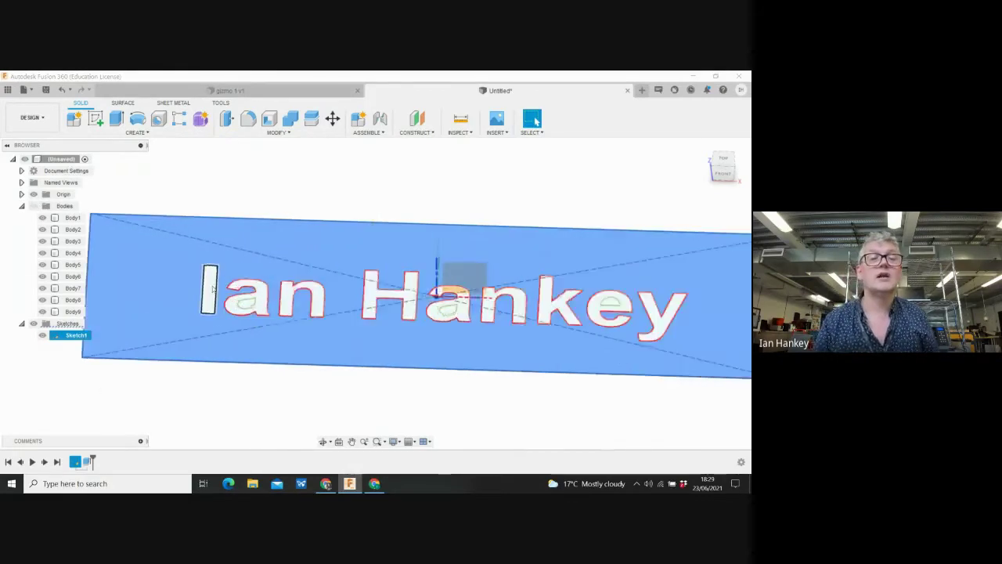
scroll(212, 290, "up", 2)
- Add the I, a, a-inside, n, H, a, k, e and y letter profiles to the selection
left_click(211, 289)
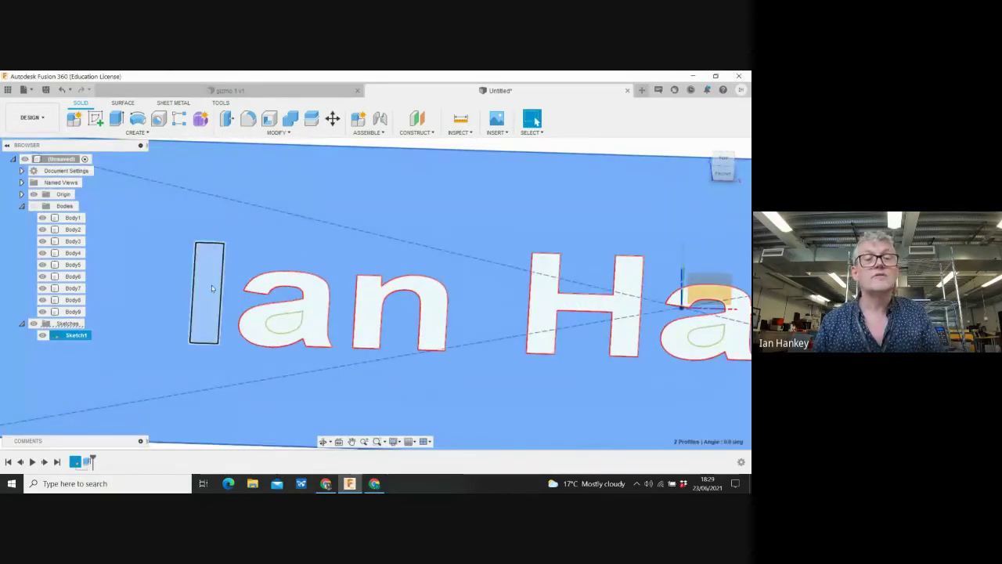
left_click(267, 325)
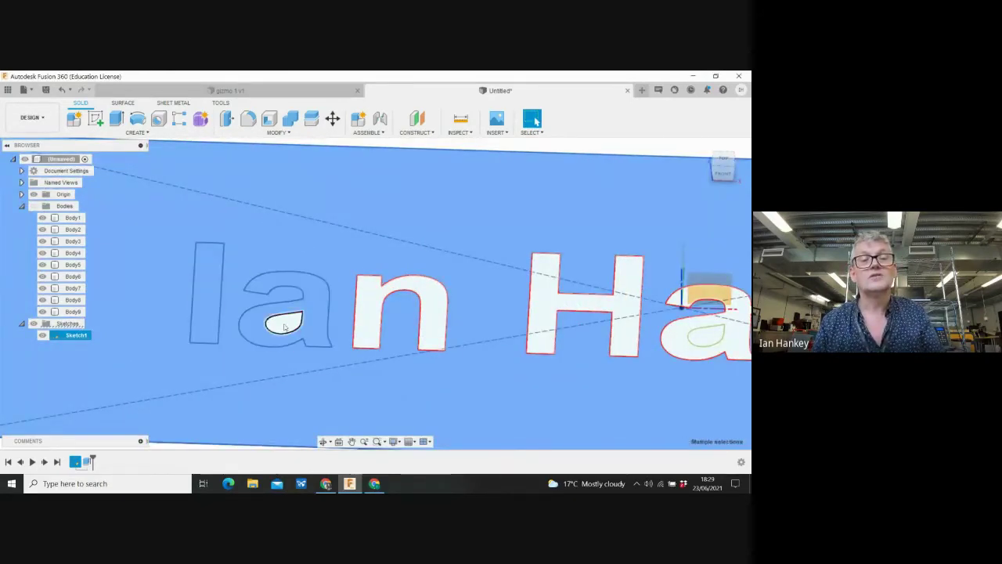
left_click(374, 314)
left_click(470, 298)
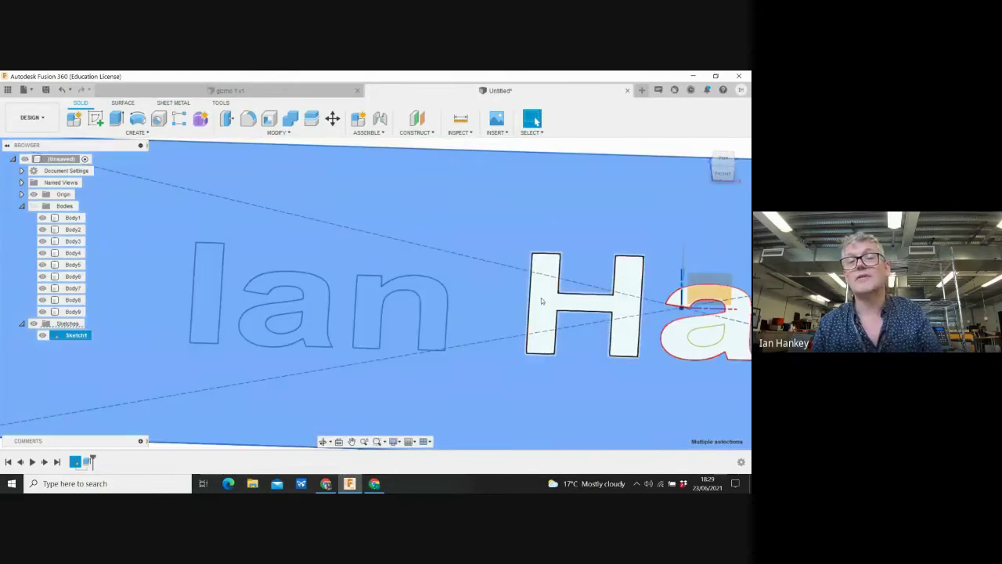
left_click(595, 313)
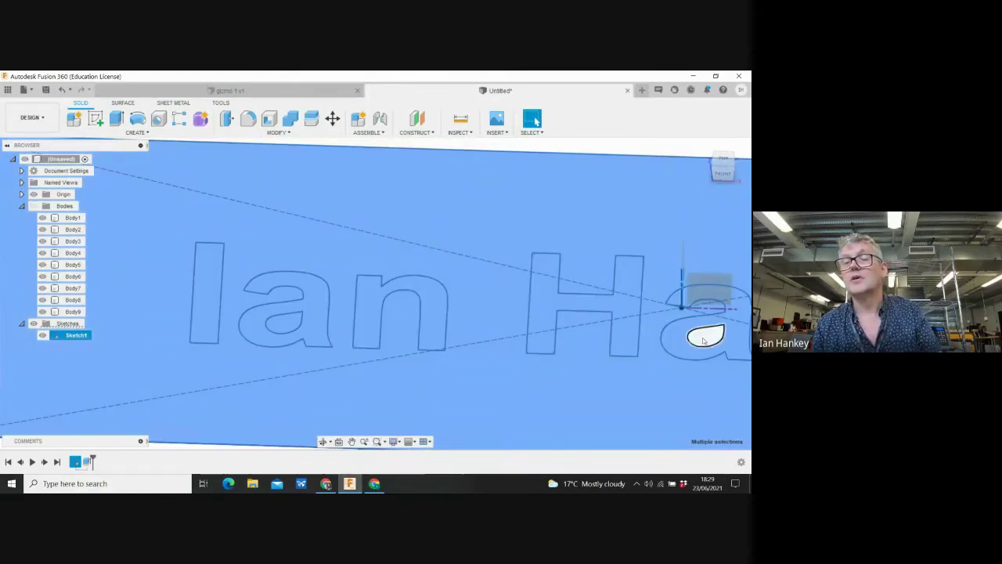
left_click(519, 322)
middle_click_drag(484, 299, 345, 327)
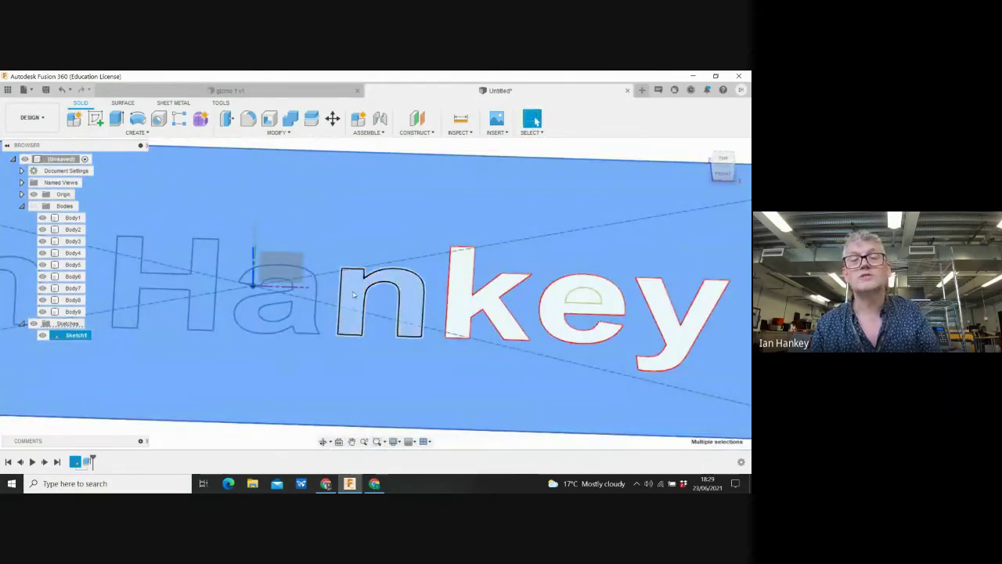
left_click(471, 289, "ctrl")
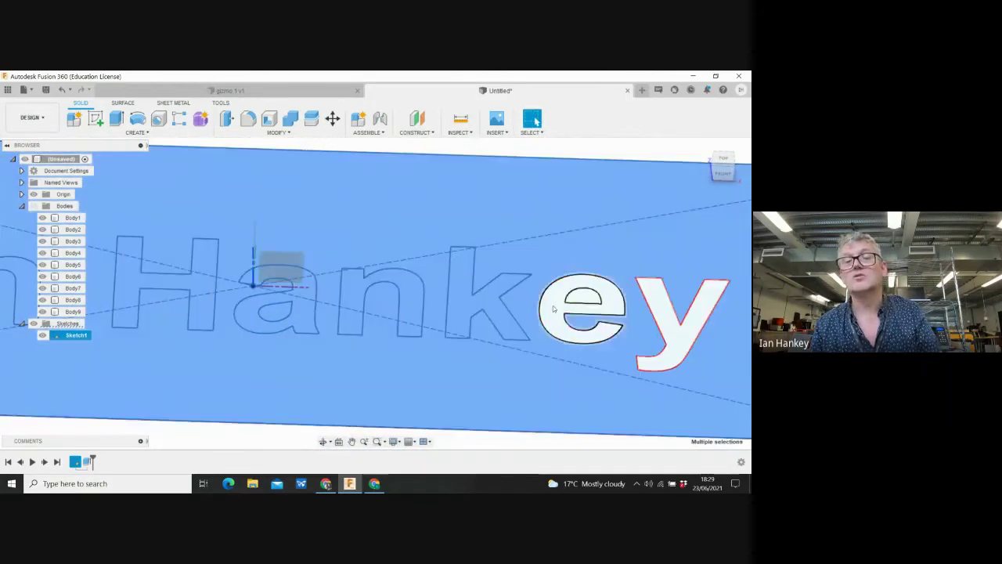
left_click(555, 307, "ctrl")
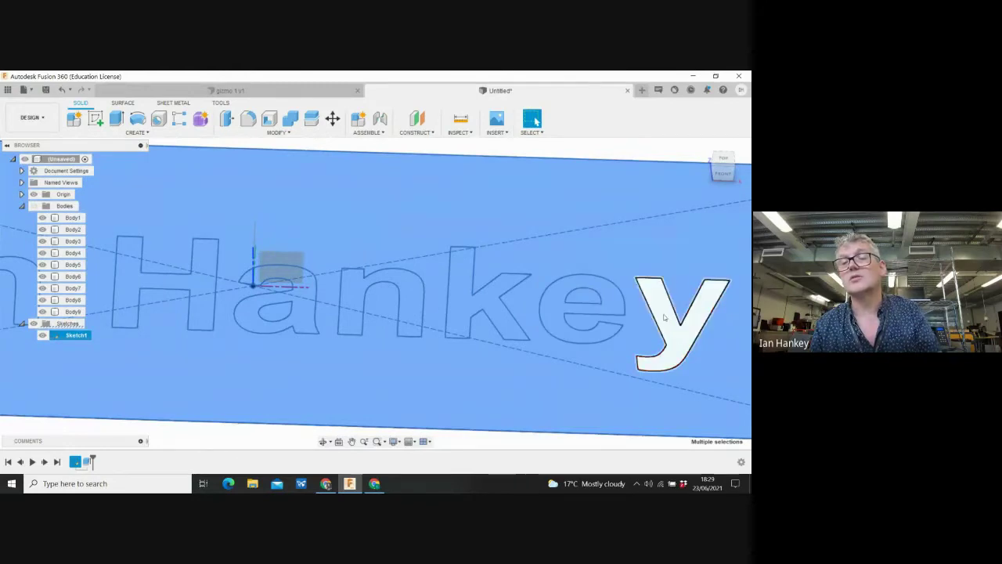
left_click(665, 318, "ctrl")
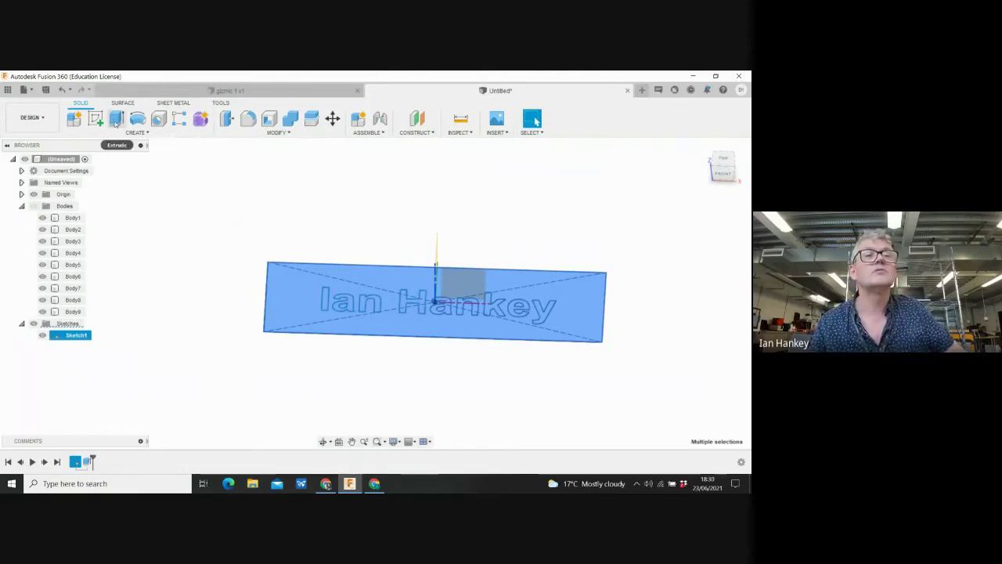
- Extrude the selected profiles 20 mm downward as a New Body, checked from the front view
left_click(116, 119)
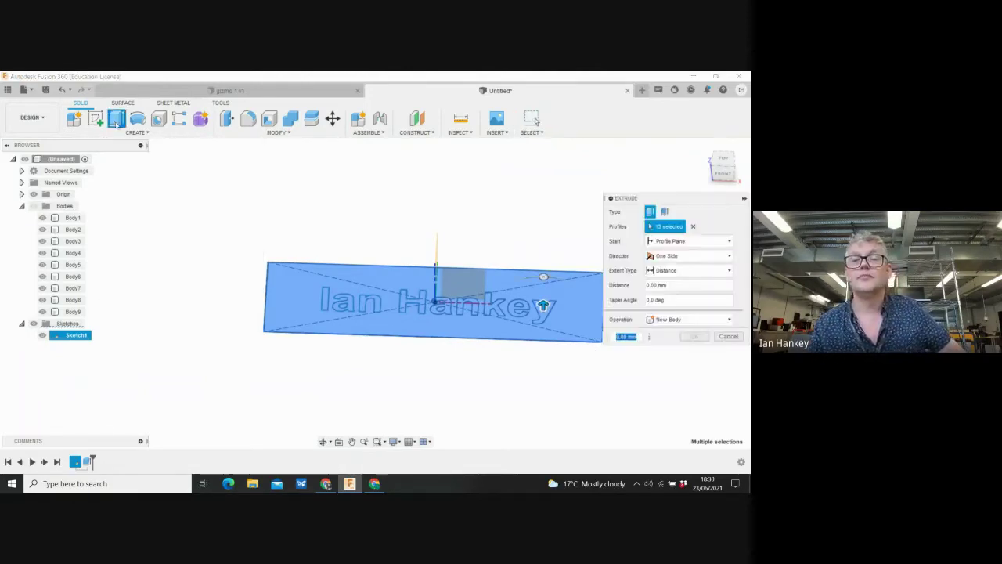
left_click_drag(543, 304, 543, 340)
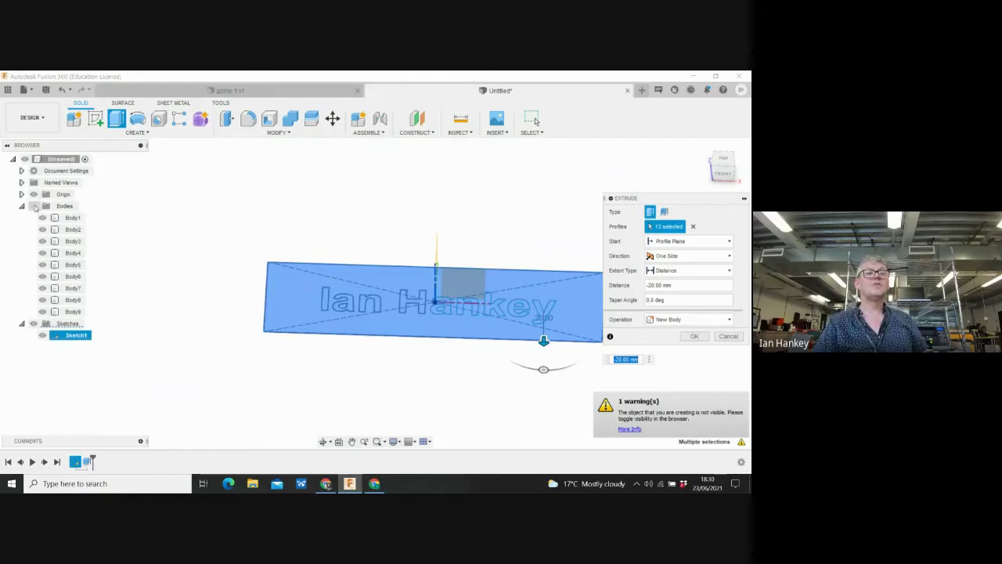
left_click(34, 206)
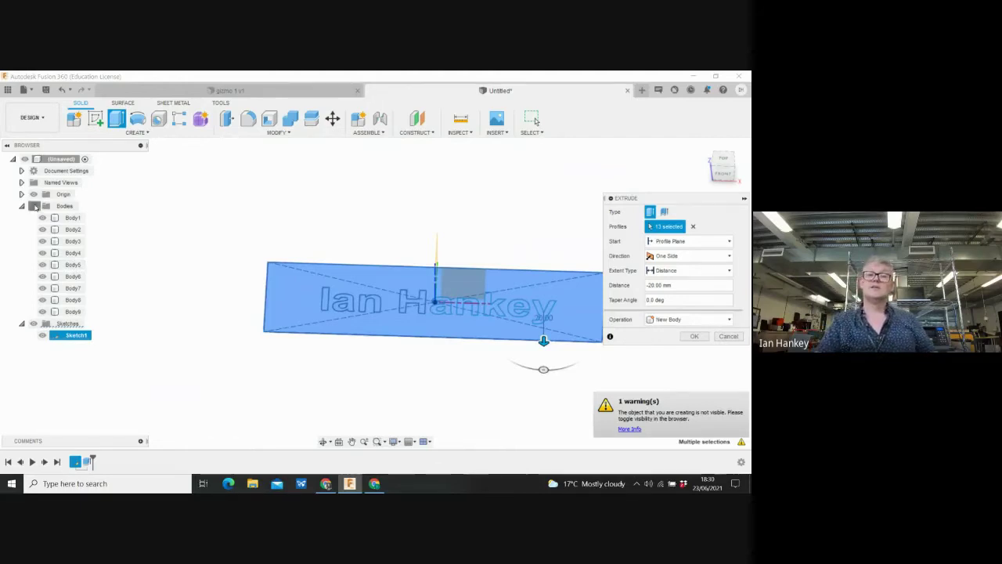
mouse_move(543, 342)
left_mouse_down()
mouse_move(544, 352)
mouse_move(543, 342)
left_mouse_up()
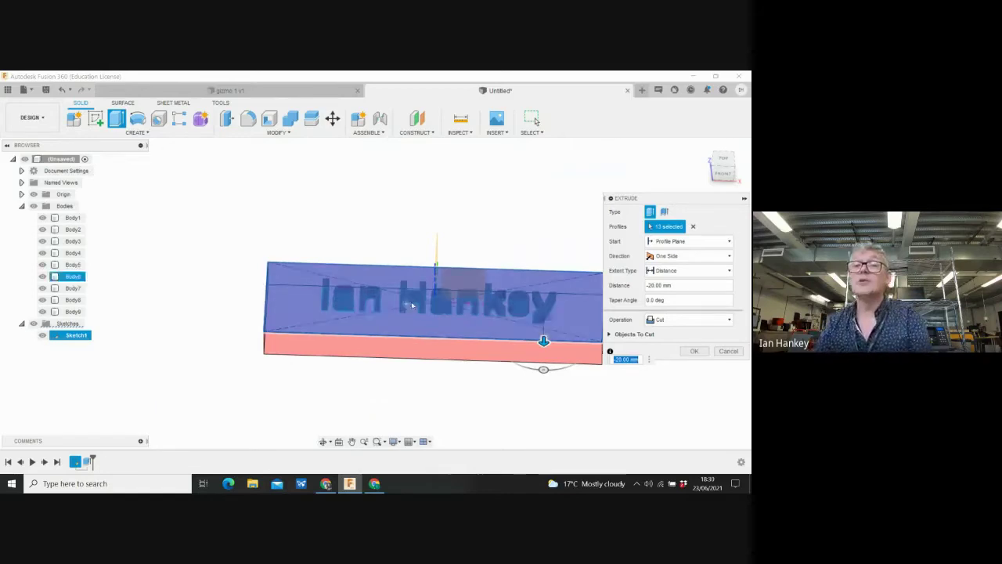
left_click(718, 319)
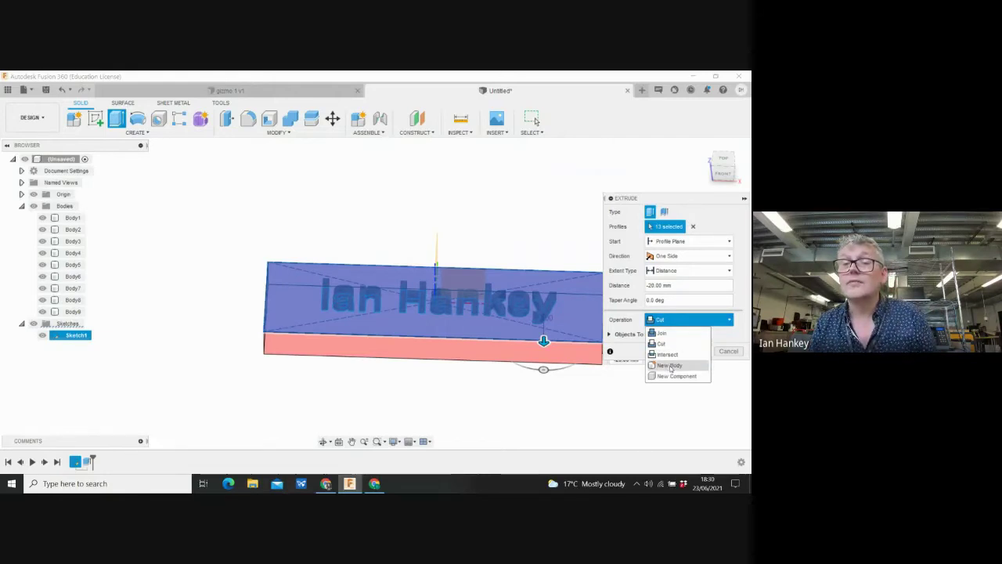
left_click(670, 367)
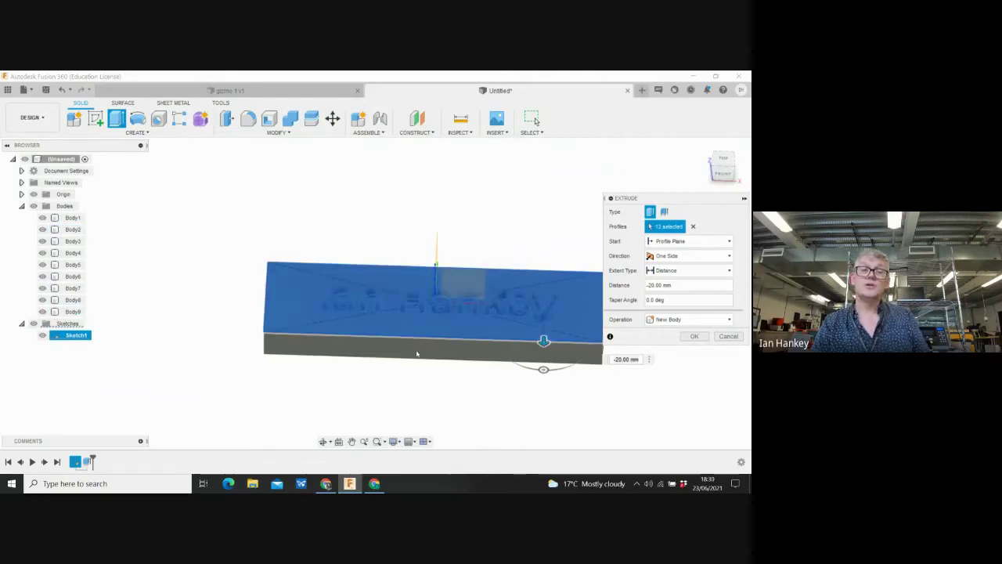
left_click(720, 173)
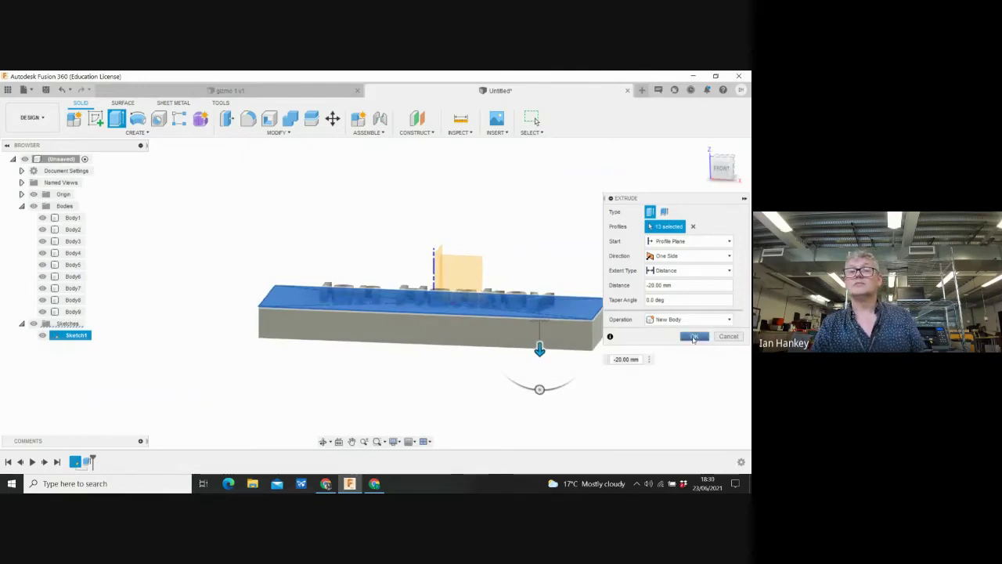
left_click(694, 338)
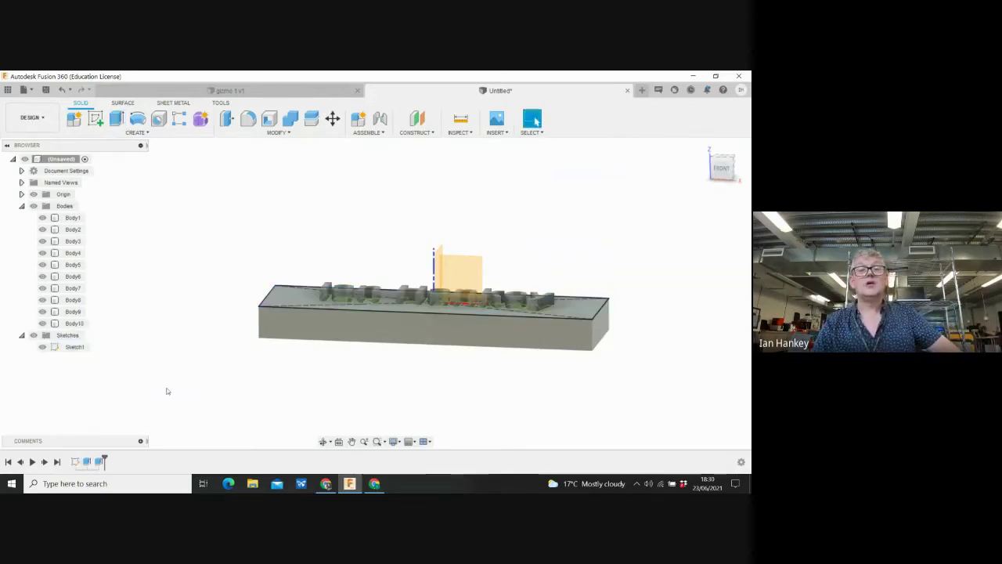
- Rename Body10 to 'base' and orbit to a front view
left_click(74, 324)
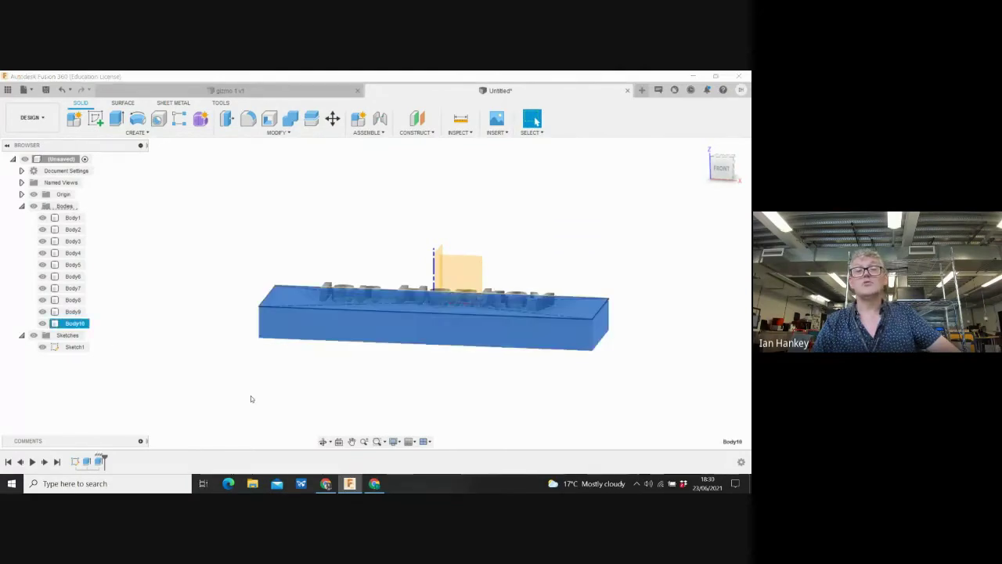
double_click(74, 323)
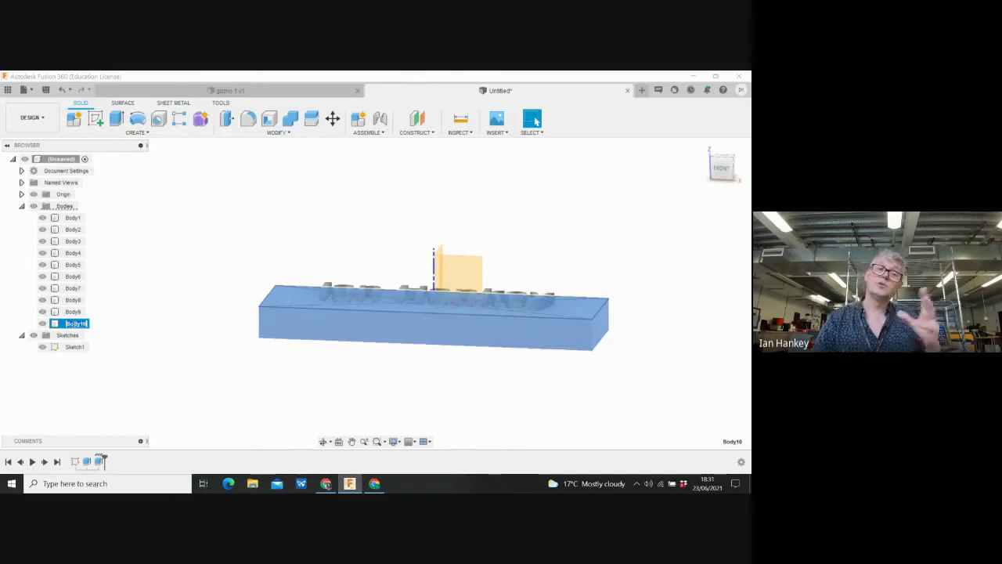
type("ba")
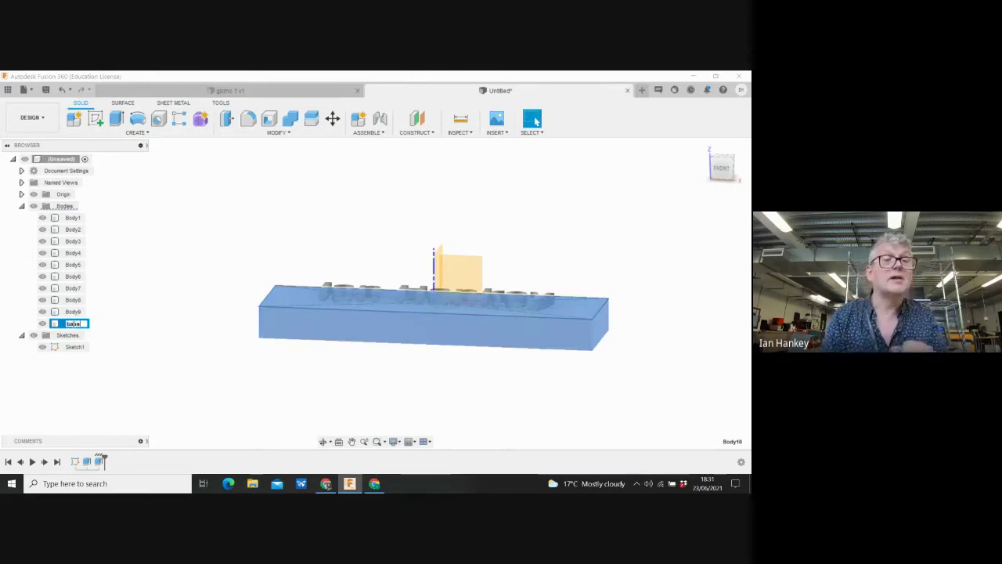
type("se")
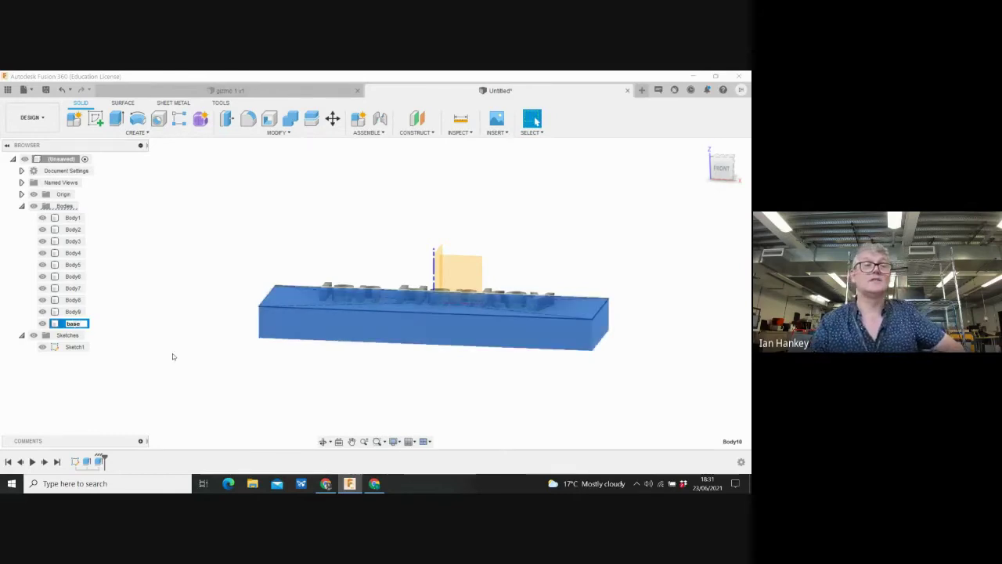
left_click(165, 360)
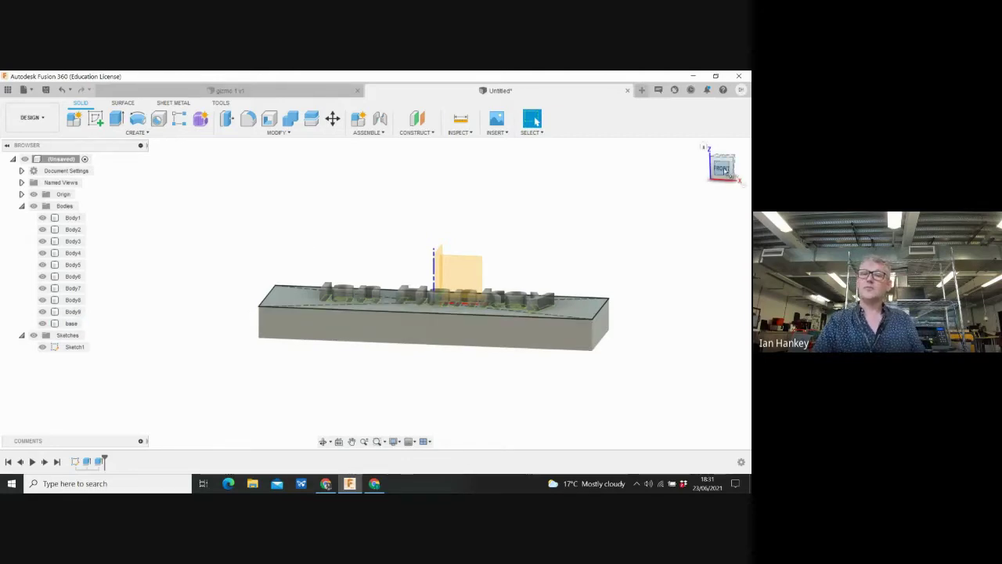
left_click_drag(728, 183, 723, 167)
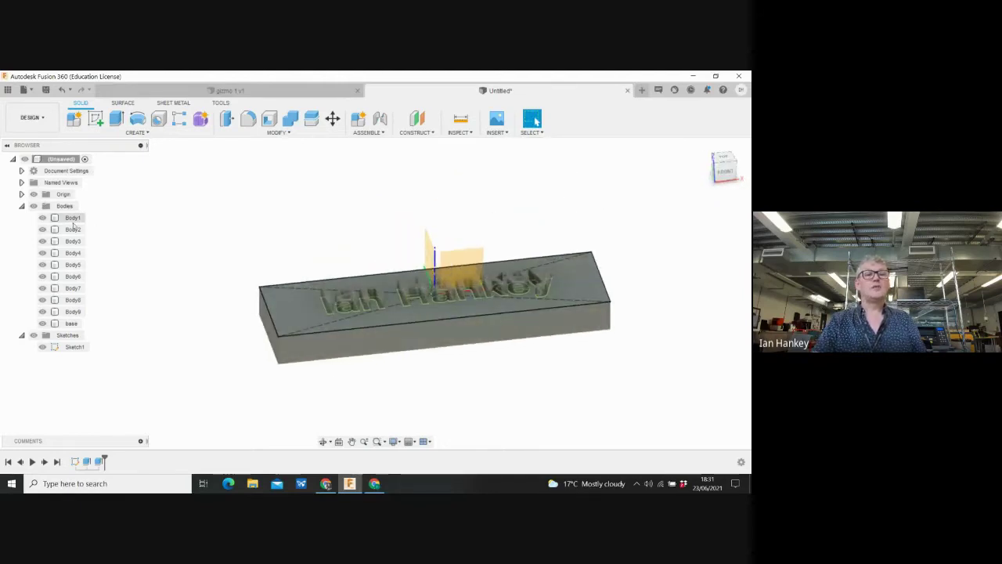
left_click(73, 219)
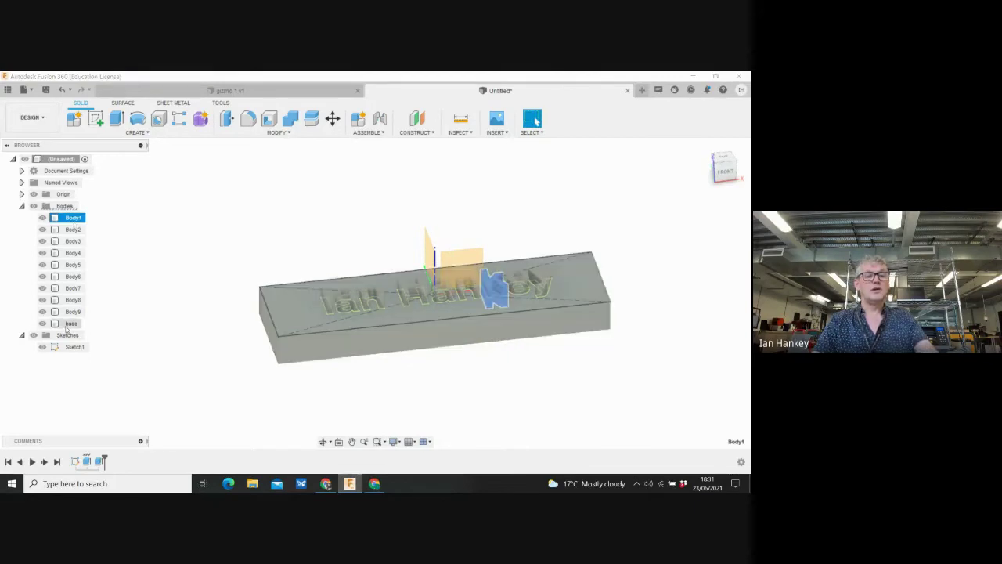
left_click(69, 324, "shift")
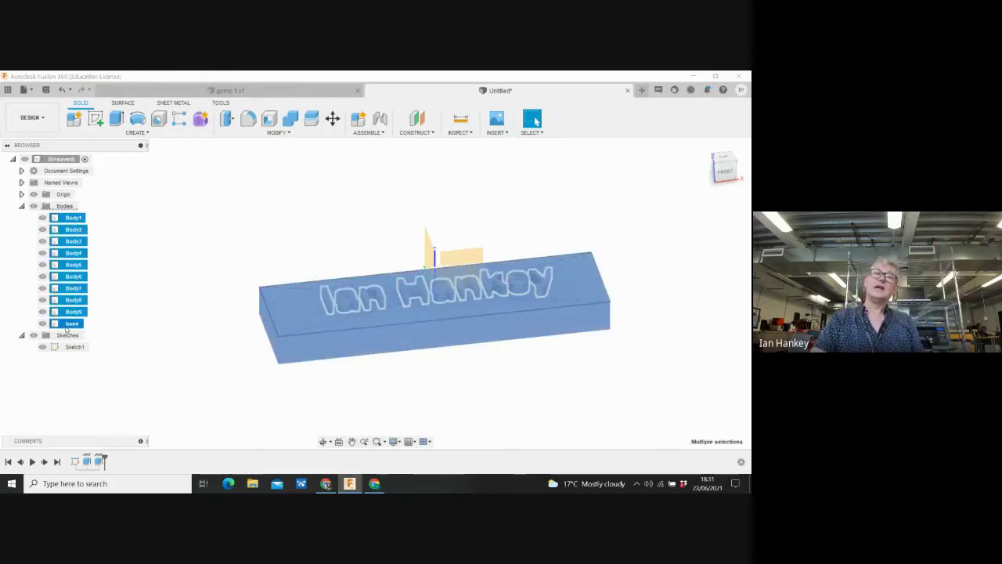
left_click(275, 133)
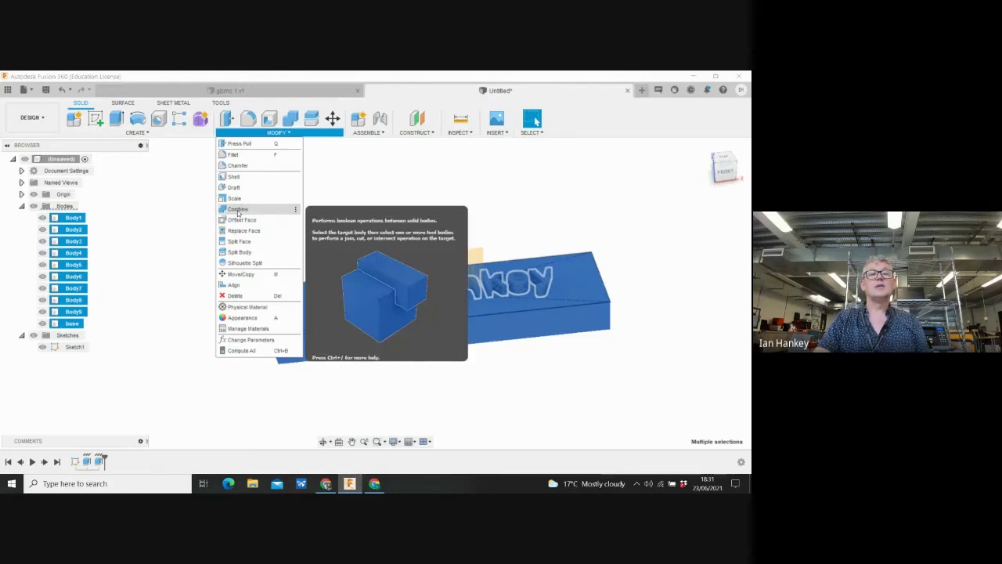
left_click(238, 210)
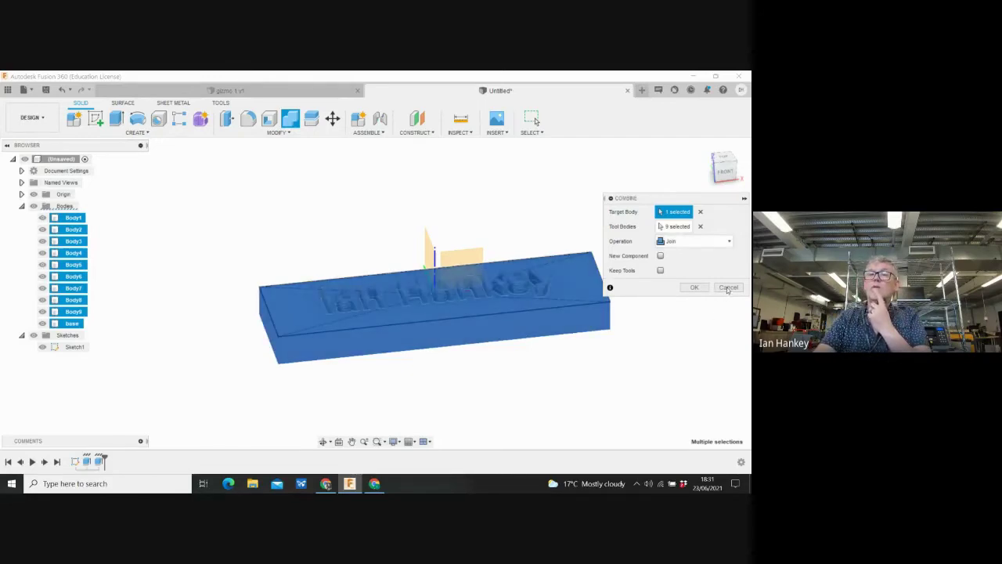
left_click(728, 289)
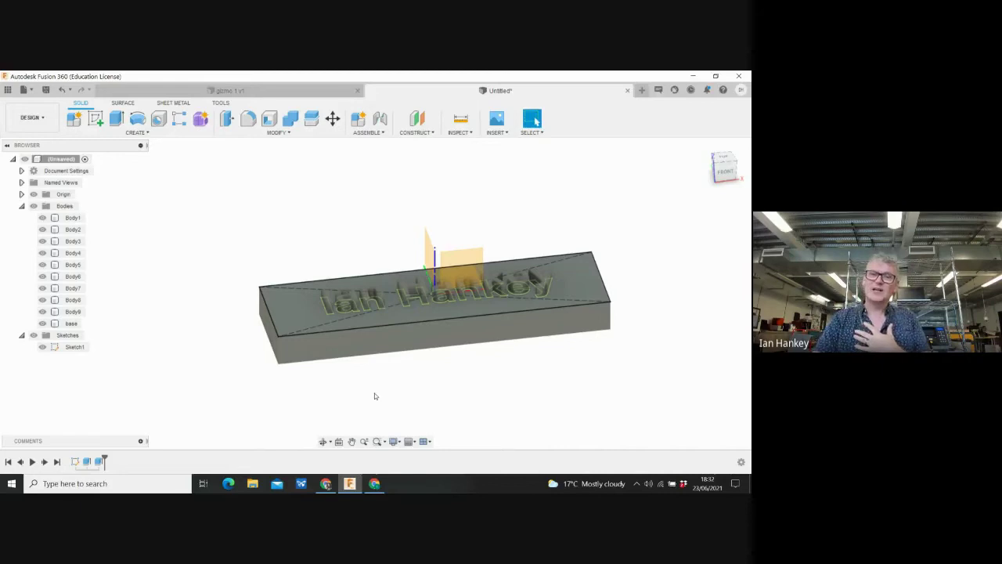
- Select then deselect the base body and bring up the MODIFY operations list
left_click(71, 323)
left_click(164, 349)
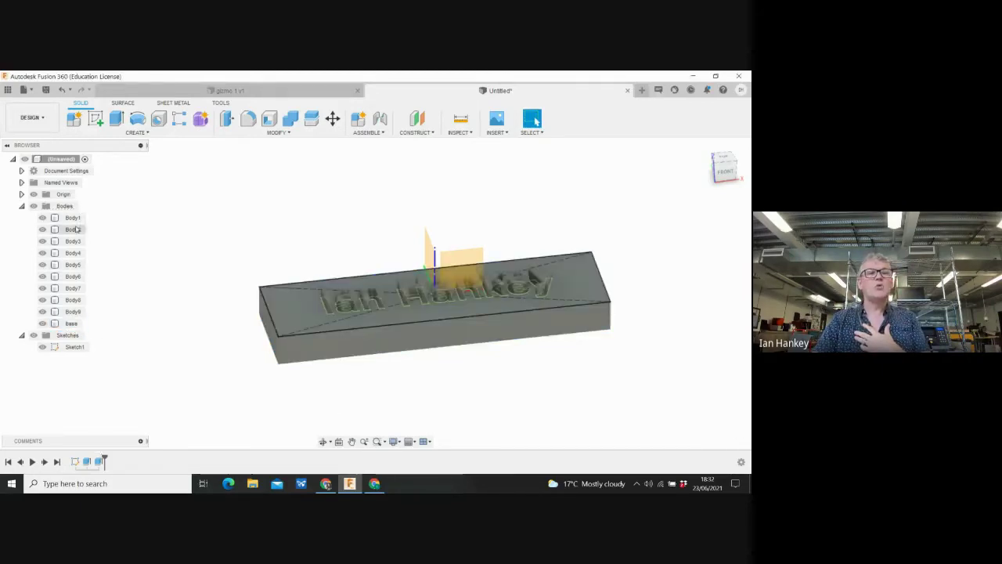
left_click(265, 135)
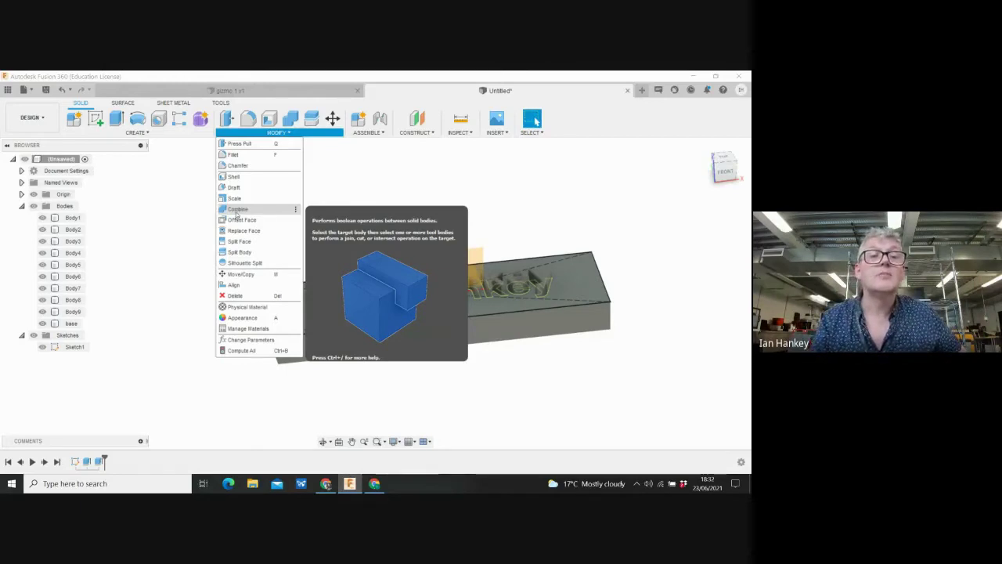
- Start a Combine with base as target and Body1 through Body9 as tool bodies
left_click(236, 210)
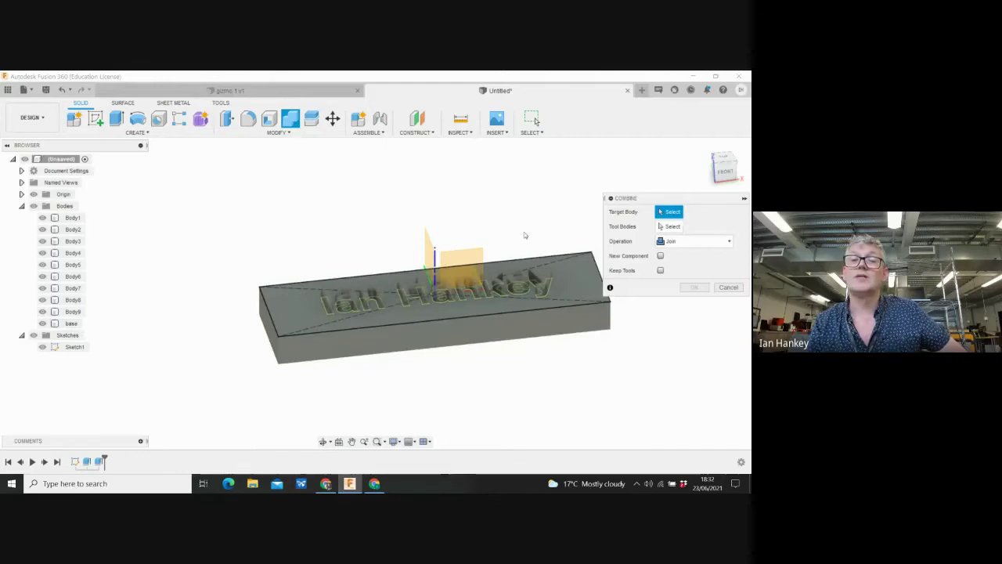
left_click(71, 324)
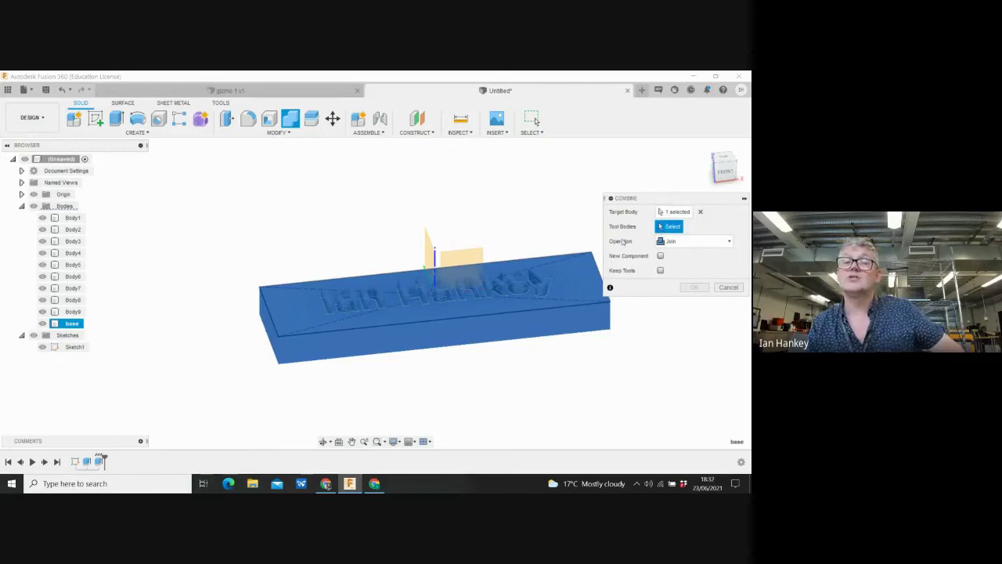
left_click(73, 218)
left_click(73, 230)
left_click(73, 241)
left_click(73, 253)
left_click(73, 265)
left_click(73, 276)
left_click(73, 289)
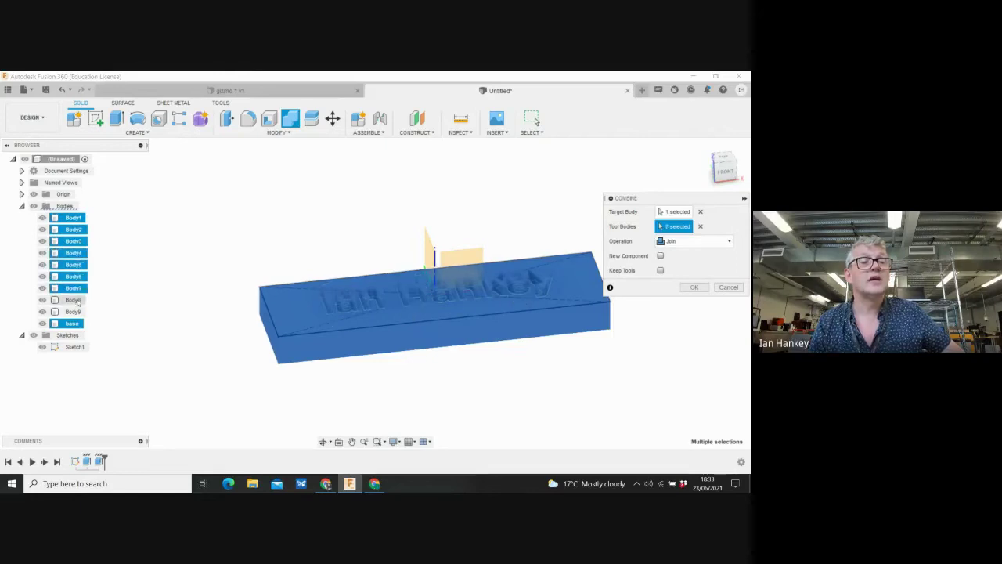
left_click(73, 299)
left_click(73, 312)
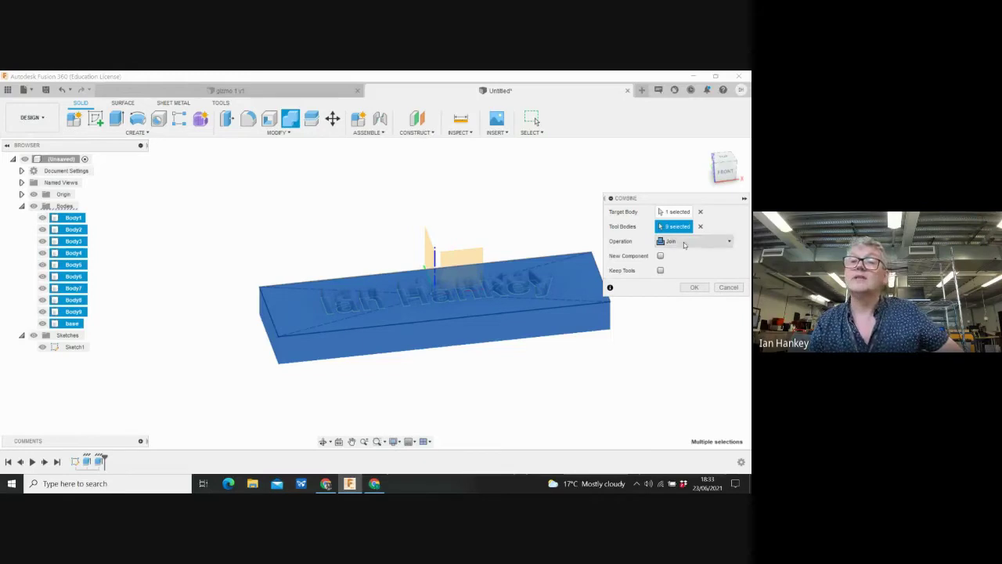
- Switch the combine operation to Cut and apply it
left_click(686, 242)
left_click(672, 269)
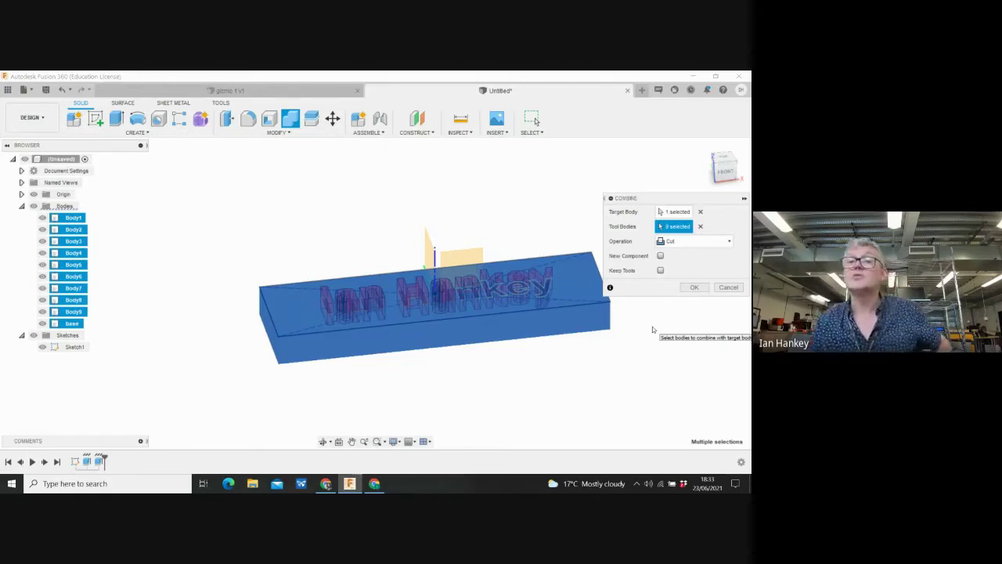
left_click(694, 287)
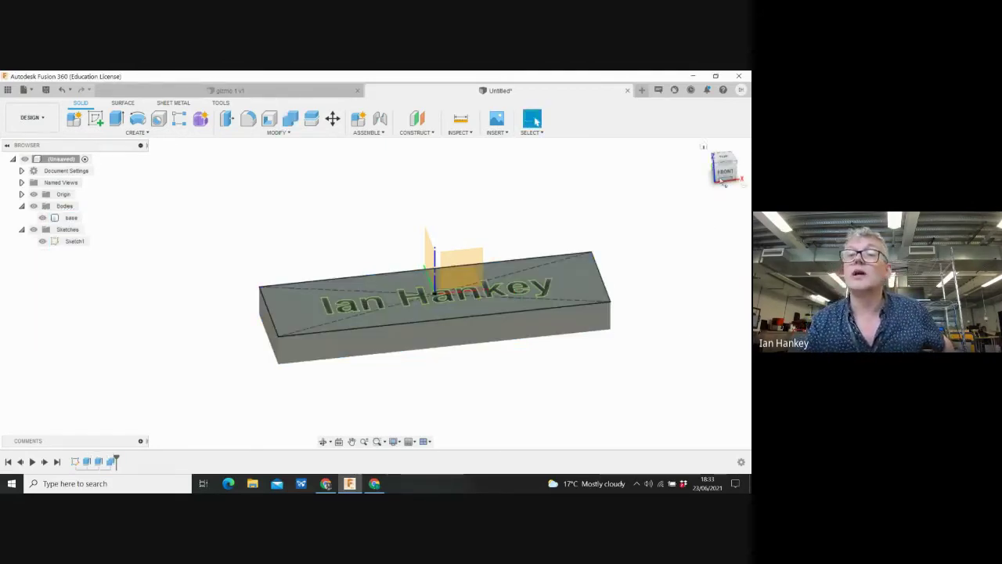
- Inspect the engraved plate from above, briefly hiding and re-showing the base body
mouse_move(376, 294)
middle_mouse_down("shift")
mouse_move(381, 336)
mouse_move(412, 318)
middle_mouse_up("shift")
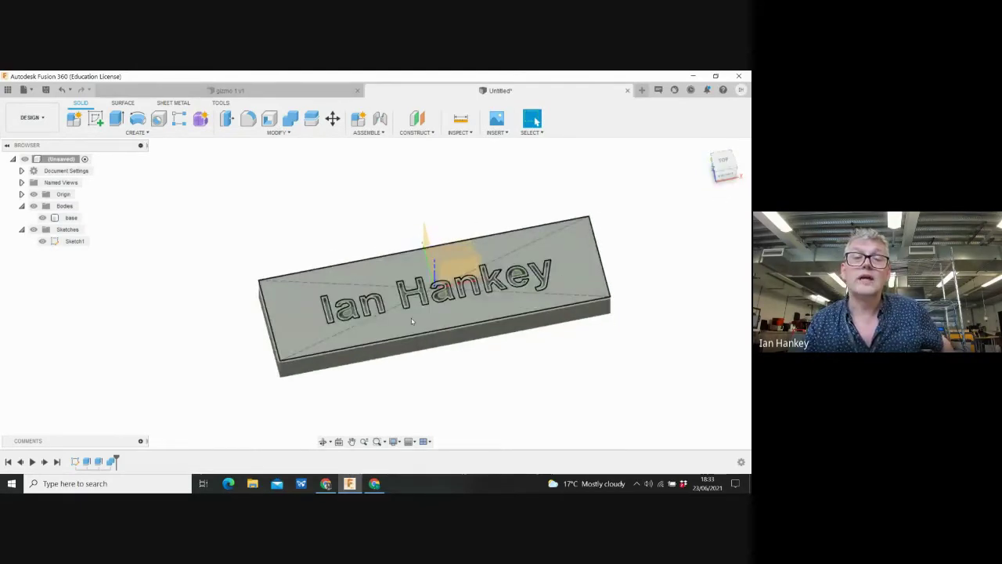
scroll(411, 318, "up", 5)
left_click_drag(719, 152, 701, 175)
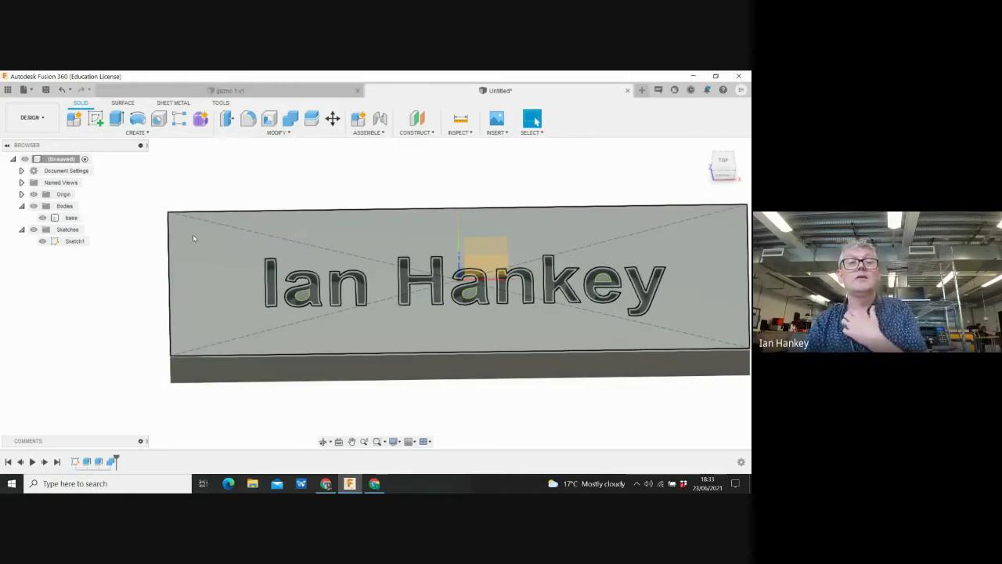
scroll(193, 233, "up", 2)
scroll(196, 234, "down", 4)
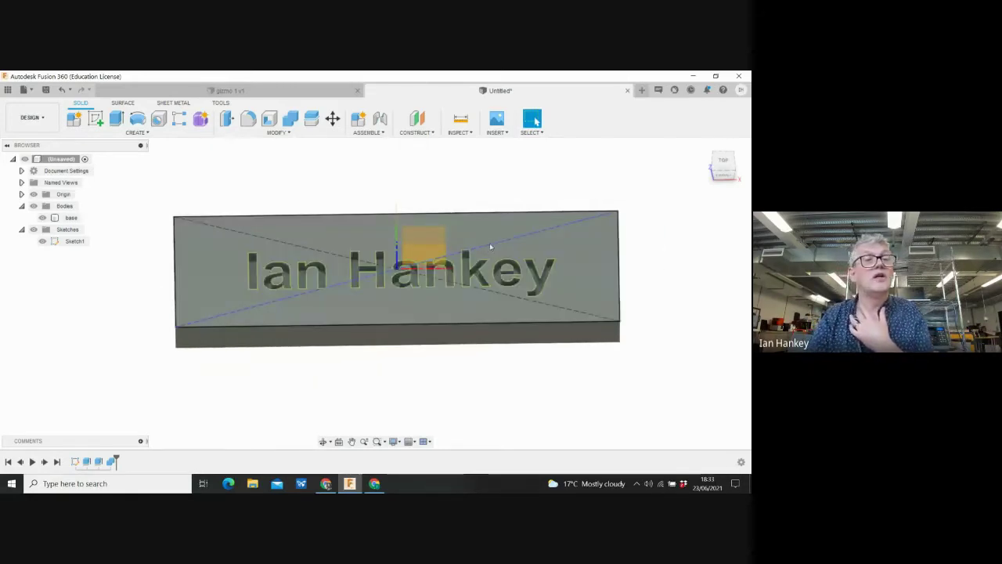
left_click(42, 217)
left_click(42, 217)
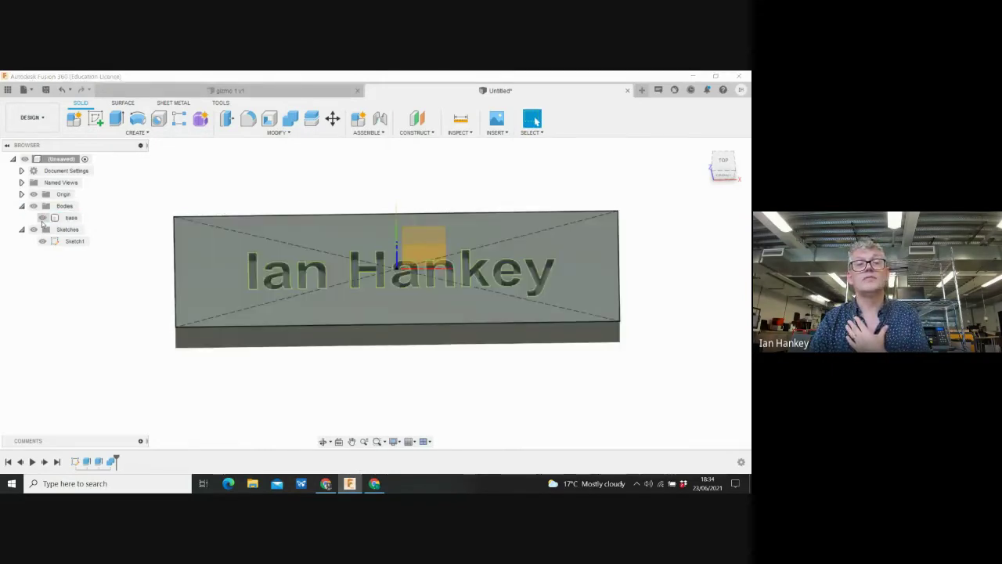
- Hide Sketch1 and the Origin planes so only the engraved base shows at an angle
left_click(44, 241)
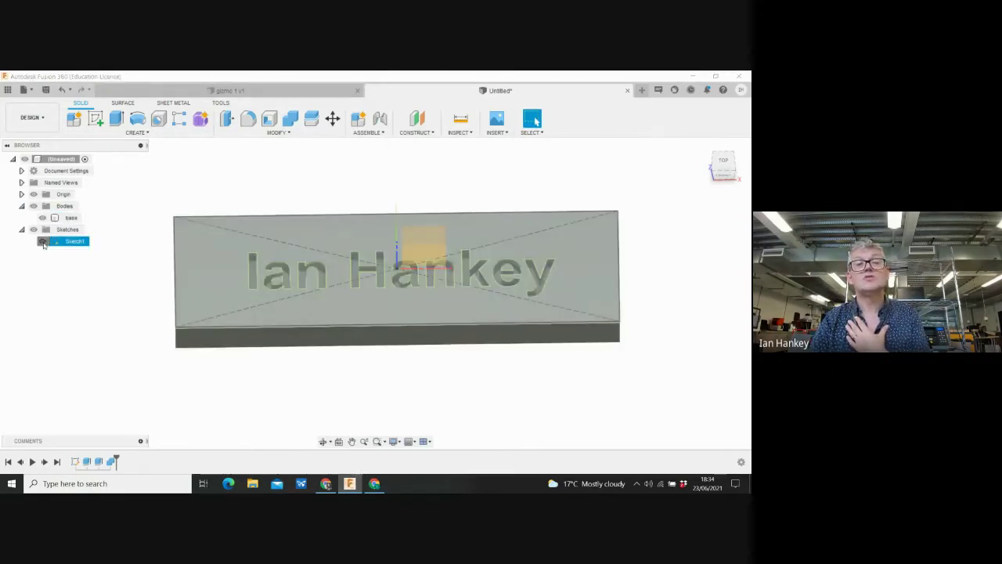
left_click(43, 241)
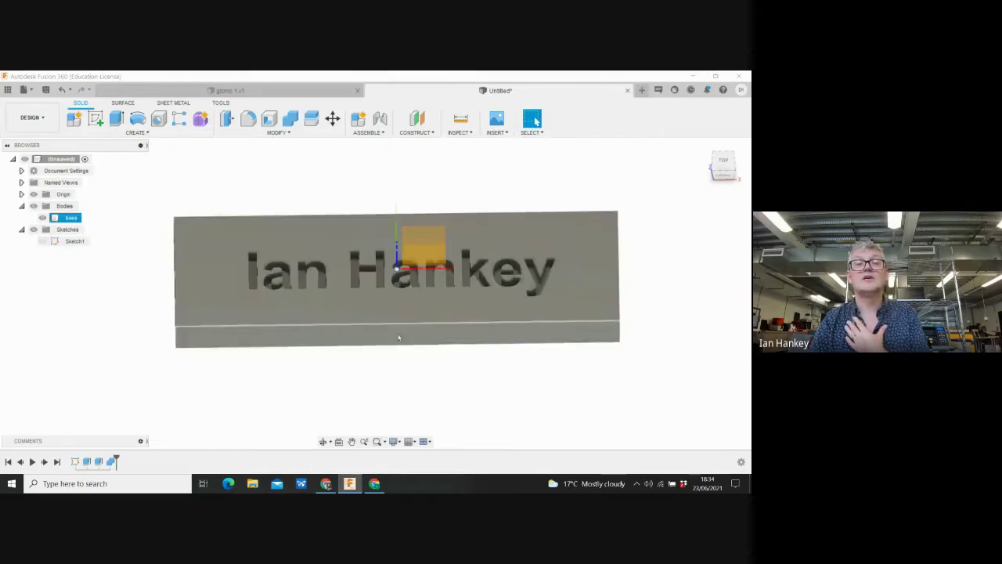
left_click(33, 194)
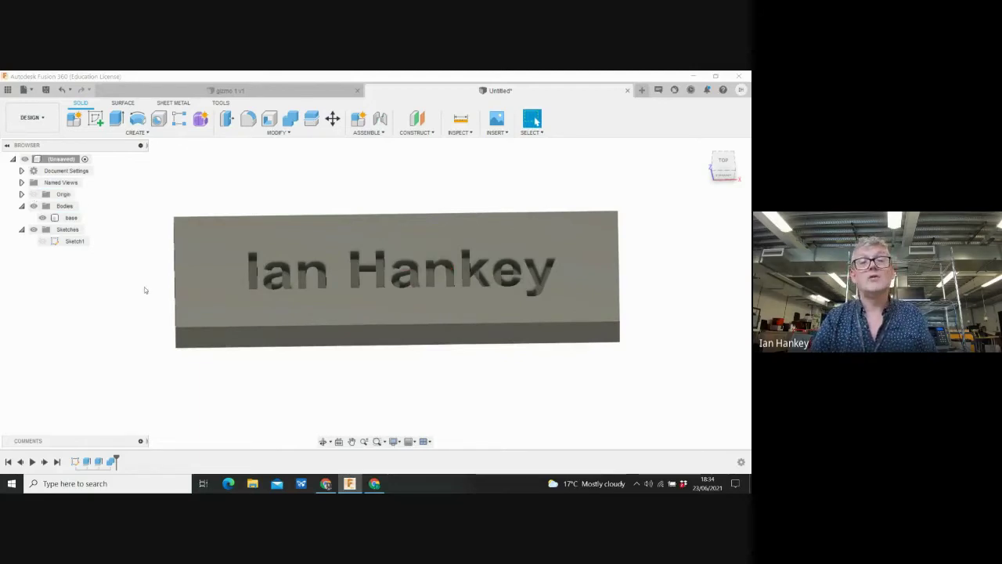
mouse_move(376, 290)
middle_mouse_down("shift")
mouse_move(423, 259)
mouse_move(427, 313)
mouse_move(427, 227)
mouse_move(427, 297)
mouse_move(427, 259)
mouse_move(438, 258)
middle_mouse_up("shift")
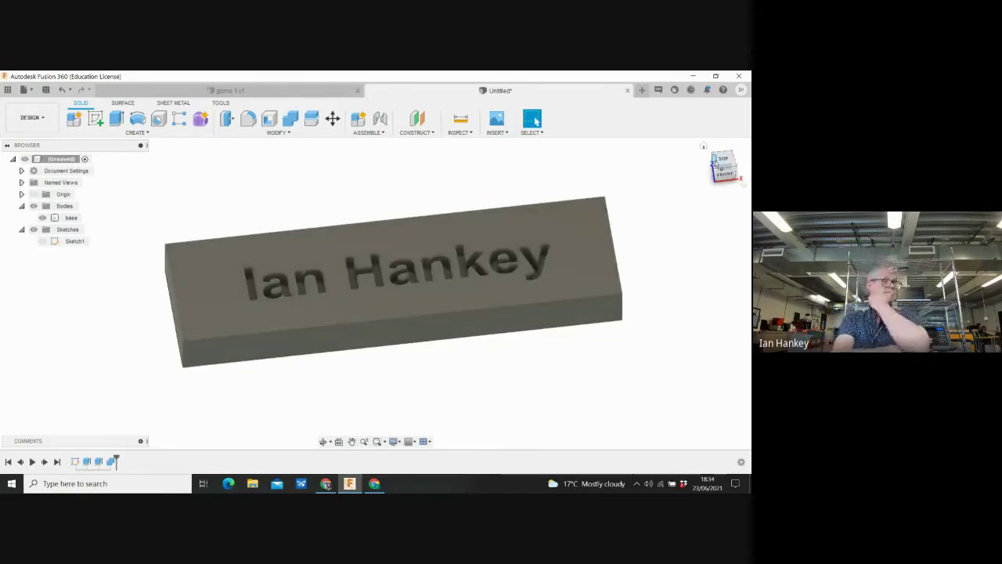
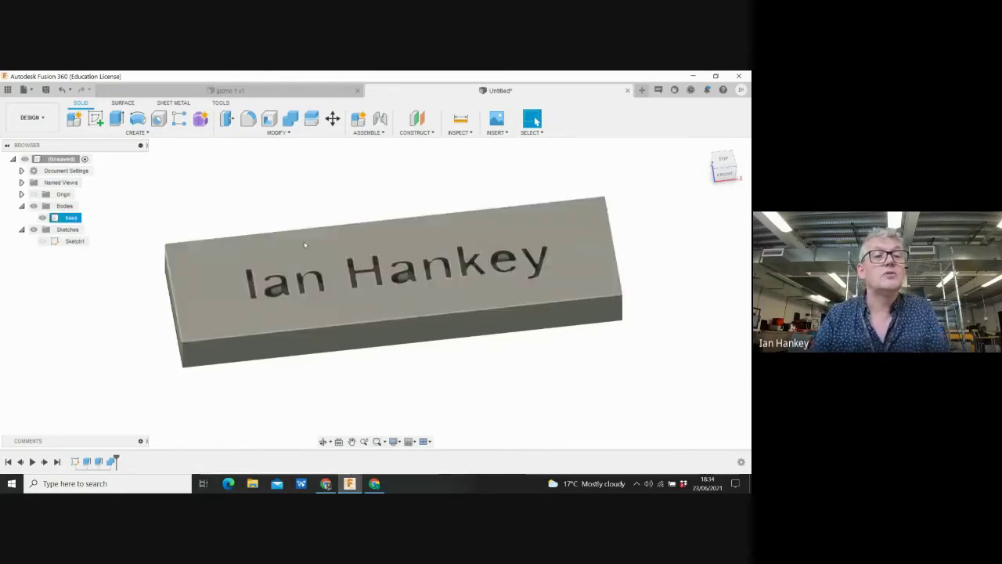
- Export the base body as STL with default settings, named 'name base' on the Desktop
right_click(71, 218)
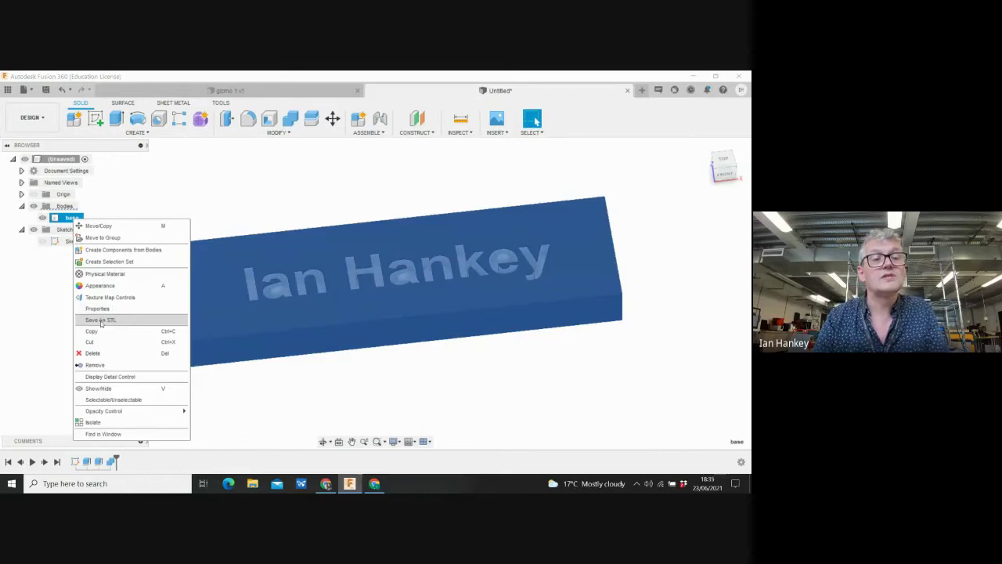
left_click(100, 320)
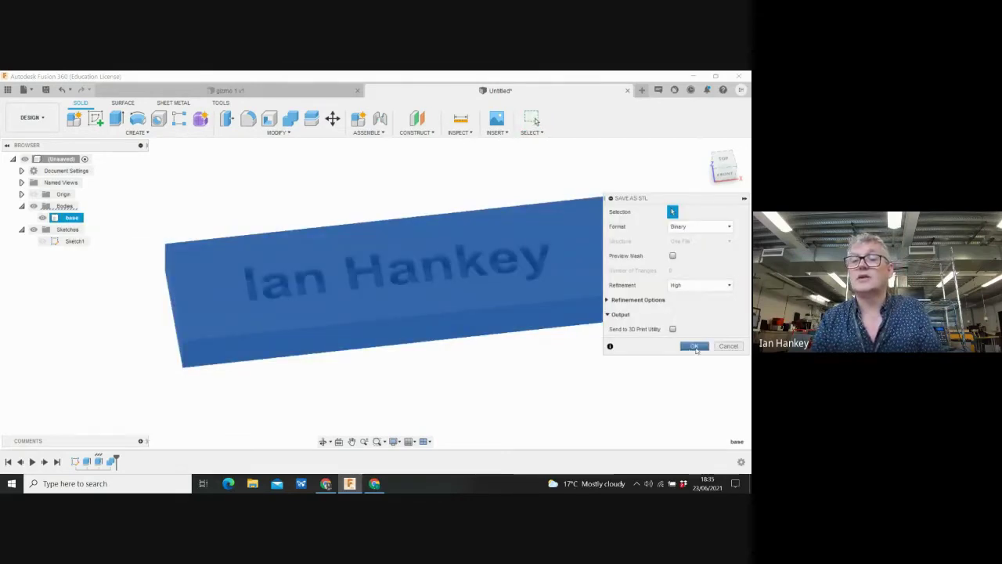
left_click(694, 346)
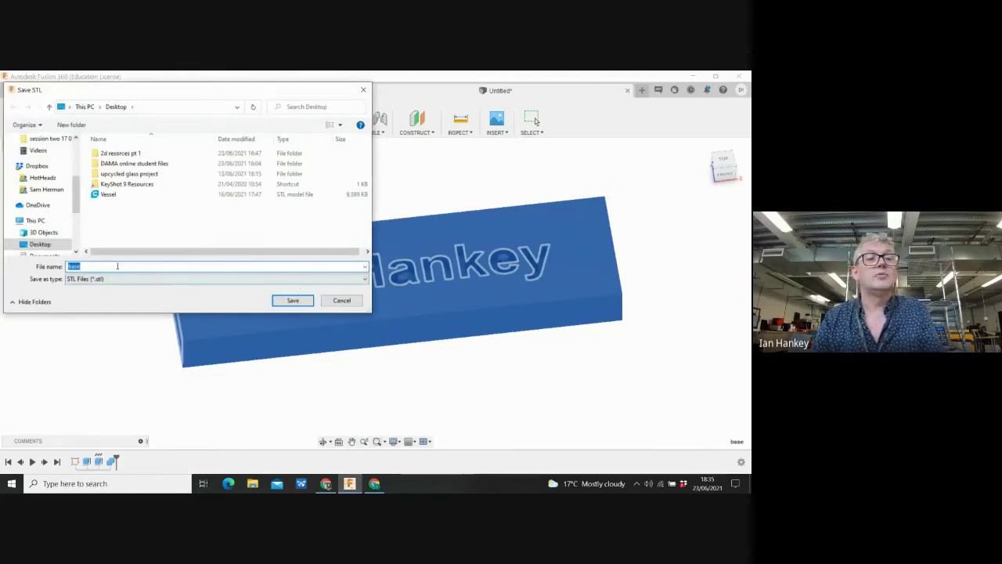
type("name")
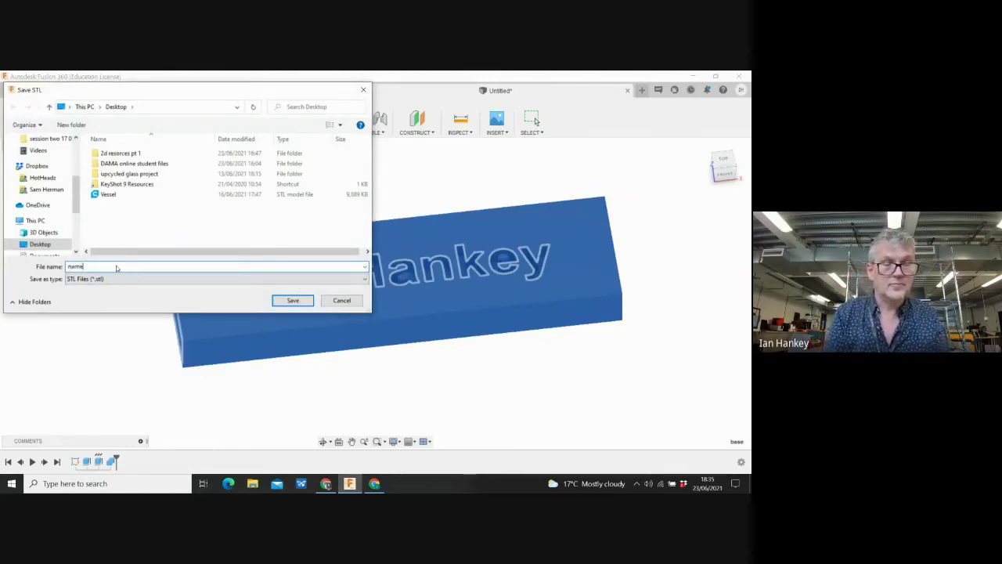
type(" base")
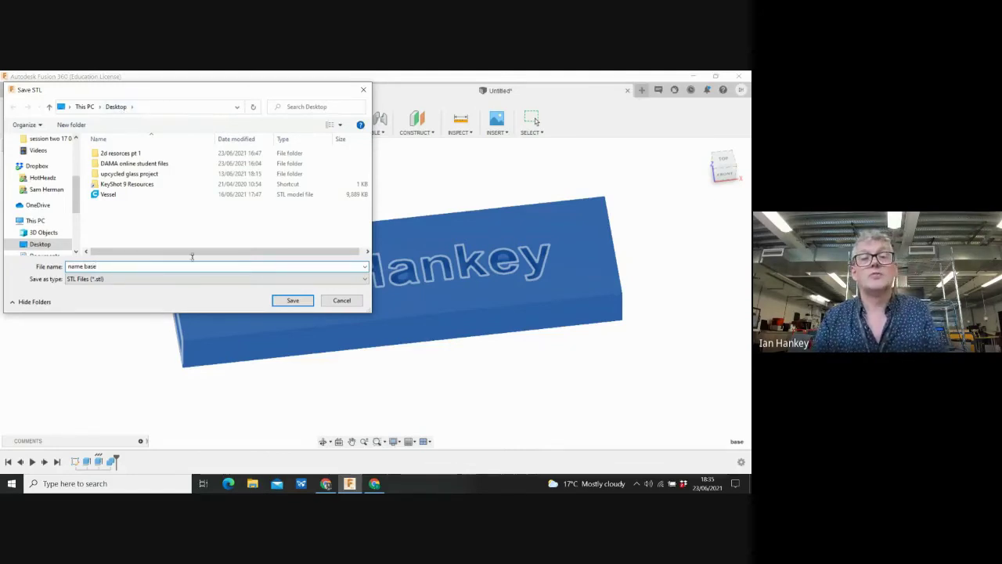
left_click(291, 302)
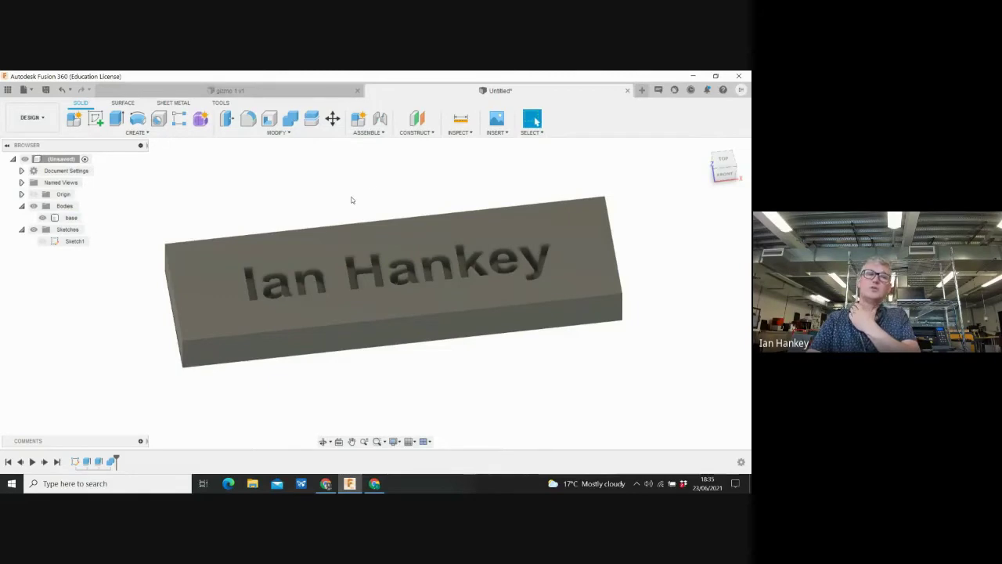
- Save the design as 'name plate'
left_click(23, 91)
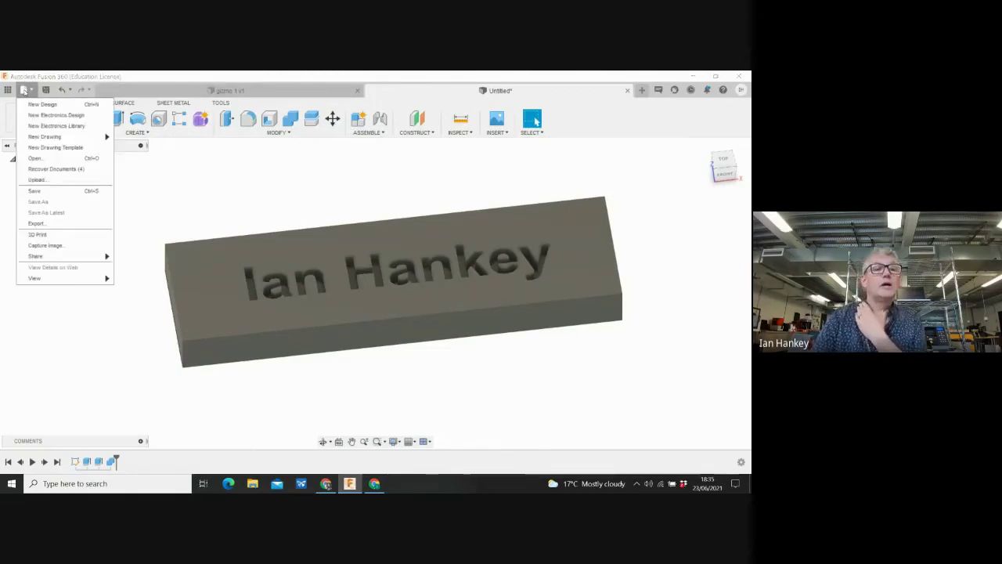
left_click(35, 191)
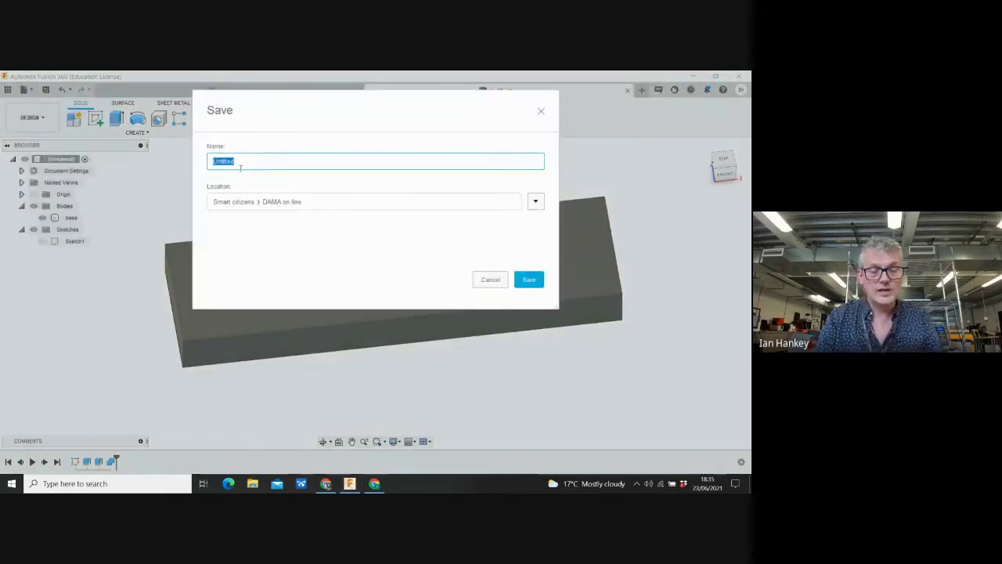
type("name plate")
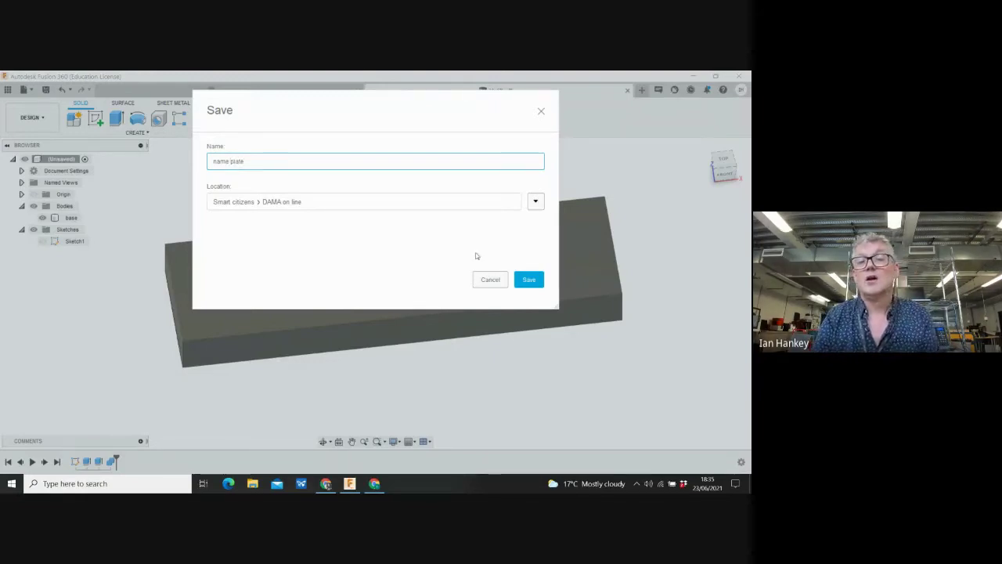
left_click(519, 279)
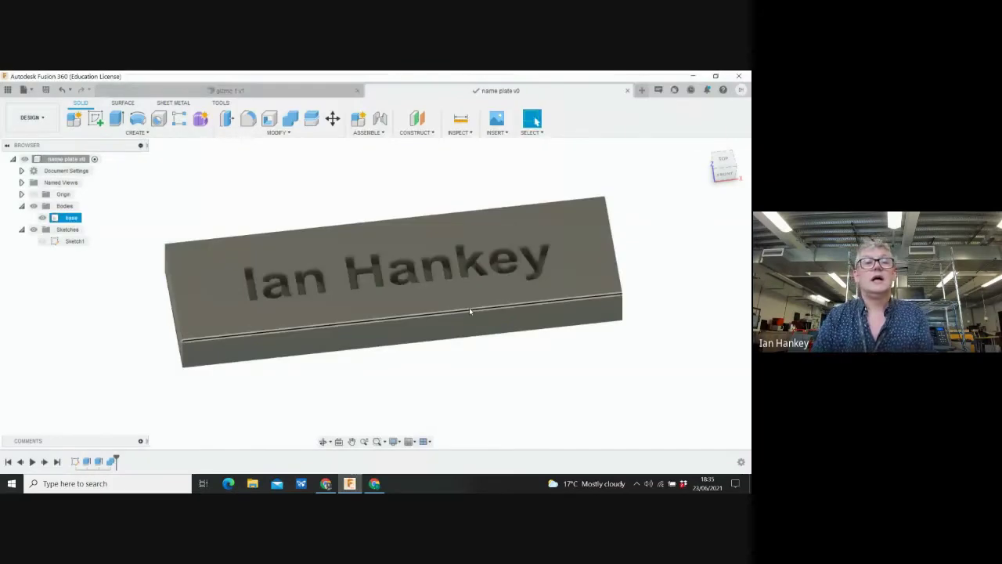
- Check the saved design in the Data Panel, then close the panel
left_click(7, 91)
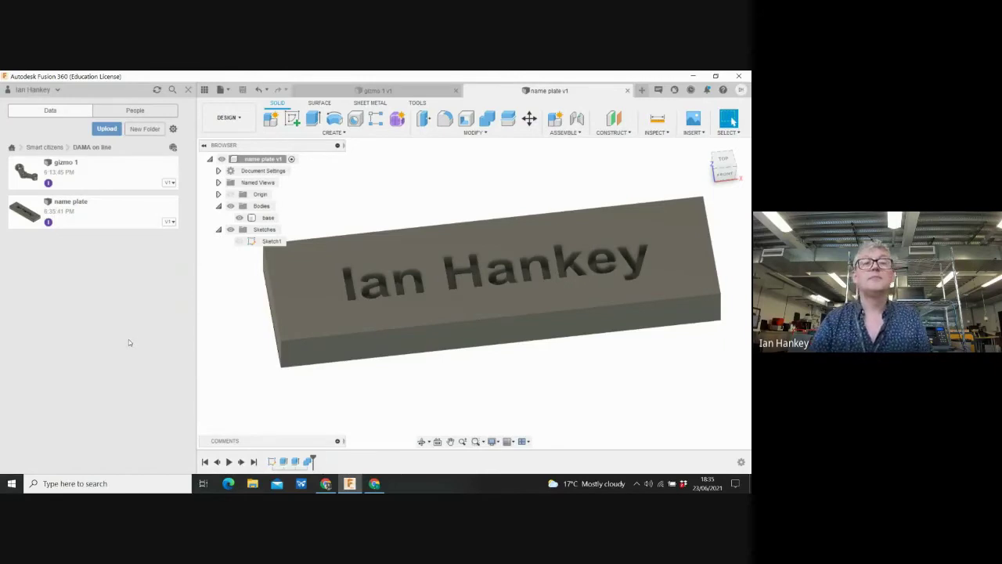
left_click_drag(195, 99, 171, 108)
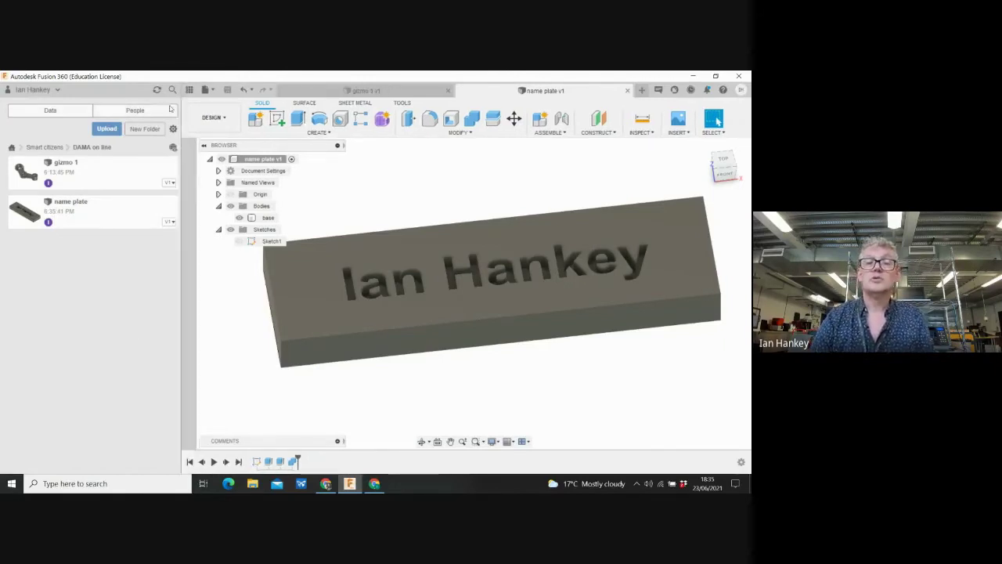
left_click(188, 89)
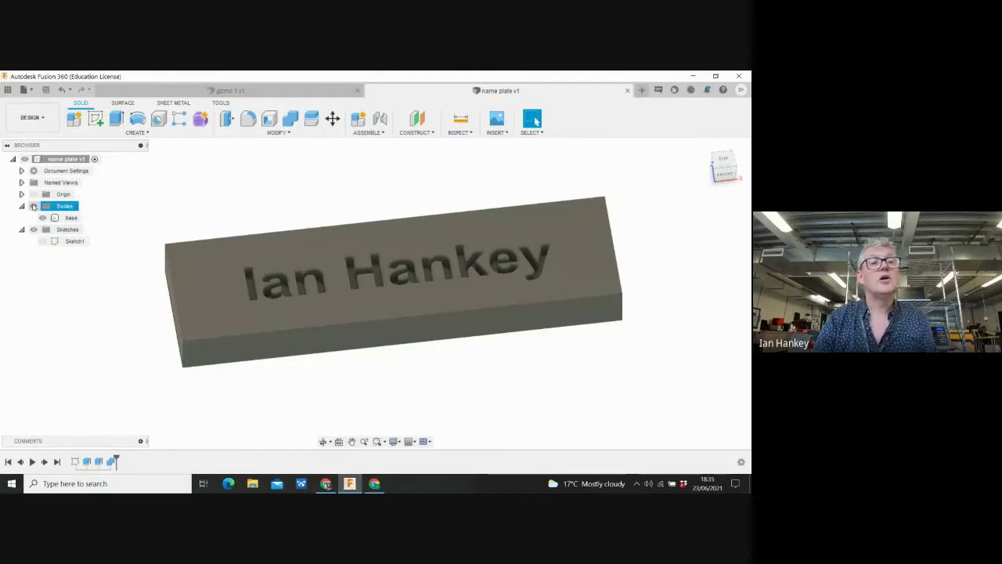
- Hide the plate body, show Sketch1, and open Sketch1 for editing from the timeline
left_click(34, 206)
left_click(42, 241)
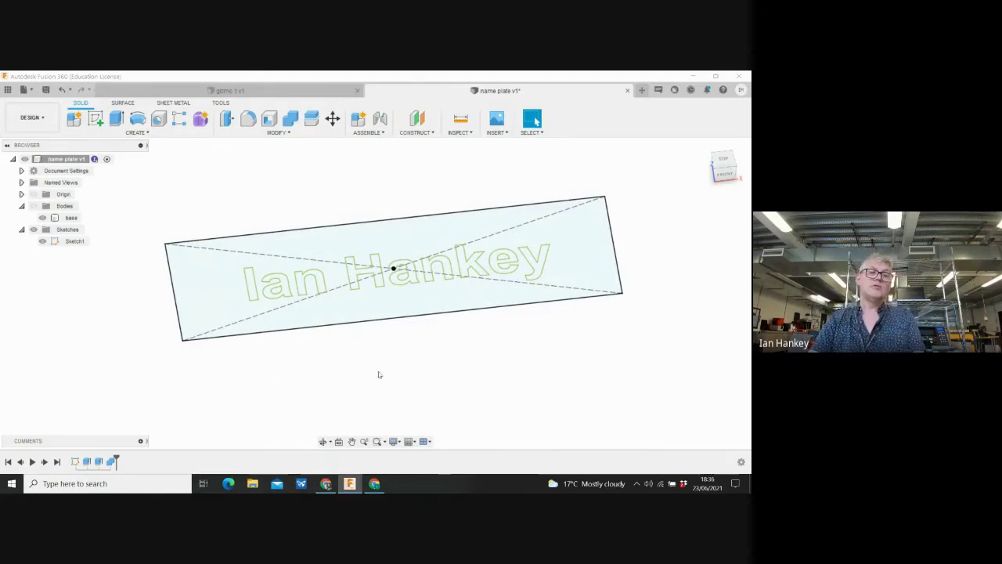
right_click(75, 462)
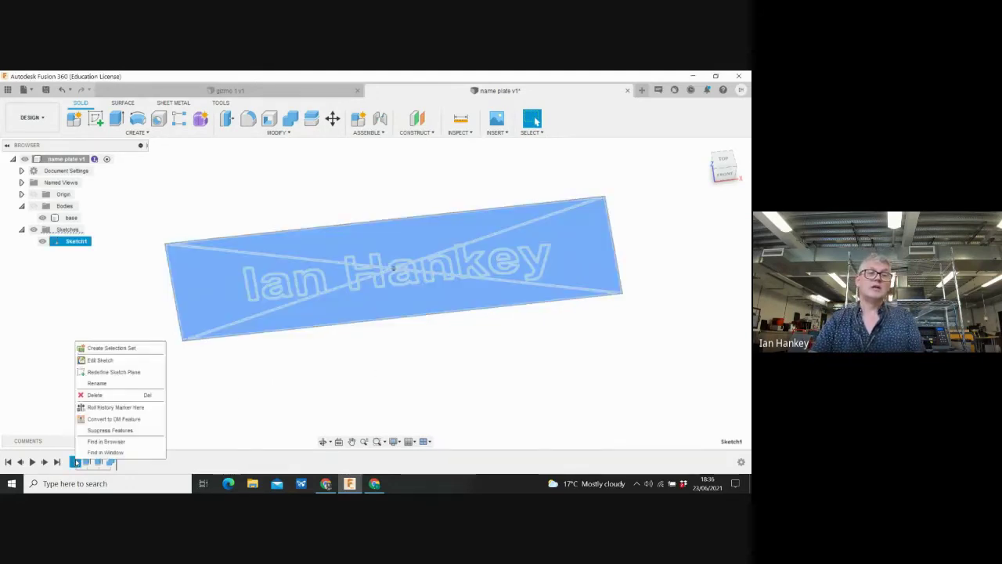
left_click(102, 363)
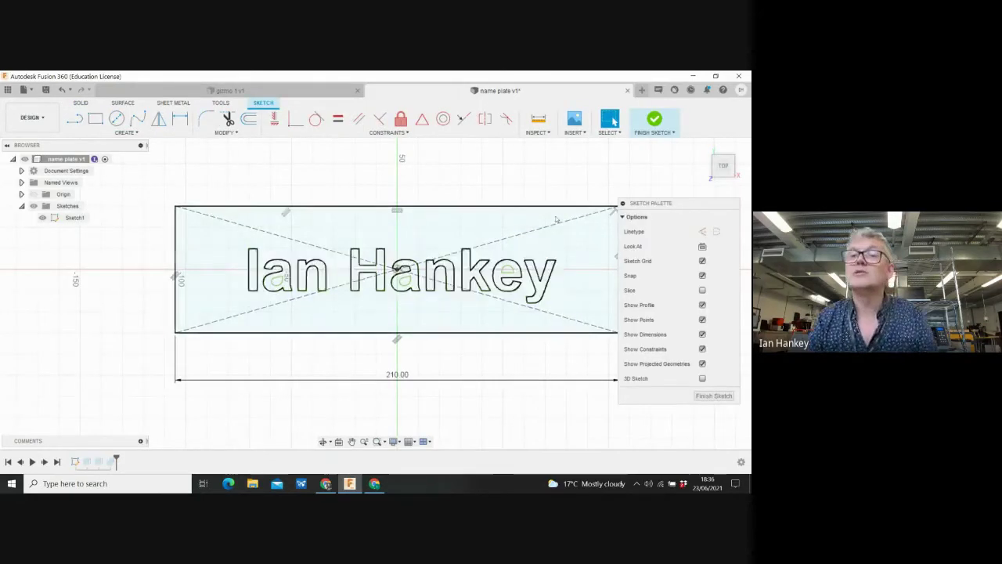
mouse_move(684, 206)
left_mouse_down()
mouse_move(763, 205)
mouse_move(694, 329)
mouse_move(690, 230)
left_mouse_up()
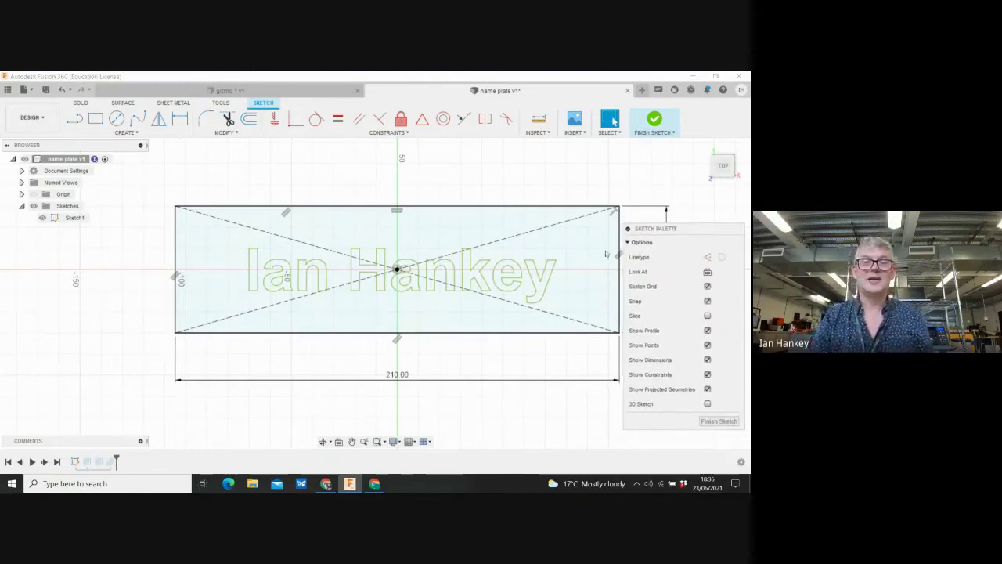
middle_click_drag(395, 265, 318, 284)
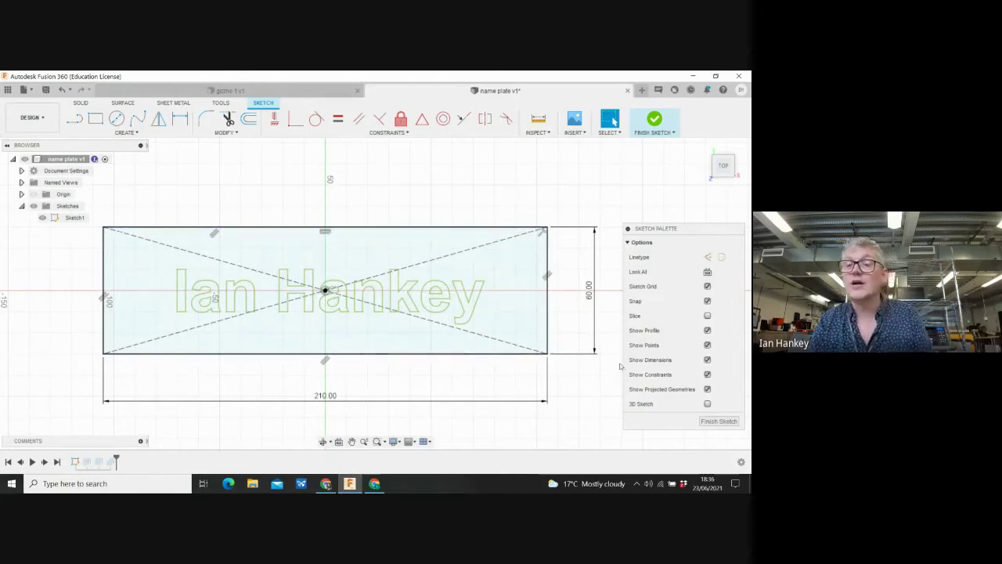
- Turn off Show Constraints, Show Dimensions, Show Profile and Show Projected Geometries in the Sketch Palette
left_click(707, 375)
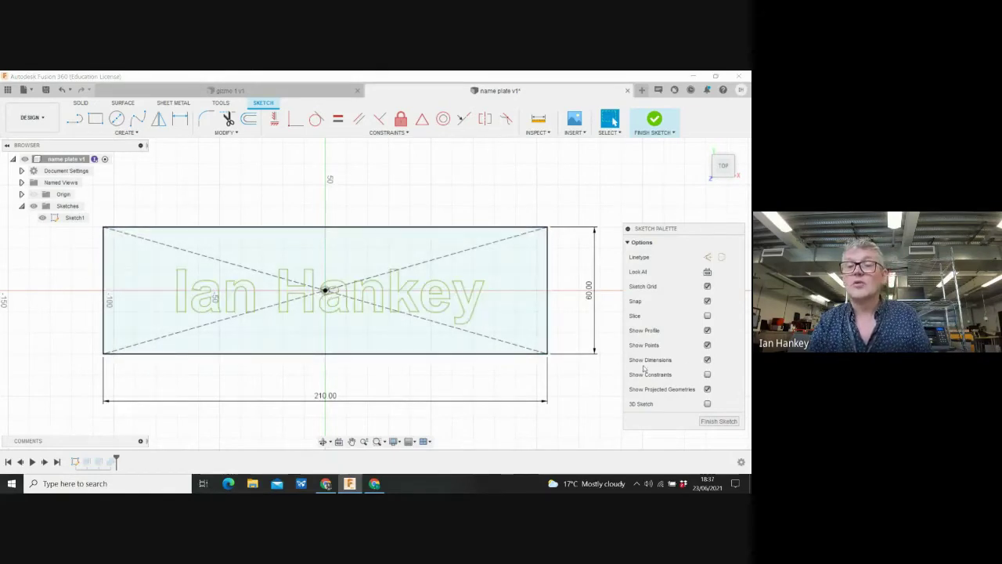
left_click(708, 361)
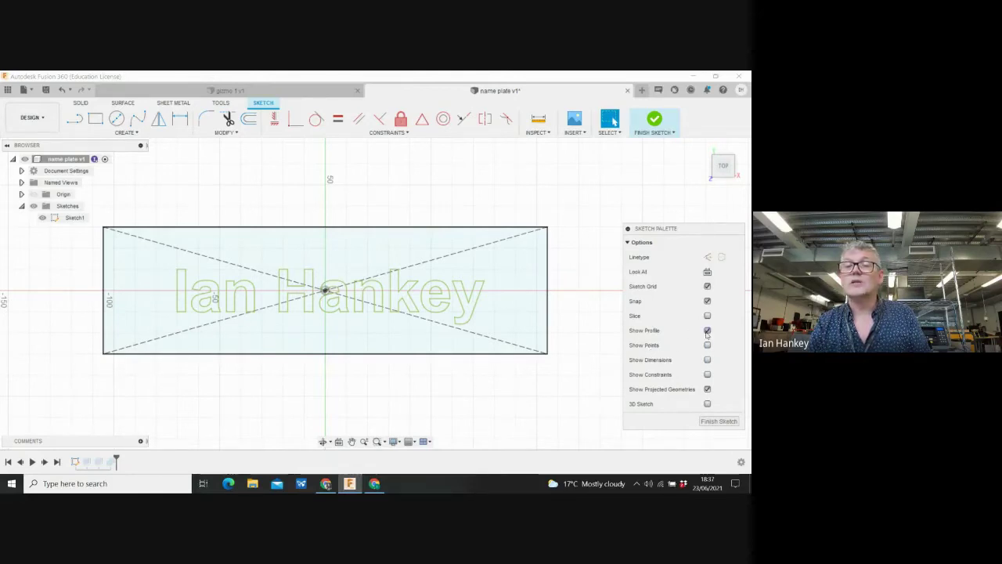
left_click(708, 331)
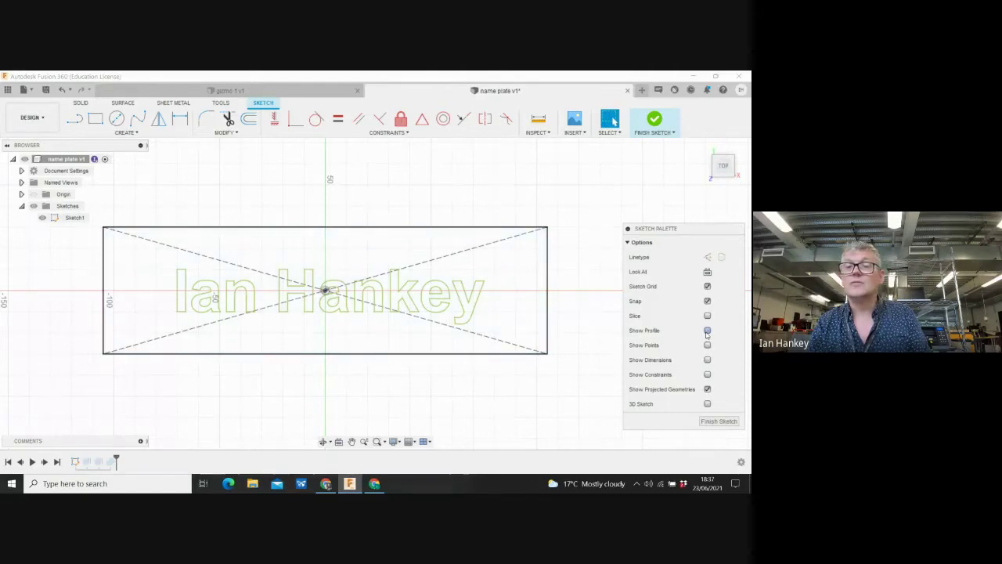
left_click(708, 389)
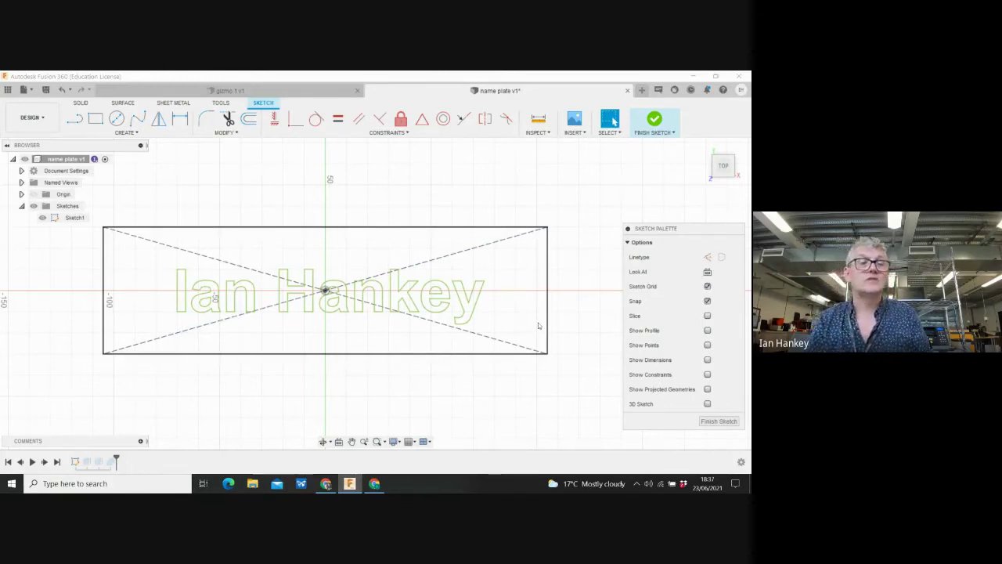
left_click(437, 262)
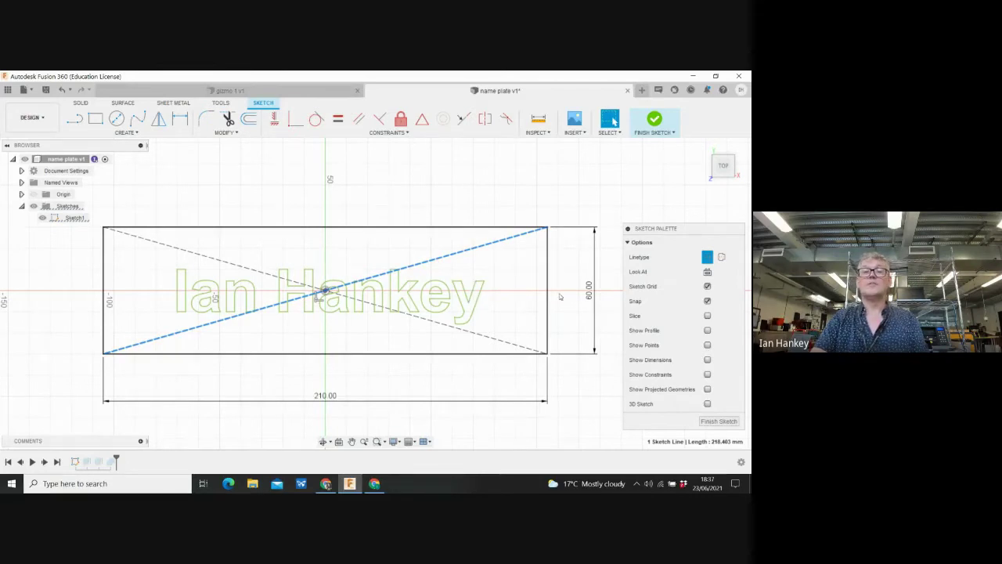
left_click(561, 267)
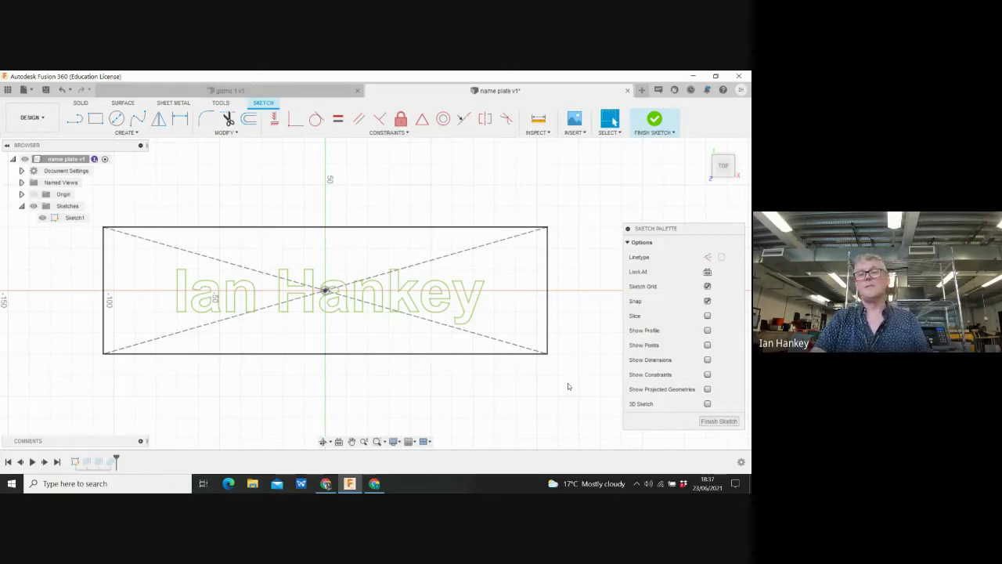
- Save Sketch1 as a DXF named 'name plate' on the Desktop
right_click(72, 219)
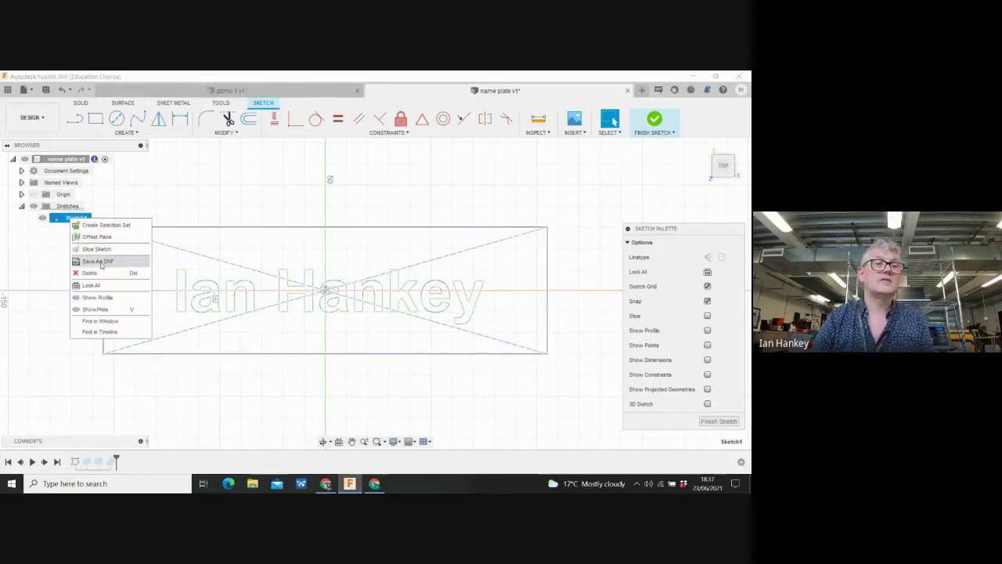
left_click(98, 261)
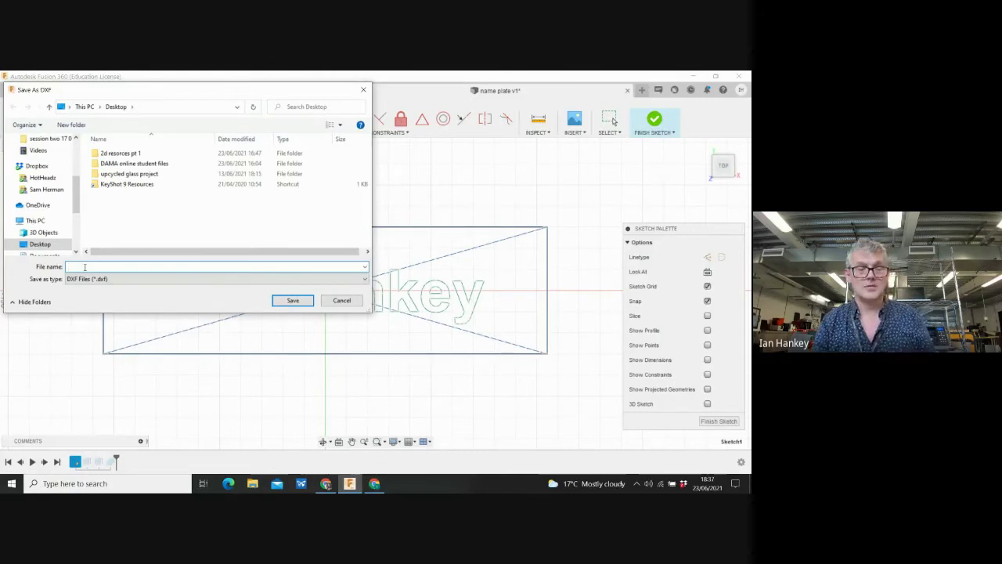
type("n")
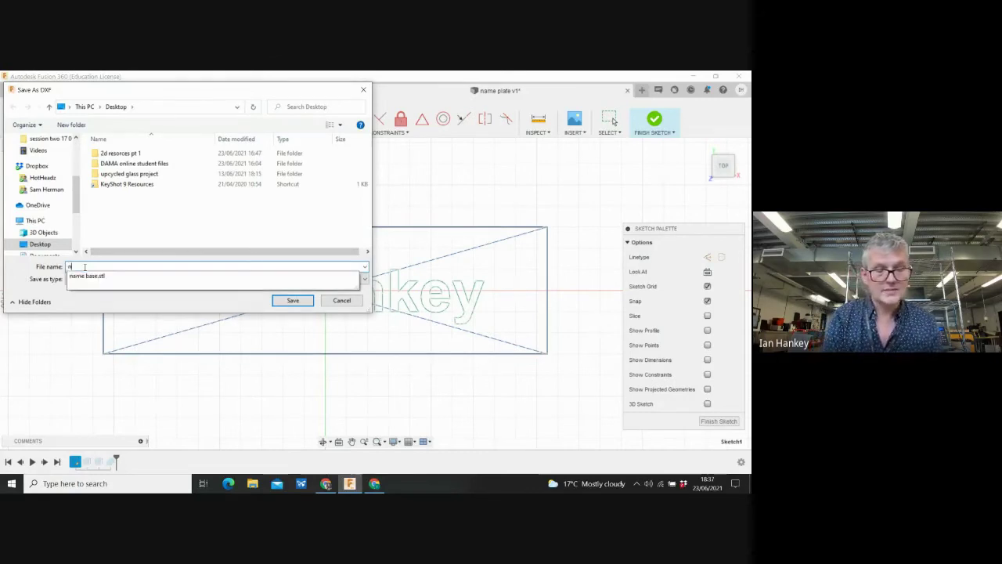
type("ame plate")
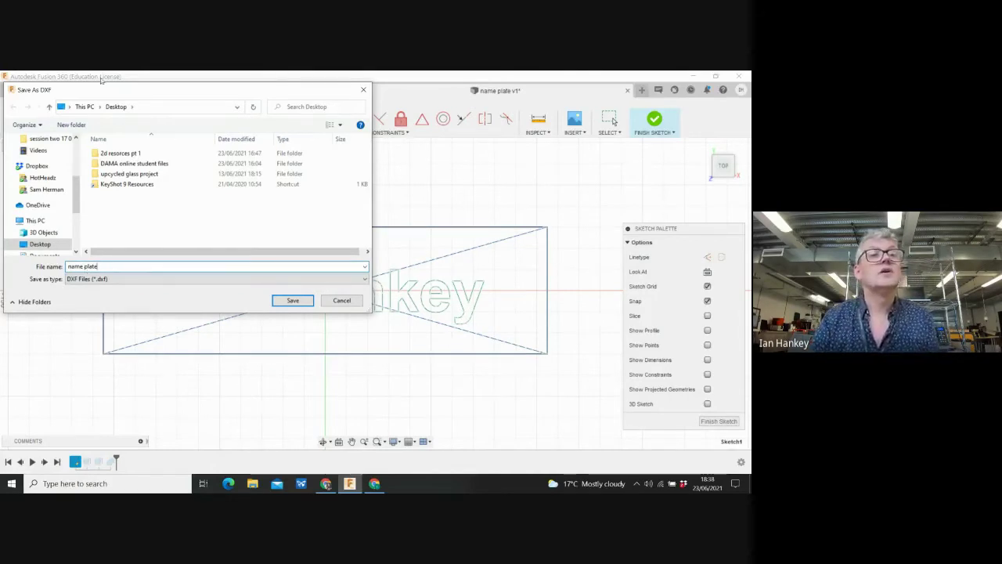
left_click(294, 301)
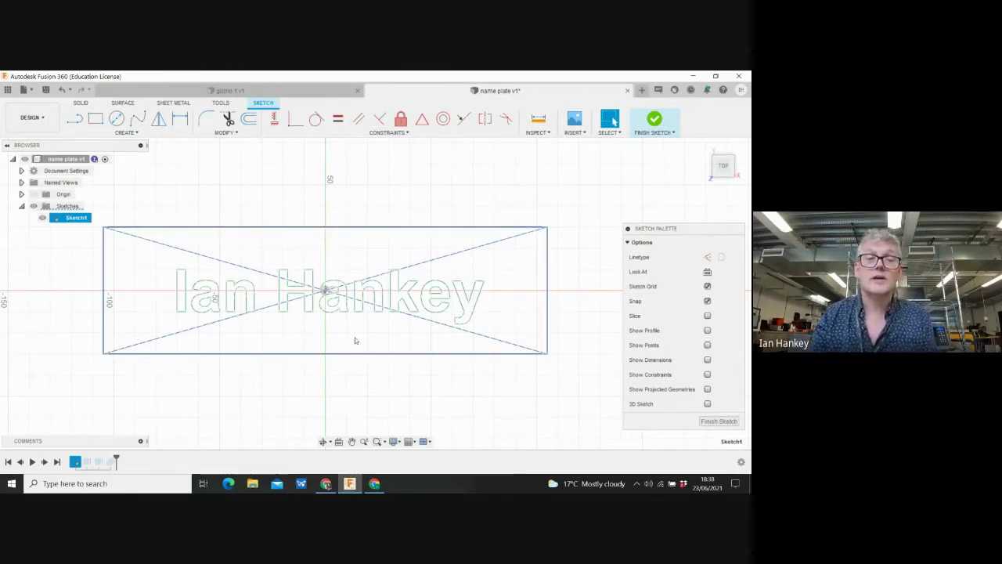
- Launch RDWorksV8 from a Windows search for 'rd' to get an empty canvas
left_click(335, 401)
left_click(110, 483)
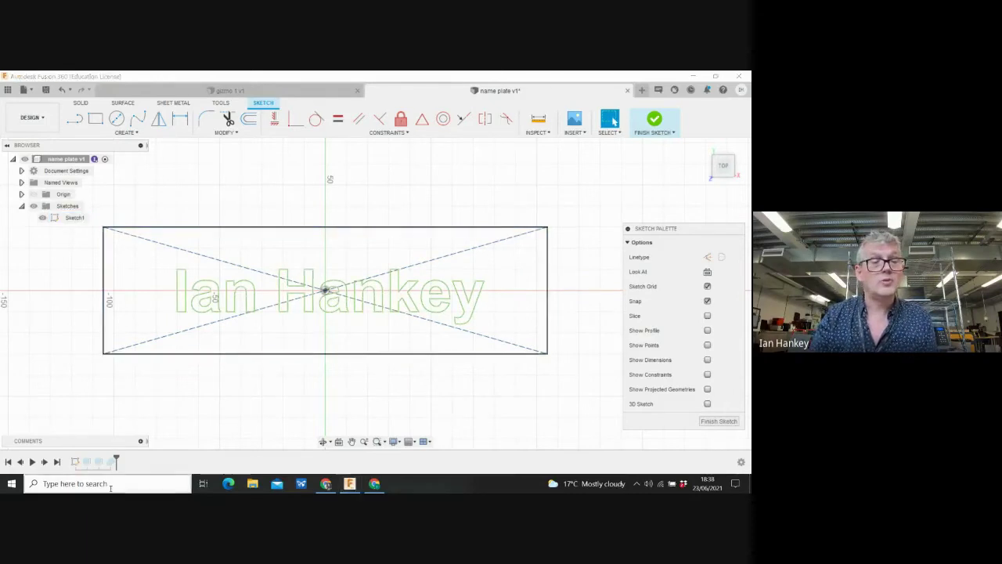
type("rd")
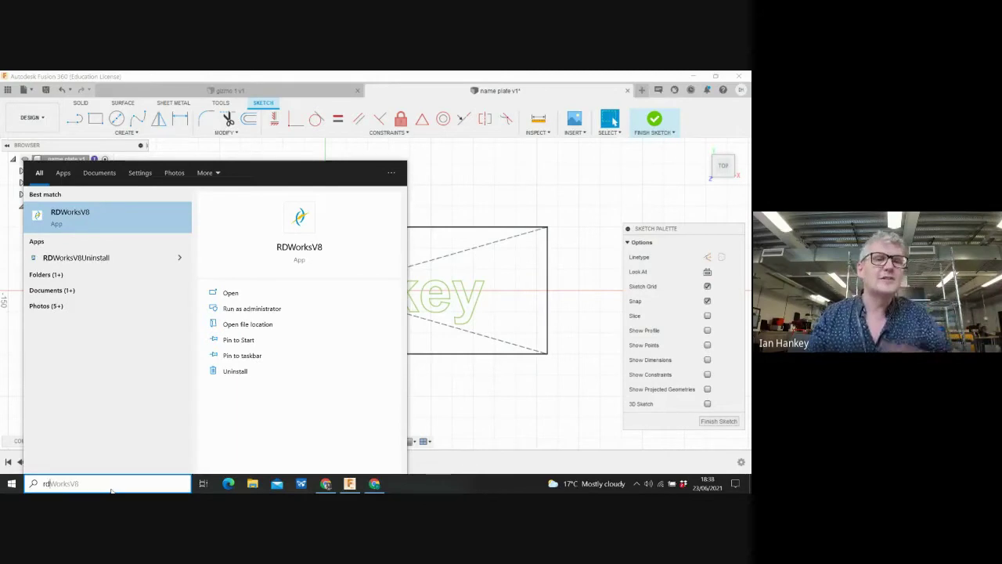
left_click(85, 216)
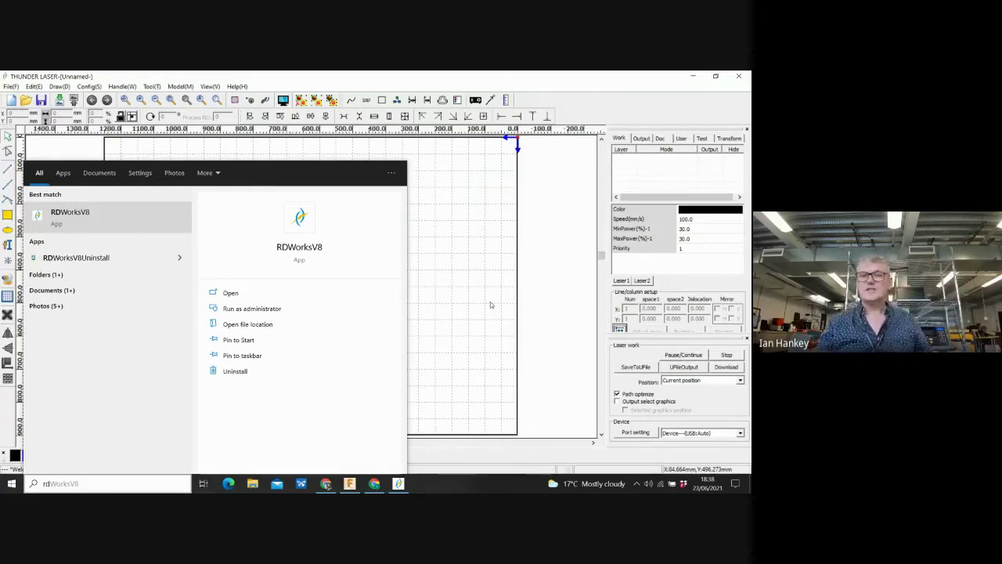
left_click(486, 302)
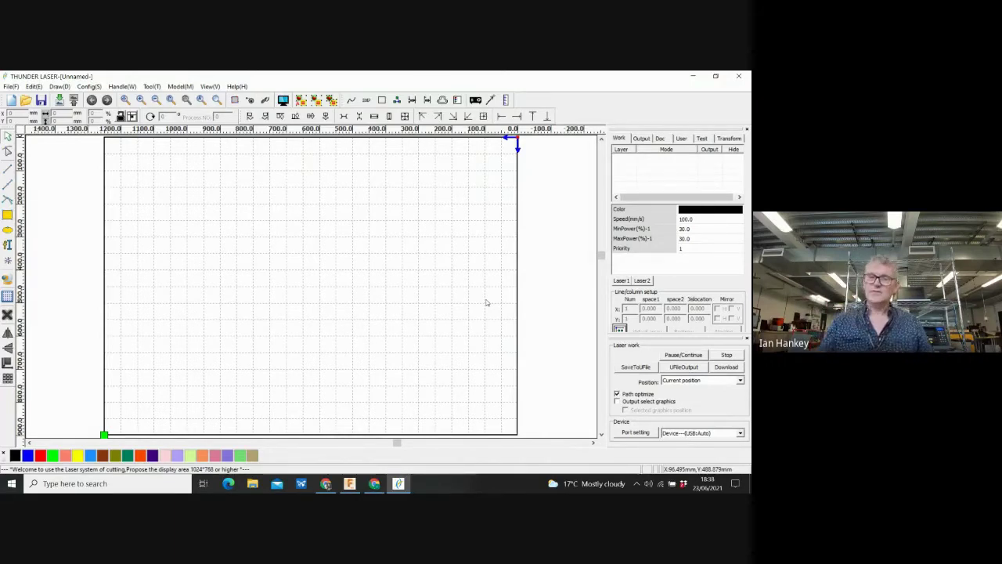
left_click(9, 87)
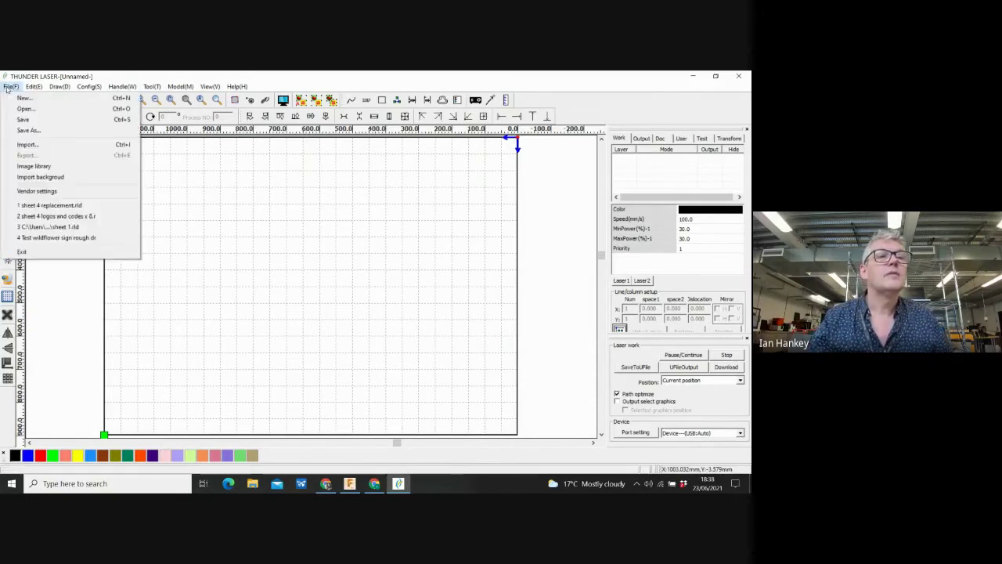
- Import name plate.dxf from the Desktop onto the RDWorksV8 canvas
left_click(27, 145)
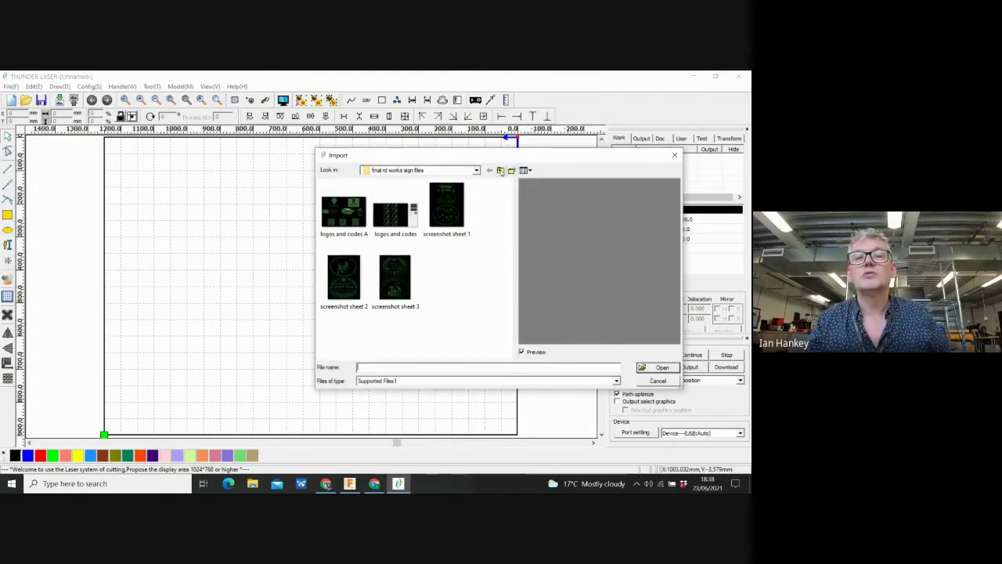
left_click(502, 170)
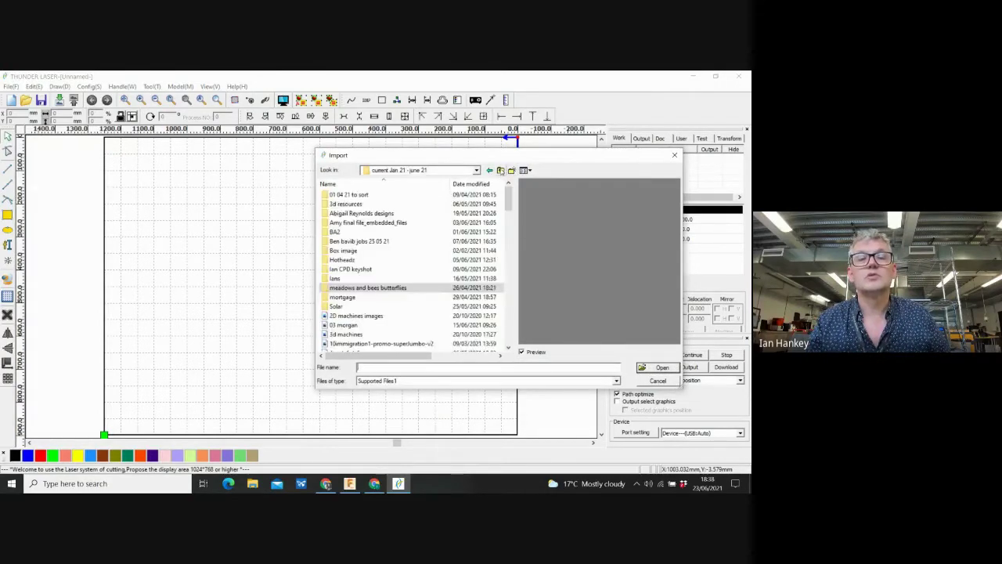
left_click(501, 170)
left_click(501, 170)
left_click(501, 170)
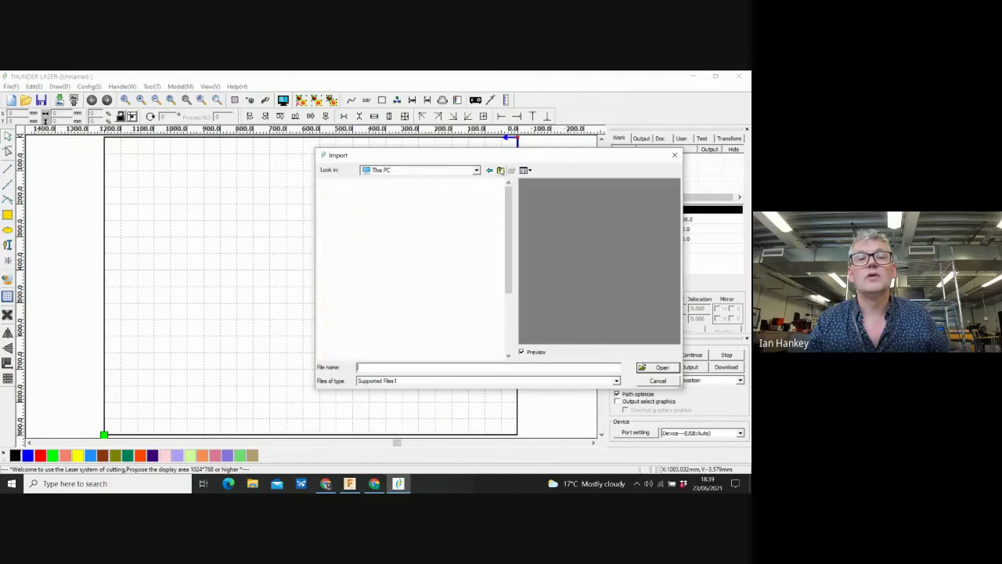
double_click(369, 231)
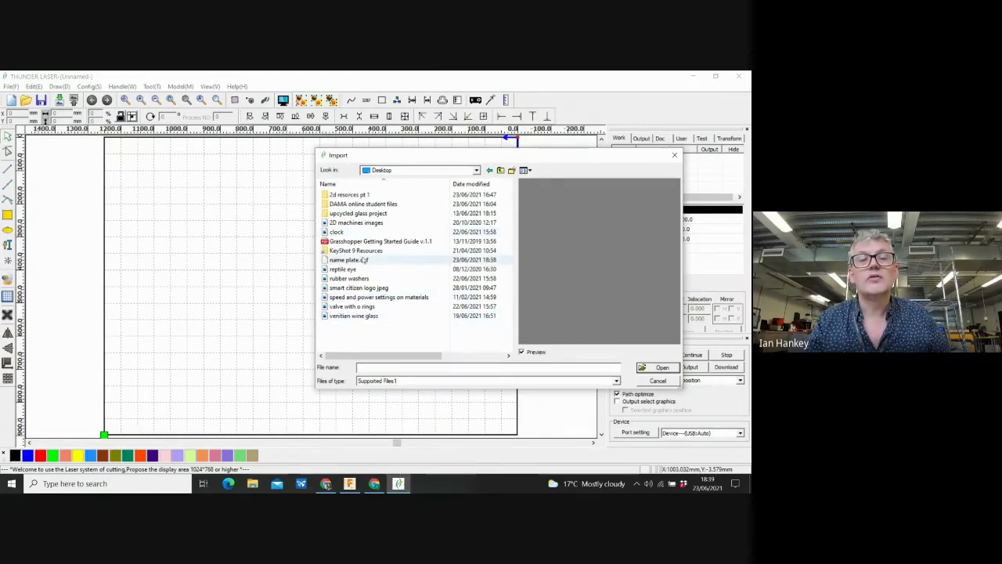
left_click(346, 261)
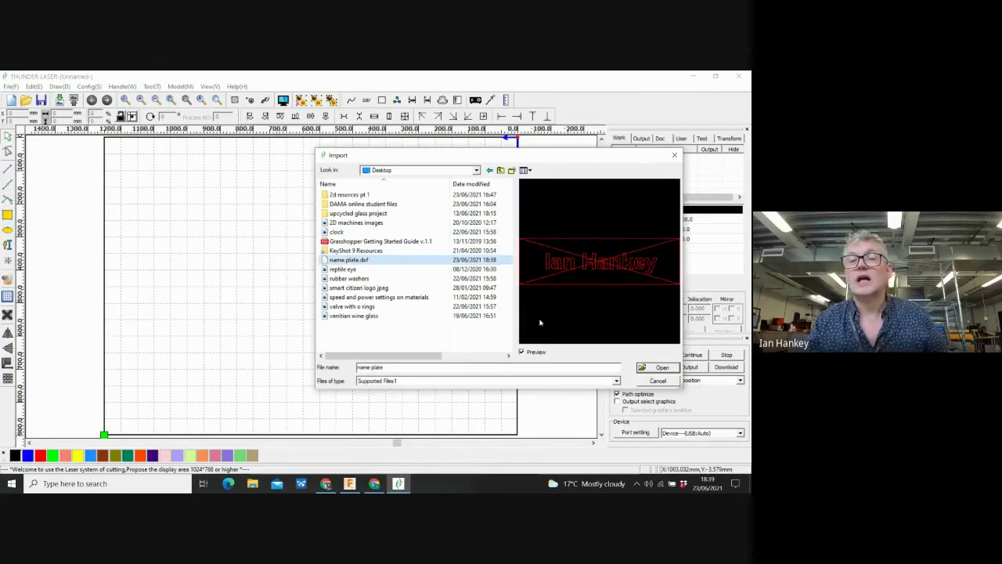
left_click(660, 369)
left_click(449, 399)
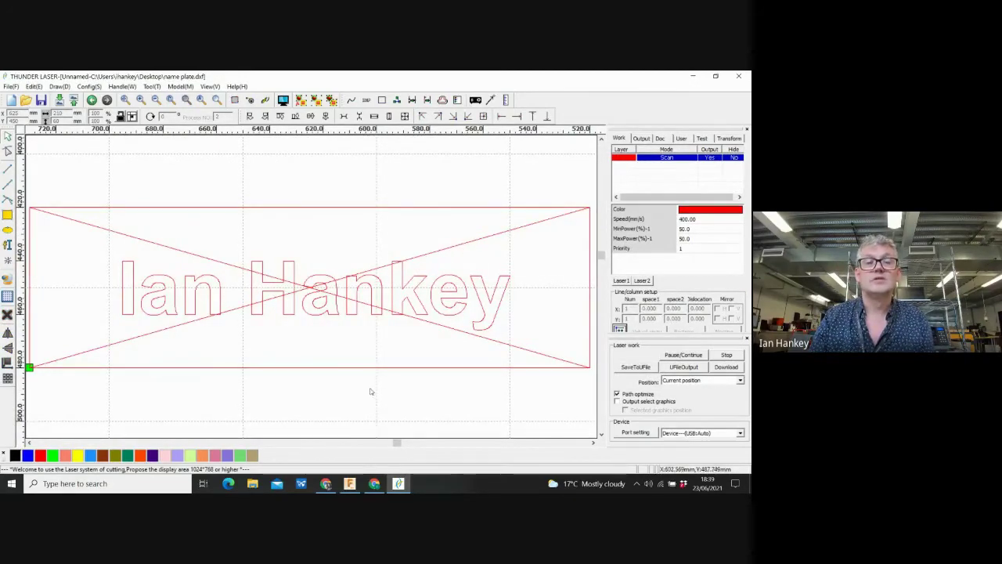
- Delete both diagonal lines, keeping the rectangle outline and name lettering
left_click(505, 346)
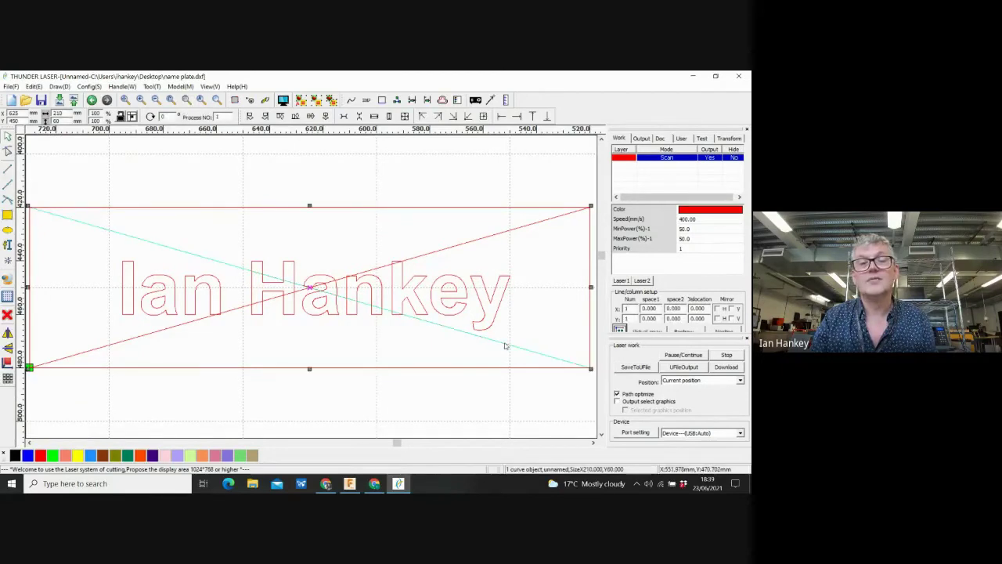
key("Delete")
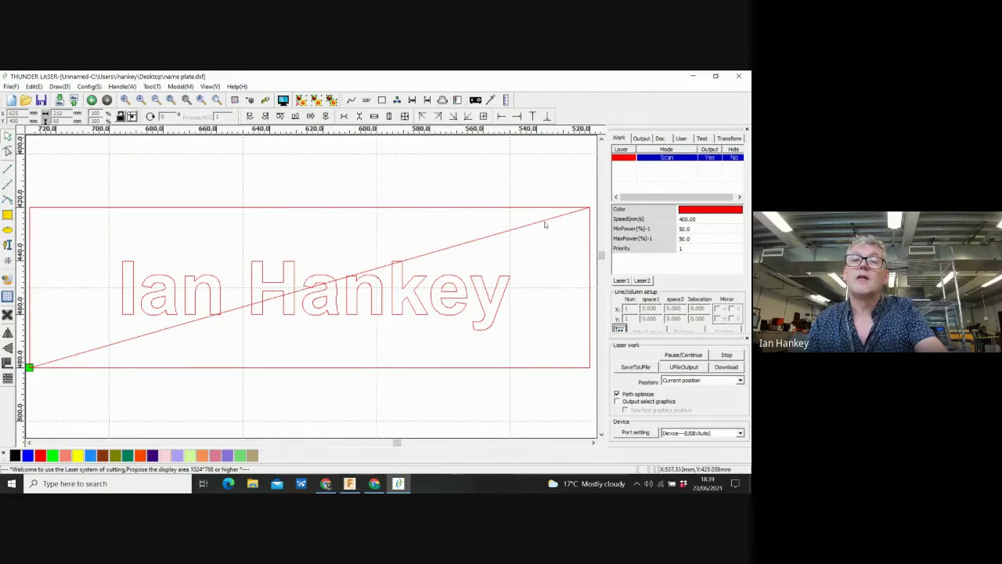
scroll(447, 246, "down", 3)
scroll(448, 246, "up", 4)
left_click(456, 253)
key("Delete")
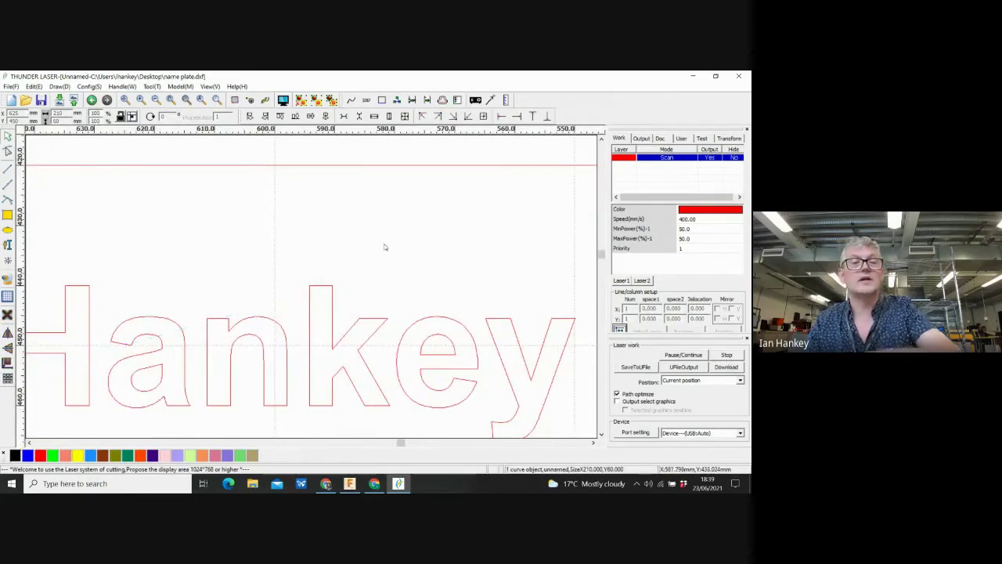
scroll(385, 252, "down", 3)
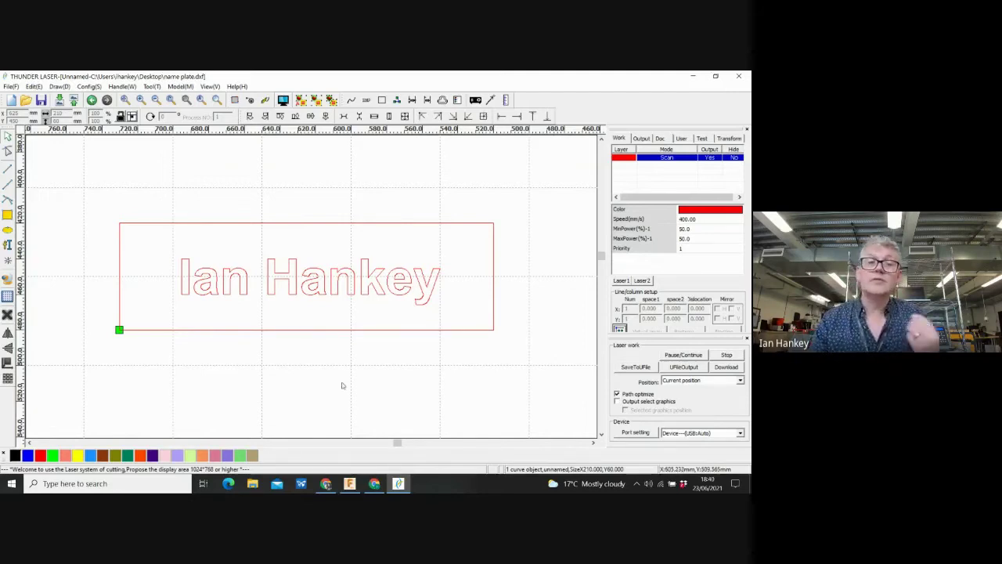
- Box-select the name lettering and assign it to a new blue layer
left_click_drag(166, 249, 453, 316)
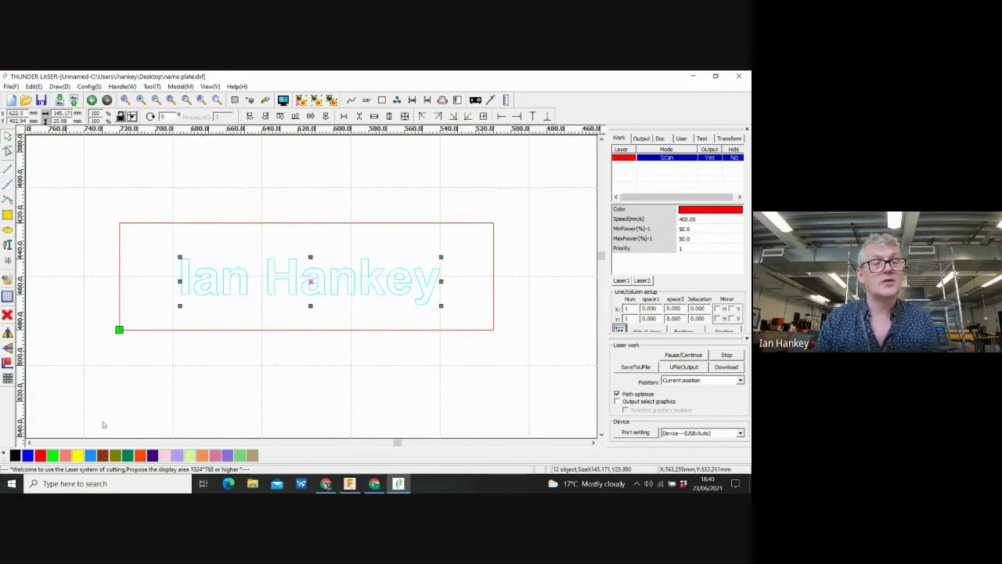
left_click(32, 454)
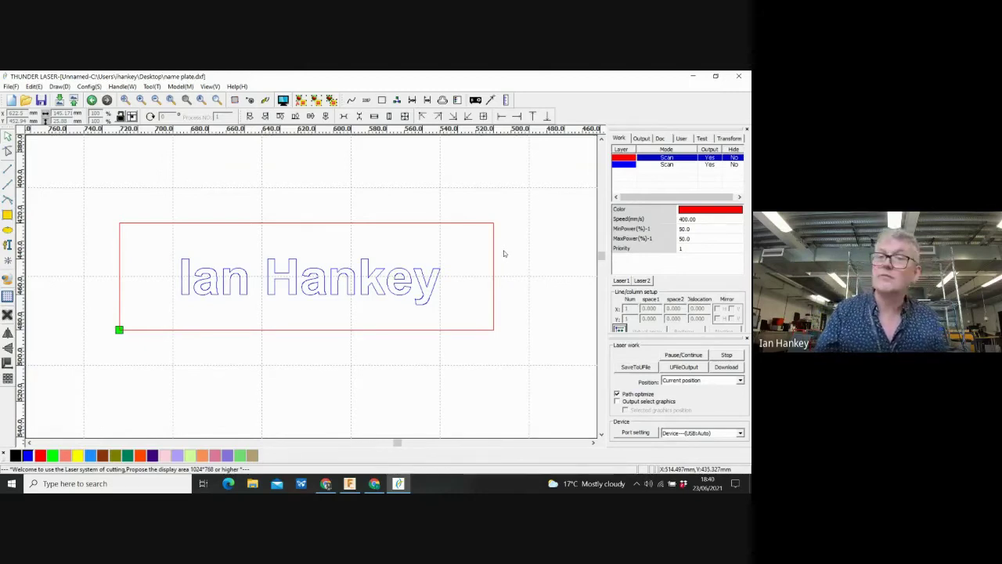
- Minimise RDWorks, close the gizmo 1 design in Fusion, and create a new blank design
left_click(693, 77)
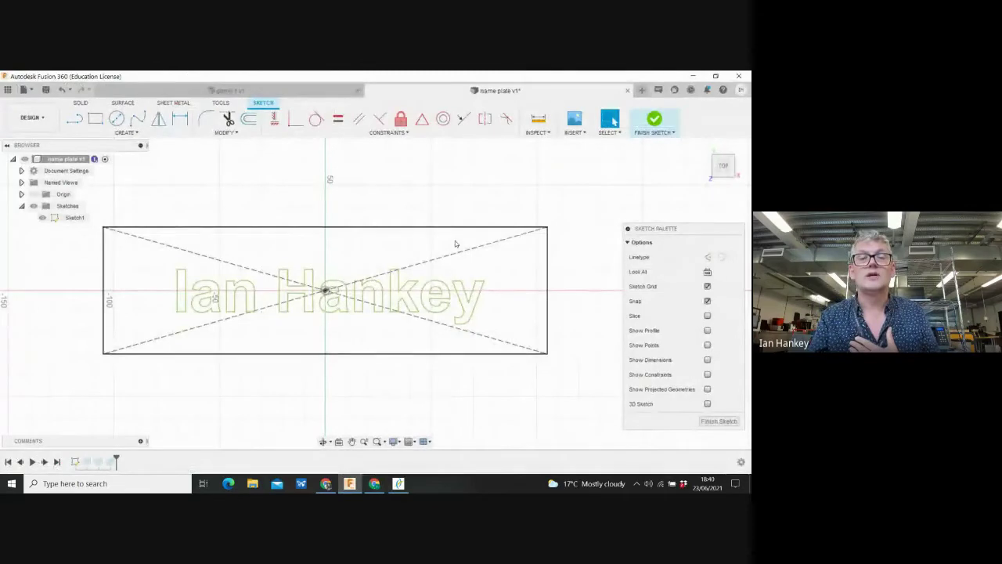
scroll(445, 209, "down", 4)
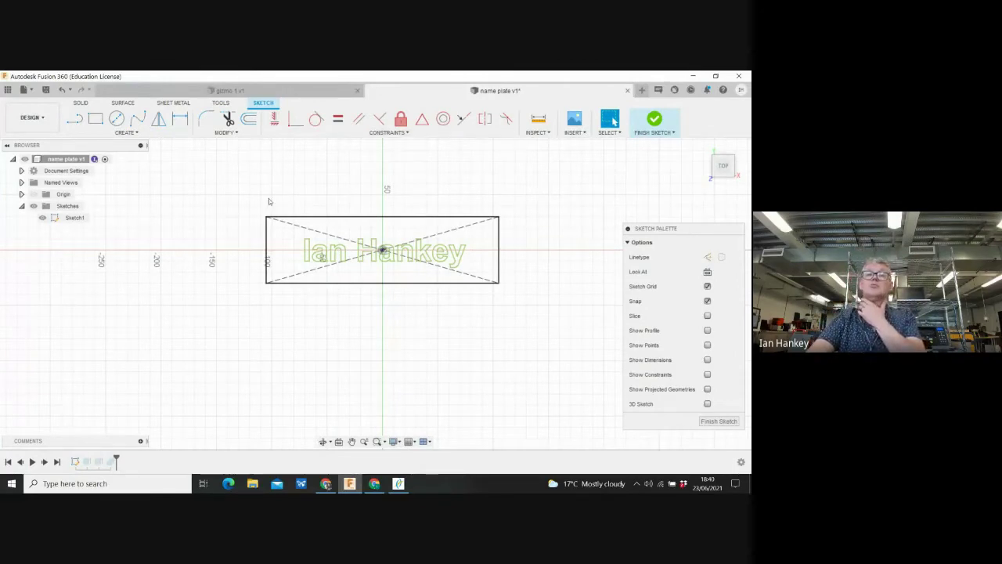
left_click(357, 90)
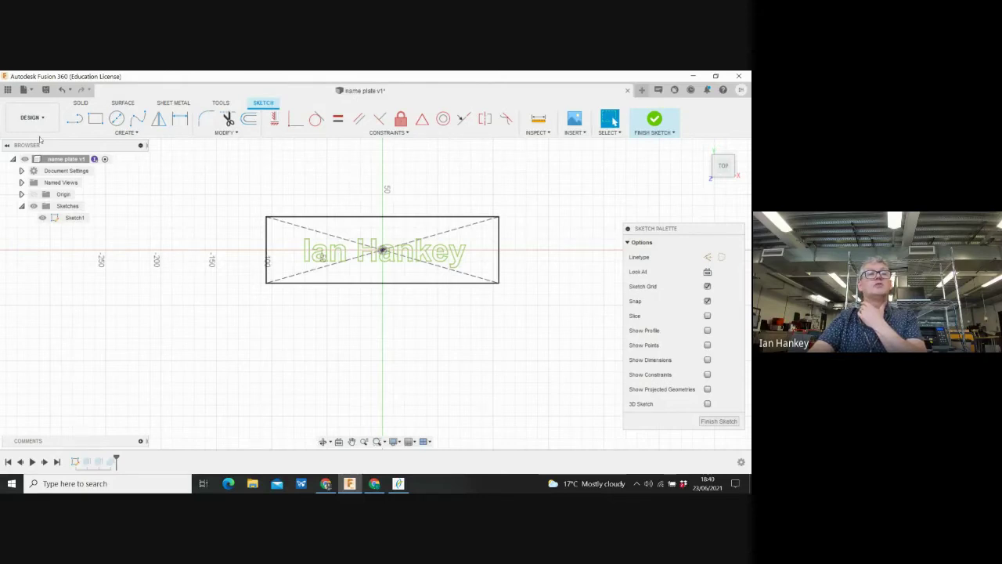
left_click(7, 89)
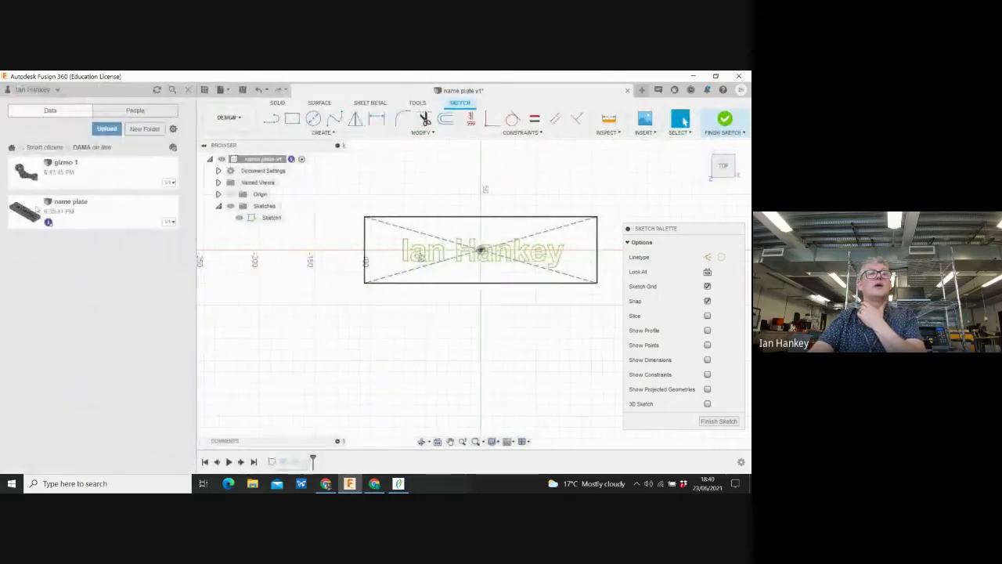
left_click(188, 90)
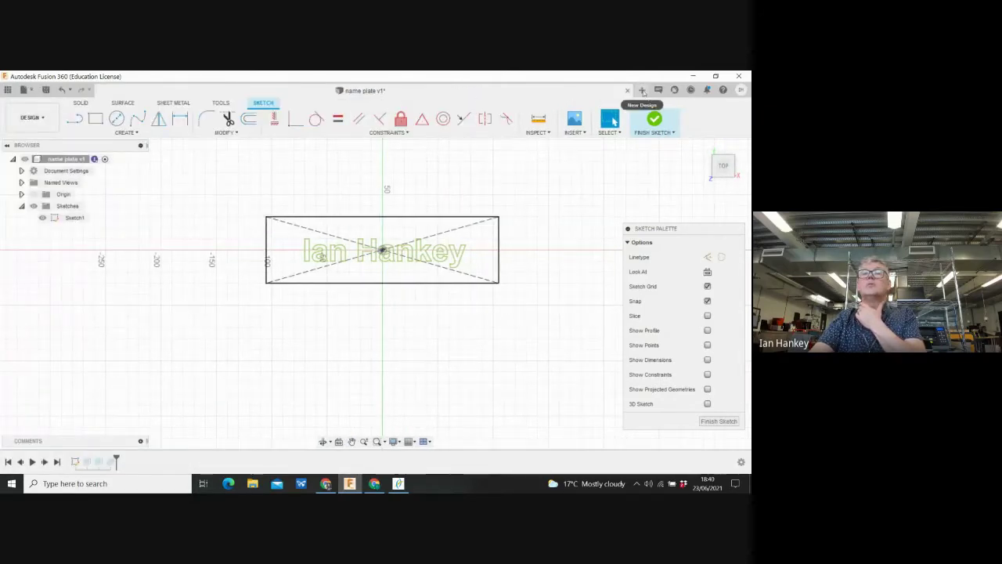
left_click(642, 91)
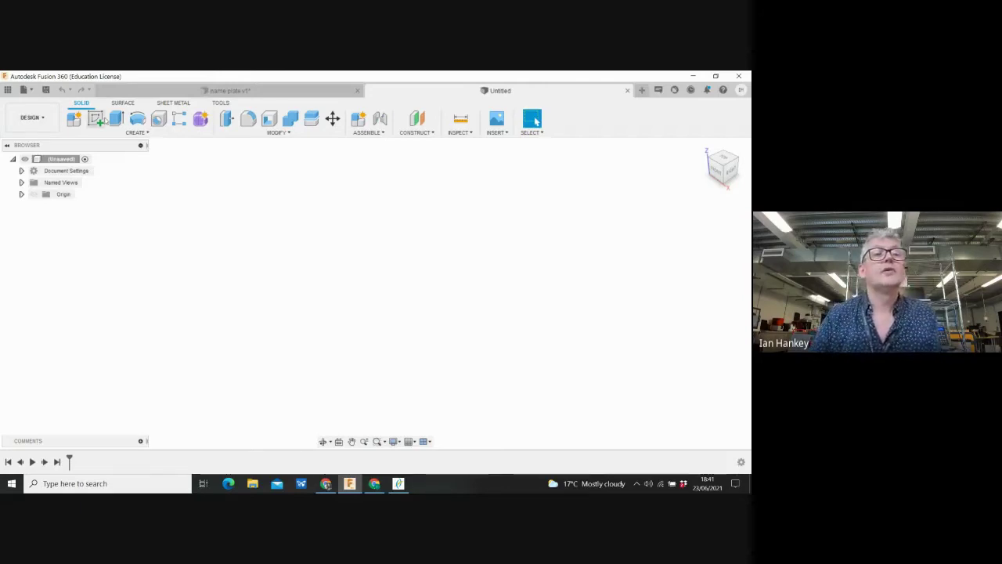
left_click(97, 120)
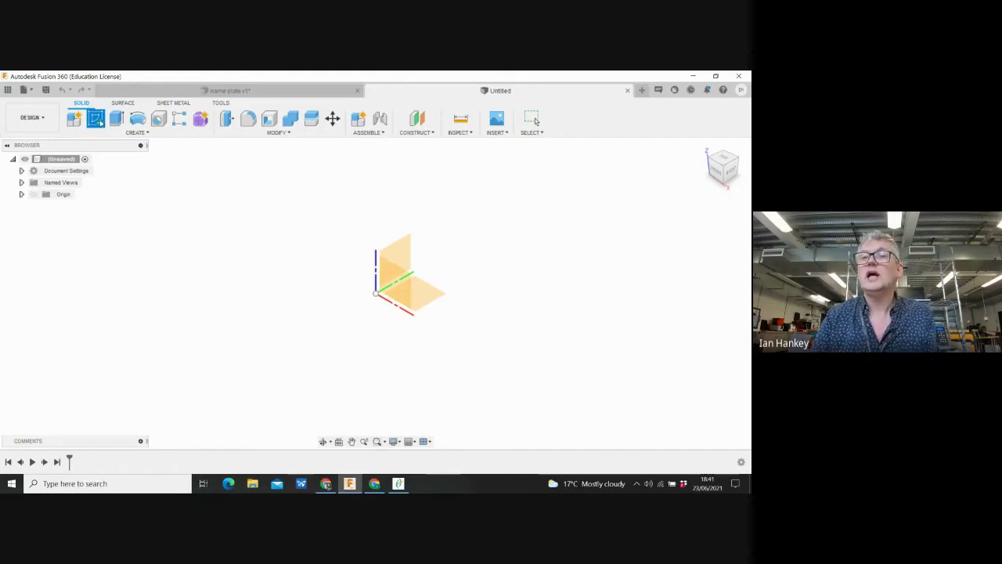
left_click(425, 297)
scroll(347, 257, "down", 3)
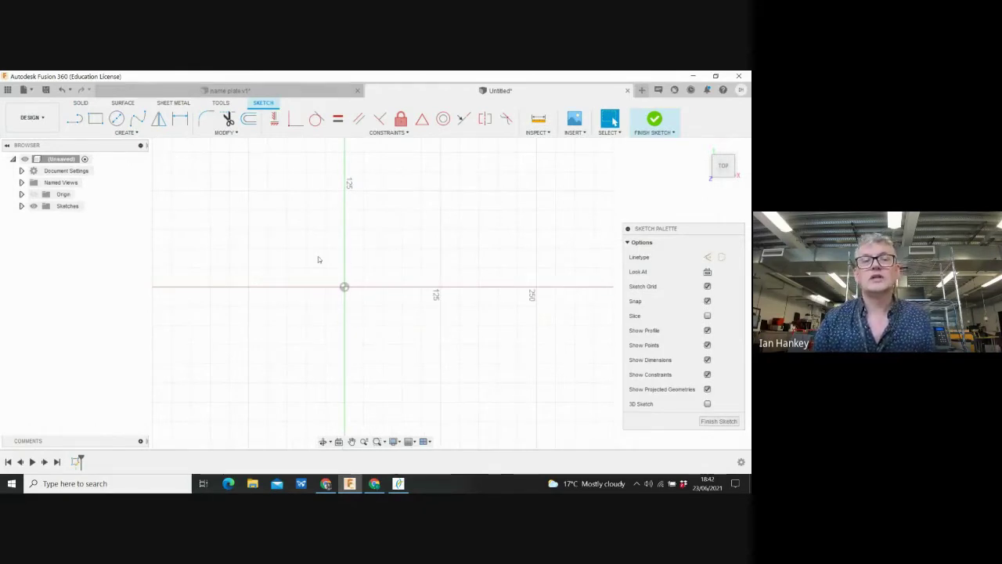
left_click(116, 119)
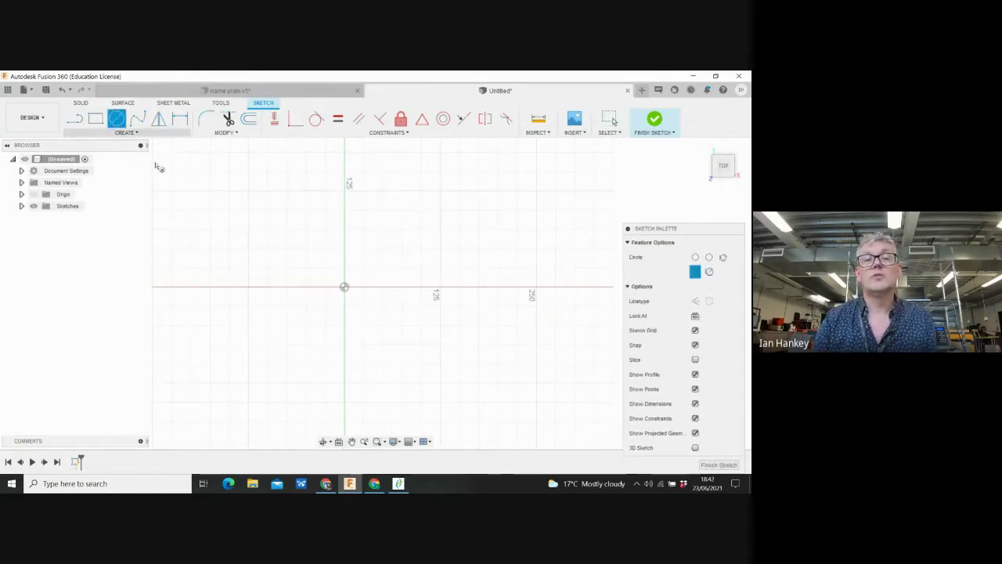
left_click(345, 288)
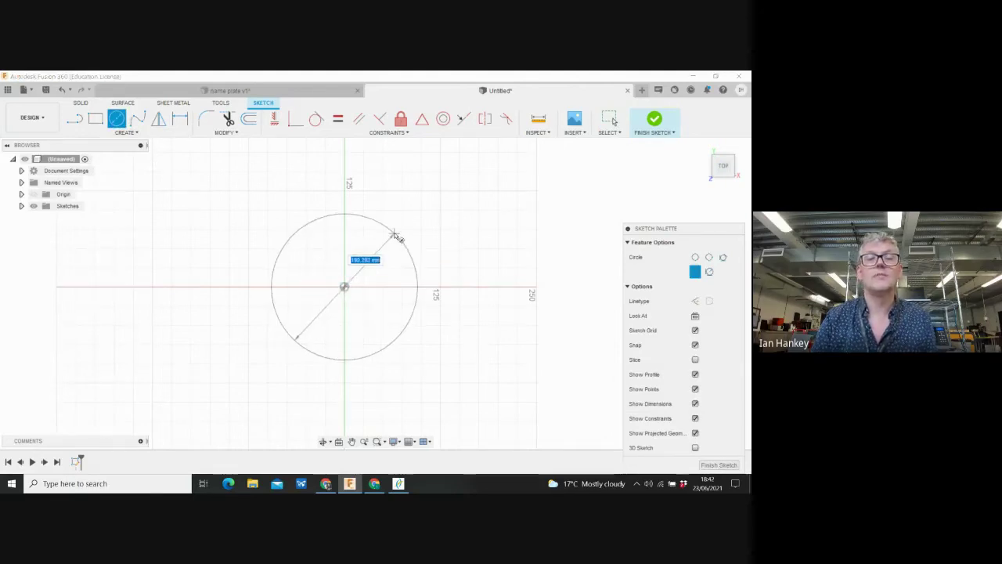
type("100")
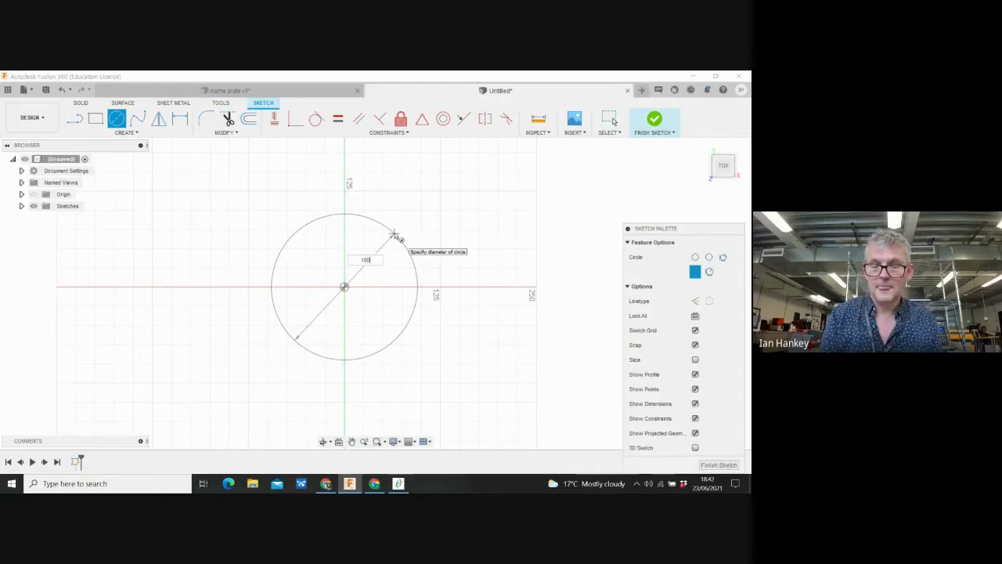
key("Return")
key("Escape")
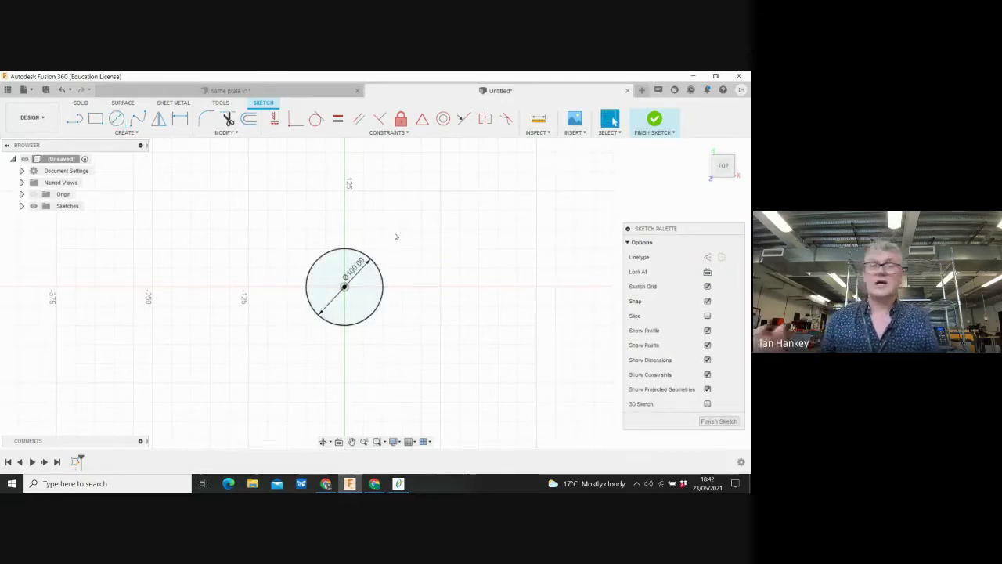
- Draw a closed four-sided line outline on the right side of the 100 mm circle
left_click(118, 134)
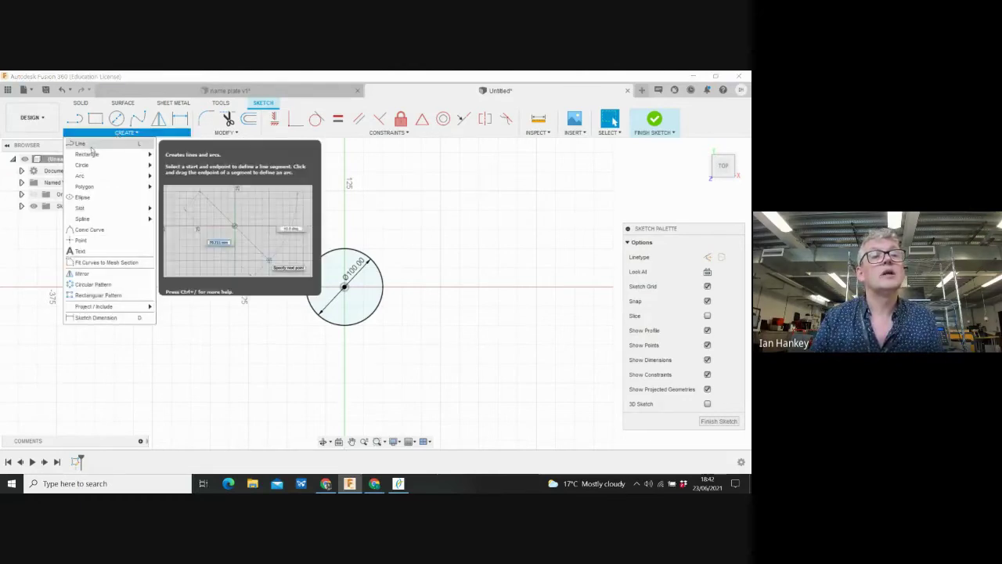
left_click(82, 144)
left_click(365, 255)
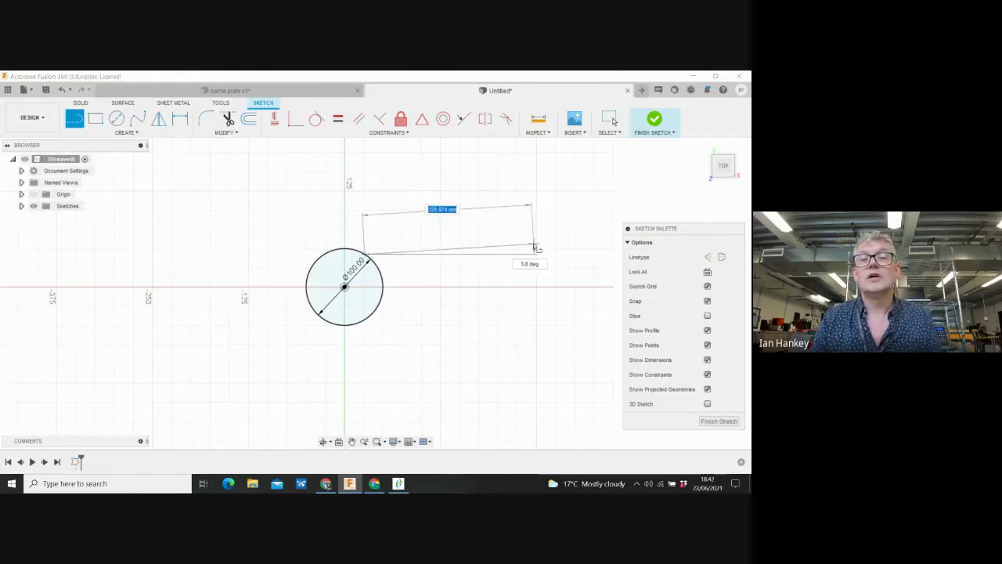
left_click(538, 228)
left_click_drag(537, 228, 580, 341)
left_click(572, 339)
left_click(461, 363)
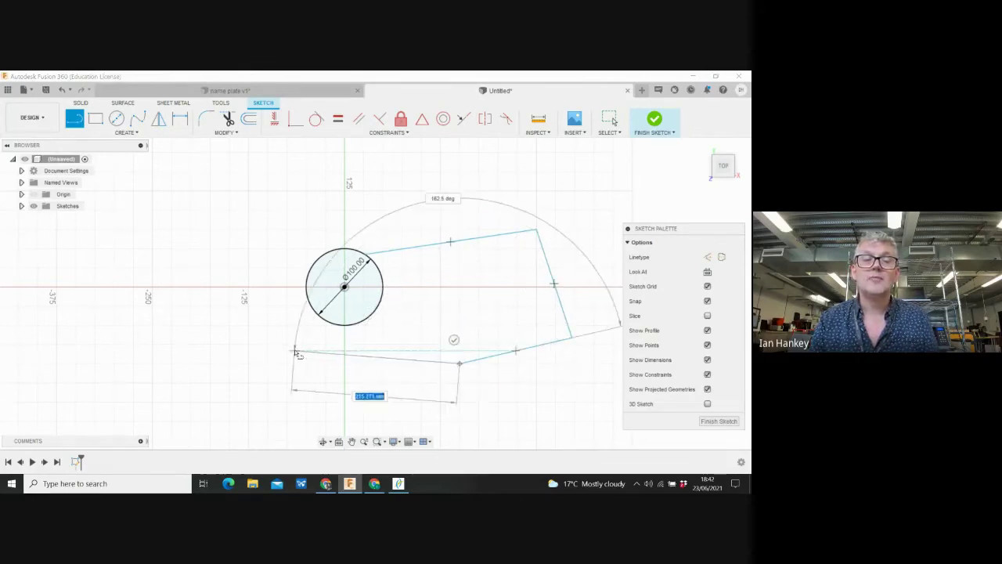
left_click(383, 313)
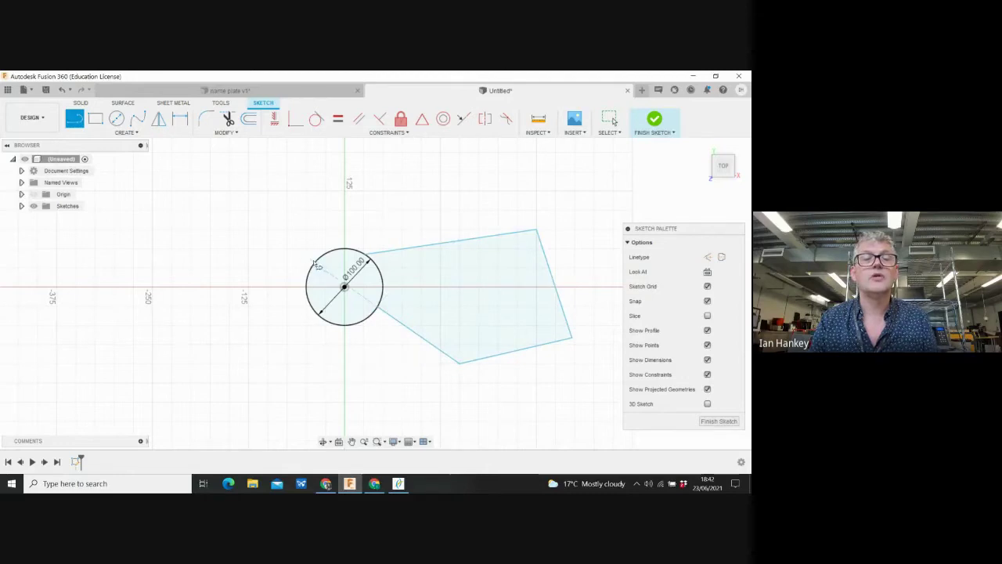
- Draw a matching closed four-sided outline on the left side of the circle
left_click(319, 267)
left_click(142, 235)
left_click(75, 363)
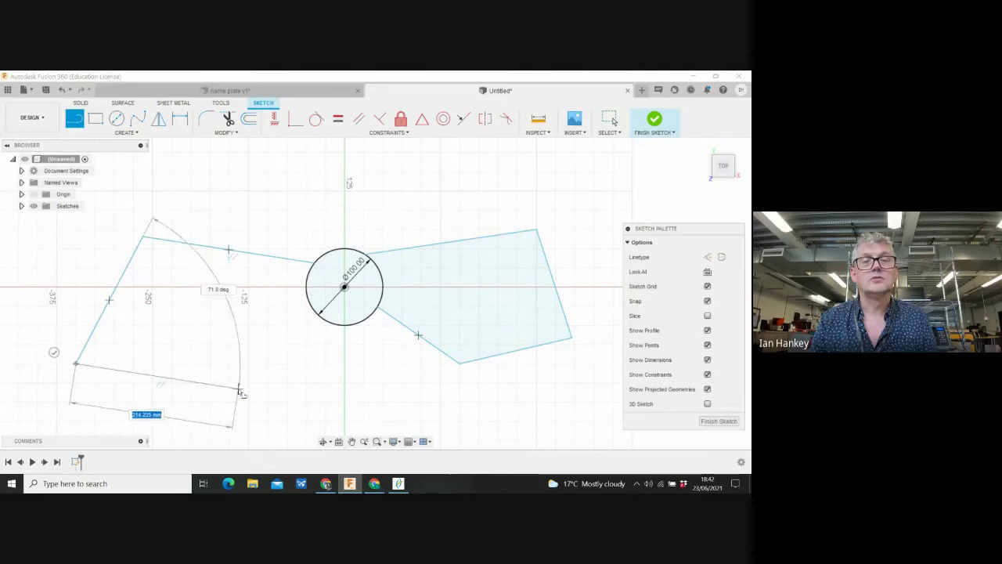
left_click(287, 372)
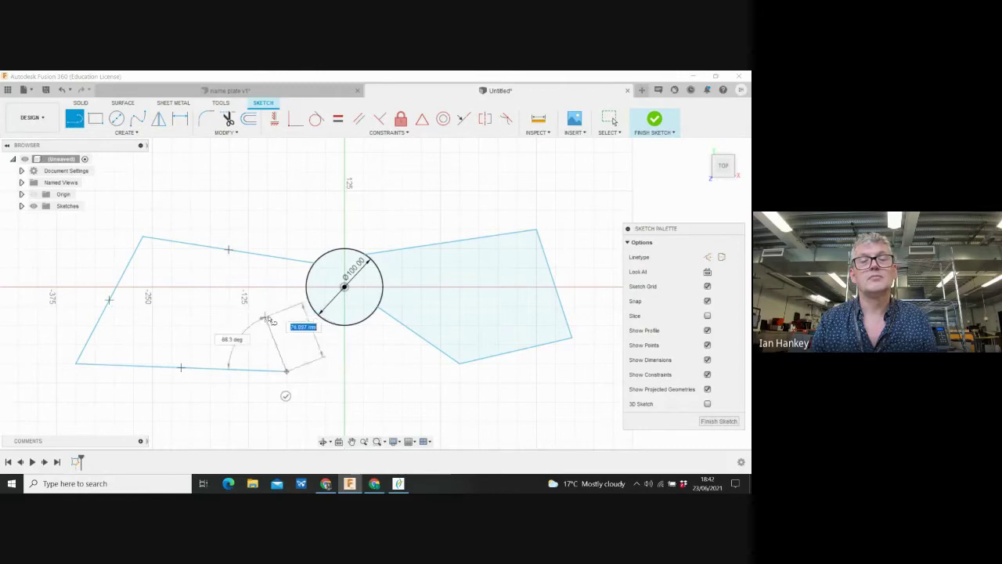
left_click(337, 325)
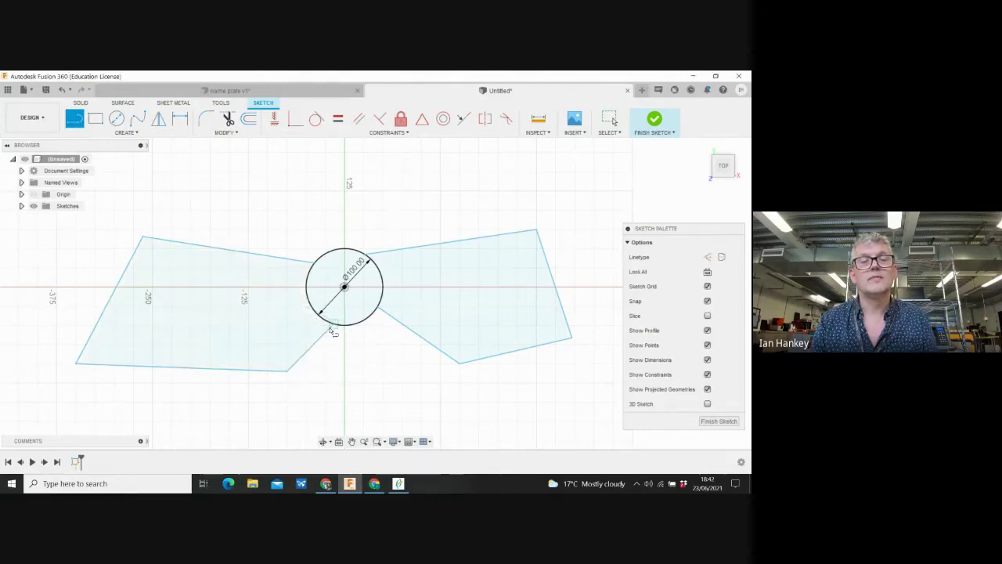
scroll(296, 348, "up", 1)
scroll(295, 348, "down", 5)
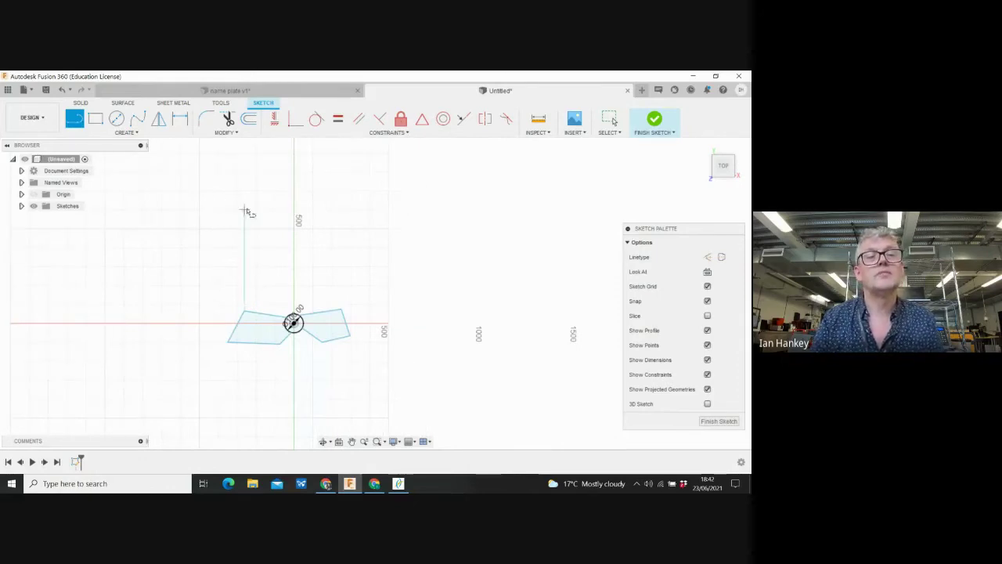
- Draw two closed four-sided shapes above the circle, one upper-left and one upper-right
left_click(196, 201)
left_click(317, 202)
left_click(233, 280)
left_click(112, 270)
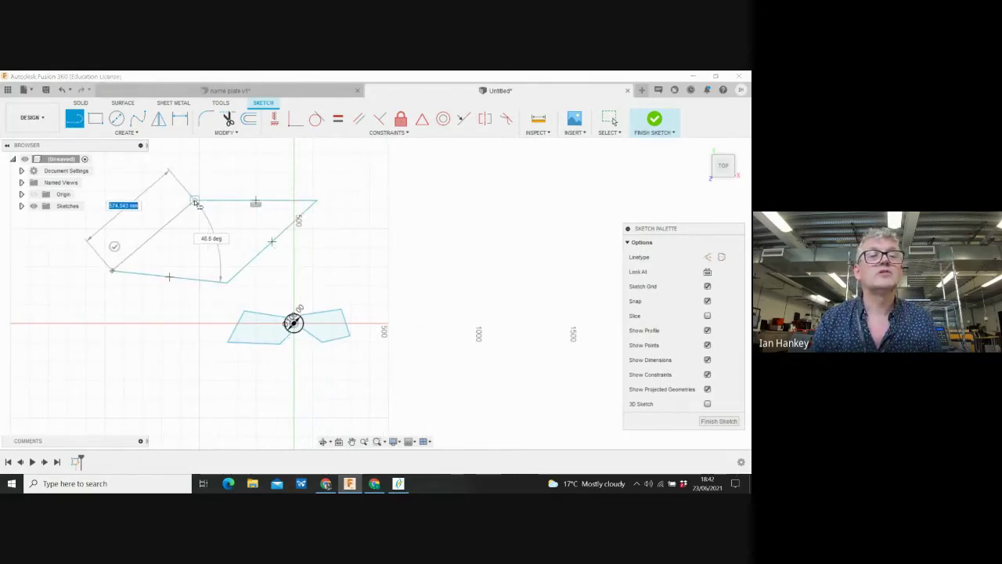
left_click(196, 202)
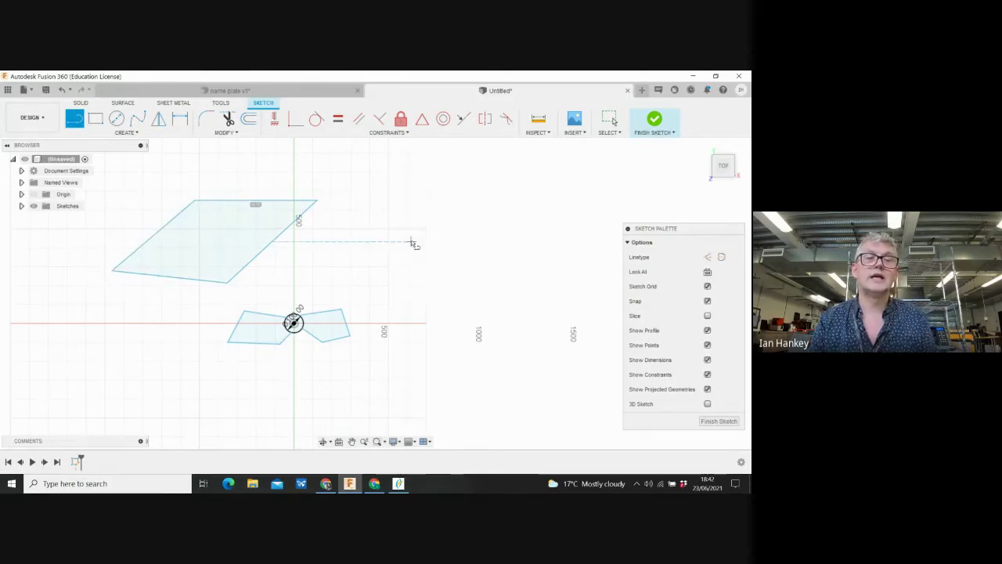
left_click(359, 228)
left_click(355, 265)
left_click(535, 271)
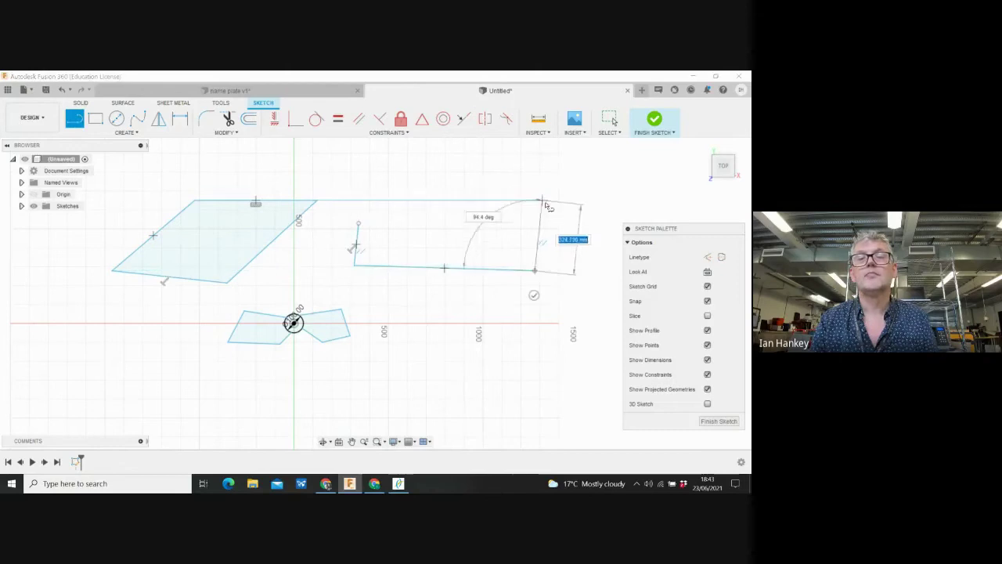
left_click(588, 202)
left_click(360, 225)
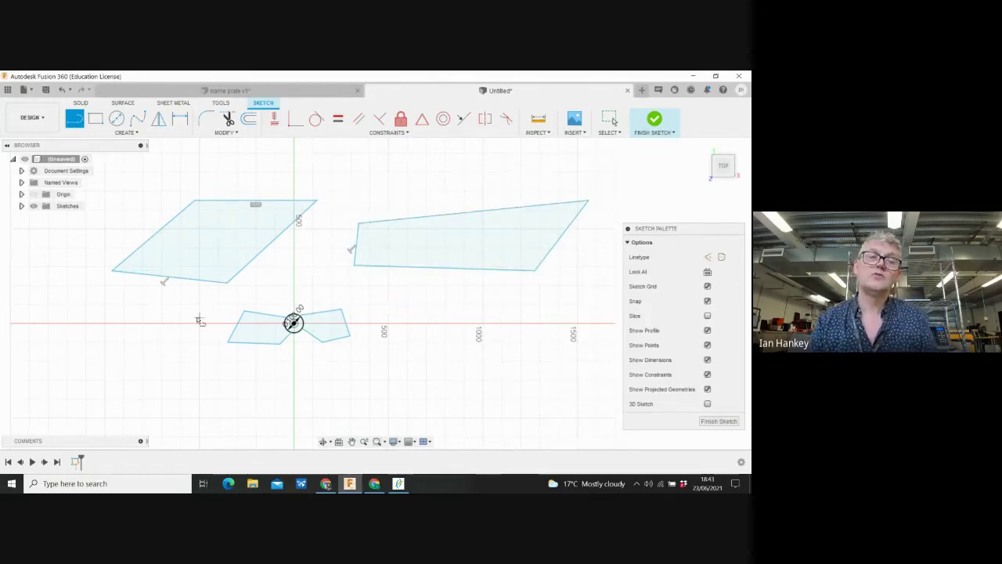
- Draw a large circle on the right and a small circle on the left
left_click(116, 119)
left_click(445, 333)
left_click(420, 334)
left_click(143, 342)
left_click(149, 348)
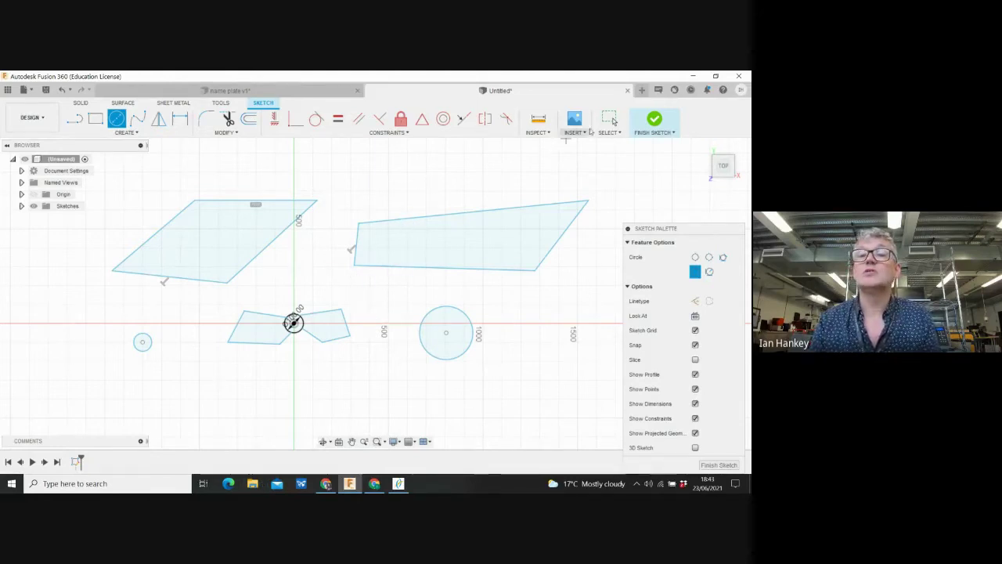
- Exit the Circle command and return to the Select tool
left_click(610, 118)
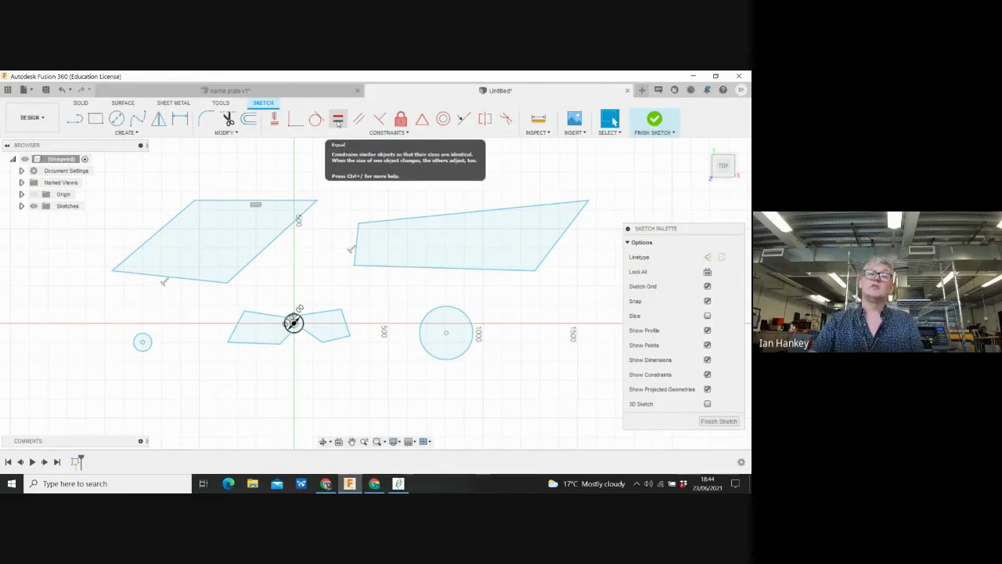
- Square up the upper-right shape: top and bottom edges equal, sides parallel, top perpendicular to the left edge
left_click(338, 121)
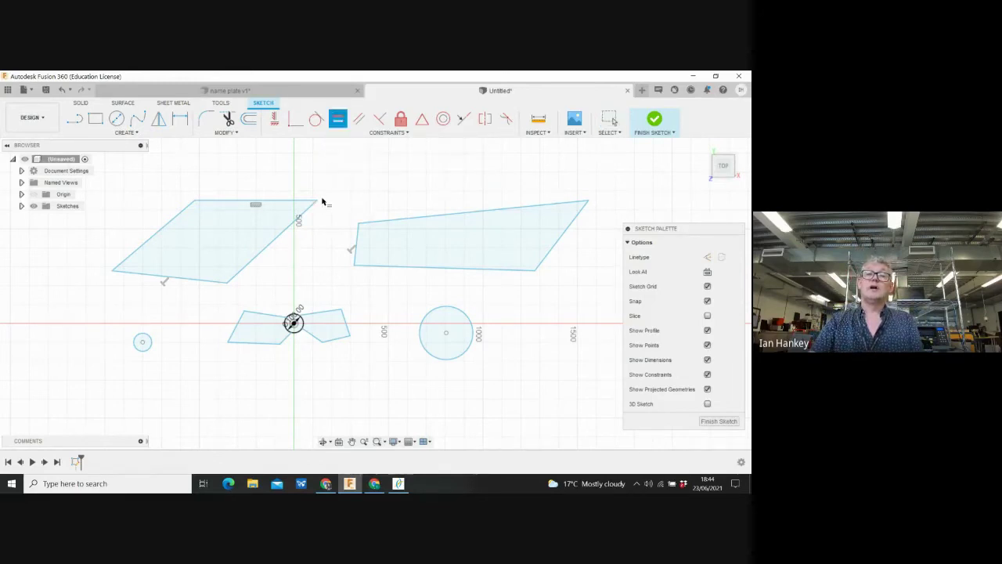
left_click(457, 214)
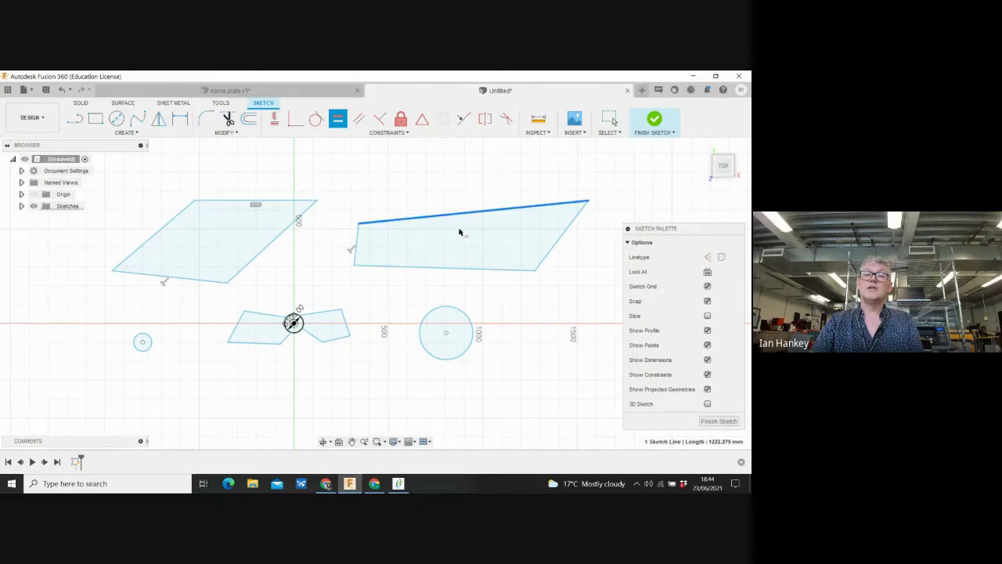
left_click(459, 270)
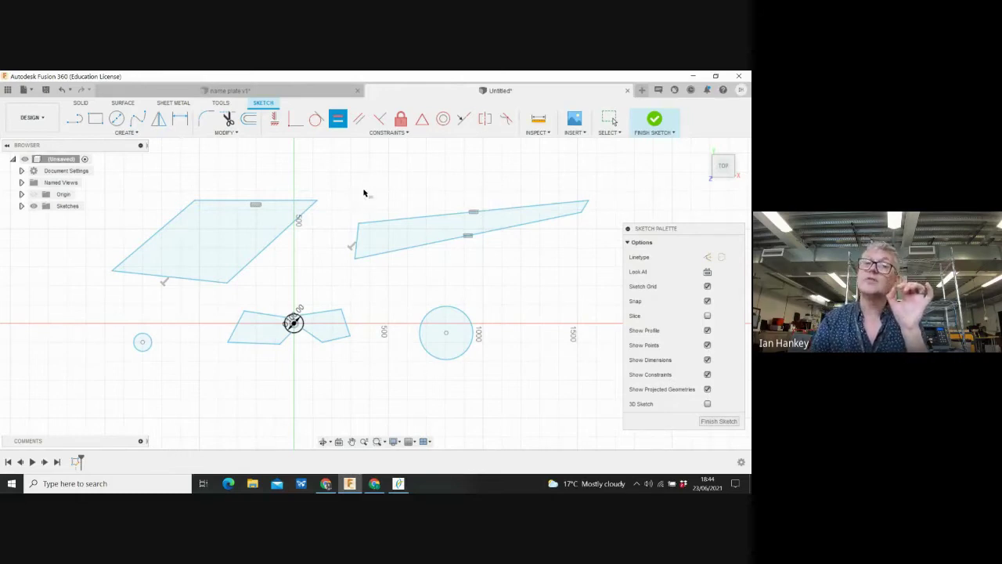
left_click(356, 235)
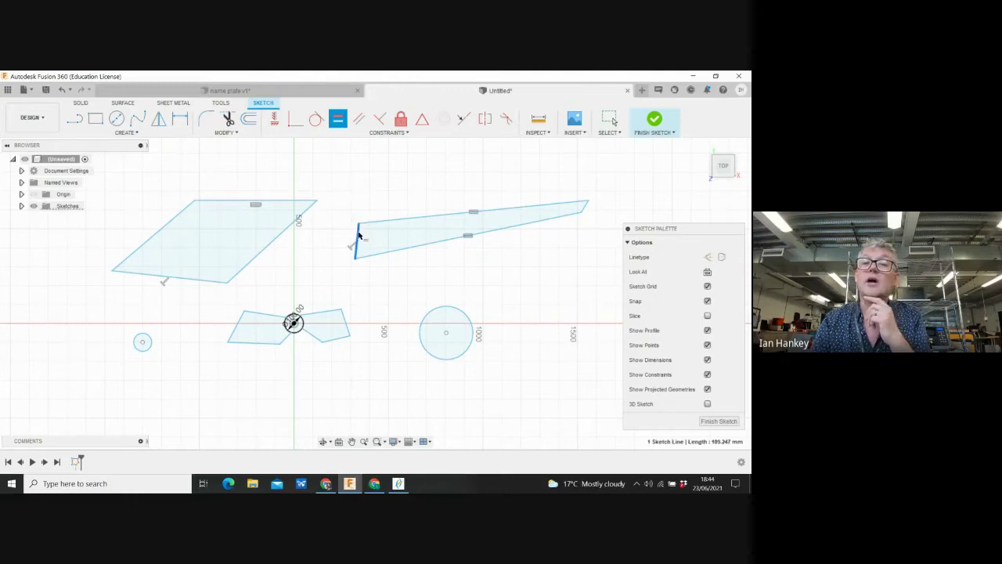
left_click(585, 208)
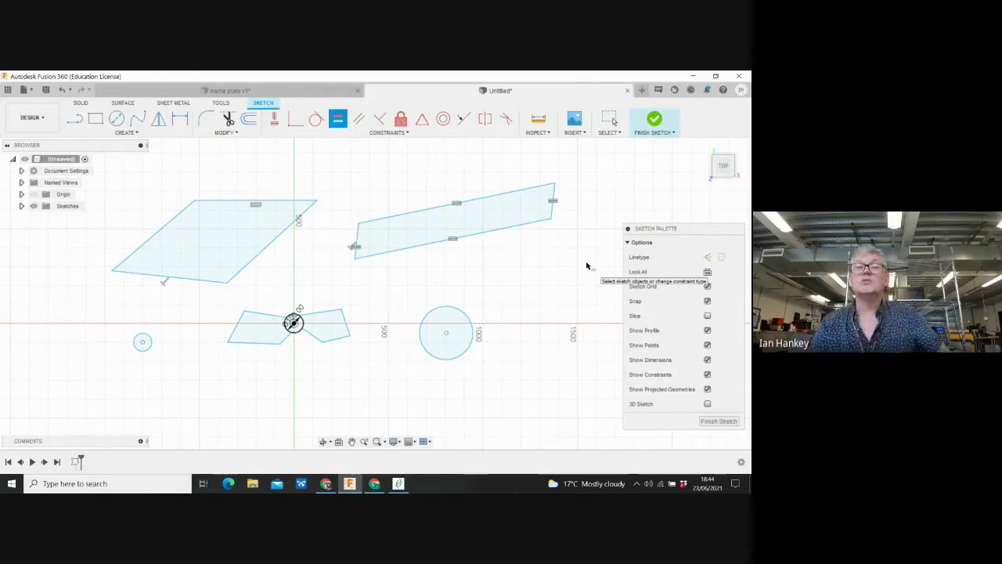
left_click(381, 119)
left_click(366, 223)
left_click(358, 236)
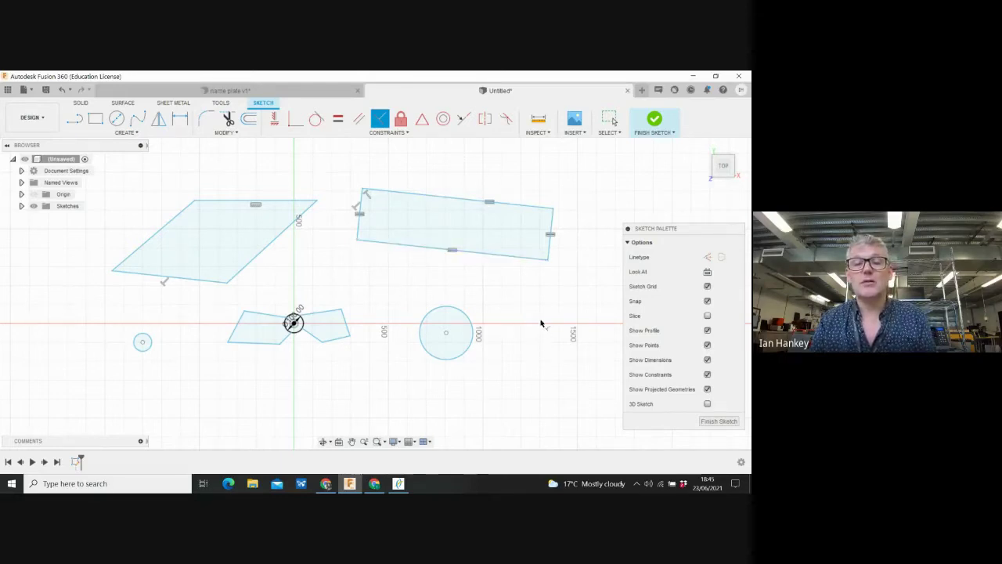
- Draw a short horizontal line right of the large circle and make the rectangle's bottom edge parallel to it
left_click(125, 134)
left_click(86, 147)
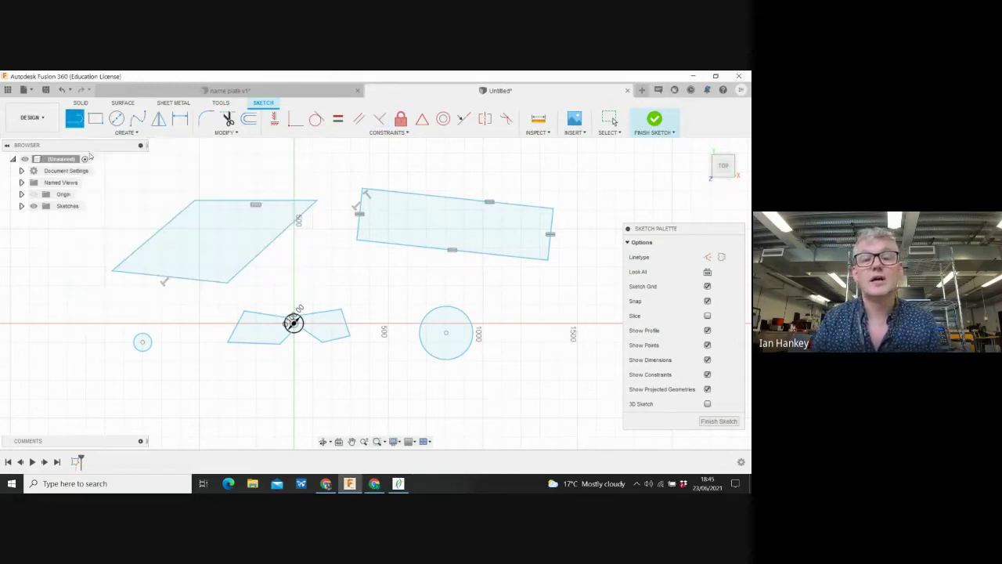
left_click(502, 323)
left_click(563, 323)
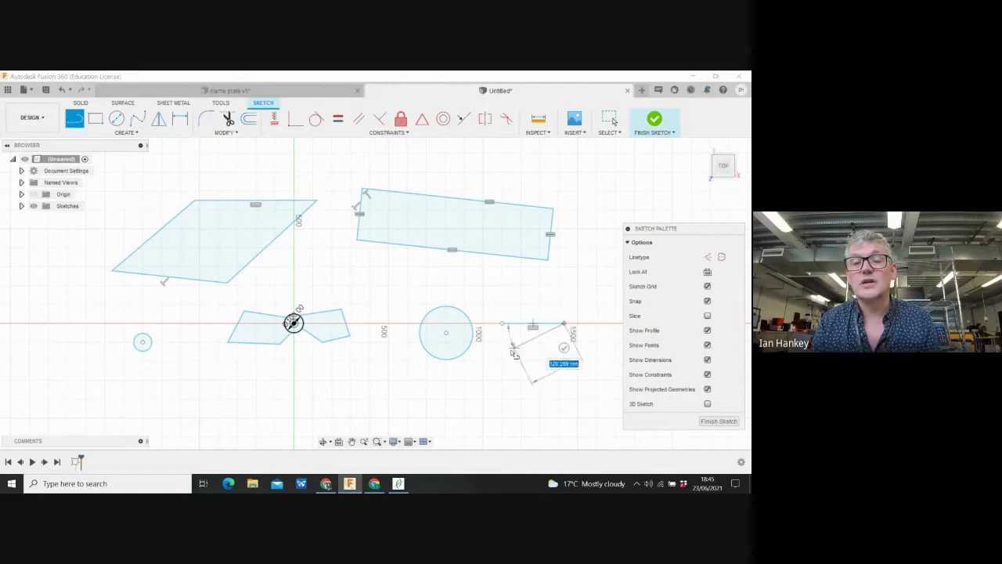
left_click(564, 347)
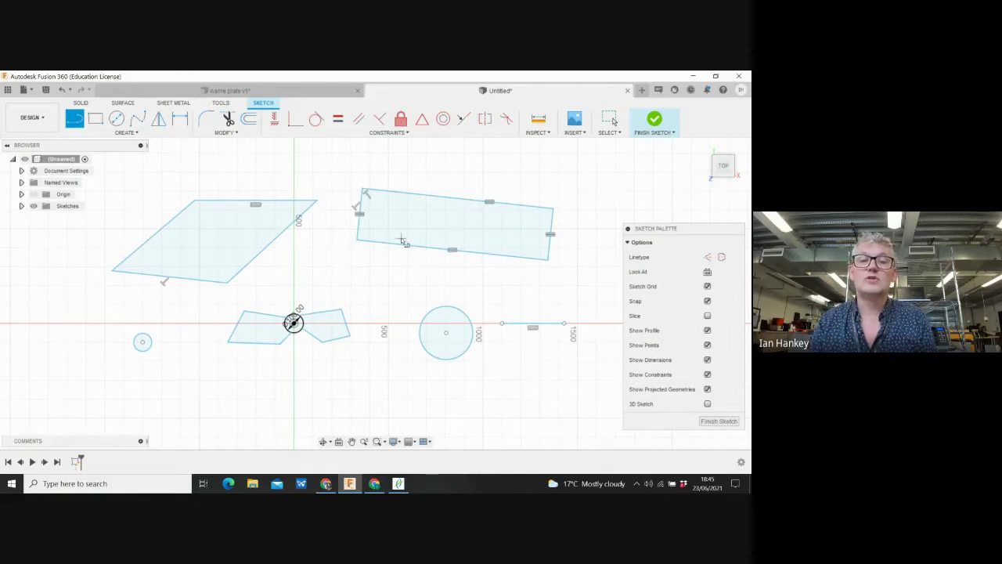
left_click(611, 119)
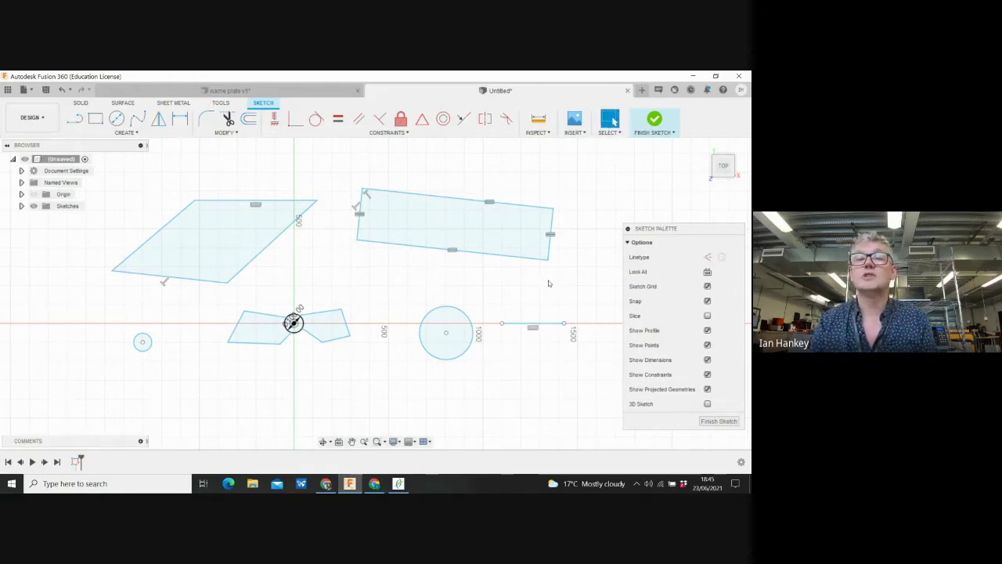
left_click(358, 119)
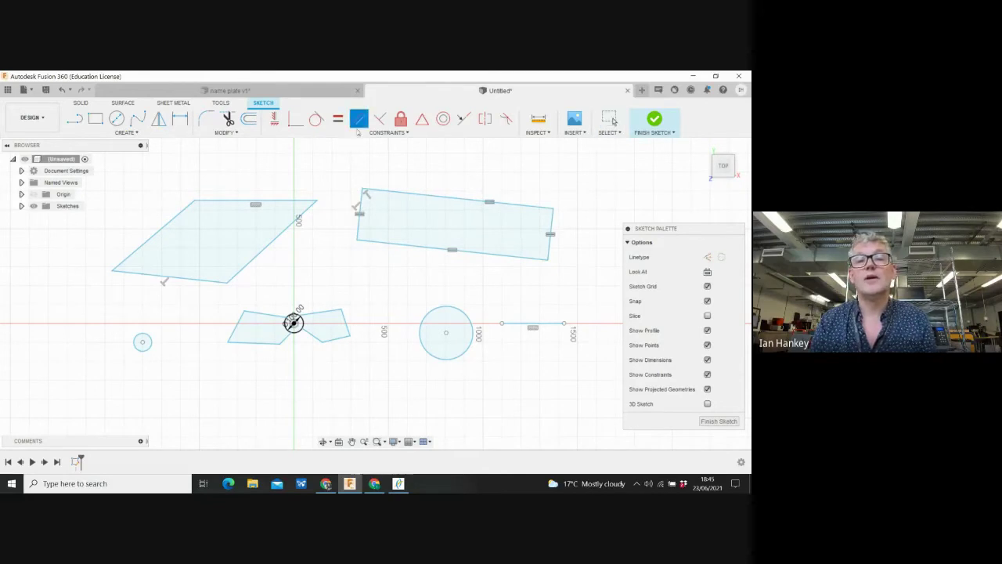
left_click(409, 246)
left_click(532, 323)
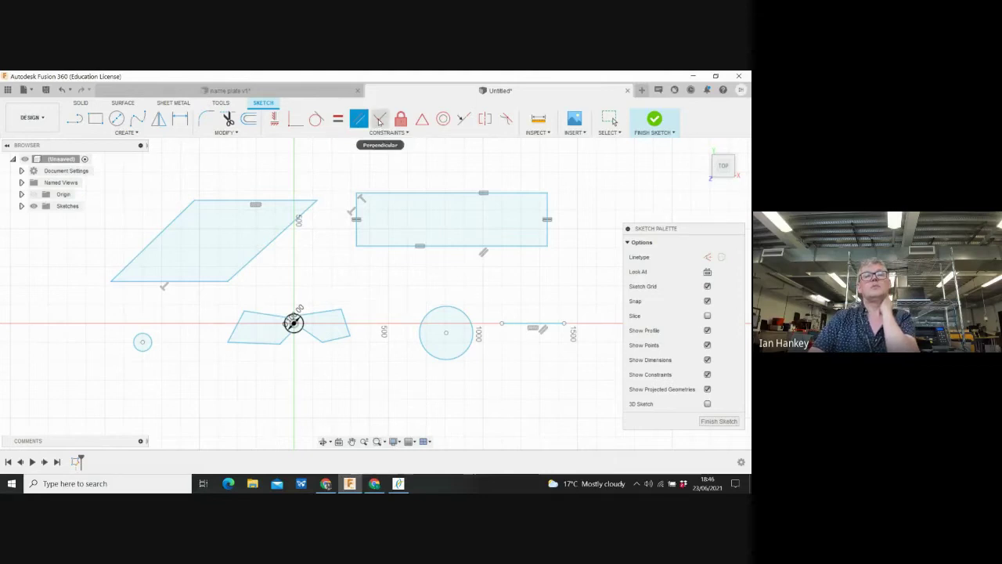
- Make the upper-left shape's slanted right edge perpendicular to its bottom edge
left_click(380, 121)
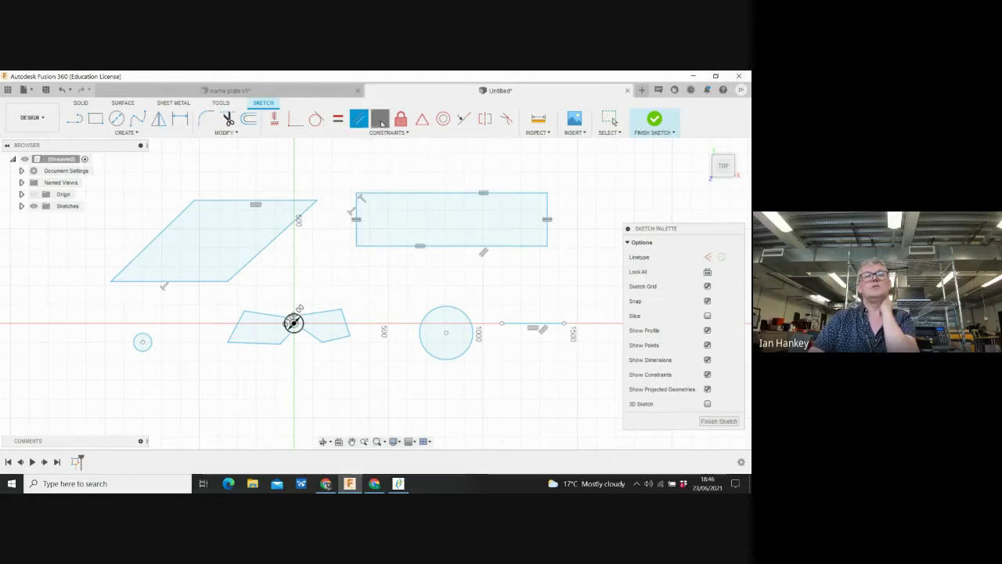
left_click(201, 281)
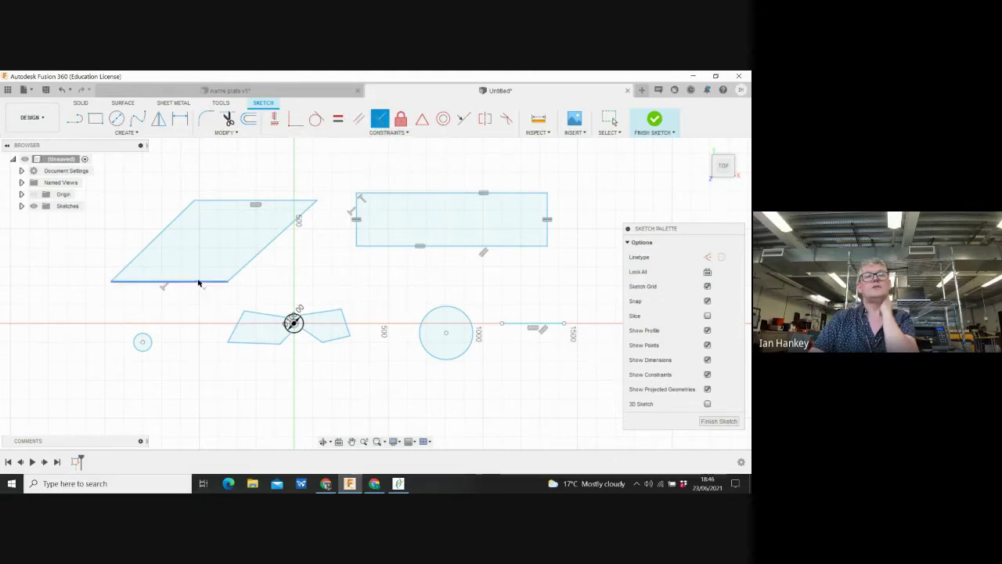
left_click(246, 268)
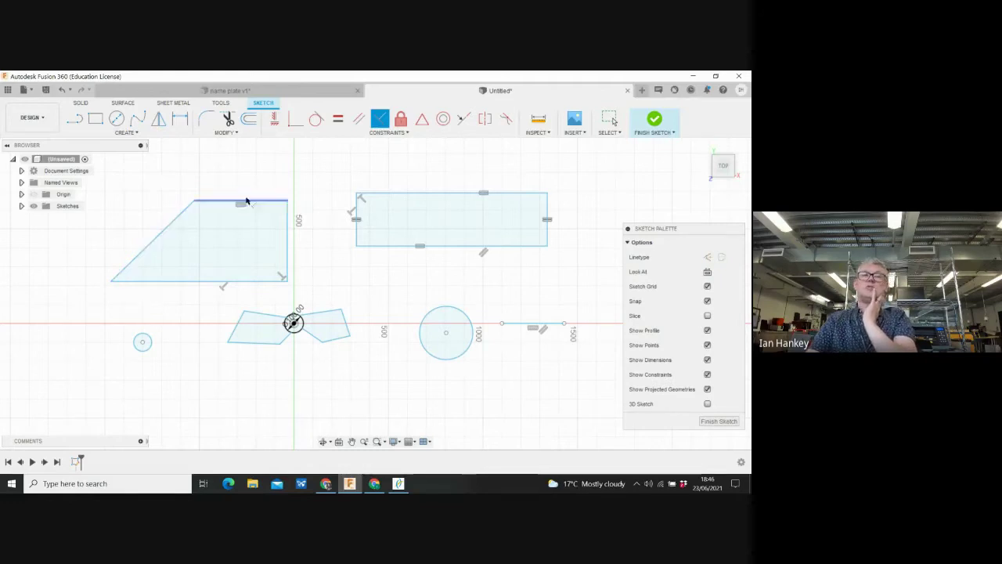
left_click(610, 119)
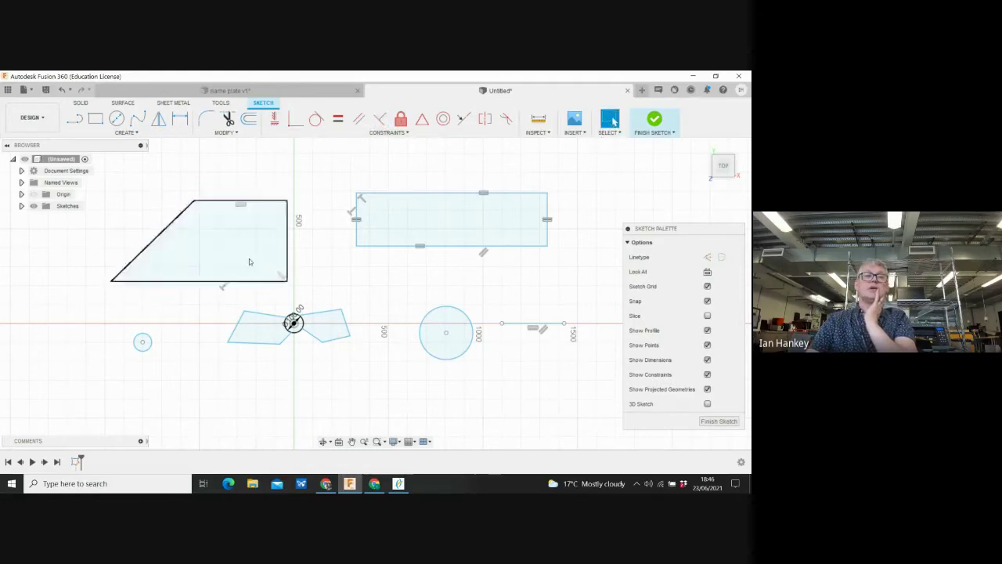
- Add a sketch dimension of 600 mm to the trapezoid's bottom edge
left_click(185, 283)
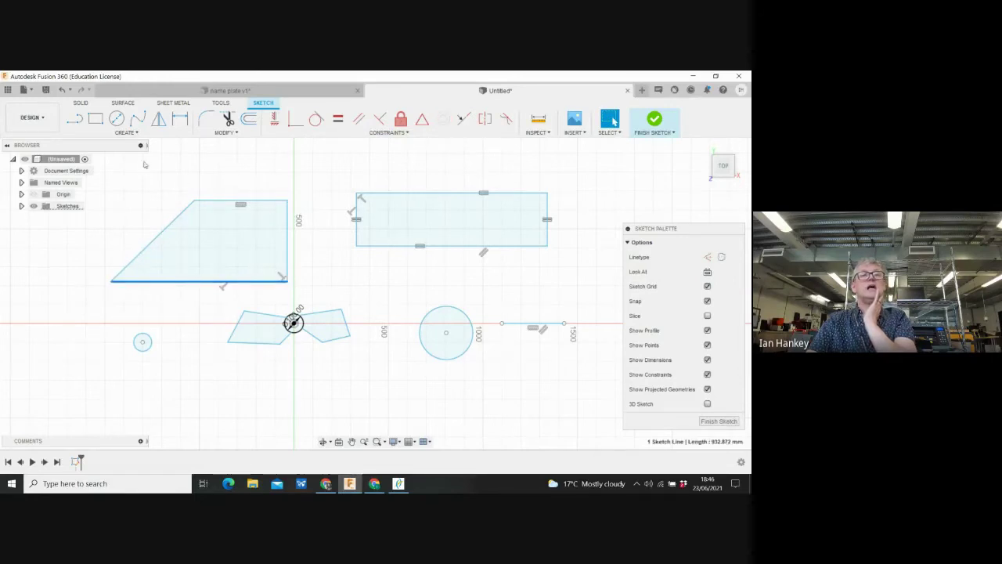
left_click(121, 133)
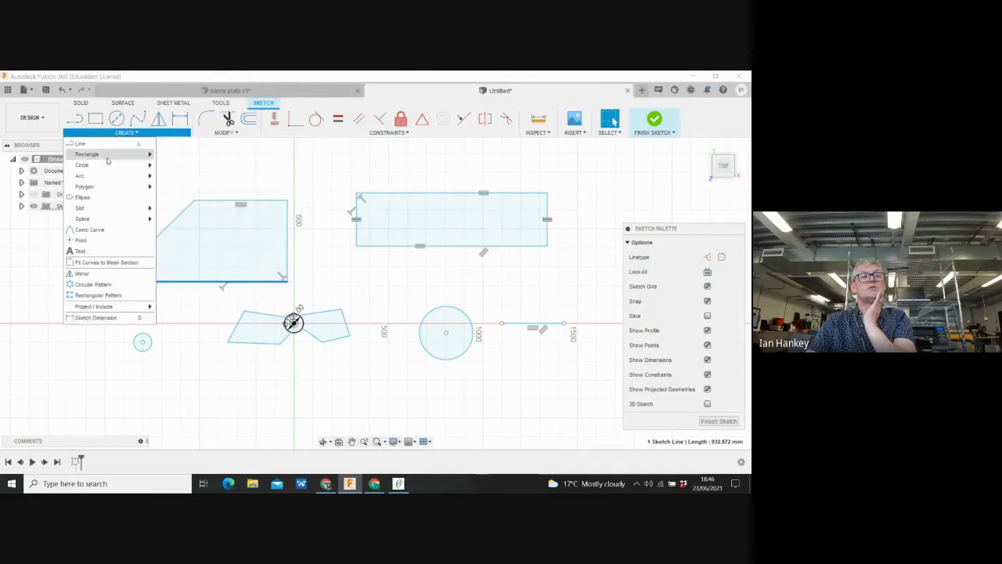
left_click(97, 318)
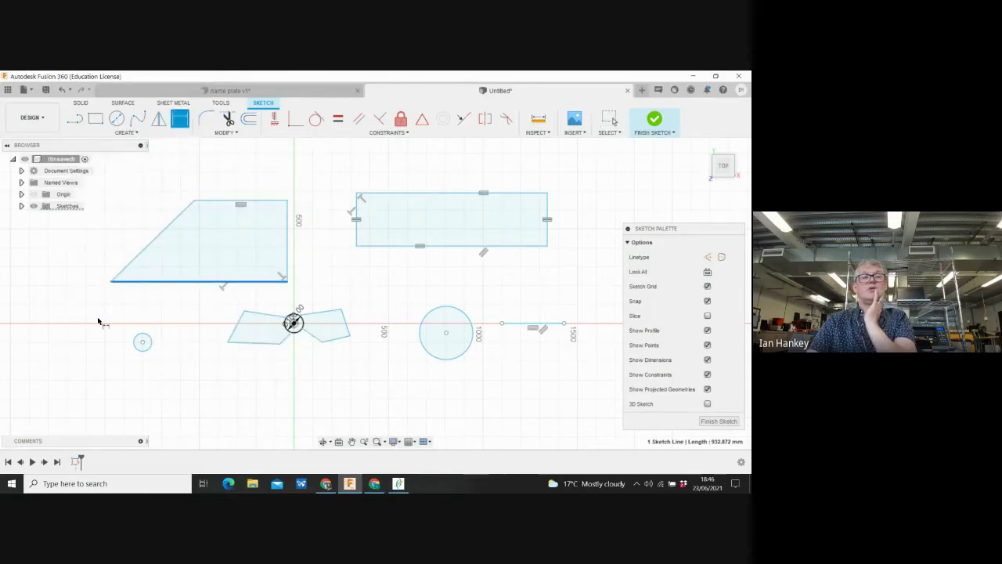
left_click(169, 280)
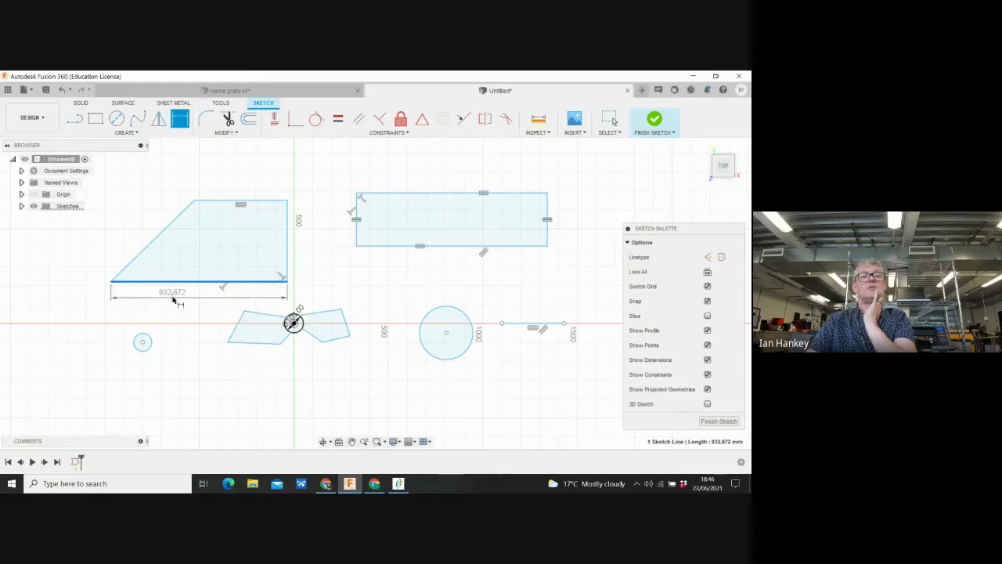
left_click(174, 301)
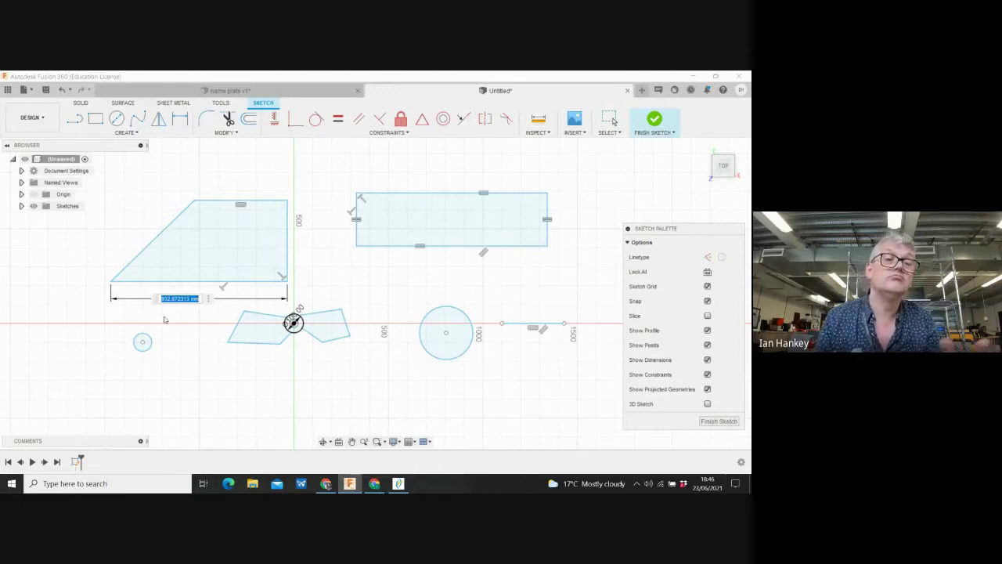
type("600")
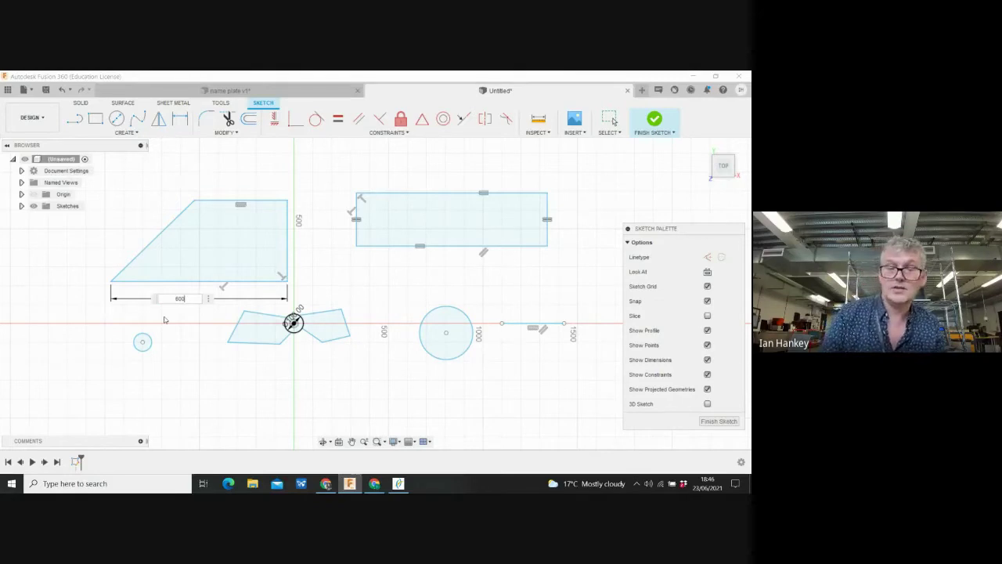
key("Return")
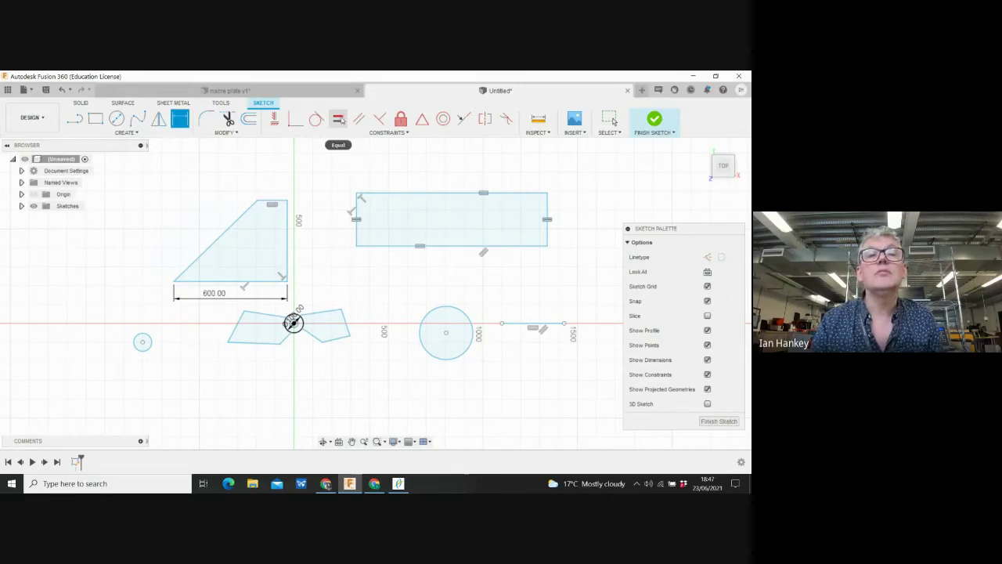
- Make the trapezoid's top edge equal to its 600 mm bottom edge
left_click(338, 119)
left_click(233, 282)
left_click(274, 201)
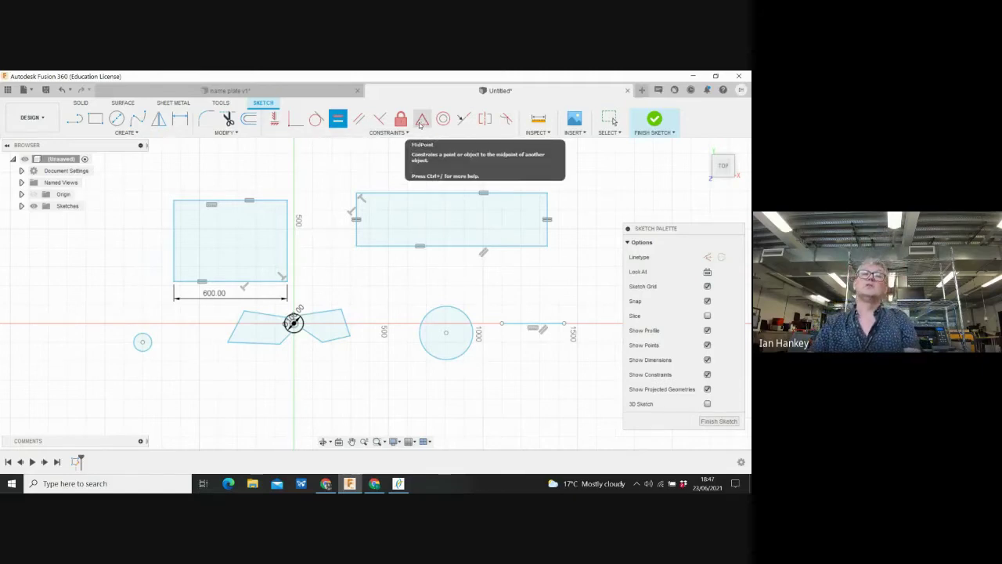
- Split the long rectangle with a vertical line from its top edge to its bottom edge, ready for midpoint constraints
left_click(421, 119)
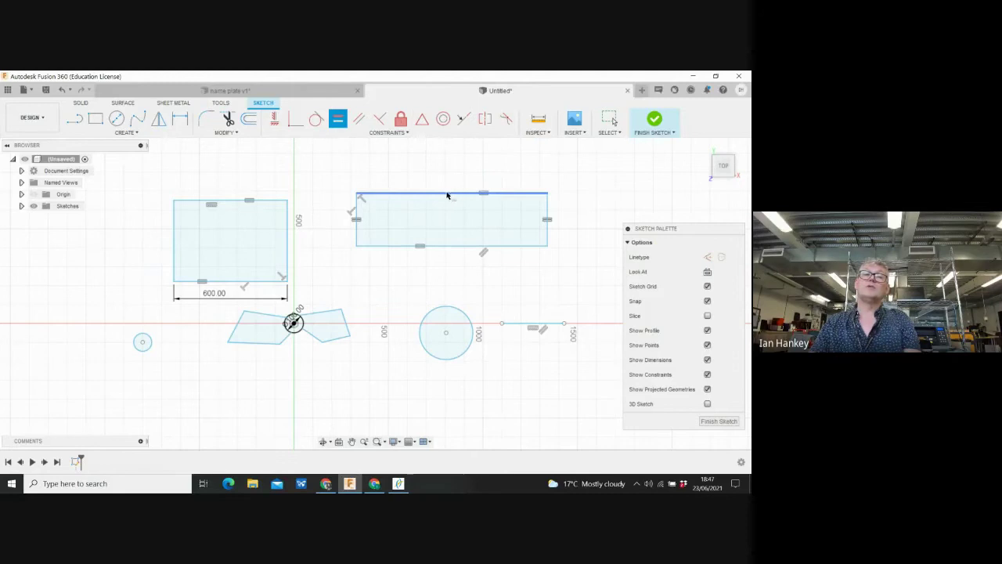
left_click(421, 122)
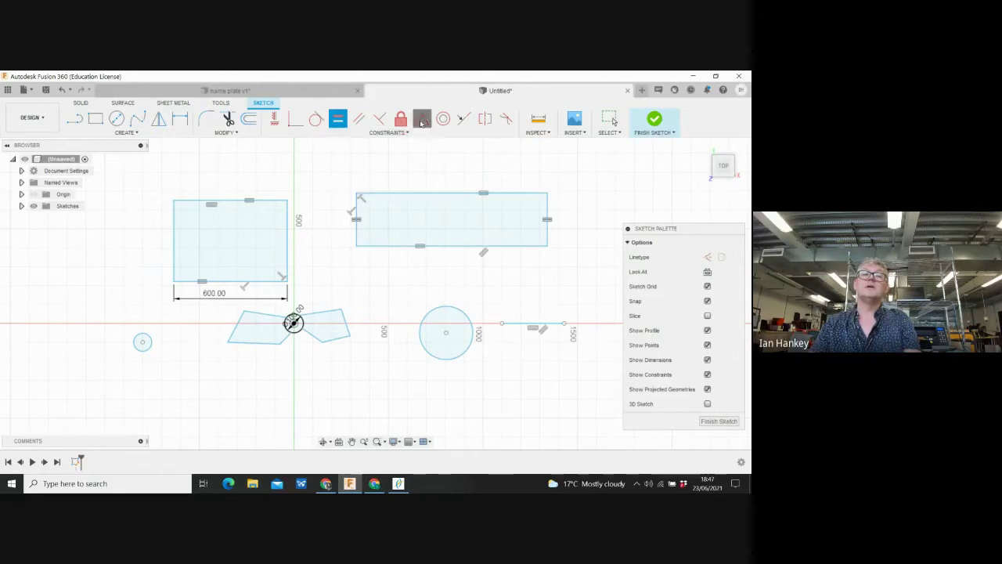
left_click(449, 193)
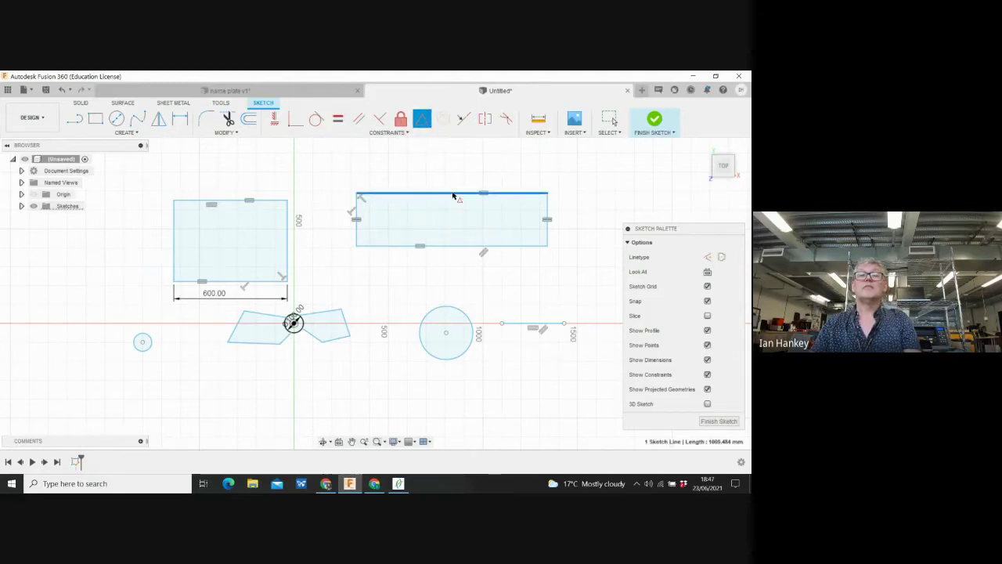
left_click(453, 192)
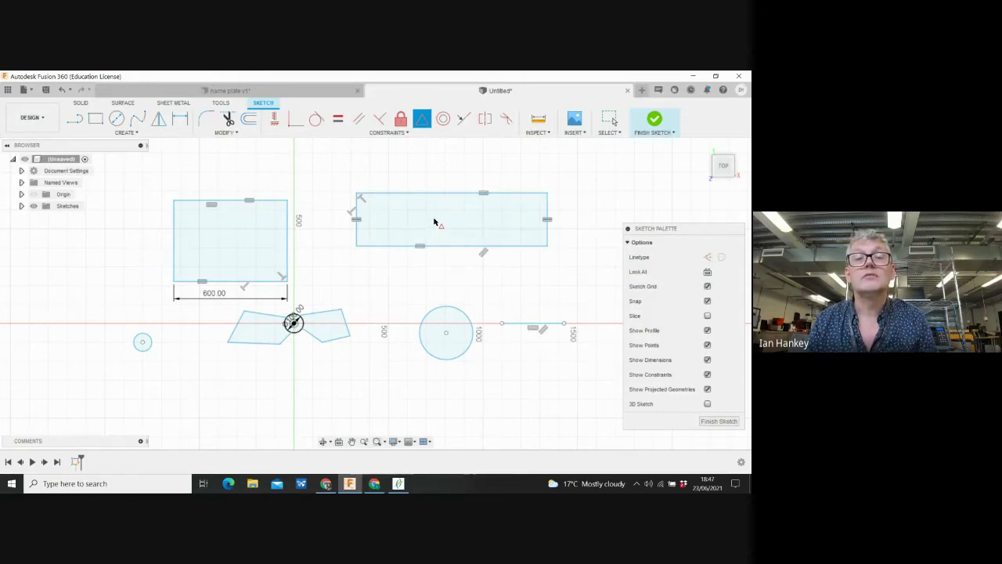
left_click(611, 118)
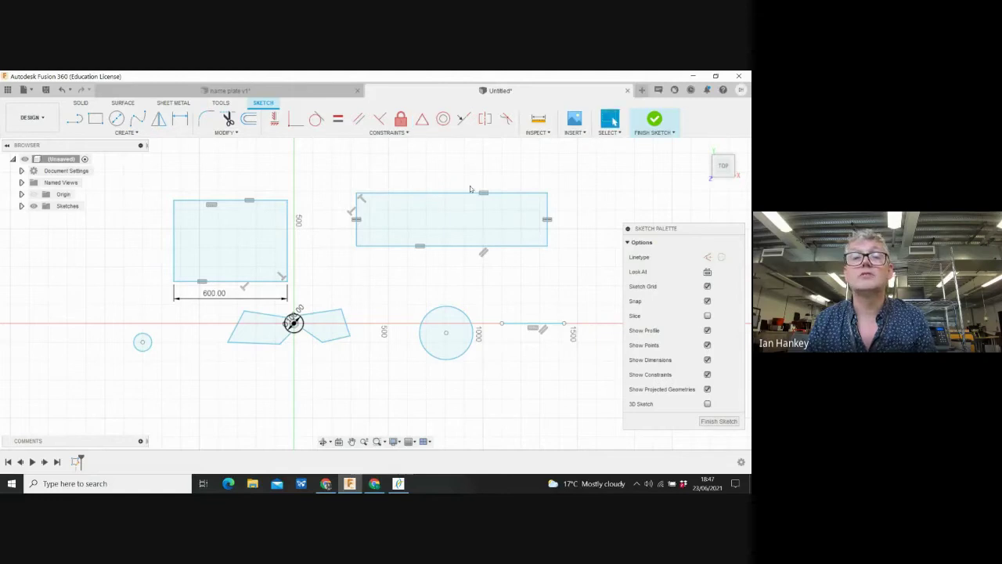
left_click(75, 123)
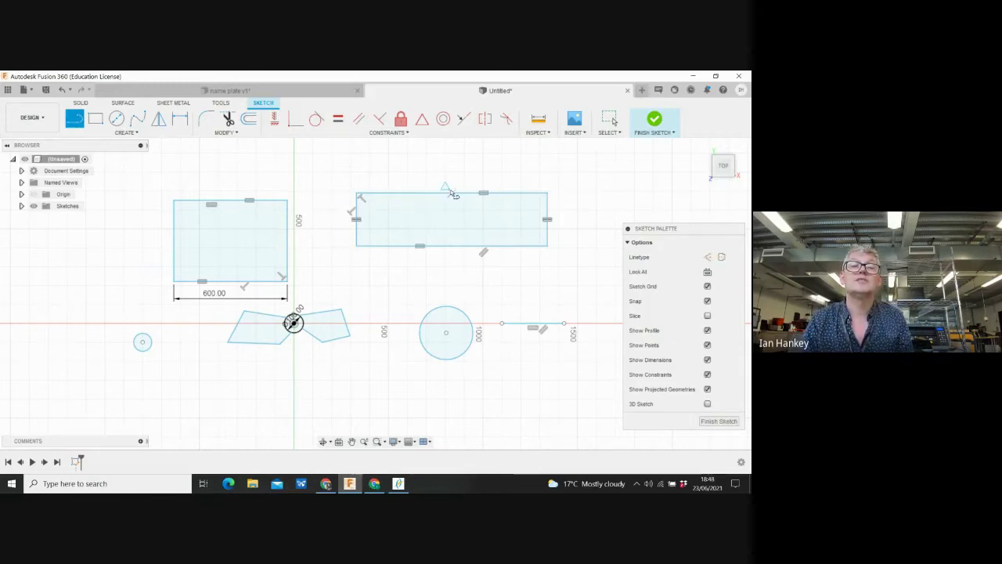
left_click(452, 193)
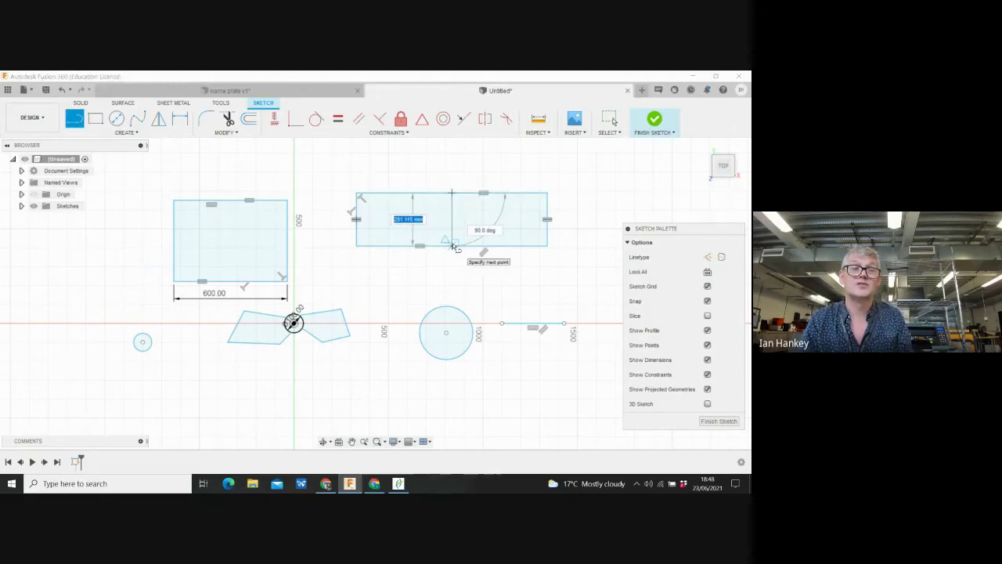
left_click(452, 246)
key("Escape")
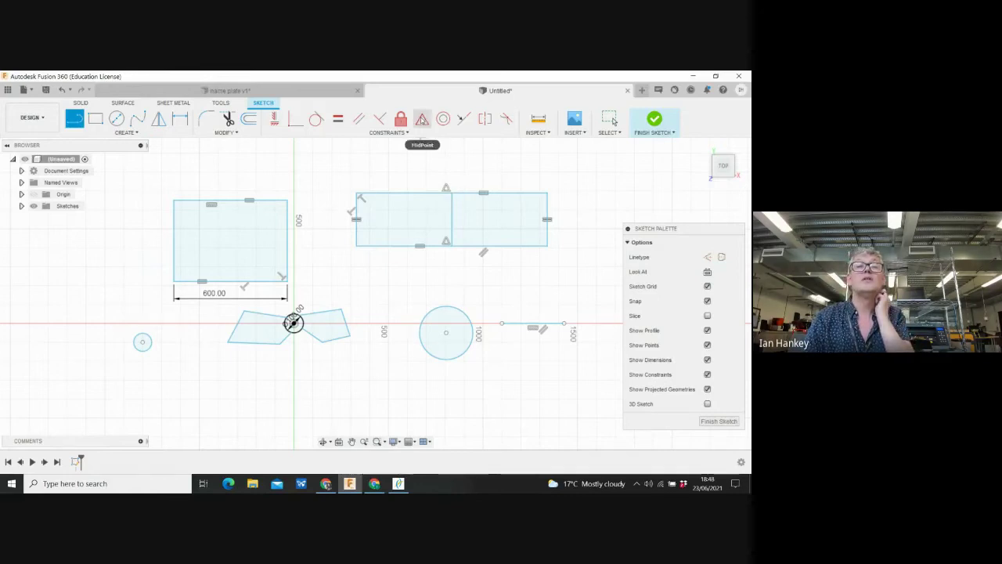
left_click(422, 119)
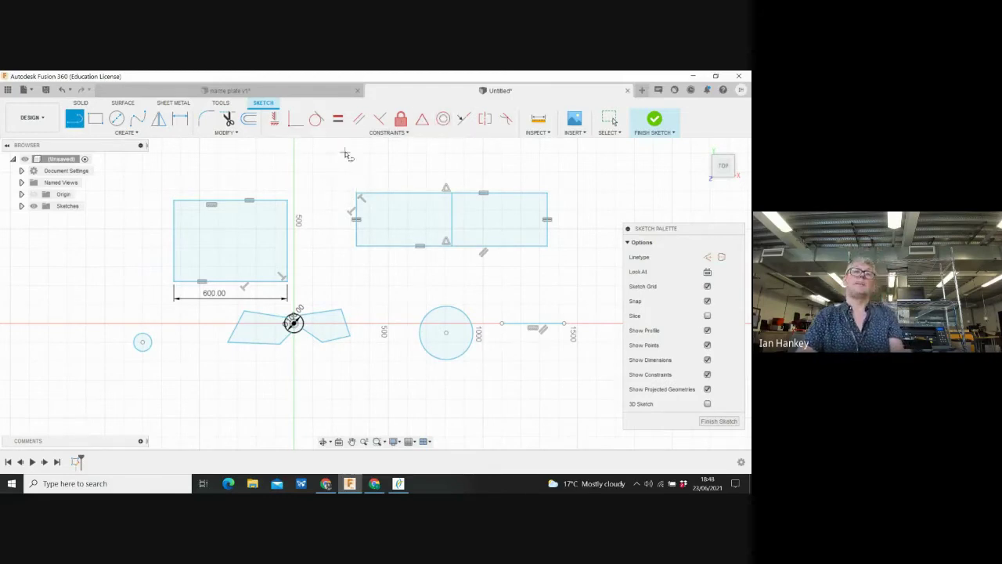
- Make the small circle concentric with the large circle
left_click(444, 118)
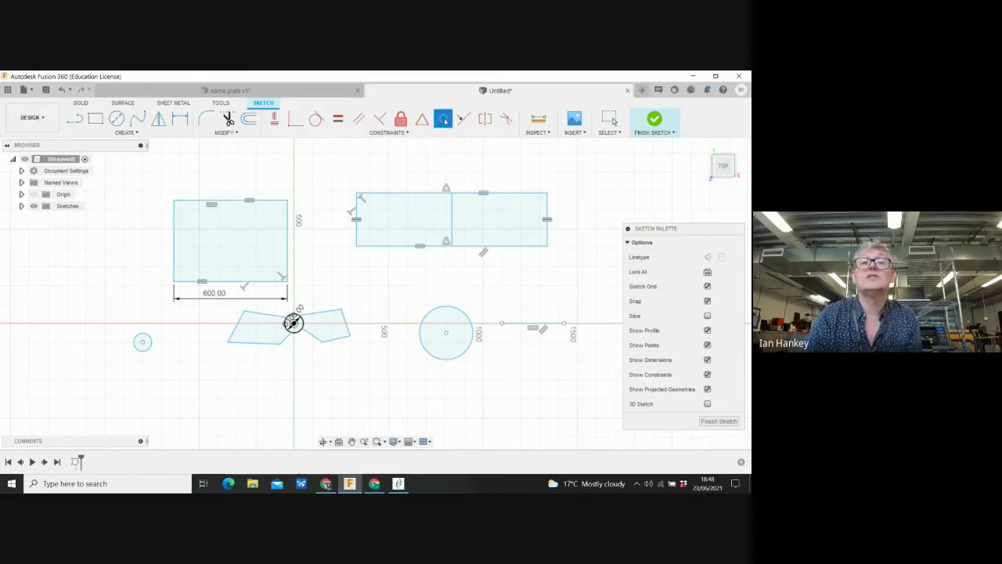
left_click(440, 309)
left_click(144, 336)
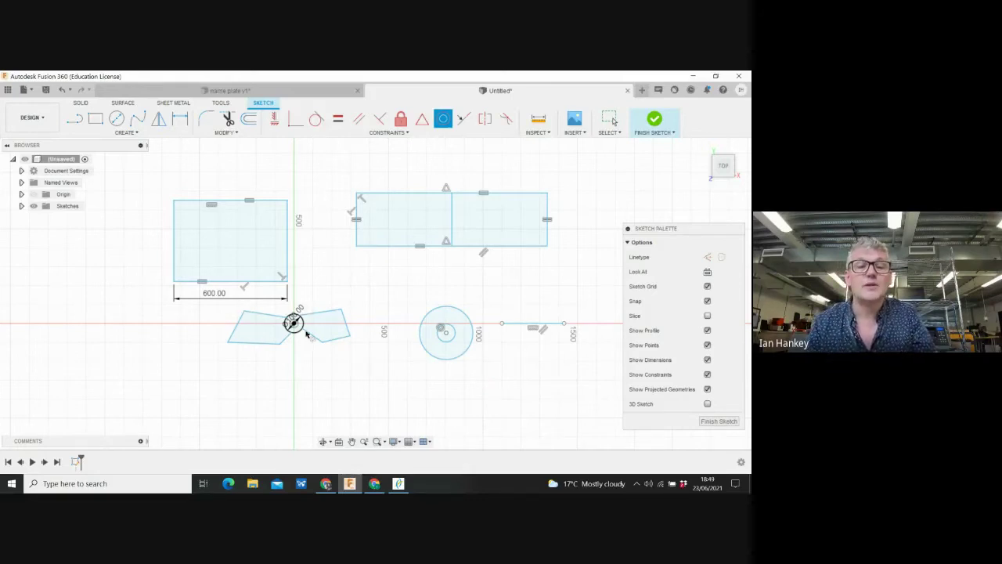
scroll(249, 309, "down", 2)
scroll(242, 304, "up", 3)
scroll(242, 304, "up", 3)
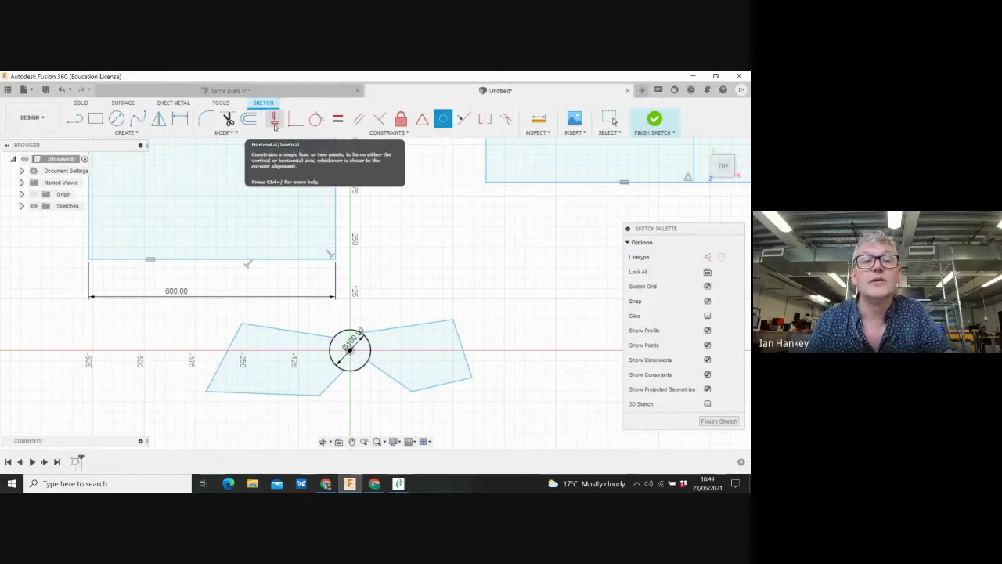
- Draw a new line above the bow-tie's right side and constrain it horizontal
left_click(75, 119)
left_click(453, 265)
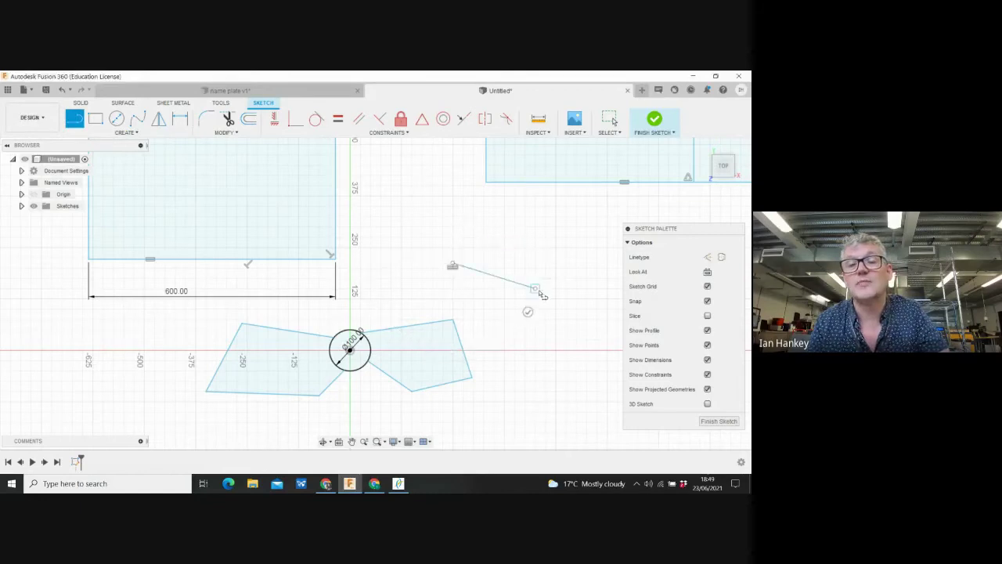
left_click(535, 289)
key("Escape")
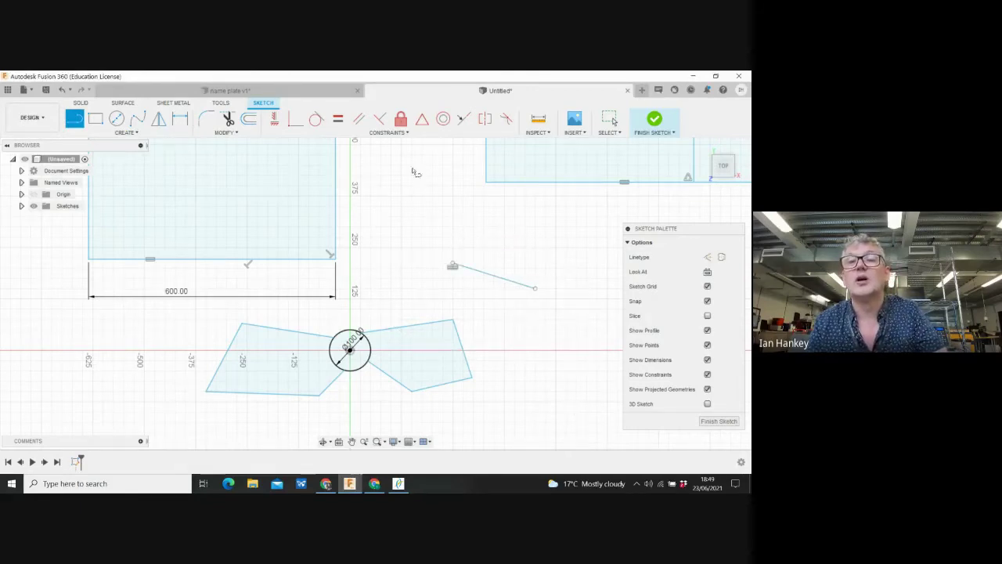
left_click(613, 121)
left_click(493, 276)
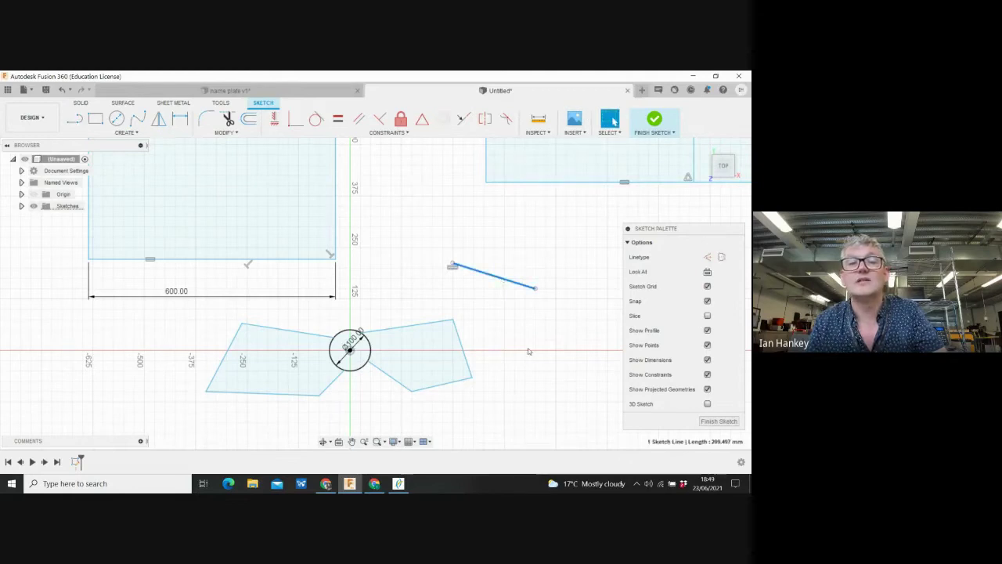
left_click(274, 119)
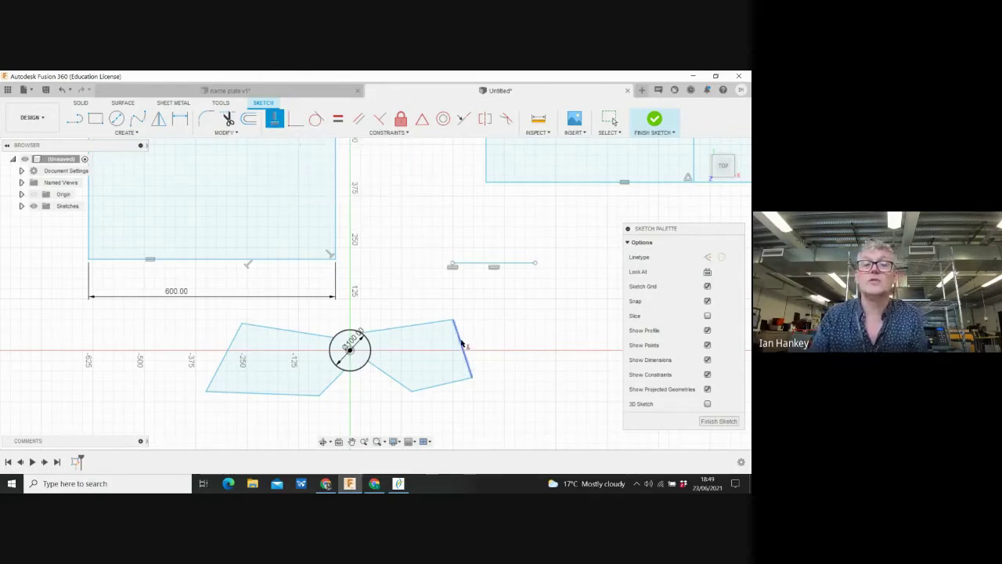
left_click(296, 118)
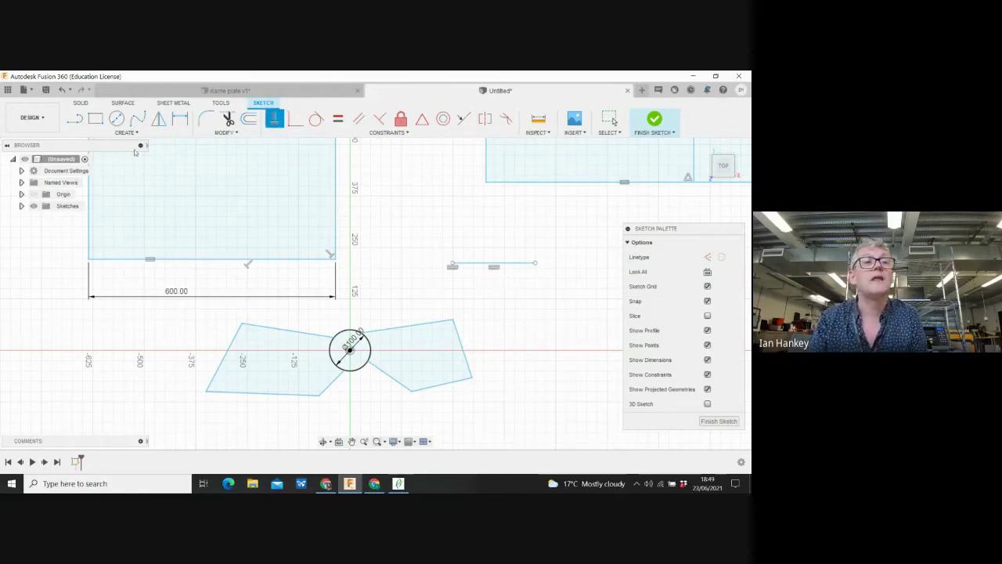
- Draw a circle right of the bow-tie and make the short line tangent to its top
left_click(116, 119)
left_click(536, 309)
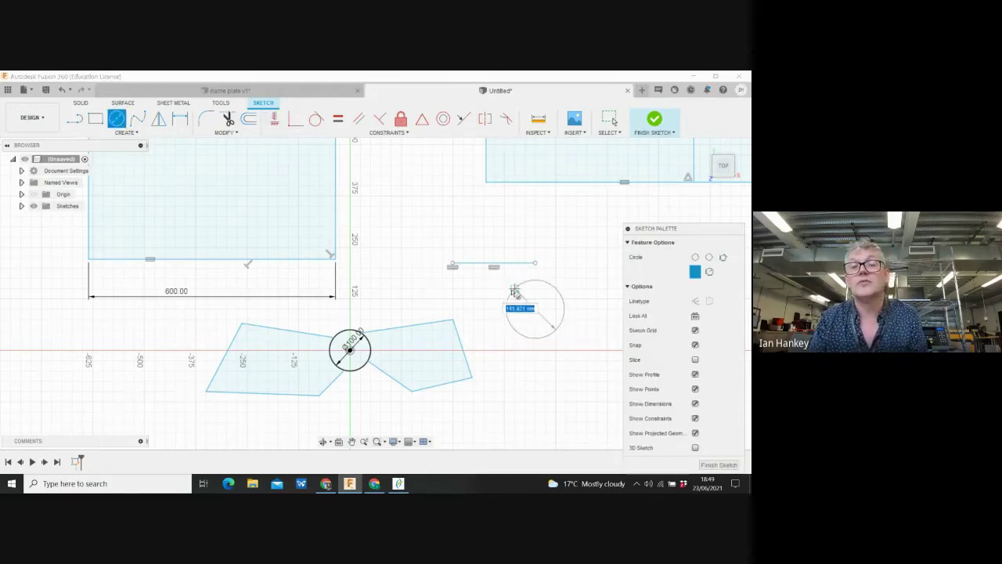
left_click(508, 285)
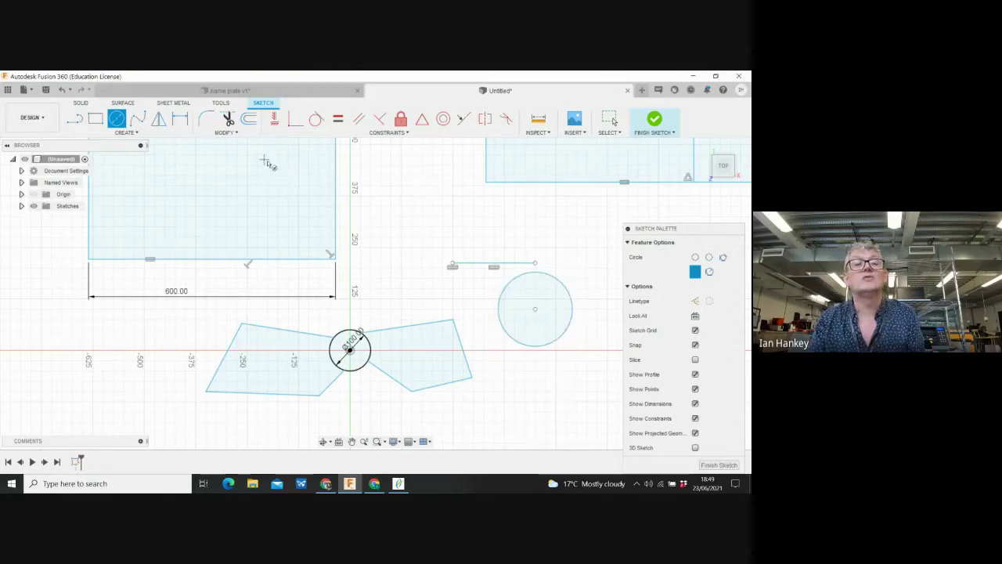
left_click(317, 118)
left_click(530, 277)
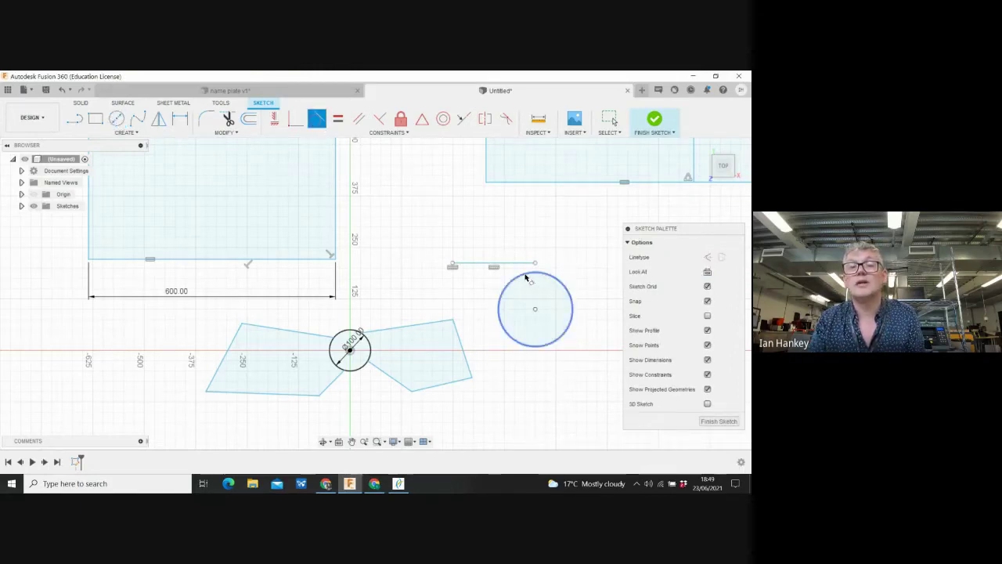
left_click(509, 263)
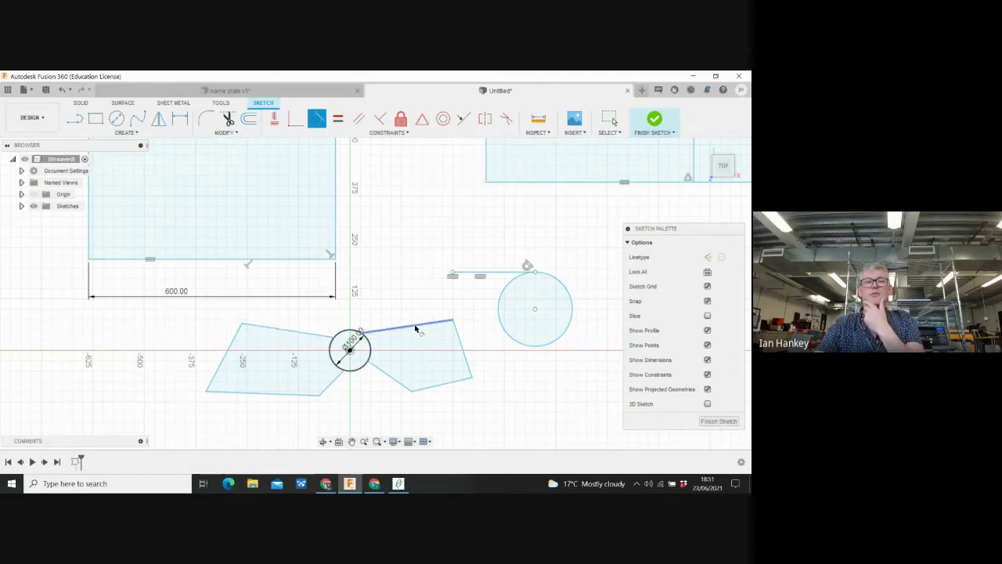
- Make the right polygon's top edge parallel to the left polygon's top edge
left_click(358, 121)
left_click(305, 332)
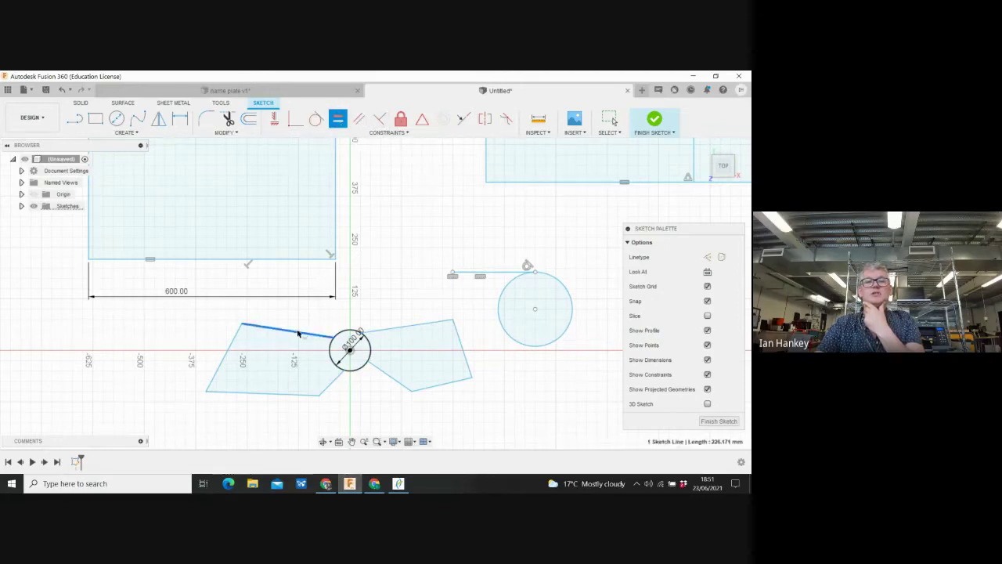
left_click(412, 325)
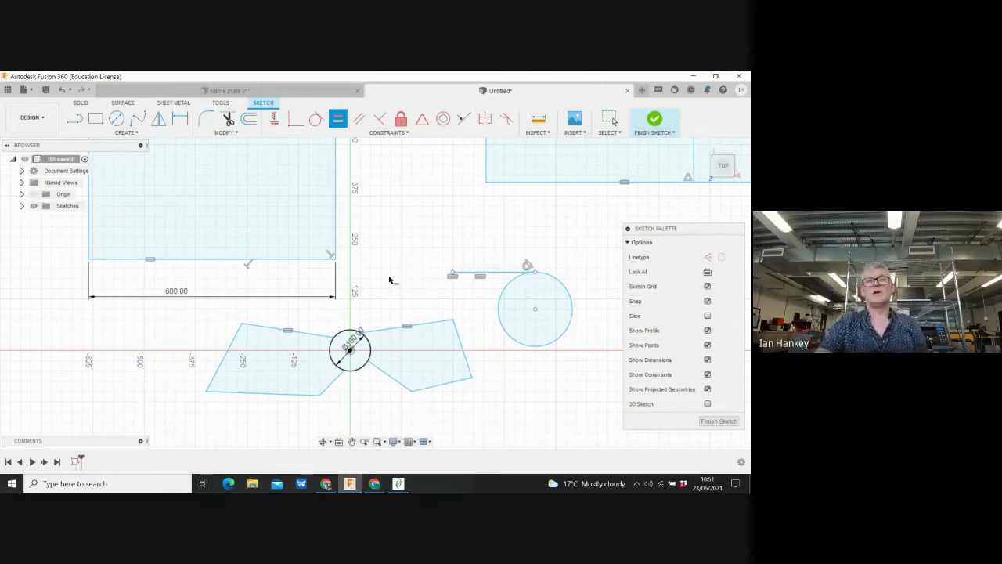
- Finish the sketch and start a new blank Untitled(1) design
scroll(366, 332, "down", 4)
scroll(361, 335, "down", 4)
scroll(280, 352, "up", 6)
scroll(280, 352, "up", 1)
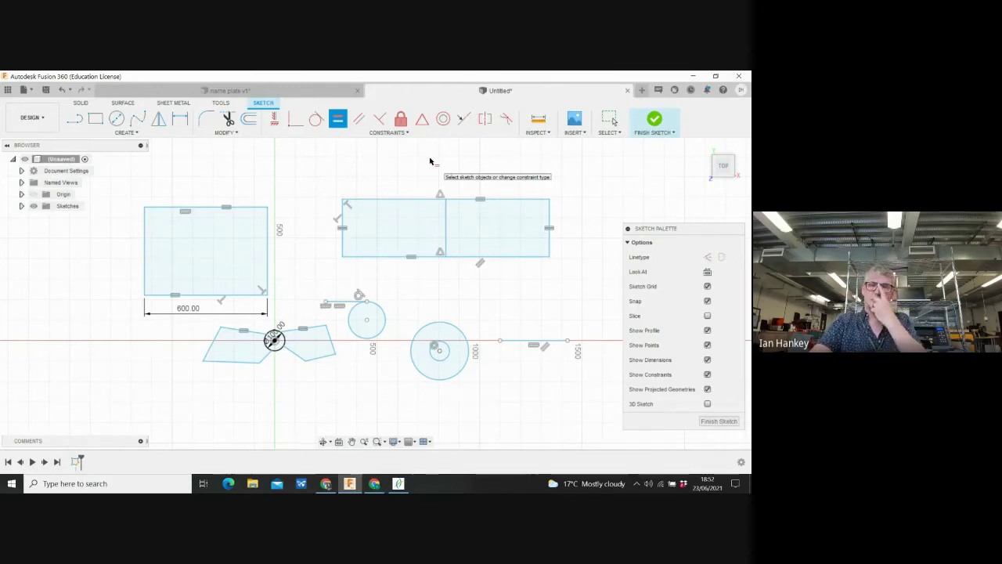
left_click(655, 121)
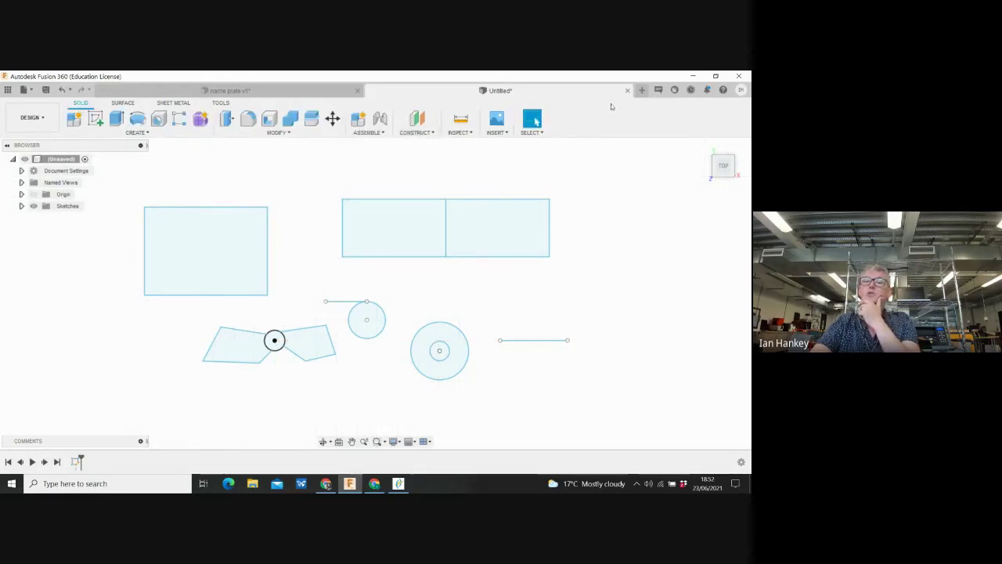
left_click(642, 90)
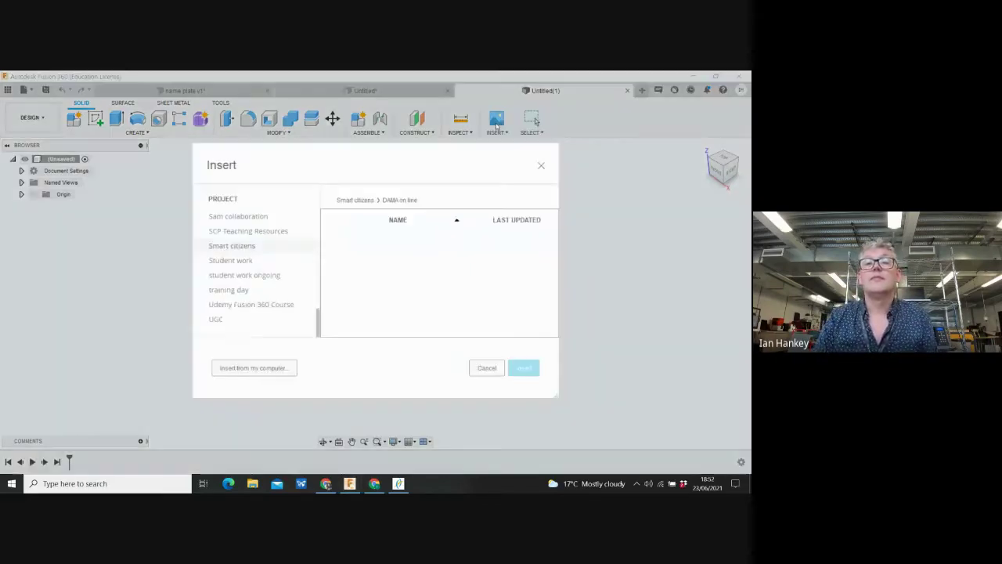
- Insert the venitian wine glass.JPG photo from the computer as a canvas image
left_click(497, 123)
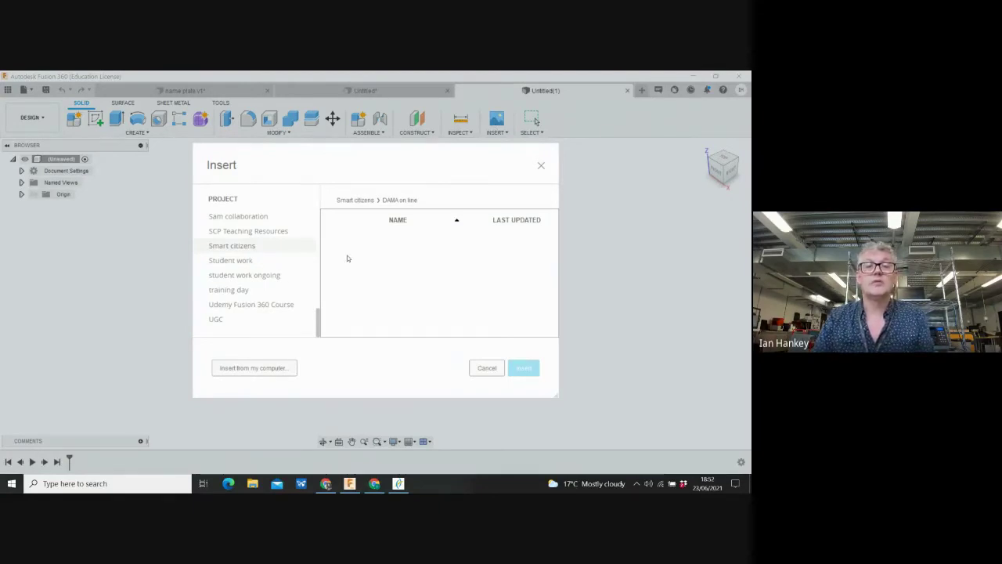
left_click(232, 376)
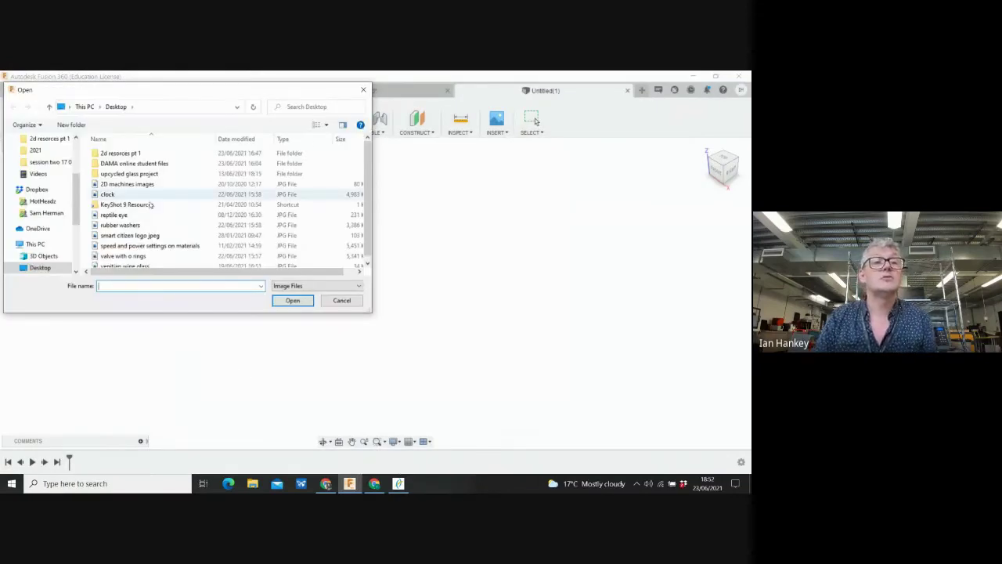
scroll(371, 195, "down", 1)
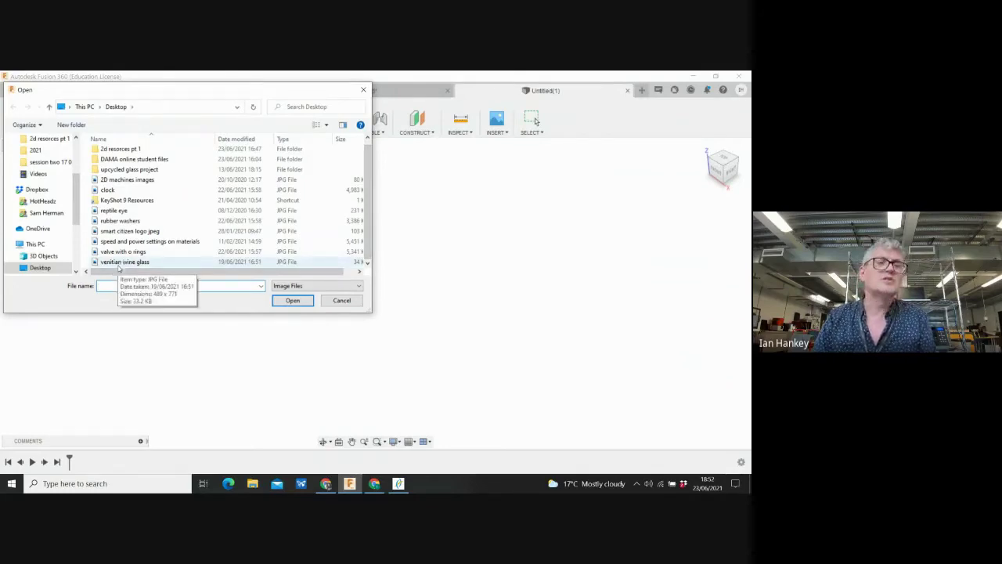
left_click(120, 264)
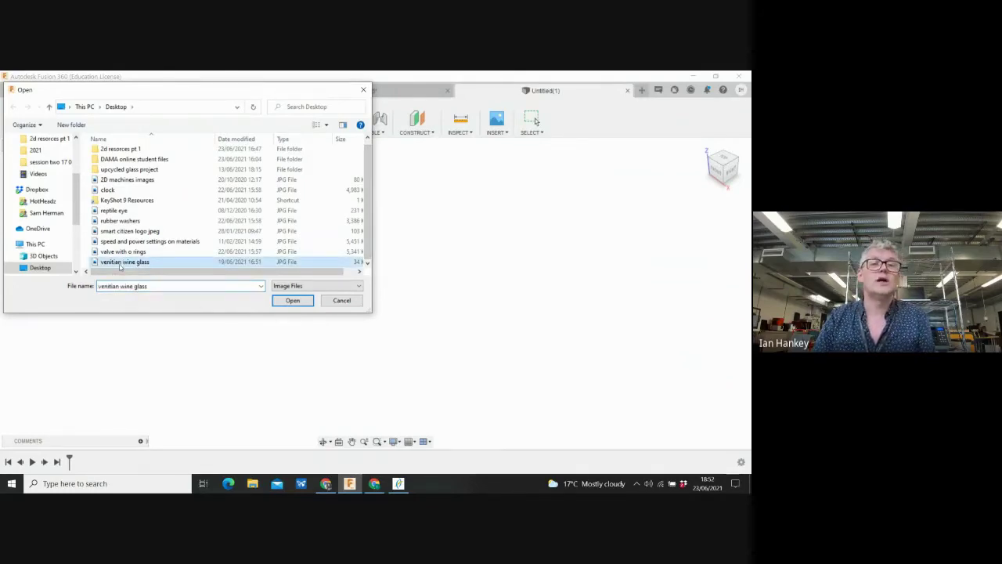
left_click(292, 300)
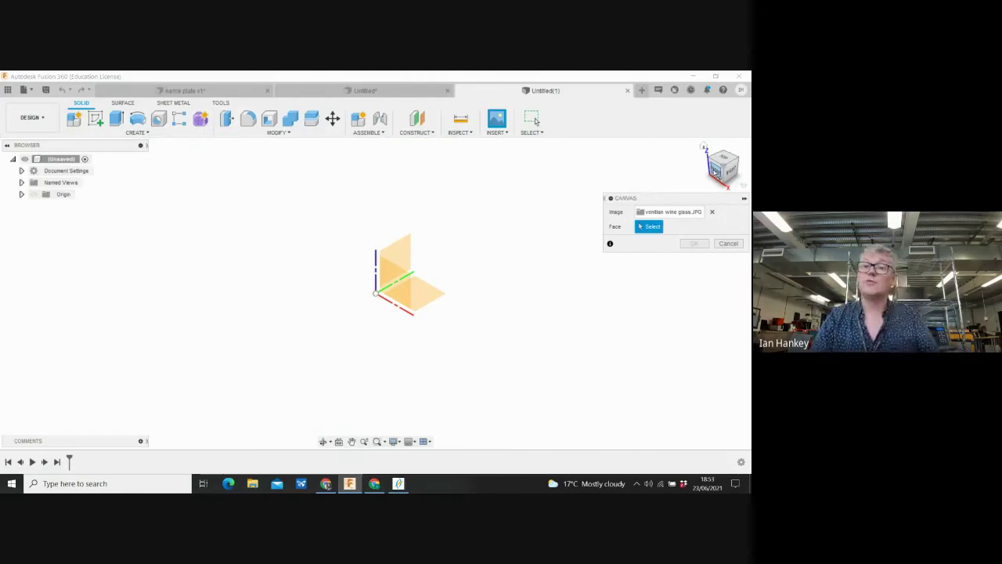
- Place the wine glass canvas on the XZ plane, scale it to 9.789, and raise opacity to 46
left_click(399, 285)
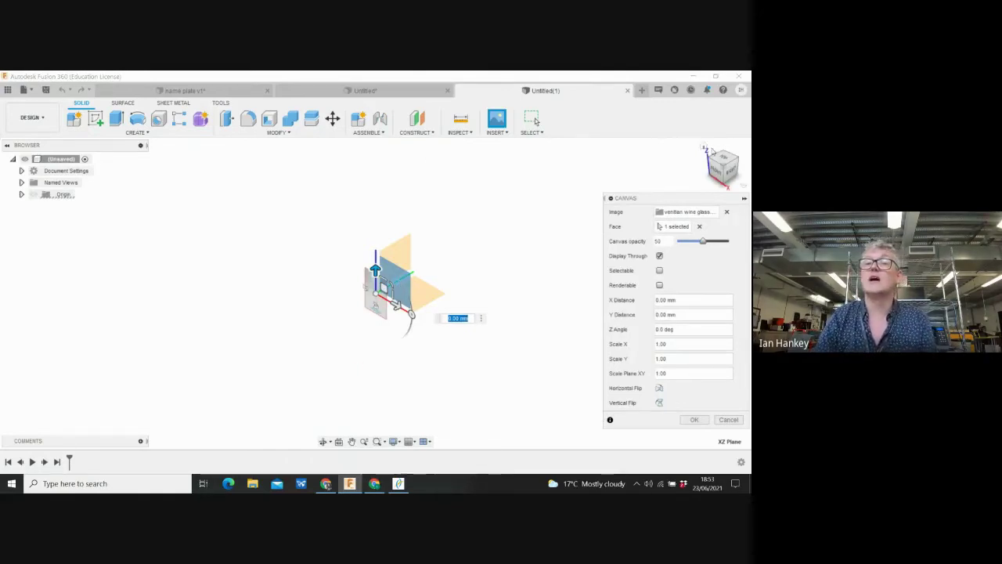
left_click(723, 170)
left_click(724, 170)
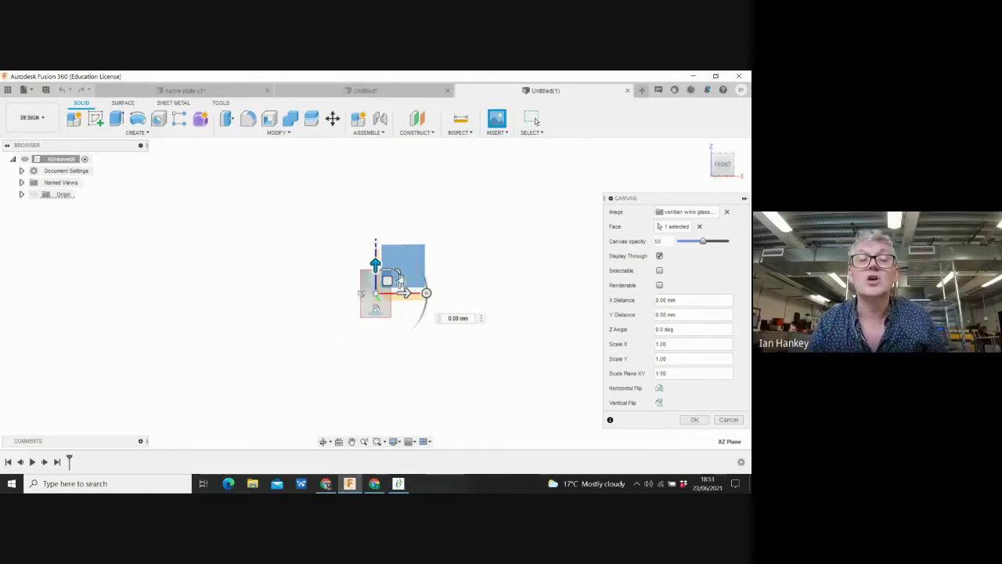
left_click_drag(398, 270, 567, 155)
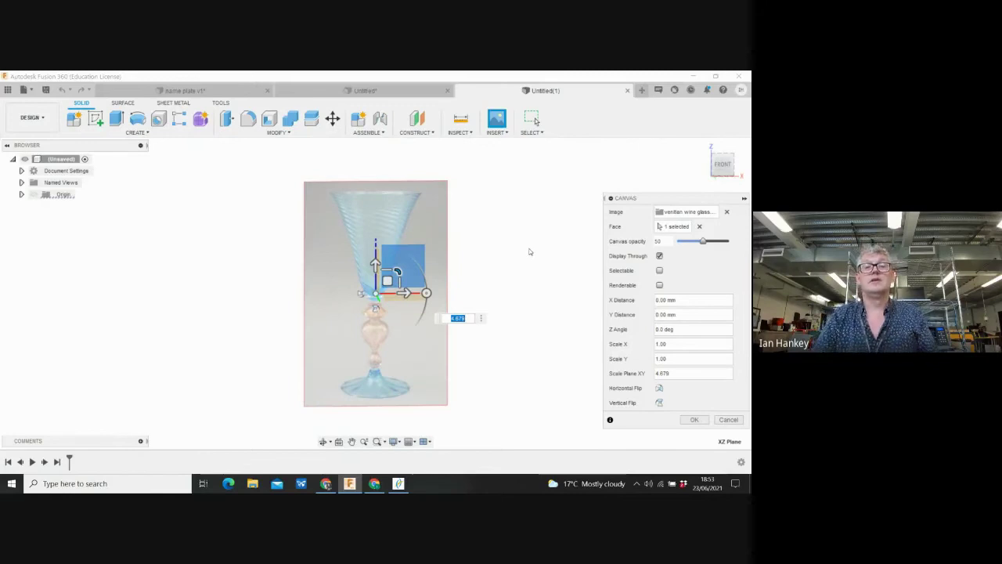
scroll(220, 293, "up", 1)
scroll(219, 293, "down", 4)
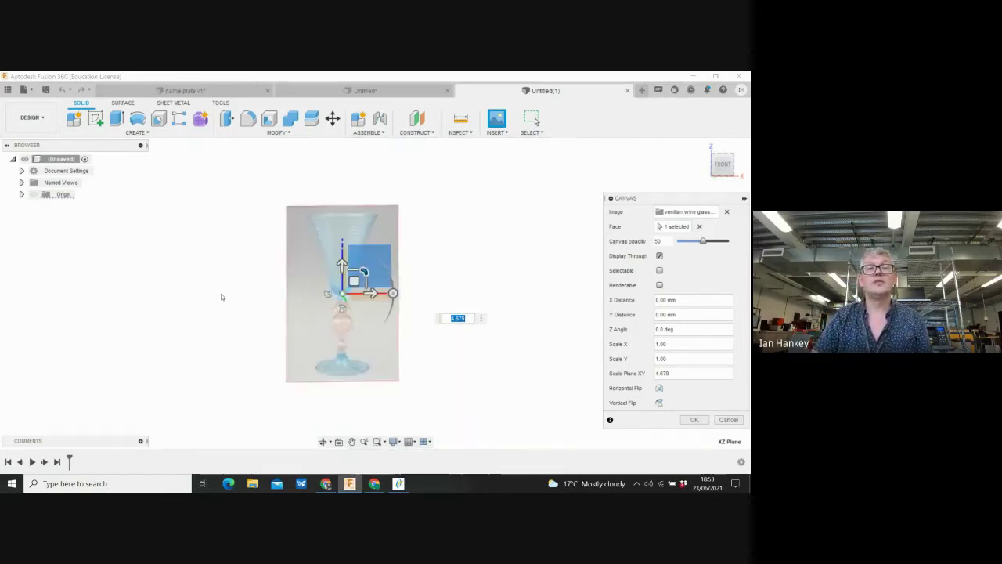
left_click_drag(327, 270, 328, 273)
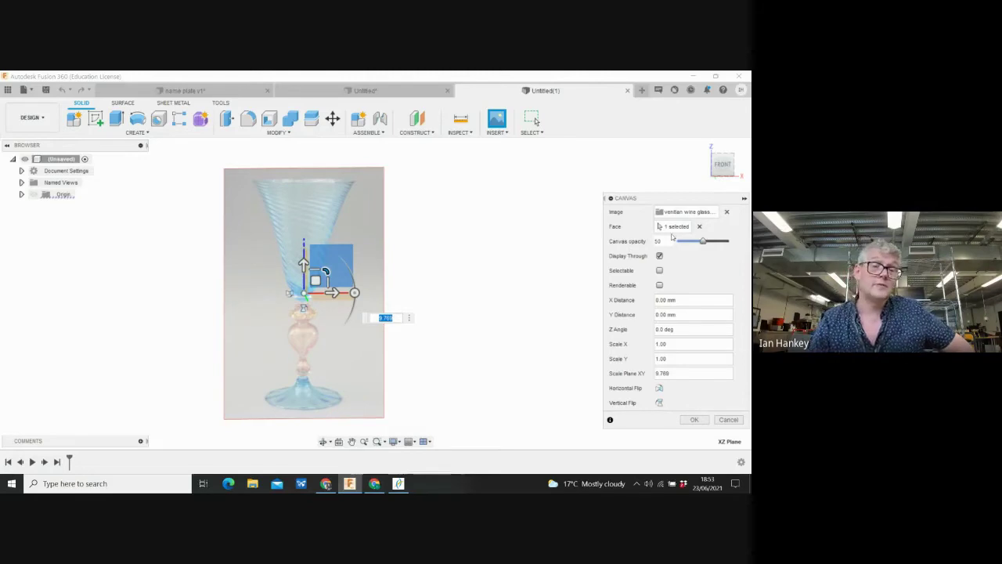
mouse_move(703, 241)
left_mouse_down()
mouse_move(727, 245)
mouse_move(684, 244)
mouse_move(702, 243)
left_mouse_up()
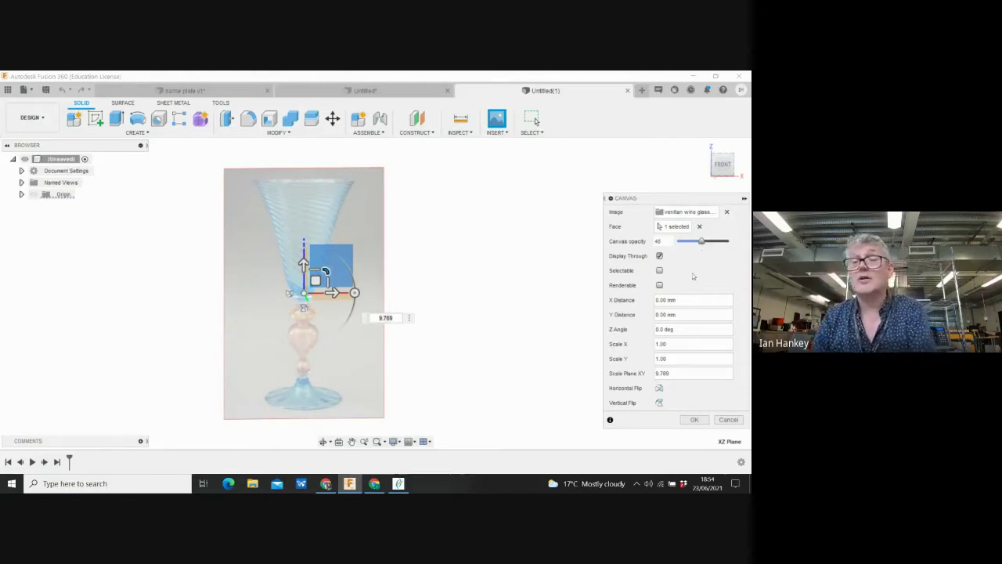
- Place the venitian wine glass canvas and select it under the Canvases folder
left_click(694, 419)
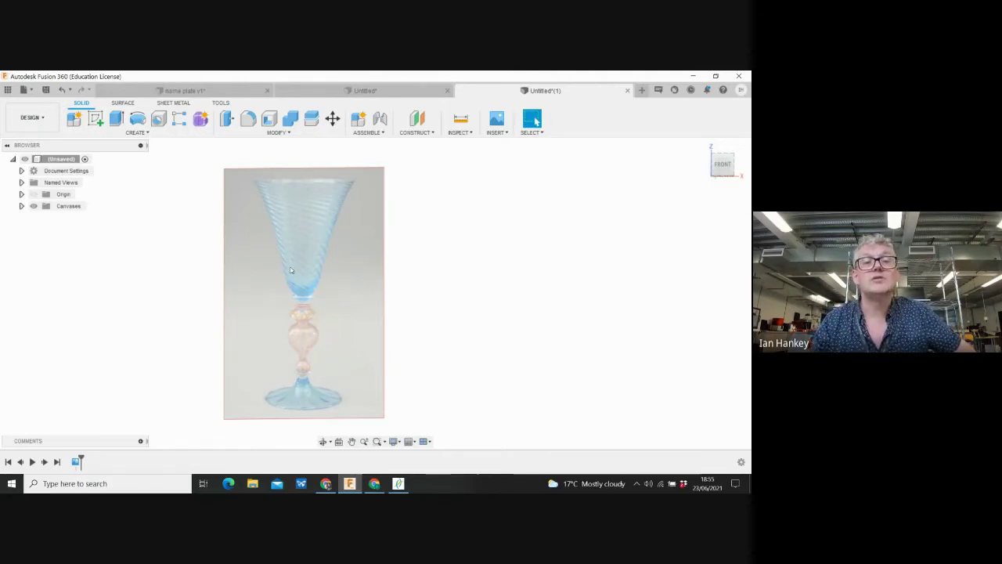
left_click(21, 206)
left_click(87, 218)
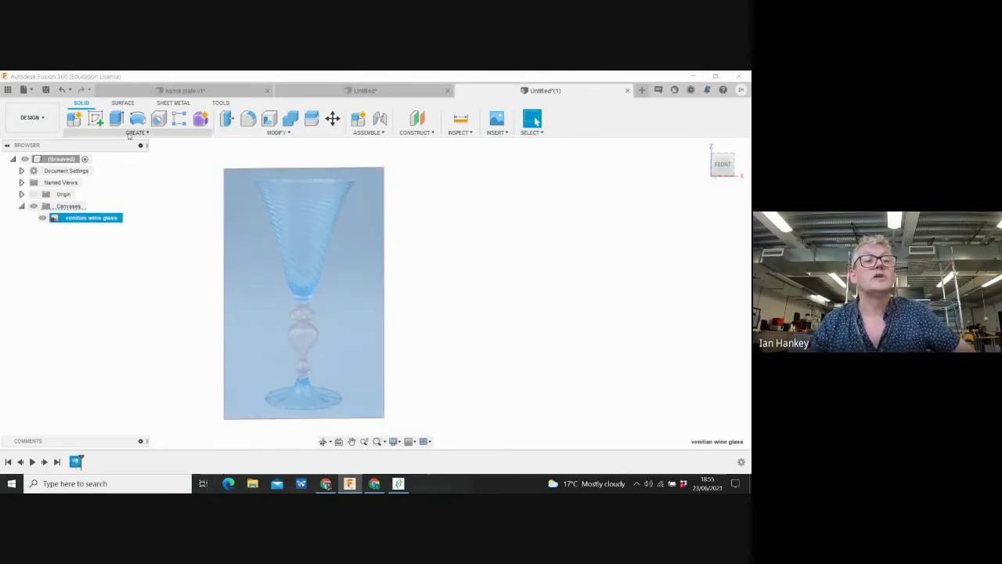
- Calibrate the wine glass canvas so rim-to-foot measures 200 mm
right_click(82, 221)
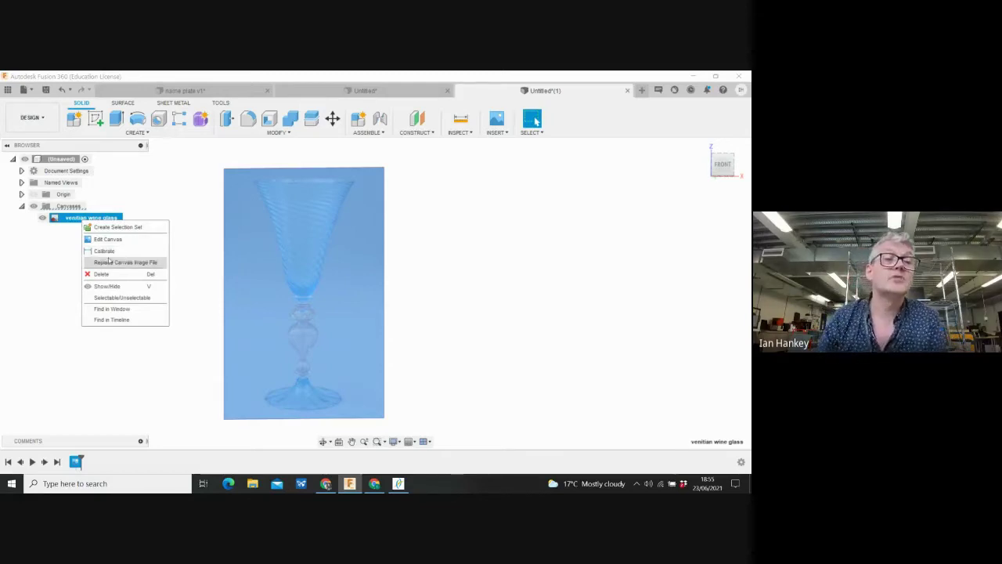
left_click(104, 251)
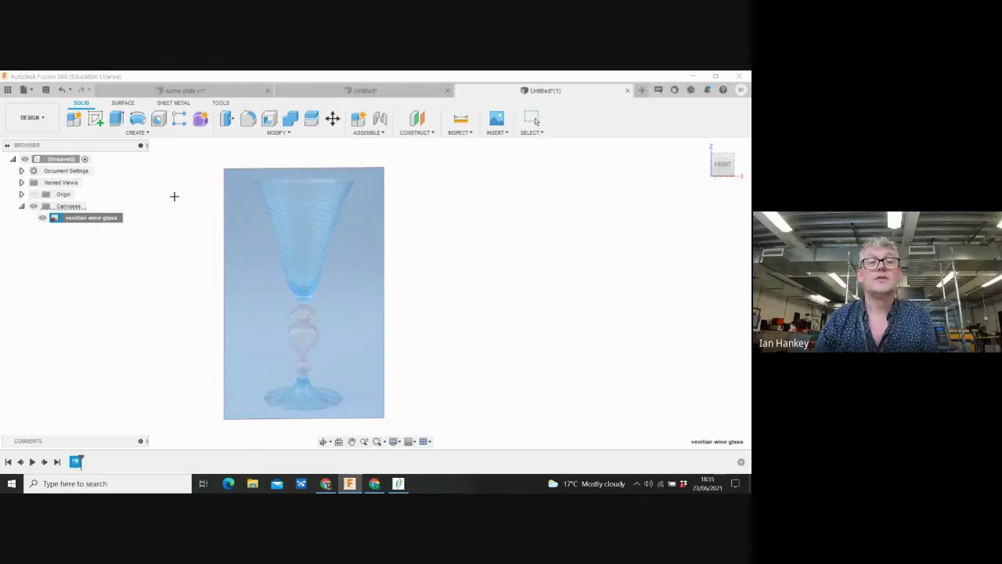
left_click(303, 181)
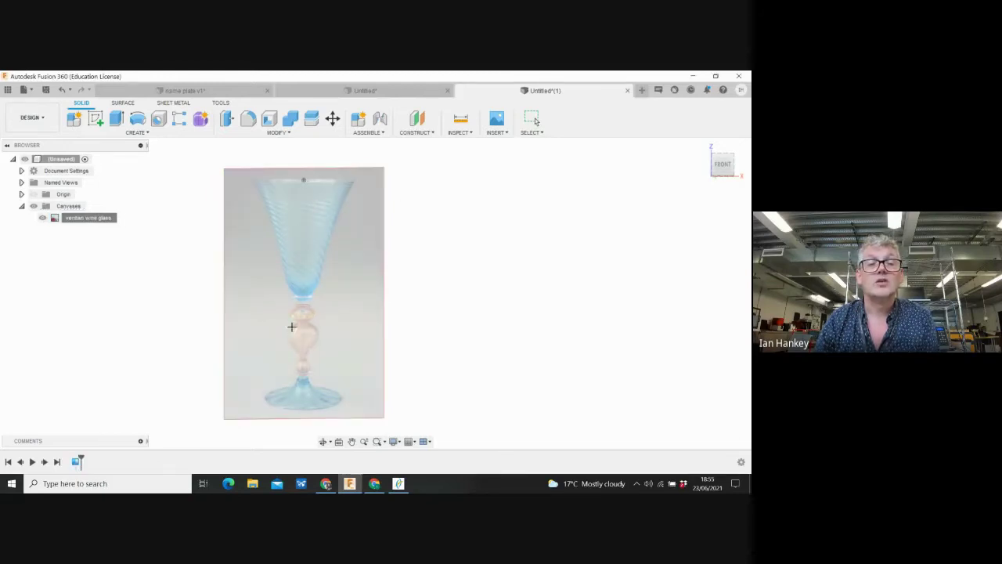
left_click(305, 399)
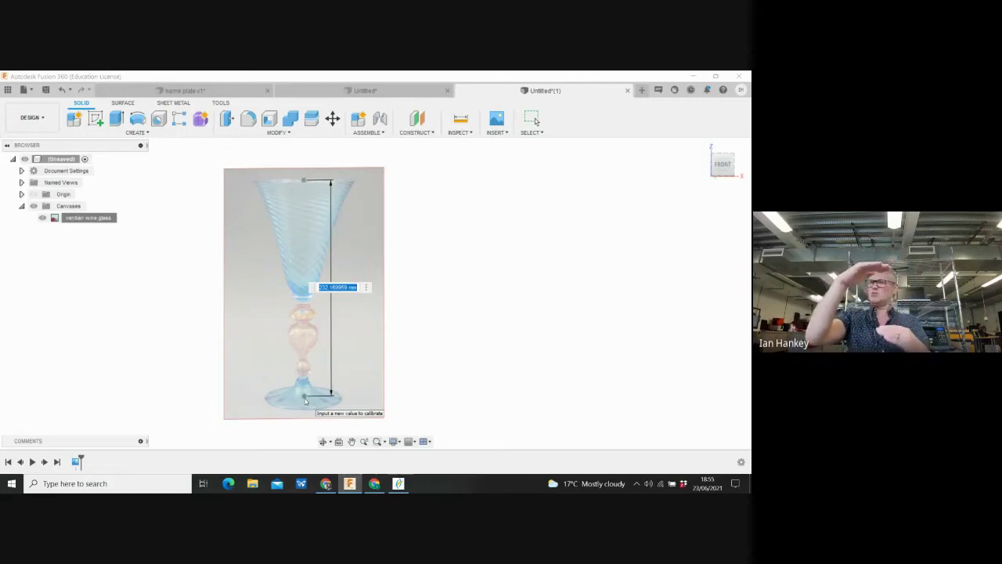
type("205")
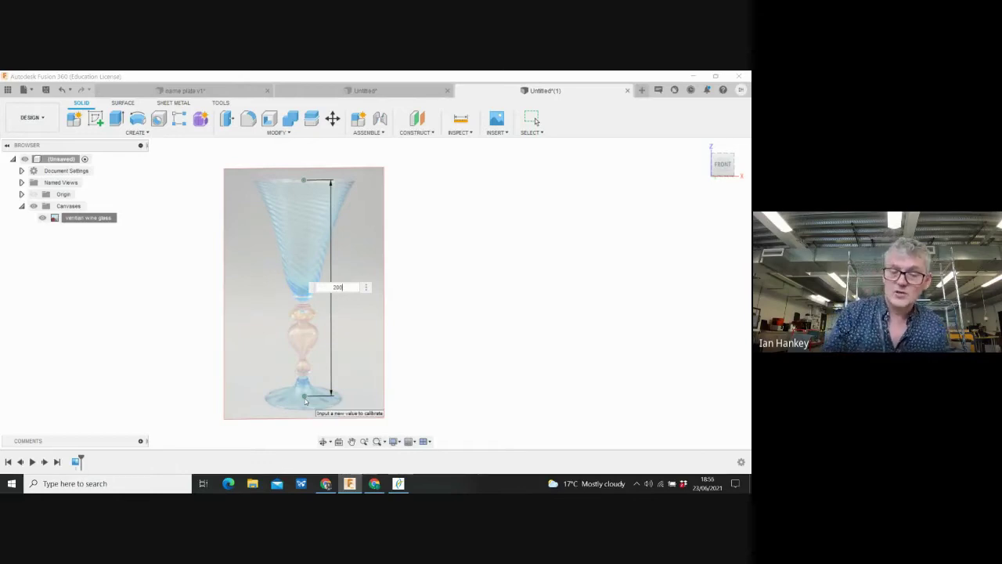
key("Return")
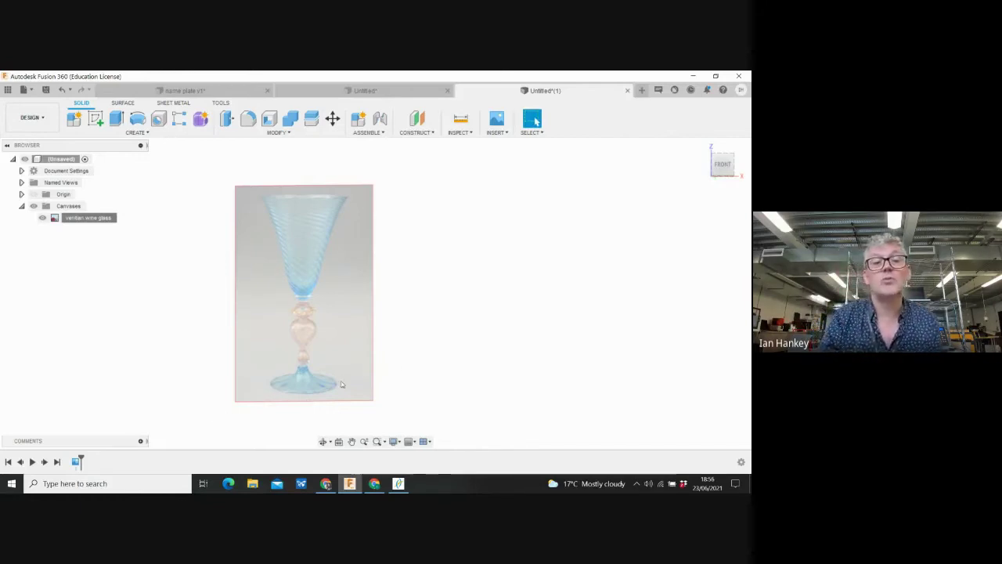
- Start a new sketch on the plane facing the wine glass image
left_click(96, 118)
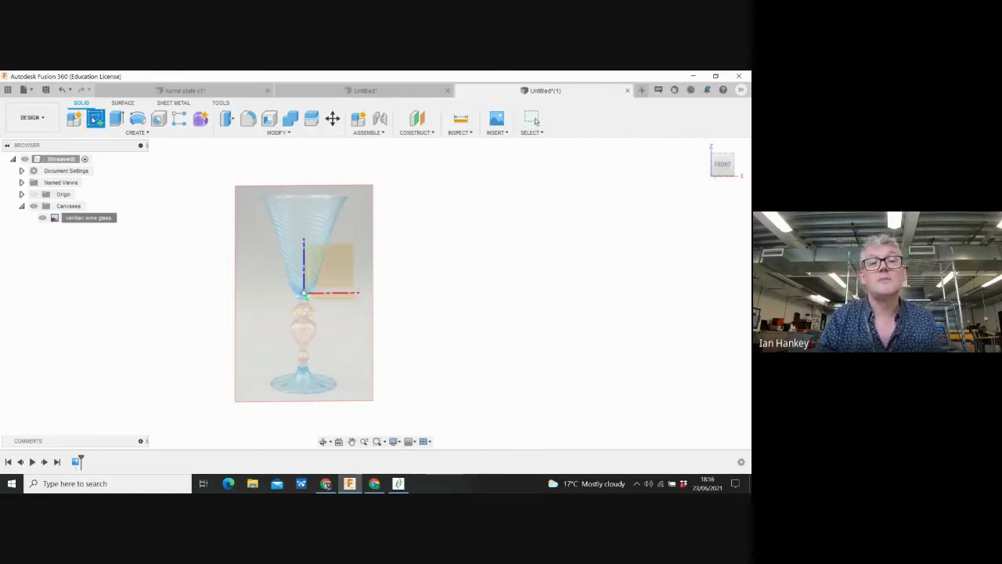
left_click(336, 259)
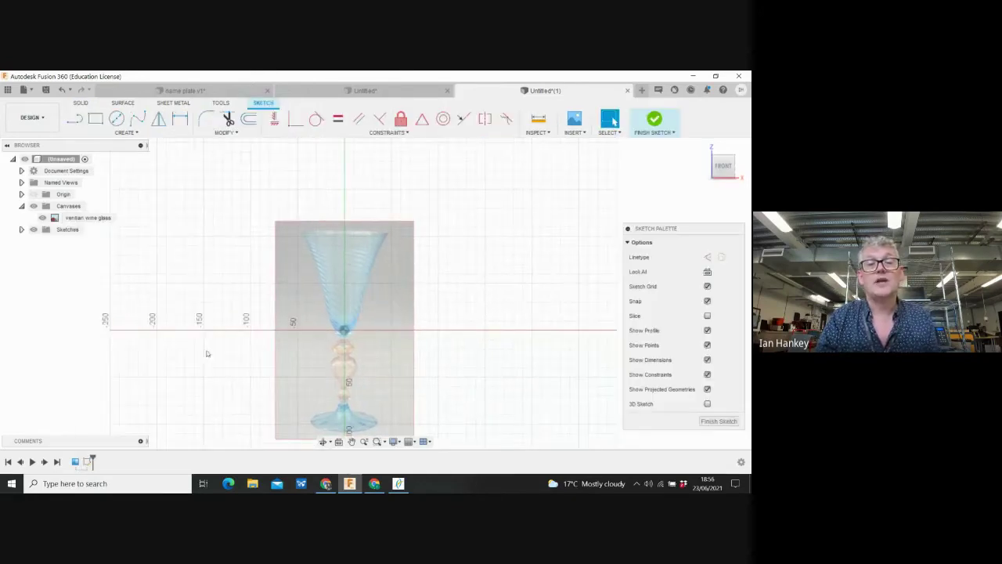
scroll(425, 262, "down", 3)
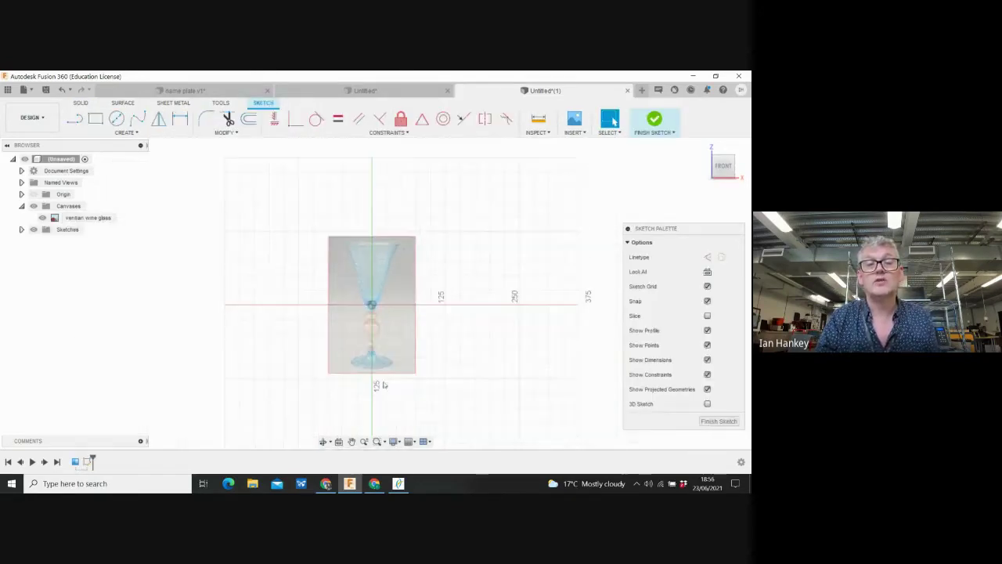
scroll(388, 367, "up", 2)
scroll(415, 220, "up", 1)
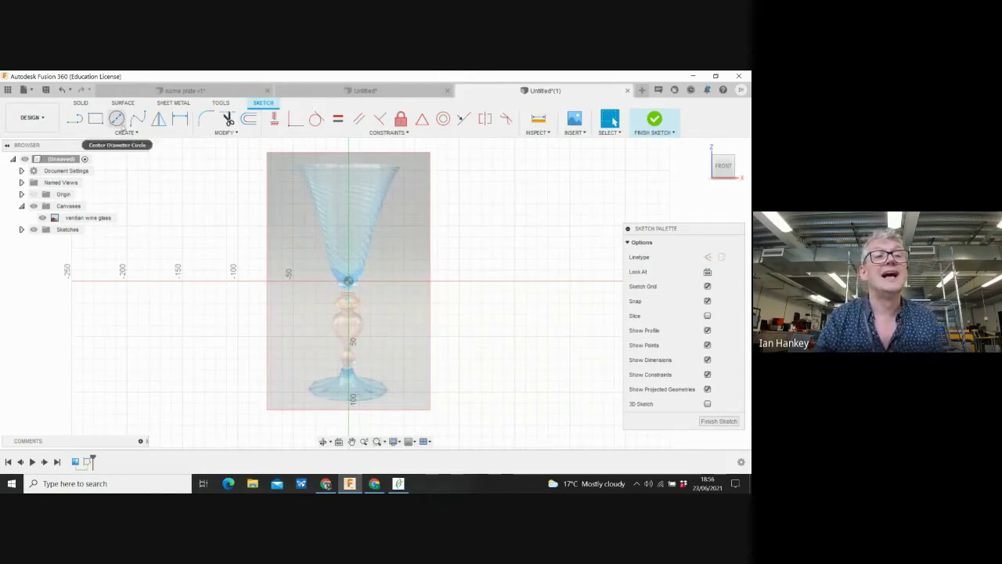
- Draw a centre line from the stem up to the rim, then a rim line to the bowl's right edge
left_click(123, 133)
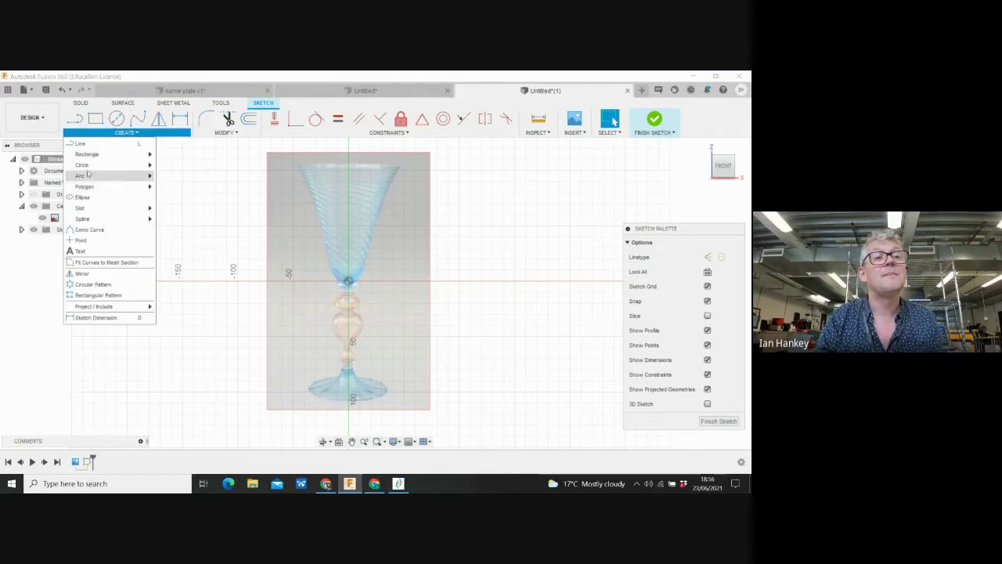
left_click(80, 144)
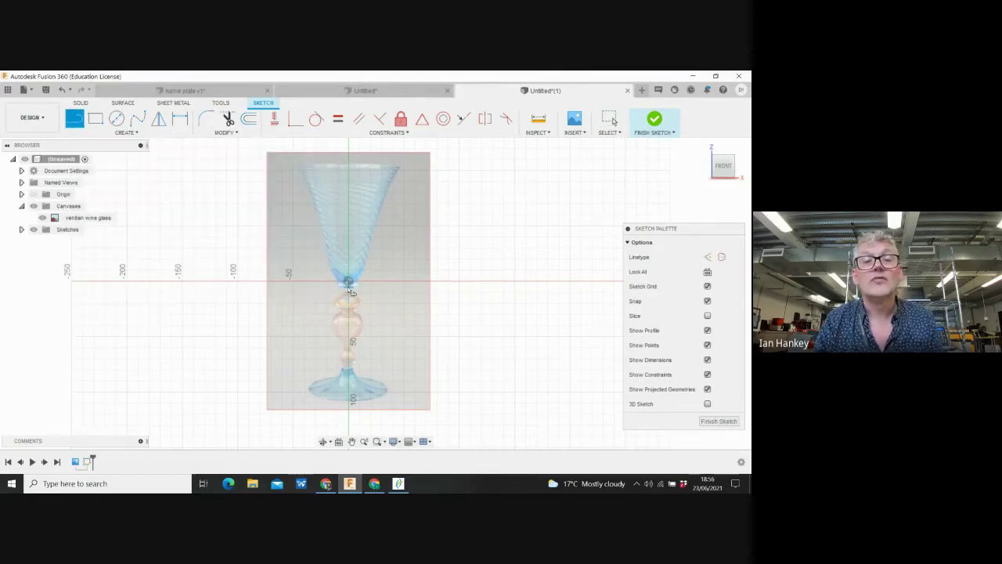
scroll(350, 288, "up", 5)
scroll(350, 288, "up", 2)
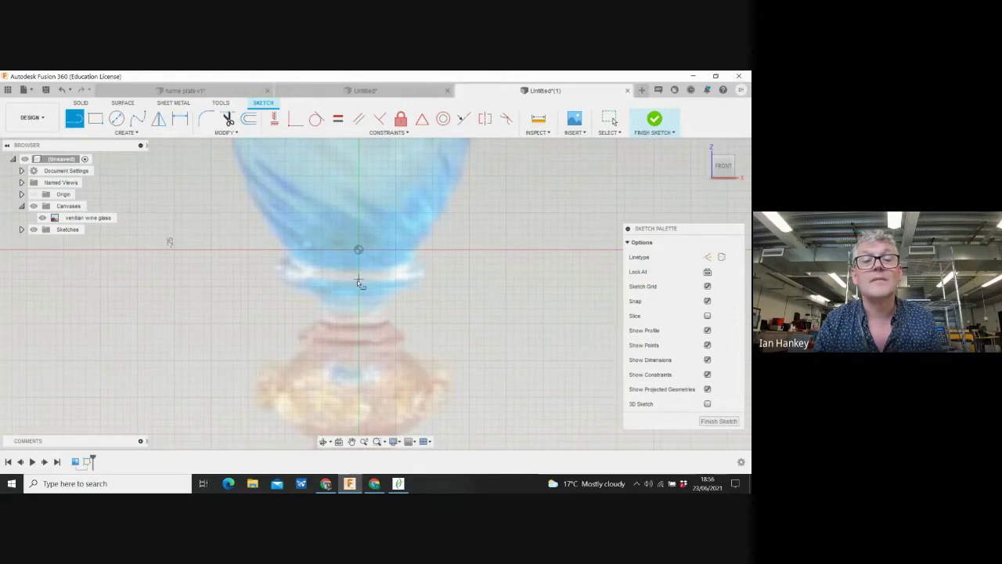
scroll(359, 283, "down", 6)
left_click(358, 276)
scroll(360, 282, "down", 3)
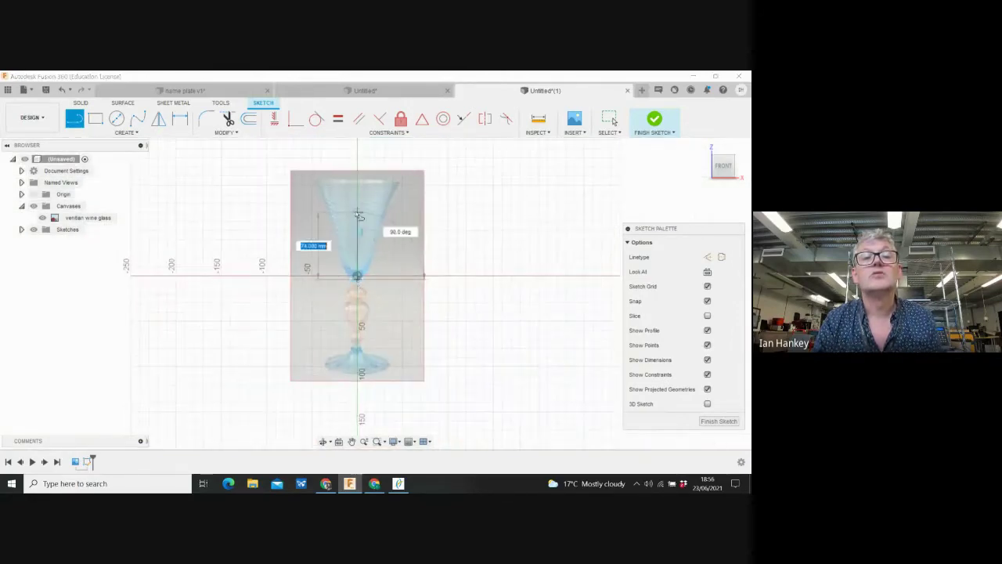
scroll(359, 184, "up", 3)
scroll(360, 184, "up", 3)
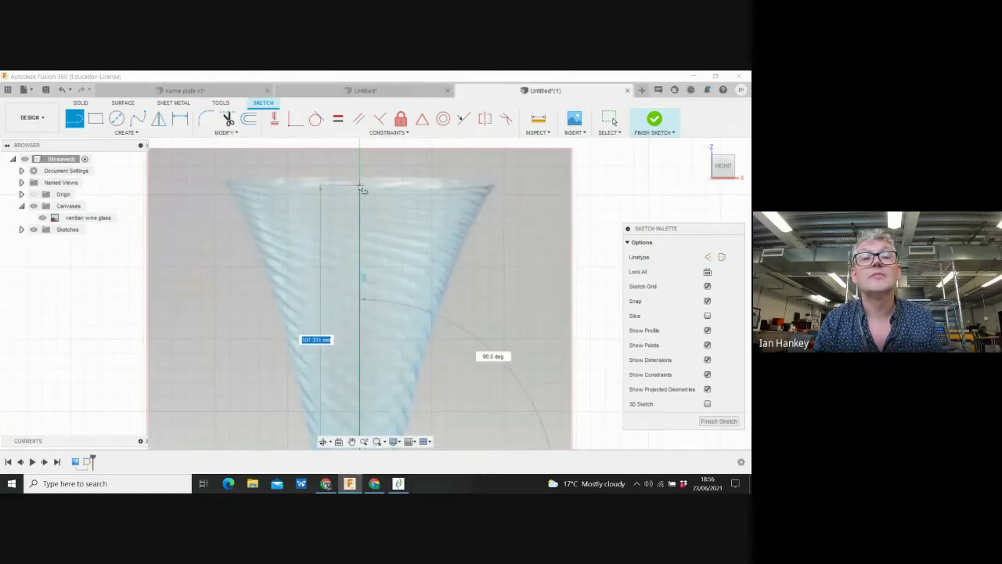
scroll(362, 185, "up", 2)
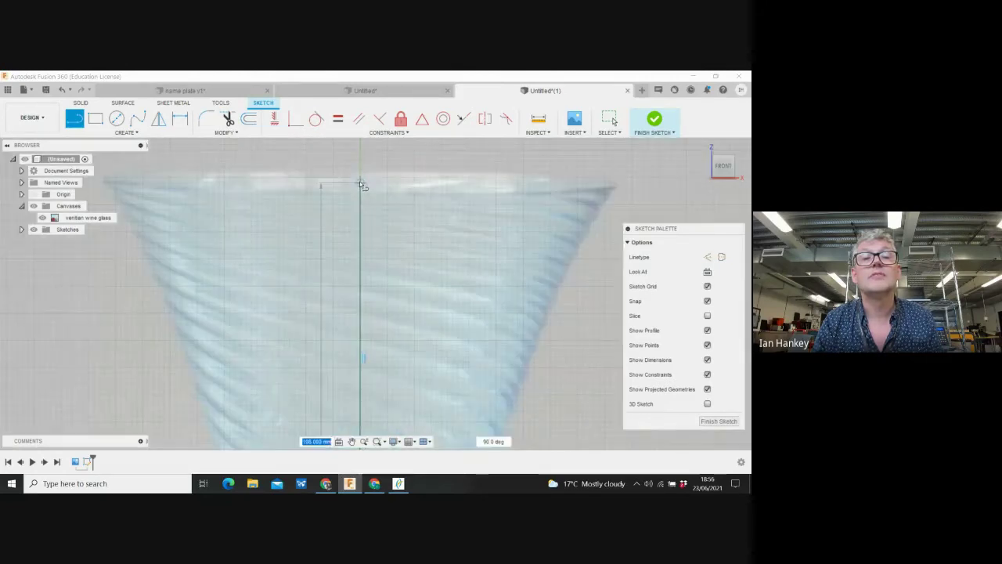
left_click(360, 183)
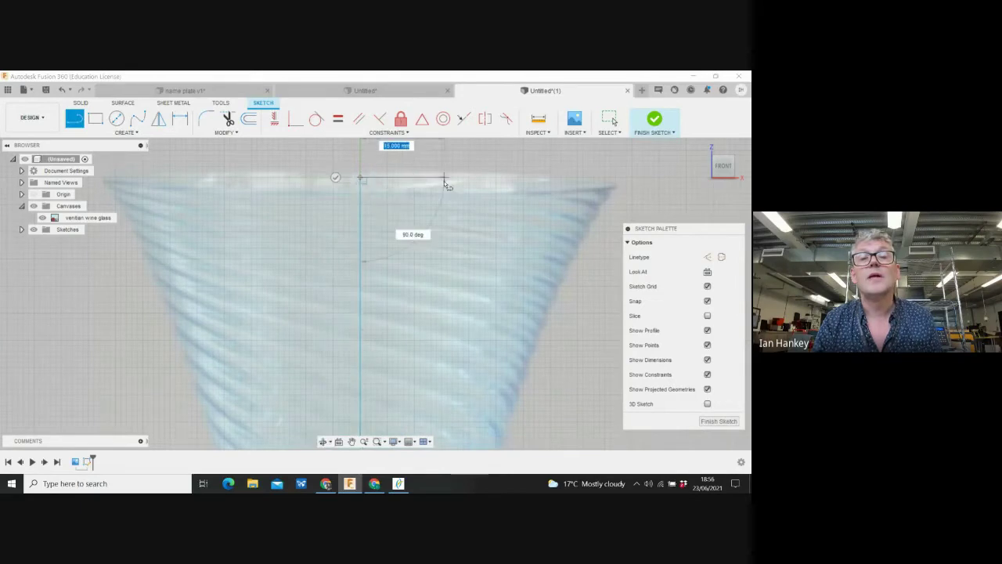
left_click(621, 179)
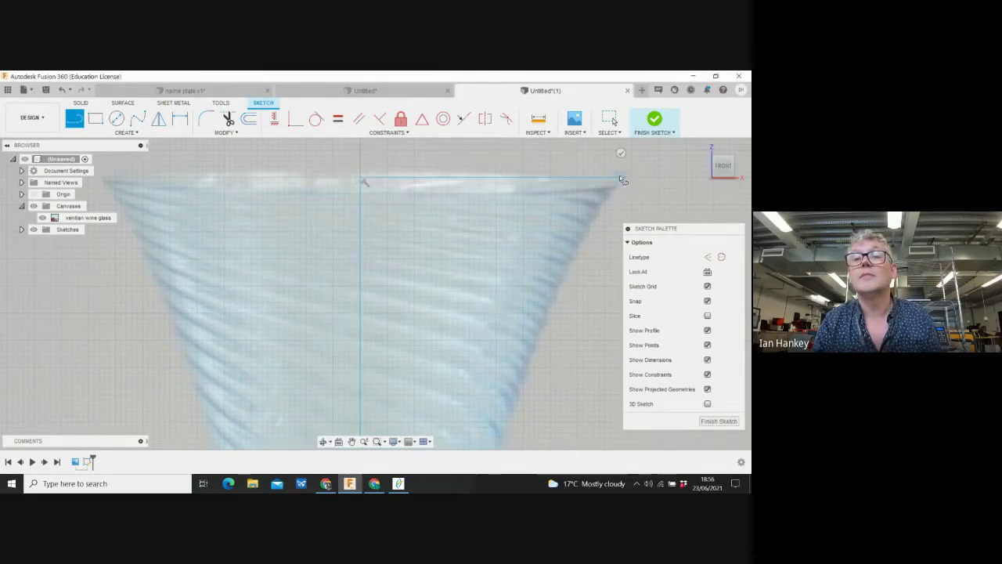
key("Escape")
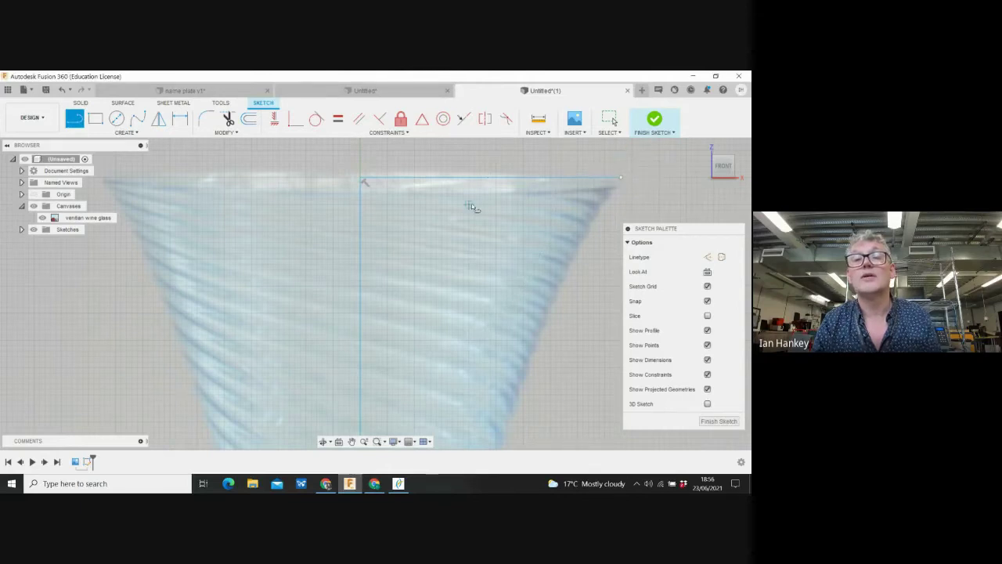
scroll(468, 195, "up", 4)
scroll(449, 184, "down", 4)
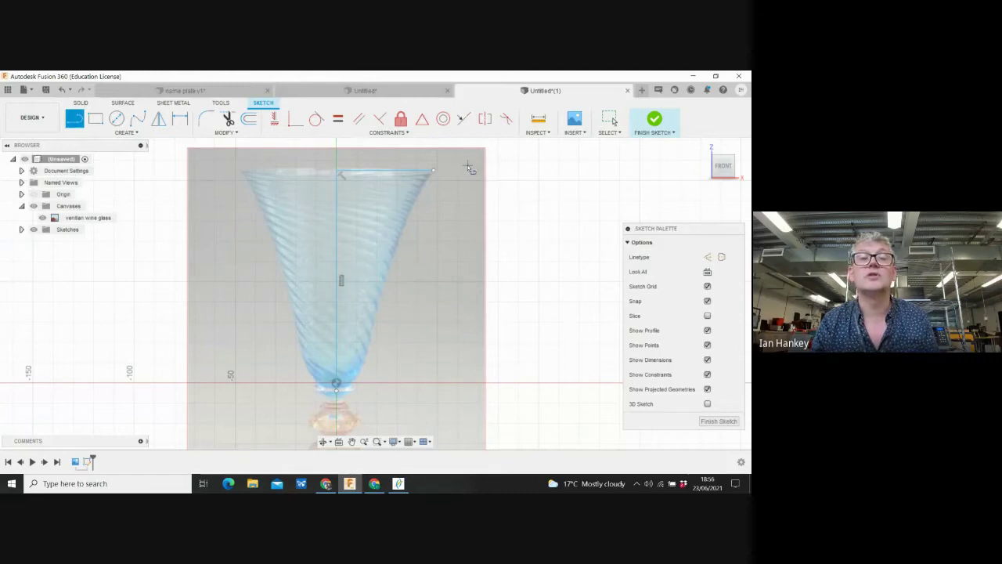
- Trace the bowl's right outer edge with a fit point spline from the rim down to the stem point
left_click(116, 131)
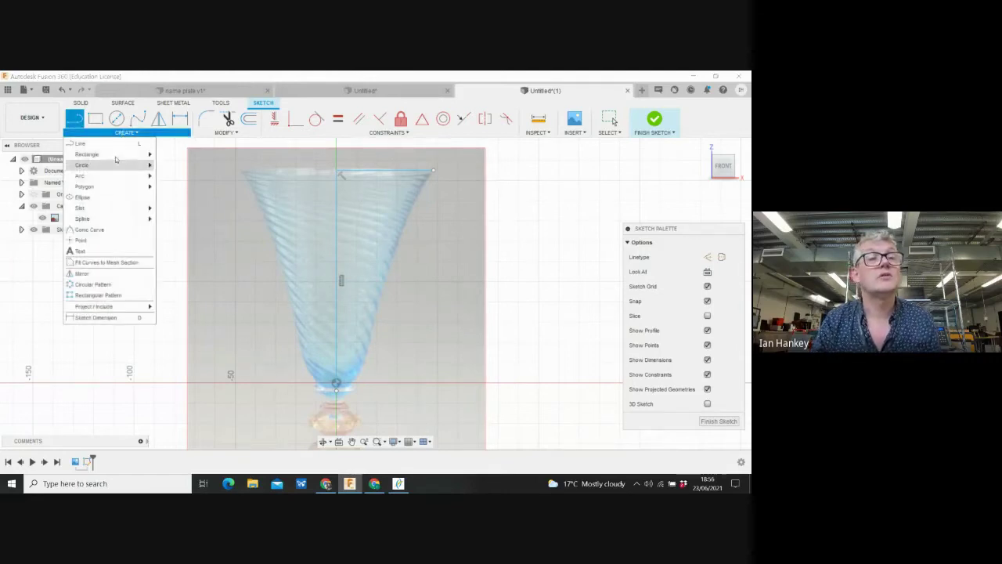
mouse_move(87, 221)
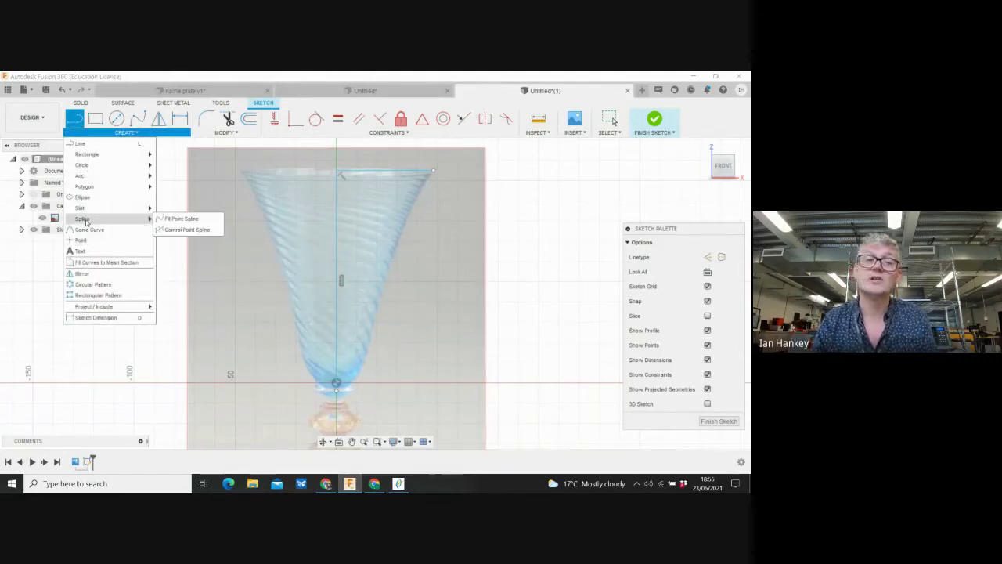
left_click(176, 221)
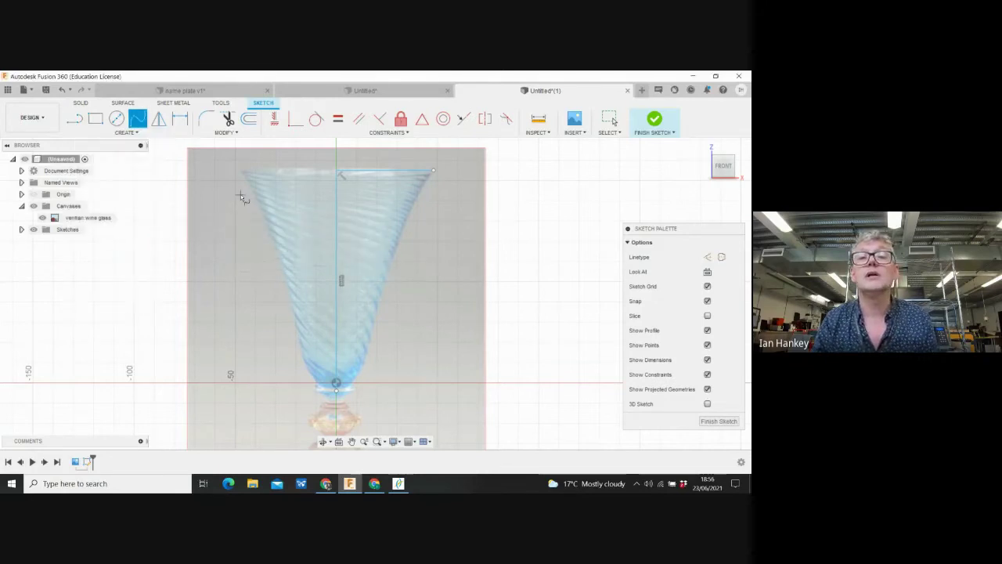
left_click(401, 223)
left_click(375, 309)
left_click(362, 369)
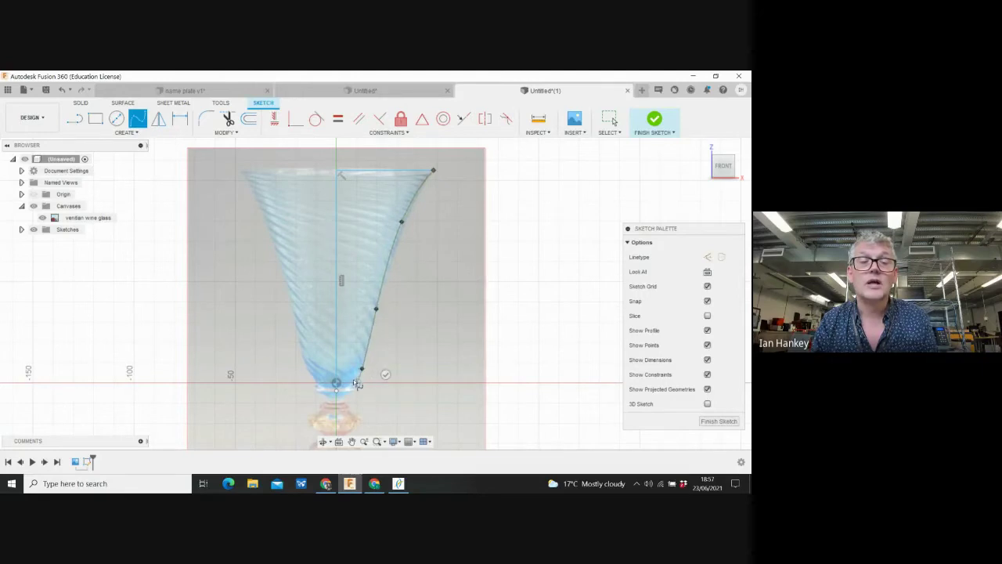
scroll(351, 385, "up", 1)
scroll(347, 384, "down", 2)
scroll(353, 391, "up", 5)
left_click(332, 350)
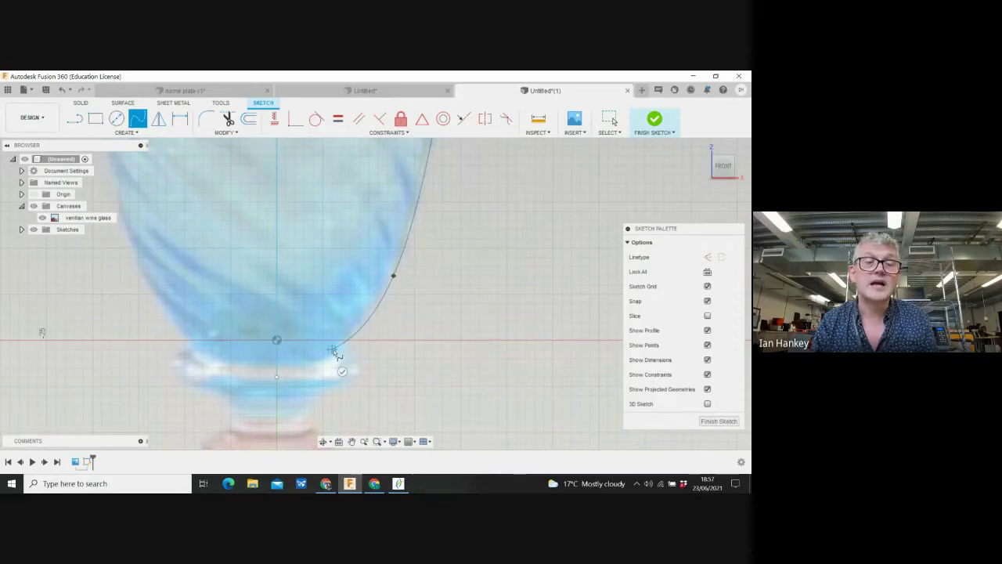
left_click(294, 376)
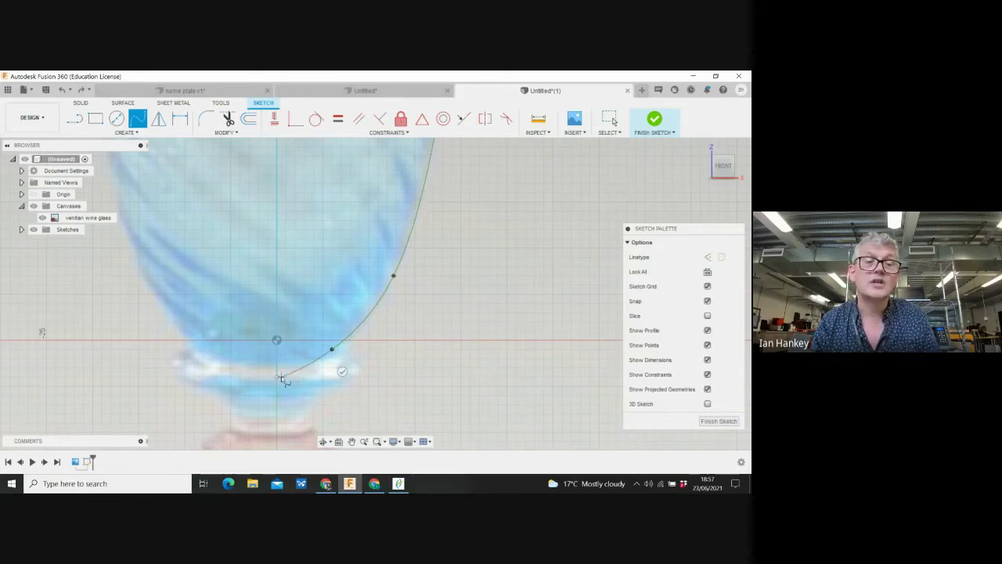
left_click(280, 379)
left_click(287, 378)
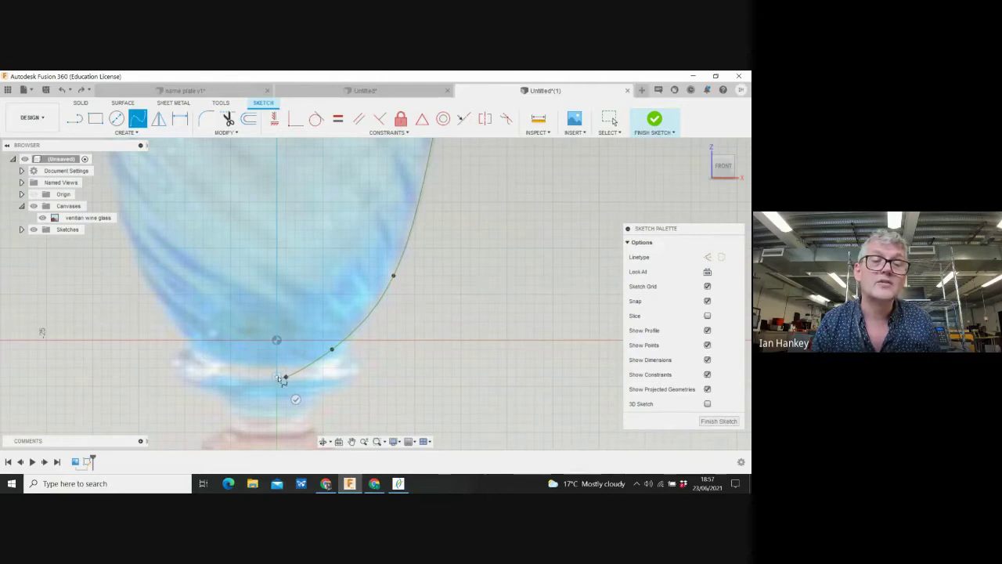
left_click(258, 391)
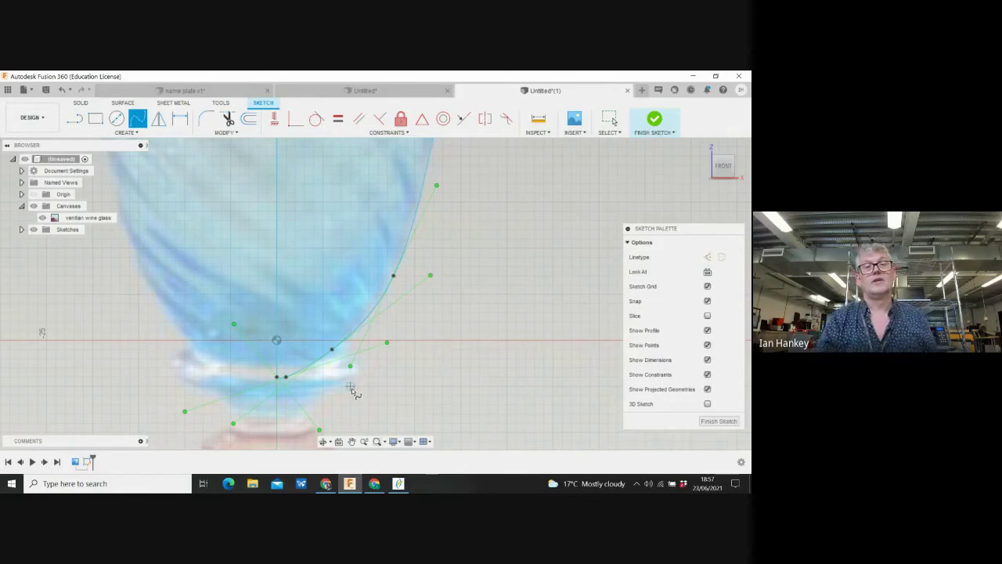
scroll(406, 389, "up", 3)
scroll(321, 328, "down", 5)
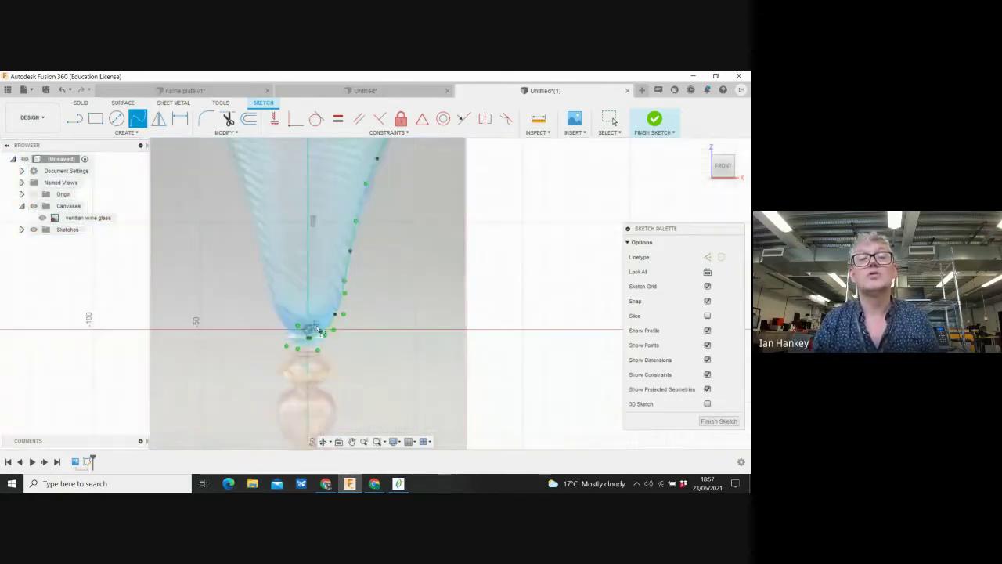
key("Escape")
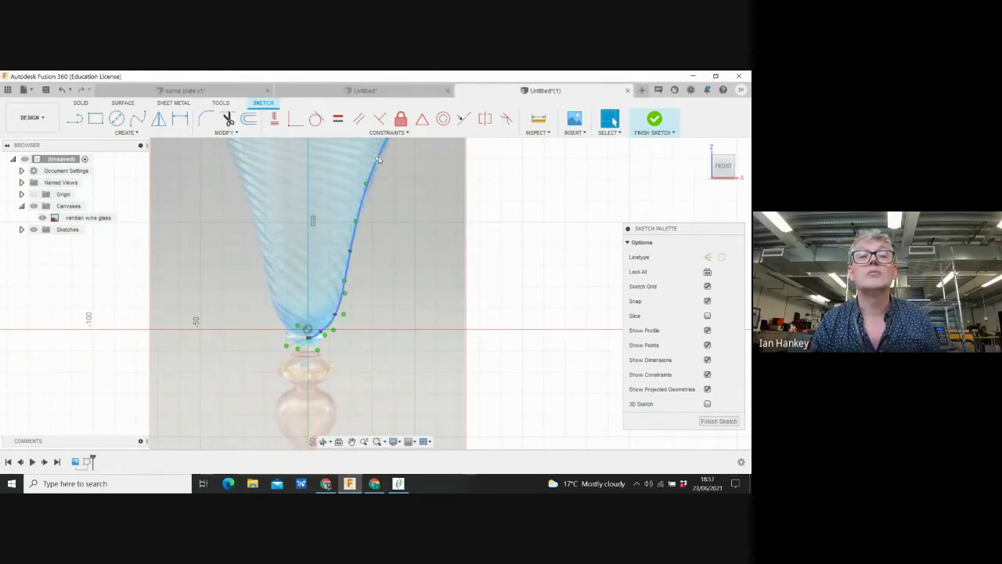
- Select the traced spline to check its shape against the image
left_click(383, 161)
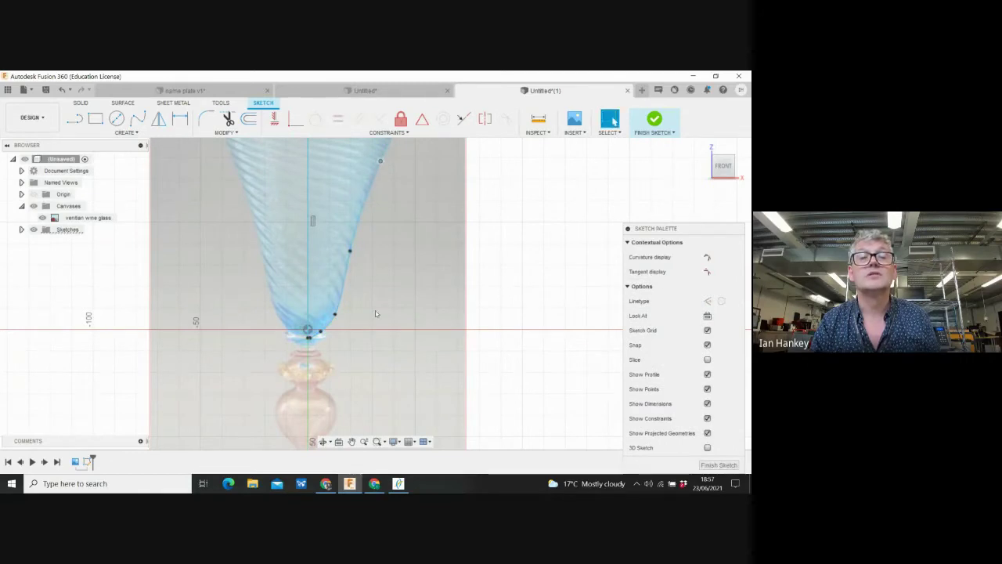
scroll(376, 313, "down", 2)
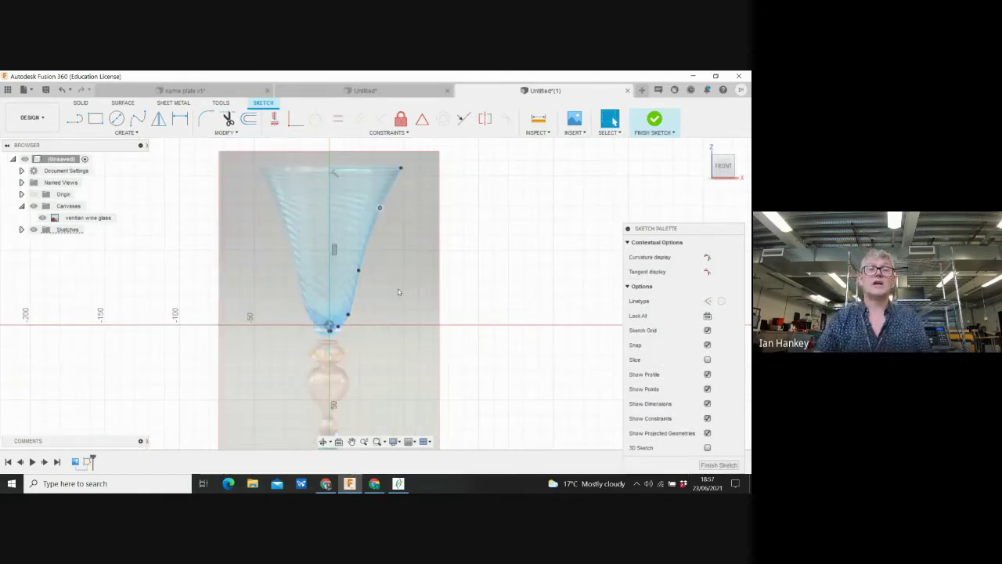
scroll(485, 277, "down", 3)
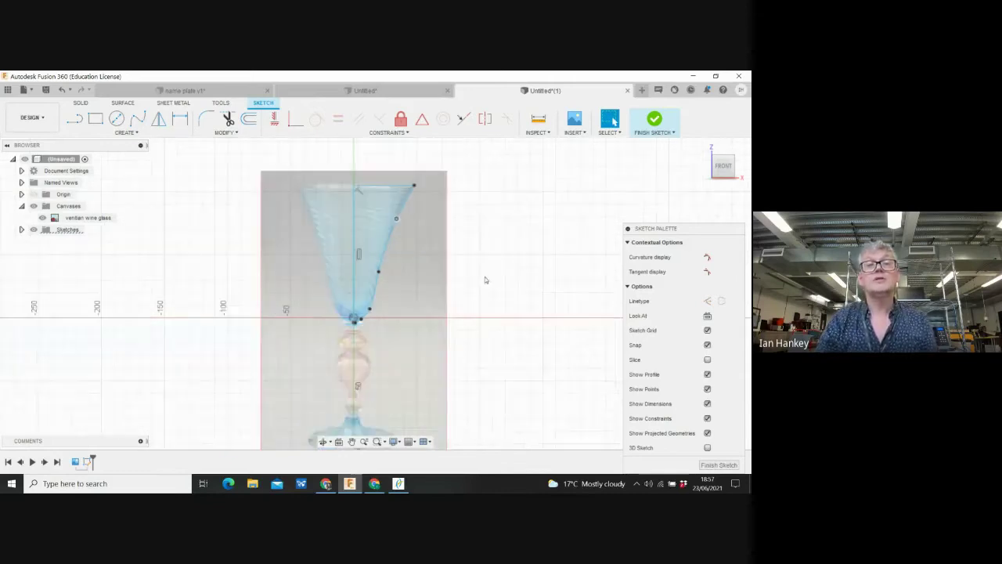
scroll(483, 363, "up", 1)
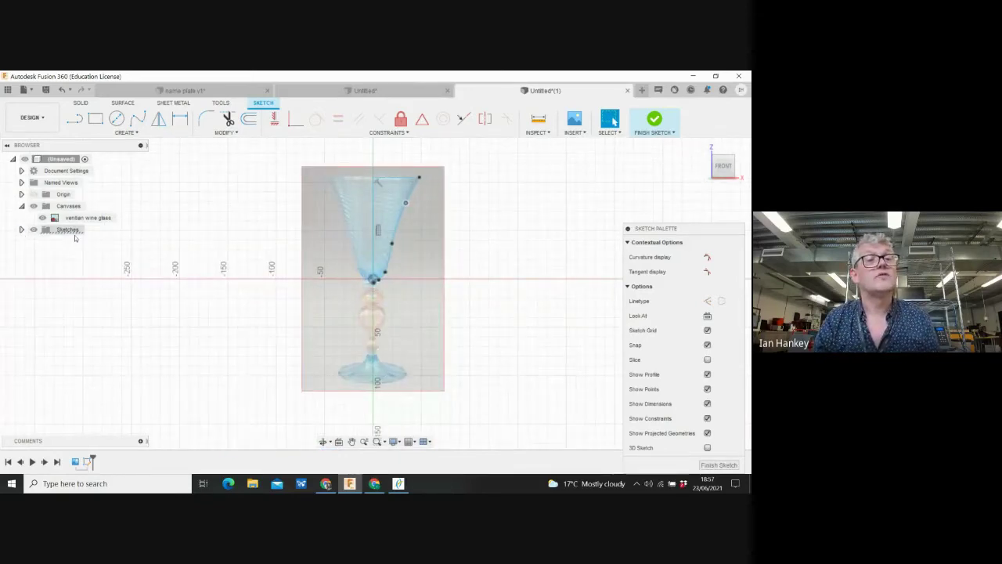
- Hide the canvas, finish the sketch and revolve the closed bowl profile into a solid body
left_click(42, 218)
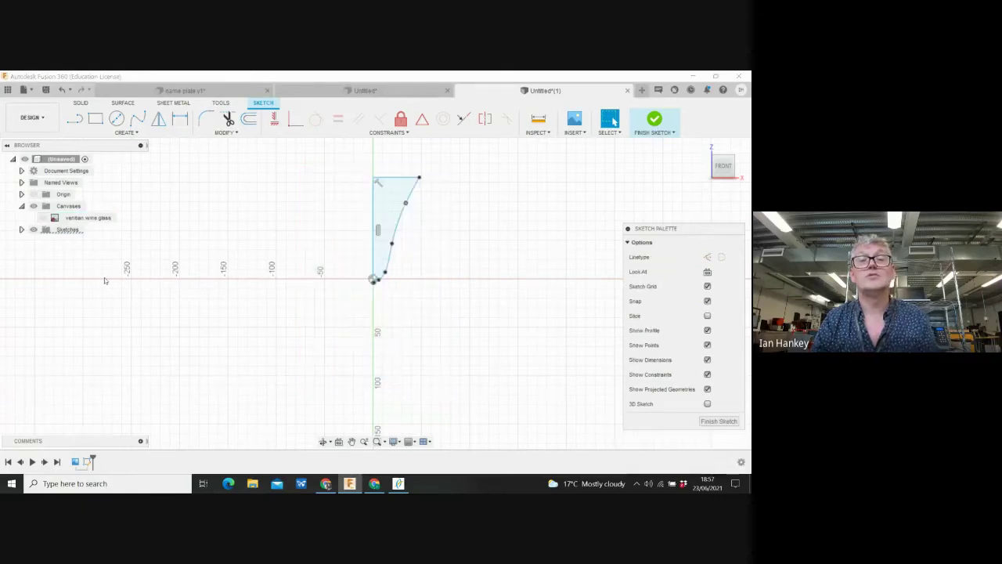
left_click(385, 199)
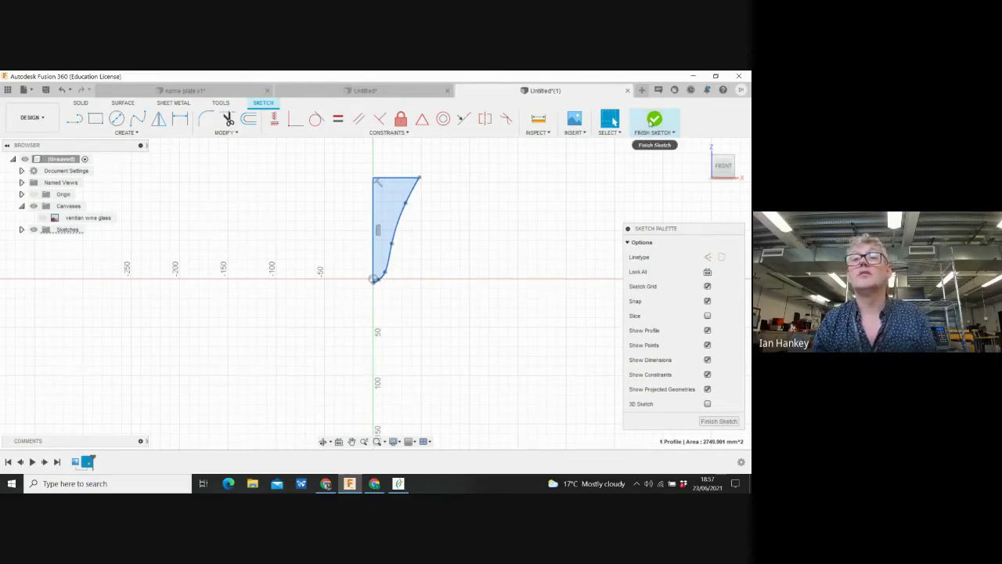
left_click(654, 122)
left_click(137, 118)
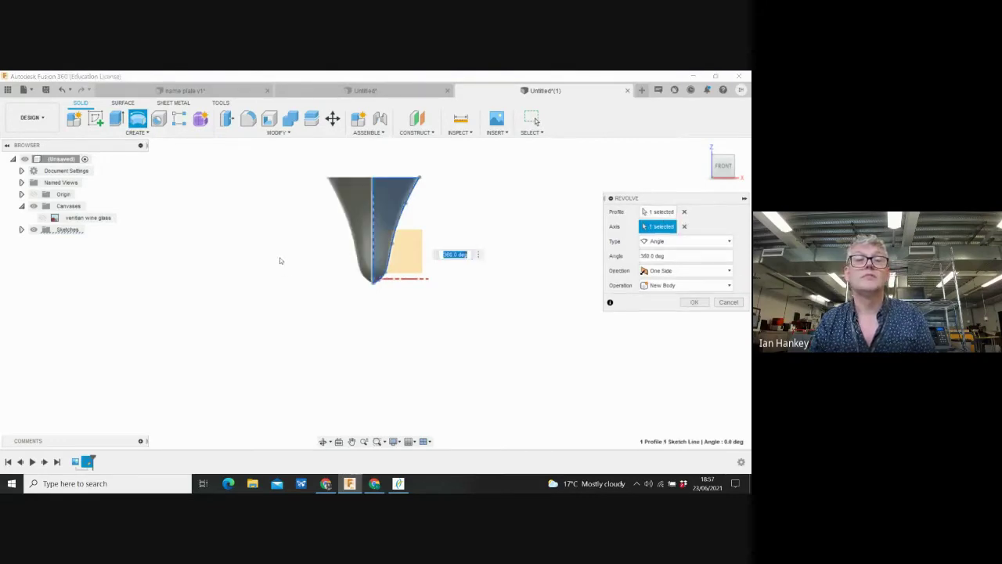
left_click(693, 303)
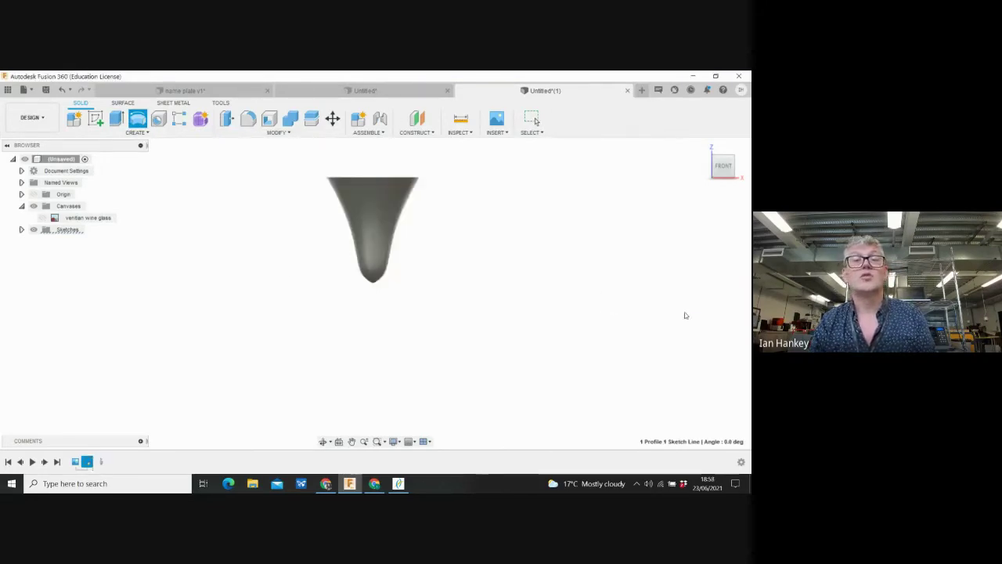
left_click(728, 177)
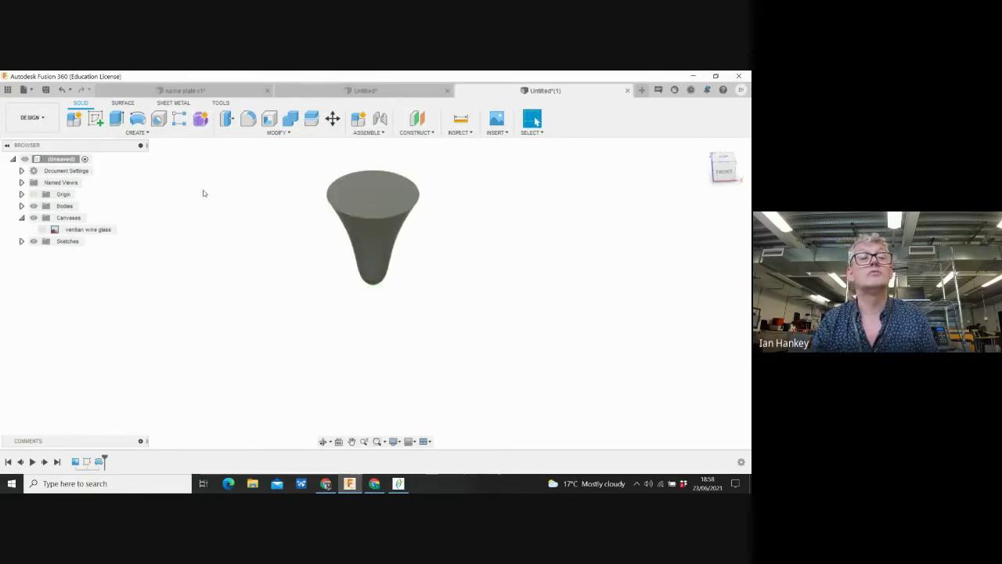
- Shell the bowl to 1 mm inside thickness with the top face open, then view from the front
left_click(278, 132)
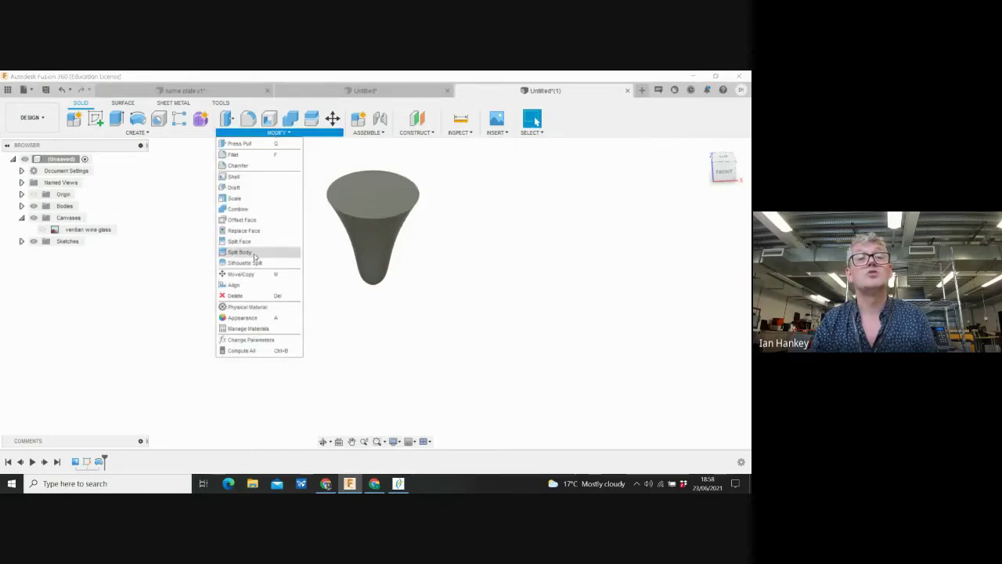
left_click(231, 177)
left_click(337, 193)
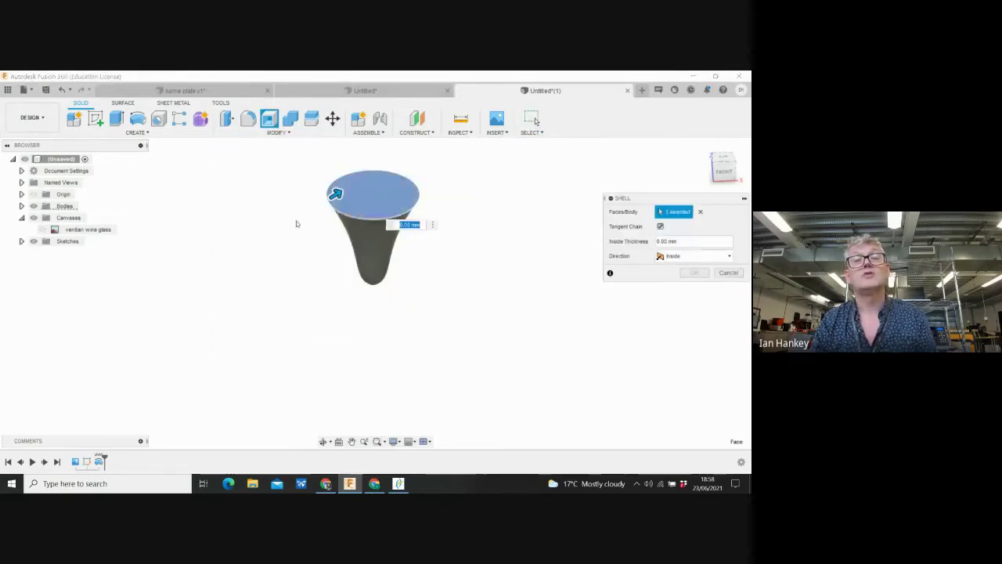
type("1")
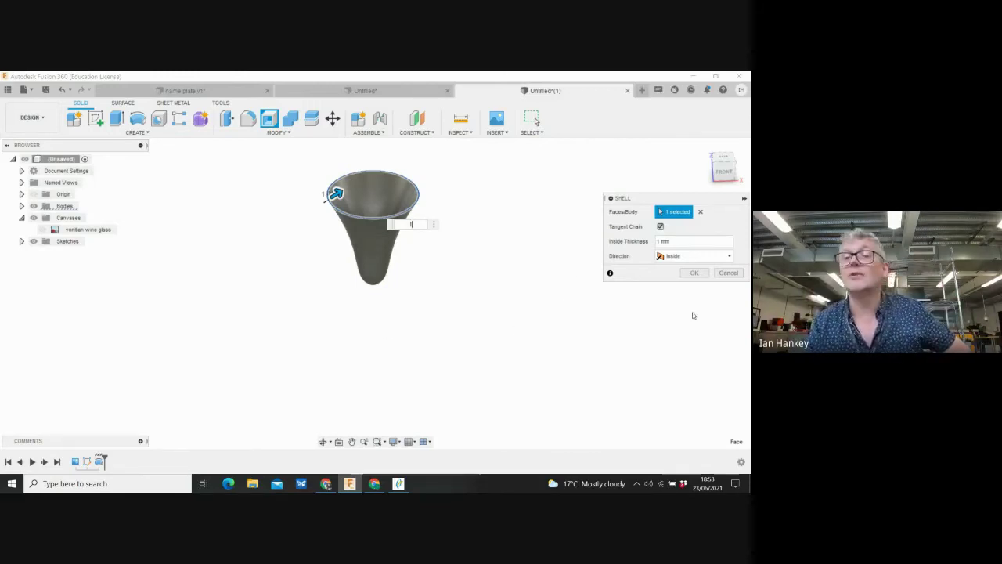
left_click(694, 273)
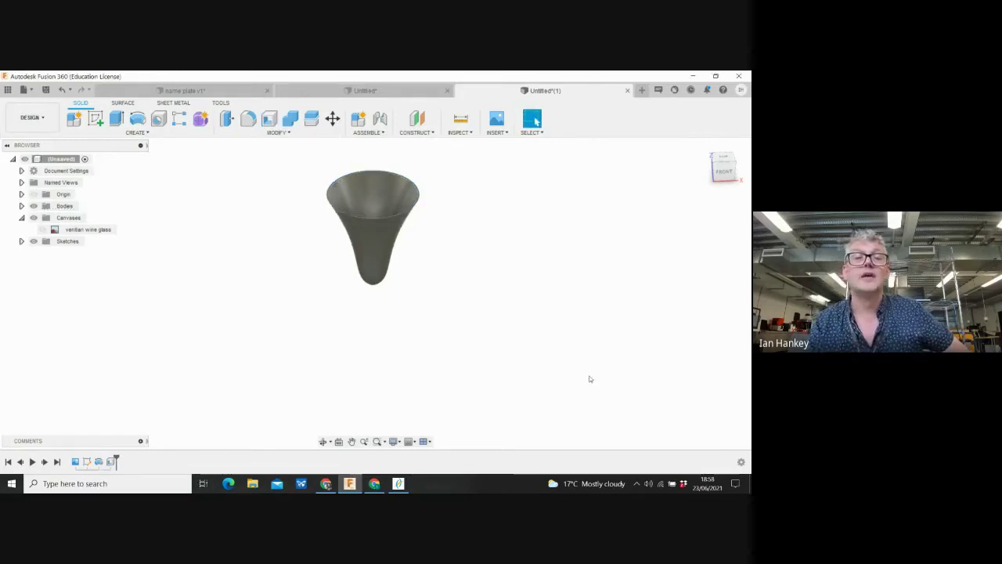
mouse_move(728, 173)
left_mouse_down()
mouse_move(726, 185)
mouse_move(722, 166)
left_mouse_up()
left_click(720, 175)
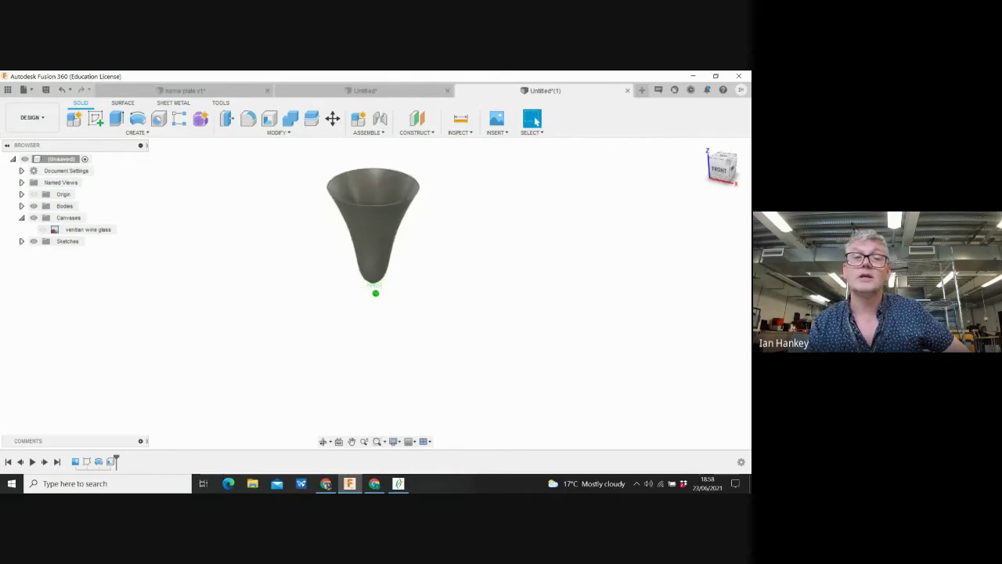
- In the Render workspace, apply Glass - Light Color (Blue) from Color Density to the bowl
left_click(27, 119)
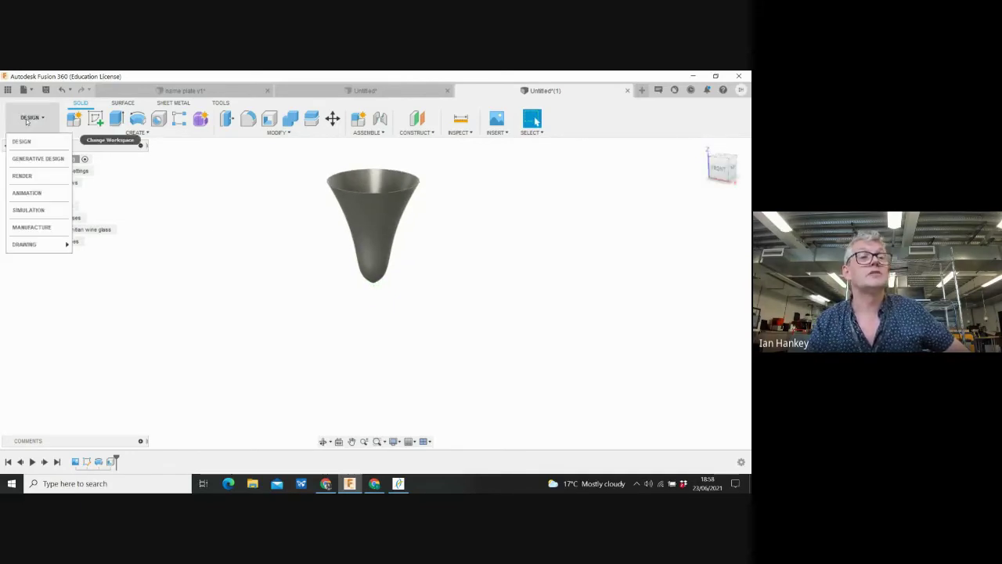
left_click(24, 176)
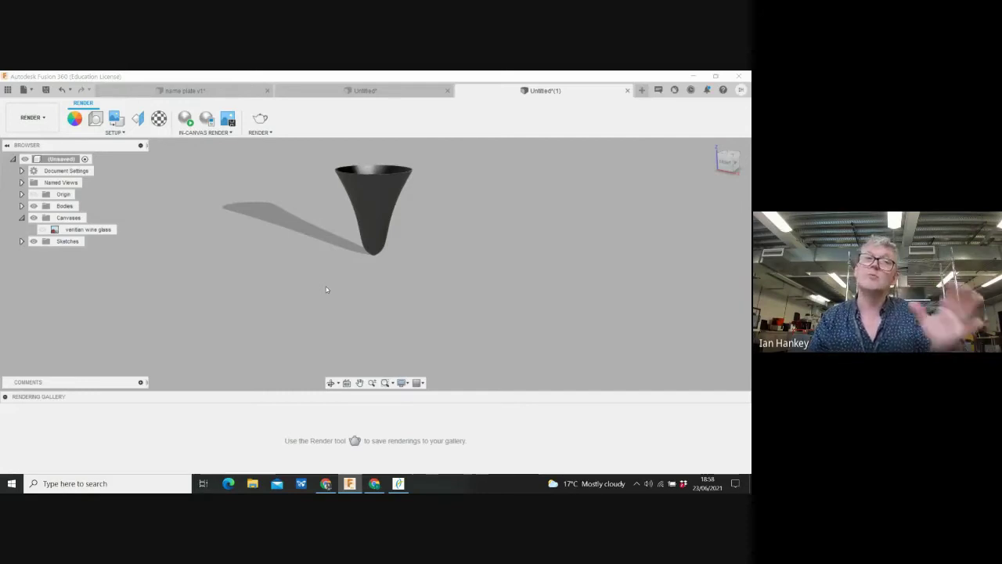
left_click(75, 121)
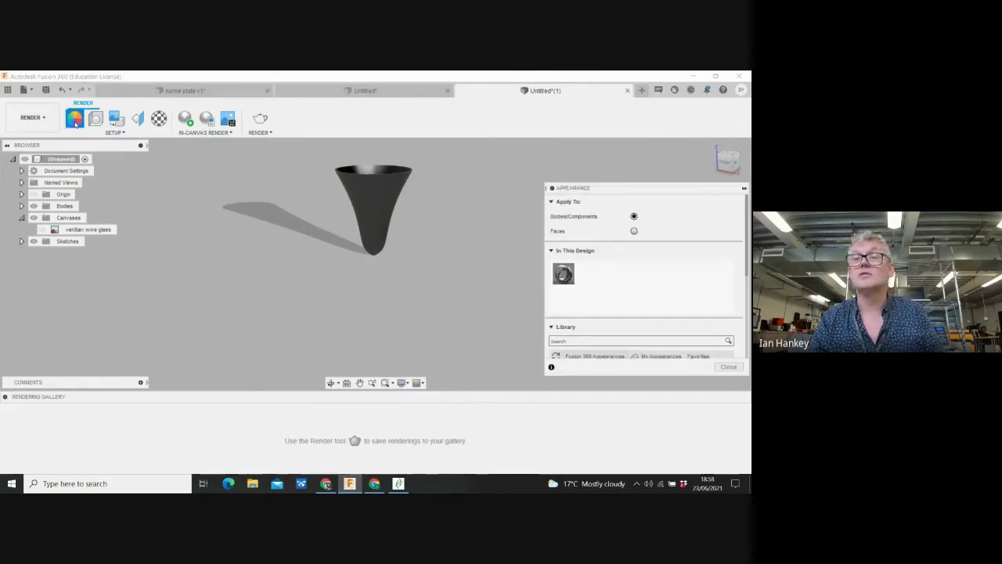
scroll(740, 238, "down", 5)
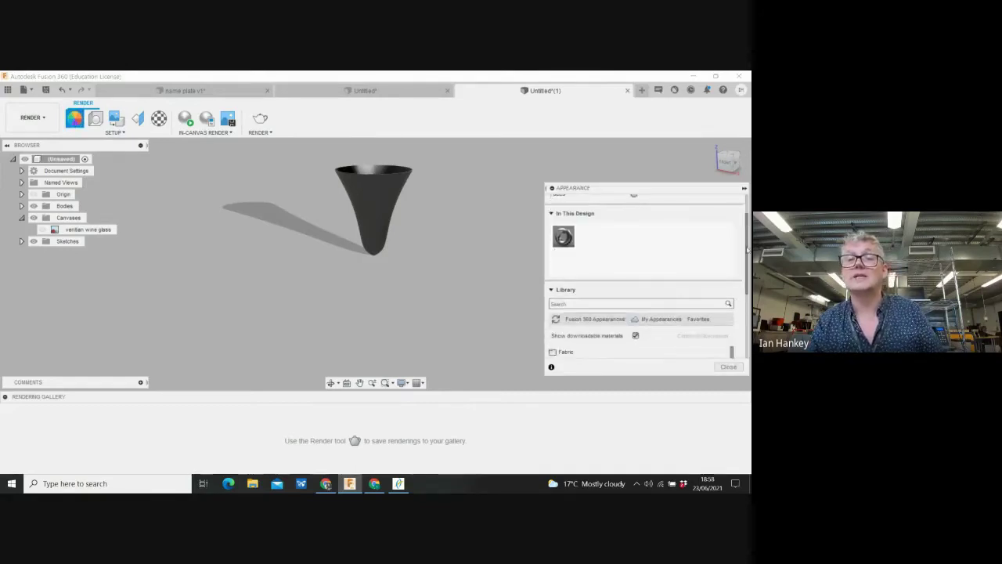
scroll(641, 282, "down", 1)
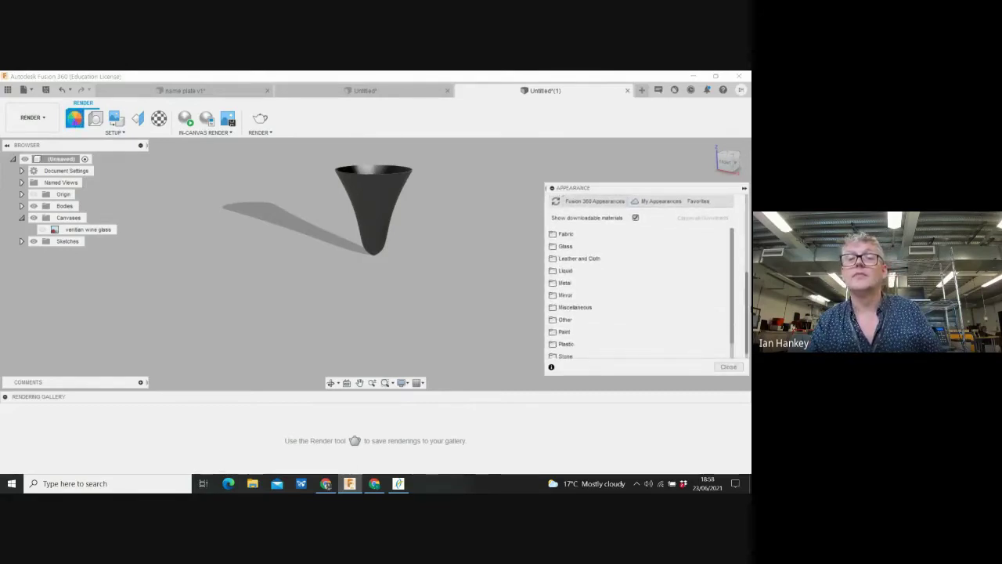
left_click(565, 247)
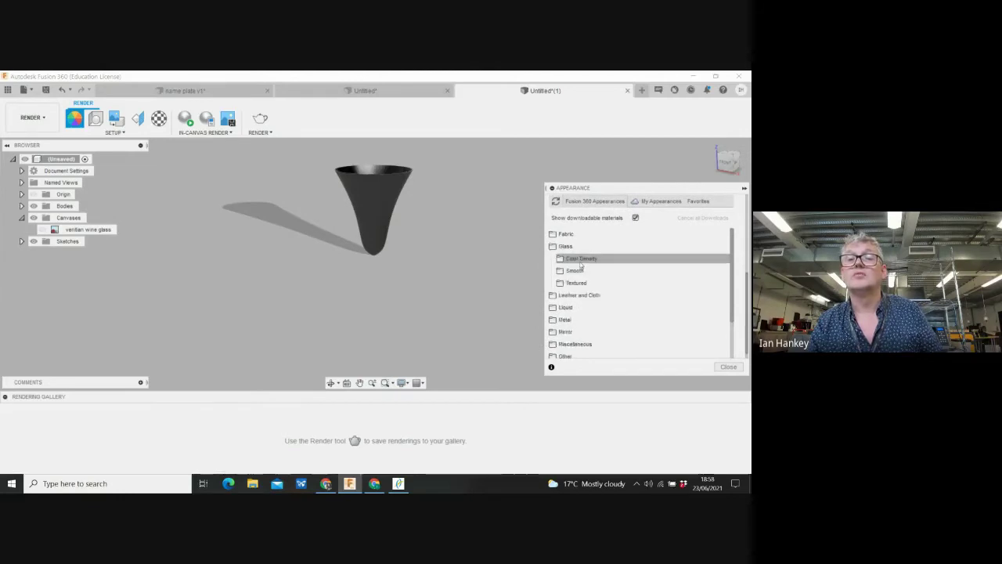
left_click(574, 261)
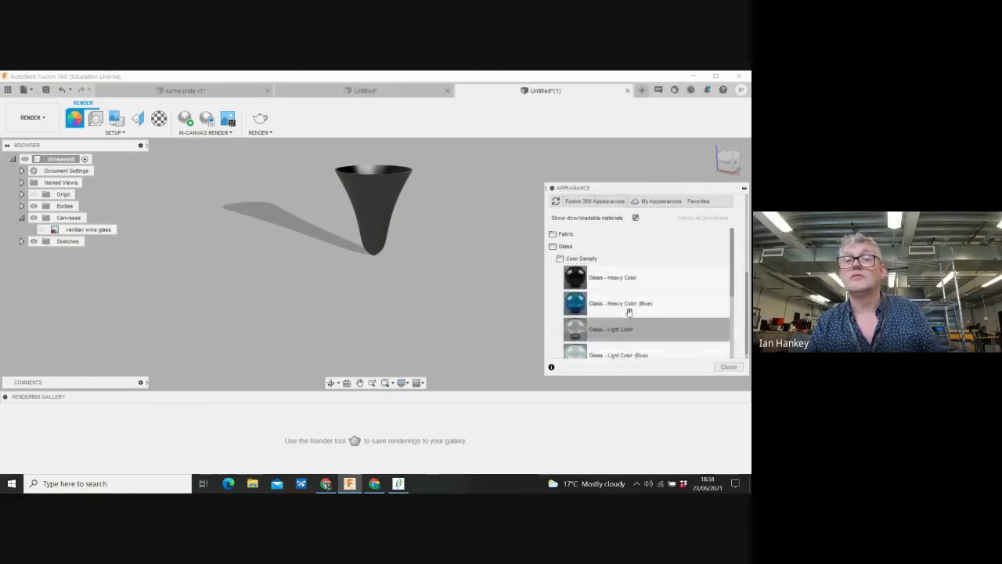
left_click_drag(579, 355, 377, 195)
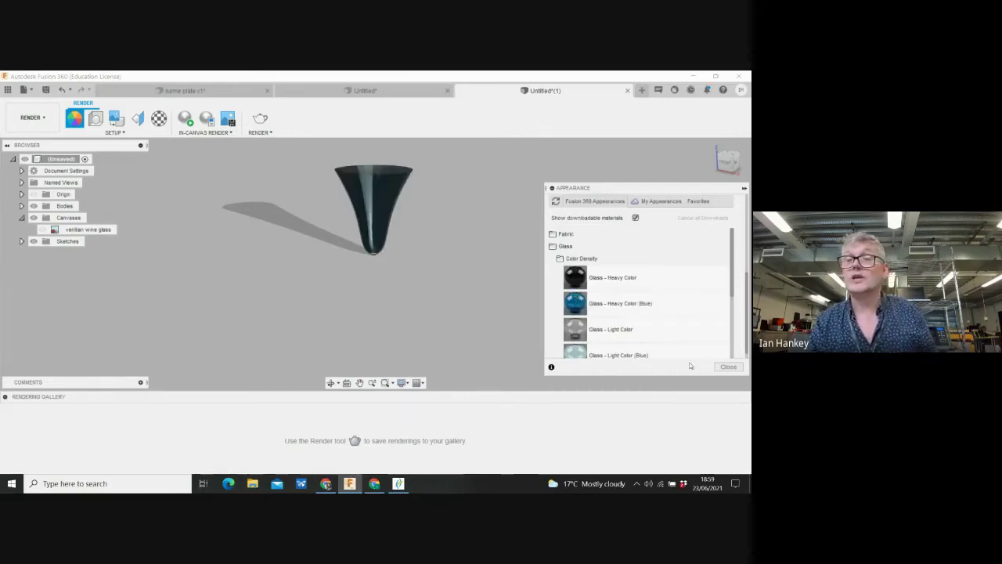
left_click(728, 367)
- Raise the scene brightness to about 5666.667 lx in Scene Settings
left_click(96, 119)
left_click_drag(672, 246, 686, 247)
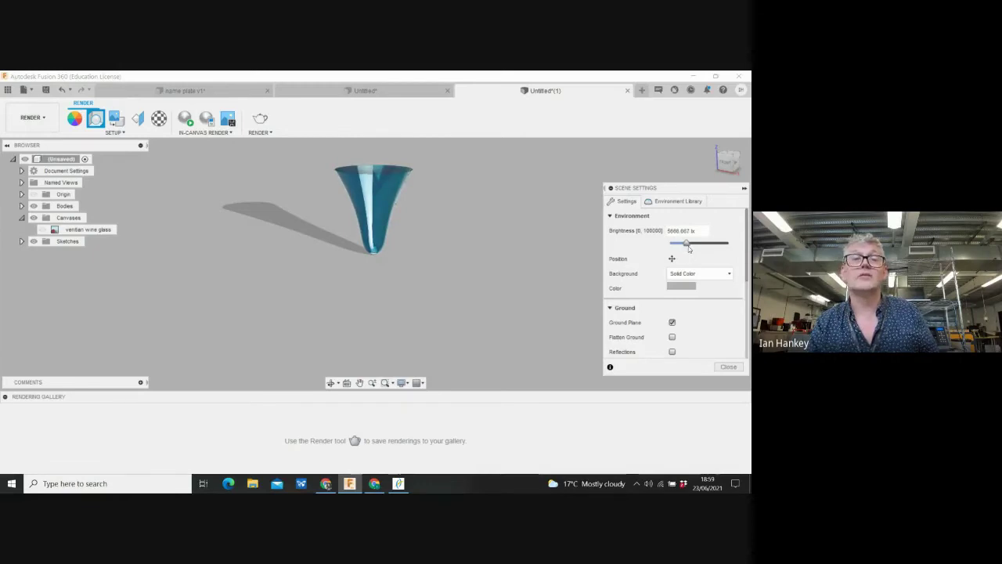
left_click(383, 278)
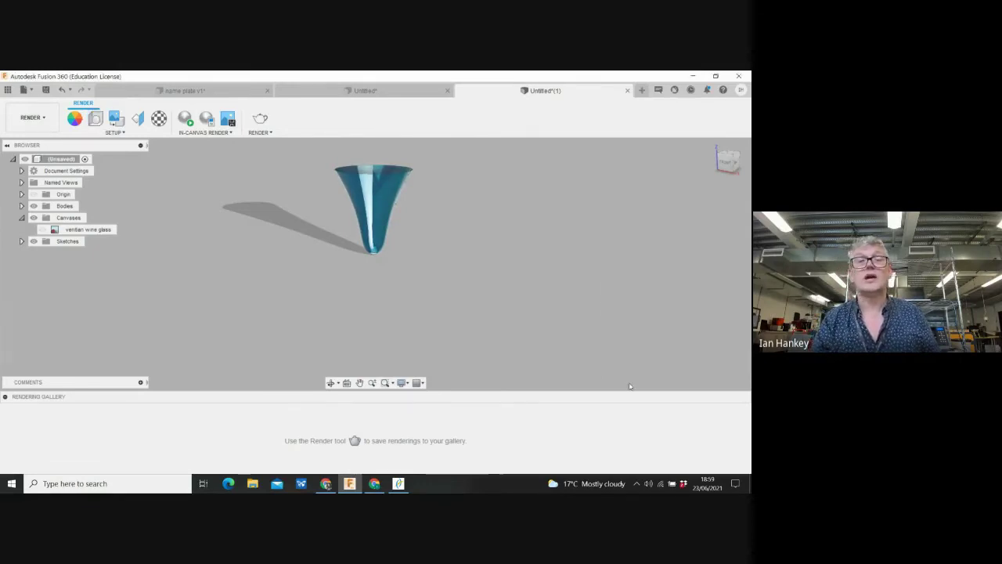
left_click(31, 117)
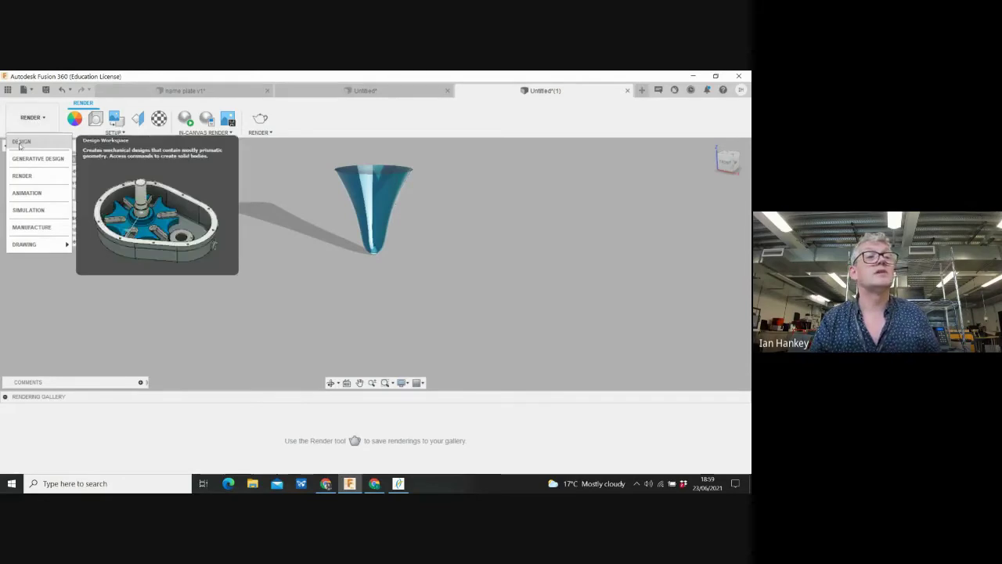
- Back in Design, unhide the wine glass canvas and compare it with the bowl from front and top views
left_click(35, 138)
mouse_move(720, 163)
left_mouse_down()
mouse_move(728, 187)
mouse_move(728, 165)
left_mouse_up()
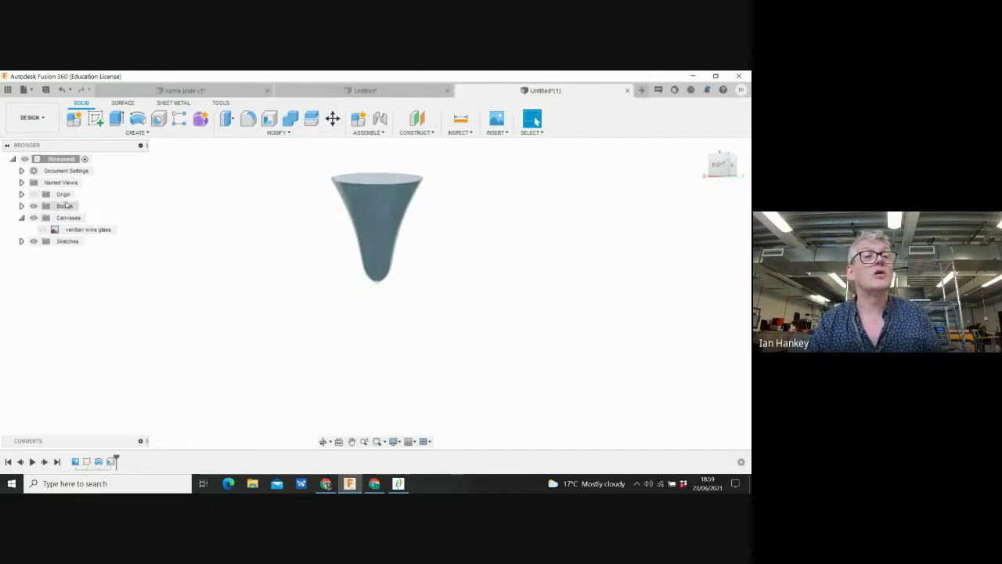
left_click(34, 219)
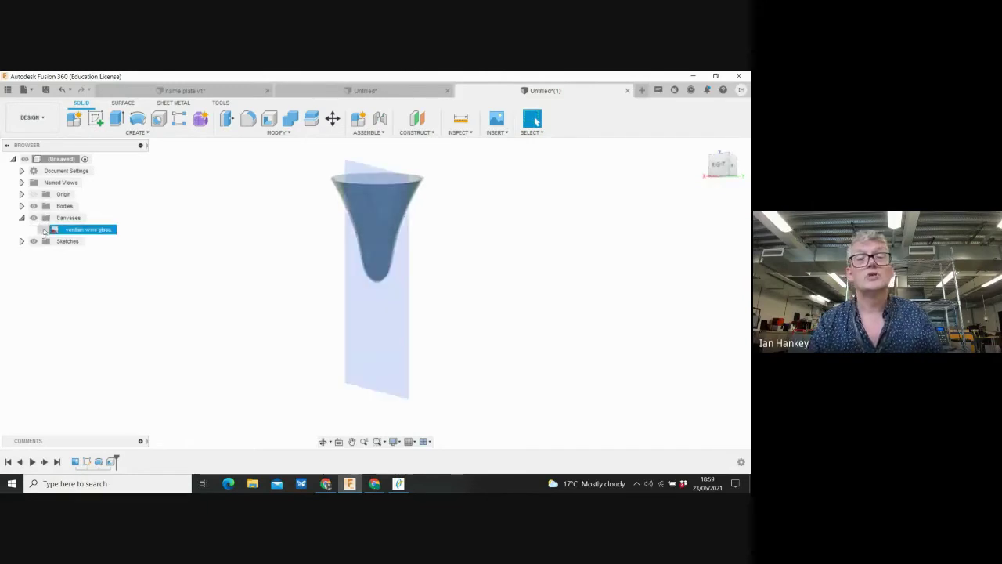
left_click(43, 230)
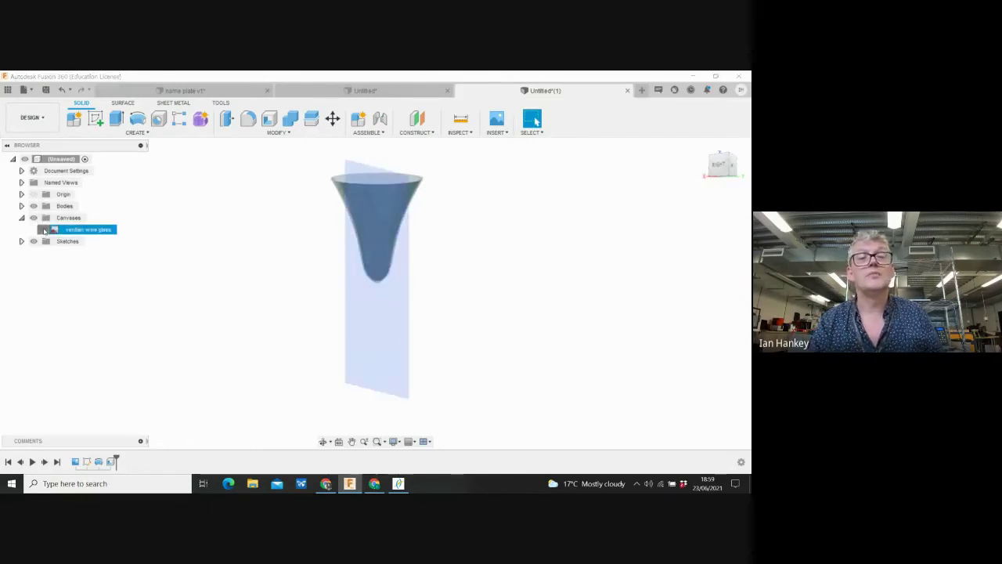
left_click(718, 172)
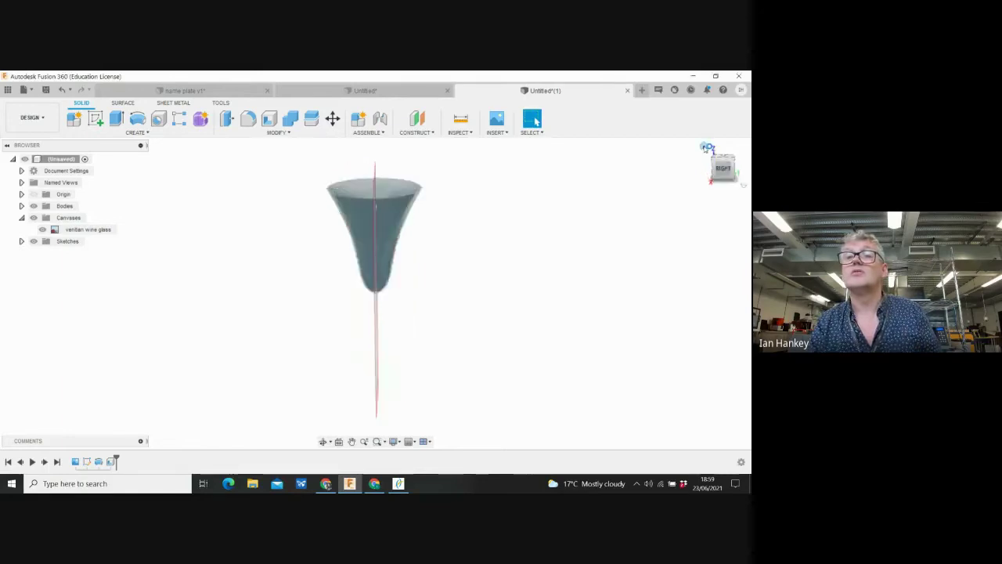
left_click(716, 171)
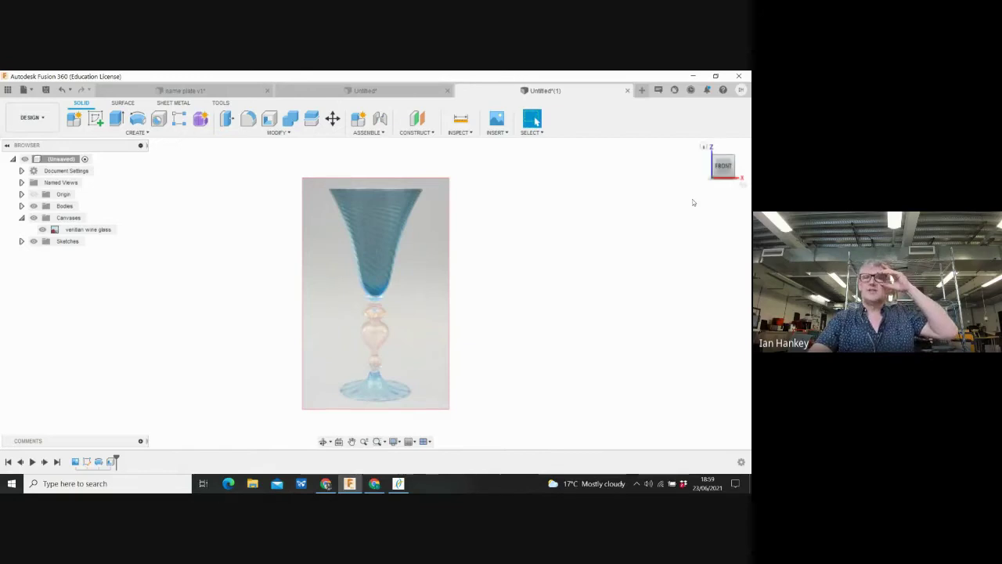
left_click(722, 161)
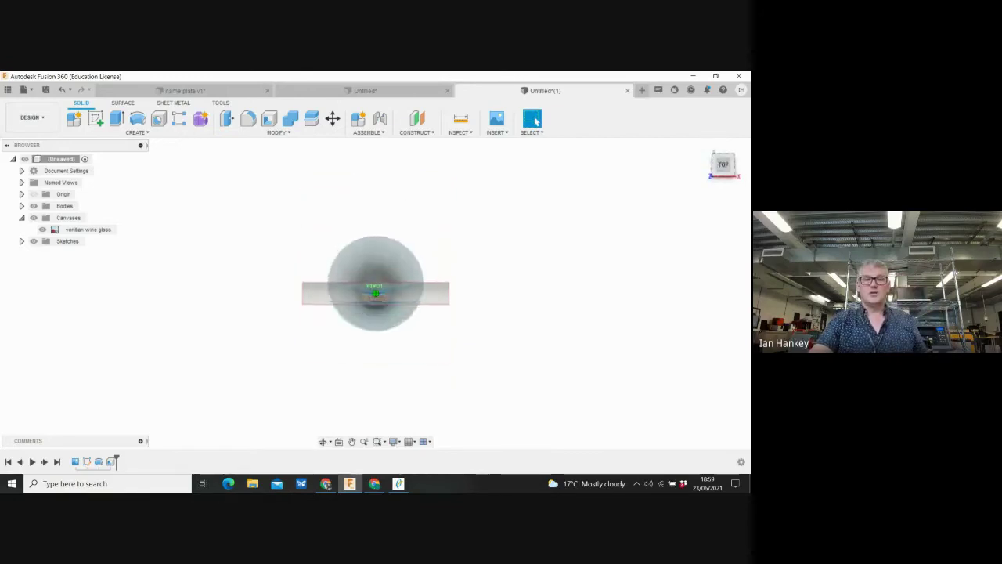
left_click(723, 173)
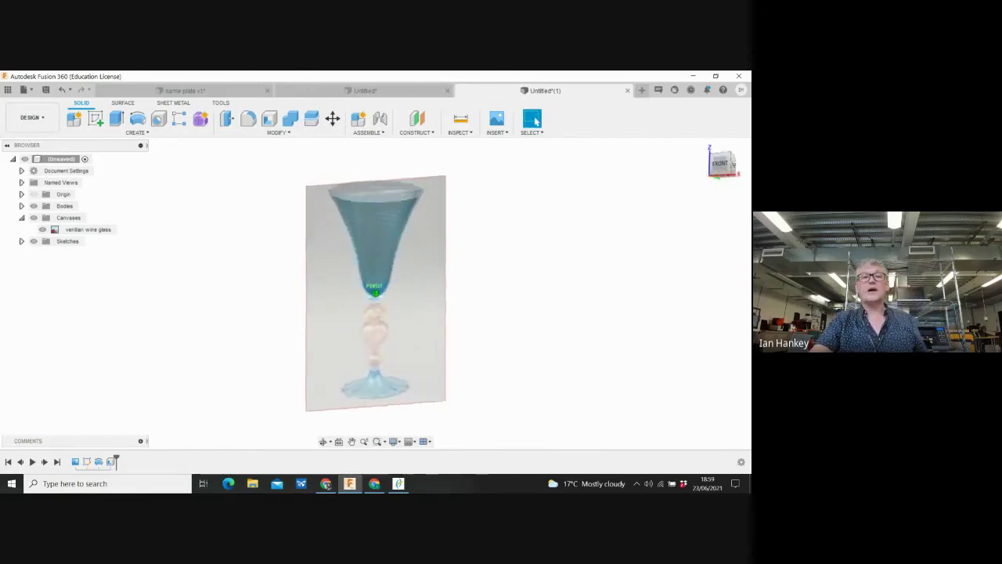
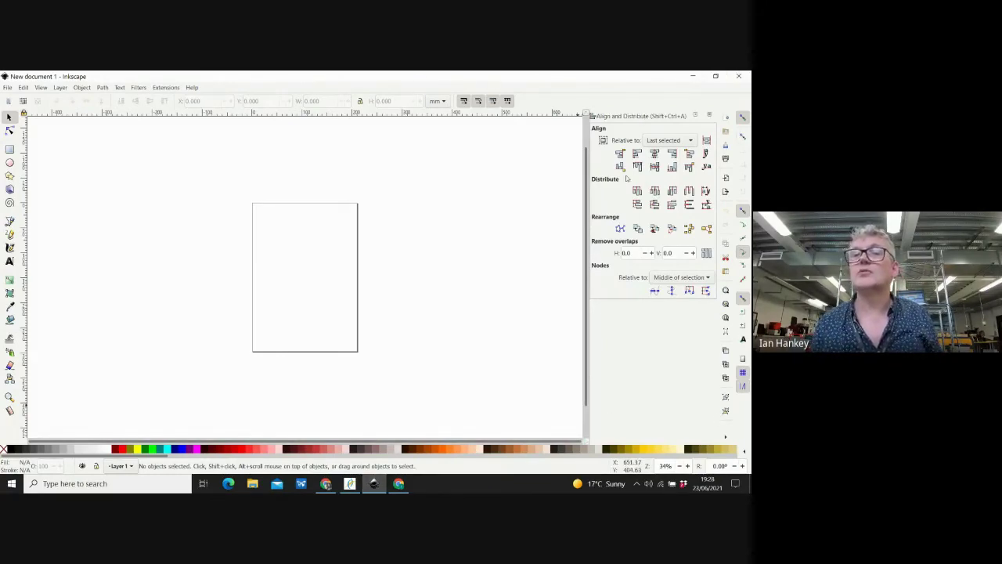
- Close the Align and Distribute panel to give the canvas more room
left_click(710, 118)
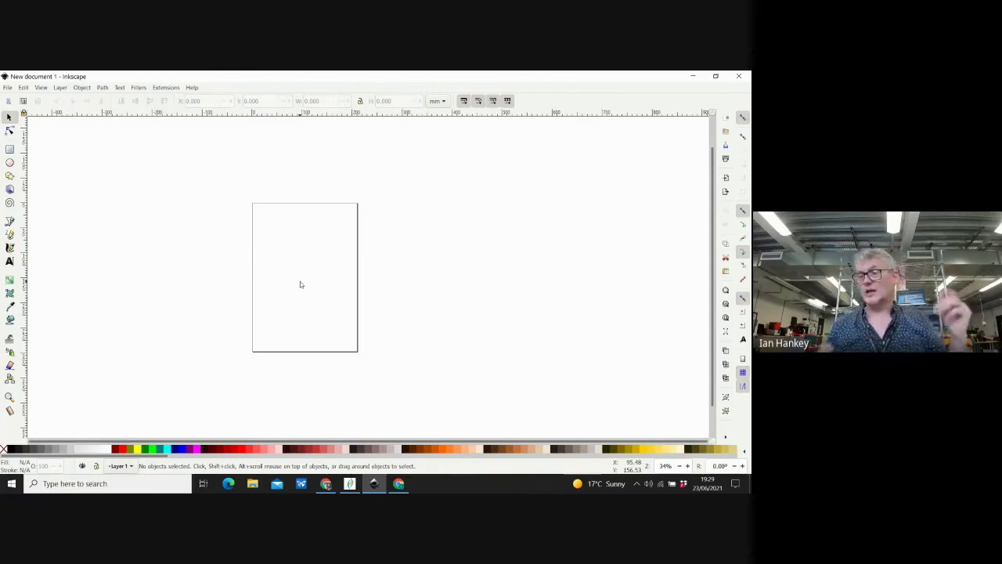
- In Document Properties, set the page to A3 landscape (420 × 297 mm), then close it
left_click(7, 87)
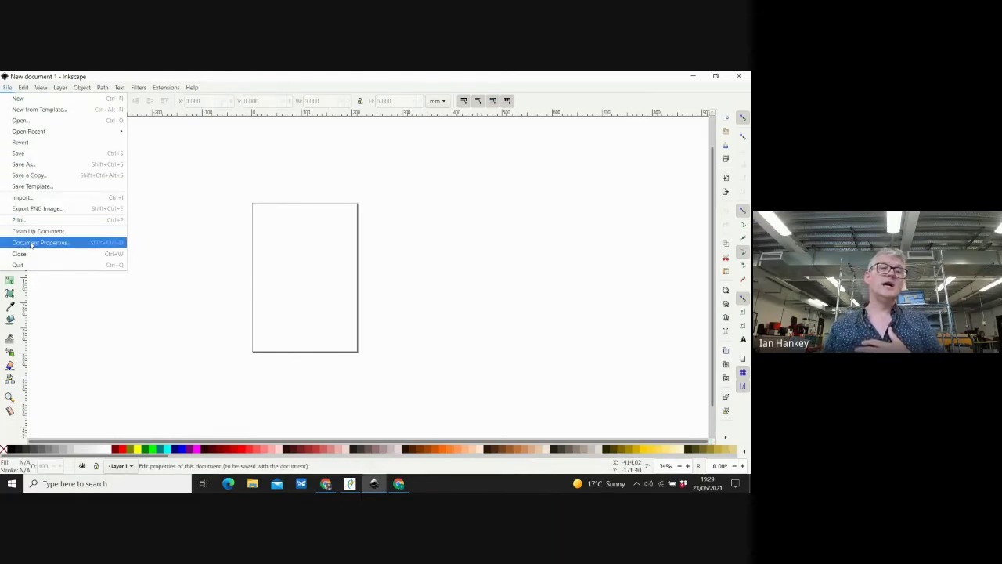
left_click(31, 243)
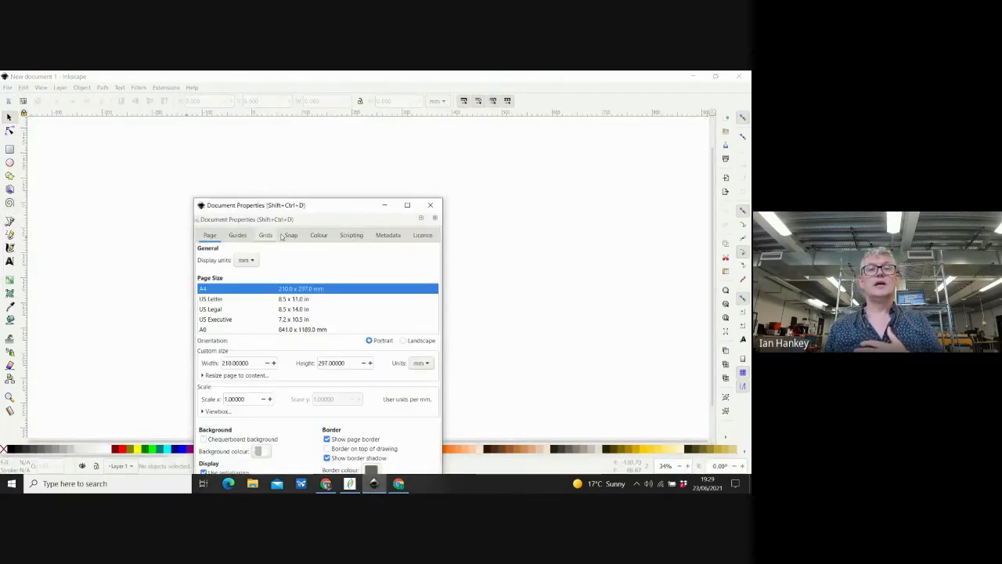
left_click_drag(328, 205, 430, 134)
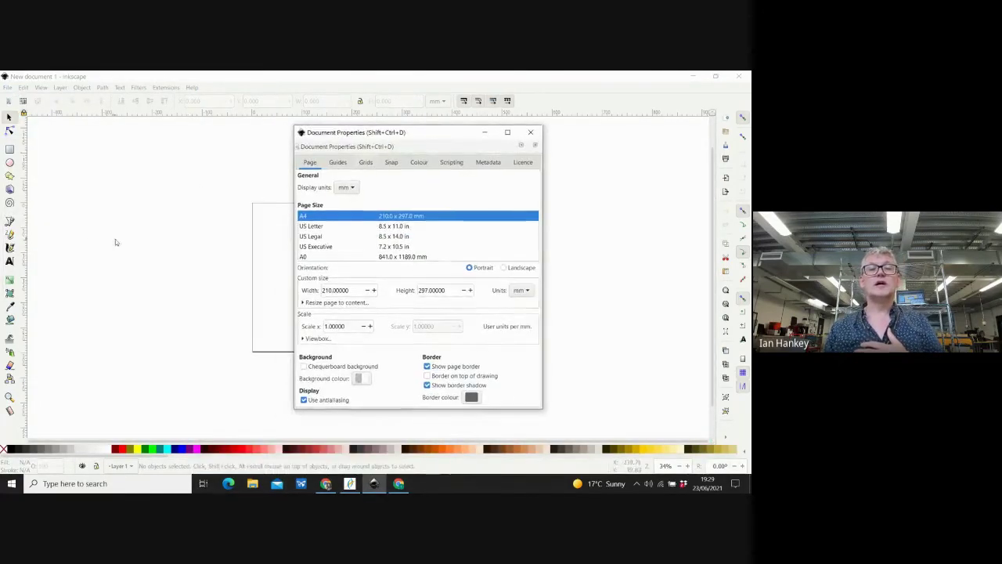
scroll(358, 239, "down", 1)
scroll(359, 239, "down", 1)
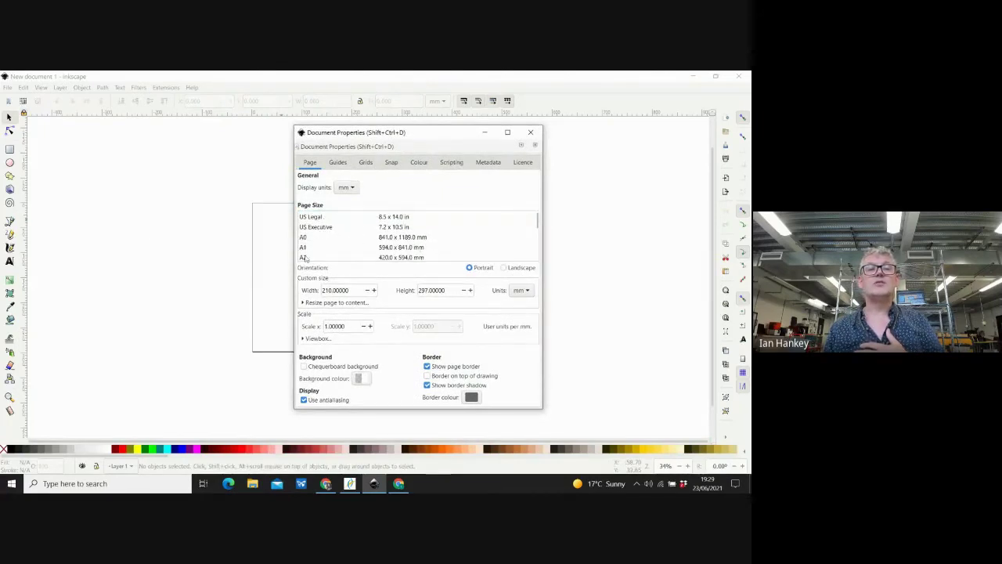
scroll(360, 246, "down", 1)
scroll(361, 247, "down", 1)
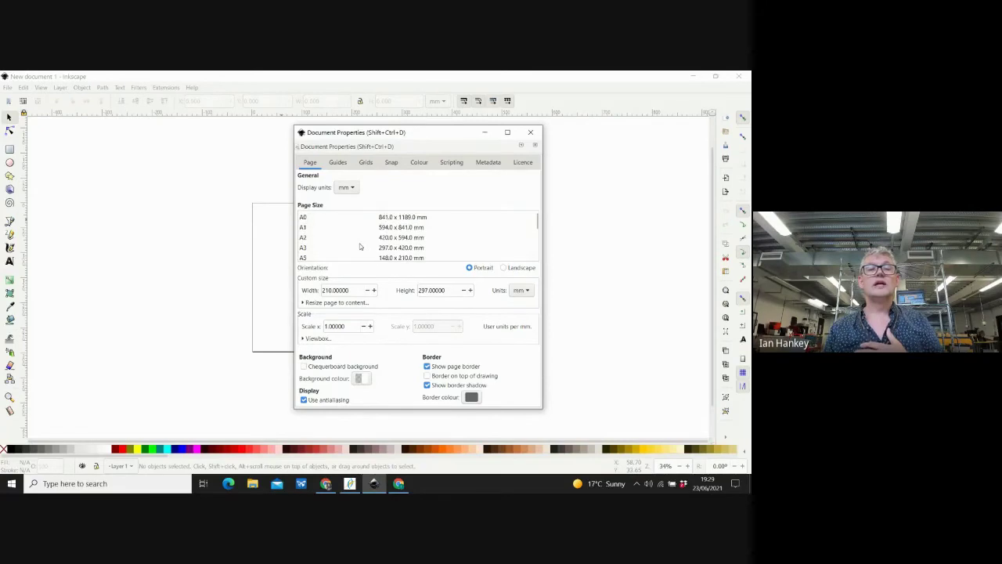
left_click(303, 249)
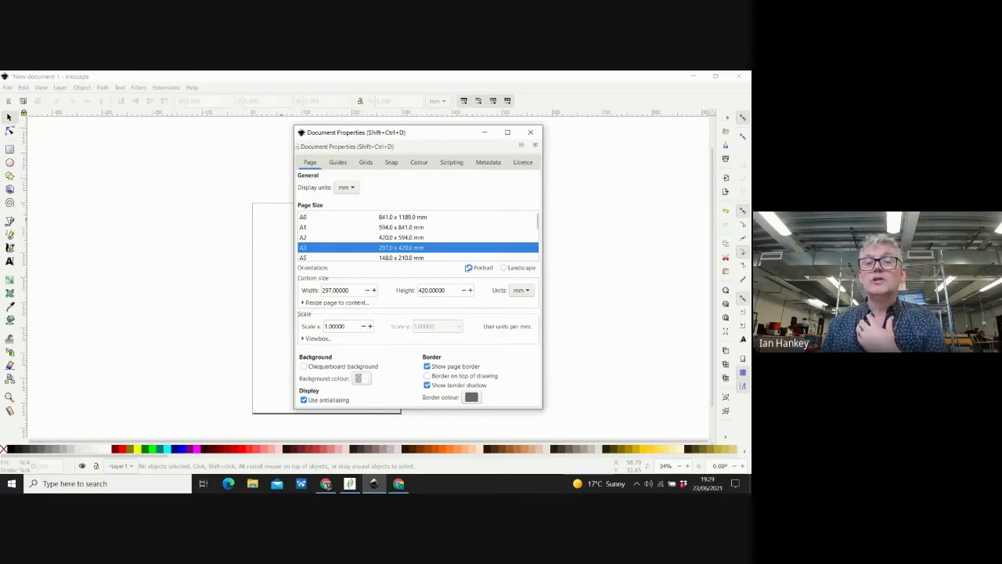
left_click(504, 268)
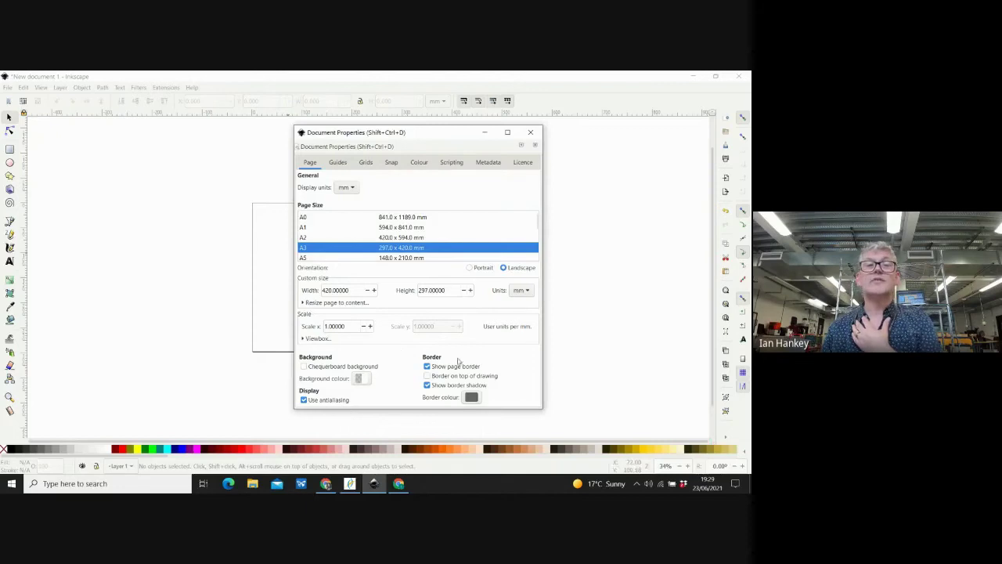
left_click(530, 133)
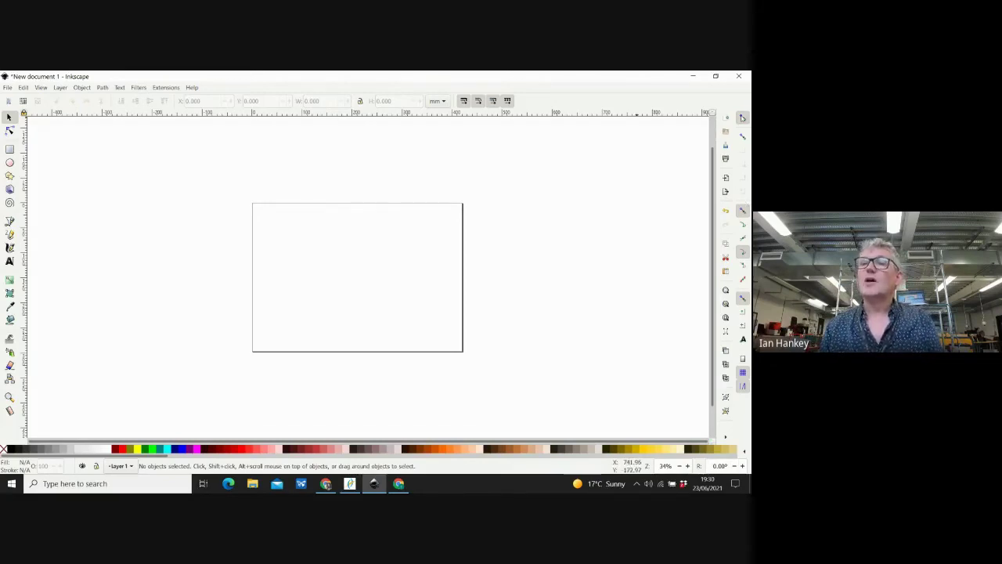
- Toggle snapping, draw a roughly 130 × 111 mm rectangle left of the page, then deselect
left_click(742, 117)
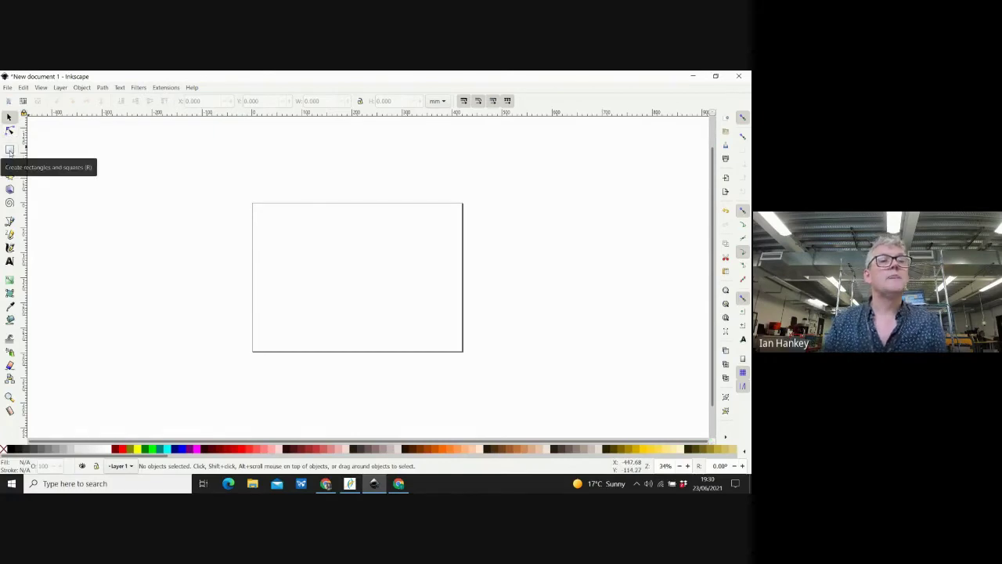
left_click(10, 149)
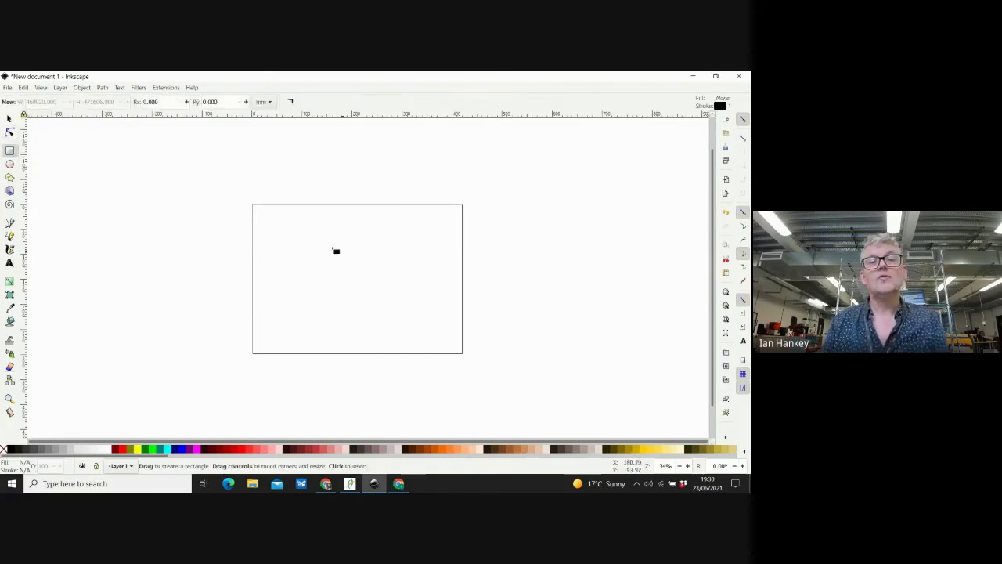
left_click_drag(139, 187, 203, 242)
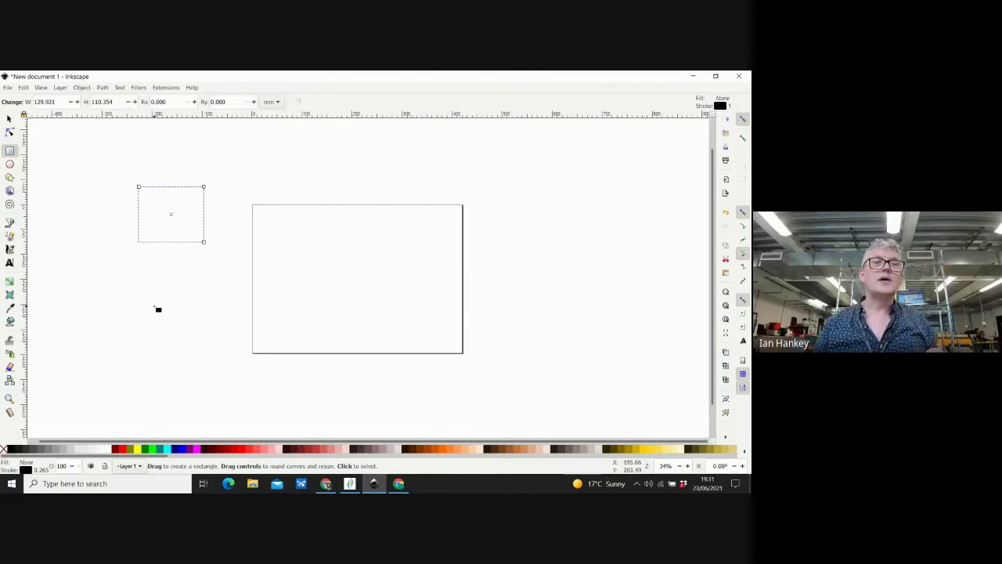
left_click(10, 117)
left_click(190, 354)
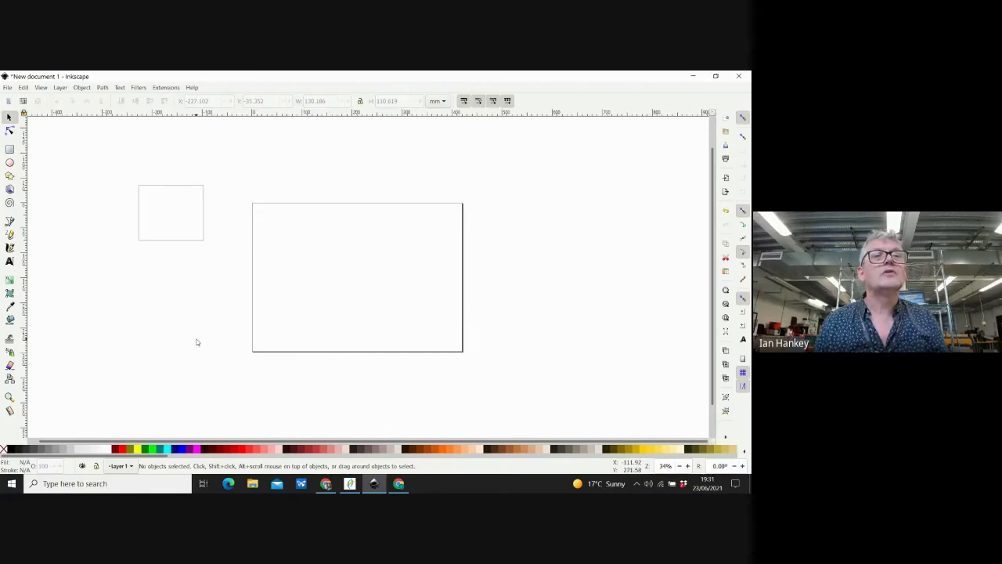
- In Fill and Stroke, give the small rectangle a flat blue fill (Blue 242) and no stroke
left_click(165, 242)
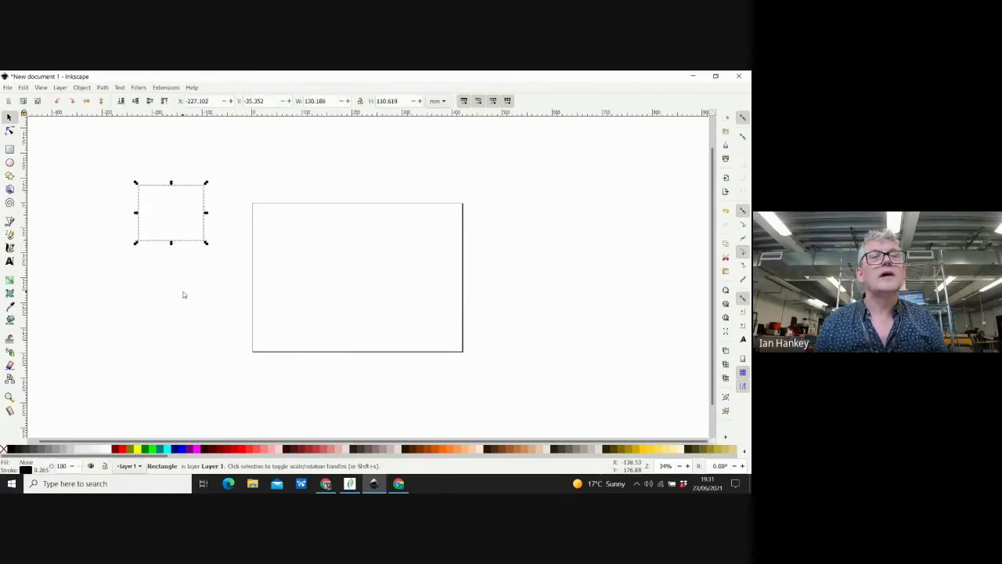
left_click(82, 87)
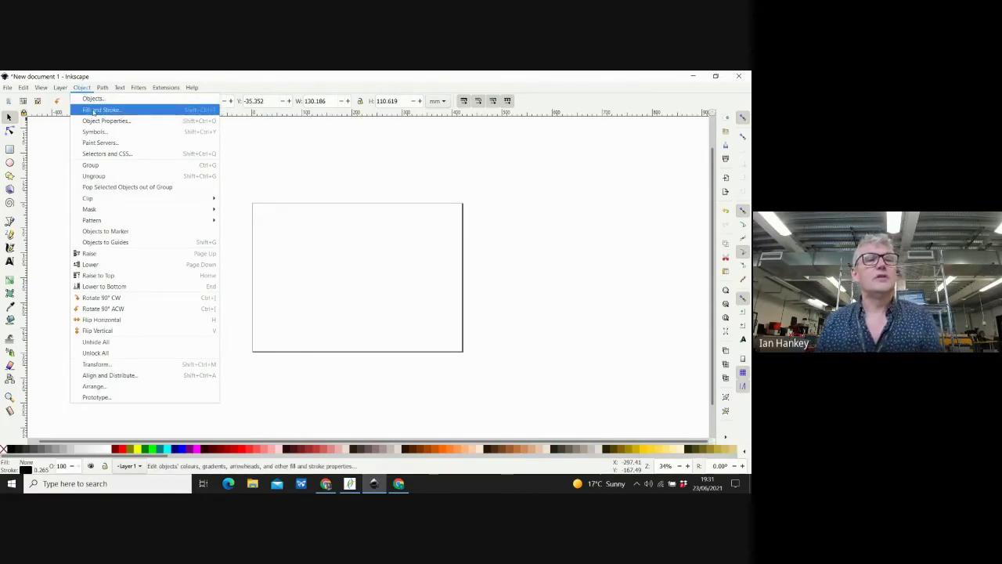
left_click(94, 109)
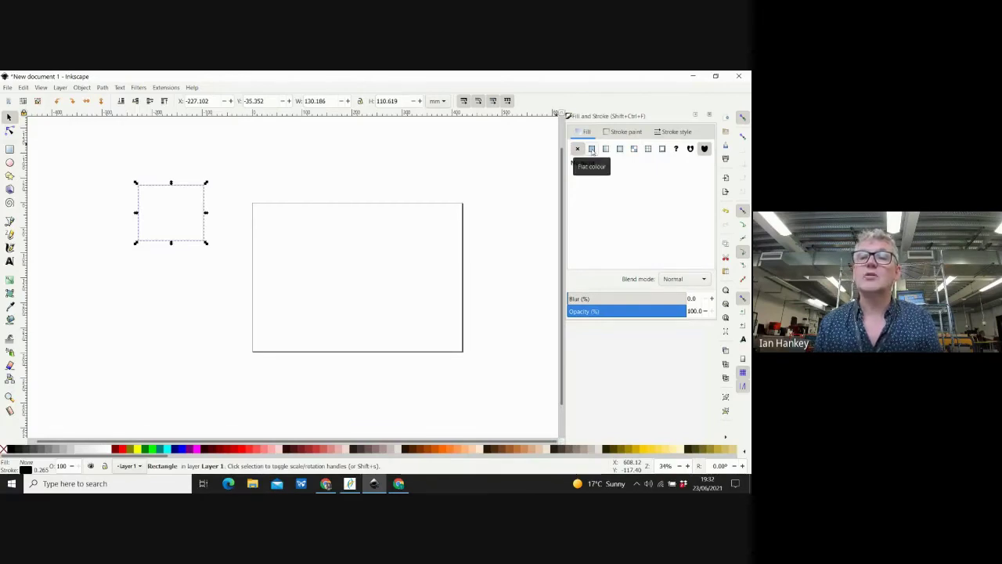
left_click(593, 150)
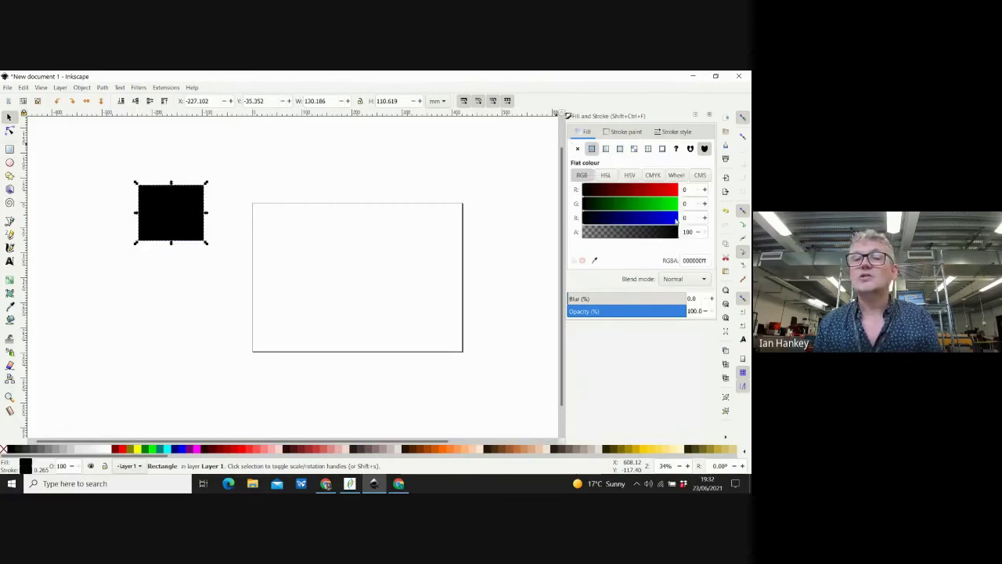
left_click(675, 219)
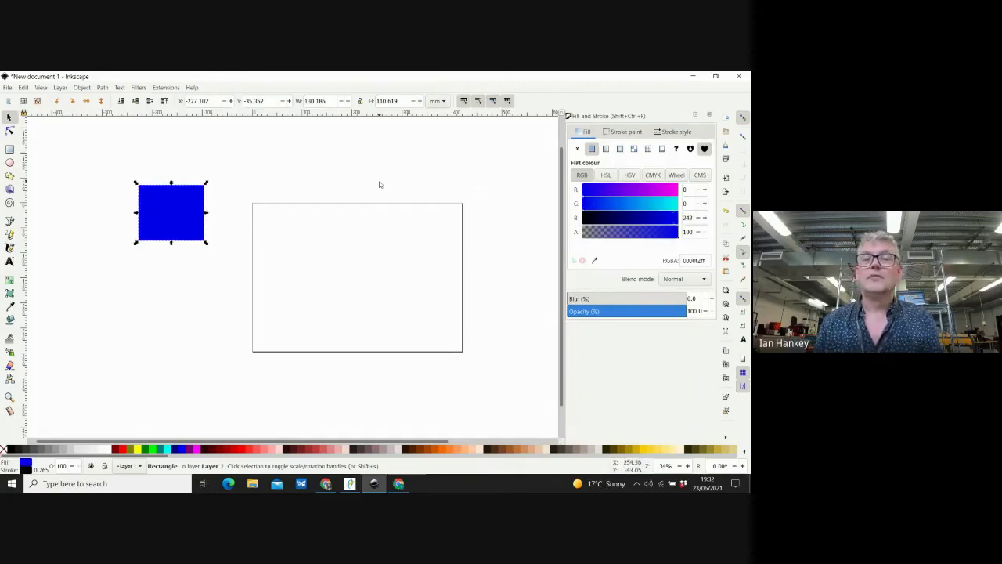
left_click(621, 132)
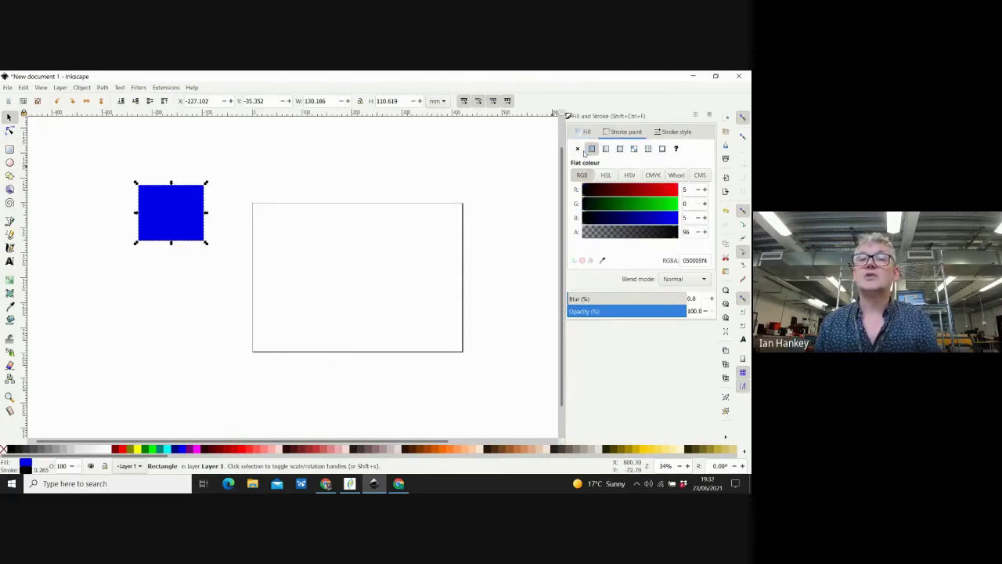
left_click(578, 148)
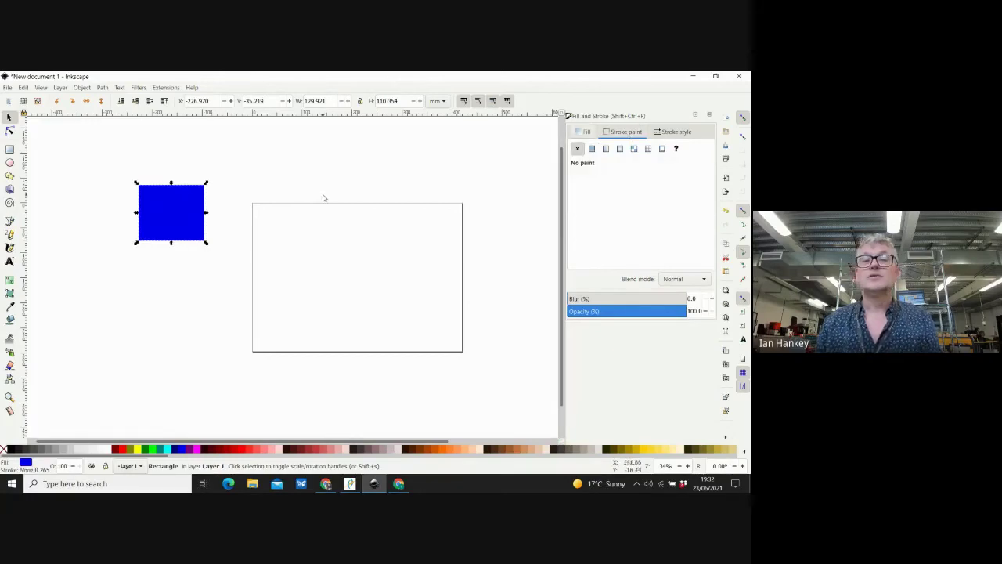
left_click(179, 310)
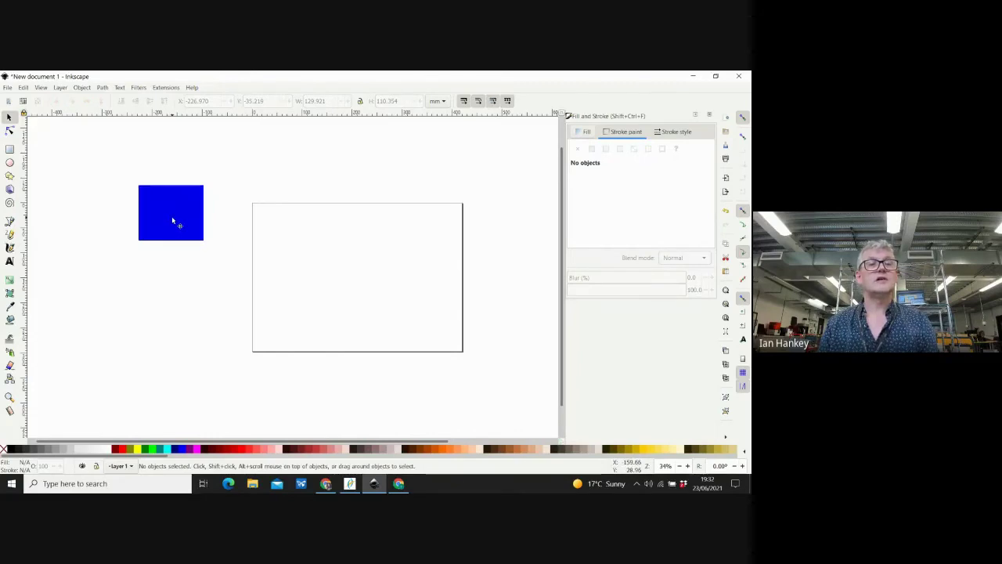
- Draw a second rectangle below the blue one
left_click(11, 149)
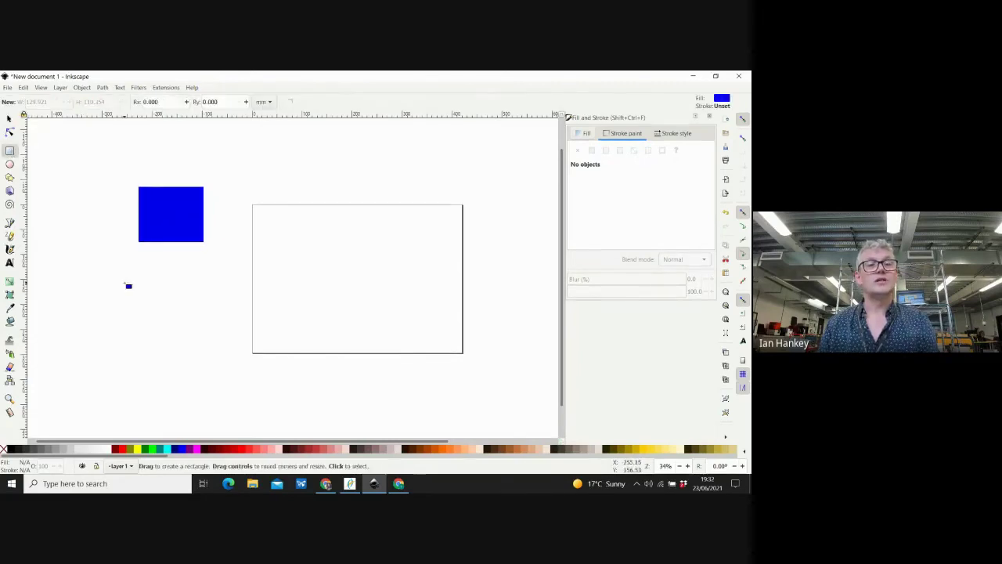
left_click_drag(123, 282, 187, 329)
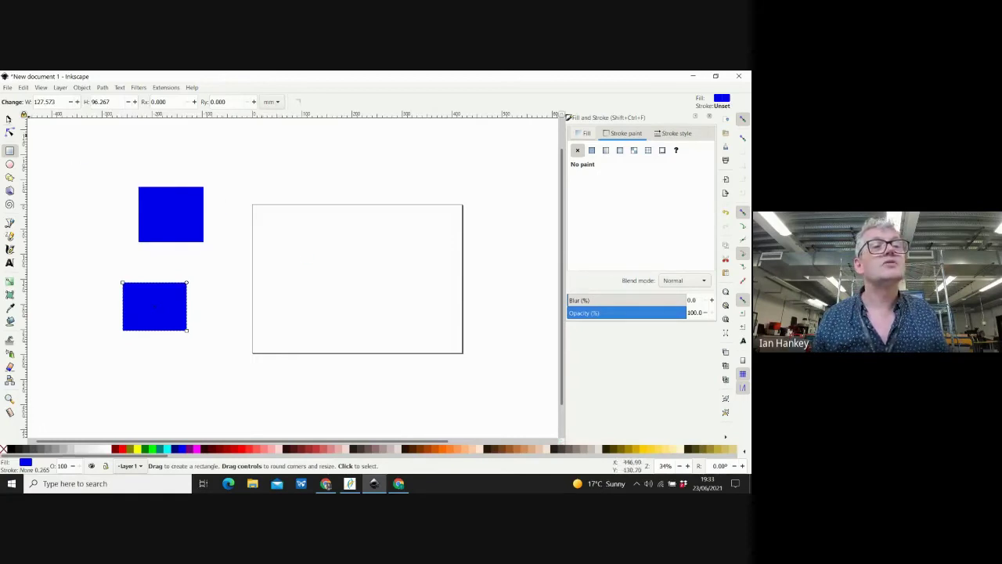
- Fill the lower rectangle yellow from the palette, after first trying a near-white swatch
left_click(10, 119)
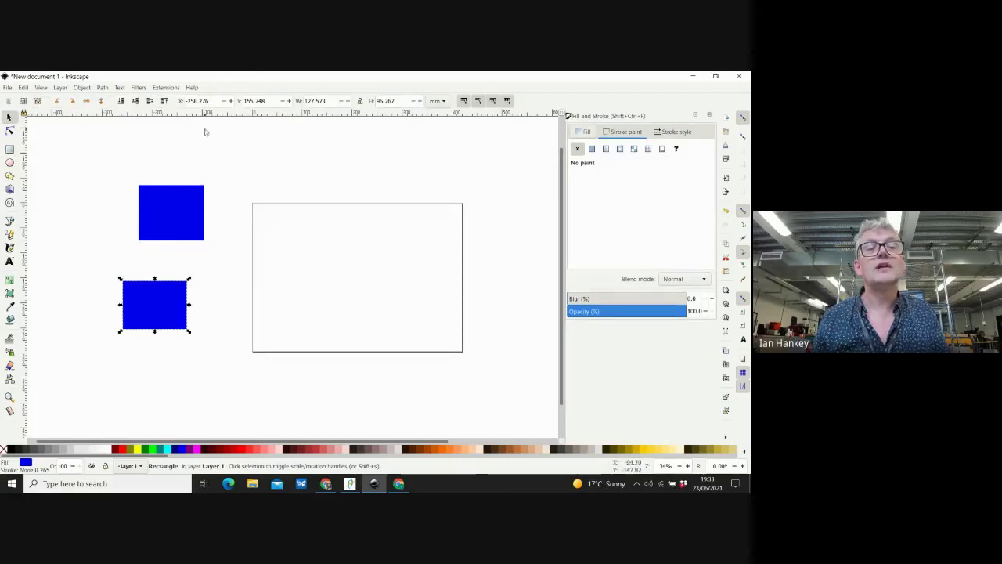
left_click(251, 166)
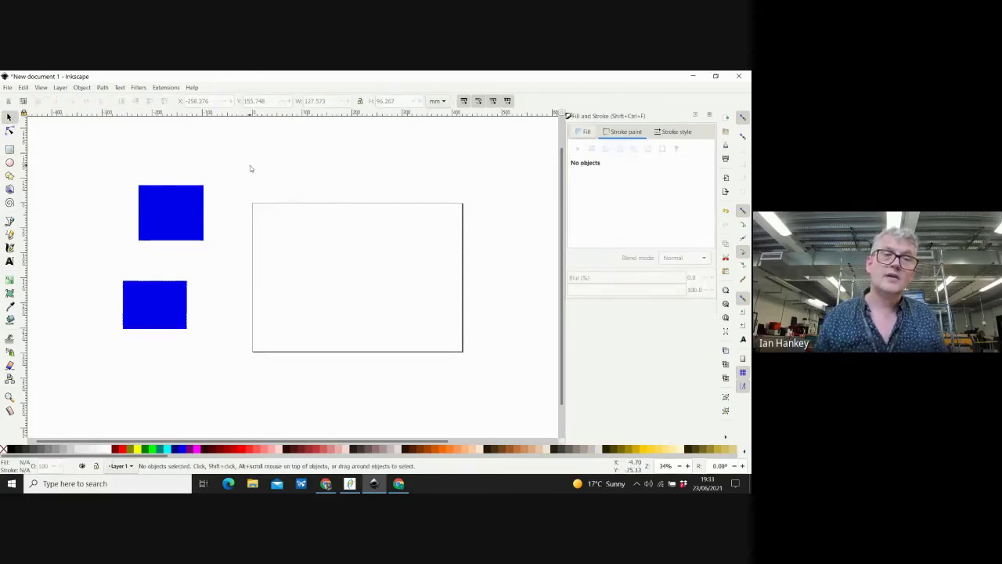
left_click(156, 314)
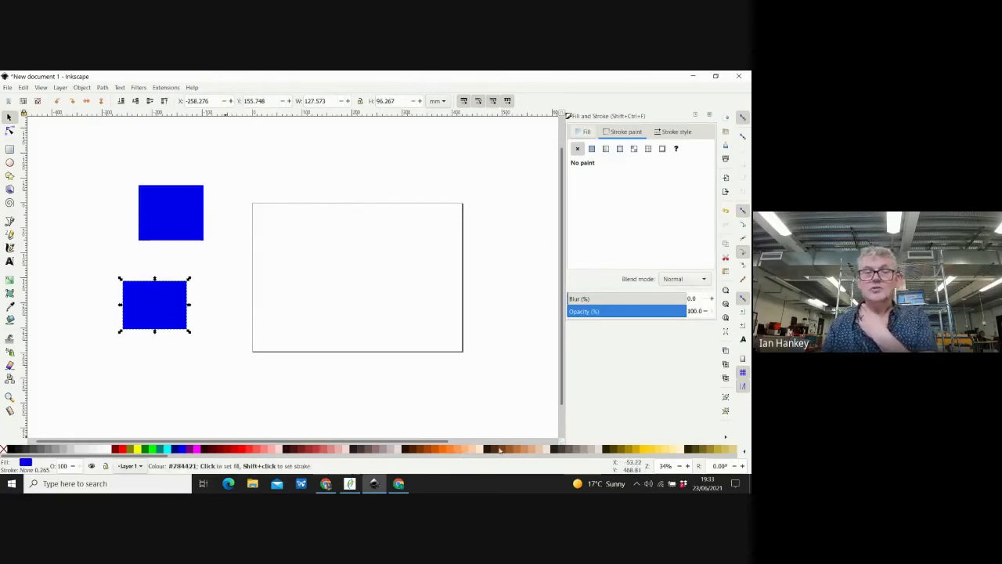
left_click(104, 451)
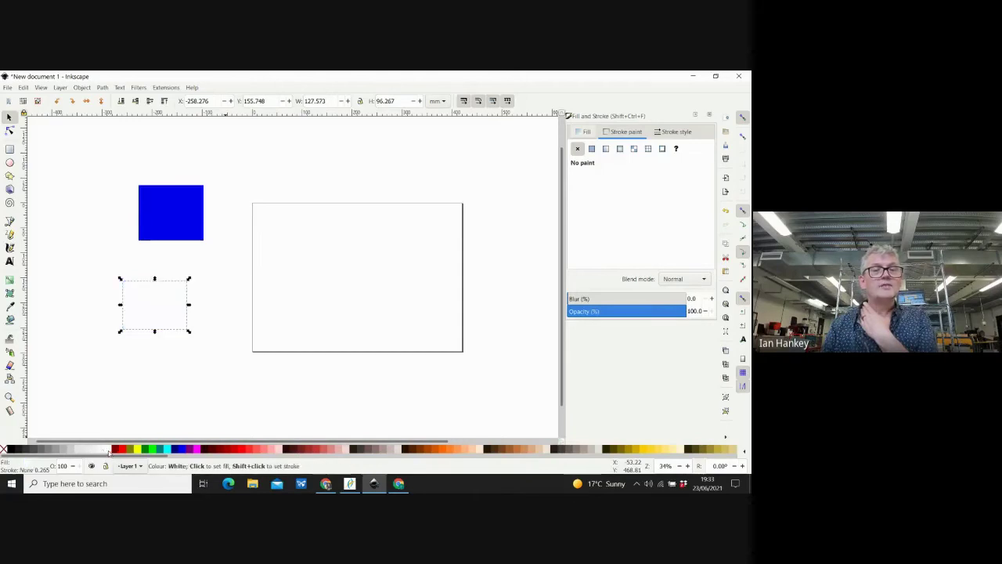
left_click(159, 388)
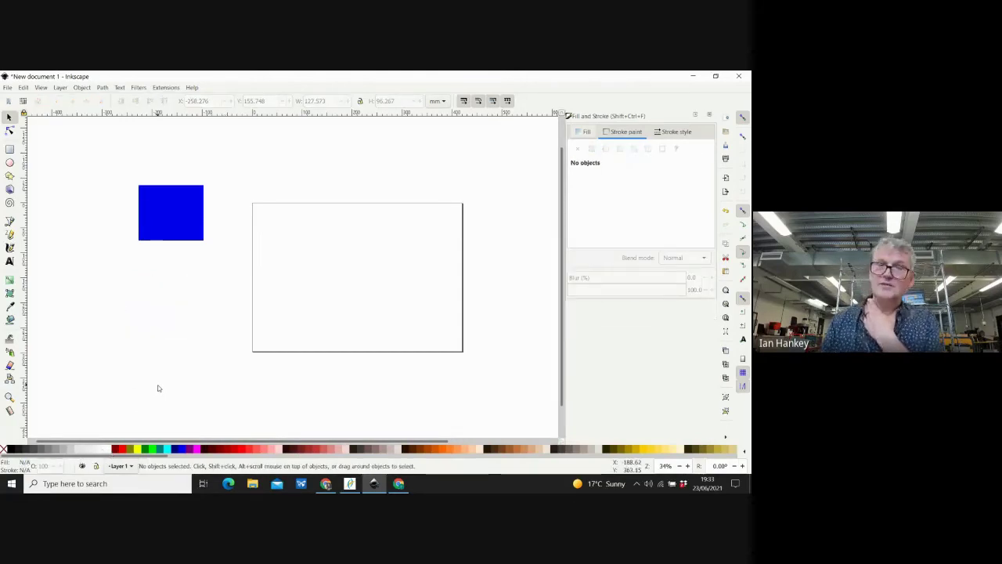
left_click_drag(88, 255, 222, 384)
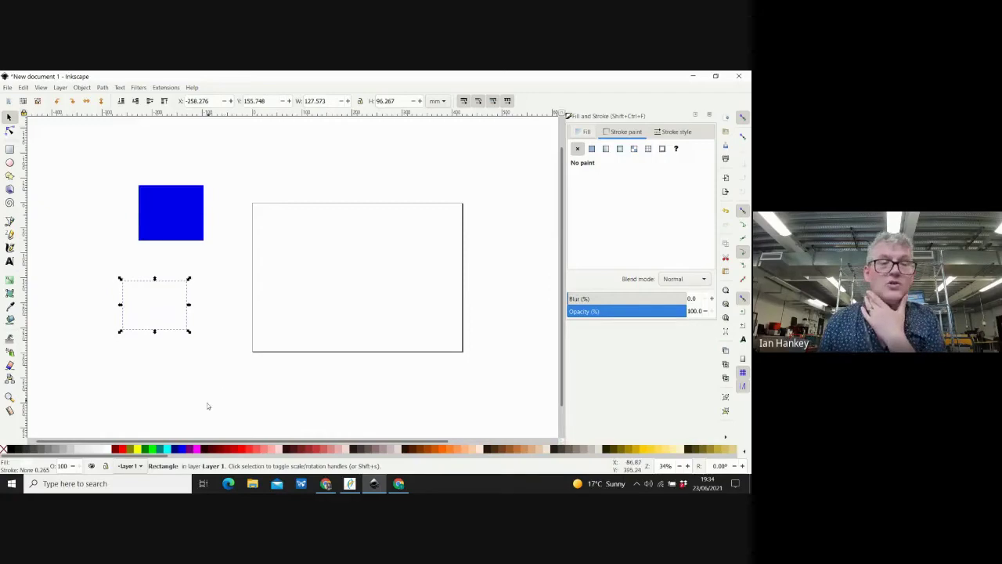
left_click(141, 449)
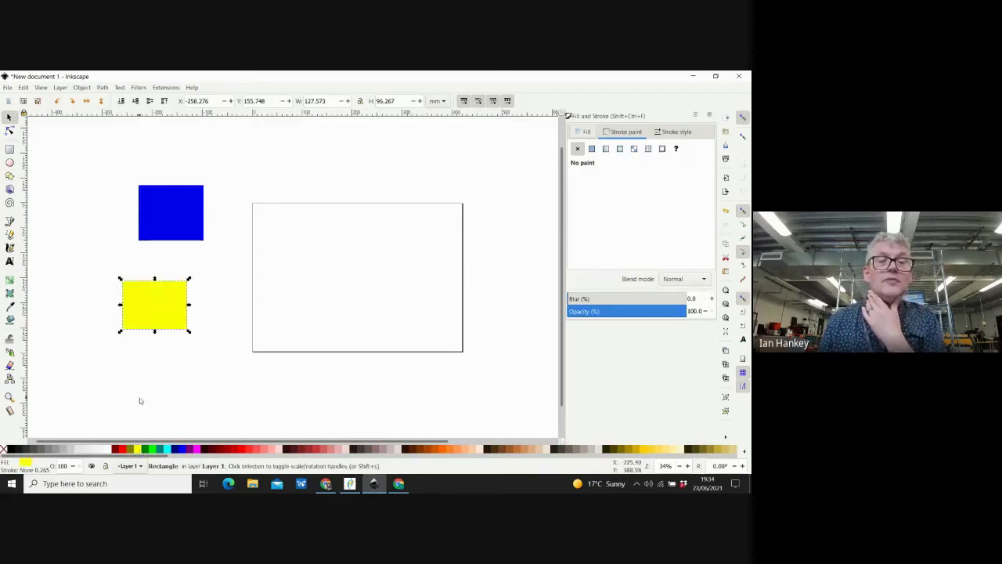
left_click(140, 402)
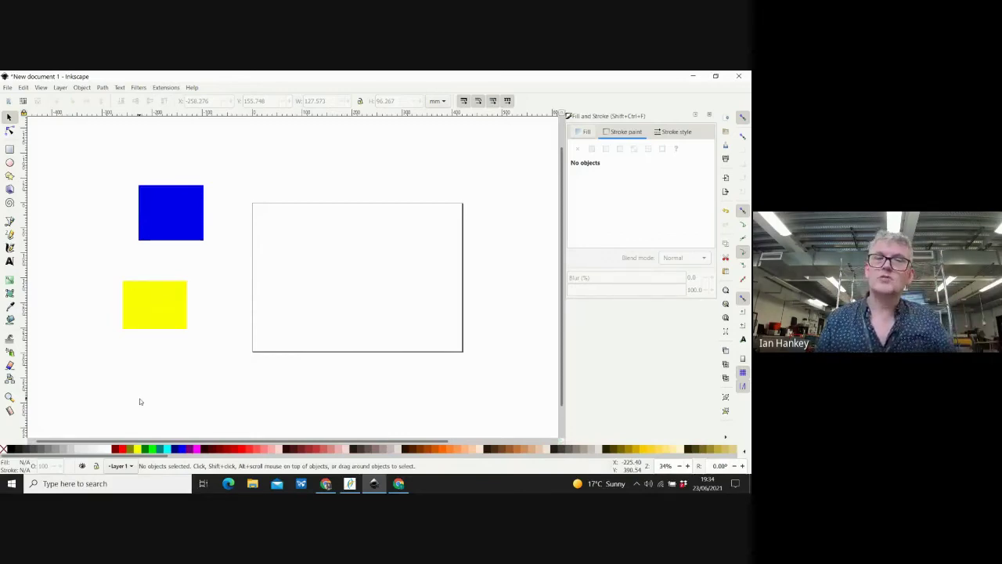
- Change the lower rectangle's fill from yellow to white and reselect it with a rubber-band
left_click(159, 319)
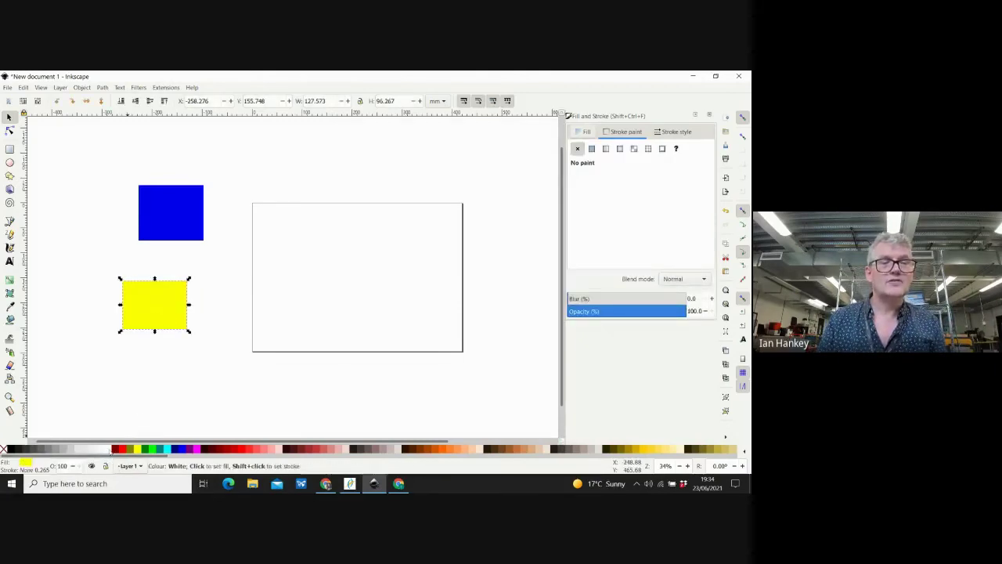
left_click(109, 451)
left_click(194, 403)
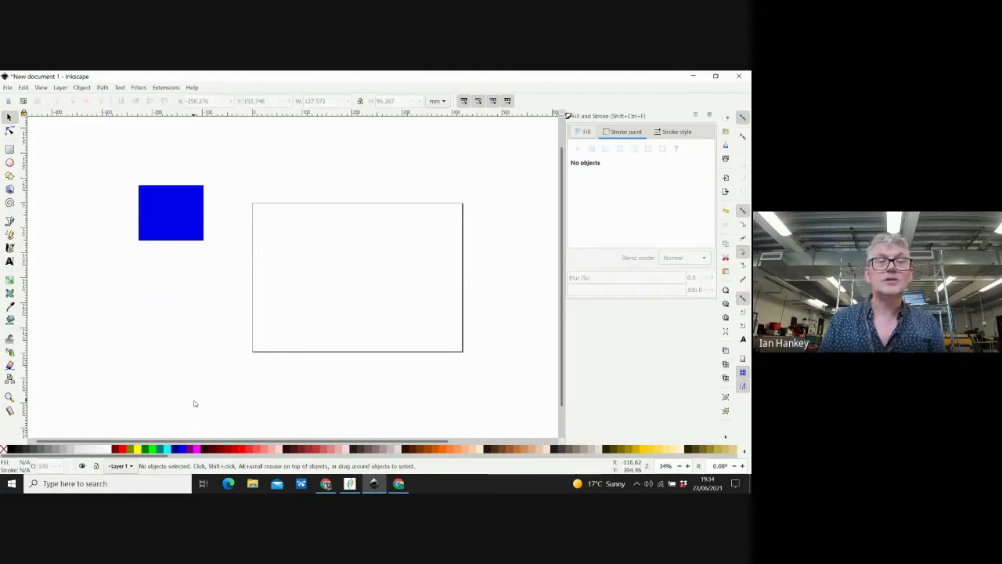
left_click_drag(92, 262, 235, 369)
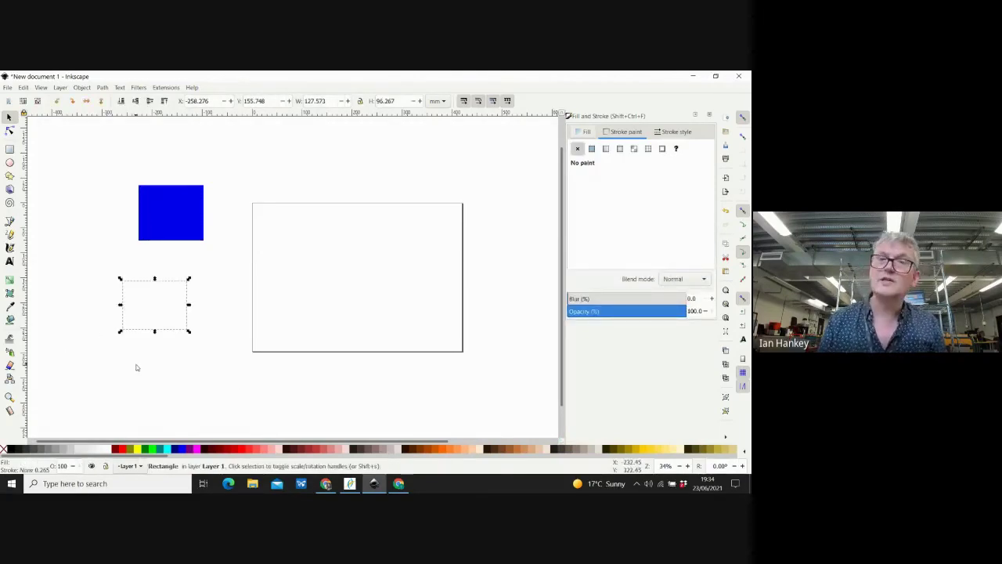
- Give the white rectangle a thin near-black flat-colour stroke with slightly adjusted alpha
left_click(581, 133)
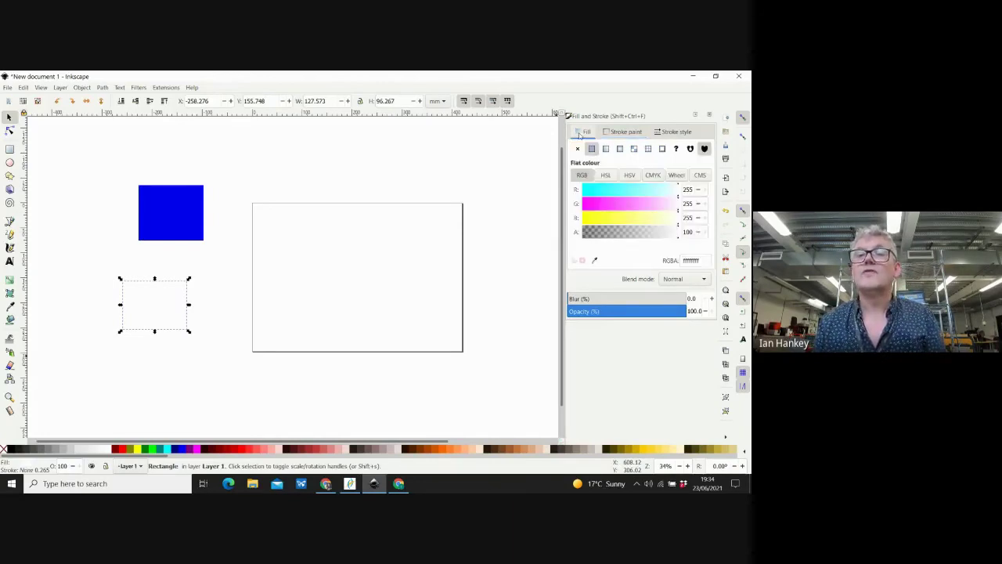
left_click(624, 132)
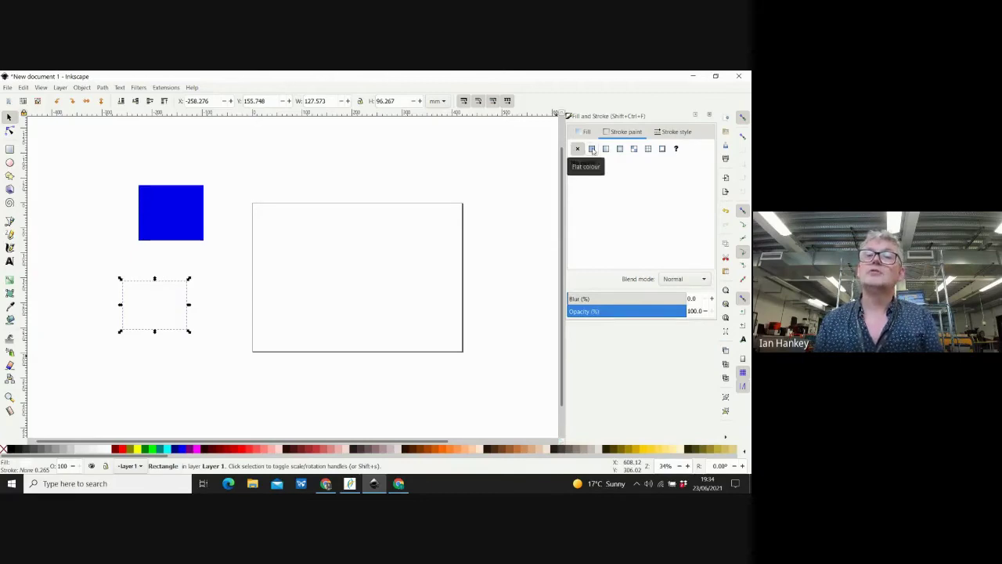
left_click(593, 149)
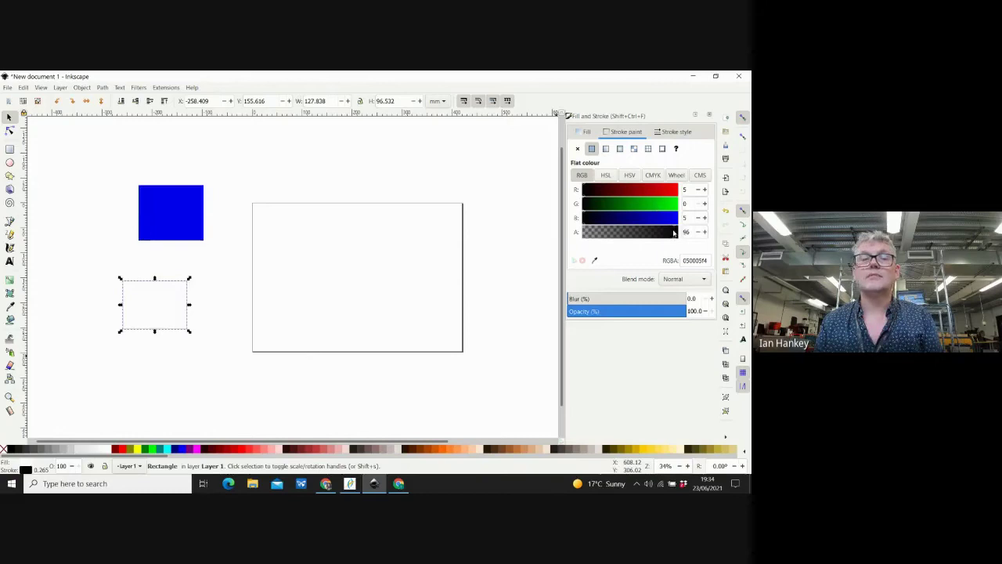
left_click(673, 232)
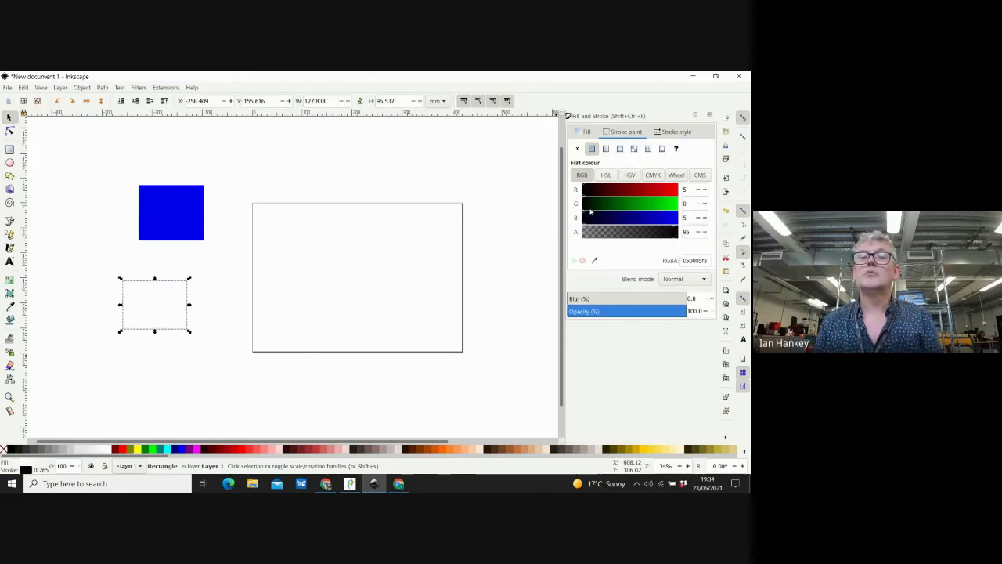
left_click(231, 287)
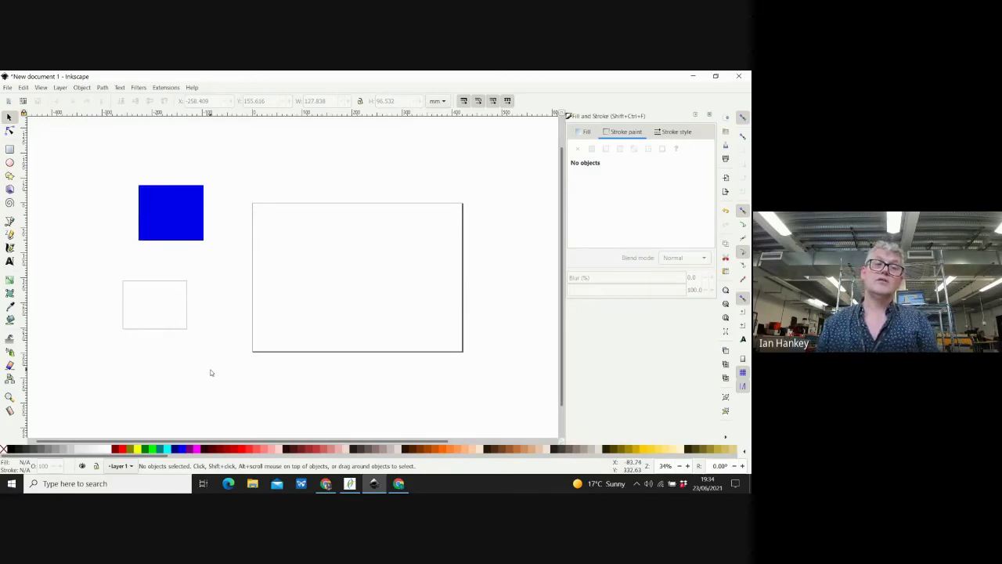
- Fill the lower rectangle yellow, then set its fill to No paint so only the outline remains
left_click(145, 310)
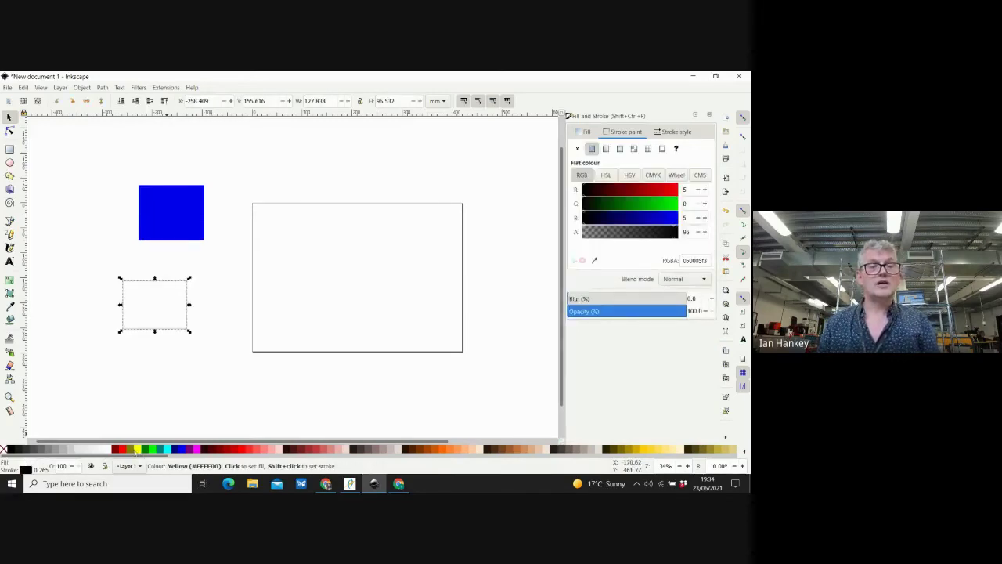
left_click(137, 450)
left_click(120, 381)
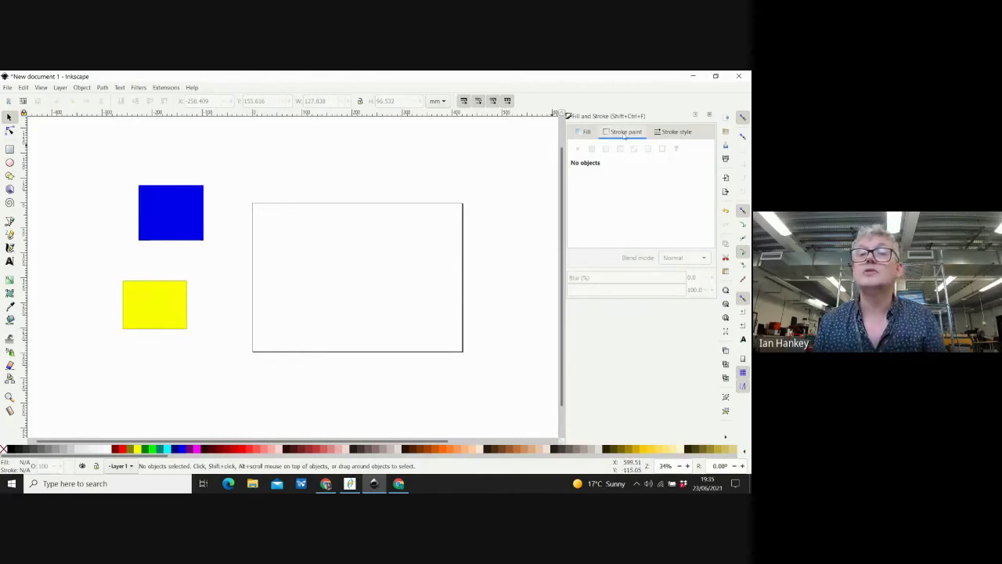
left_click(151, 300)
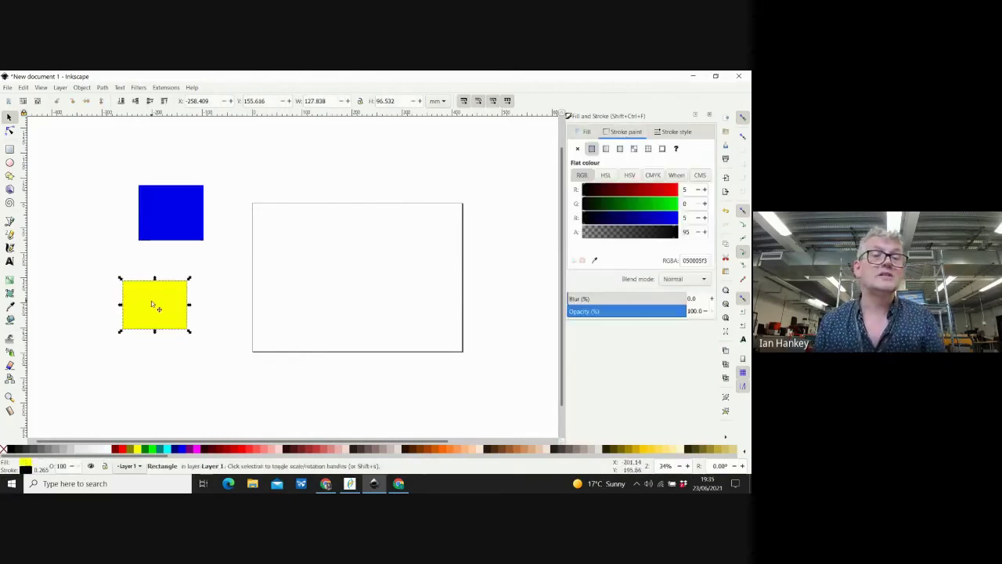
left_click(584, 132)
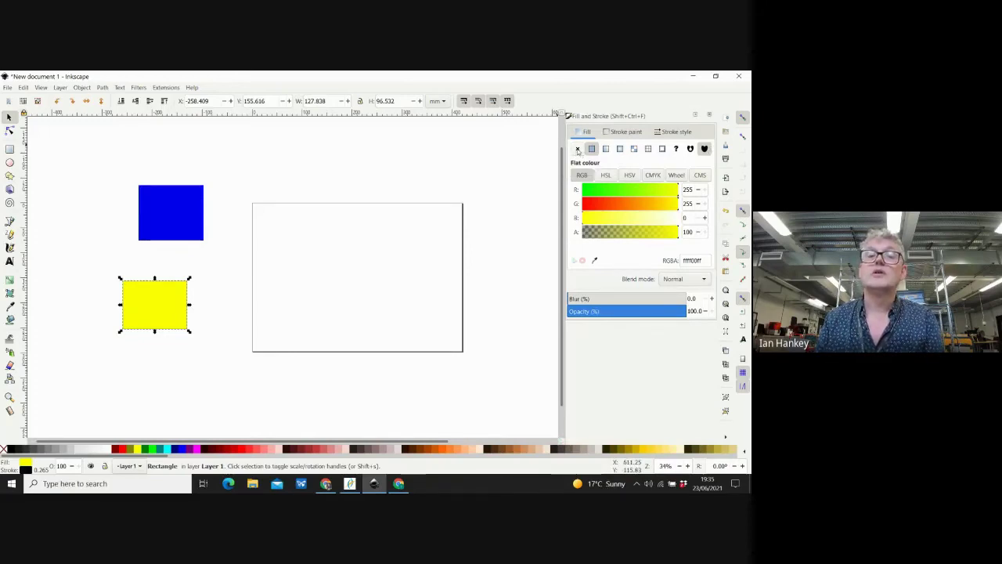
left_click(578, 149)
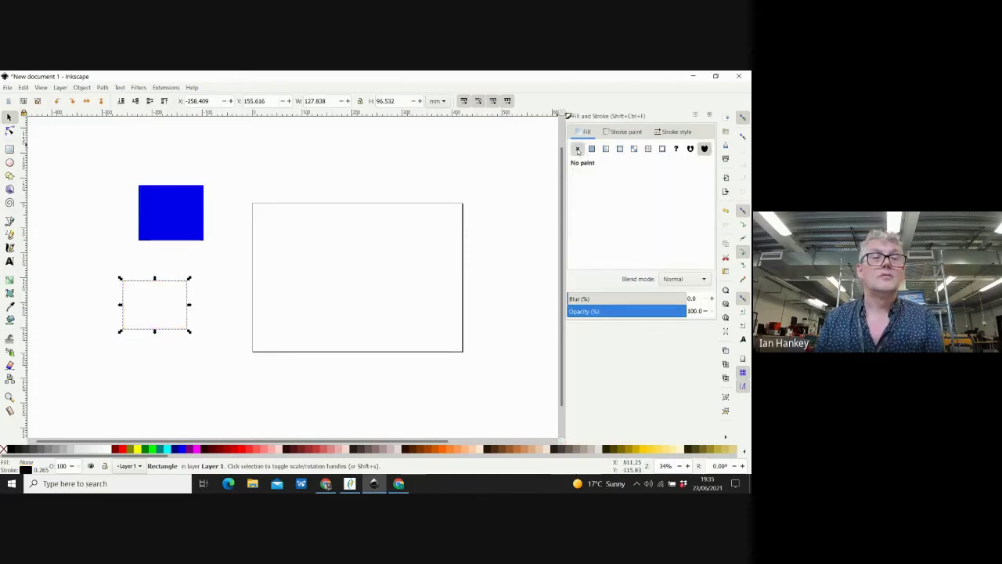
left_click(186, 352)
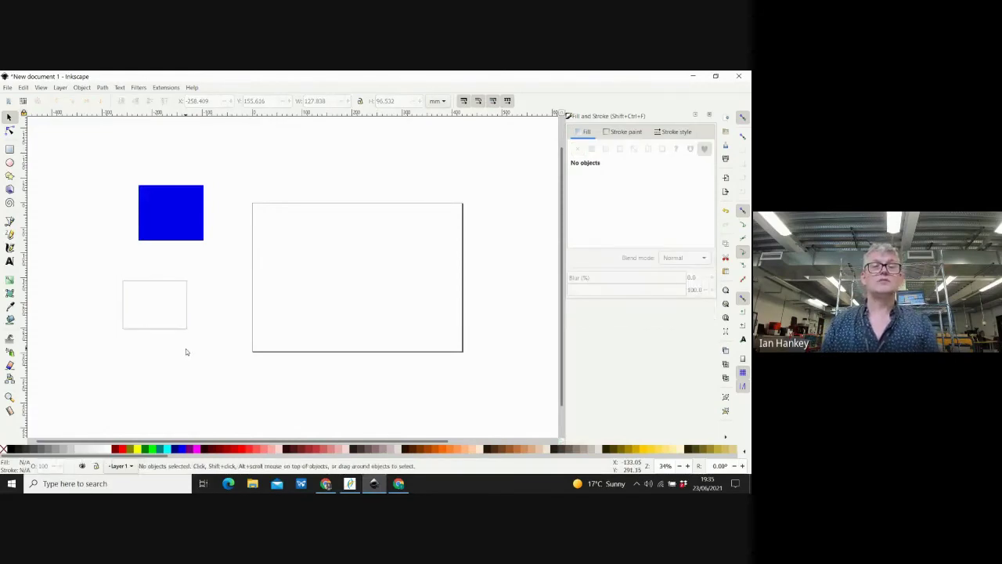
left_click(154, 328)
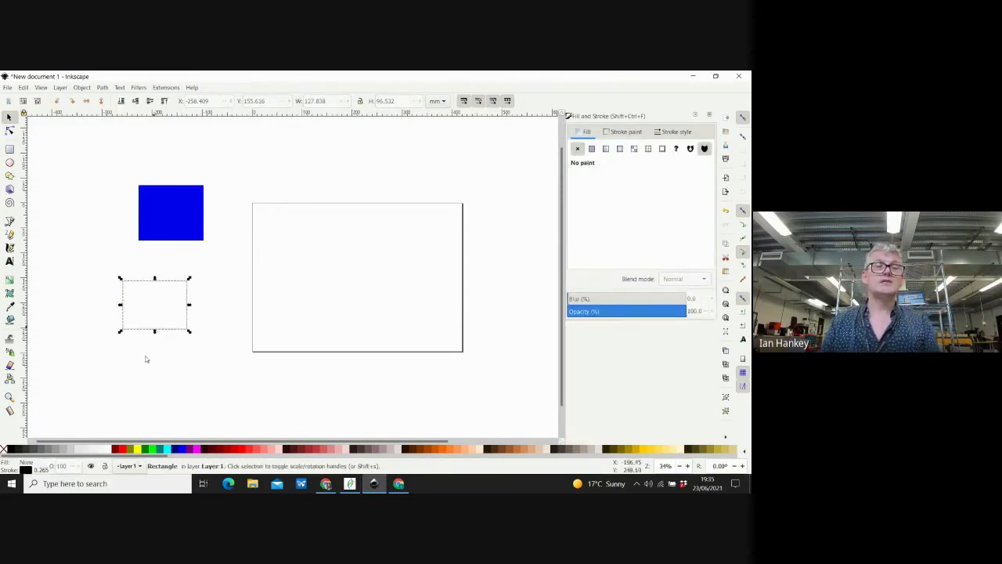
left_click(143, 289)
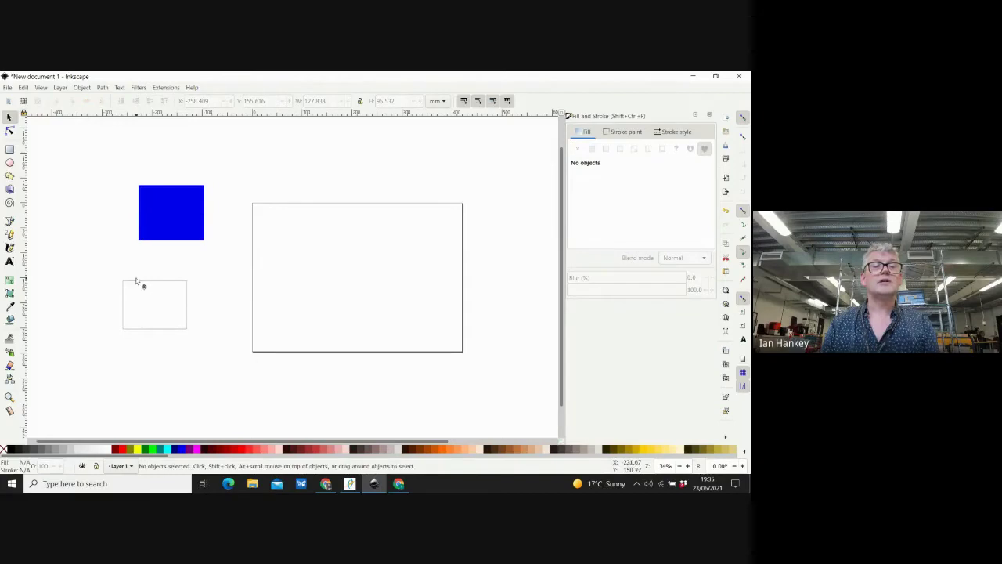
left_click(139, 281)
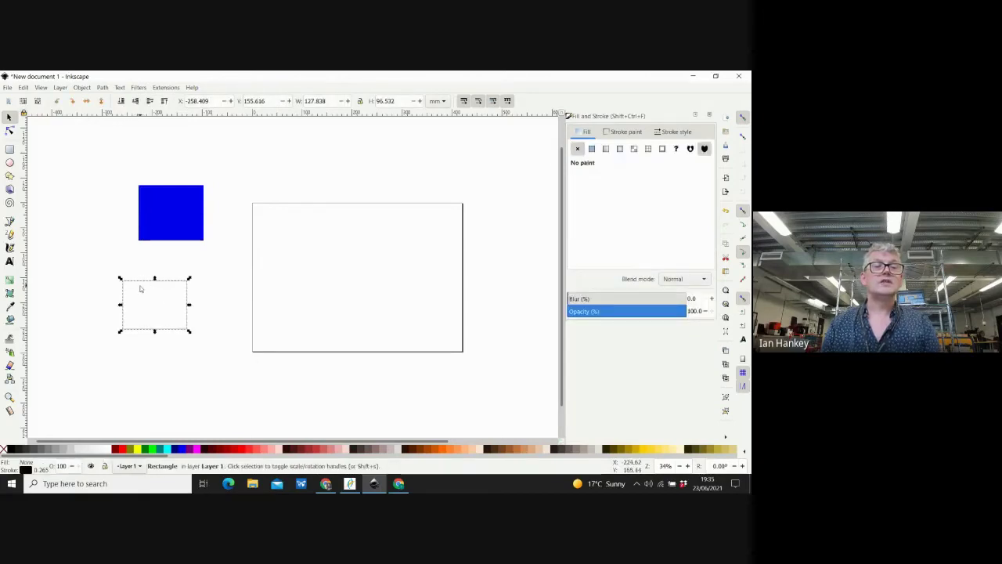
- Move the outlined rectangle below the blue square and shift the blue square slightly up
left_click_drag(146, 284, 131, 210)
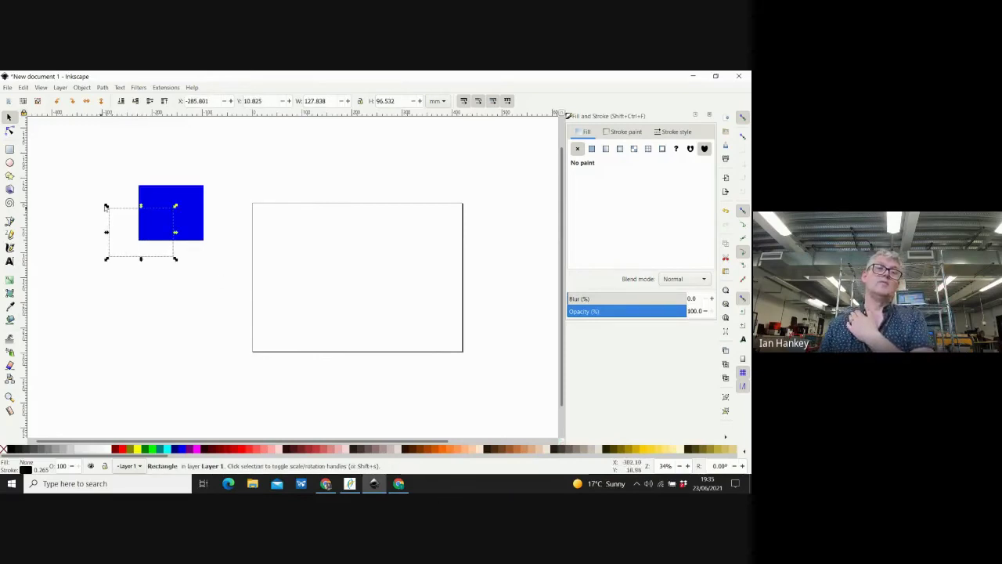
left_click(175, 347)
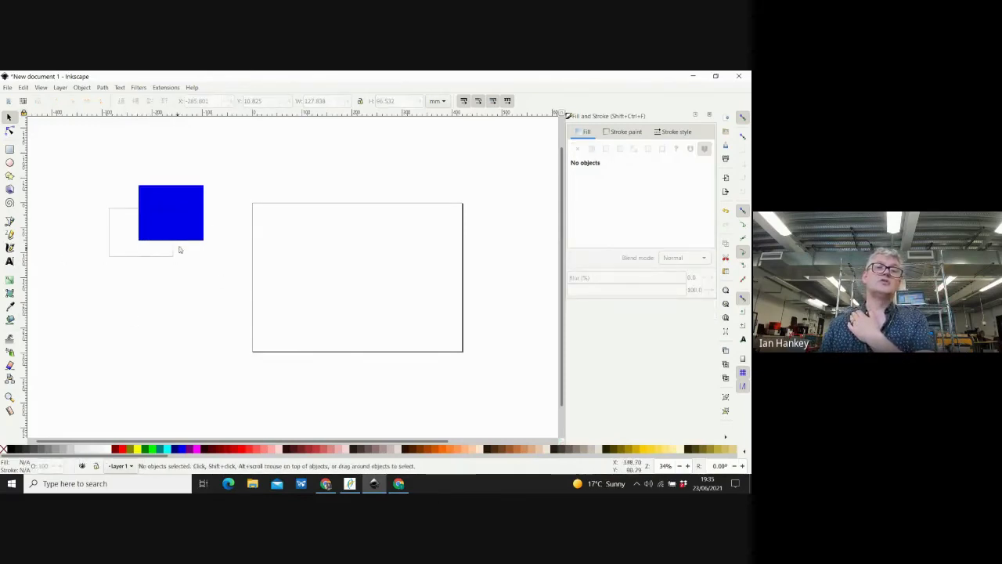
left_click(118, 209)
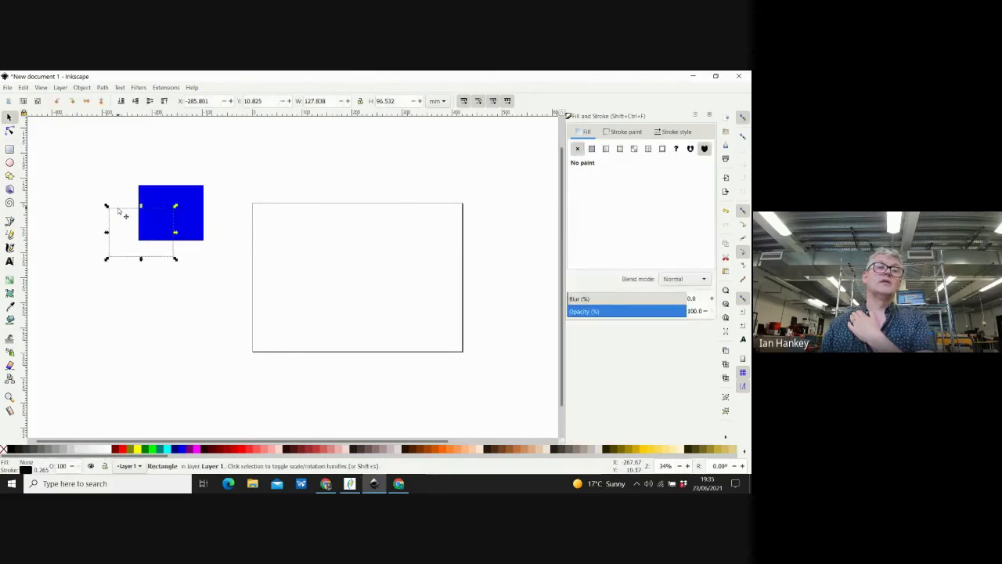
left_click_drag(119, 210, 110, 262)
left_click(174, 204)
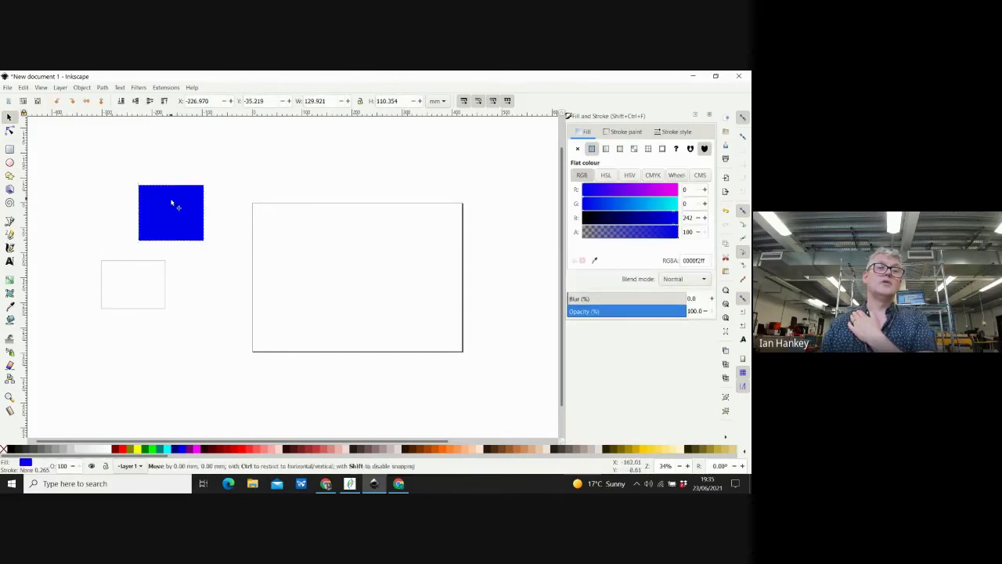
mouse_move(175, 204)
left_mouse_down()
mouse_move(168, 257)
mouse_move(194, 220)
mouse_move(193, 196)
left_mouse_up()
left_click(178, 326)
- Draw a new rectangle, about 98 × 107 mm, at the canvas's far left
left_click(202, 321)
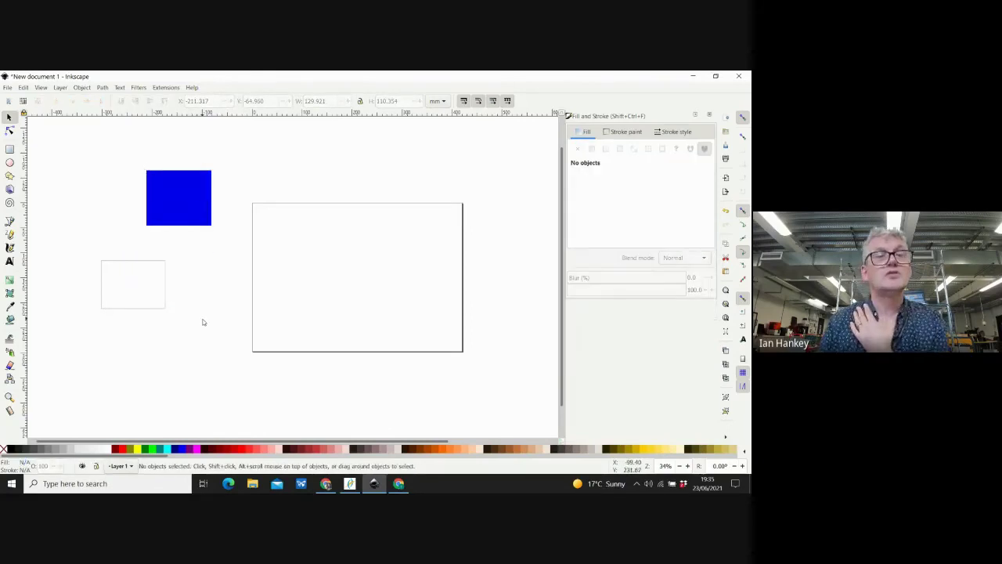
key("r")
left_click_drag(58, 175, 109, 229)
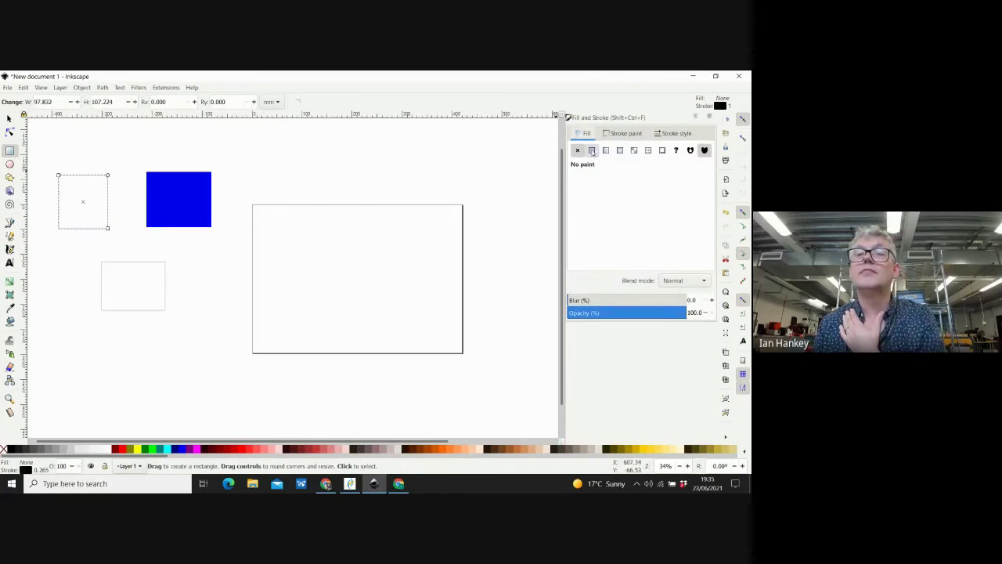
- Give the new rectangle a flat white fill and move it onto the blue square's top-left corner
left_click(591, 151)
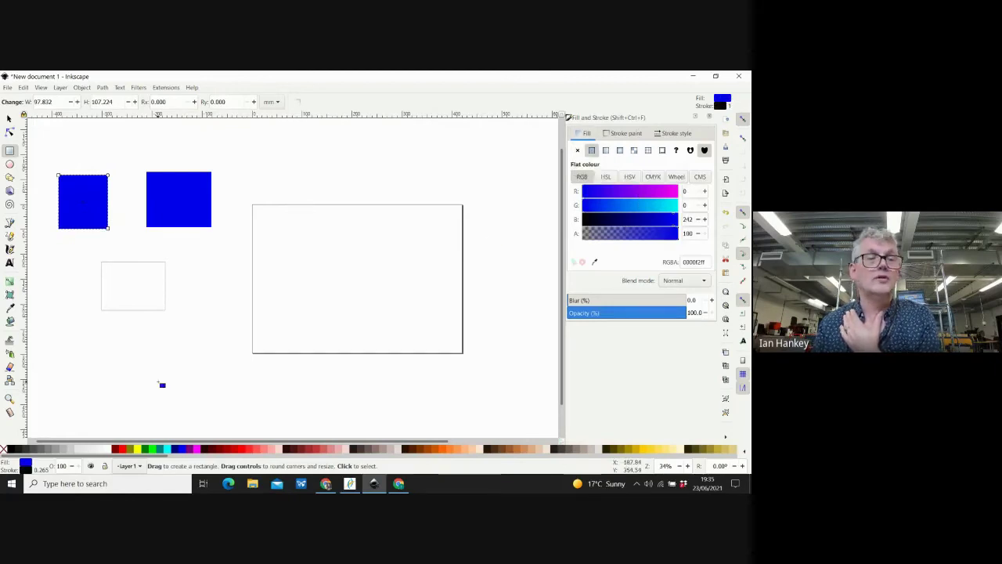
left_click(107, 450)
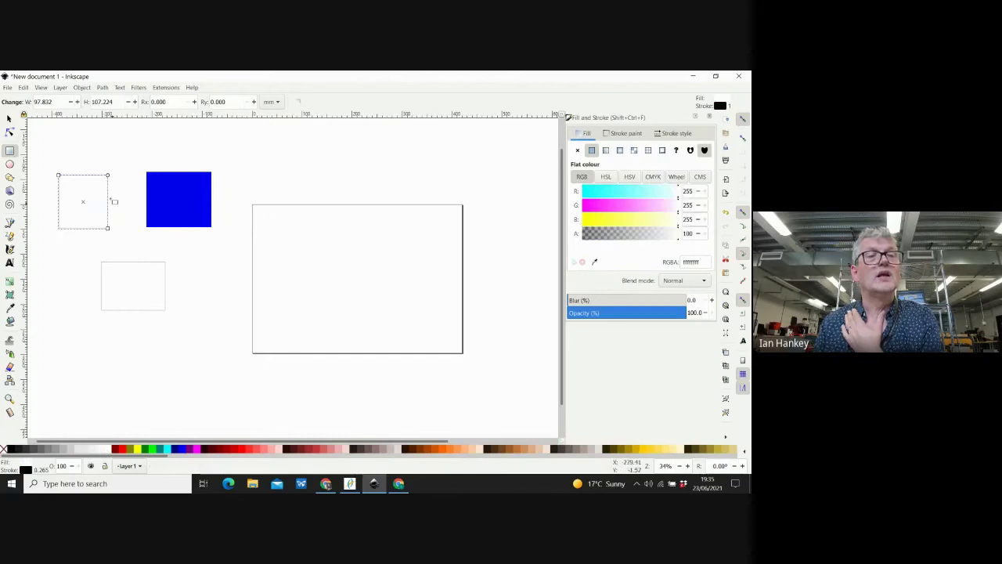
key("Escape")
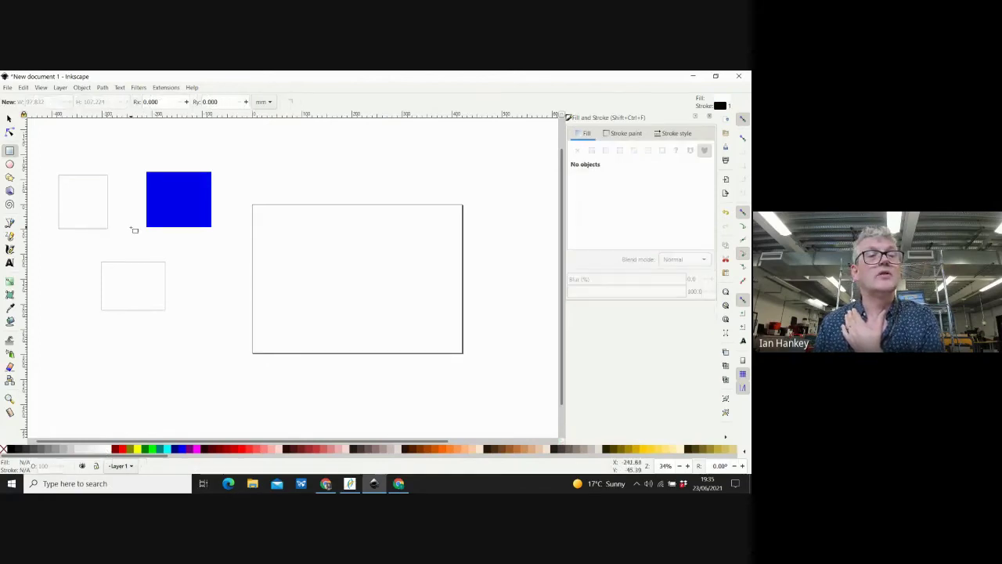
left_click(75, 199)
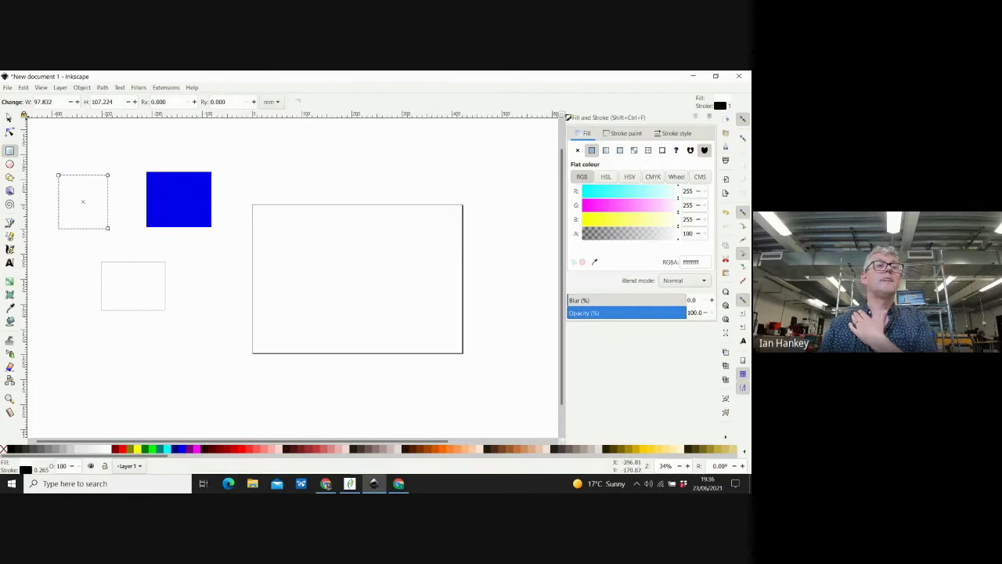
left_click(9, 118)
left_click_drag(108, 194, 171, 169)
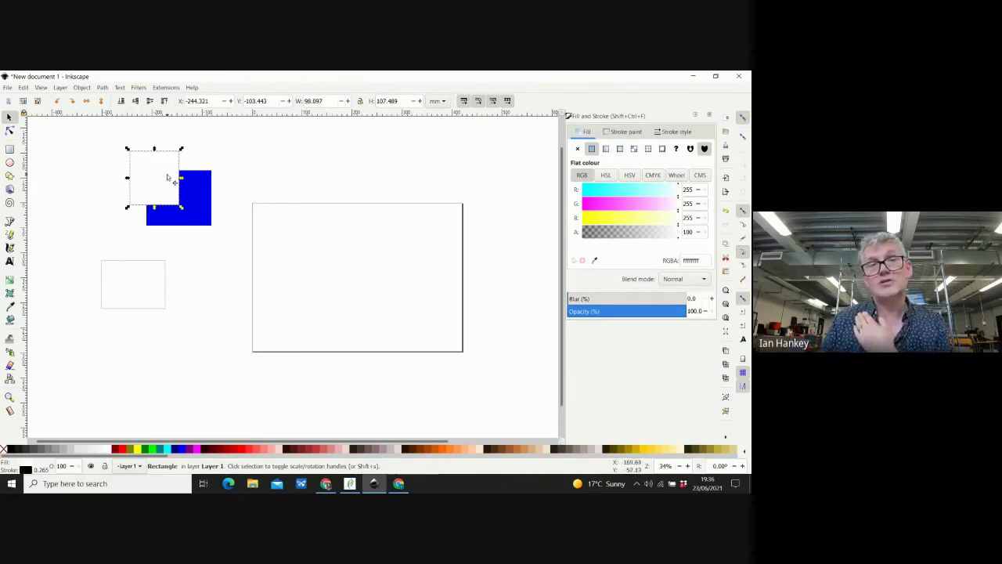
left_click(212, 296)
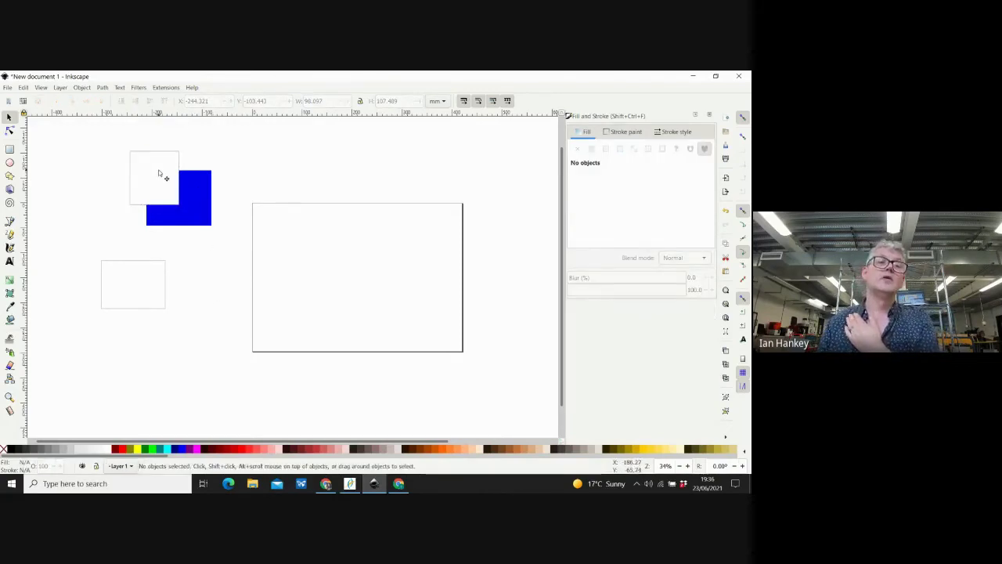
- Move the outlined rectangle up above the page's left edge, then select the three small shapes
left_click(144, 286)
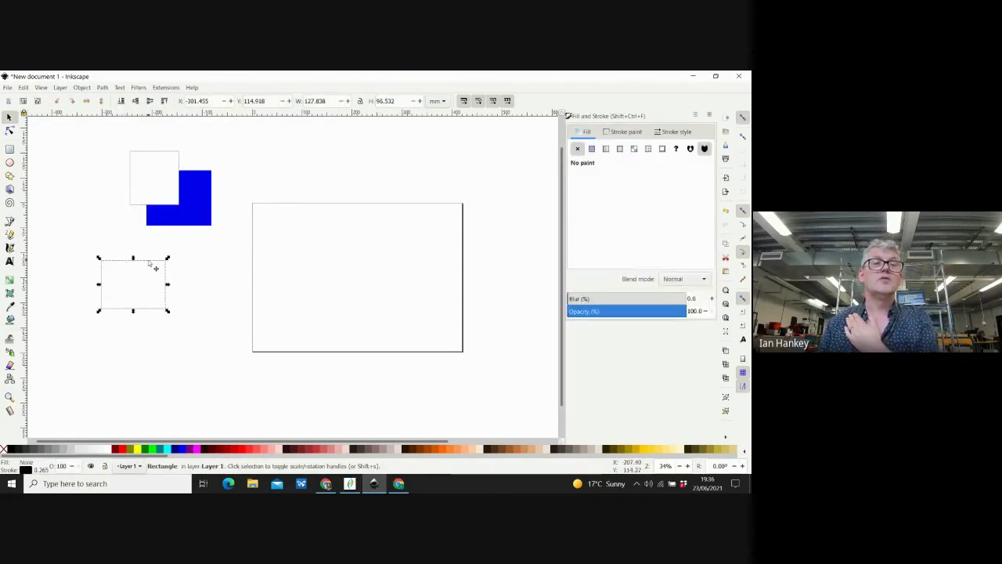
left_click_drag(152, 262, 282, 135)
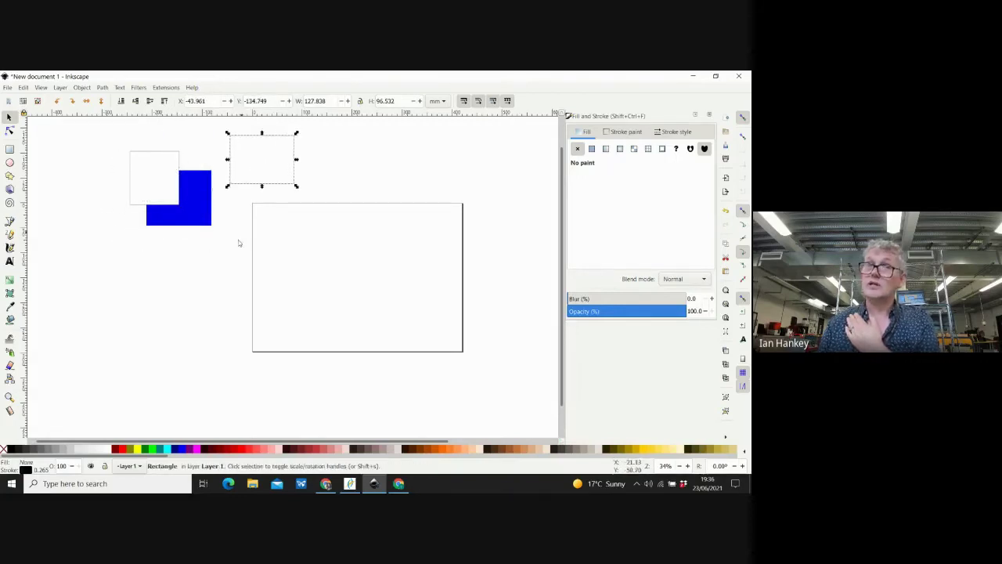
left_click(211, 276)
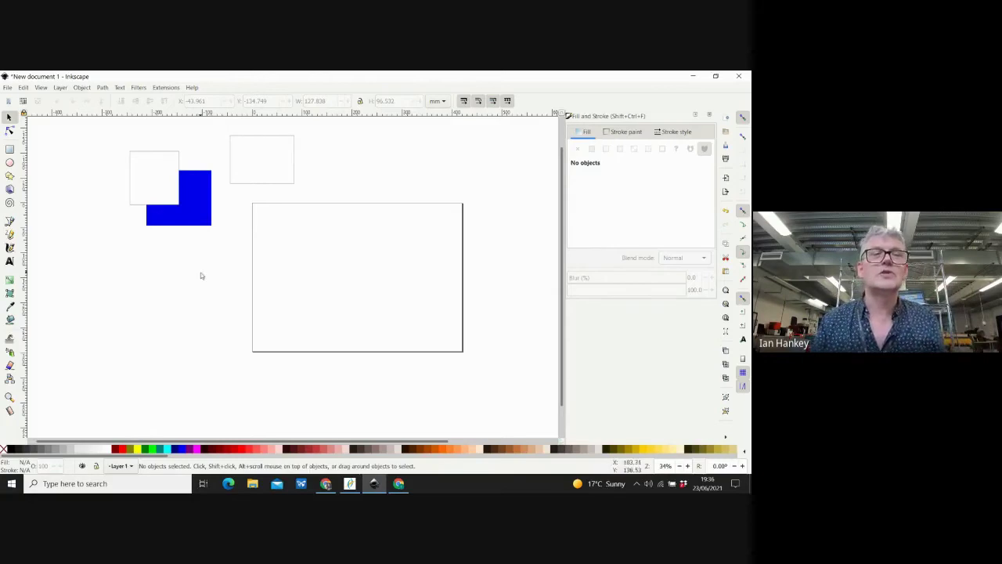
left_click_drag(96, 131, 325, 253)
- Delete the selected shapes and draw a new blue rectangle with no outline
key("Delete")
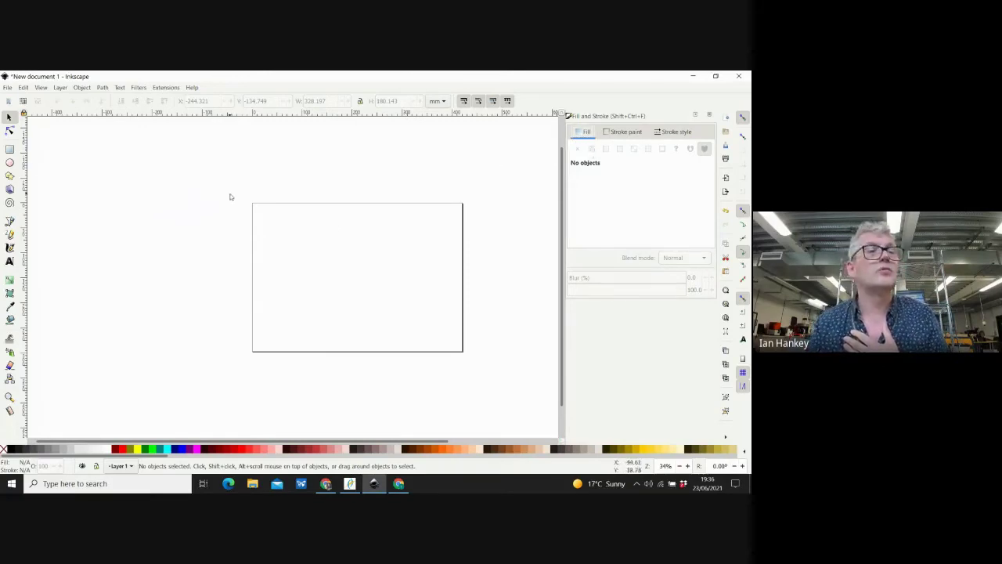
left_click(10, 149)
left_click_drag(126, 178, 180, 218)
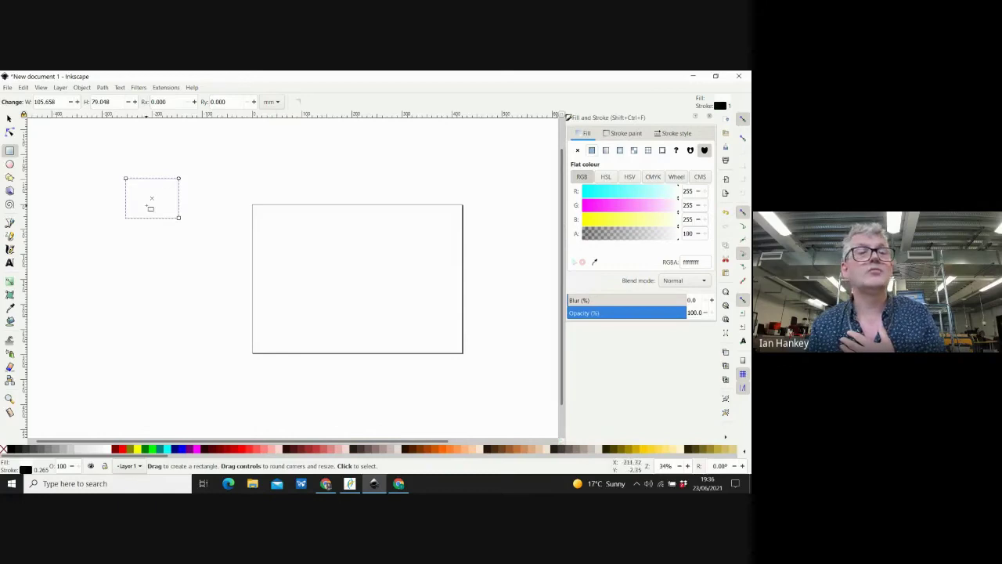
left_click(588, 194)
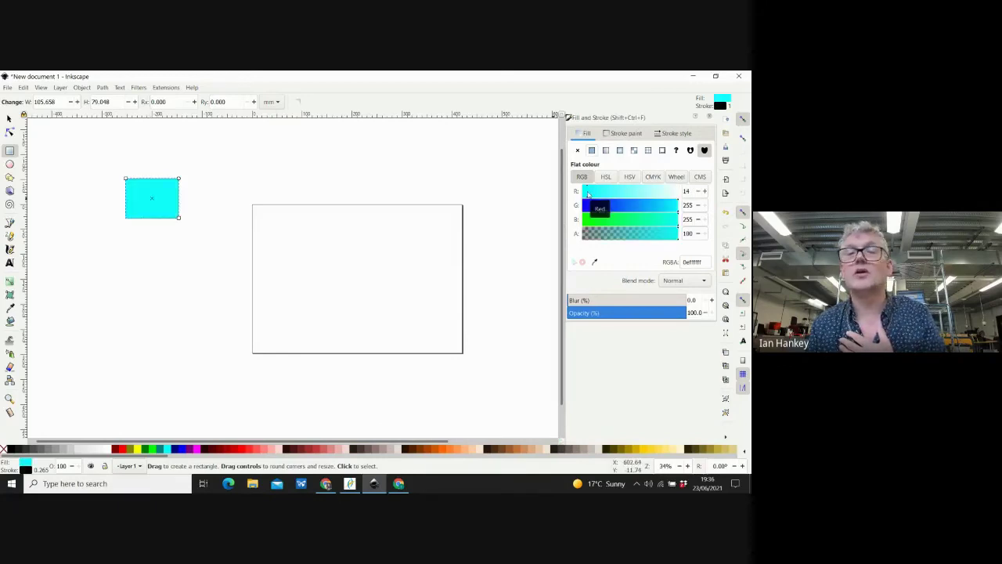
left_click(591, 209)
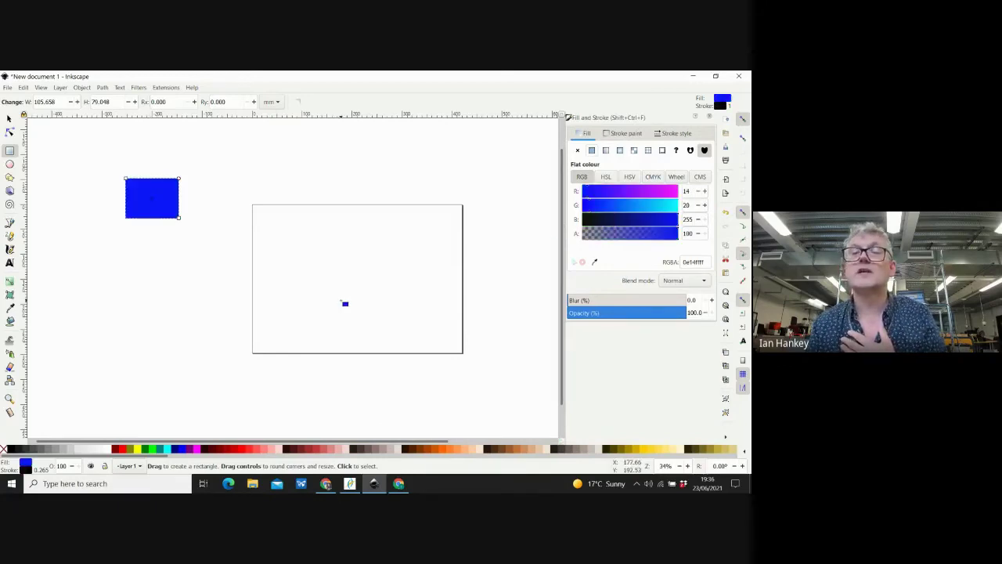
left_click(626, 134)
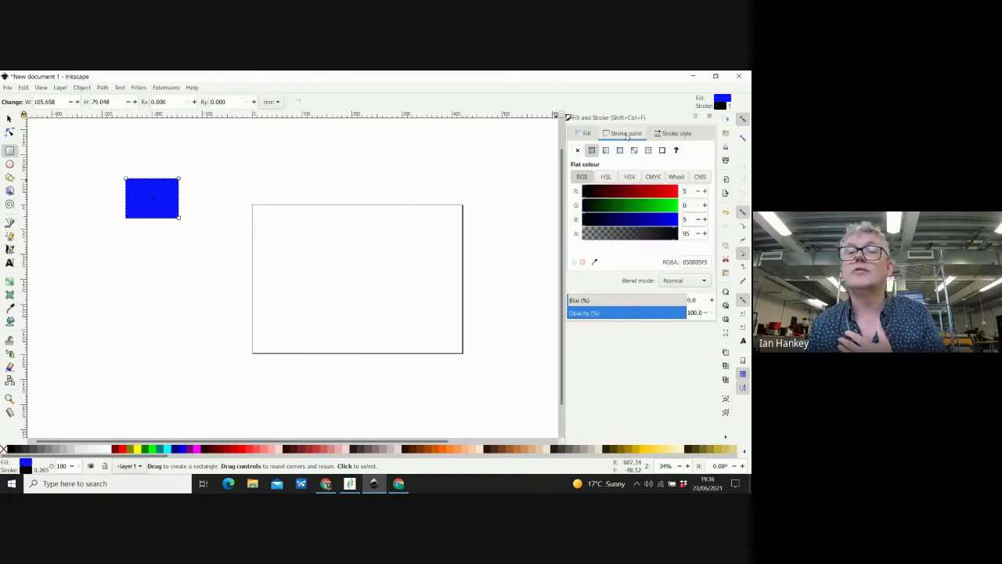
left_click(578, 150)
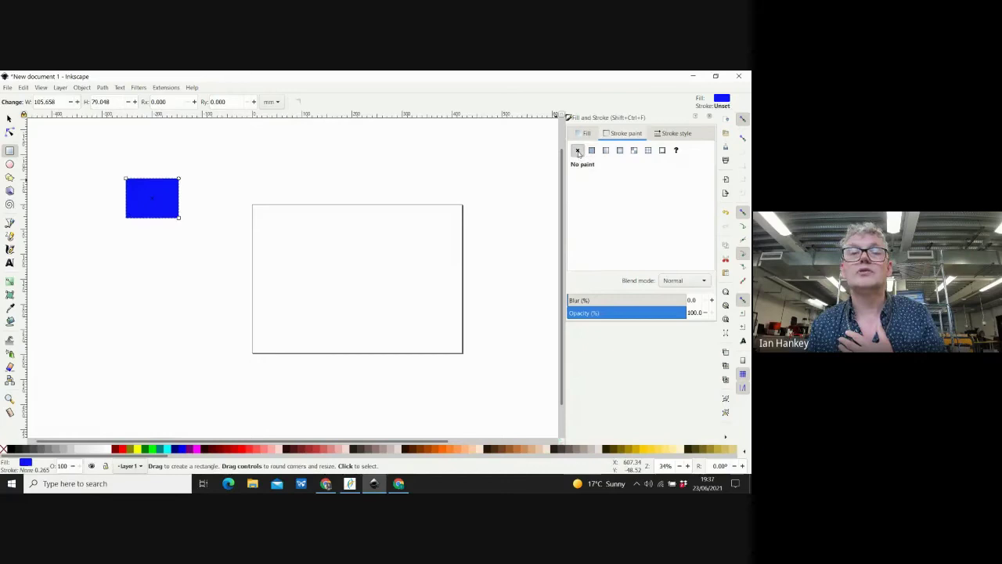
- Draw a smaller blue square below it and a tall blue ellipse to its left
left_click(150, 290)
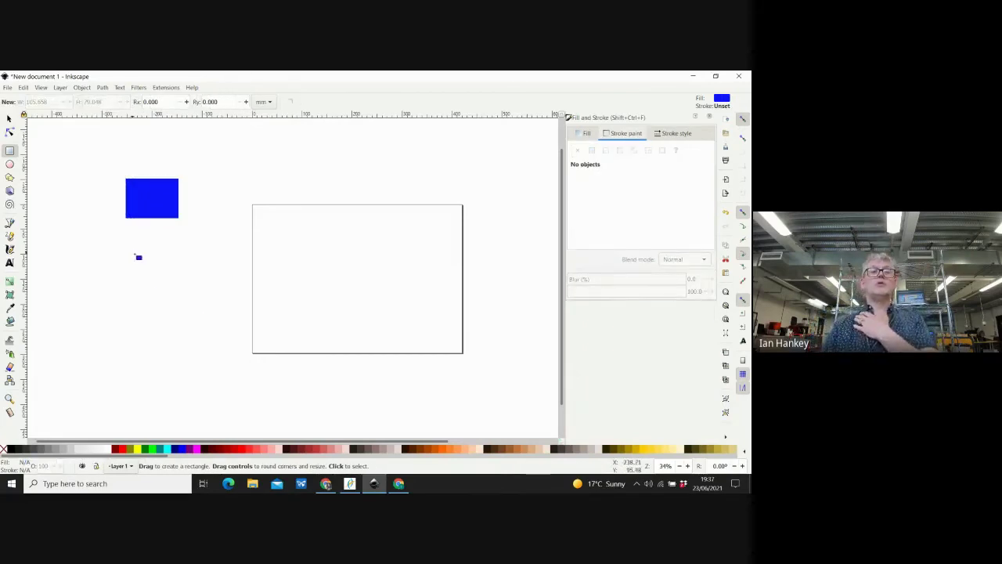
left_click_drag(131, 252, 164, 283)
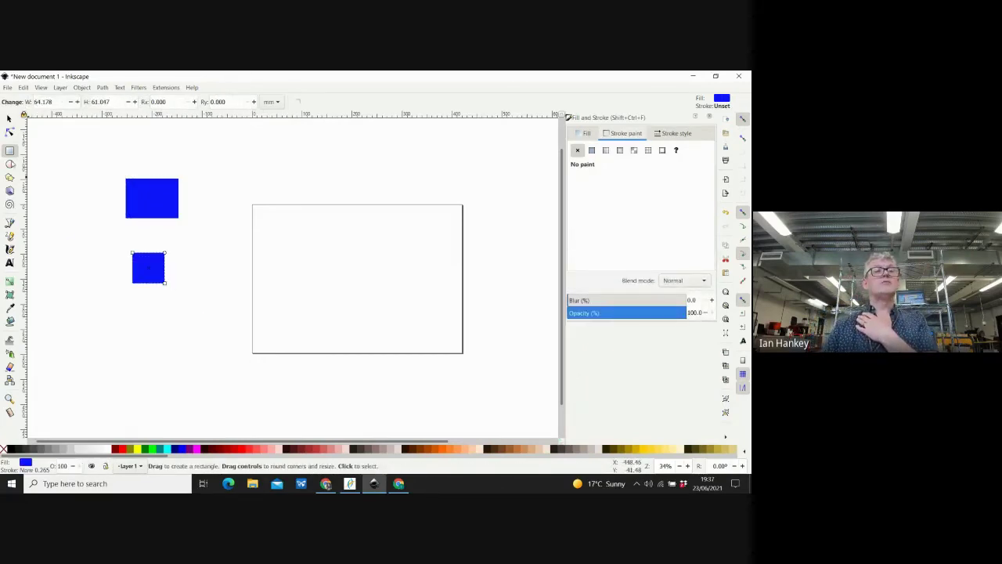
left_click(10, 163)
left_click_drag(76, 249, 107, 311)
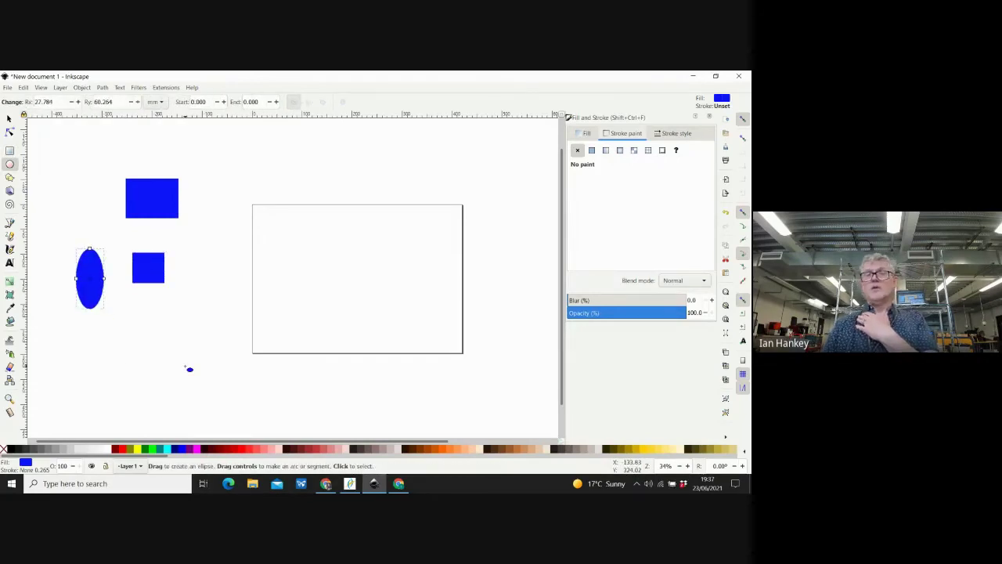
- Select all three shapes and give them no fill with a dark flat-colour outline
key("Escape")
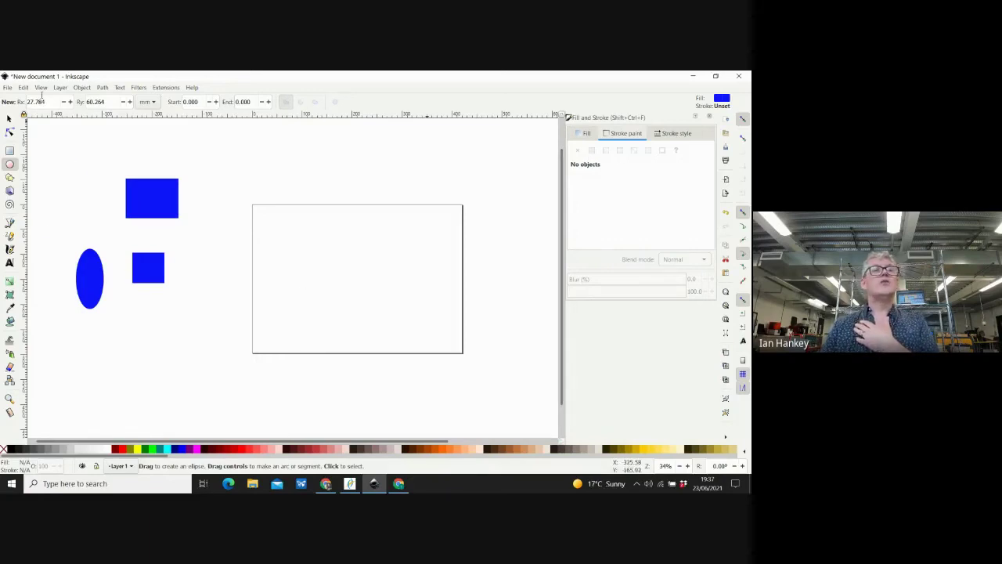
key("s")
left_click_drag(40, 147, 219, 347)
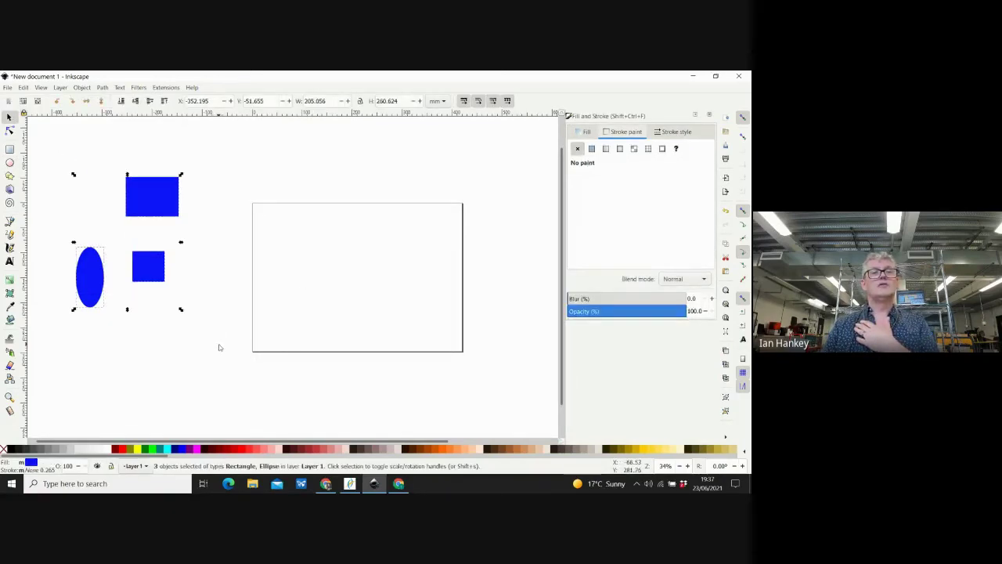
left_click(584, 131)
left_click(578, 149)
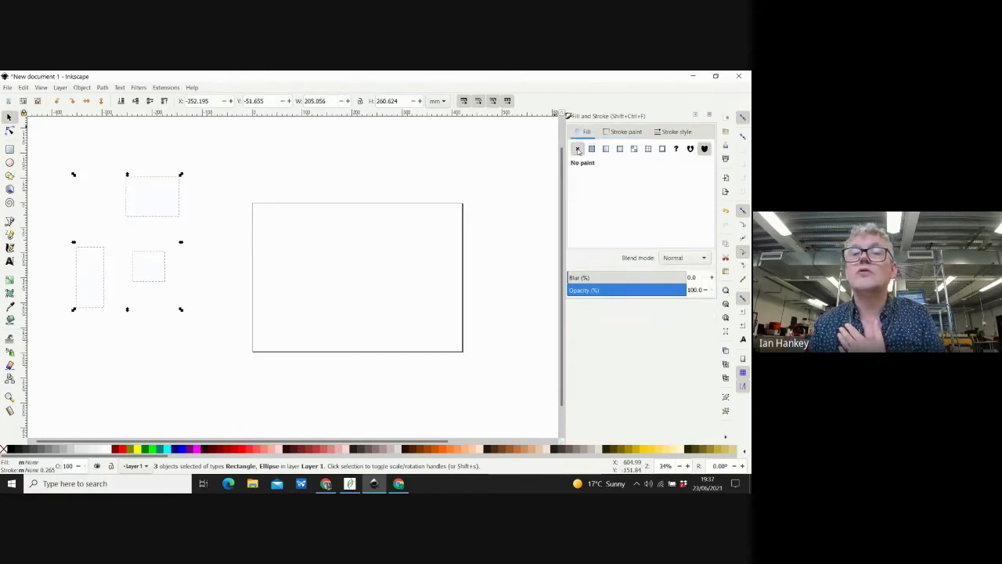
left_click(624, 133)
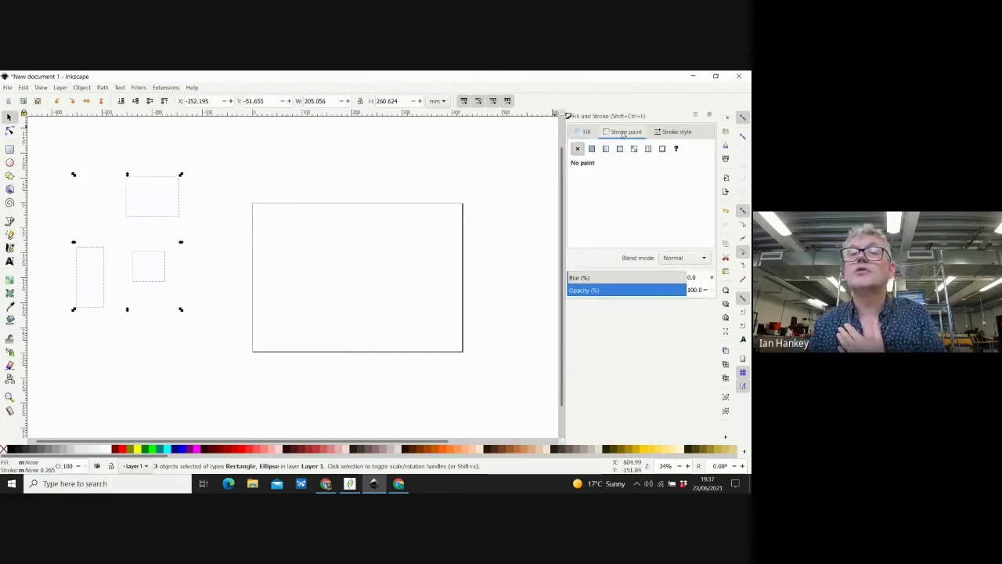
left_click(592, 149)
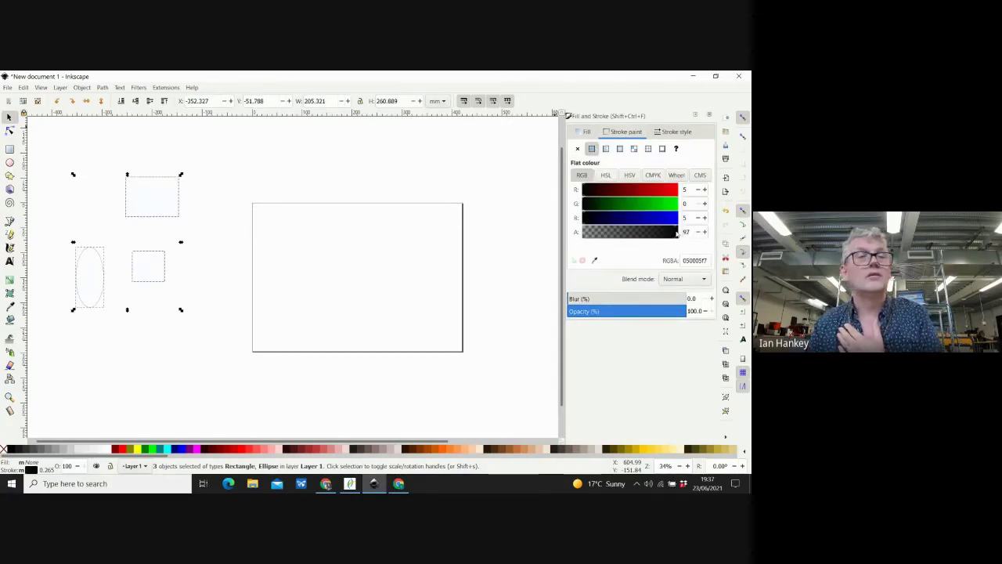
- Move the ellipse and the small square up so they overlap the top rectangle
left_click(296, 172)
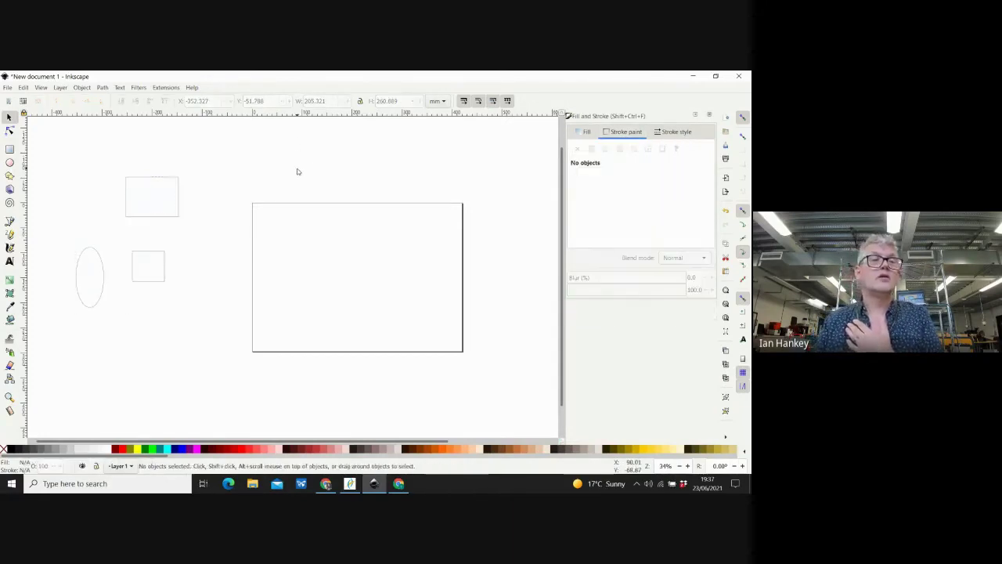
left_click(84, 258)
left_click_drag(101, 263, 139, 200)
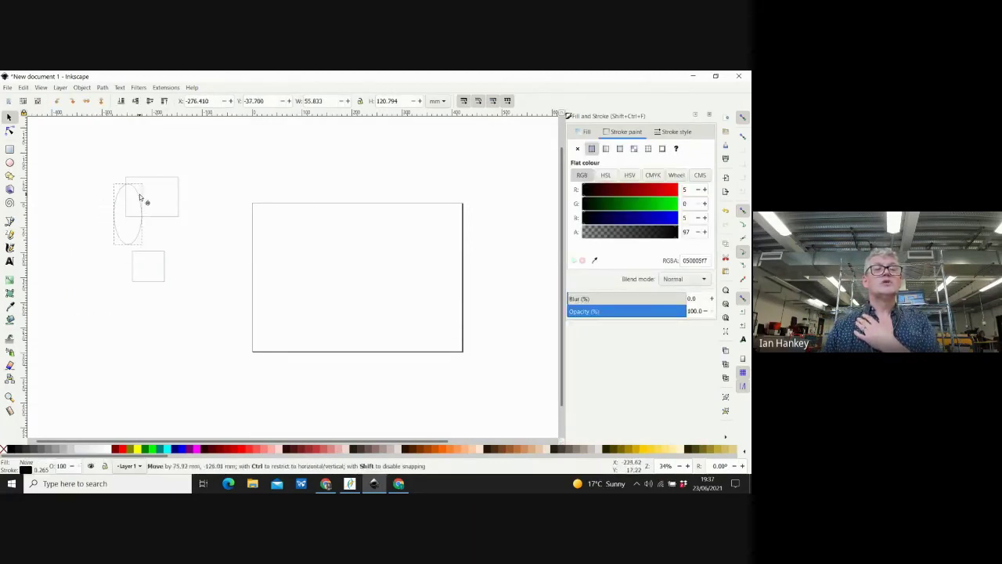
left_click(163, 272)
left_click_drag(156, 252, 177, 203)
left_click(159, 325)
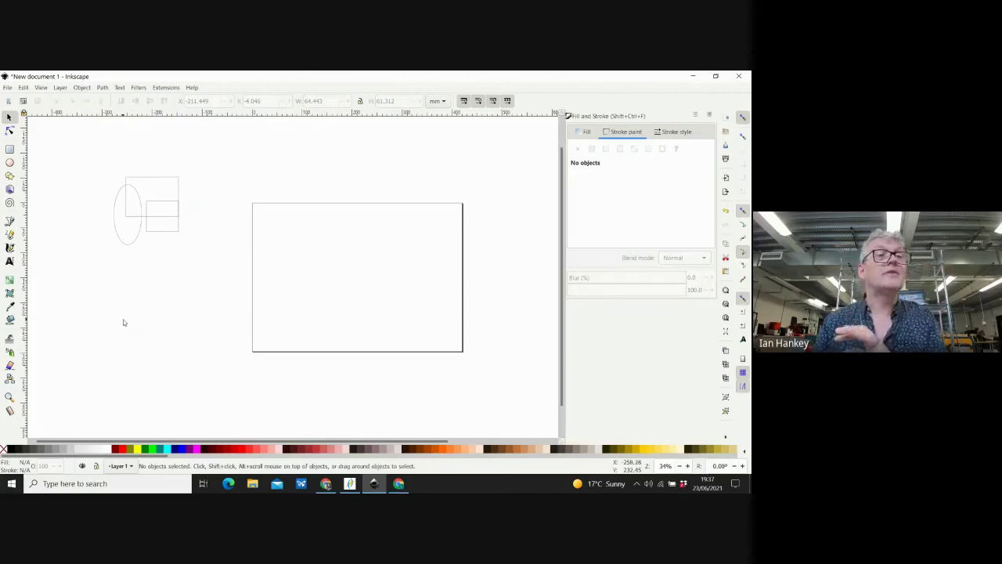
- Draw a square and a tall narrow rectangle below the overlapping cluster
left_click(10, 149)
left_click_drag(91, 281, 144, 329)
left_click(165, 375)
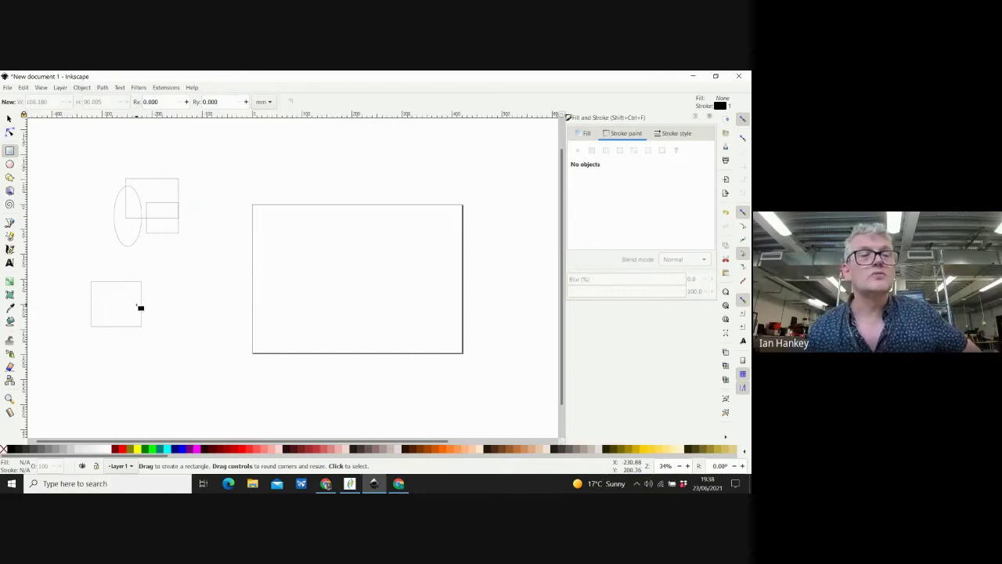
left_click_drag(168, 276, 201, 326)
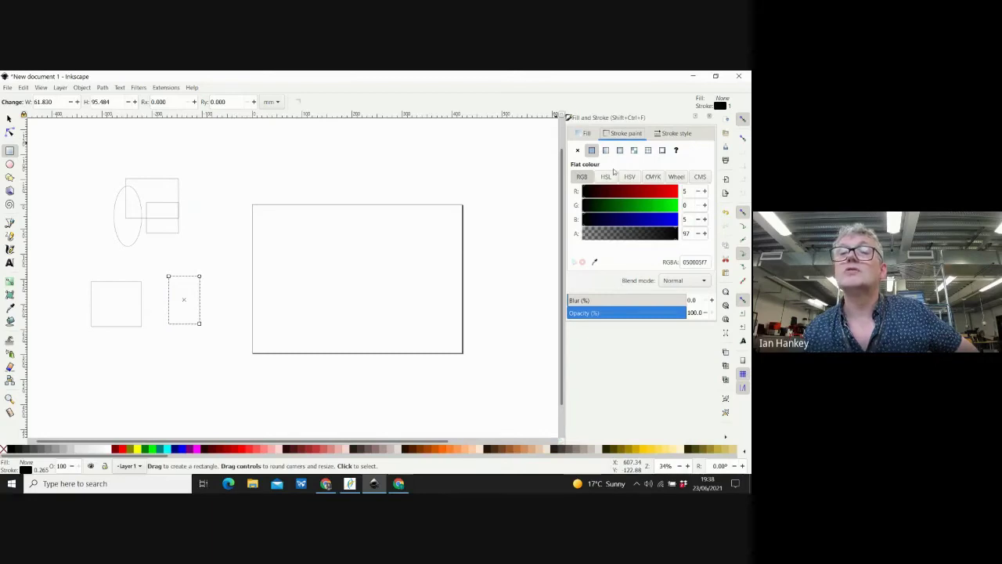
- Show the Stroke style settings and select all five outlined practice shapes
left_click(673, 134)
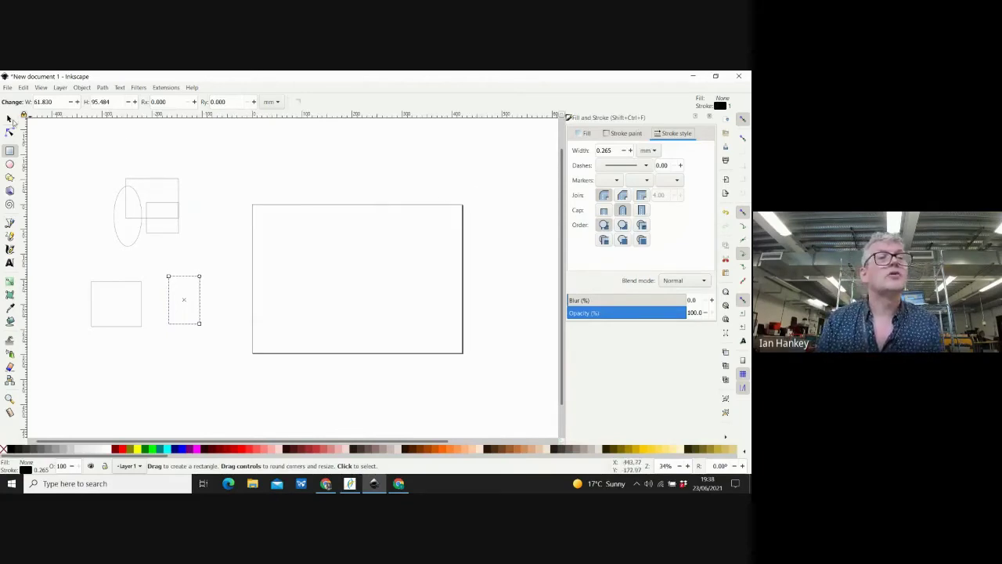
key("s")
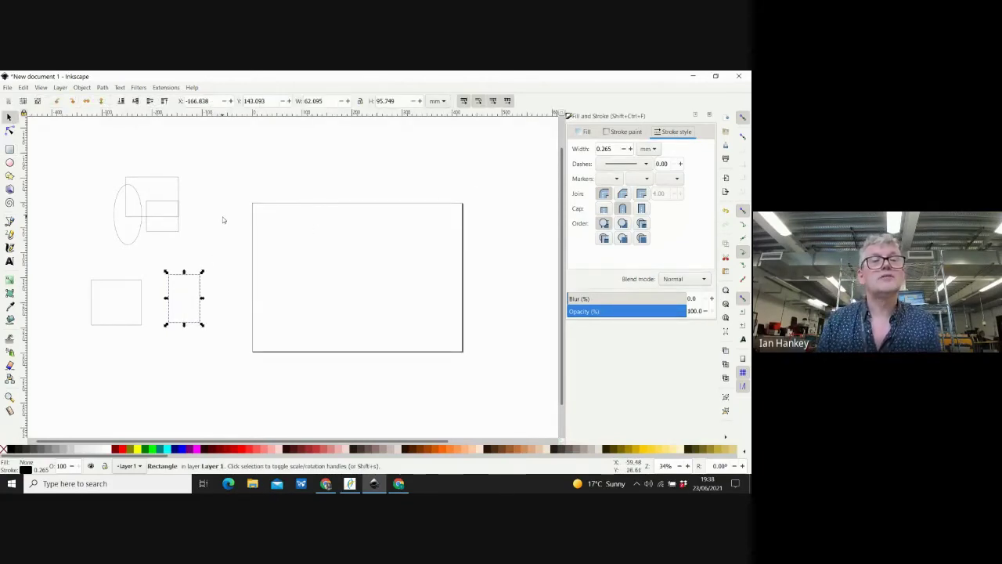
left_click(222, 218)
left_click_drag(55, 149, 215, 354)
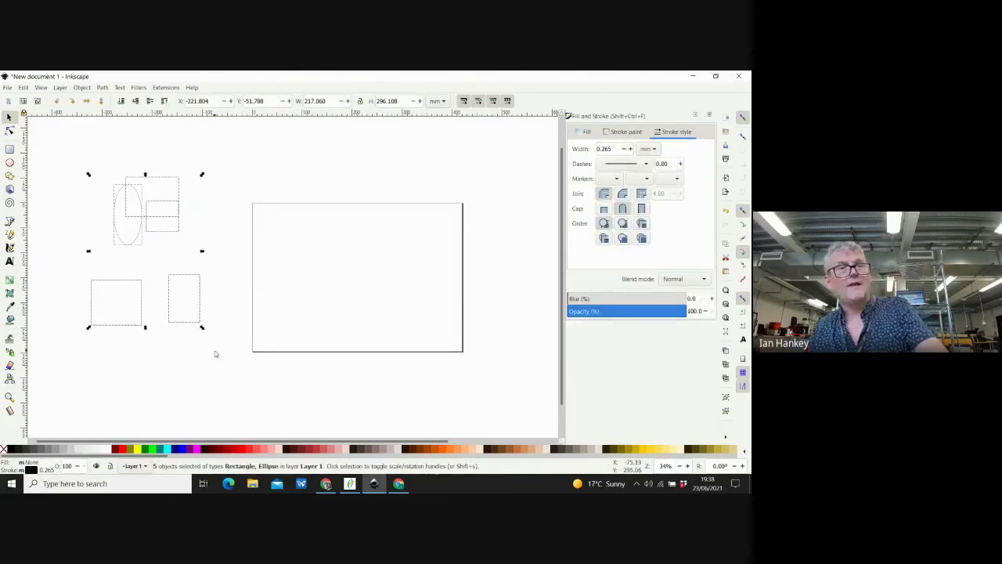
key("Delete")
scroll(482, 304, "up", 1)
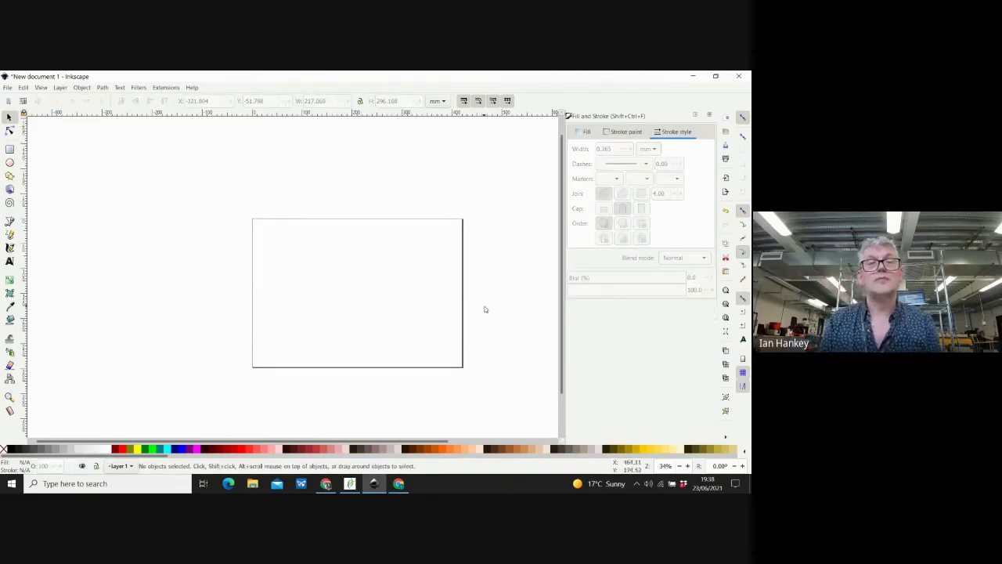
scroll(467, 306, "down", 1)
scroll(416, 285, "up", 1)
scroll(416, 285, "down", 1)
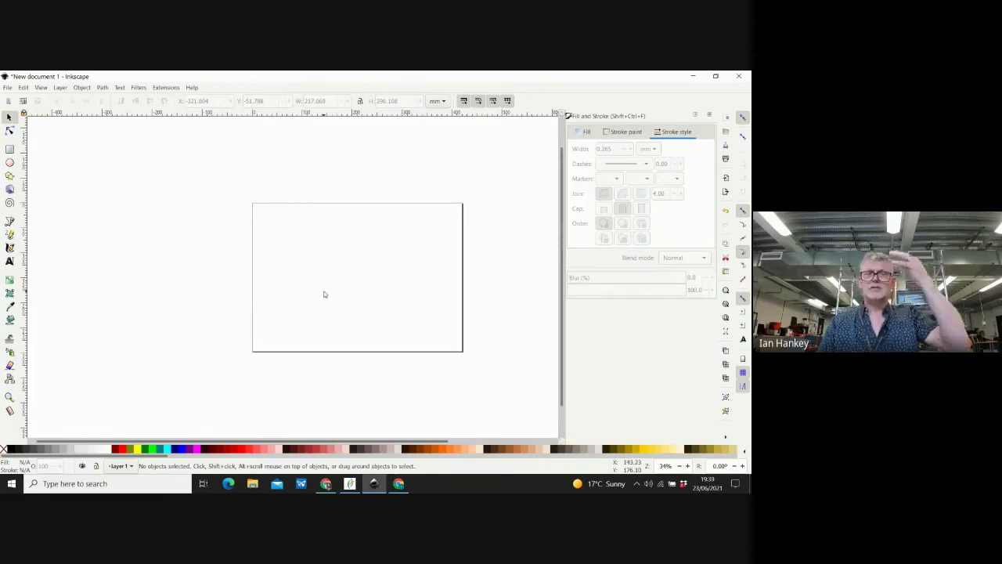
scroll(334, 313, "up", 3)
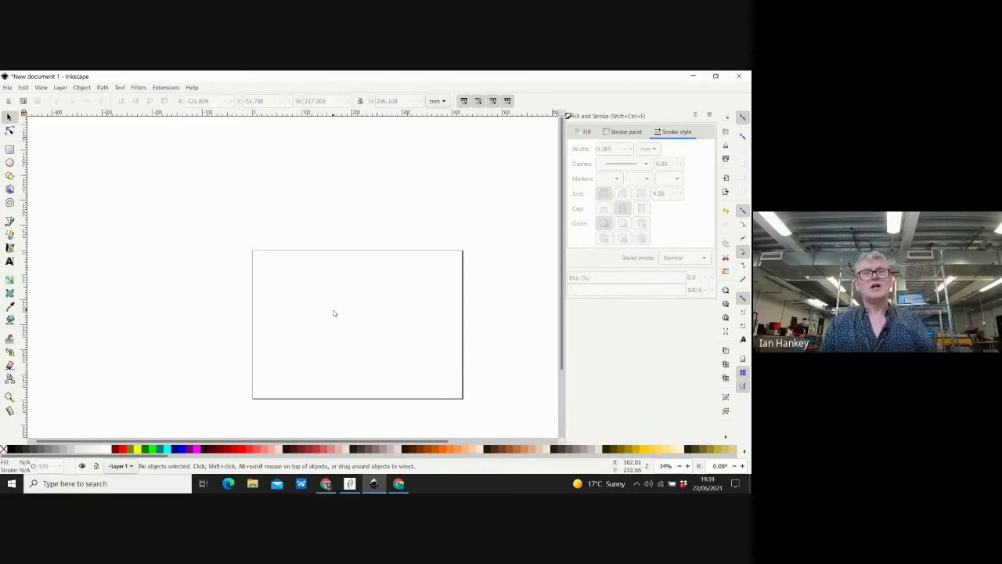
scroll(334, 313, "up", 1)
scroll(334, 313, "down", 5)
scroll(333, 313, "up", 6)
scroll(333, 313, "down", 5)
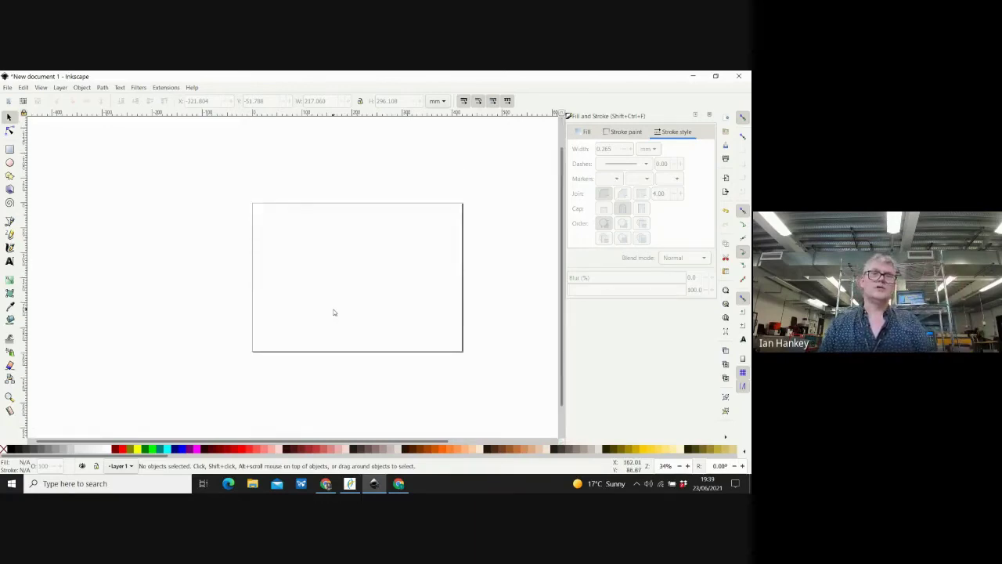
scroll(333, 314, "down", 2)
scroll(334, 313, "up", 4)
scroll(333, 314, "down", 4)
scroll(334, 314, "up", 3)
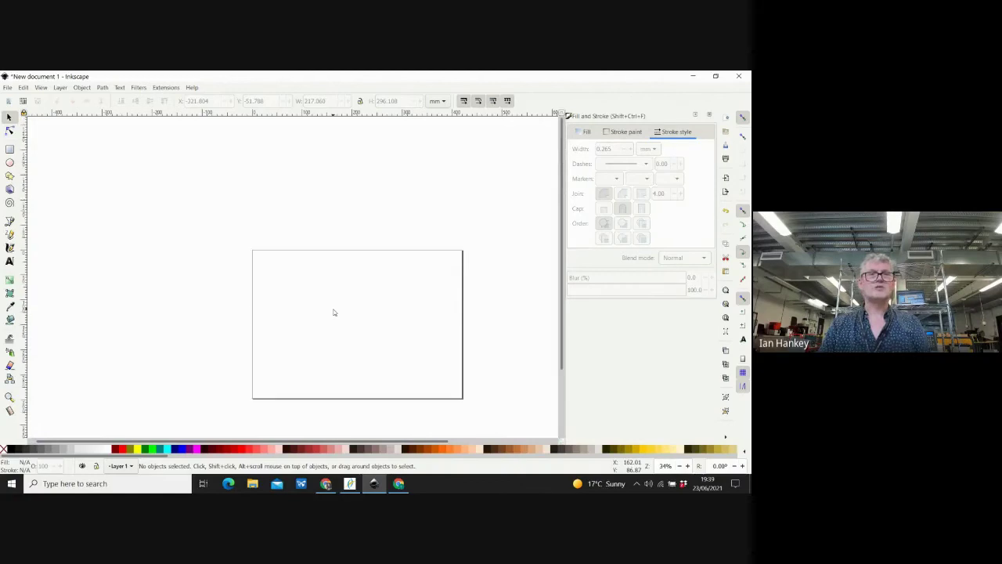
scroll(334, 312, "down", 6)
scroll(334, 313, "up", 3)
scroll(334, 312, "down", 1)
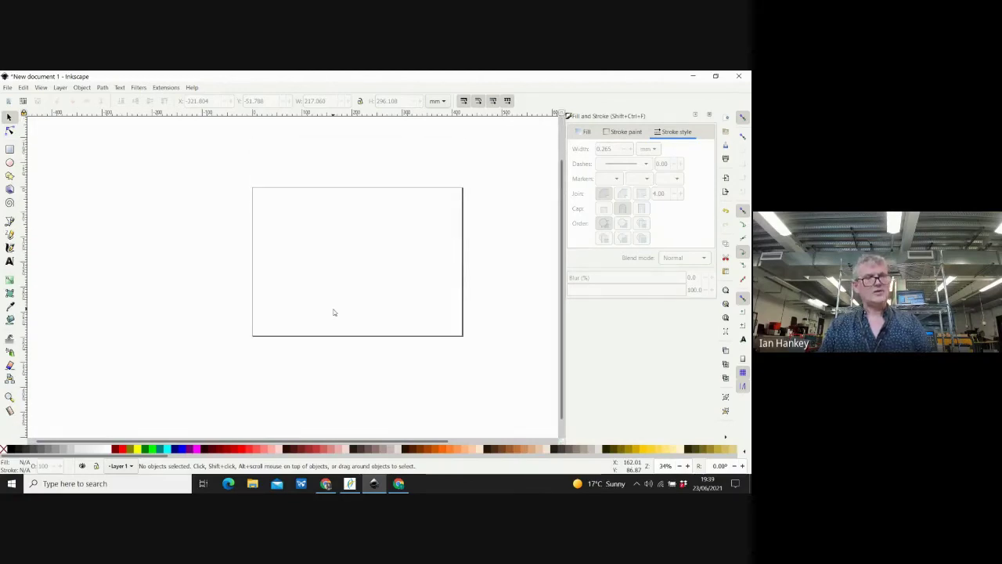
scroll(333, 312, "up", 3, "ctrl")
scroll(333, 312, "down", 3, "ctrl")
scroll(334, 313, "down", 1, "ctrl")
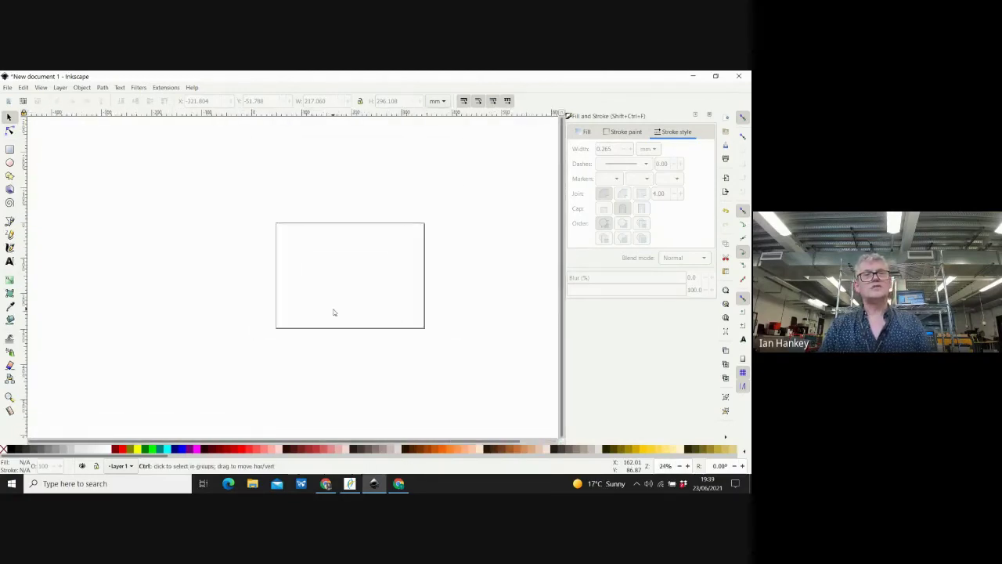
scroll(385, 243, "up", 2, "ctrl")
scroll(385, 243, "down", 2, "ctrl")
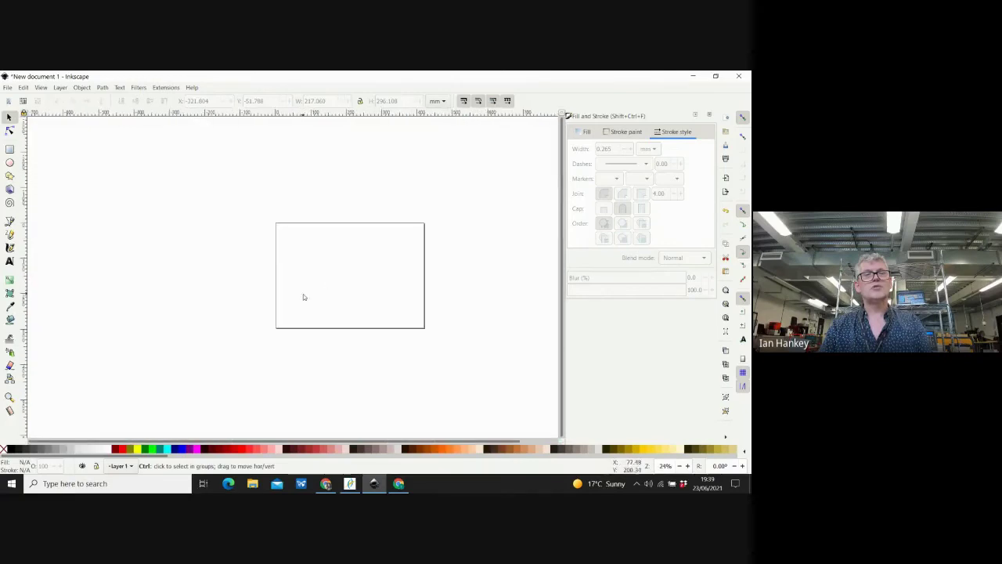
scroll(242, 314, "up", 2, "ctrl")
scroll(242, 313, "down", 3, "ctrl")
scroll(372, 272, "up", 3, "ctrl")
scroll(372, 272, "down", 2, "ctrl")
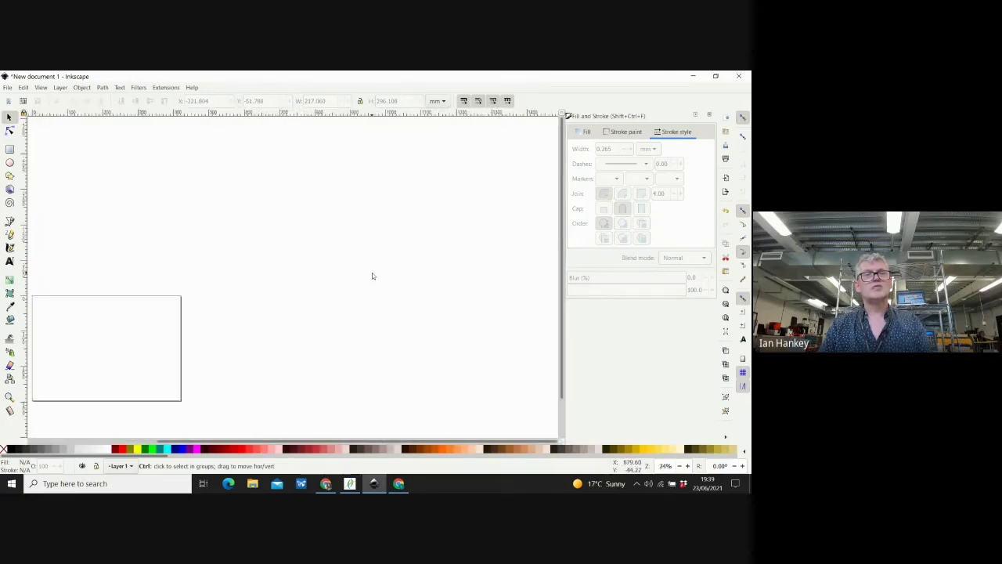
scroll(263, 311, "down", 3, "ctrl")
scroll(263, 311, "up", 3, "ctrl")
scroll(356, 282, "up", 2, "ctrl")
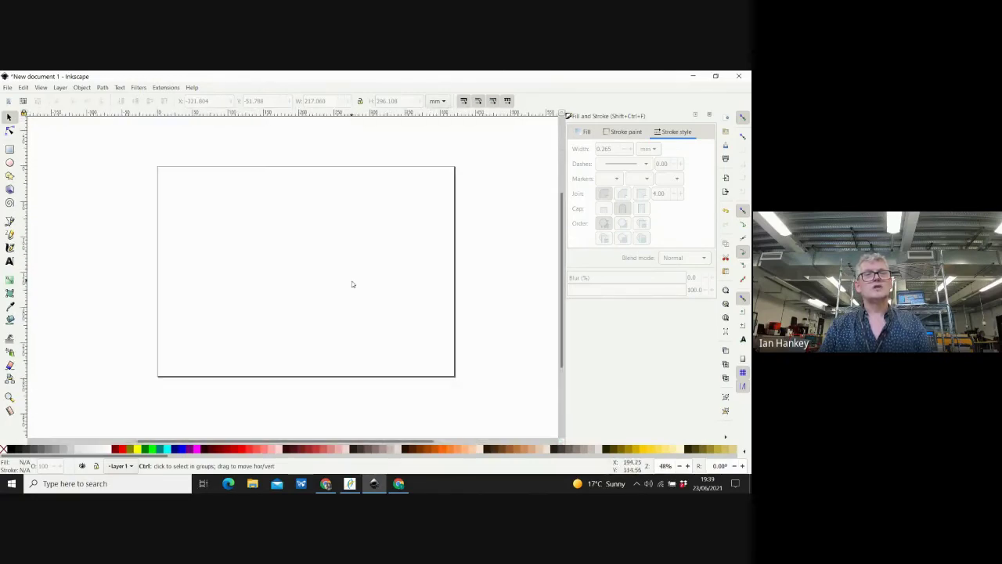
scroll(338, 306, "up", 1, "ctrl")
scroll(340, 306, "down", 1, "ctrl")
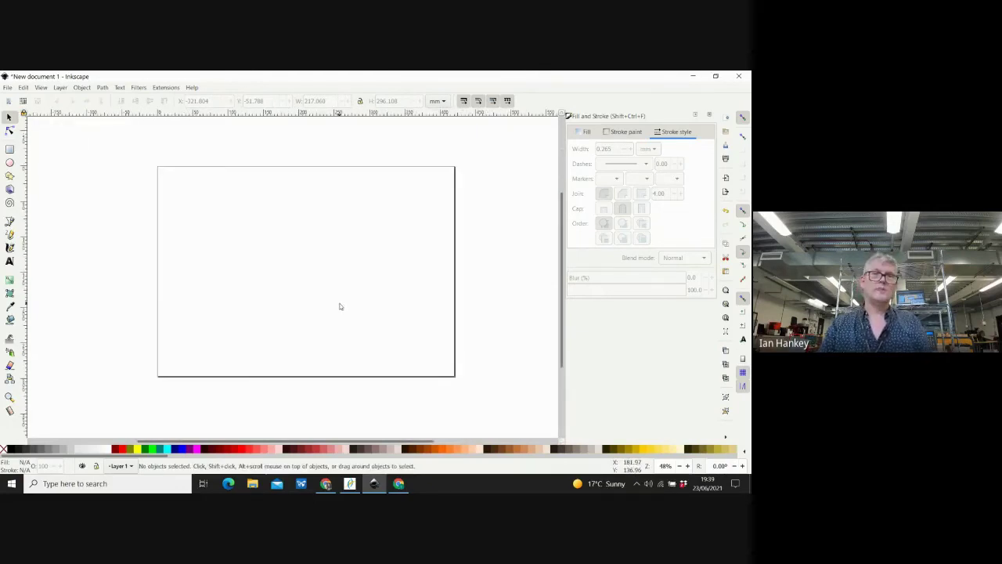
scroll(340, 306, "down", 1)
scroll(340, 307, "up", 2)
scroll(340, 306, "down", 4)
scroll(340, 305, "up", 2)
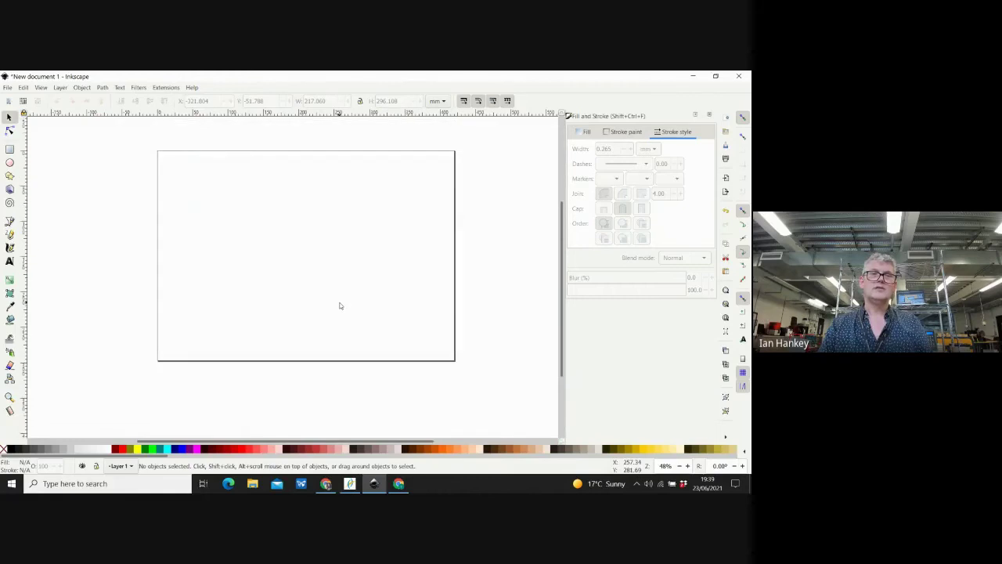
scroll(339, 306, "down", 2)
scroll(340, 306, "up", 3)
scroll(339, 307, "down", 2)
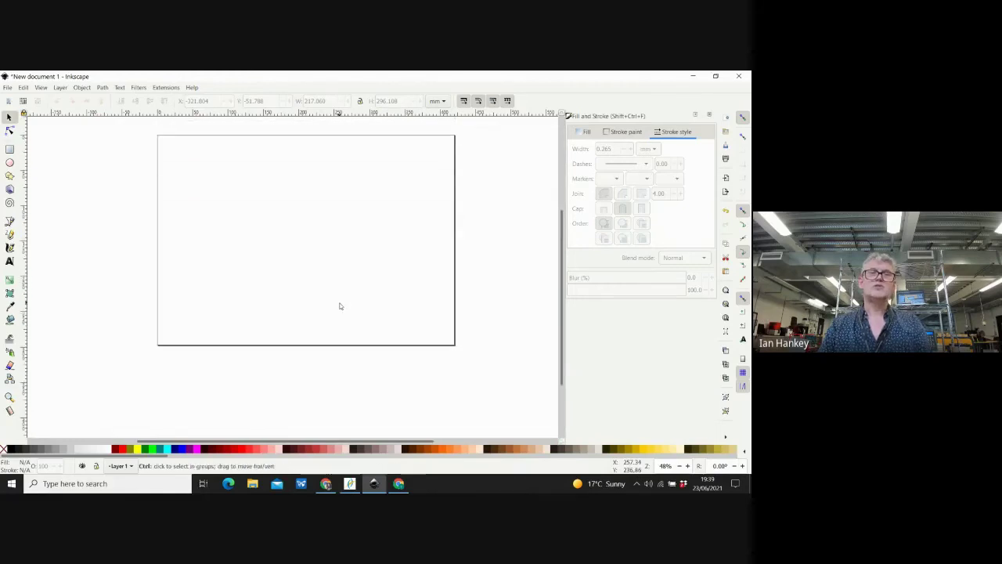
scroll(340, 306, "up", 1, "ctrl")
scroll(339, 306, "down", 2, "ctrl")
scroll(340, 306, "up", 2, "ctrl")
scroll(340, 306, "down", 1, "ctrl")
scroll(340, 306, "up", 1, "ctrl")
scroll(340, 306, "down", 1, "ctrl")
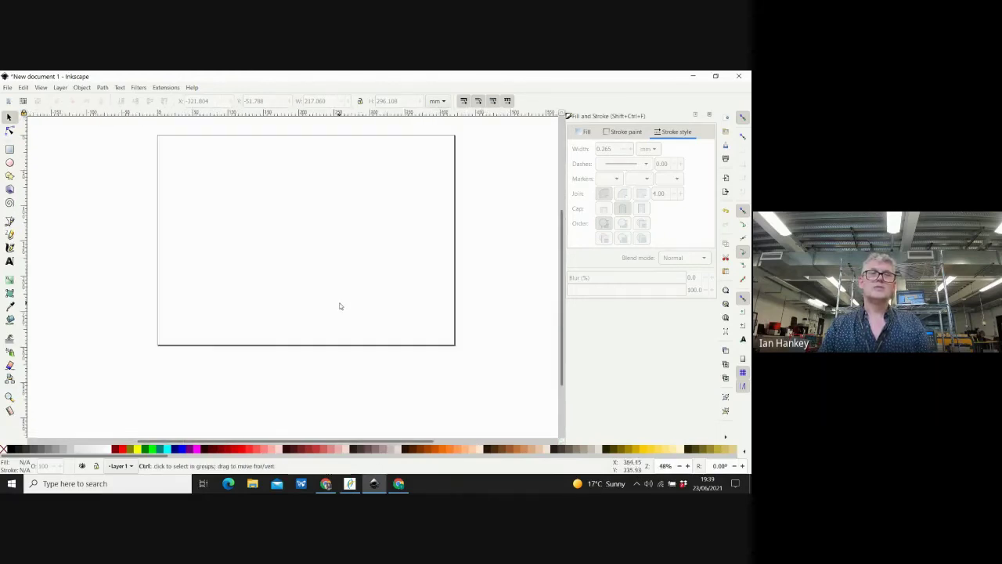
middle_click_drag(338, 256, 293, 306)
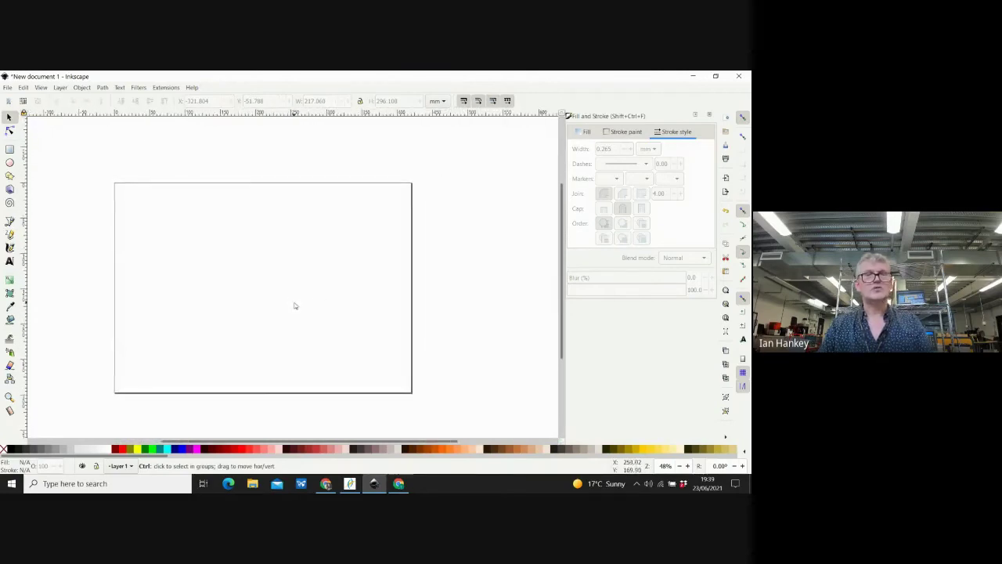
right_click(291, 300)
left_click(293, 282)
right_click(231, 263)
left_click(298, 259)
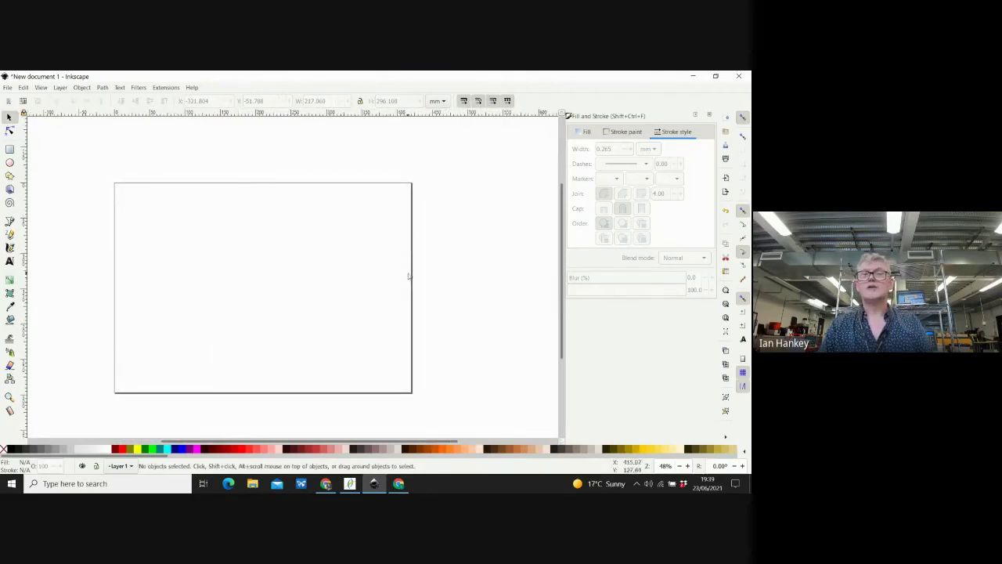
mouse_move(286, 285)
middle_mouse_down()
mouse_move(289, 273)
mouse_move(329, 258)
mouse_move(297, 272)
middle_mouse_up()
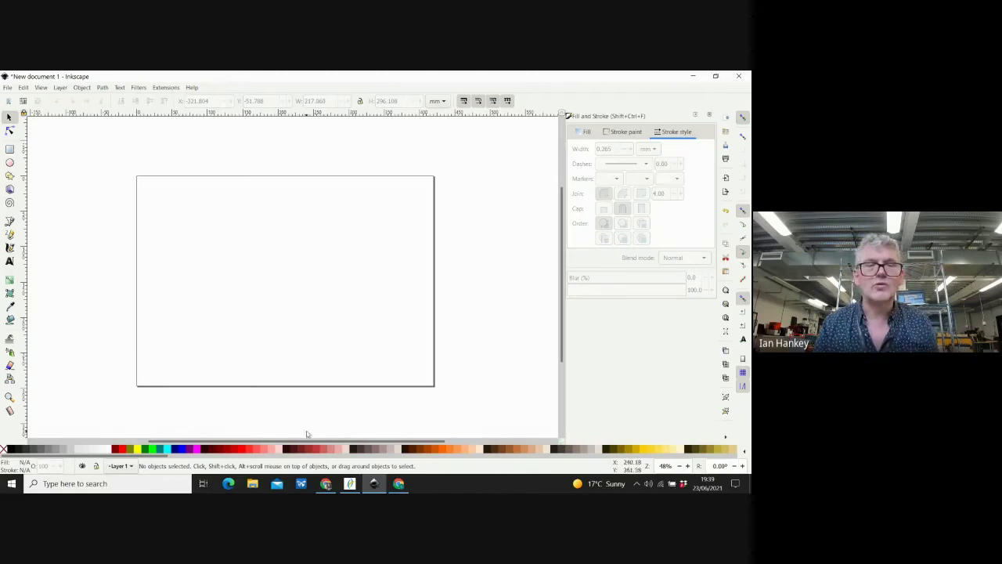
mouse_move(307, 443)
left_mouse_down()
mouse_move(232, 444)
mouse_move(367, 446)
mouse_move(240, 446)
mouse_move(316, 446)
mouse_move(298, 448)
left_mouse_up()
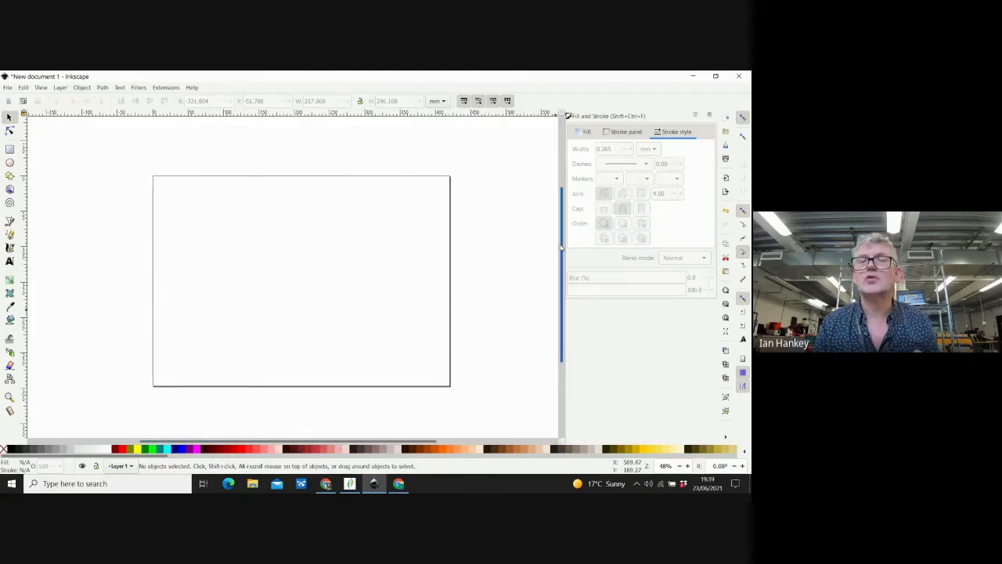
mouse_move(560, 251)
left_mouse_down()
mouse_move(560, 214)
mouse_move(559, 246)
left_mouse_up()
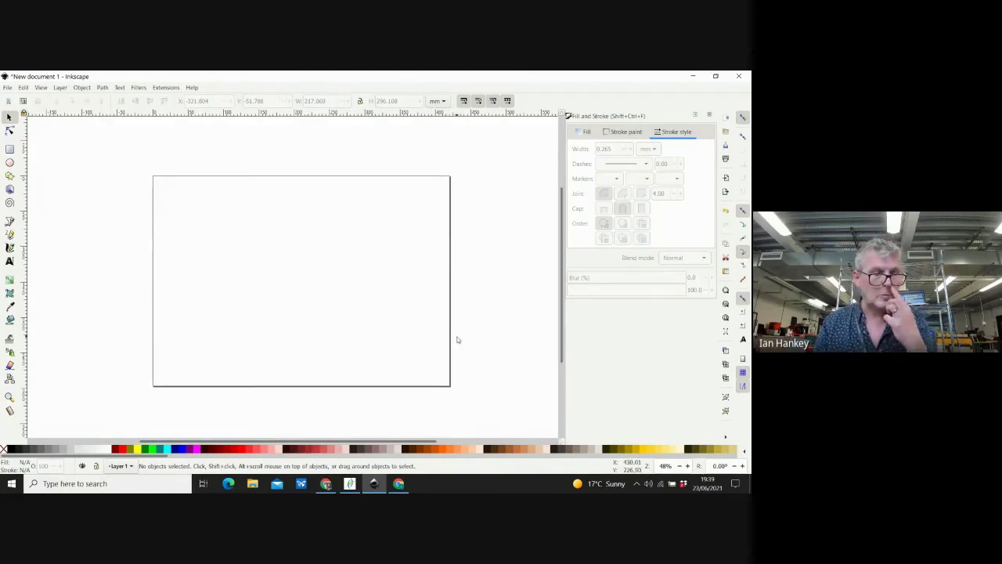
key("ctrl")
scroll(302, 262, "up", 1, "ctrl")
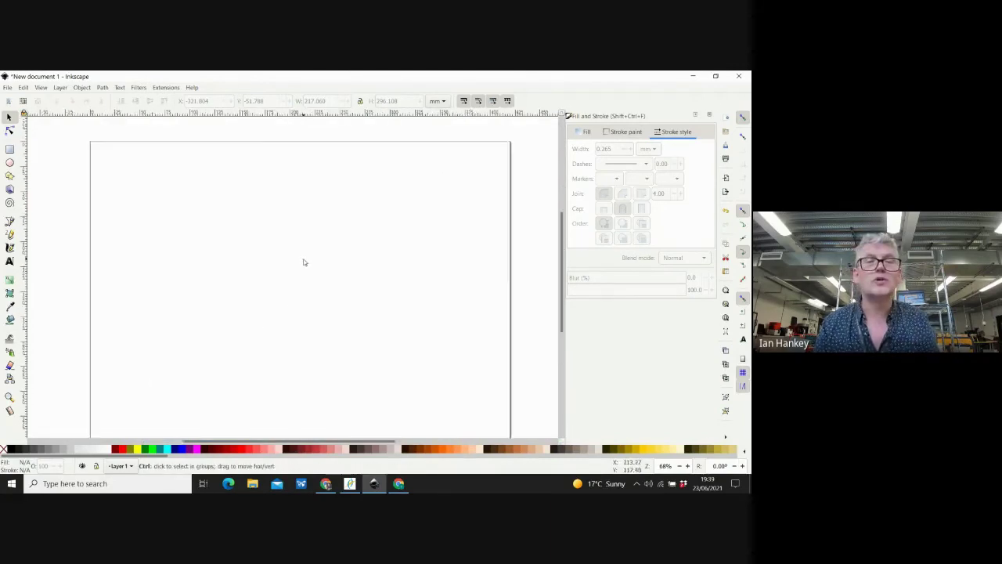
scroll(302, 261, "down", 6, "ctrl")
scroll(304, 263, "up", 4, "ctrl")
scroll(304, 262, "up", 2, "ctrl")
scroll(304, 262, "down", 2, "ctrl")
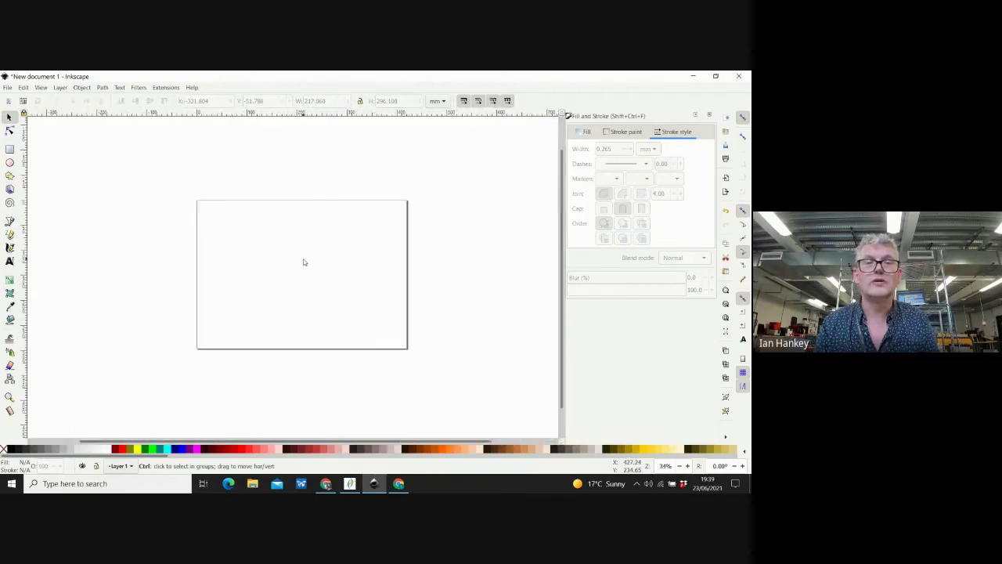
scroll(304, 262, "down", 2, "ctrl")
scroll(304, 263, "up", 4, "ctrl")
scroll(304, 262, "down", 3, "ctrl")
scroll(304, 263, "up", 2, "ctrl")
scroll(303, 263, "up", 1, "ctrl")
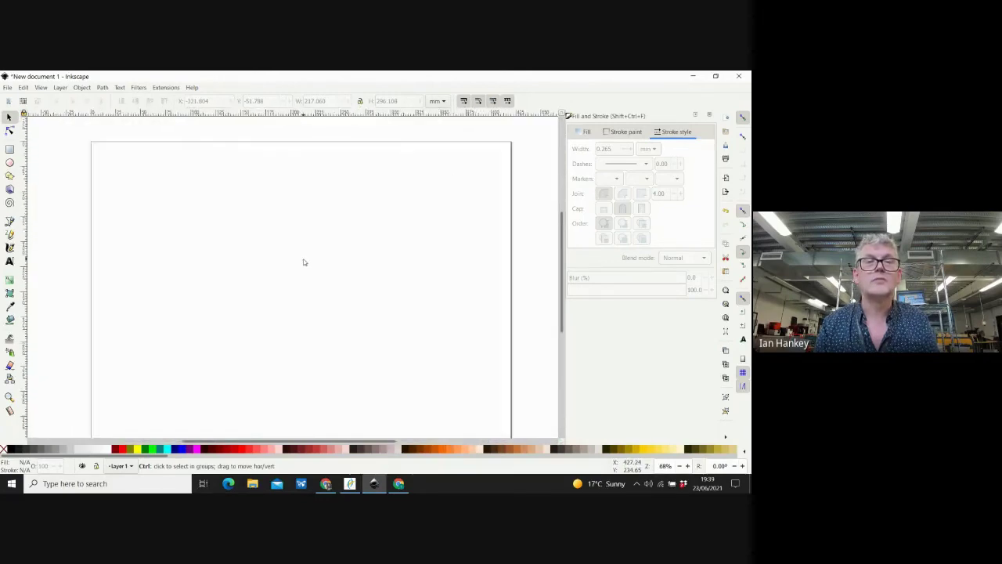
scroll(304, 262, "down", 1, "ctrl")
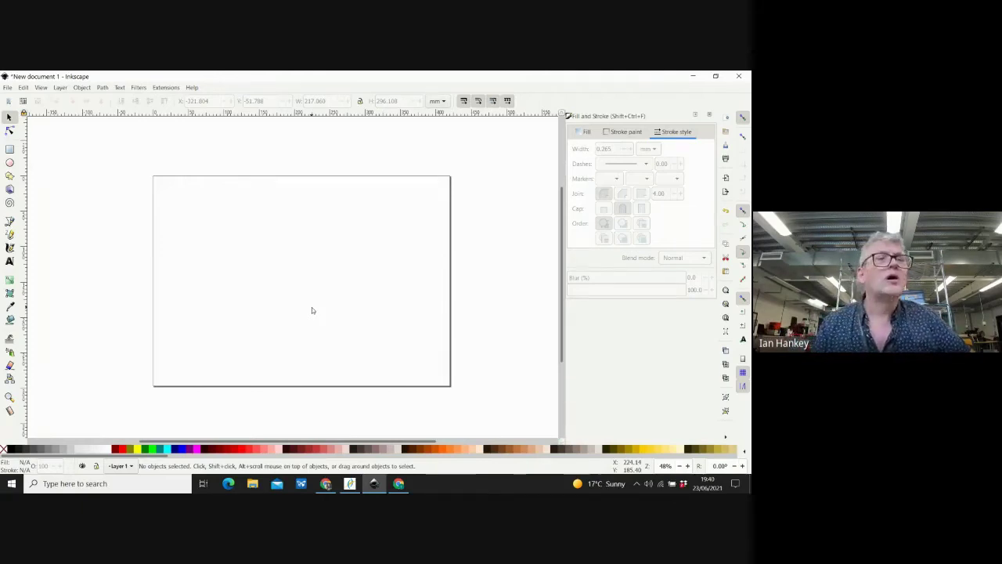
- Draw an unfilled outlined rectangle near the page's top-left and a circle to its right
left_click(9, 149)
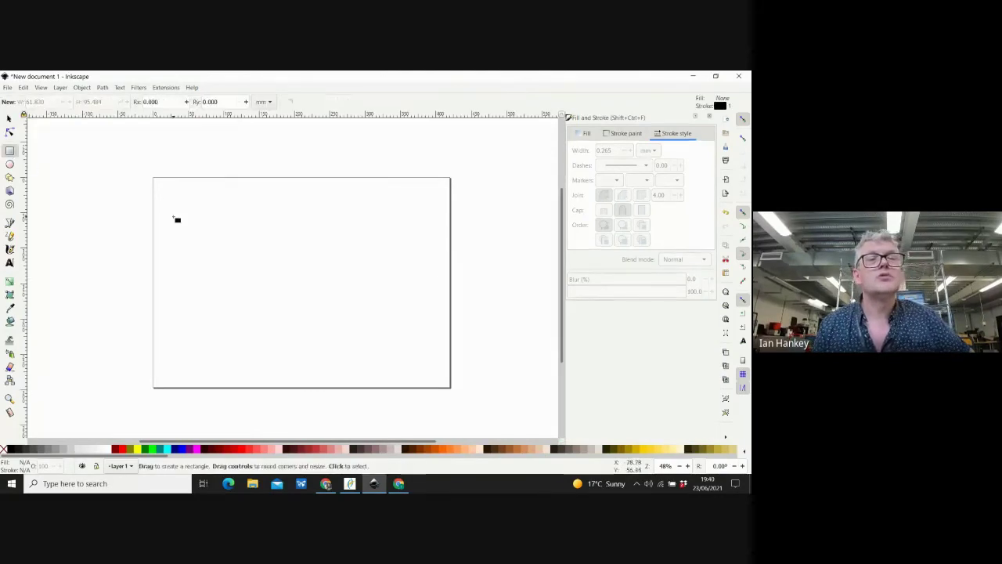
left_click_drag(174, 203, 230, 252)
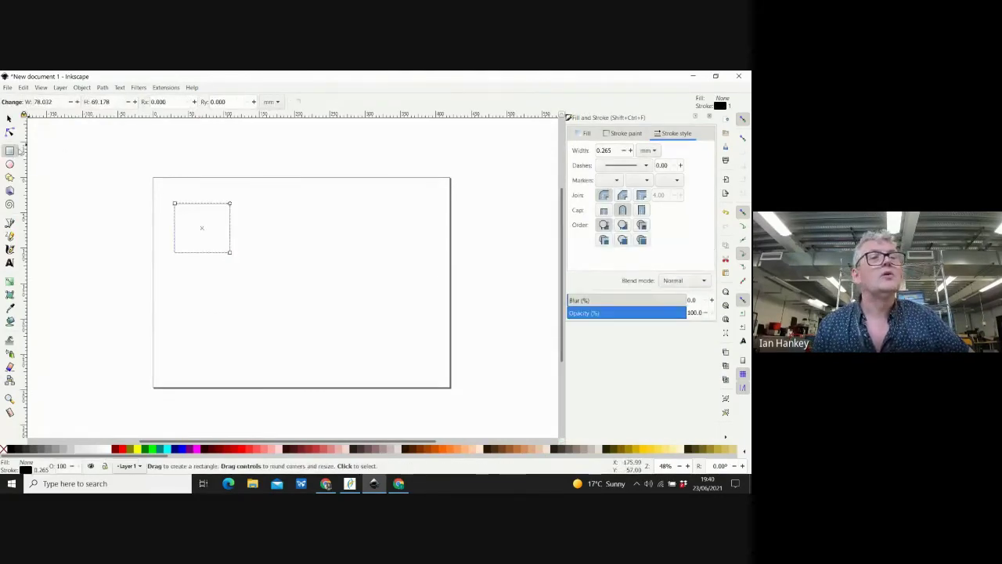
left_click(10, 166)
left_click_drag(262, 206, 318, 255)
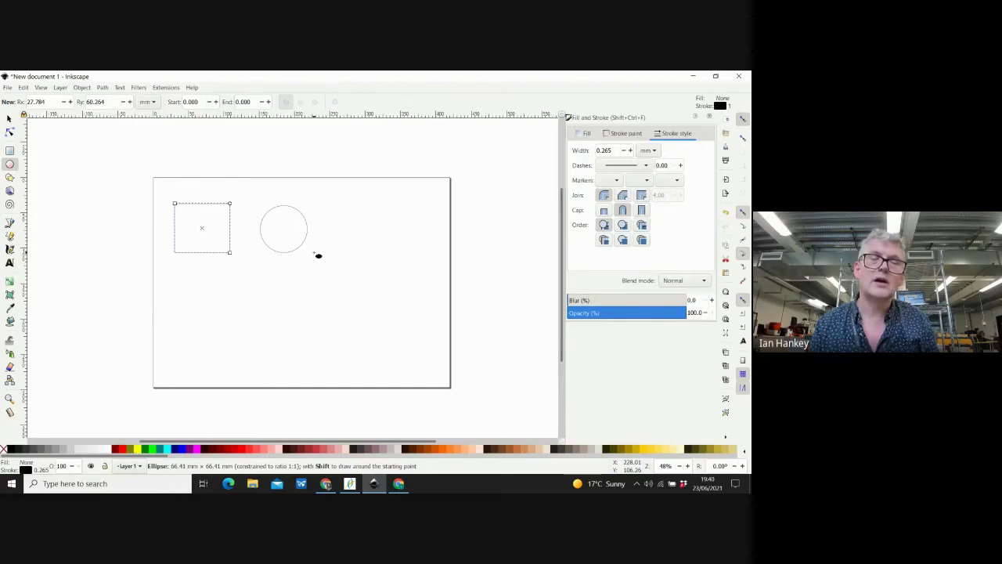
mouse_move(318, 255)
left_mouse_down("ctrl")
mouse_move(302, 235)
mouse_move(336, 289)
mouse_move(433, 375)
mouse_move(319, 264)
left_mouse_up("ctrl")
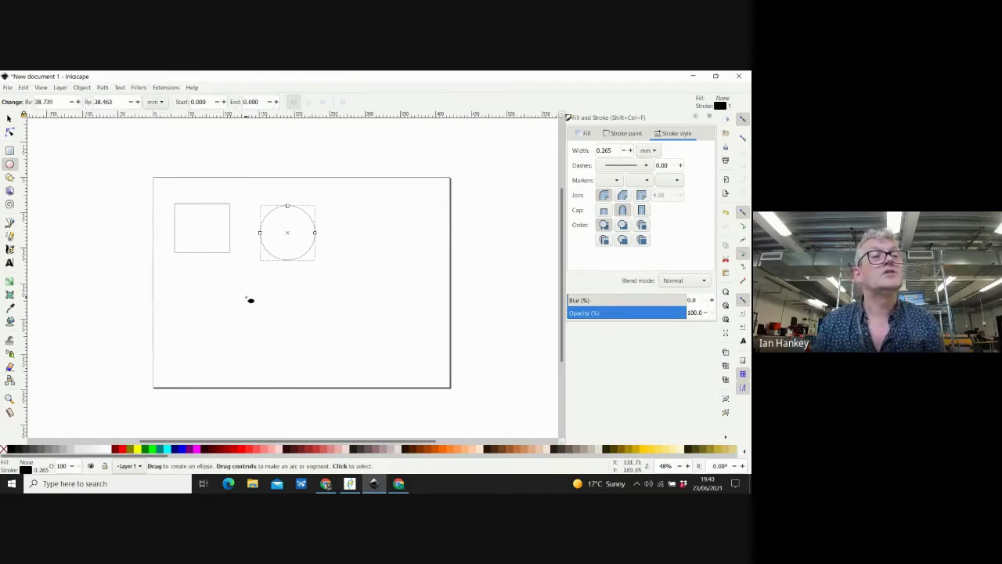
- Draw a star right of the circle and set its corners from 20 to 10
left_click(10, 177)
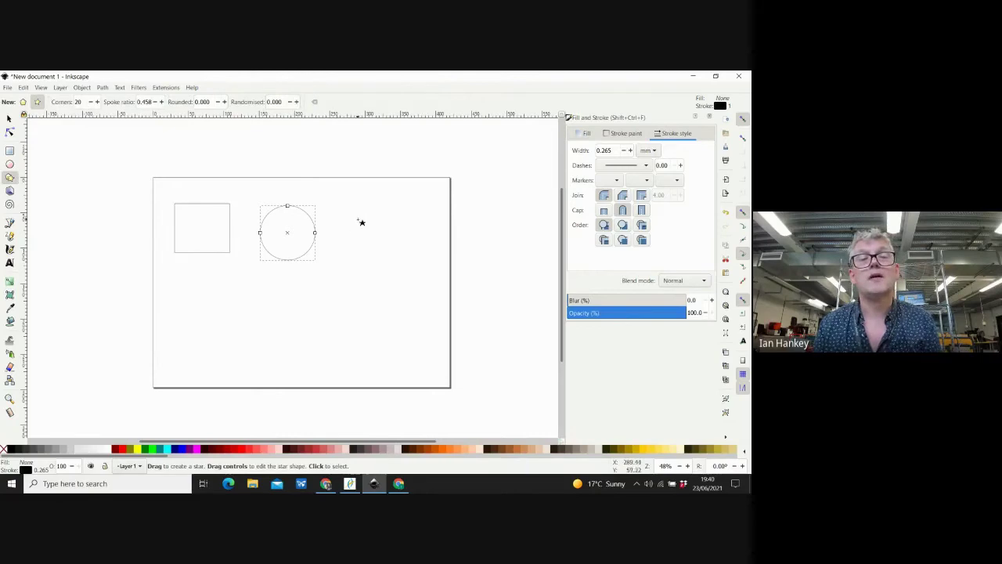
left_click_drag(358, 218, 391, 238)
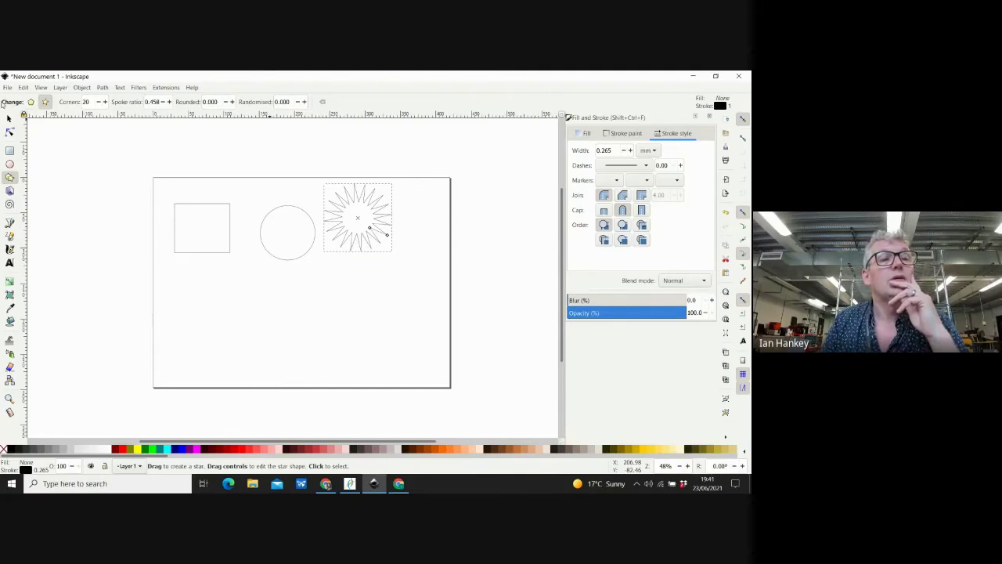
double_click(88, 101)
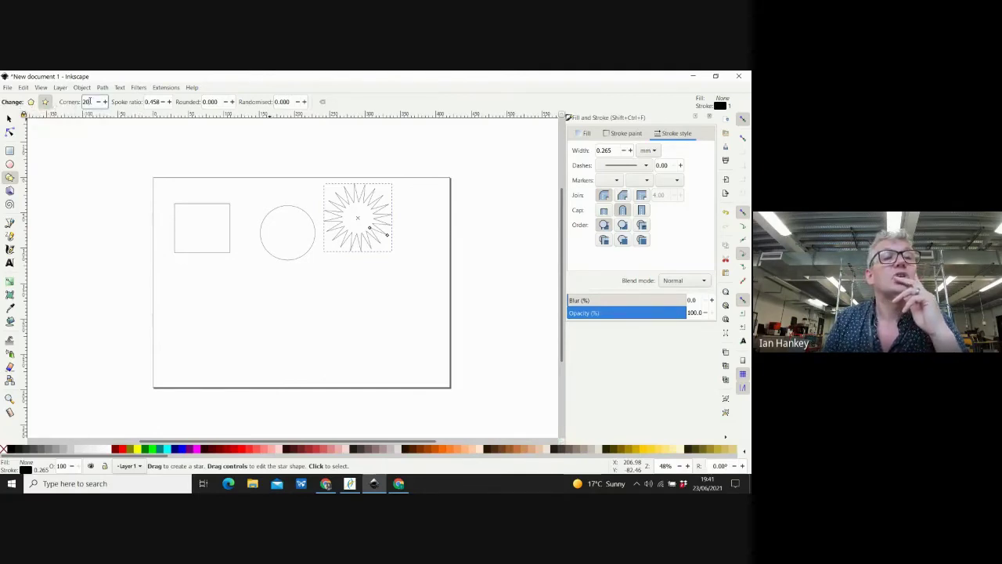
key("BackSpace")
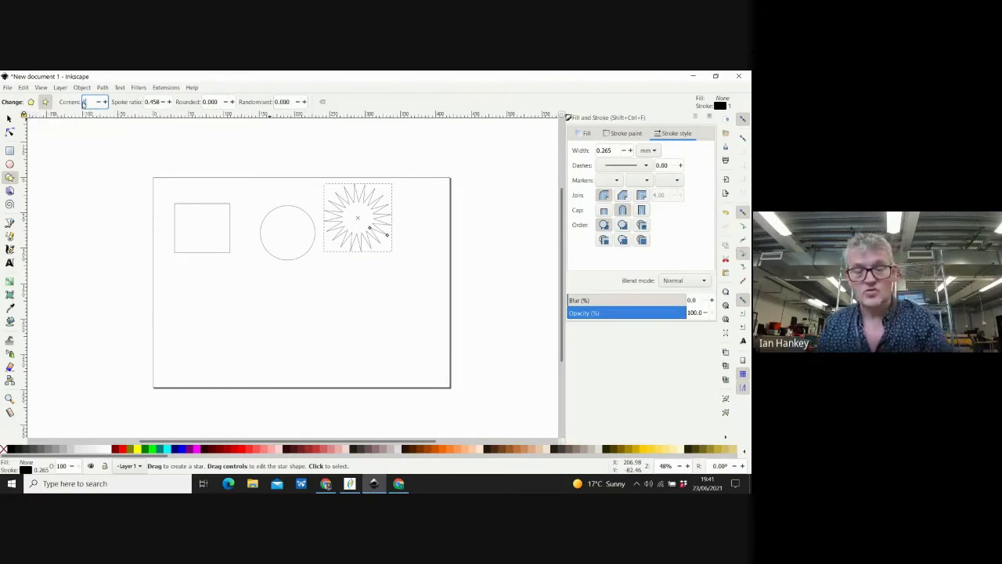
type("10")
key("Return")
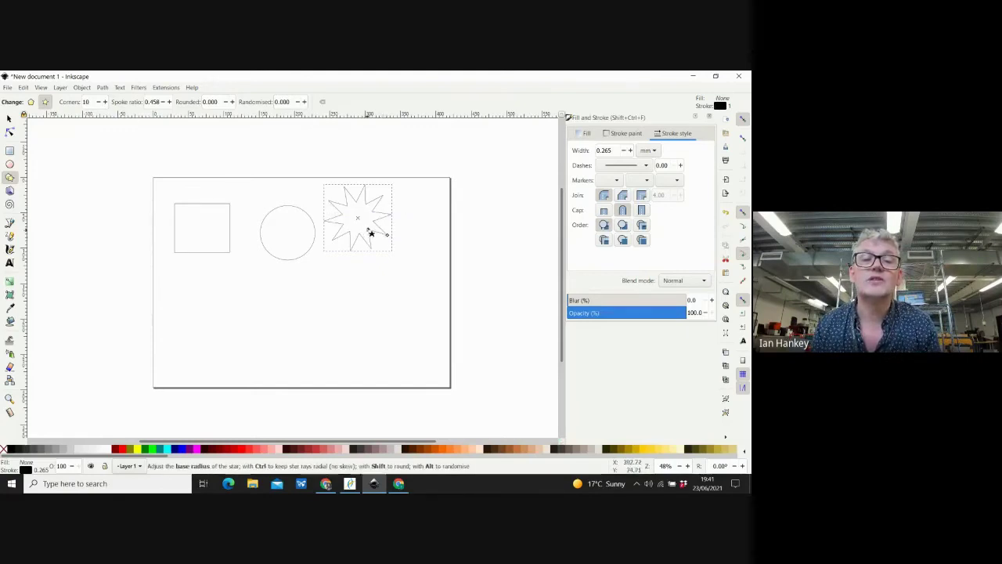
- Reshape the star's inner points and change it to 12 corners
mouse_move(368, 230)
left_mouse_down()
mouse_move(377, 237)
mouse_move(359, 243)
left_mouse_up()
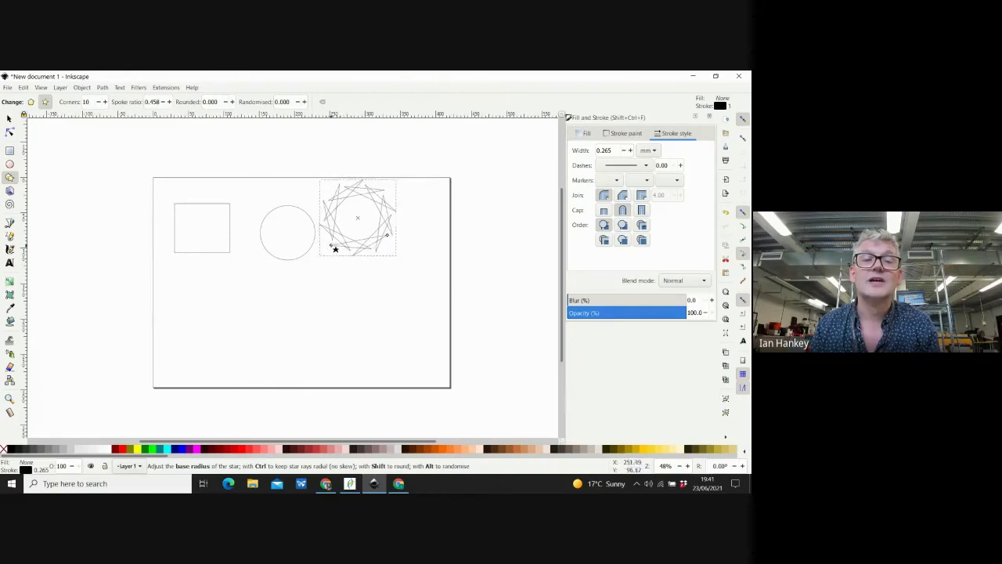
left_click_drag(350, 248, 352, 237)
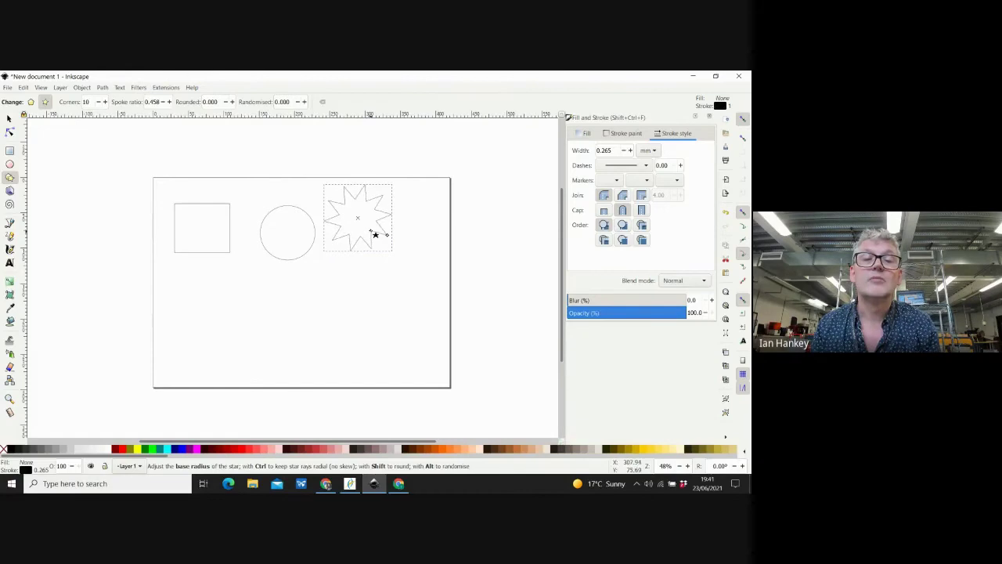
mouse_move(373, 232)
left_mouse_down()
mouse_move(383, 226)
mouse_move(384, 244)
left_mouse_up()
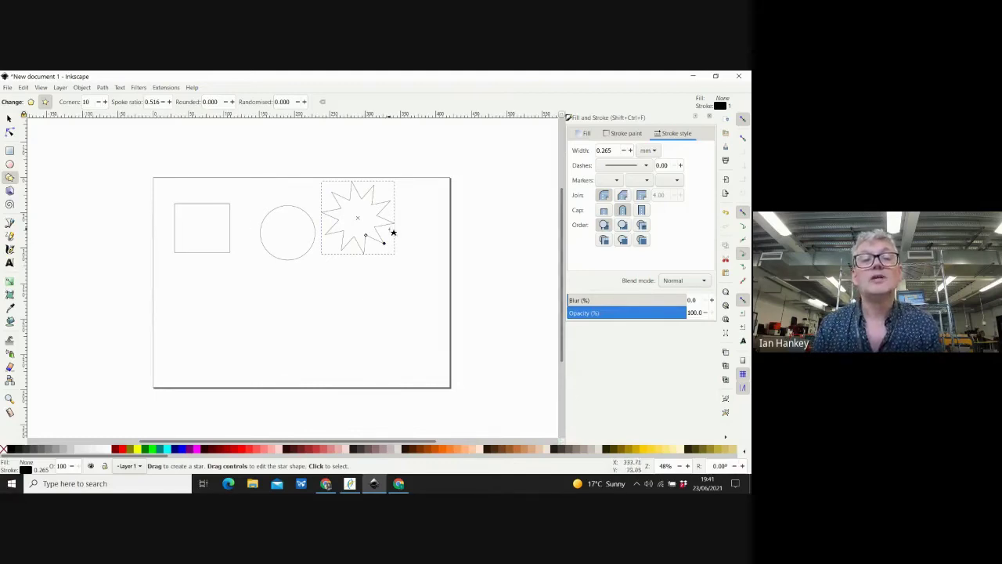
double_click(86, 102)
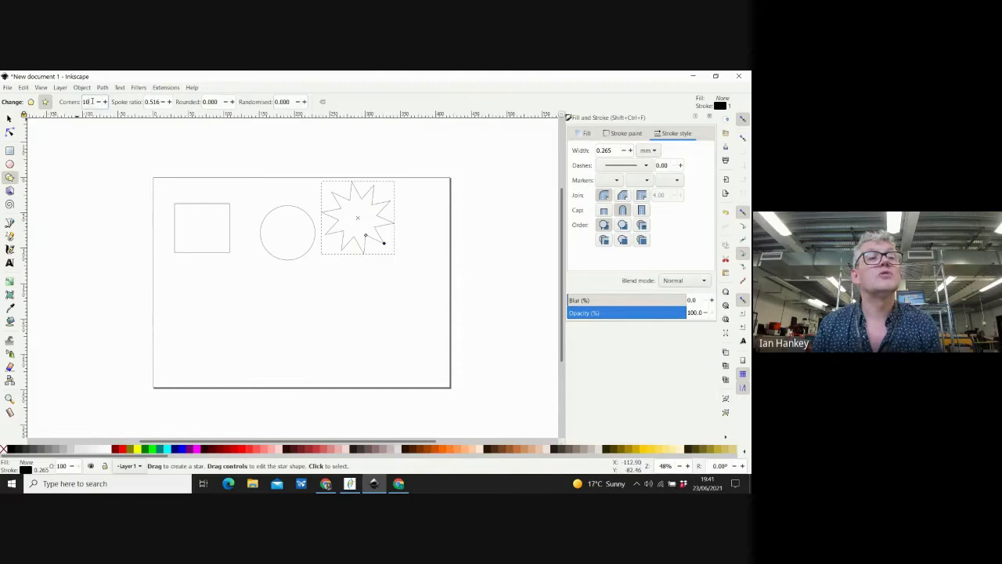
type("1")
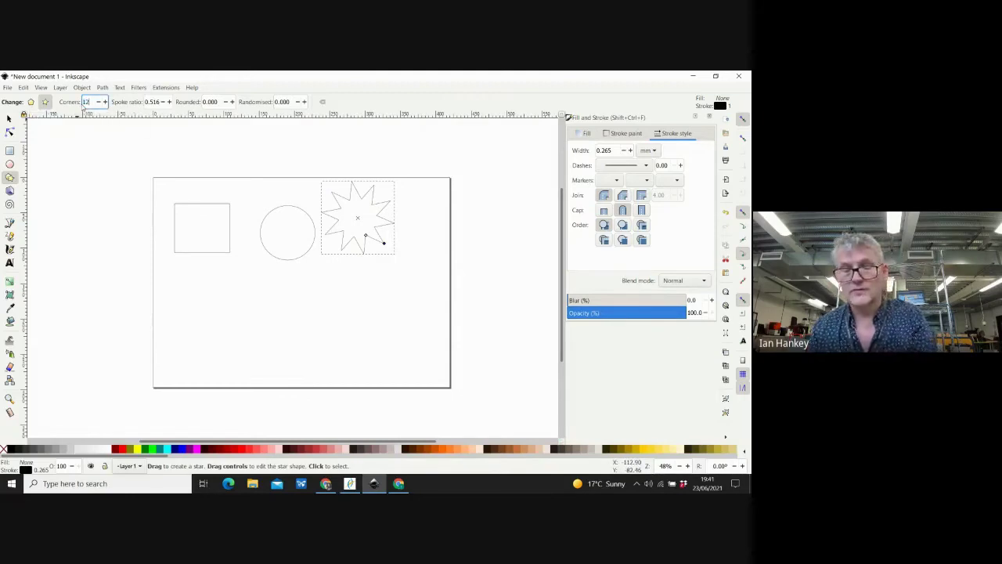
type("2")
key("Return")
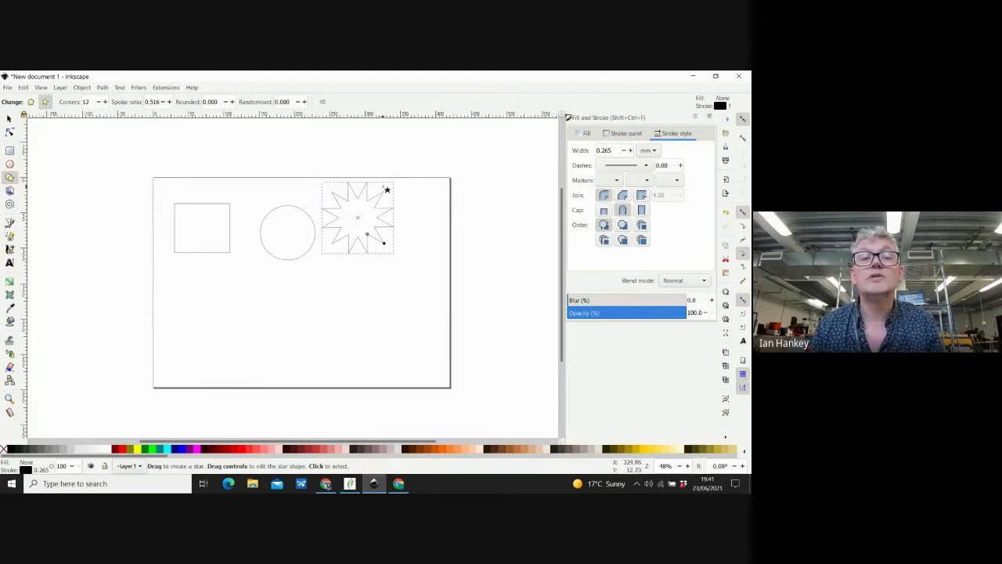
- Increase the star's Rounded value step by step to 0.320
left_click(231, 102)
left_click(232, 102)
left_click(232, 102)
left_click(231, 102)
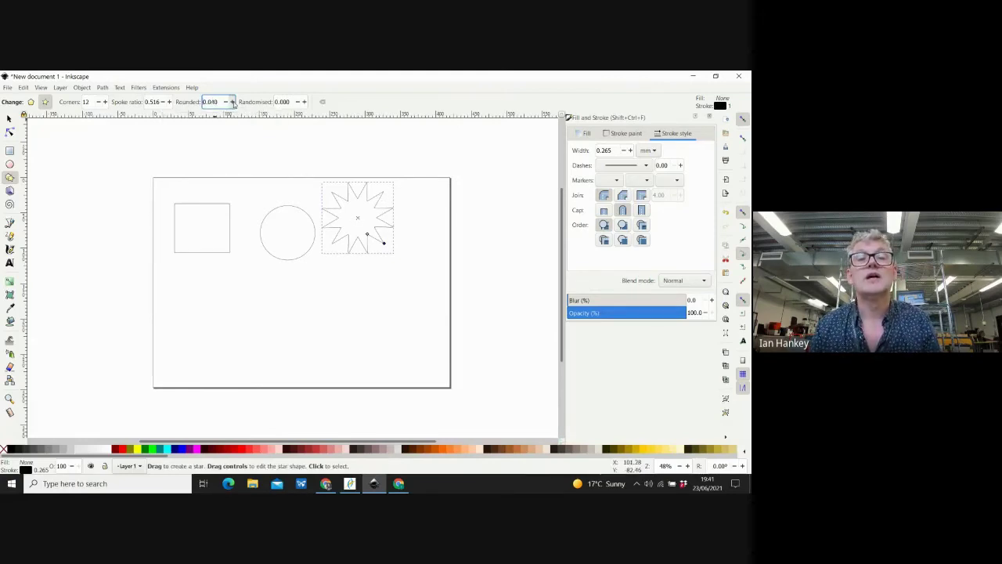
left_click(232, 102)
left_click(232, 102)
left_click(232, 101)
left_click(232, 102)
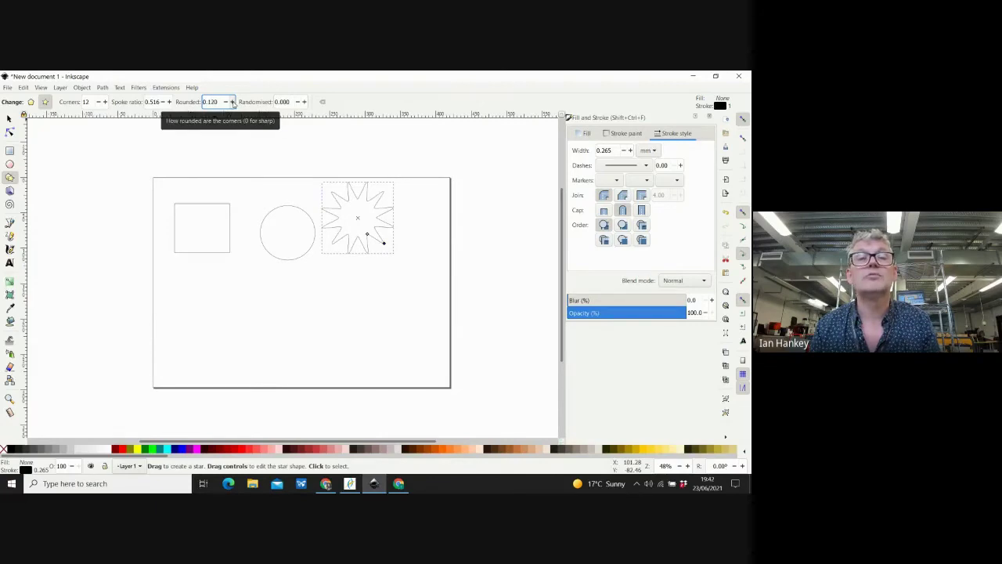
left_click(232, 102)
left_click(232, 101)
left_click(232, 102)
double_click(231, 102)
left_click(232, 102)
left_click(232, 102)
left_click(232, 102)
left_click(232, 102)
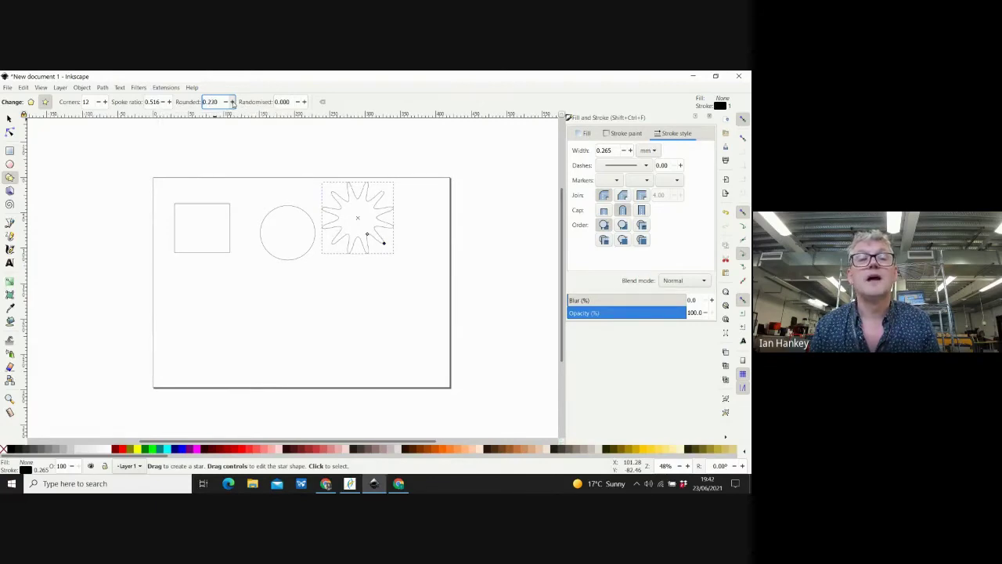
left_click(232, 102)
left_click(232, 101)
left_click(232, 102)
left_click(232, 101)
left_click(232, 102)
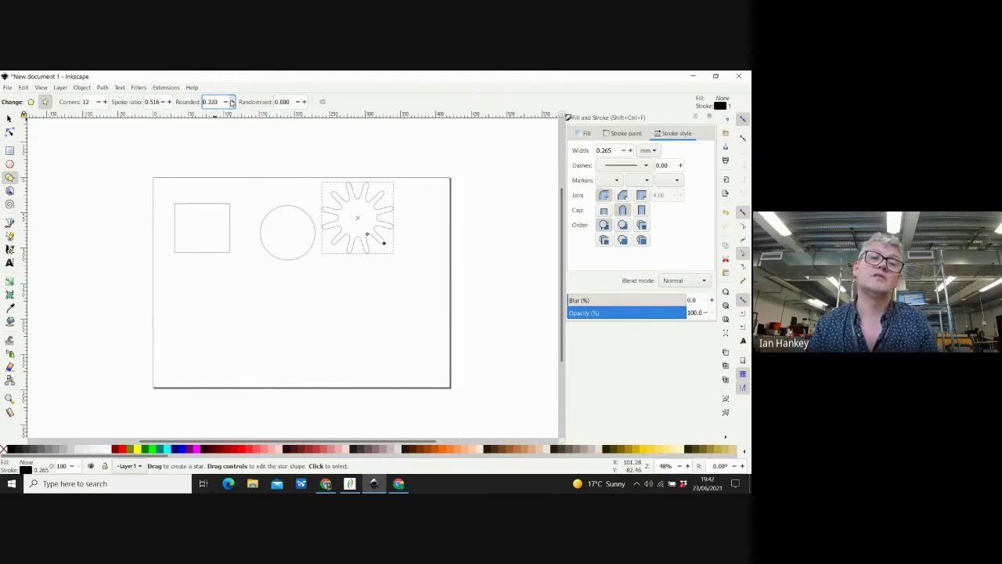
left_click(232, 102)
left_click(232, 101)
left_click(232, 102)
left_click(232, 102)
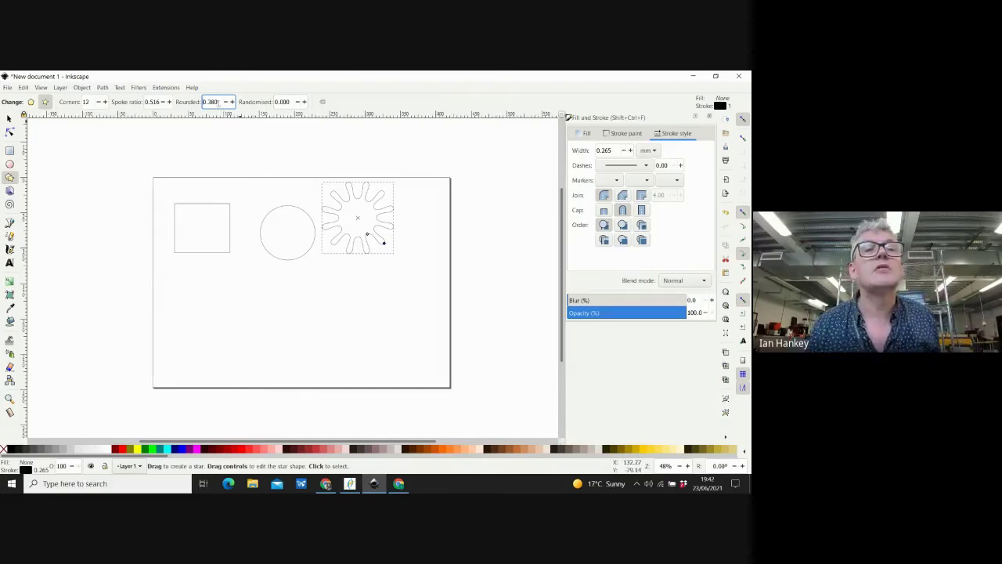
- Set the star's Rounded value to 0 so its points are sharp
double_click(215, 102)
type("0")
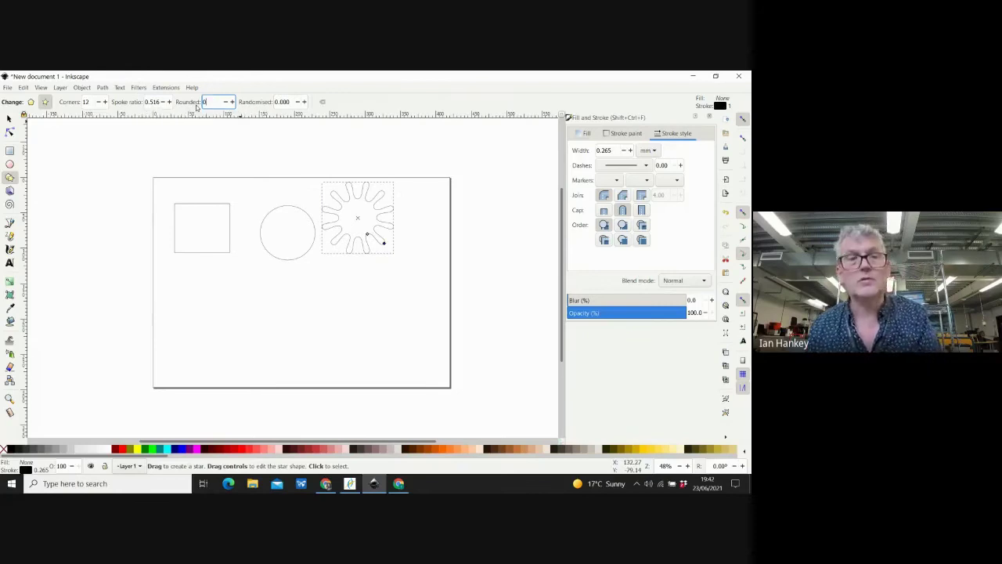
left_click(269, 162)
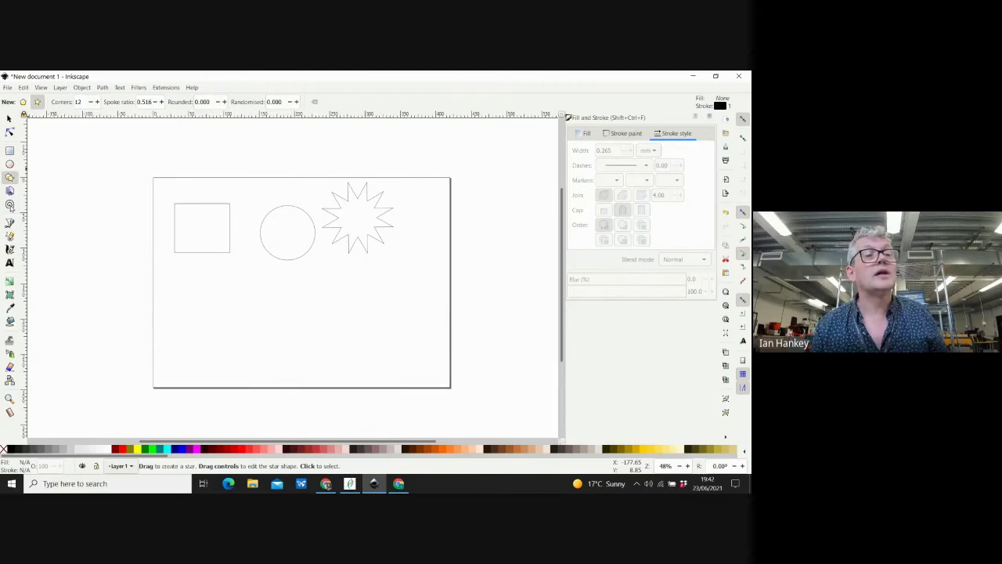
- Draw a spiral in the page's lower-left below the square and set it to 8 turns
left_click(10, 205)
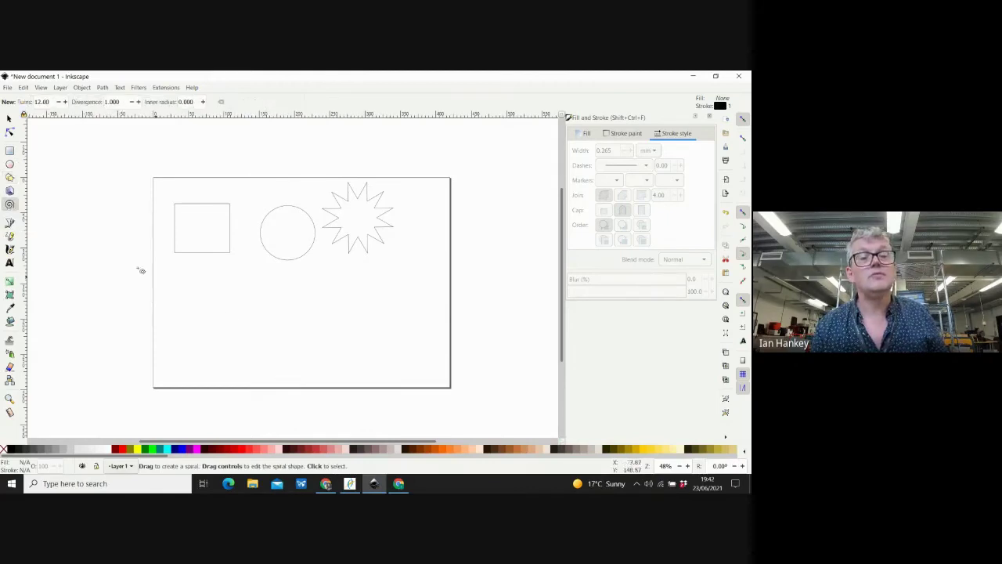
left_click_drag(214, 314, 188, 276)
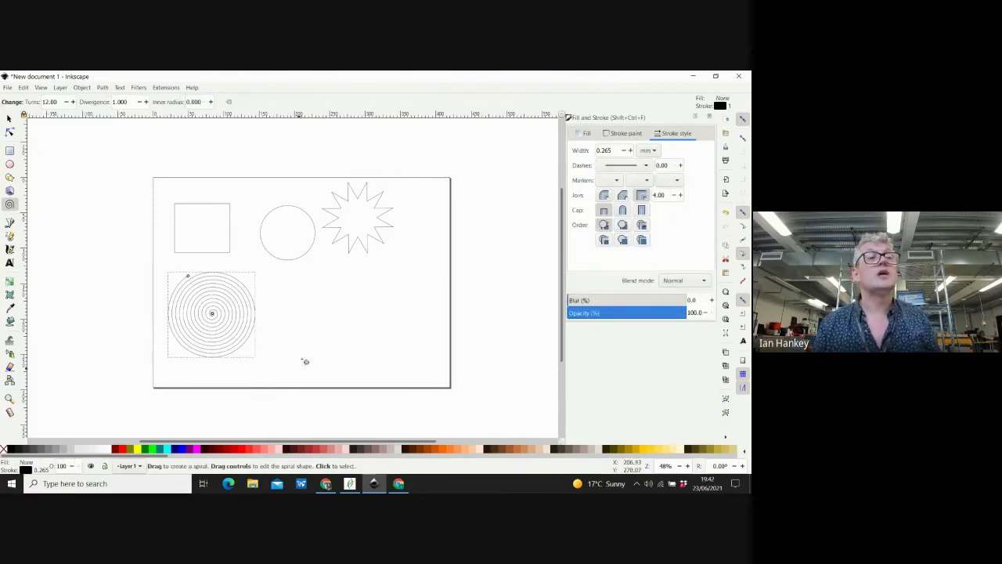
triple_click(57, 103)
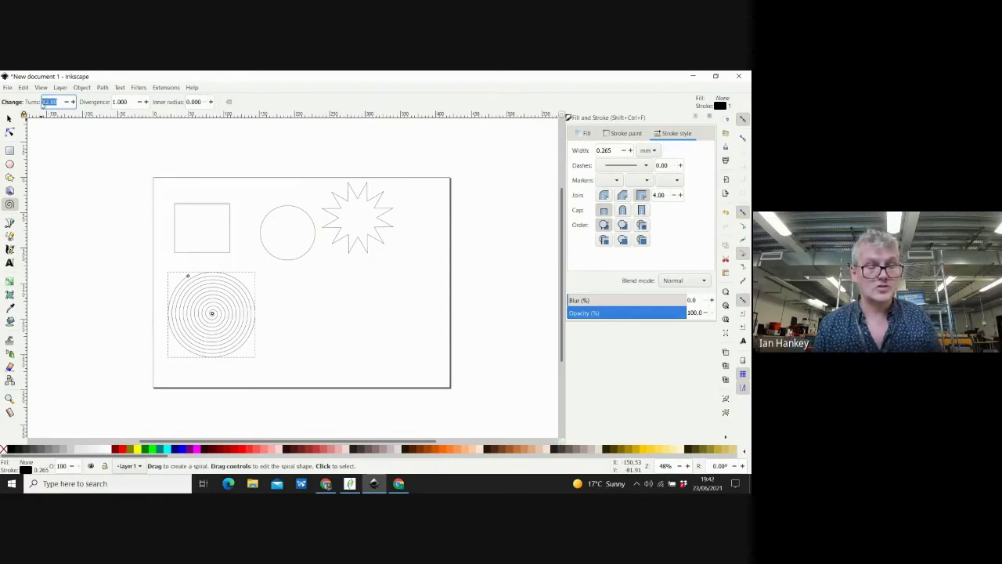
type("8")
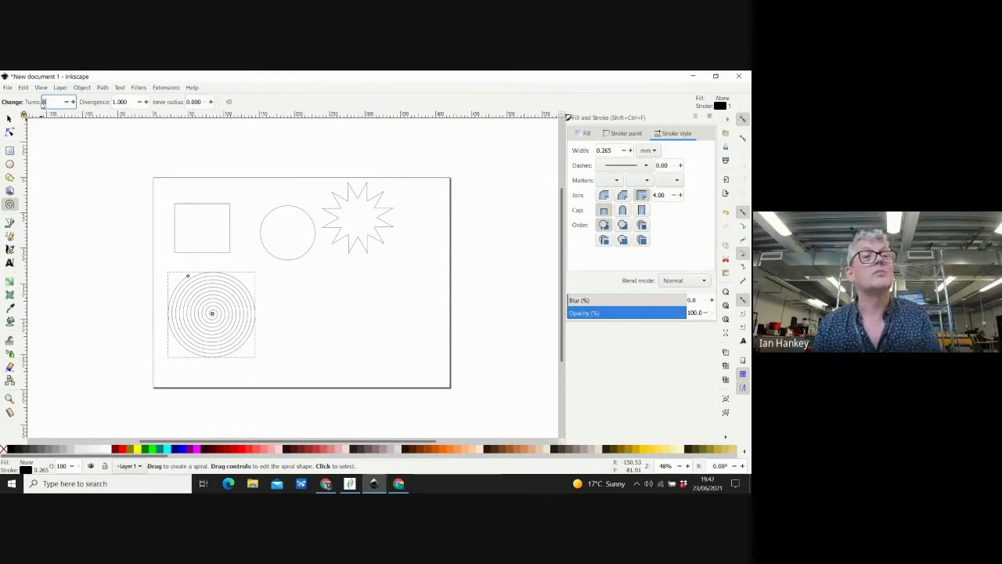
key("Return")
left_click(68, 189)
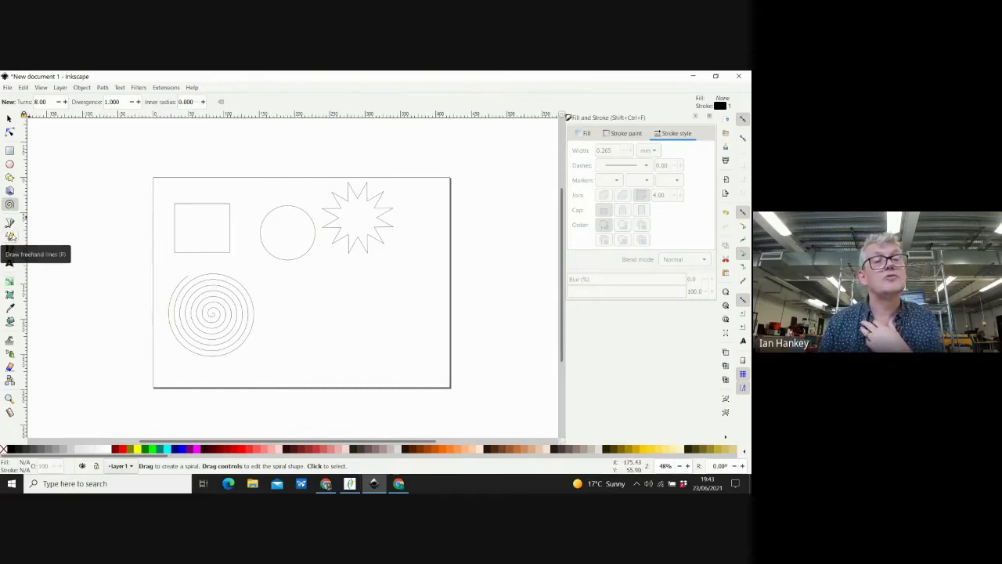
- Sketch freehand pencil strokes beside the spiral, ending with a long wavy curve
left_click(11, 237)
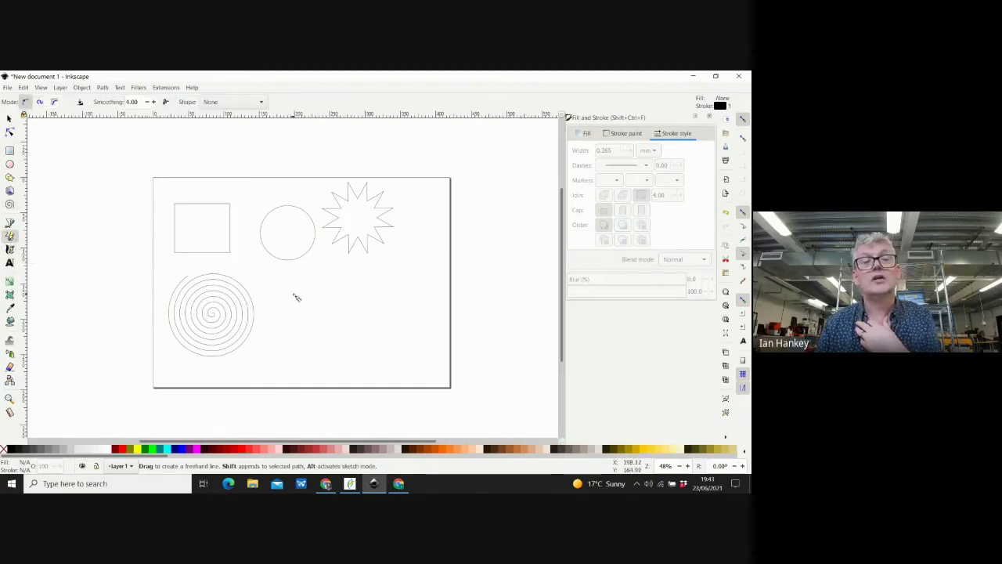
mouse_move(291, 293)
left_mouse_down()
mouse_move(347, 263)
mouse_move(369, 270)
mouse_move(384, 288)
left_mouse_up()
key("ctrl+z")
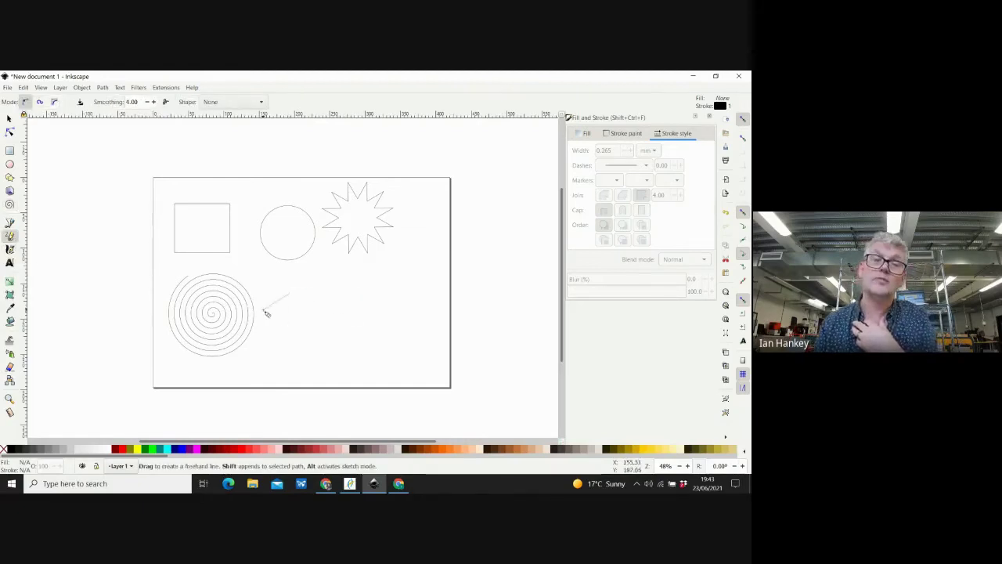
mouse_move(290, 293)
left_mouse_down()
mouse_move(309, 272)
mouse_move(306, 302)
mouse_move(230, 272)
mouse_move(293, 286)
mouse_move(314, 258)
mouse_move(350, 270)
mouse_move(320, 272)
mouse_move(390, 260)
mouse_move(406, 243)
mouse_move(389, 263)
left_mouse_up()
key("ctrl+z")
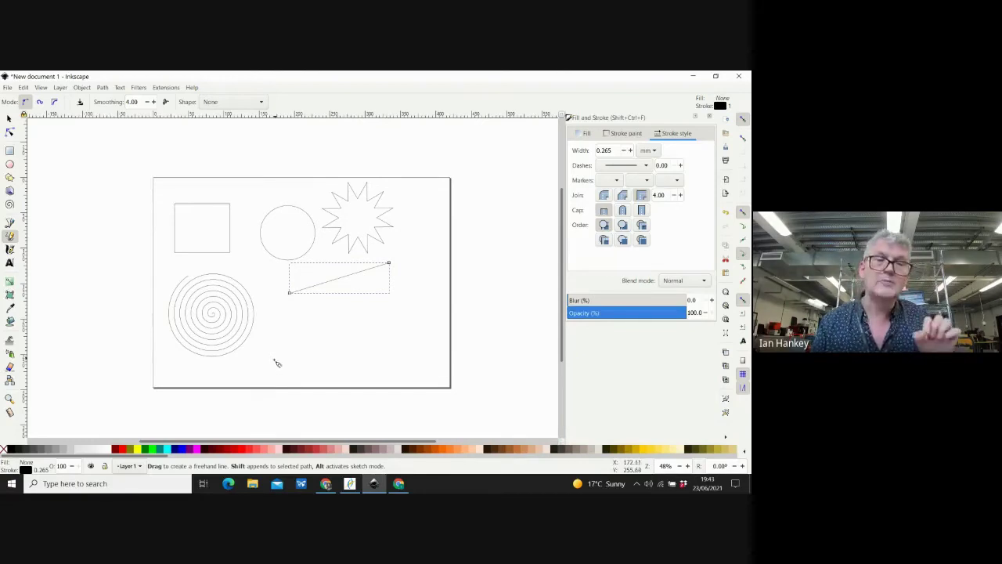
mouse_move(260, 361)
left_mouse_down()
mouse_move(293, 316)
mouse_move(315, 346)
mouse_move(336, 341)
mouse_move(348, 307)
mouse_move(408, 276)
left_mouse_up()
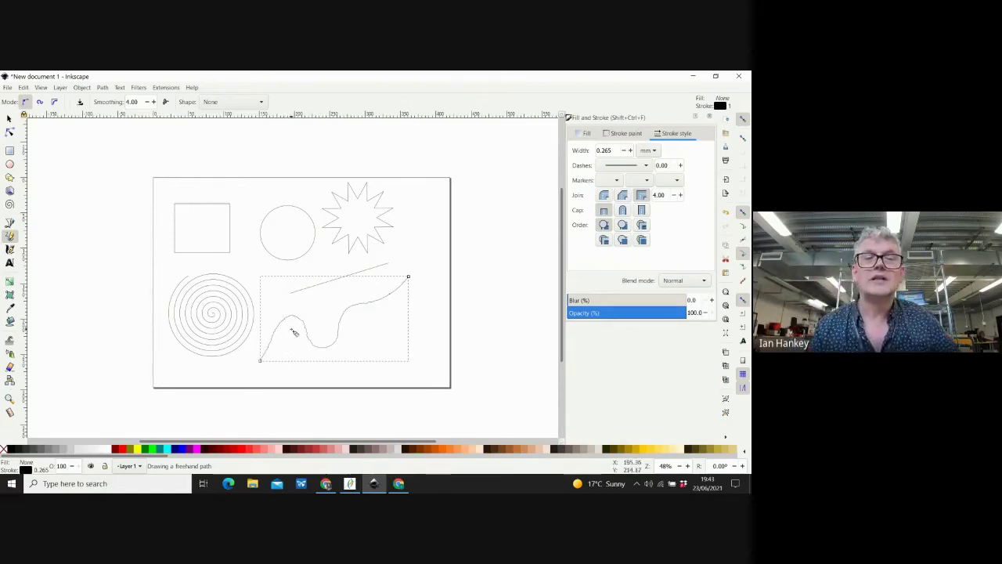
scroll(296, 318, "up", 3)
scroll(296, 318, "down", 3)
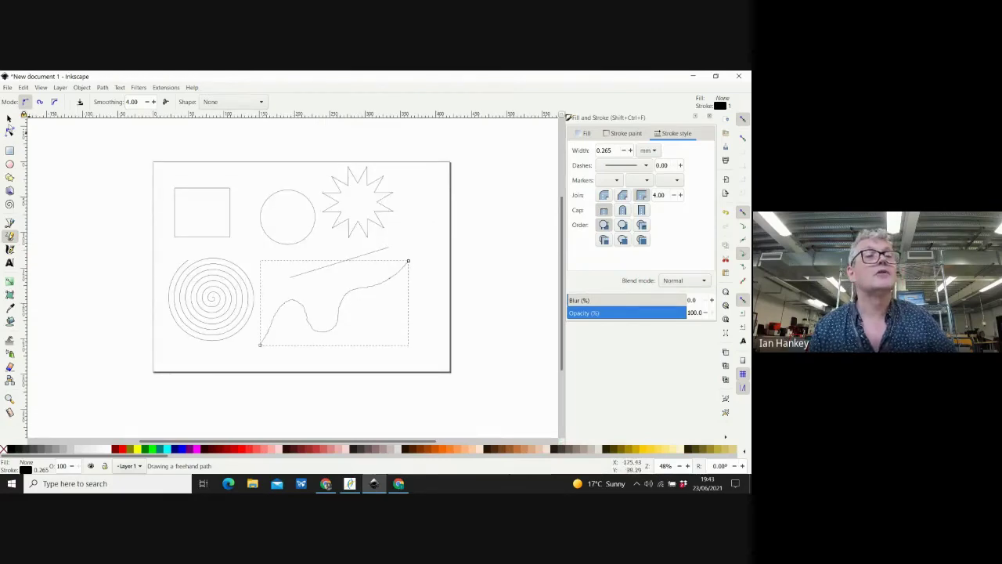
- Select the straight pencil line beside the spiral and delete it
key("s")
left_click(361, 256)
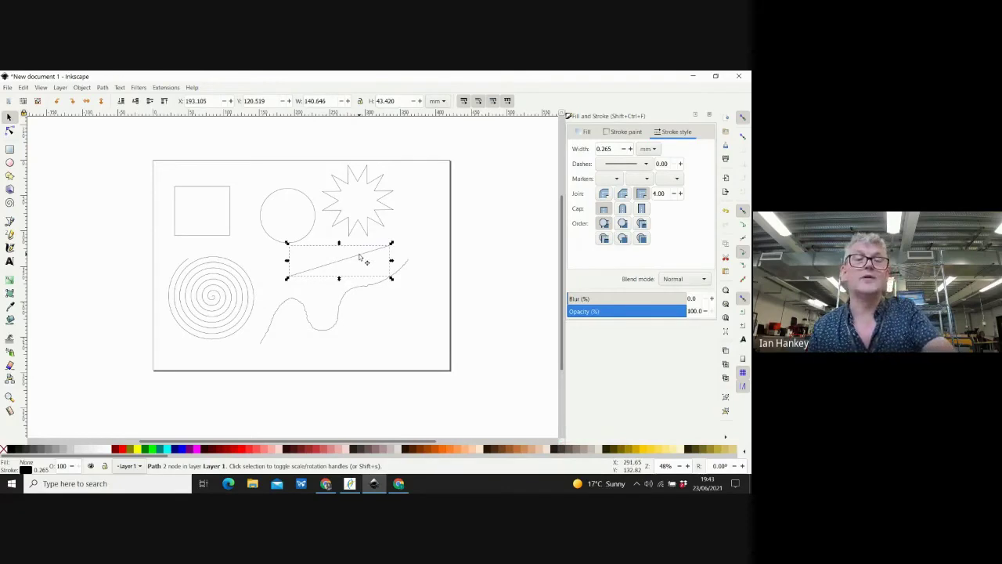
key("Delete")
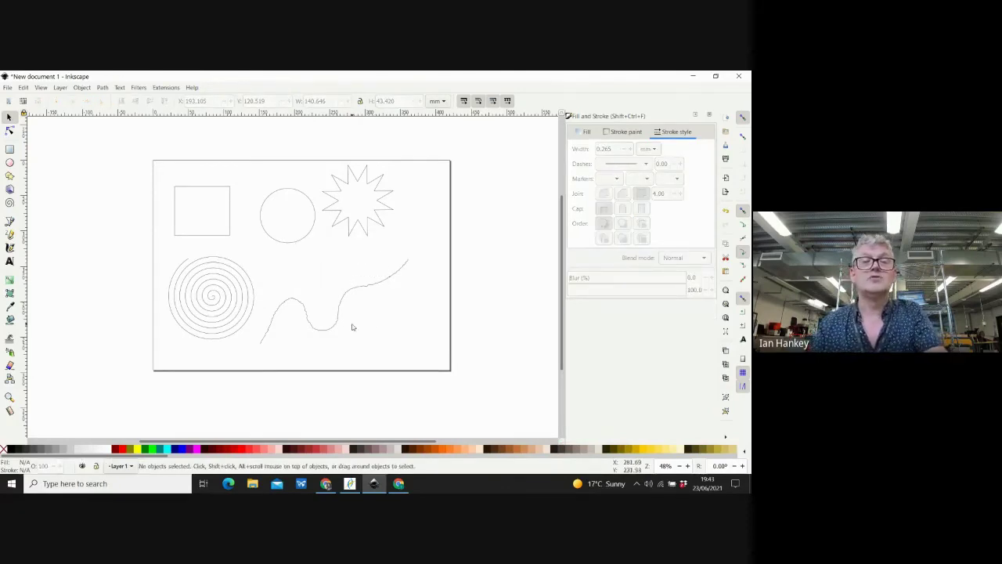
scroll(350, 326, "up", 1)
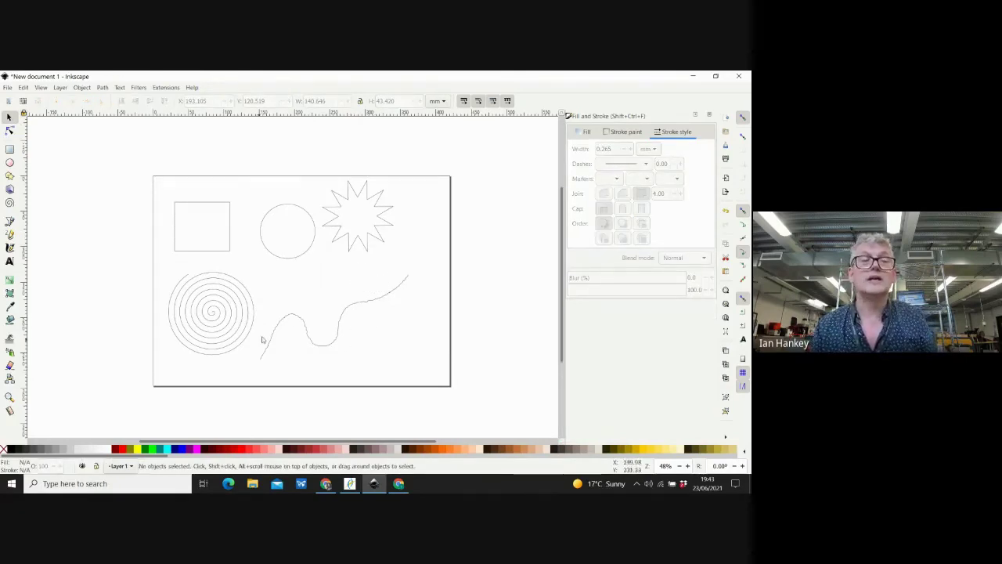
scroll(330, 343, "up", 3, "ctrl")
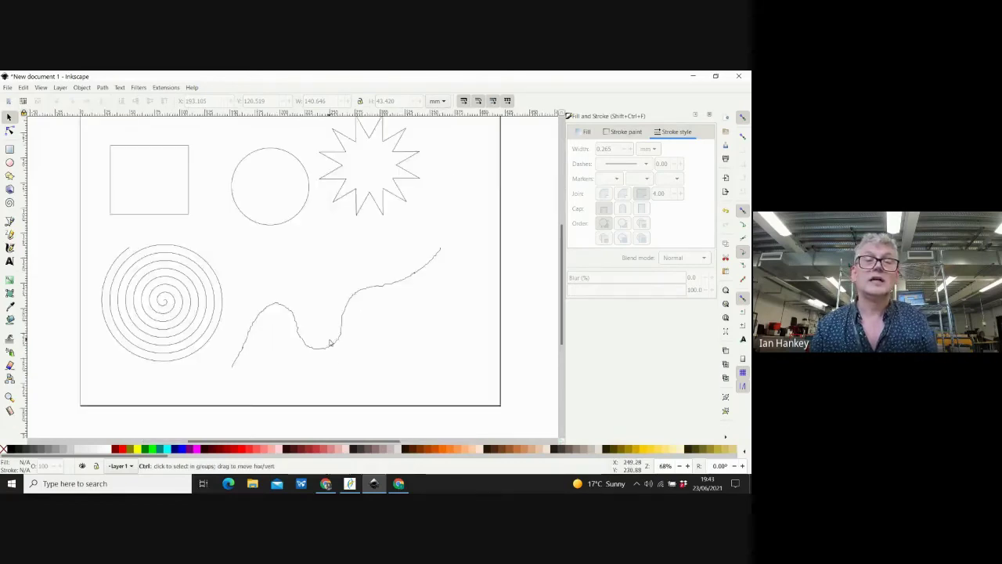
scroll(329, 343, "down", 1, "ctrl")
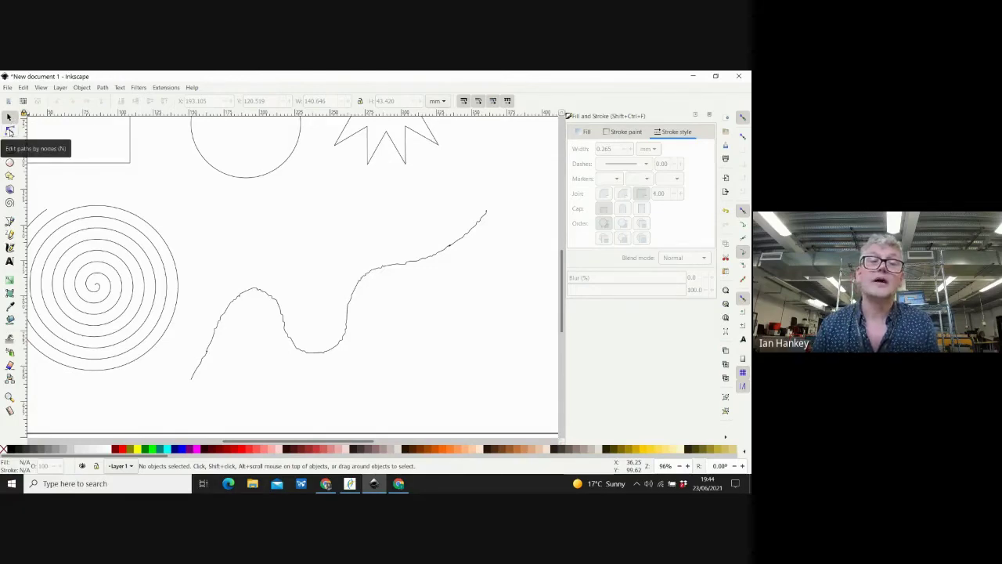
- Select the wavy curve's nodes and simplify it twice with Ctrl+L
left_click(9, 132)
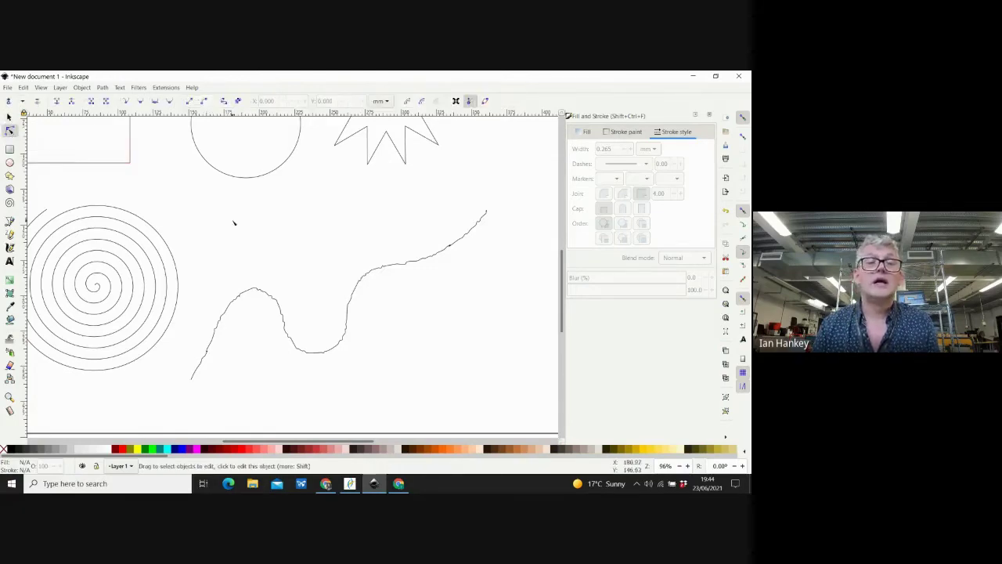
left_click(378, 273)
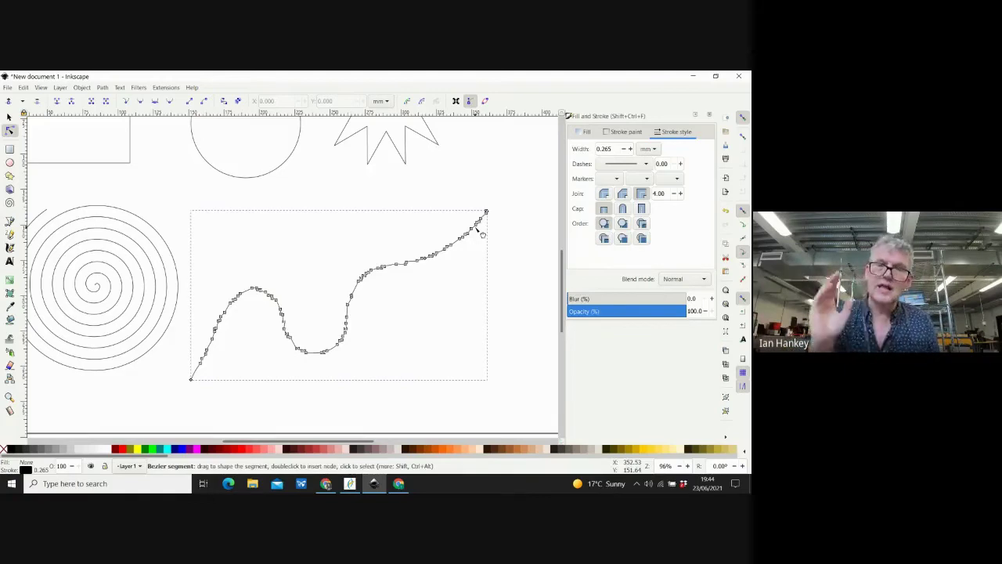
key("ctrl+l")
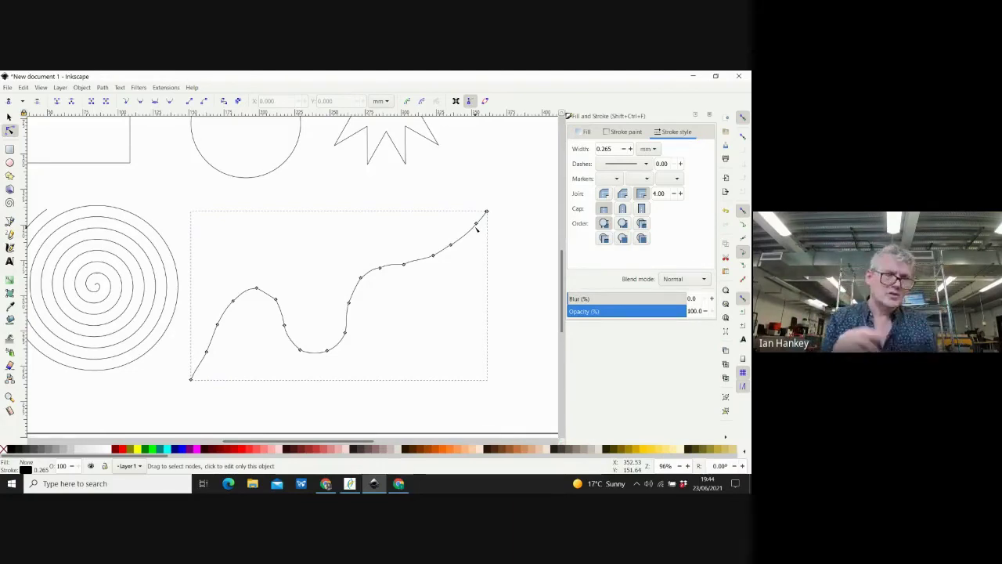
key("ctrl+l")
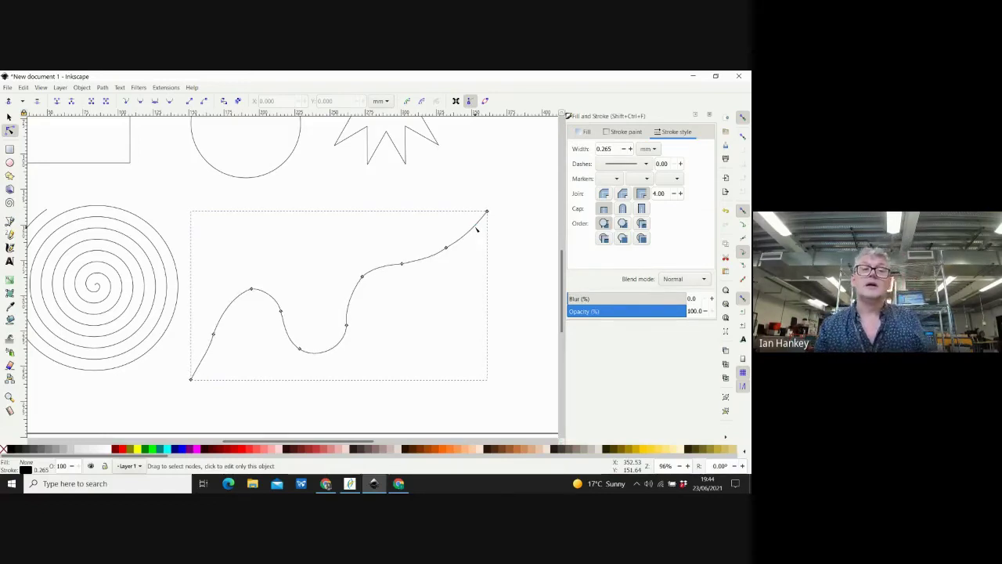
- Adjust the lower-left node's handles to reshape the curve's start
left_click(213, 335)
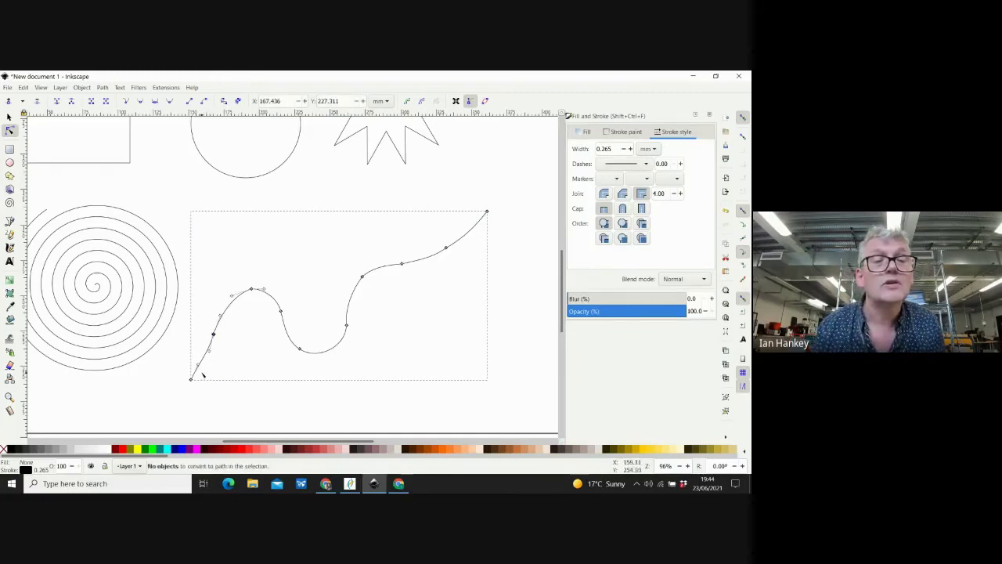
mouse_move(219, 314)
left_mouse_down()
mouse_move(228, 320)
mouse_move(210, 301)
mouse_move(222, 308)
left_mouse_up()
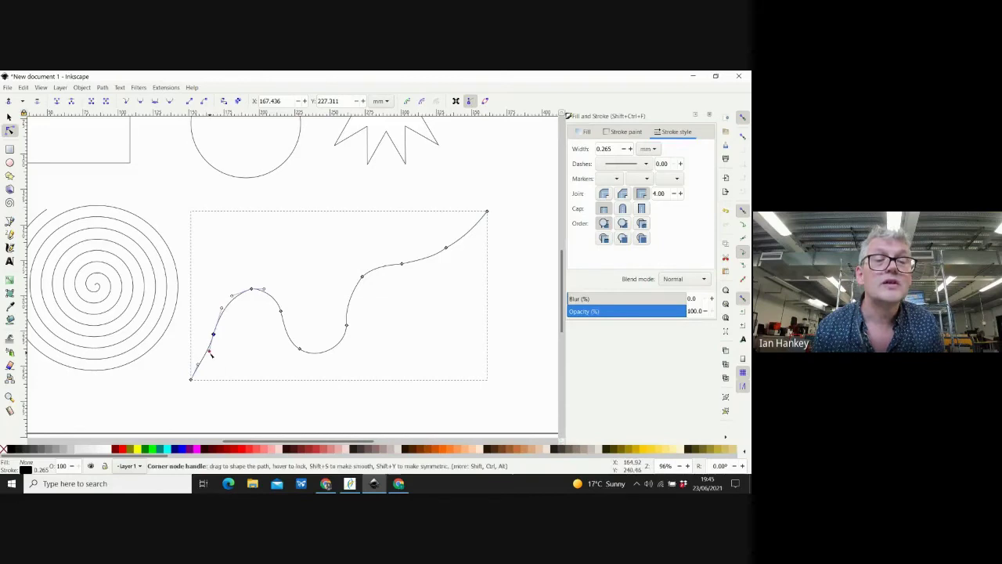
mouse_move(210, 354)
left_mouse_down()
mouse_move(194, 405)
mouse_move(228, 340)
mouse_move(189, 330)
mouse_move(178, 339)
mouse_move(209, 344)
left_mouse_up()
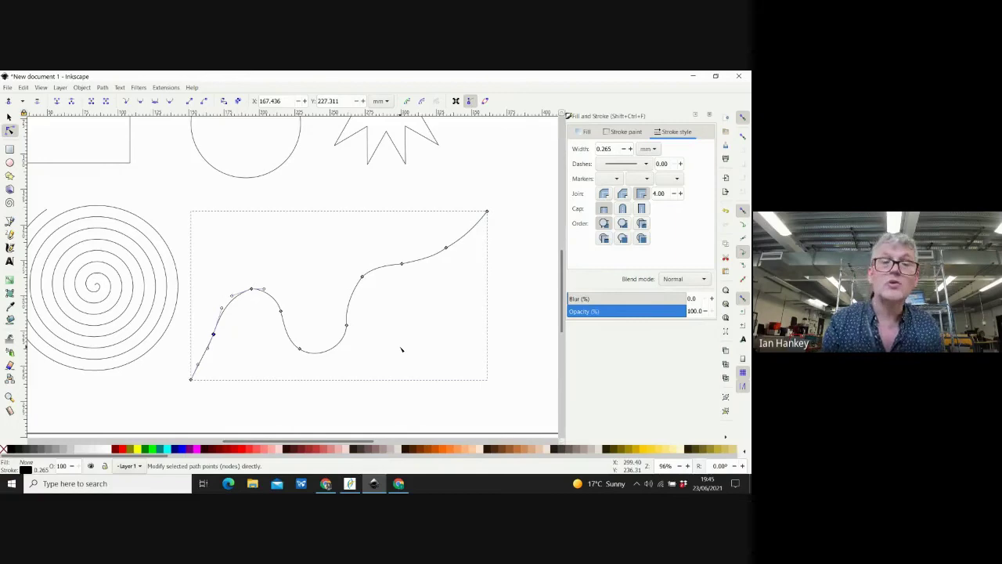
- Simplify the wavy curve three more times with Ctrl+L, fit the page to view and deselect
key("ctrl+l")
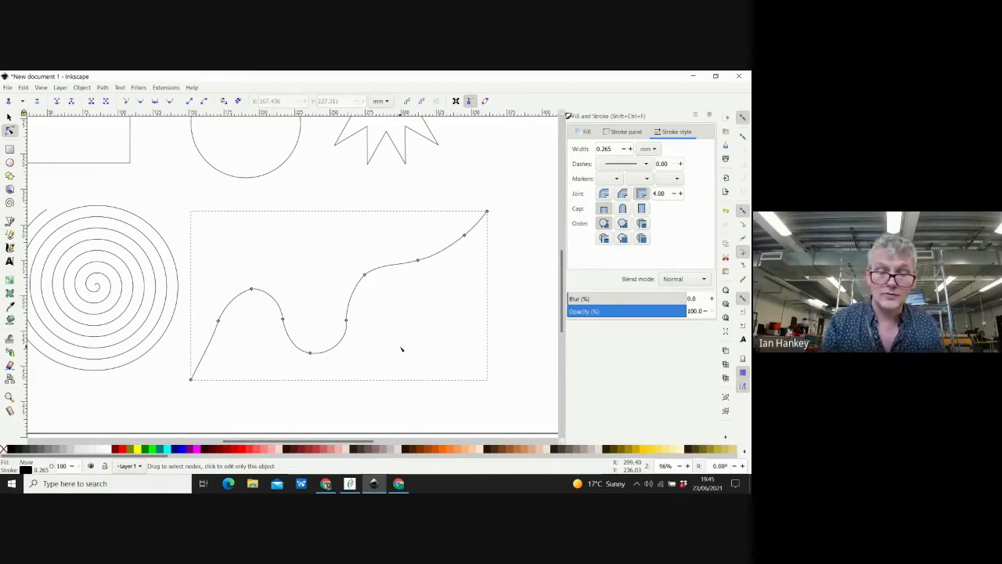
key("ctrl+l")
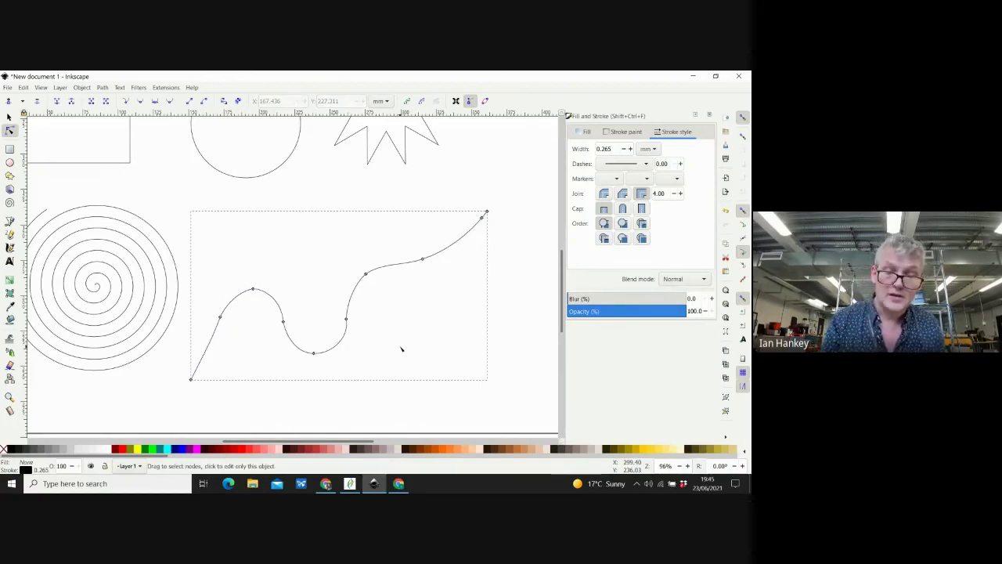
key("ctrl+l")
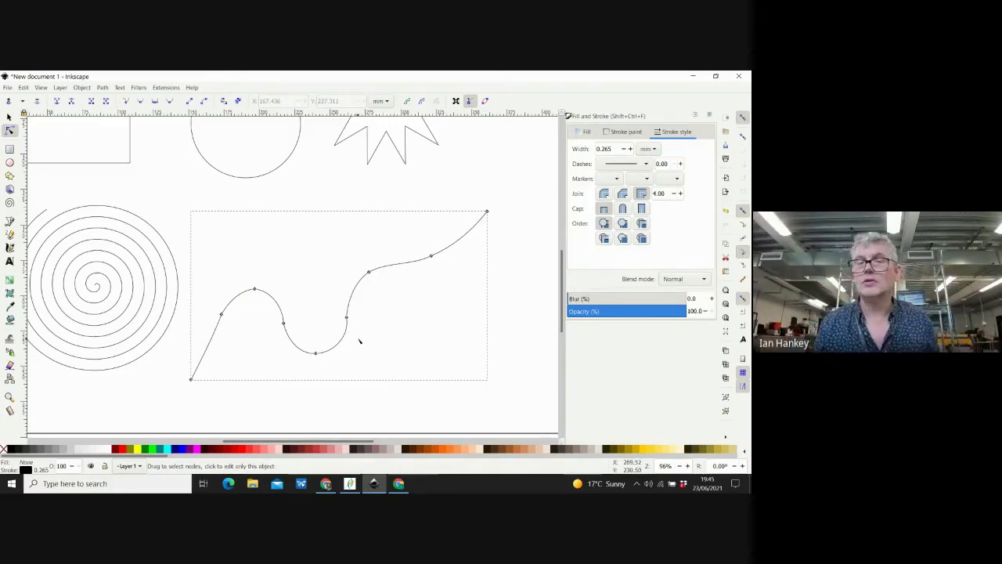
scroll(309, 335, "down", 2)
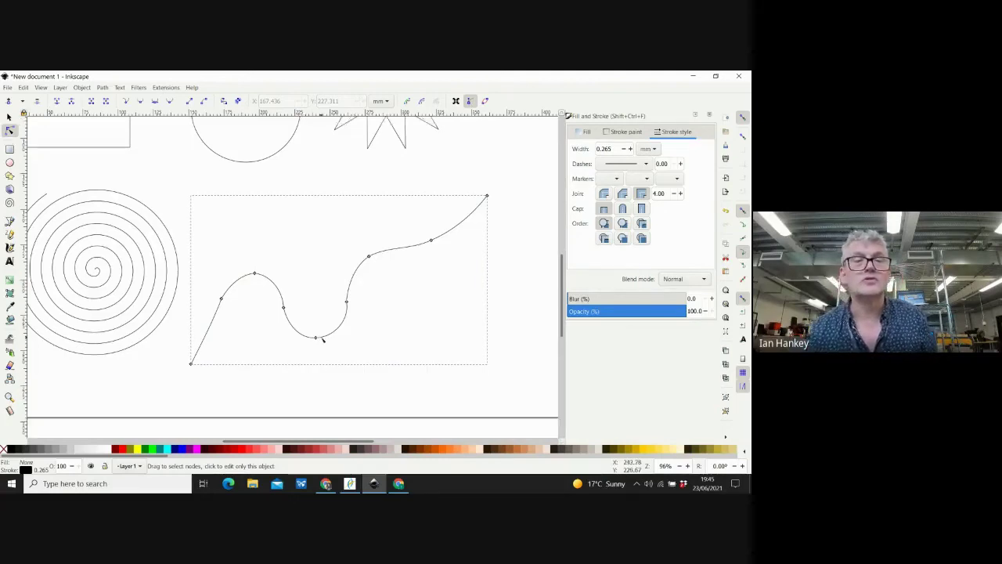
scroll(322, 340, "up", 3)
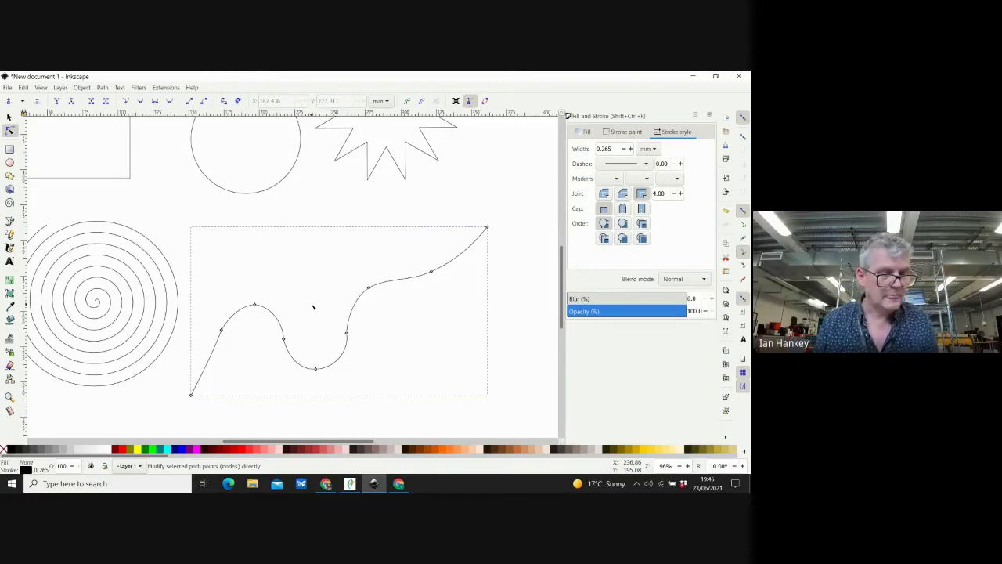
key("5")
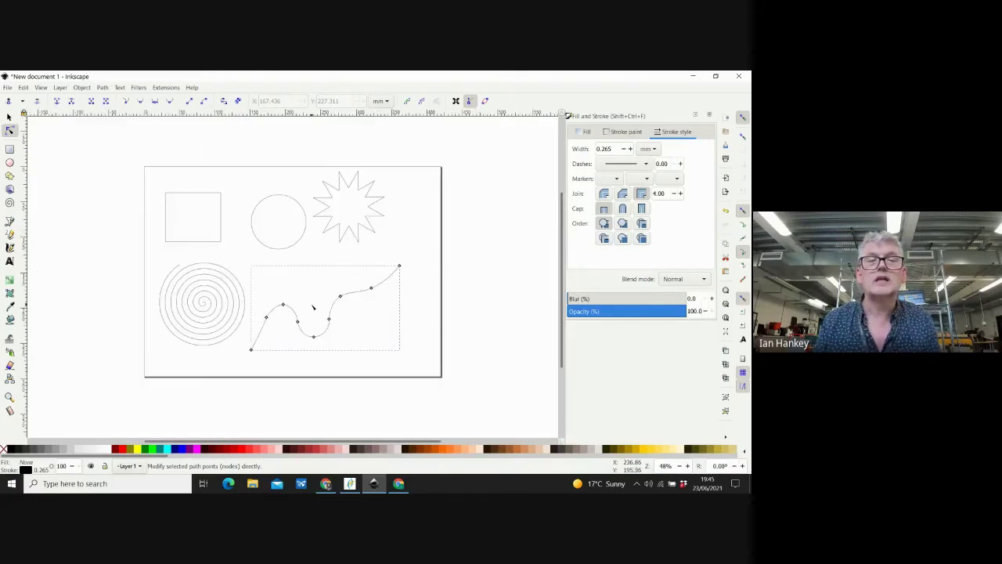
left_click(386, 333)
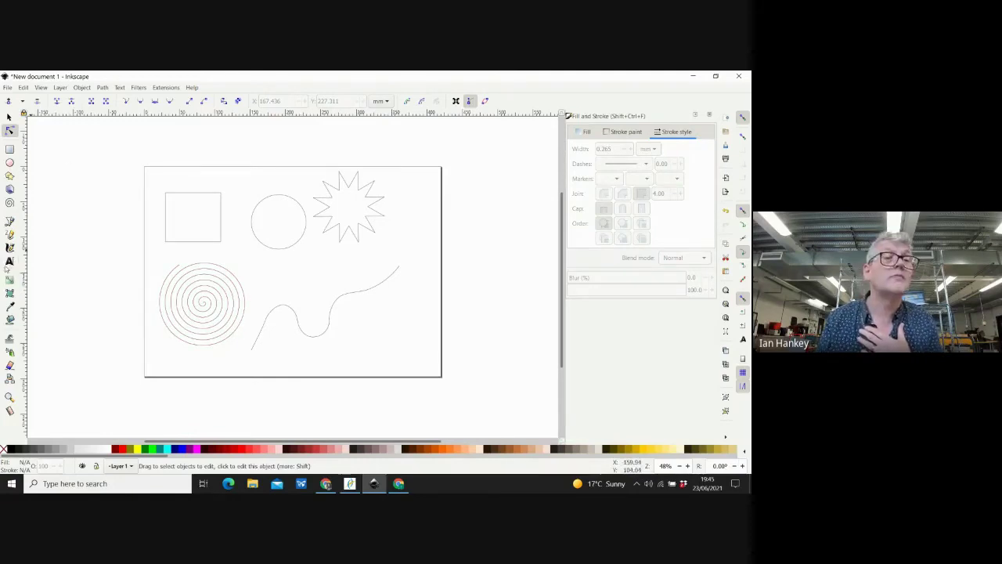
- Dismiss the accidental Import dialog and type the presenter's name as text below the page
left_click(10, 261)
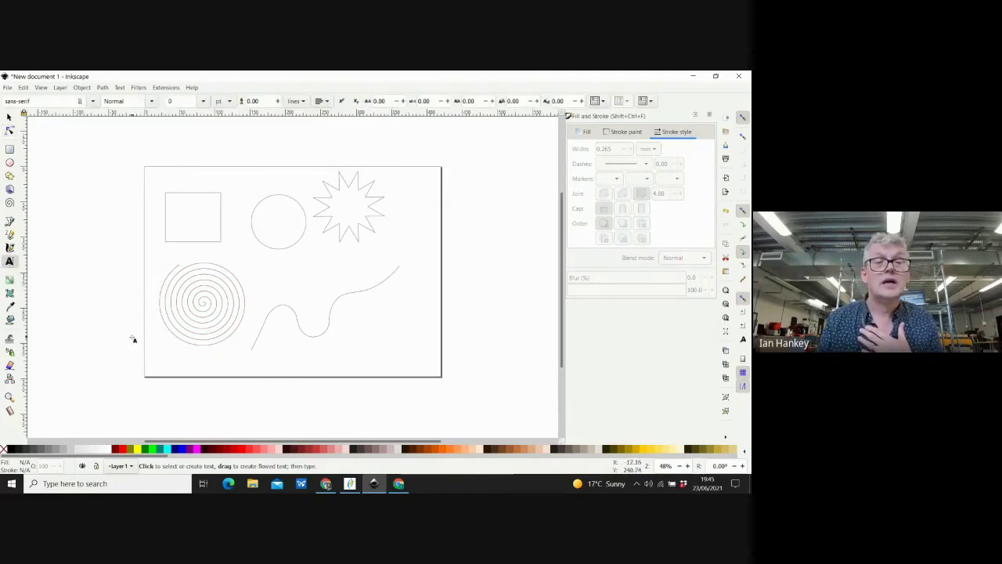
left_click(186, 412)
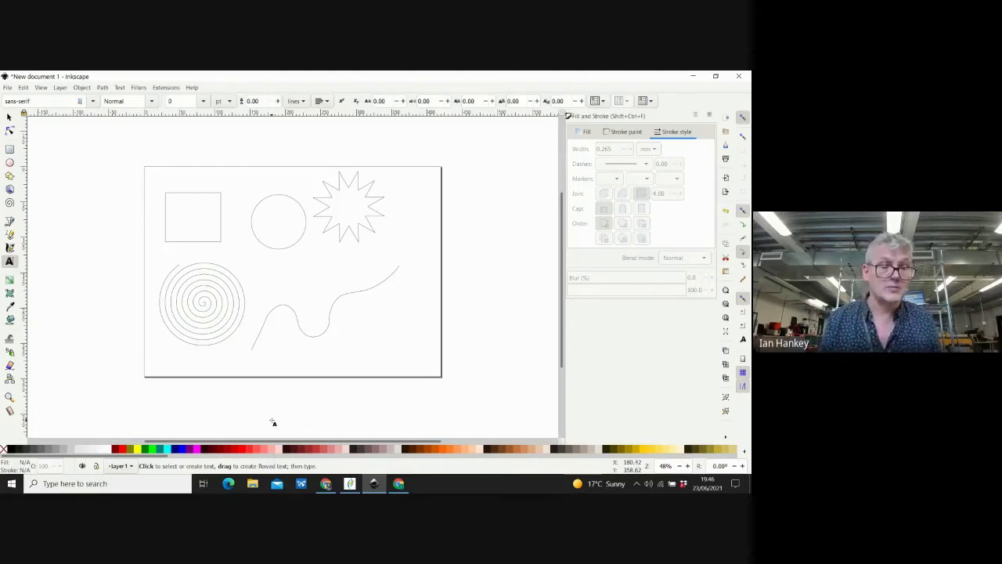
key("ctrl+i")
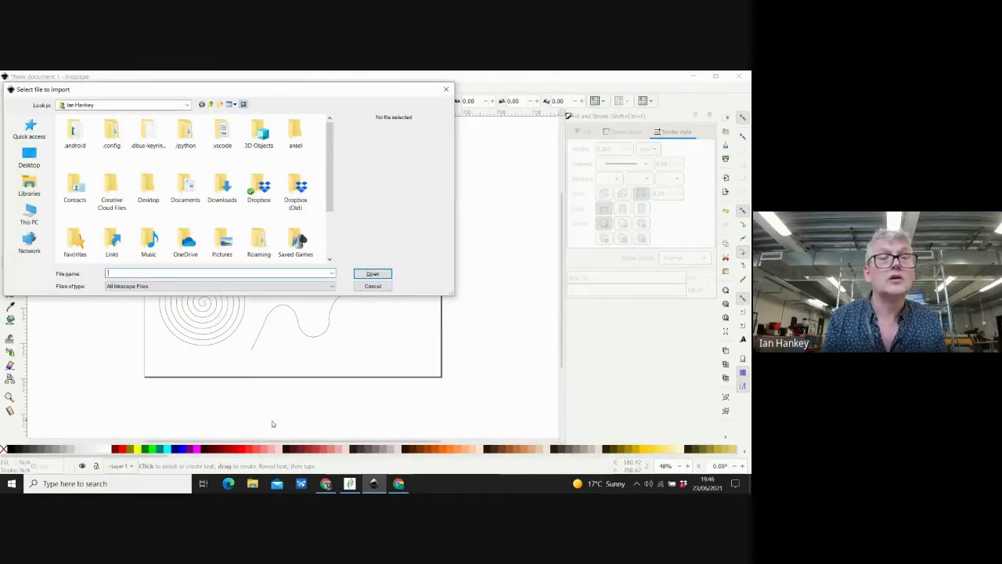
left_click(374, 287)
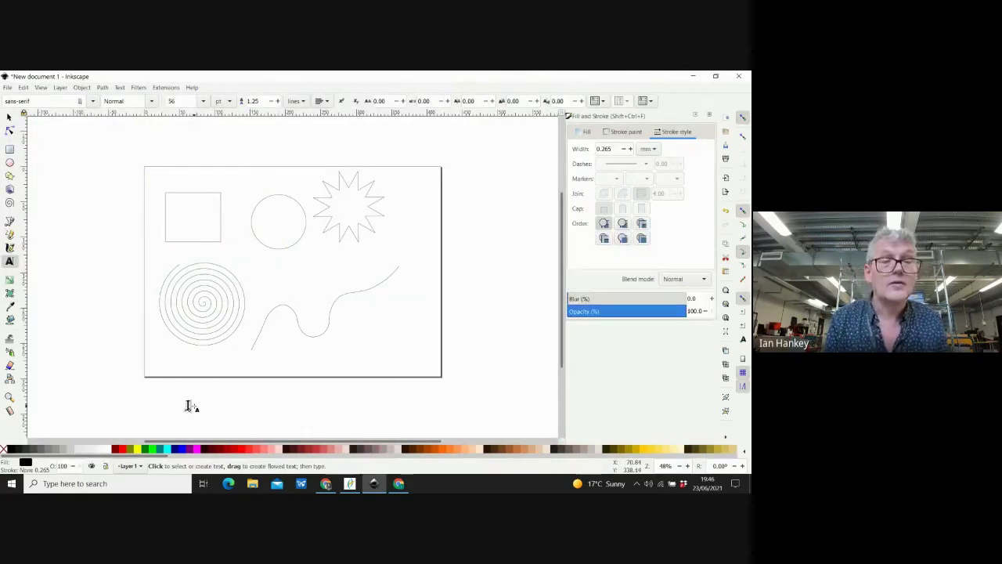
left_click(188, 406)
type("Ian")
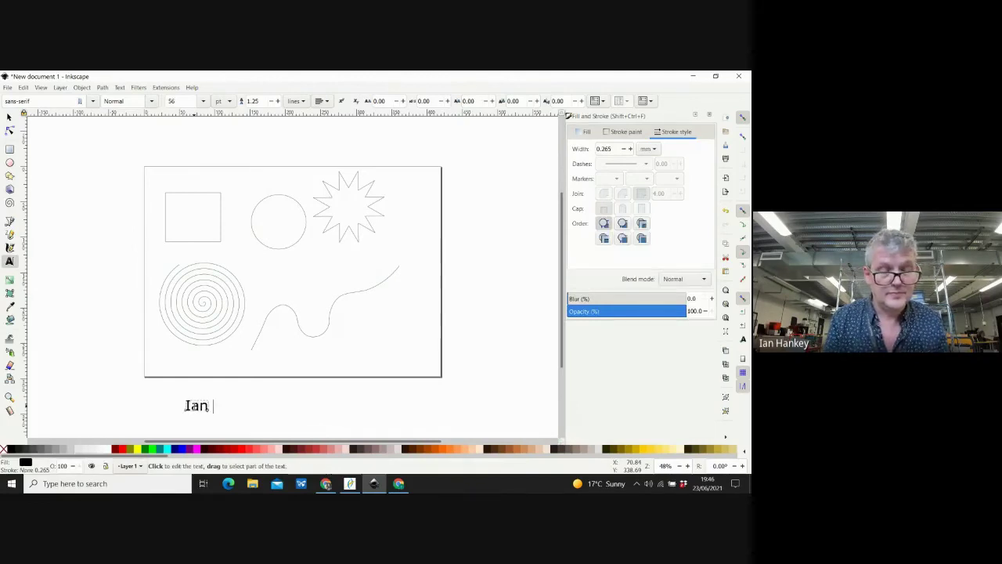
type(" Hankey")
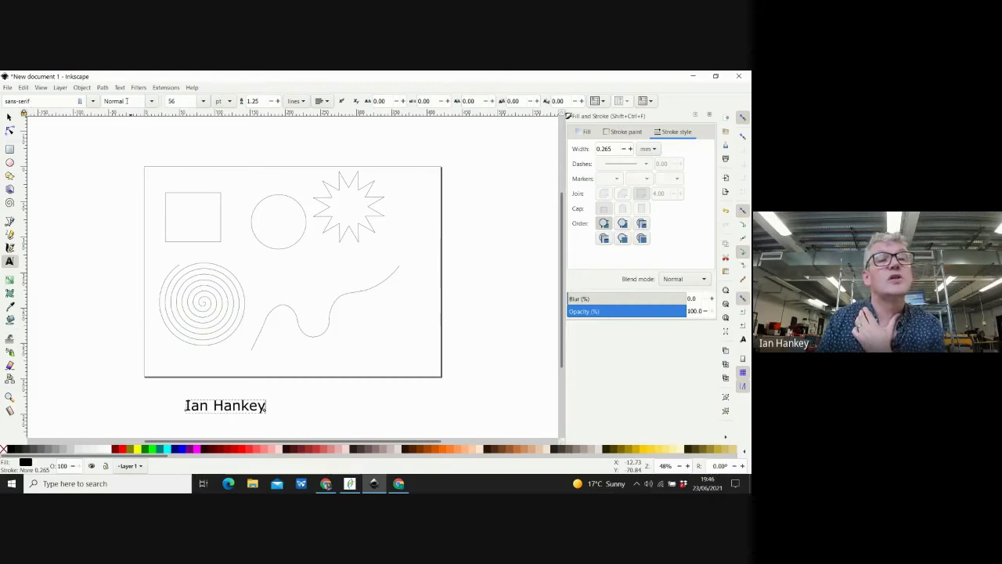
- Make the name text Bold at 64 pt
left_click(152, 101)
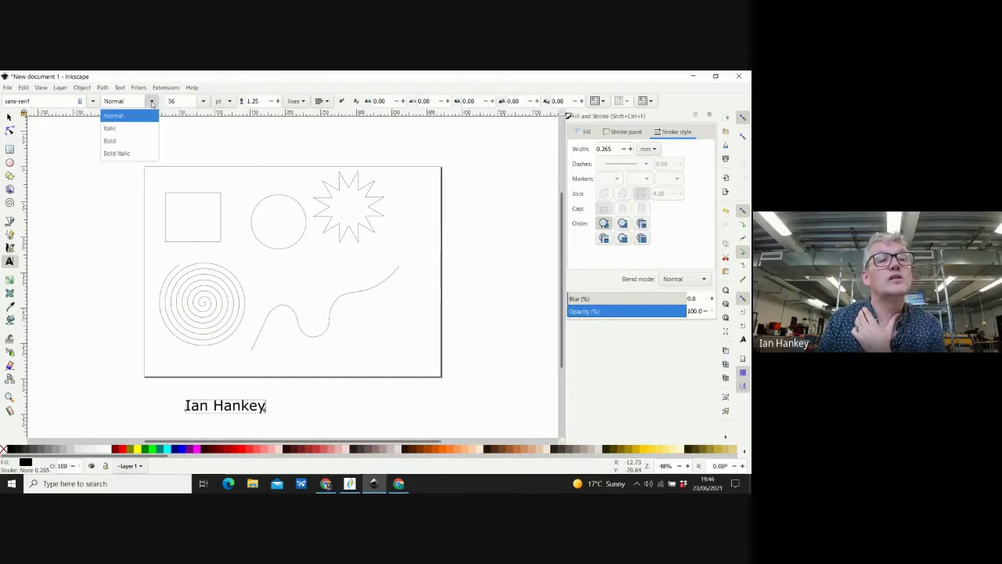
left_click(110, 141)
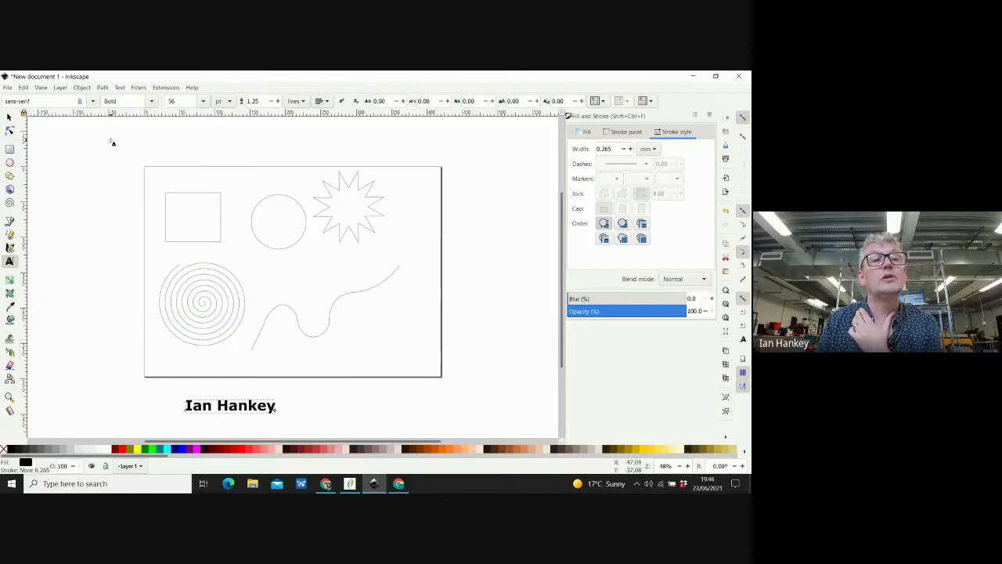
left_click(203, 101)
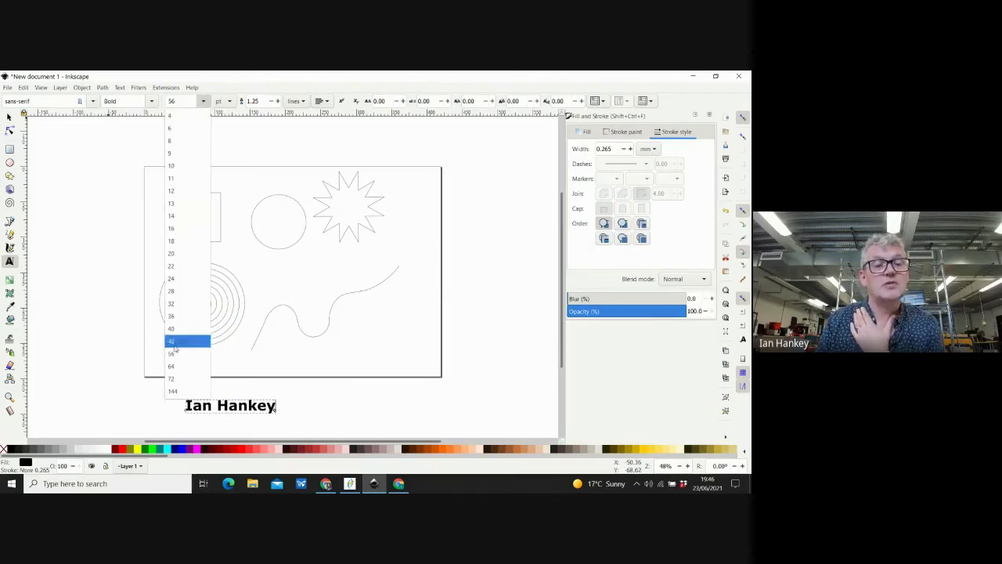
left_click(176, 366)
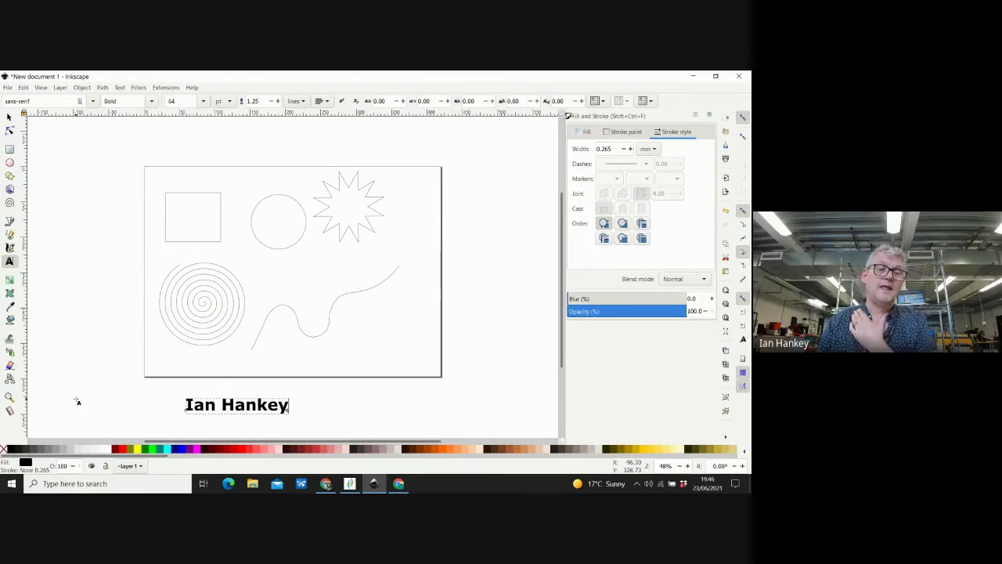
left_click(340, 418)
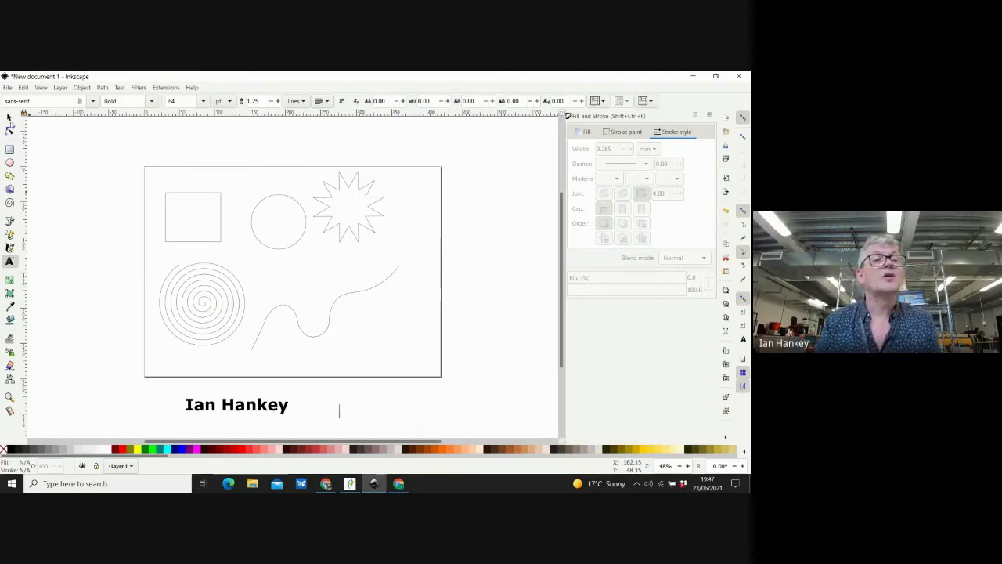
- Select the name text with the wavy curve and apply Text > Put on Path
left_click(9, 117)
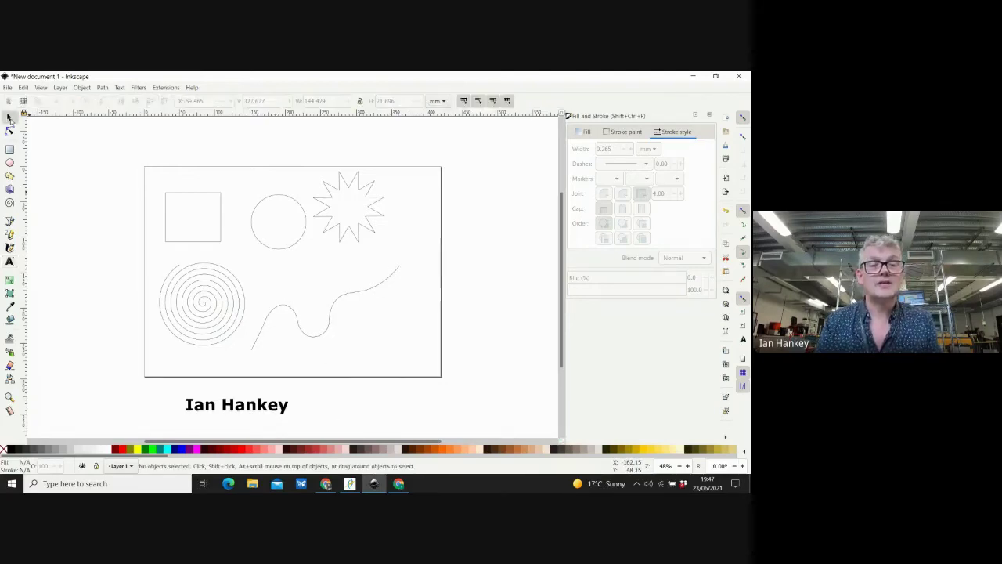
left_click(206, 408)
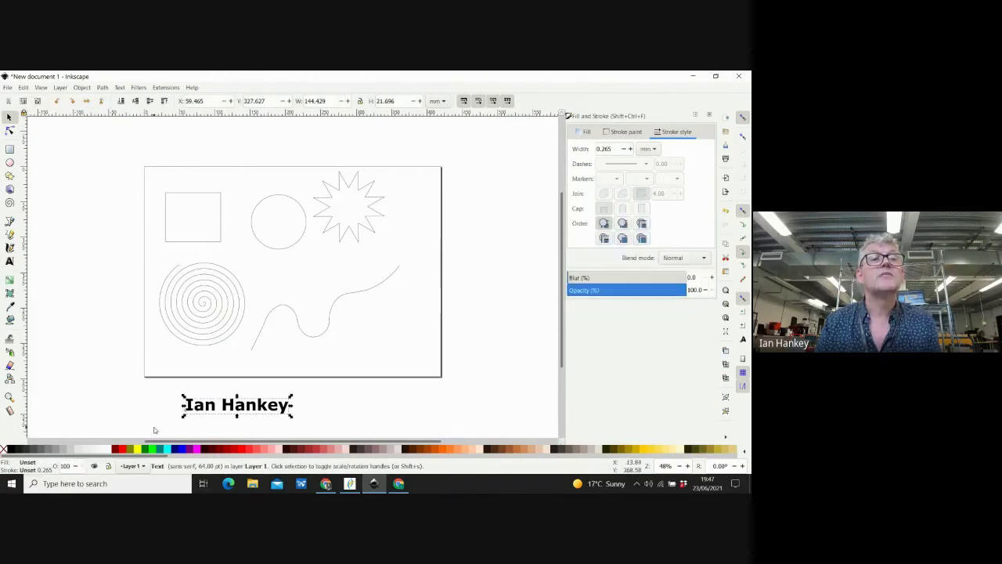
left_click(120, 88)
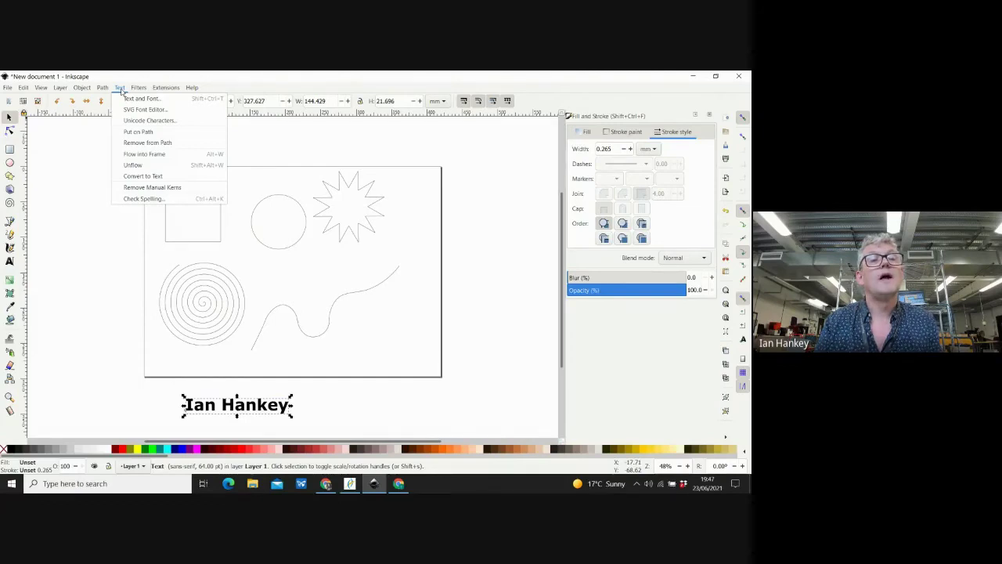
left_click(133, 137)
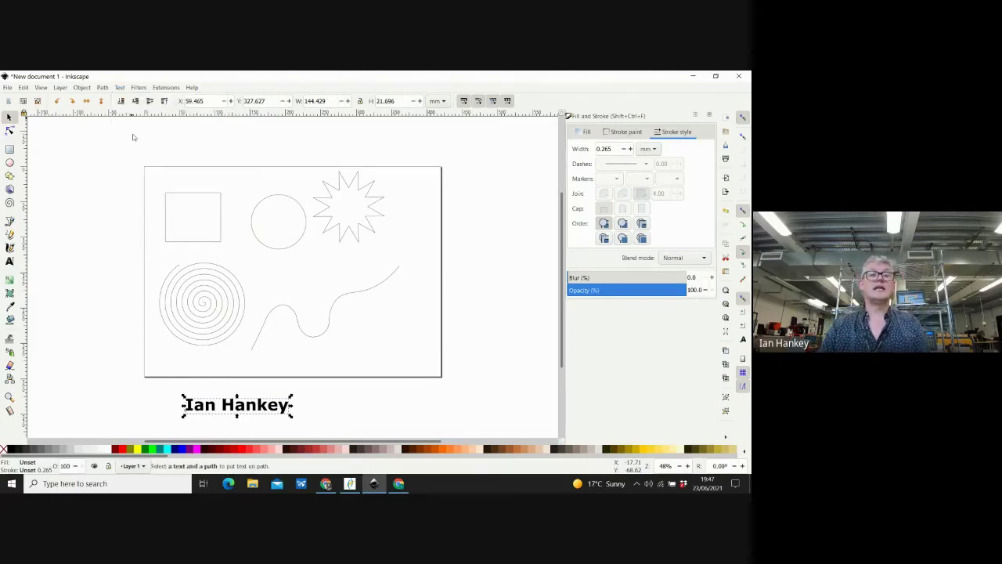
left_click(358, 293)
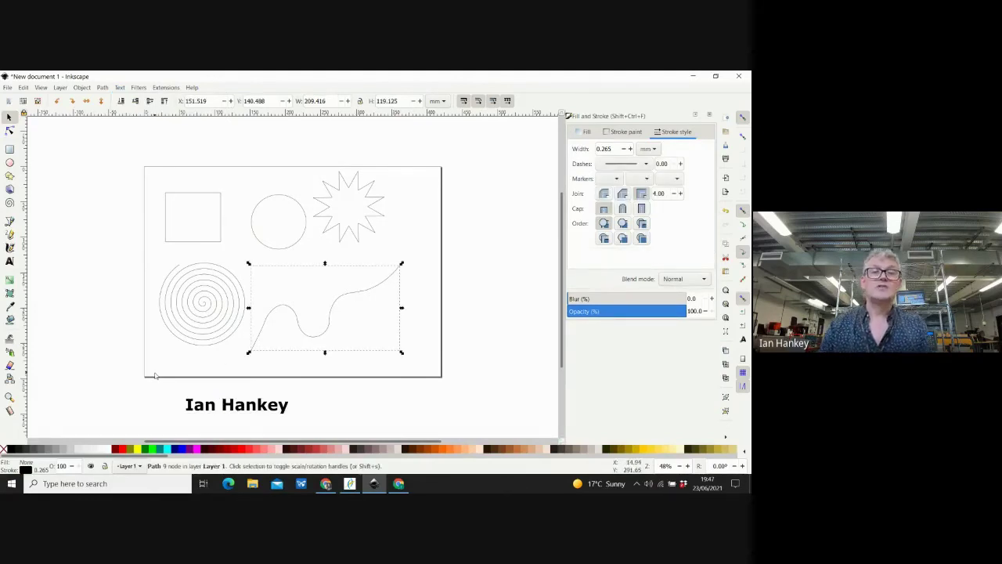
left_click(105, 259)
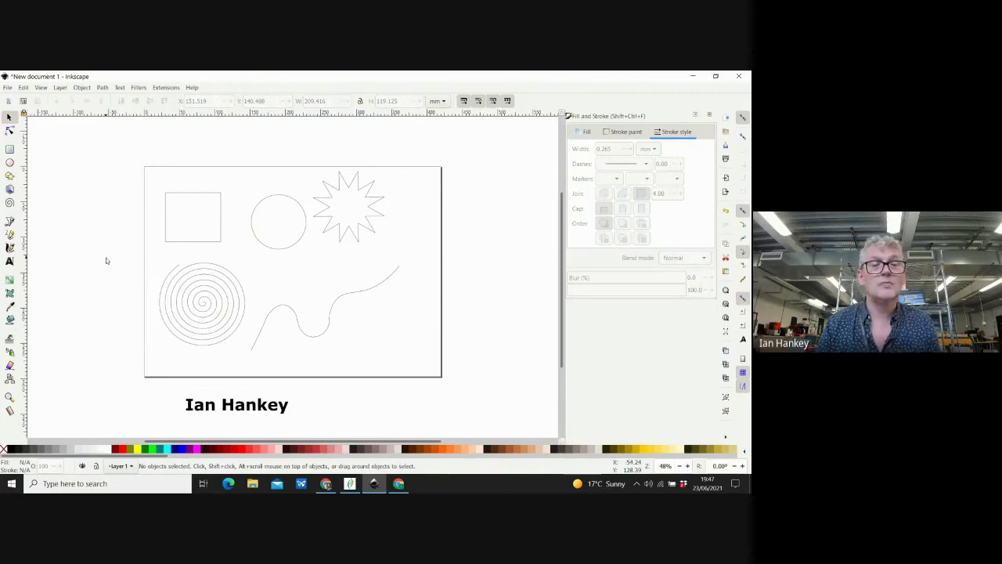
left_click(207, 410)
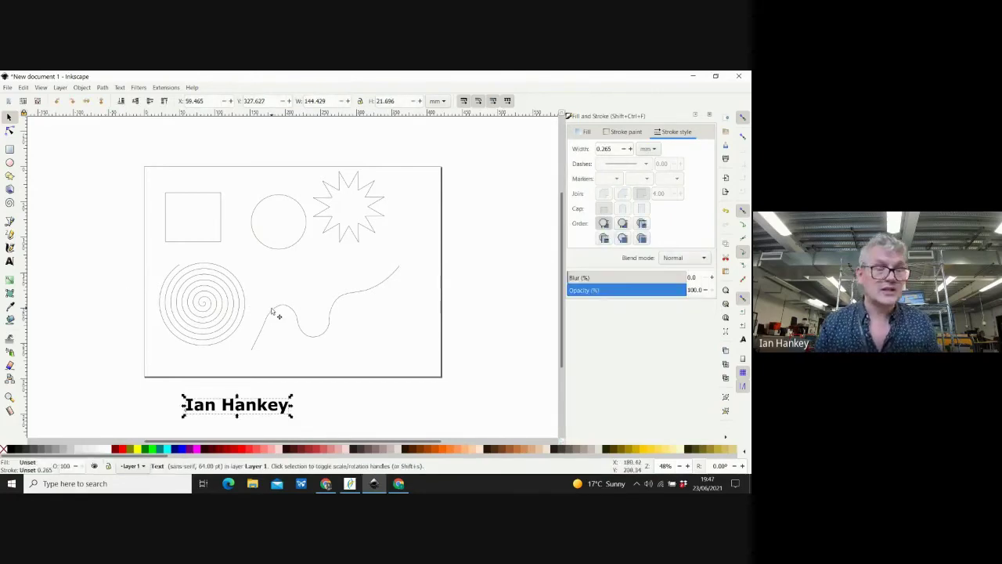
left_click(274, 314, "shift")
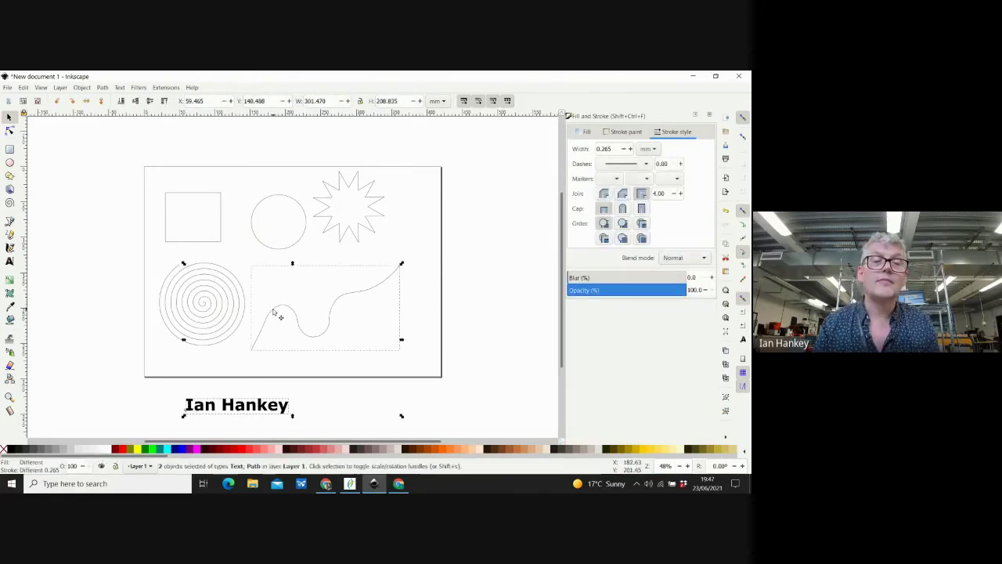
left_click(120, 88)
left_click(138, 130)
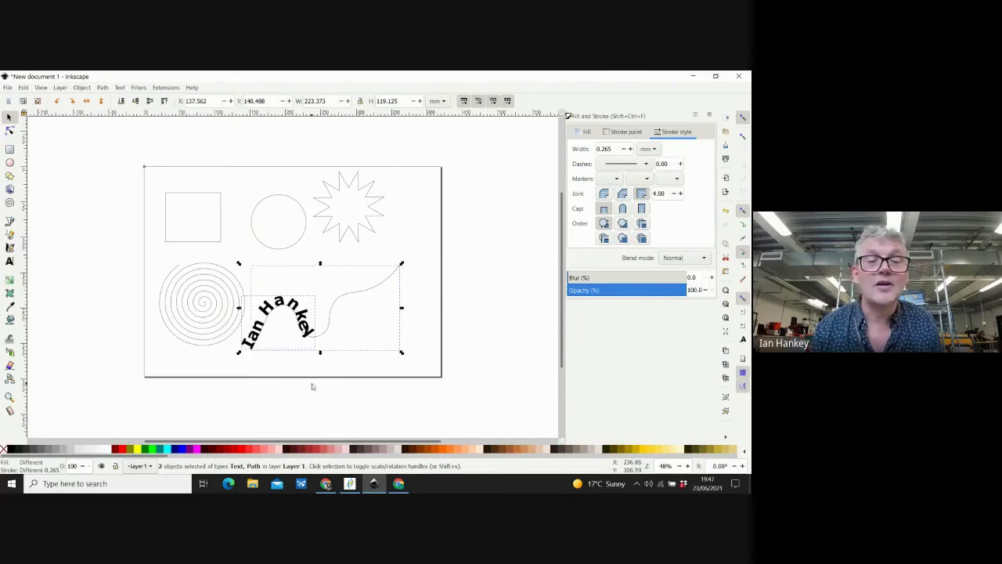
left_click(340, 417)
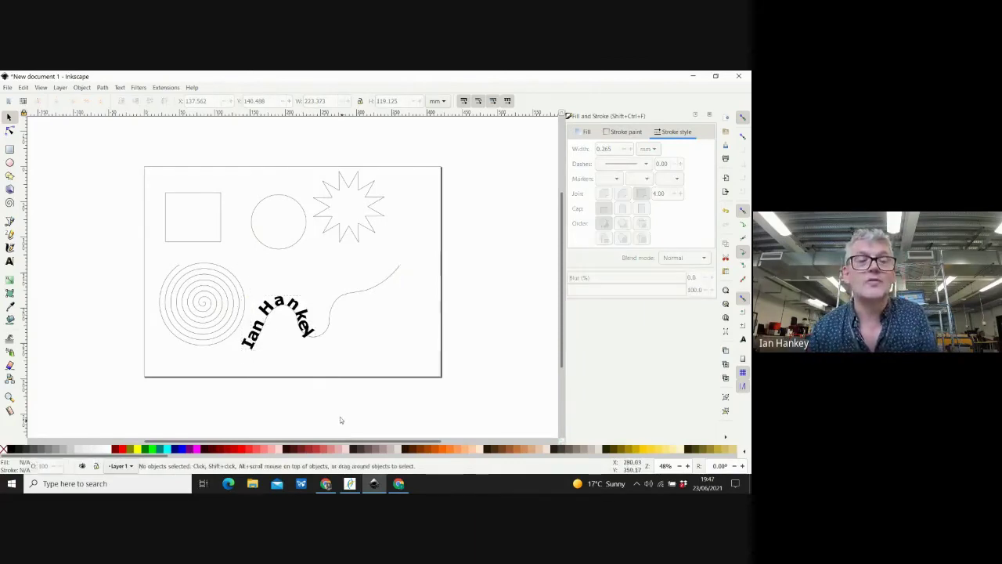
- Shift the name text further along the wavy curve, then reselect it as an object
double_click(249, 344)
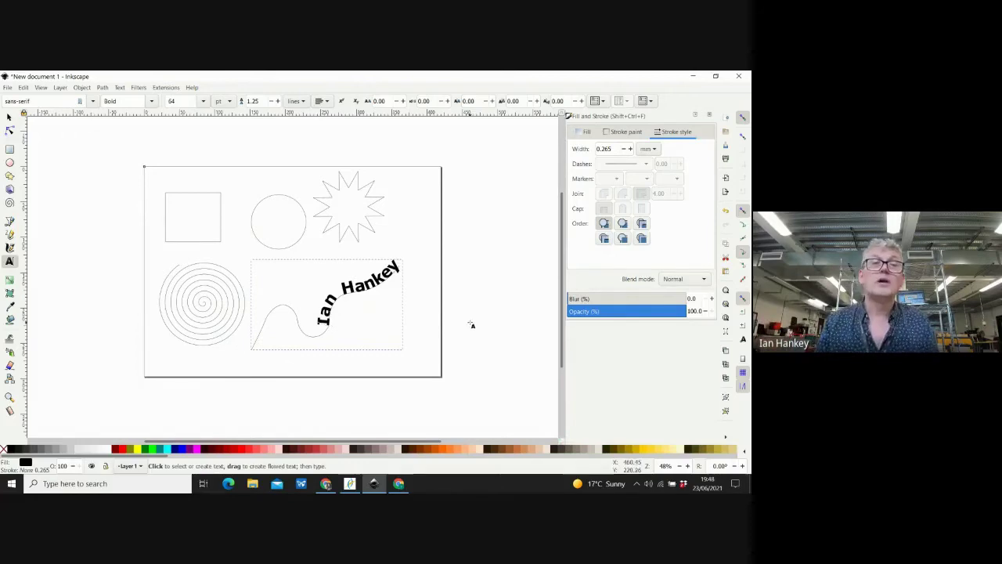
left_click(9, 118)
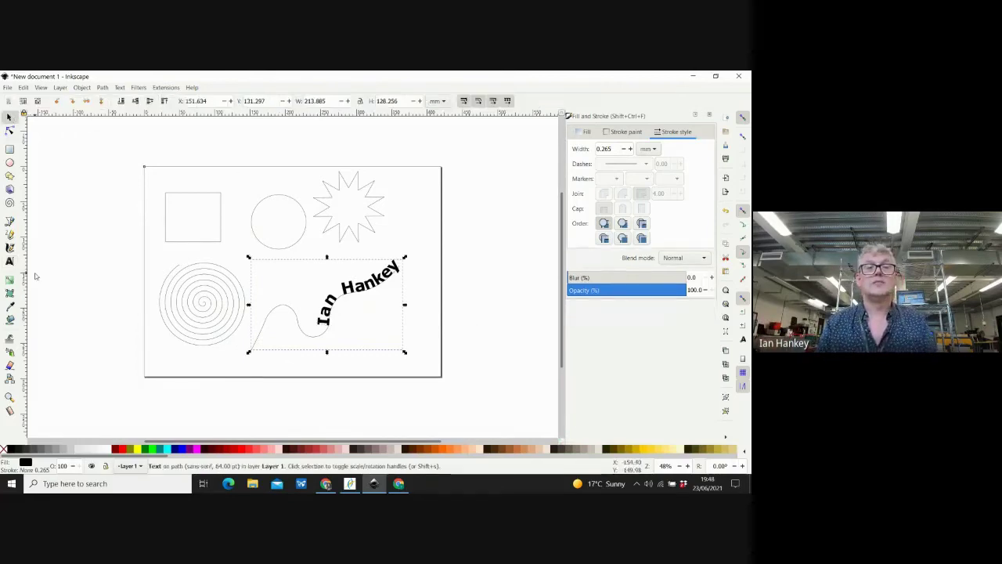
left_click(474, 332)
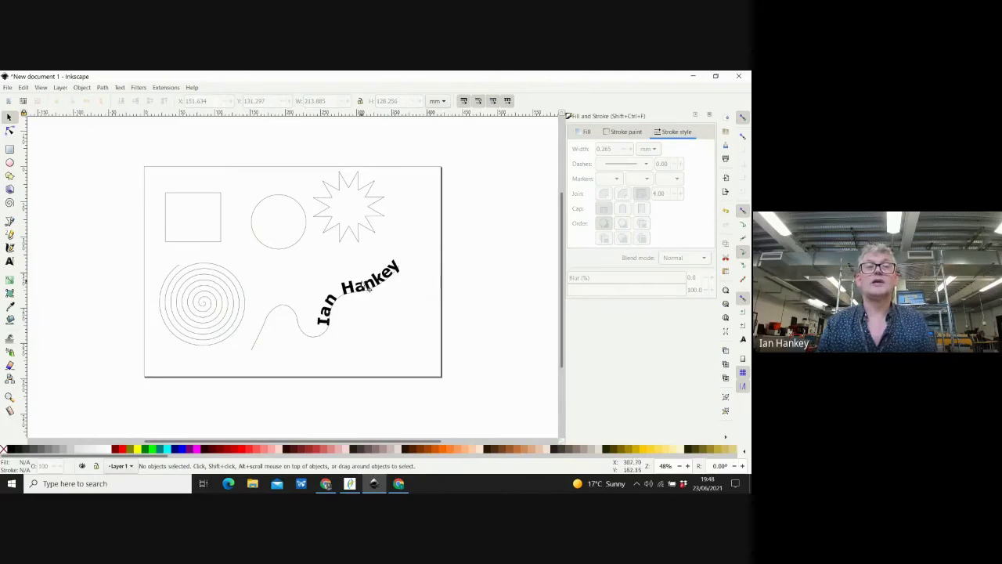
left_click(360, 293)
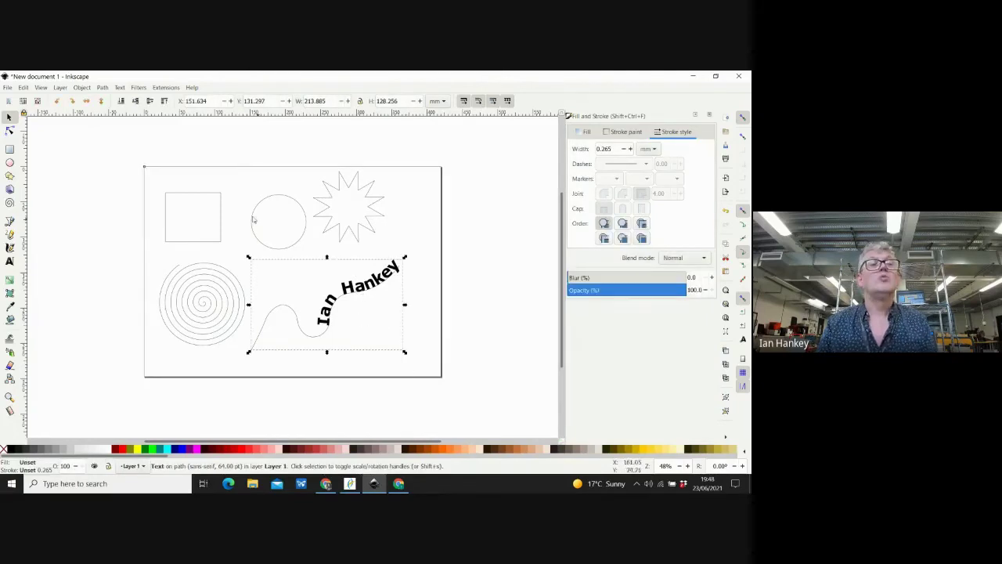
left_click(103, 87)
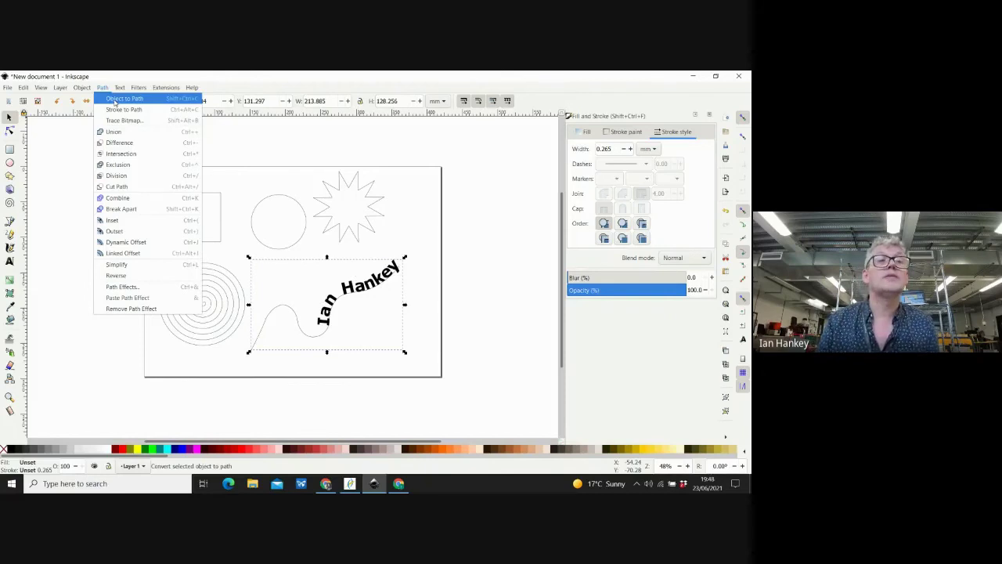
- Convert the curved name text into paths with Object to Path, then select the square
left_click(114, 102)
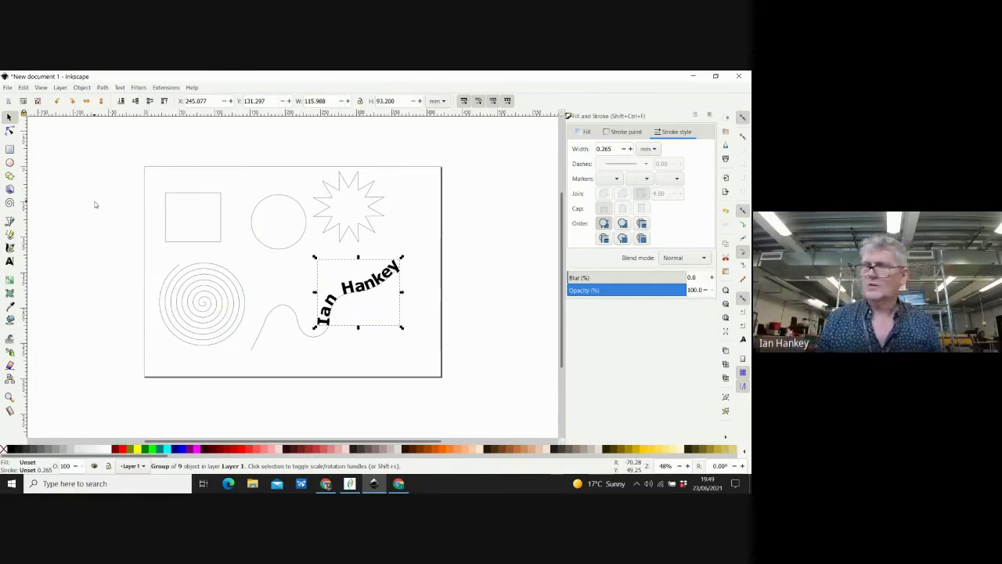
left_click(104, 88)
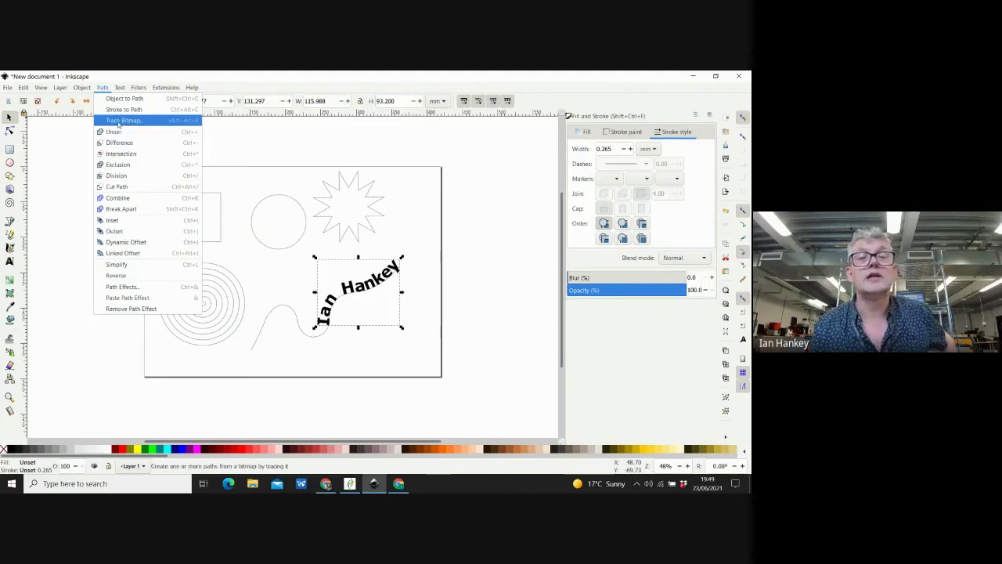
left_click(501, 342)
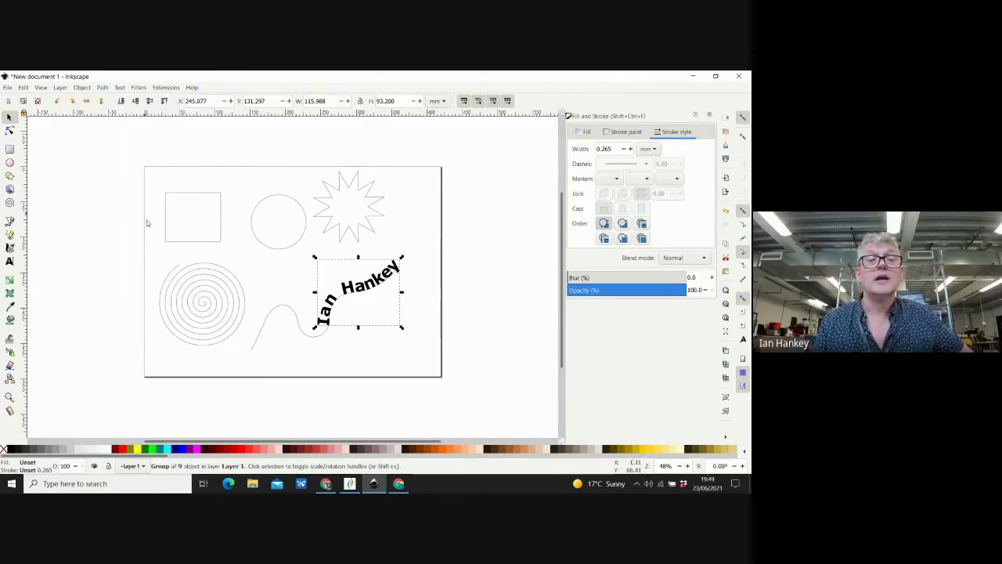
left_click(189, 193)
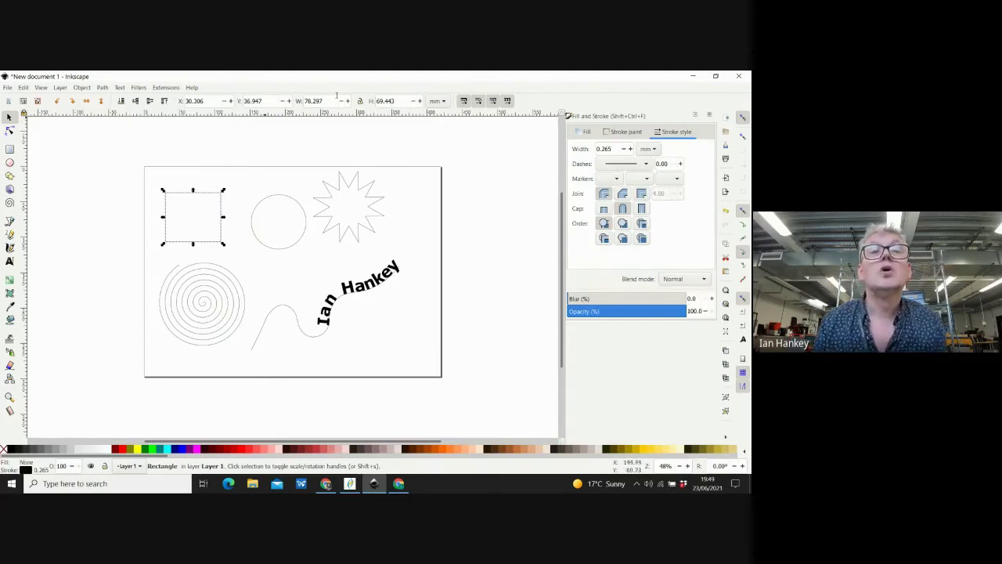
- Resize the square to exactly 78 × 78 mm and deselect it
left_click_drag(324, 101, 305, 101)
type("7")
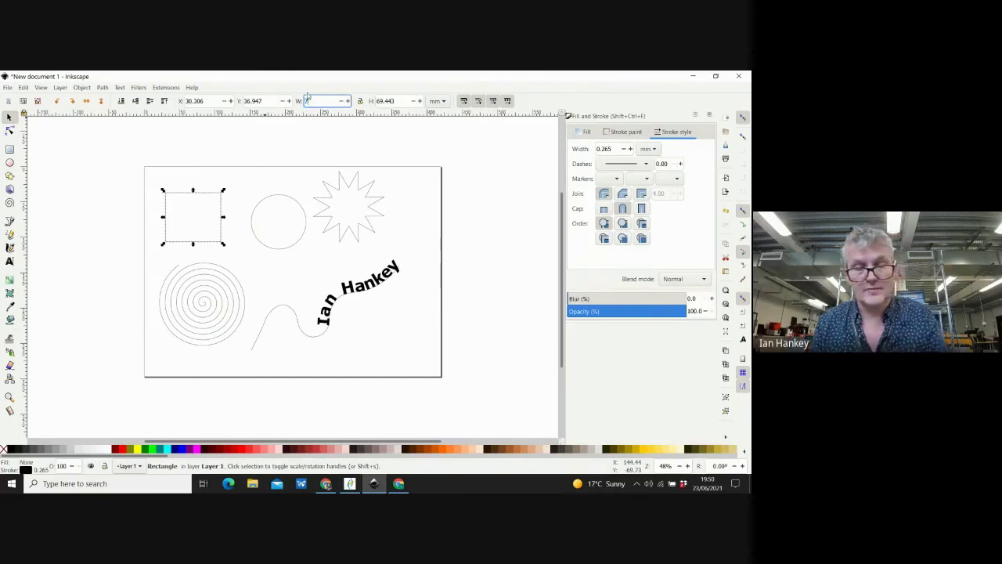
type("8")
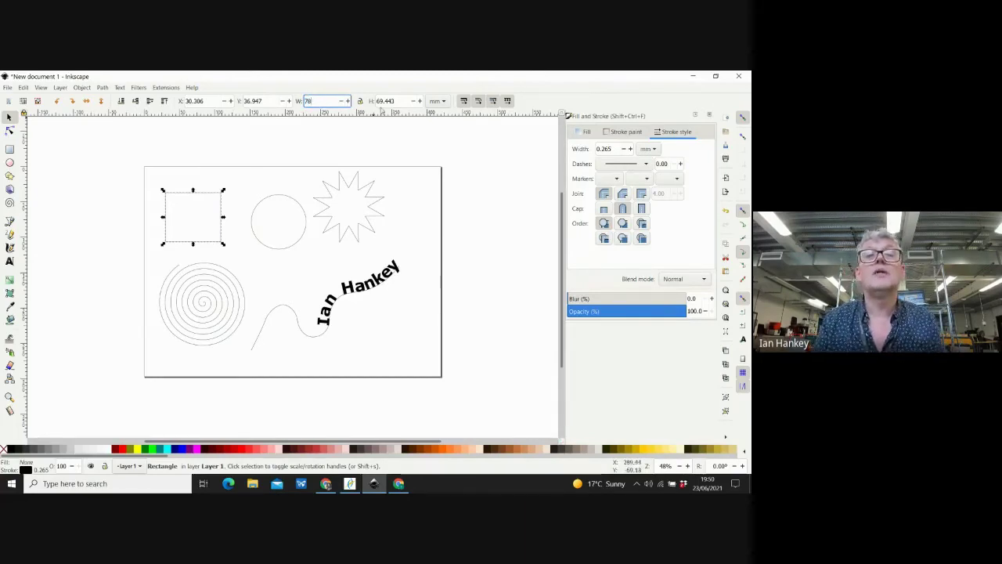
key("Tab")
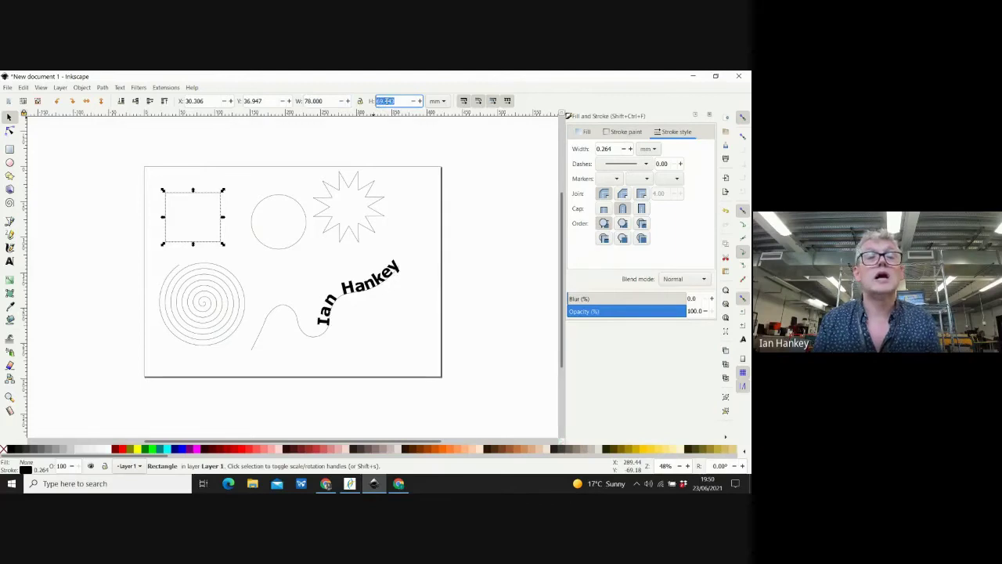
type("78")
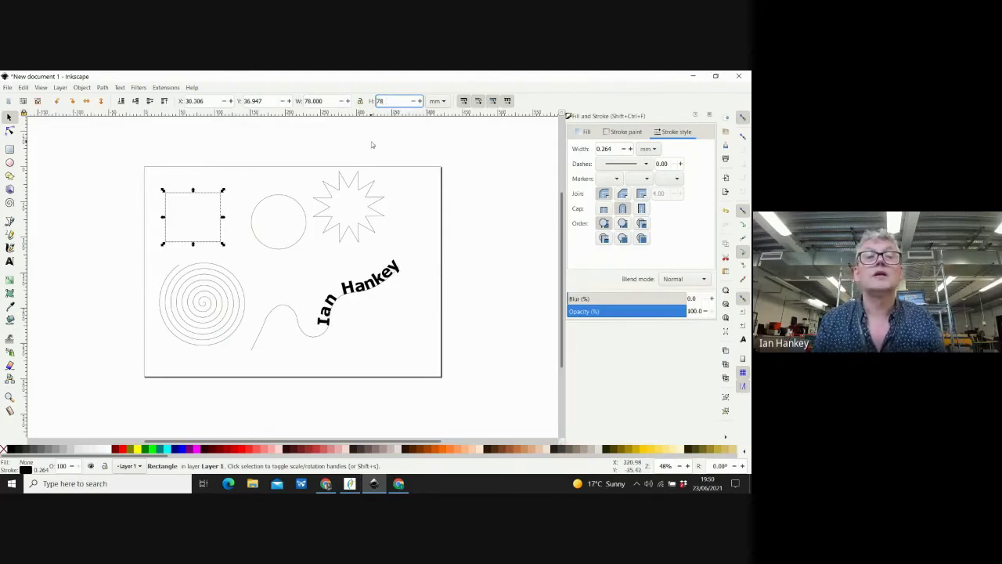
left_click(372, 145)
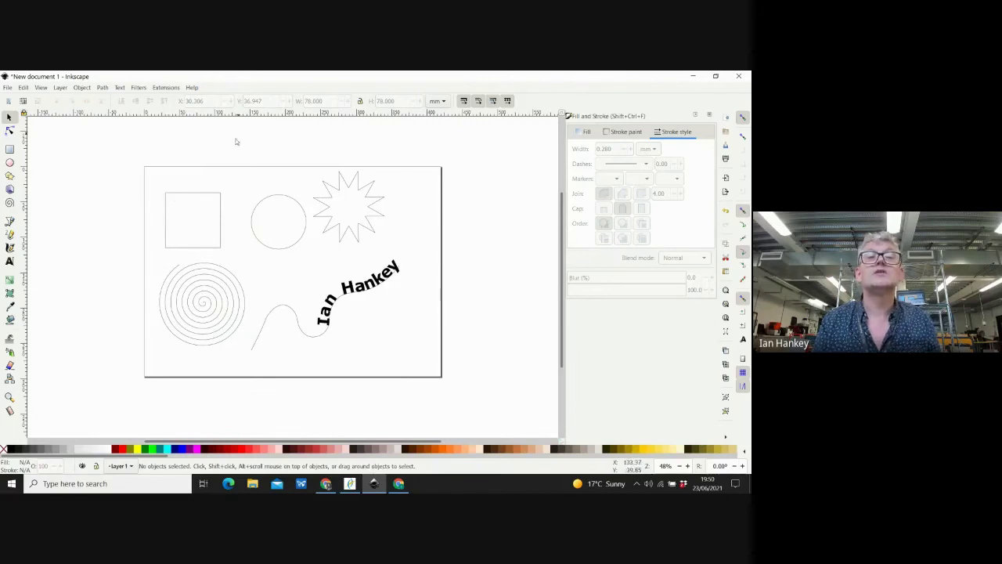
left_click(188, 192)
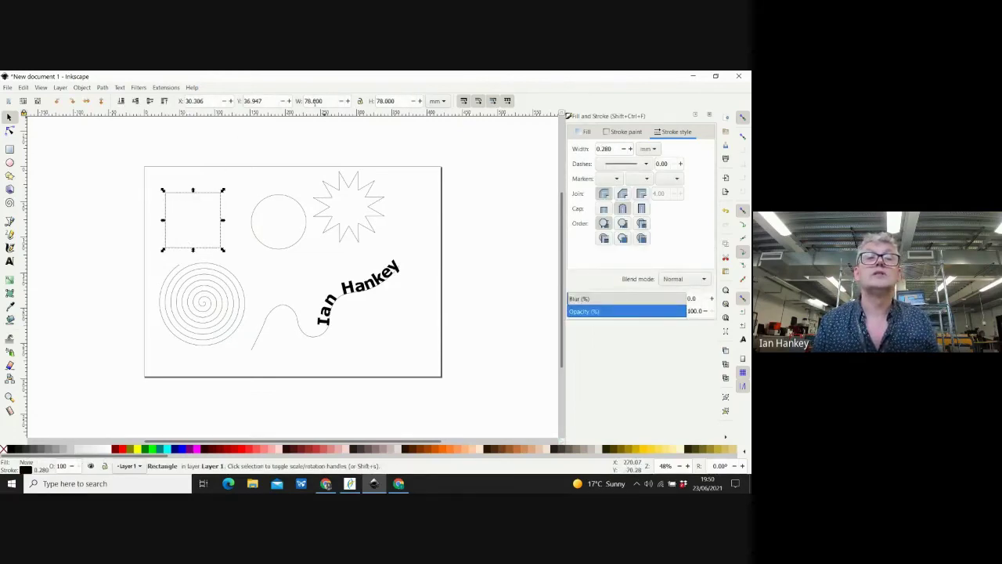
left_click(241, 159)
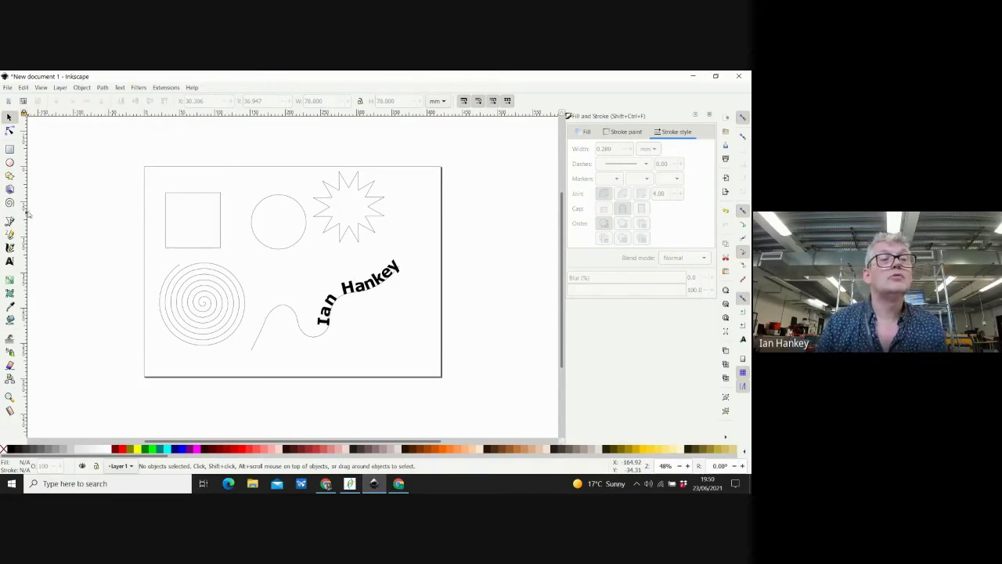
- Add two vertical guides positioned at X 0 mm and X 78 mm
left_click_drag(28, 212, 139, 216)
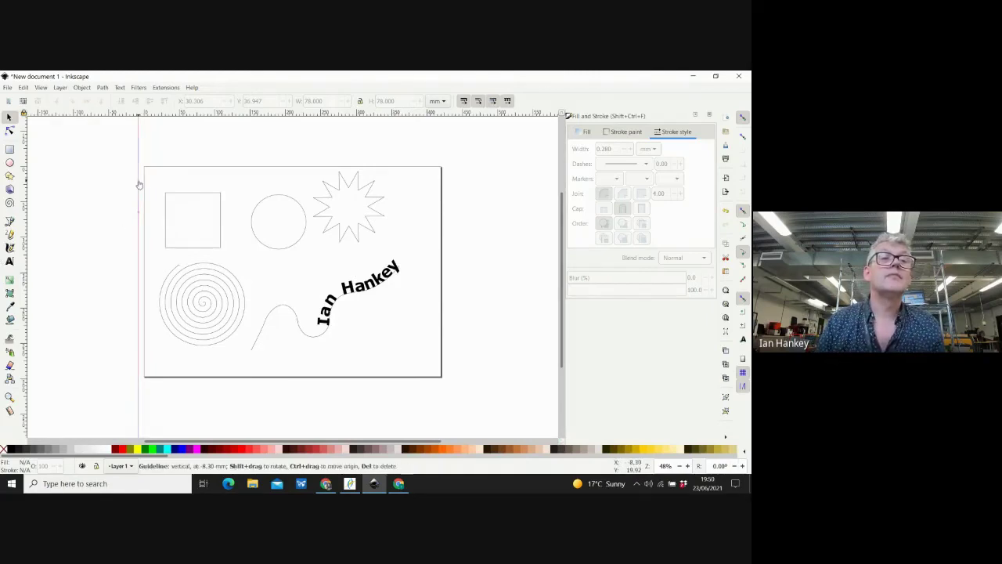
double_click(139, 185)
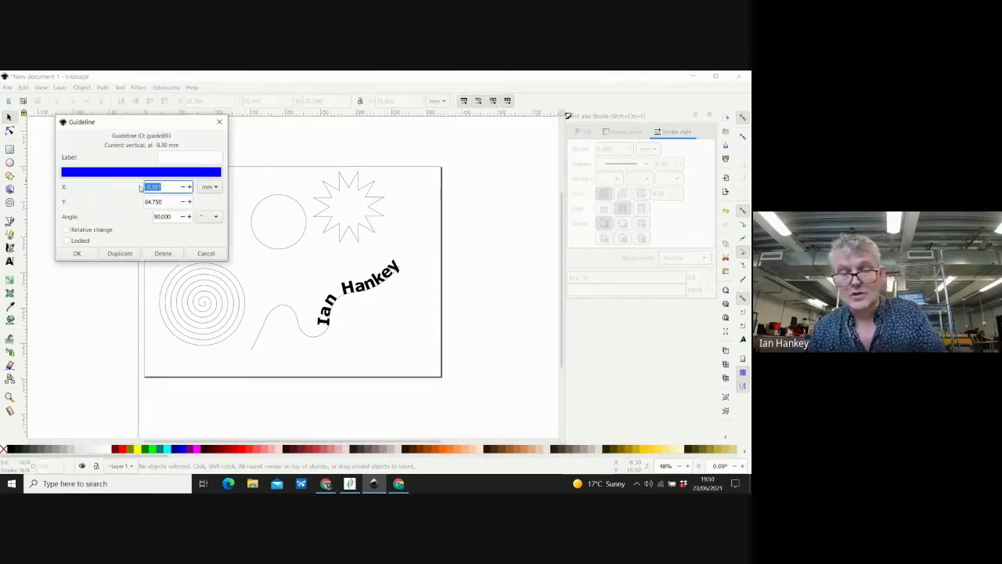
type("0.000")
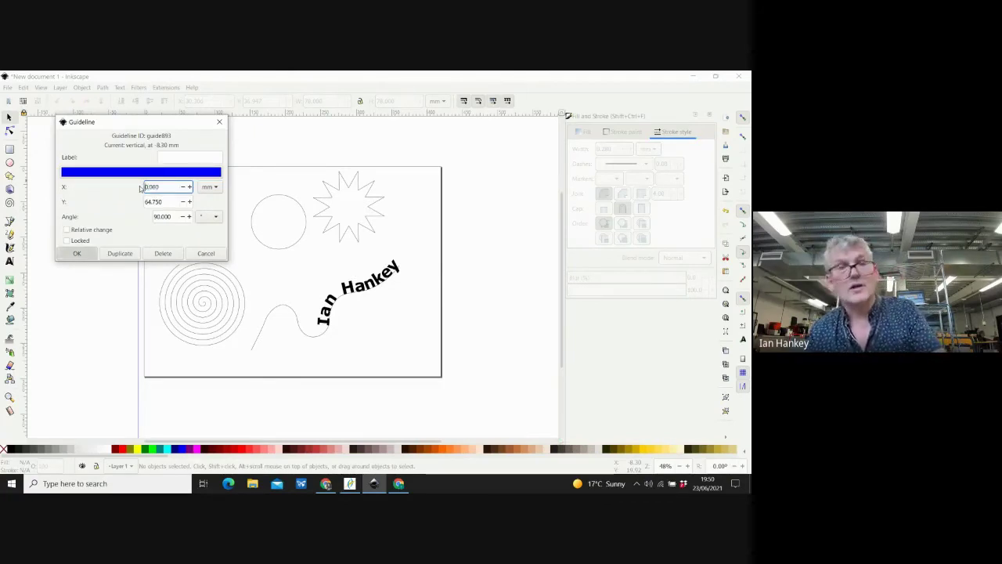
key("Return")
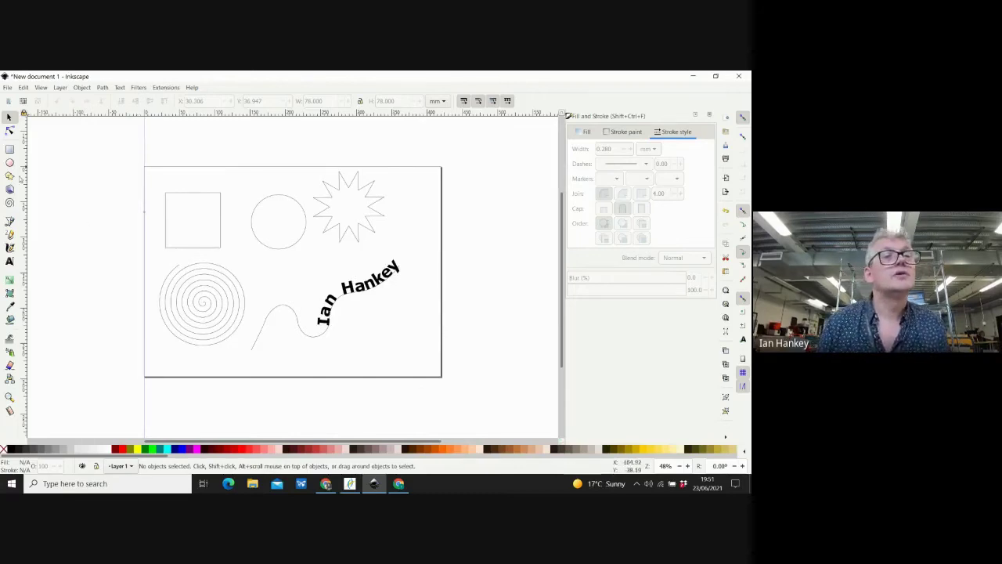
left_click_drag(25, 206, 207, 209)
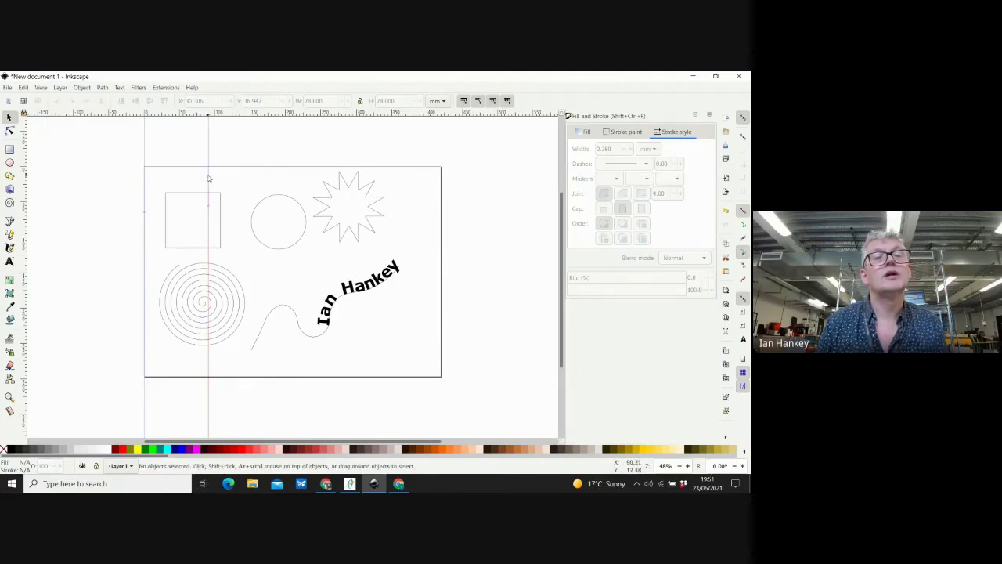
double_click(209, 181)
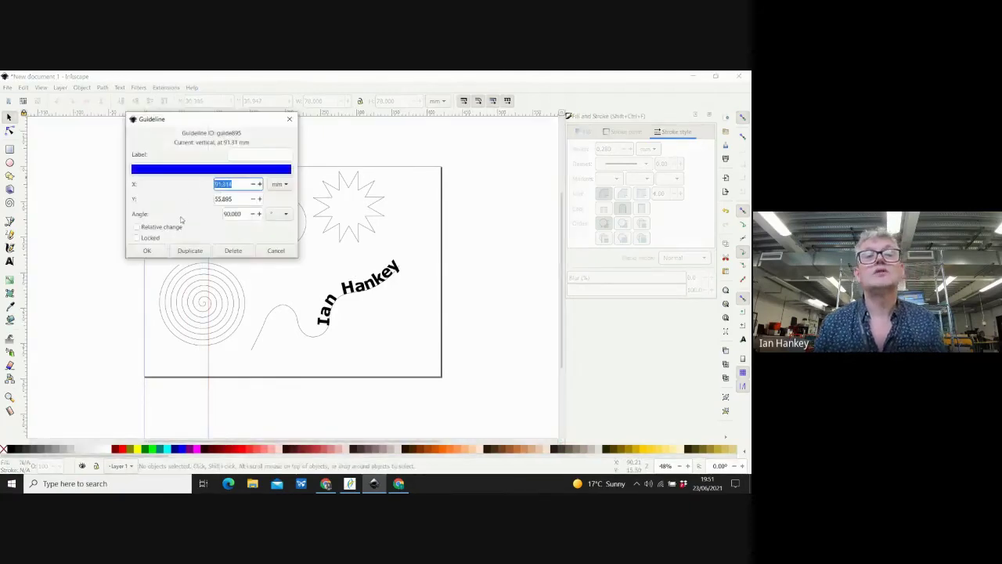
type("78")
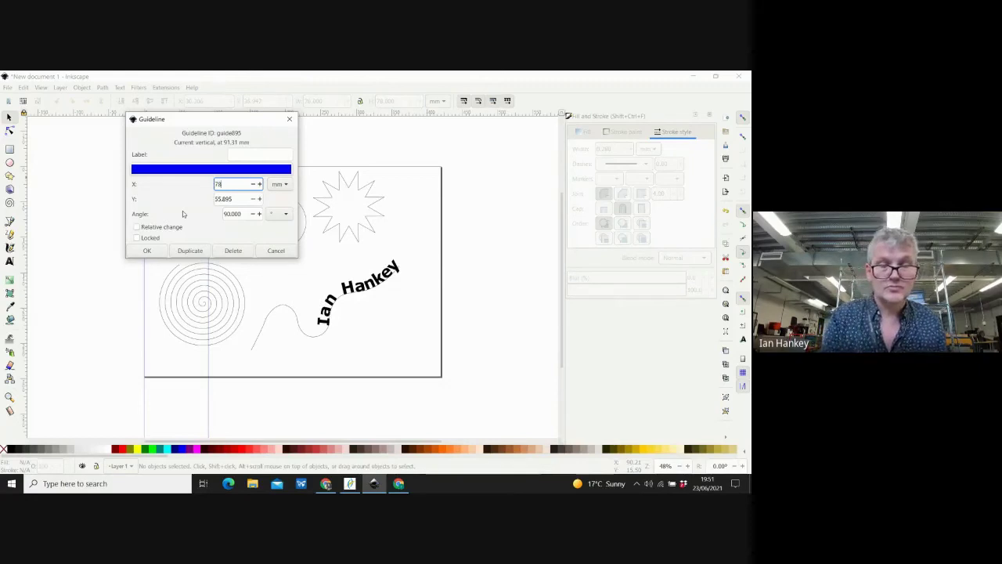
key("Return")
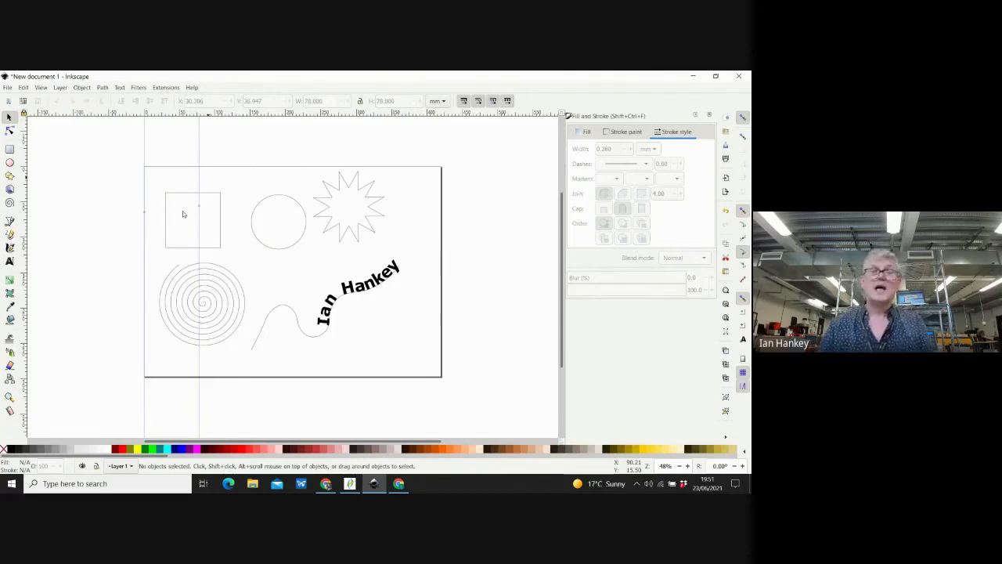
- Snap the square's left side to the 0 mm guide and pull a horizontal guide down
left_click(190, 206)
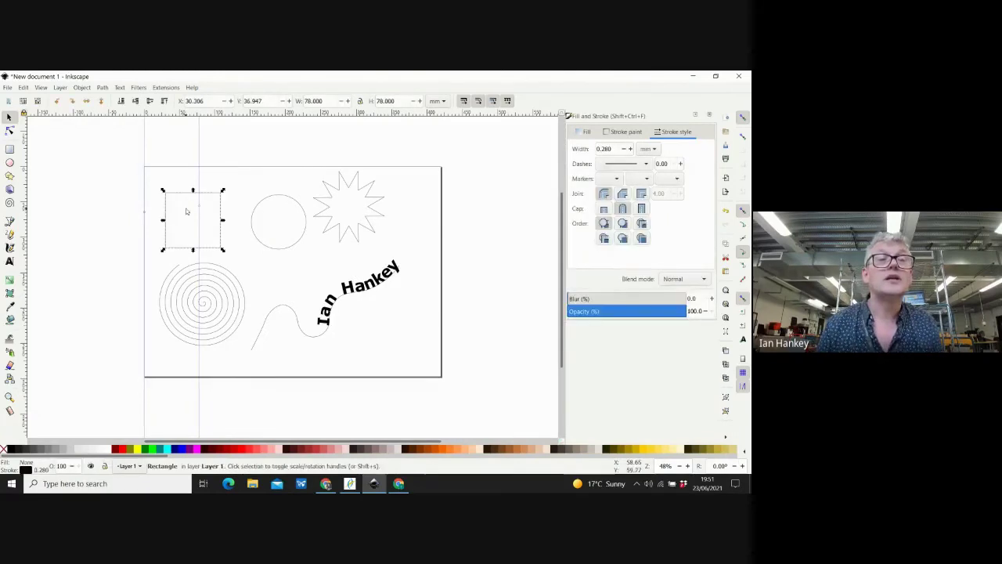
left_click_drag(183, 198, 165, 185)
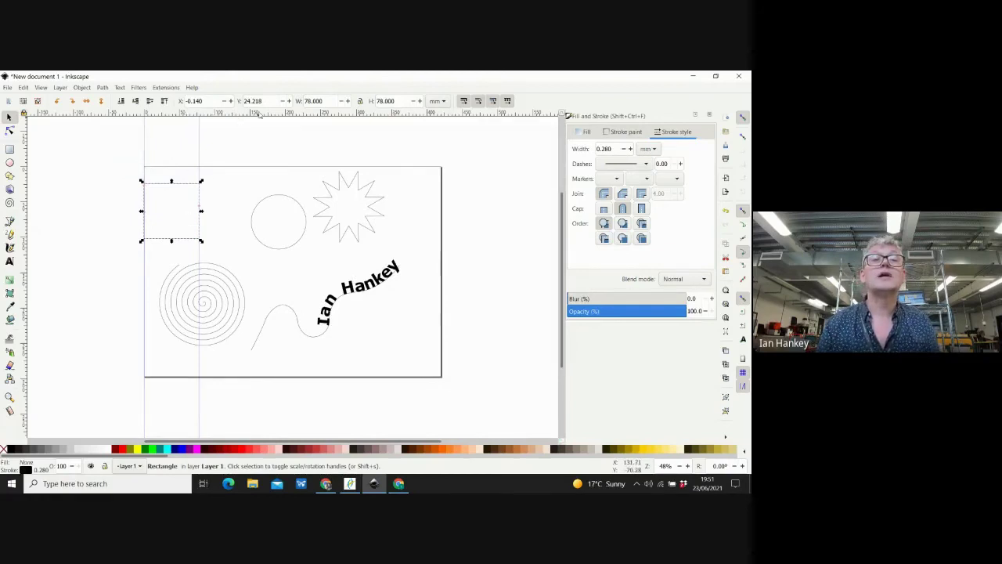
left_click_drag(259, 114, 258, 167)
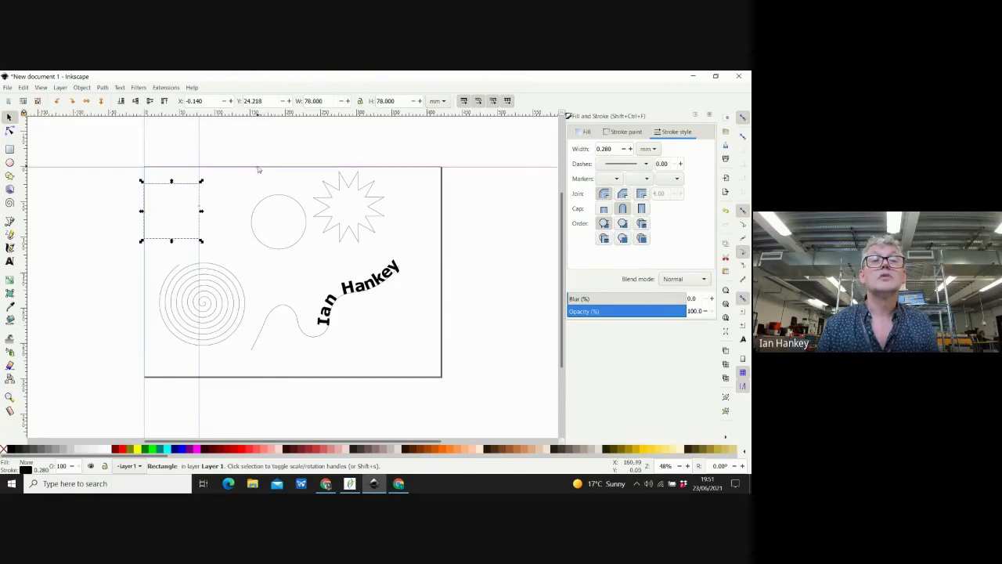
- Set the horizontal guide to Y 0 and snap the square into the page's top-left corner
key("Escape")
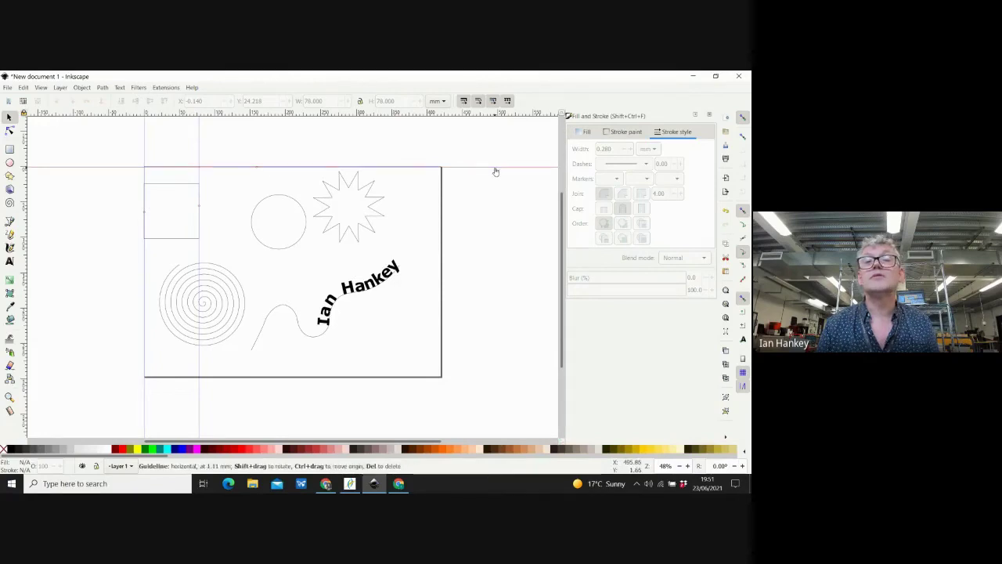
double_click(495, 171)
left_click(521, 189)
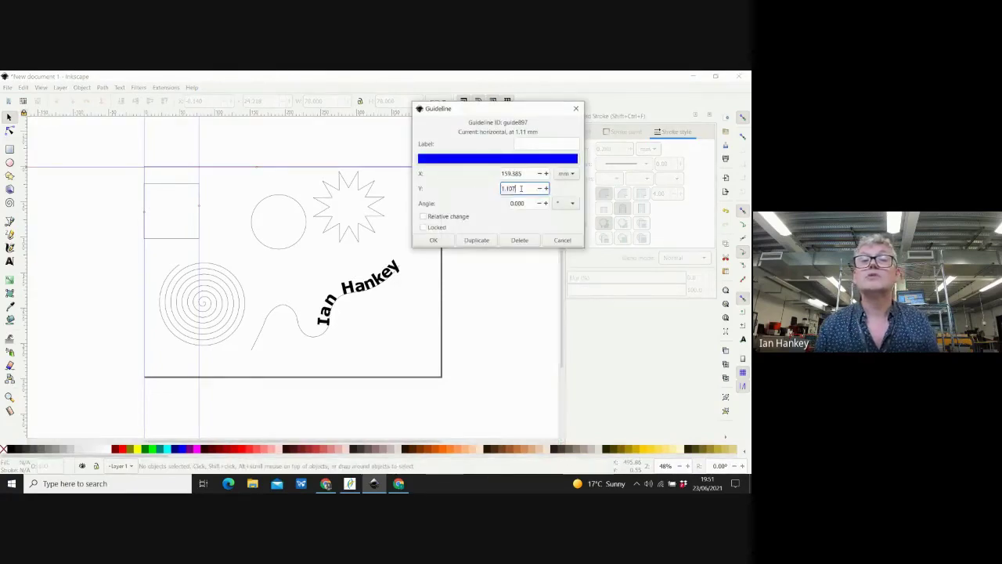
double_click(521, 188)
type("0")
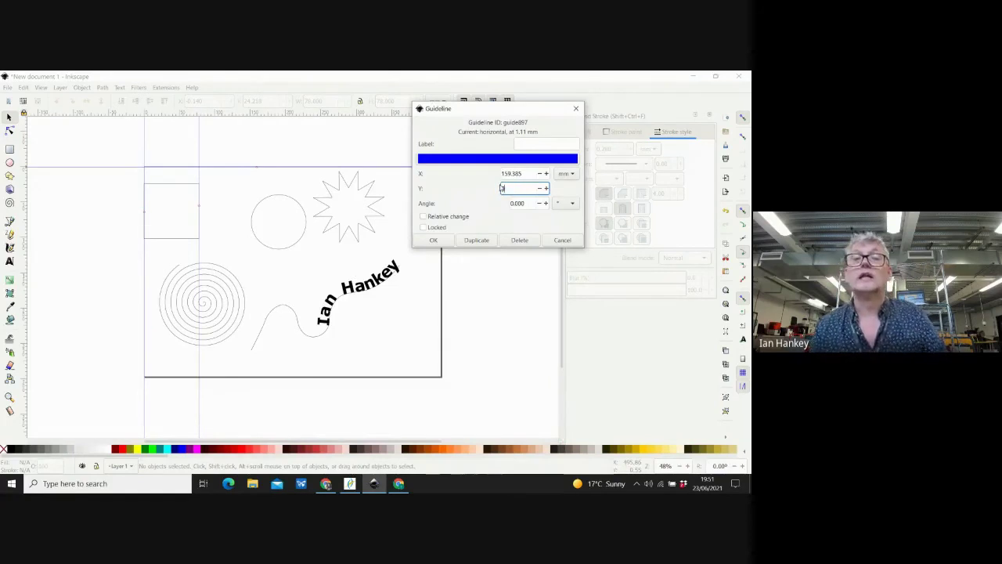
left_click(433, 240)
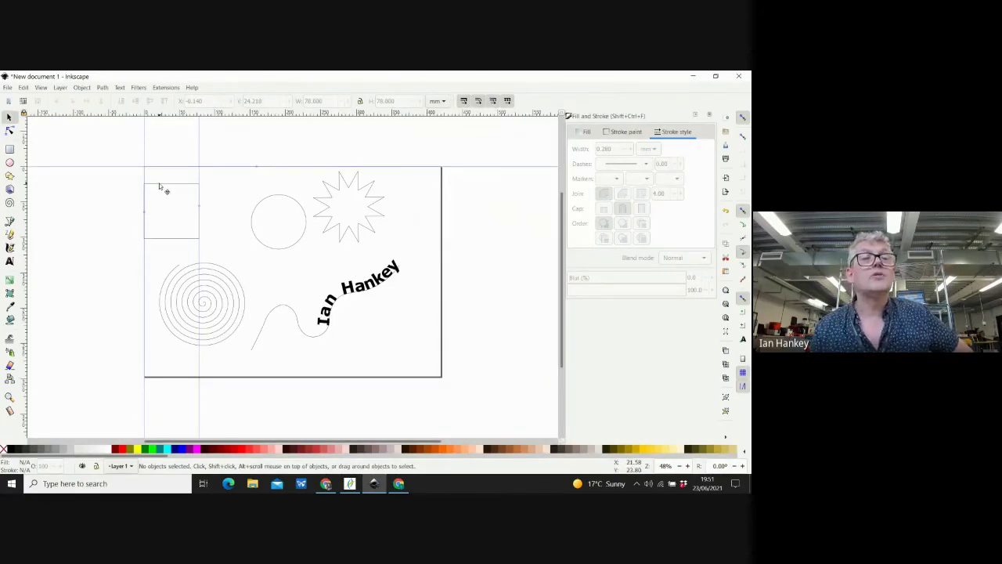
mouse_move(159, 186)
left_mouse_down()
mouse_move(173, 198)
mouse_move(165, 171)
left_mouse_up()
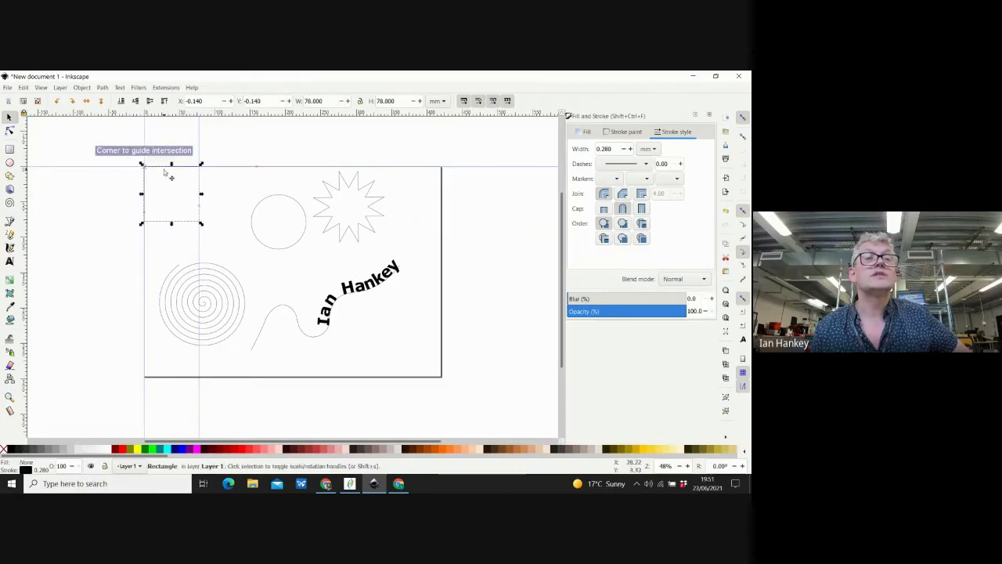
left_click(217, 226)
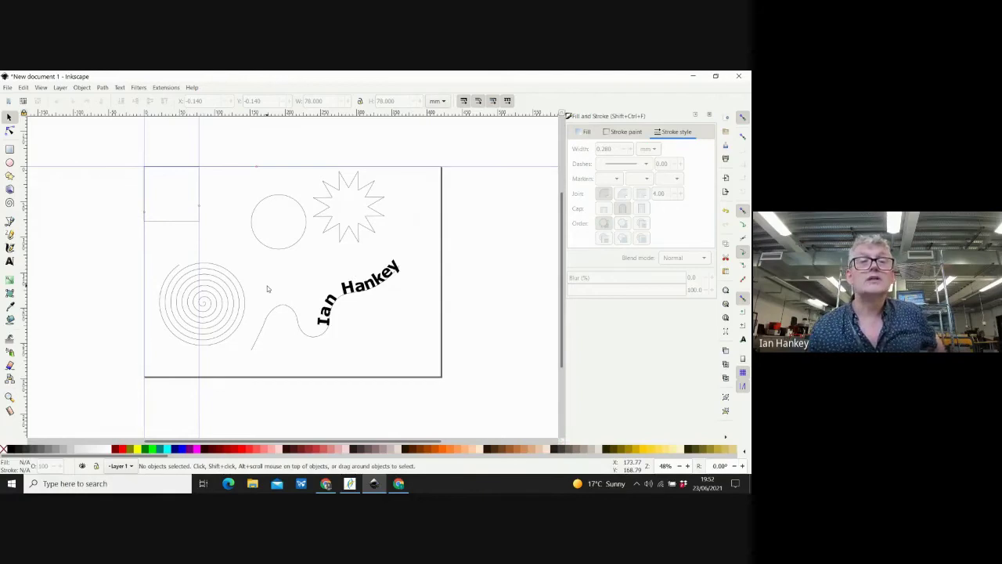
- Open Object > Align and Distribute so its panel docks above Fill and Stroke
left_click(82, 88)
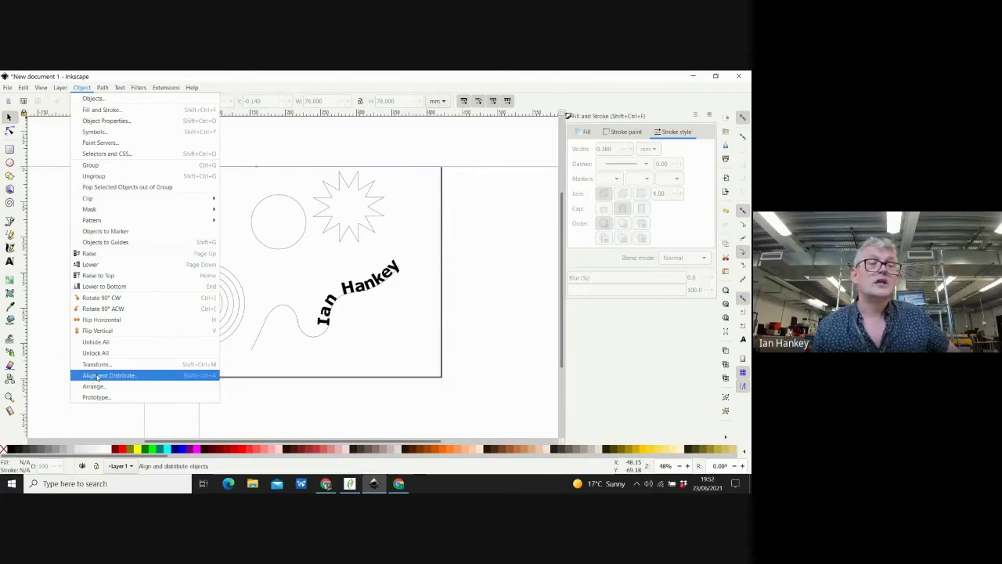
left_click(97, 376)
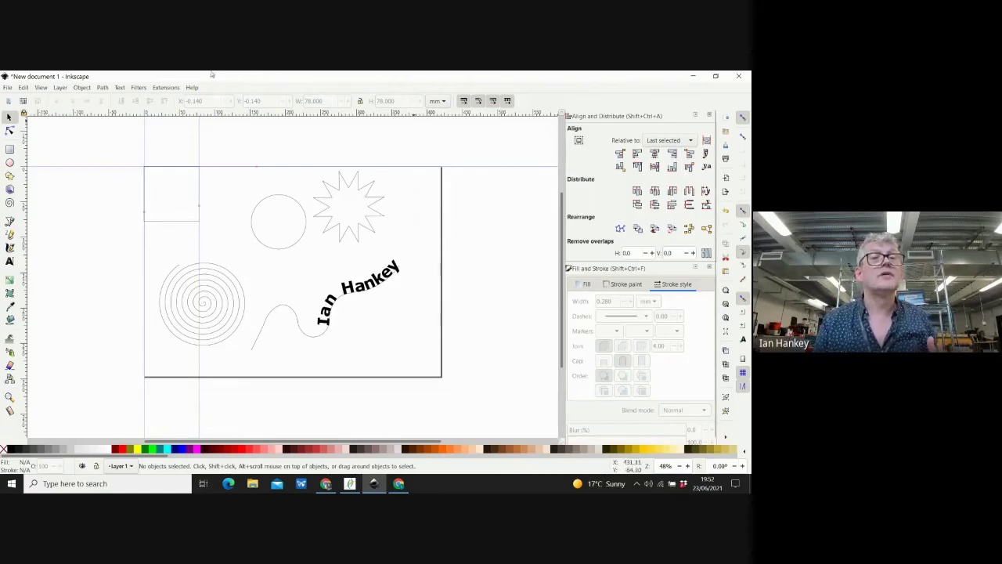
- Draw three small rectangles near the page's top-left corner, one to the left and two above
left_click(10, 149)
left_click_drag(64, 202, 94, 232)
left_click_drag(224, 143, 255, 194)
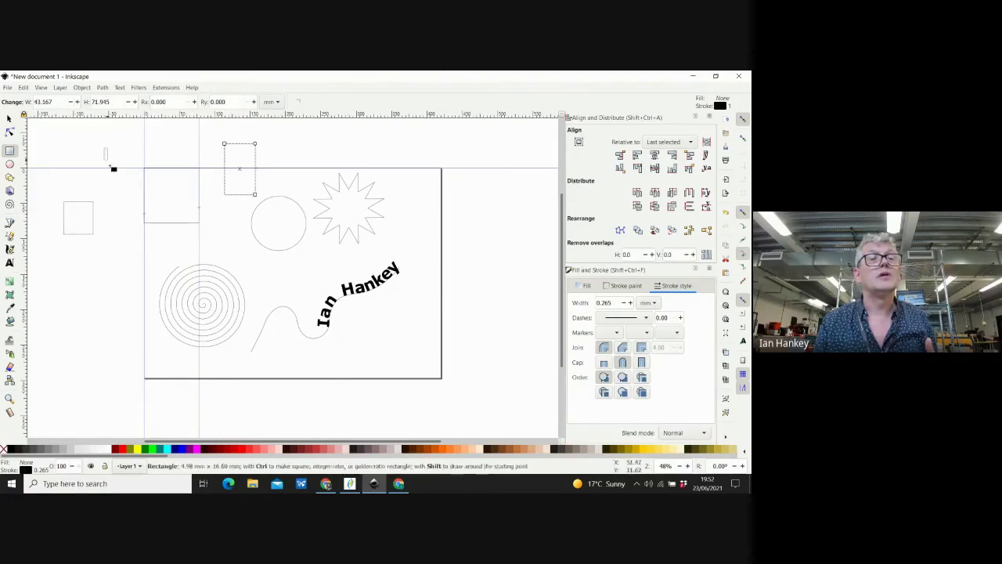
left_click_drag(103, 148, 136, 198)
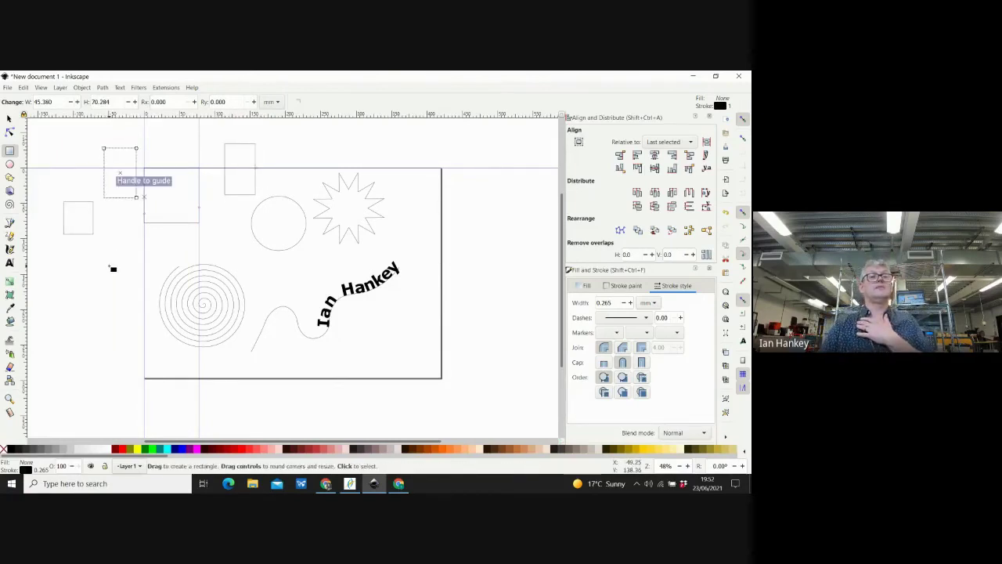
- Switch to the Selector tool and select the square in the page corner
left_click(8, 118)
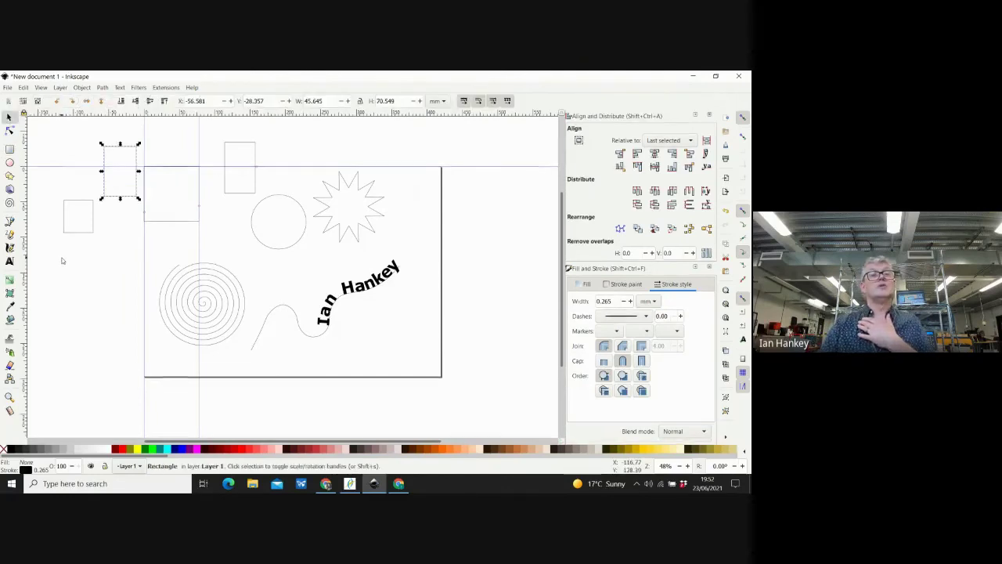
left_click(76, 295)
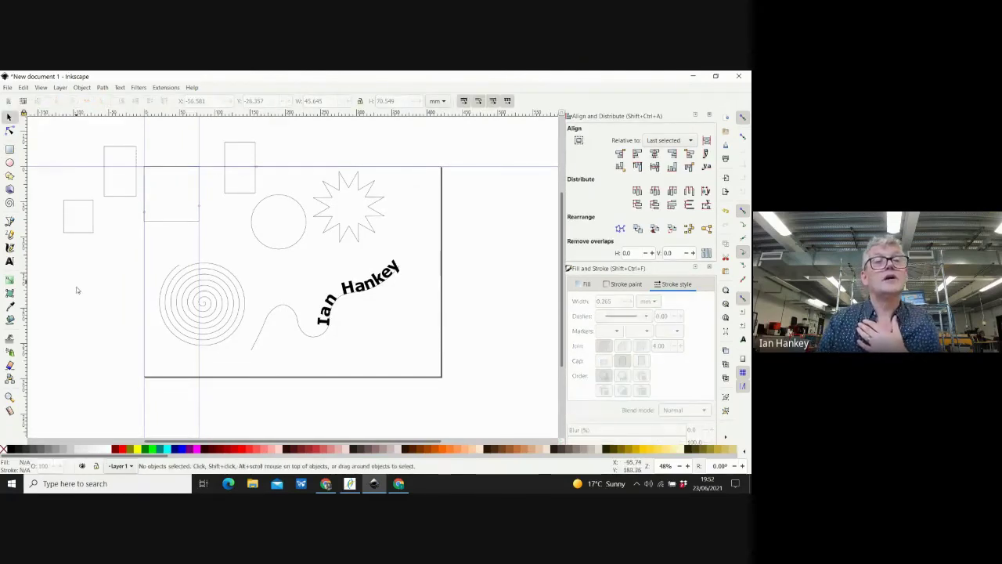
left_click(168, 221)
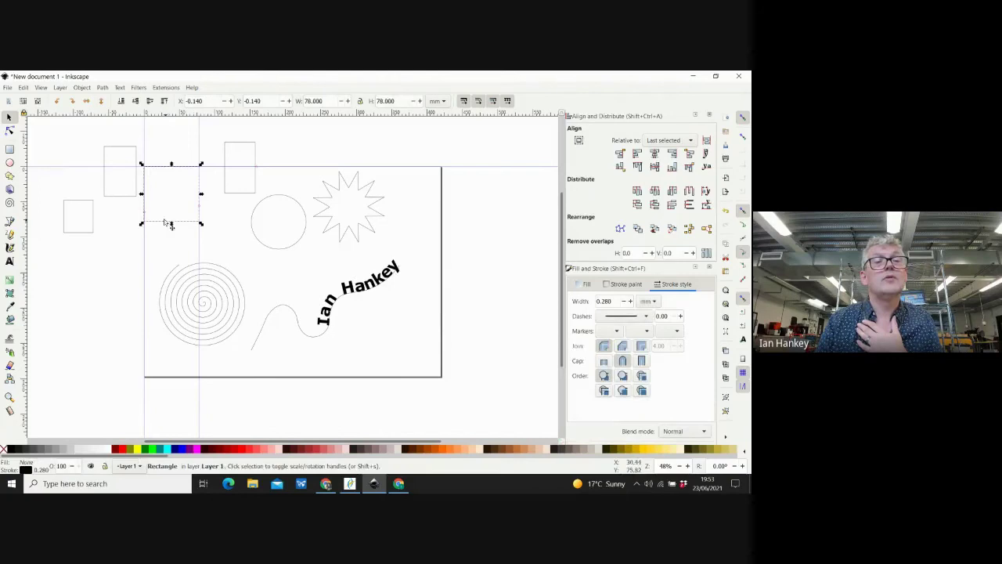
- Centre the narrow rectangle on the corner square's horizontal axis, relative to the first selected object
left_click(122, 197, "shift")
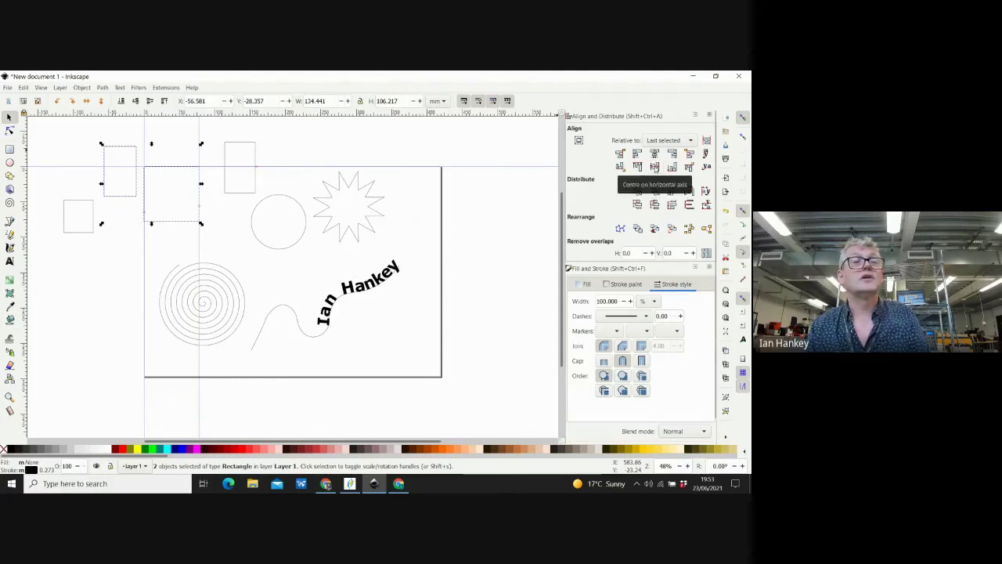
left_click(655, 168)
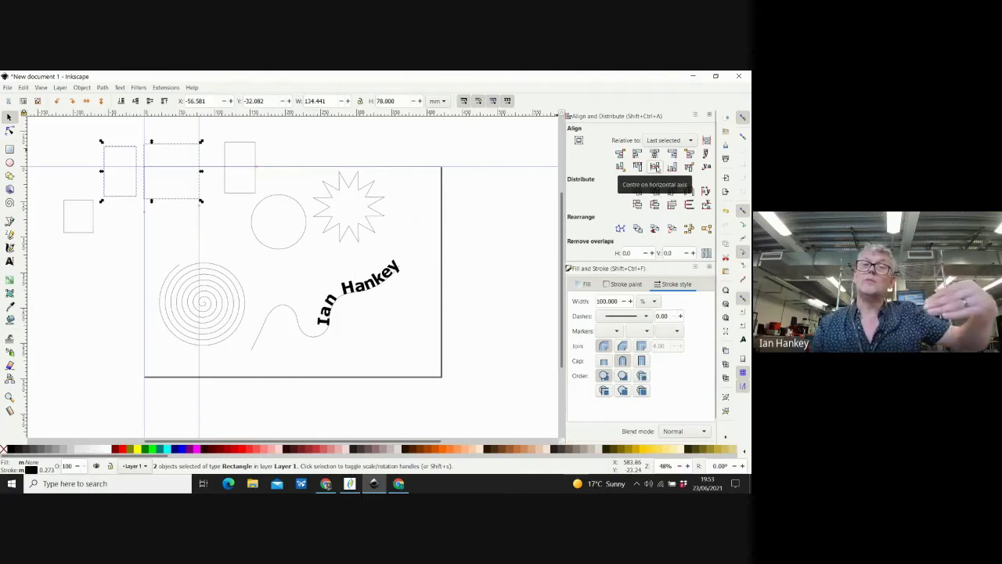
key("ctrl+z")
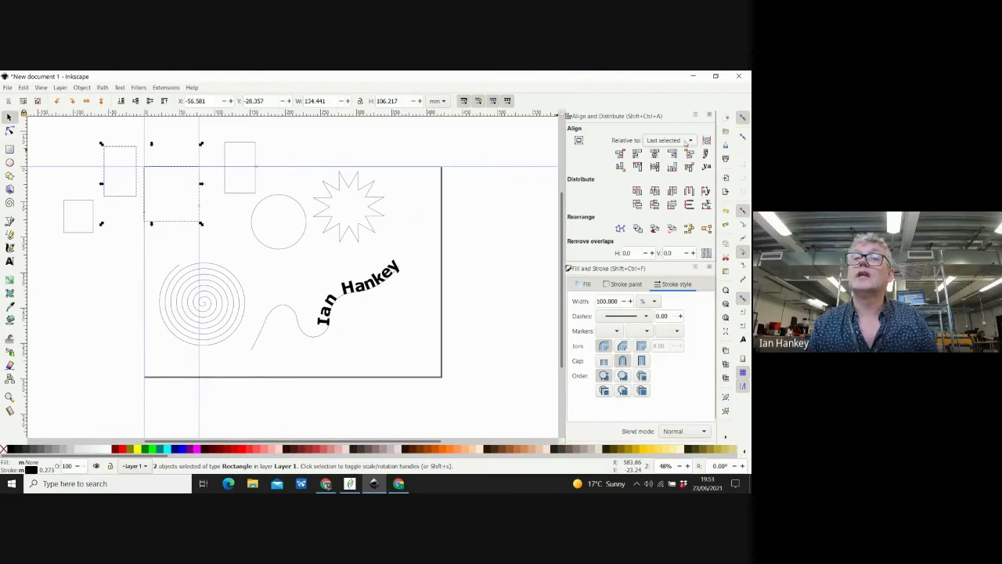
left_click(689, 140)
left_click(667, 152)
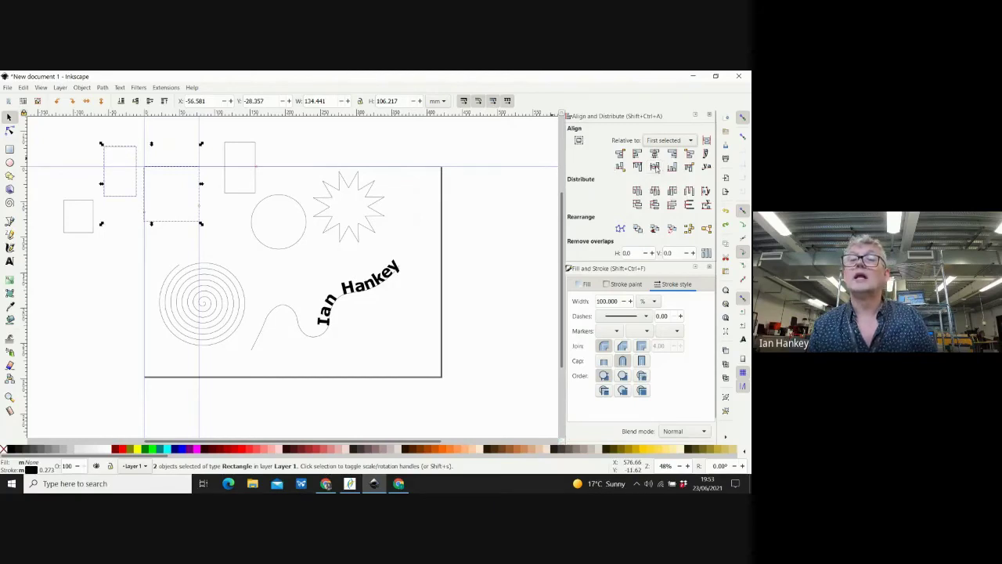
left_click(656, 168)
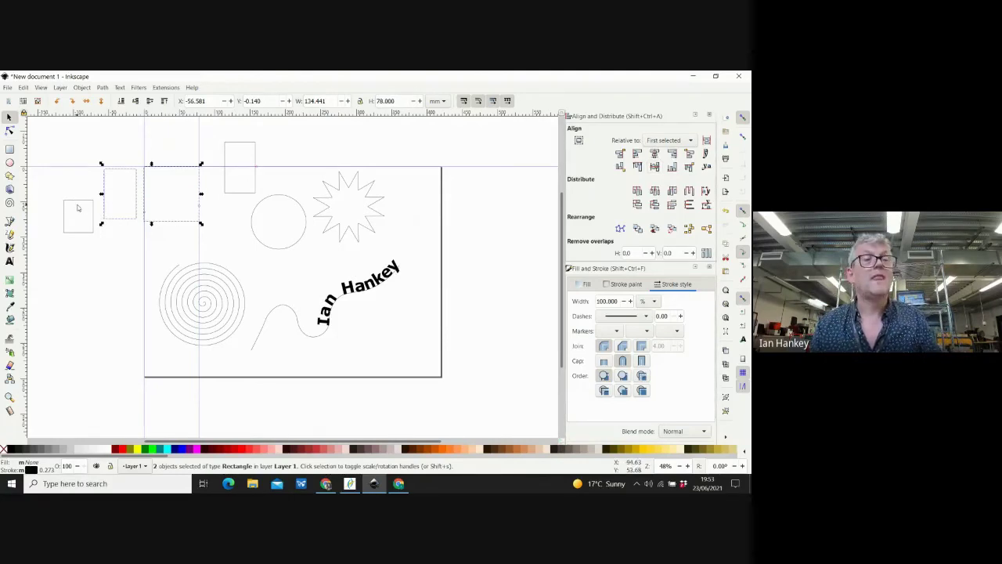
- Centre the small left square and the tall rectangle level with the large square
left_click(76, 202, "shift")
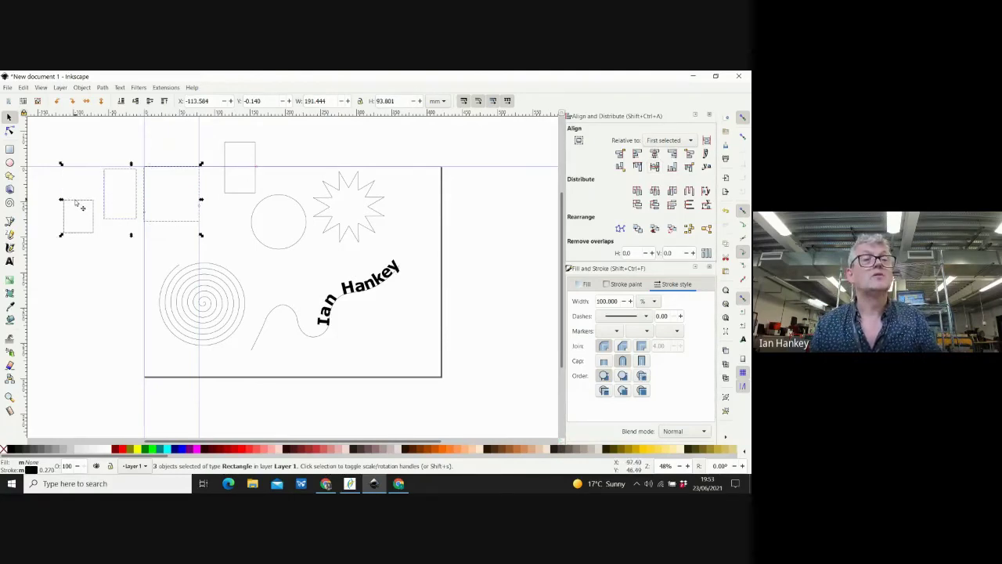
left_click(655, 167)
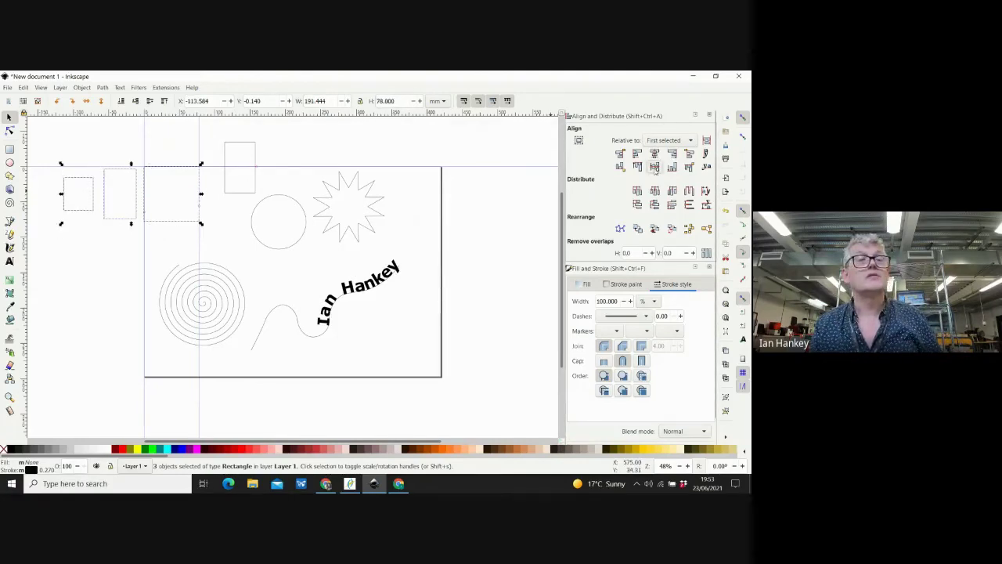
left_click(237, 194)
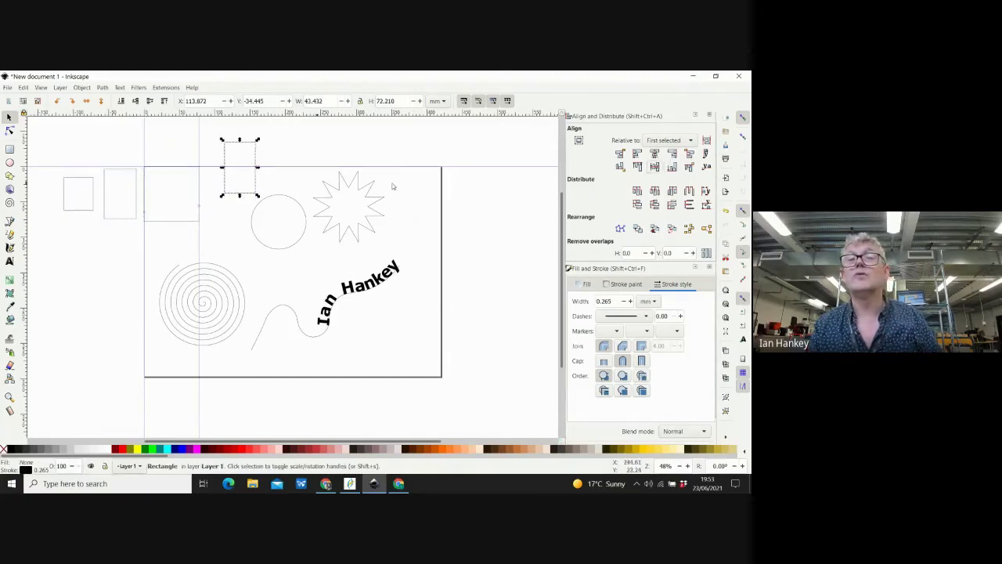
left_click(164, 222)
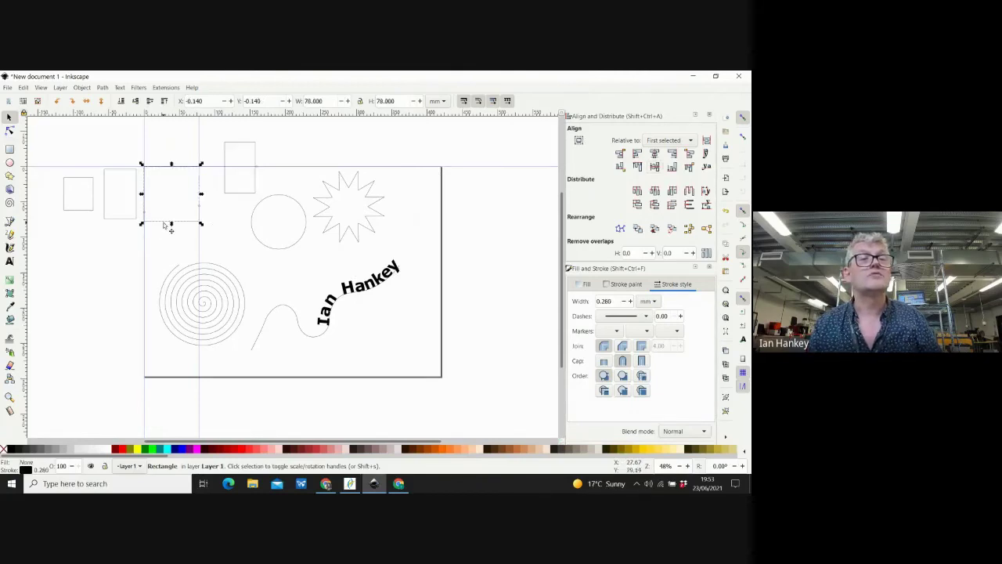
left_click(236, 192, "shift")
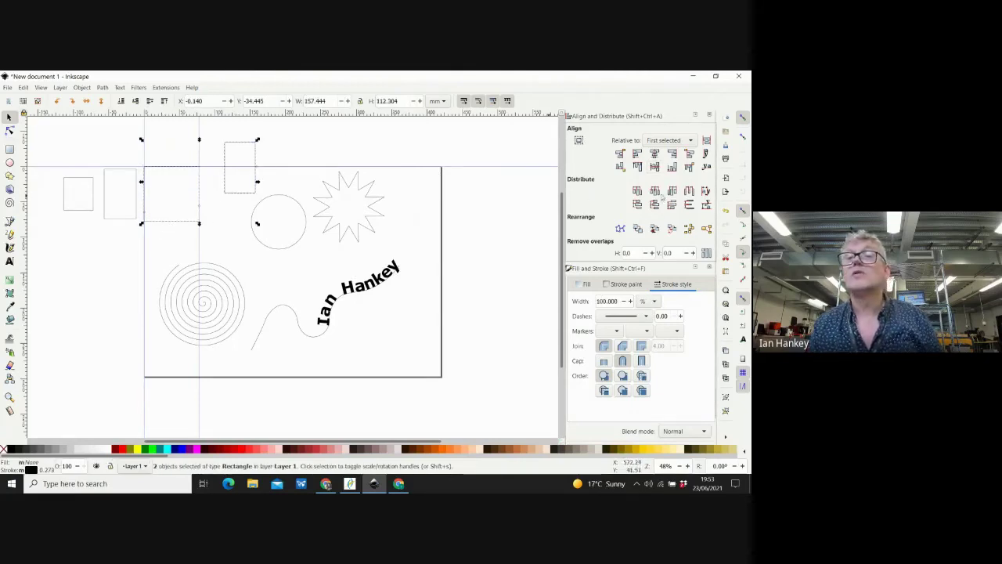
left_click(653, 168)
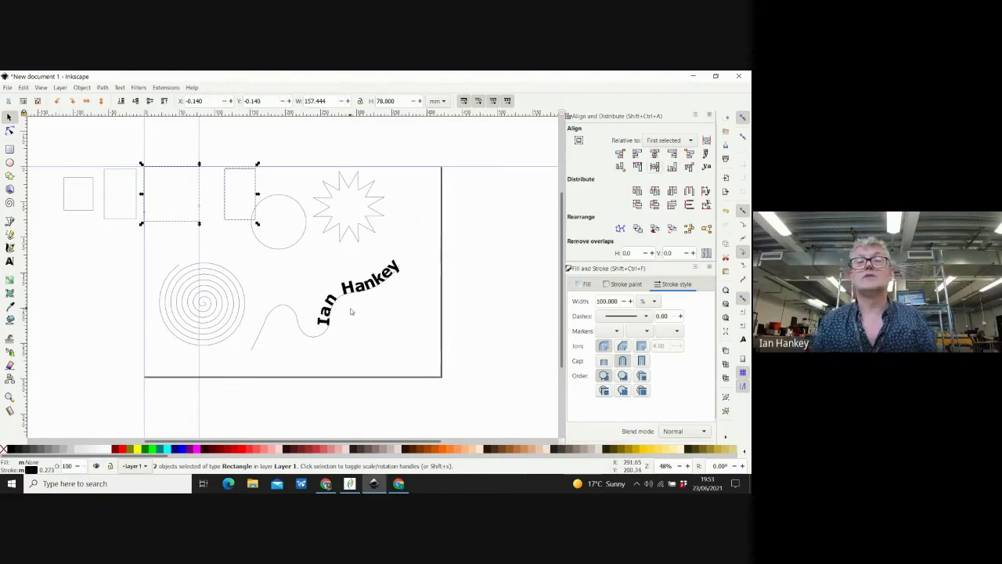
- Select all four rectangles, align their left edges, then place them left of the first
left_click(59, 159)
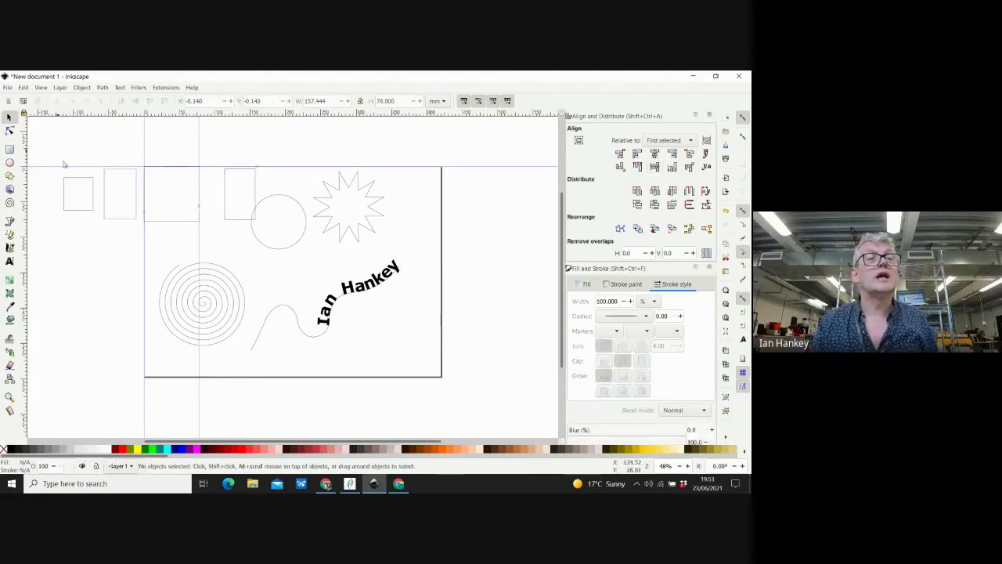
left_click(79, 179)
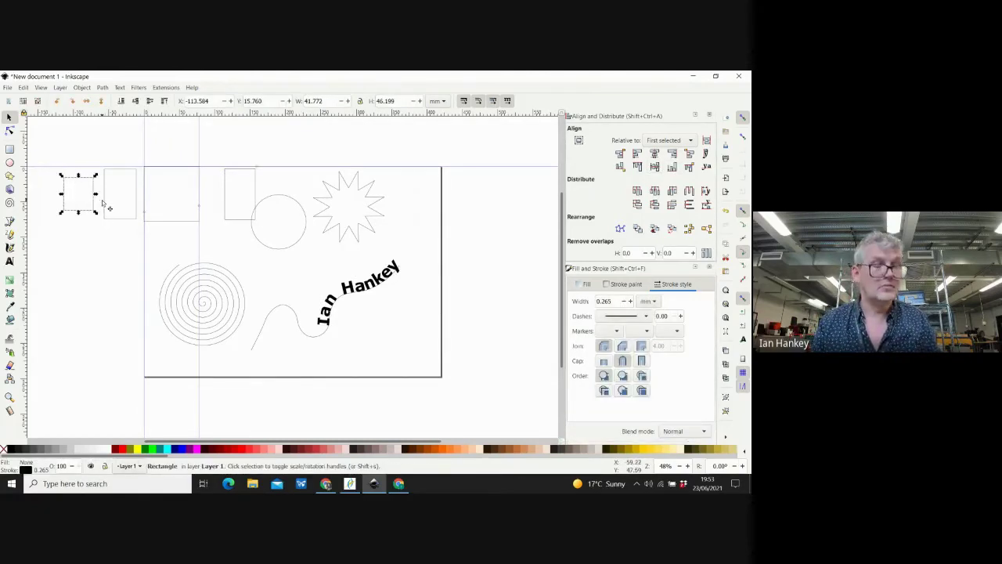
left_click(105, 201, "shift")
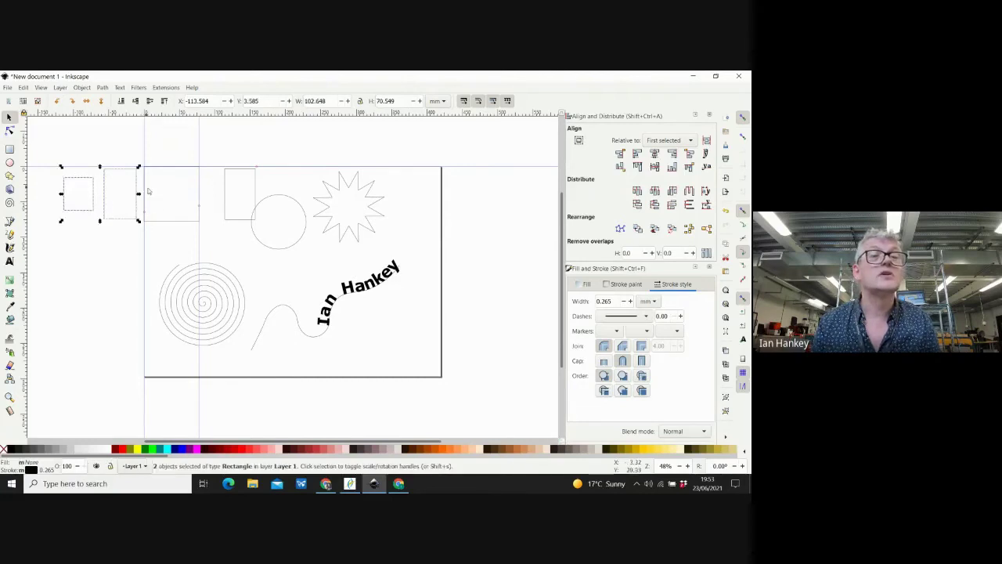
left_click(185, 220, "shift")
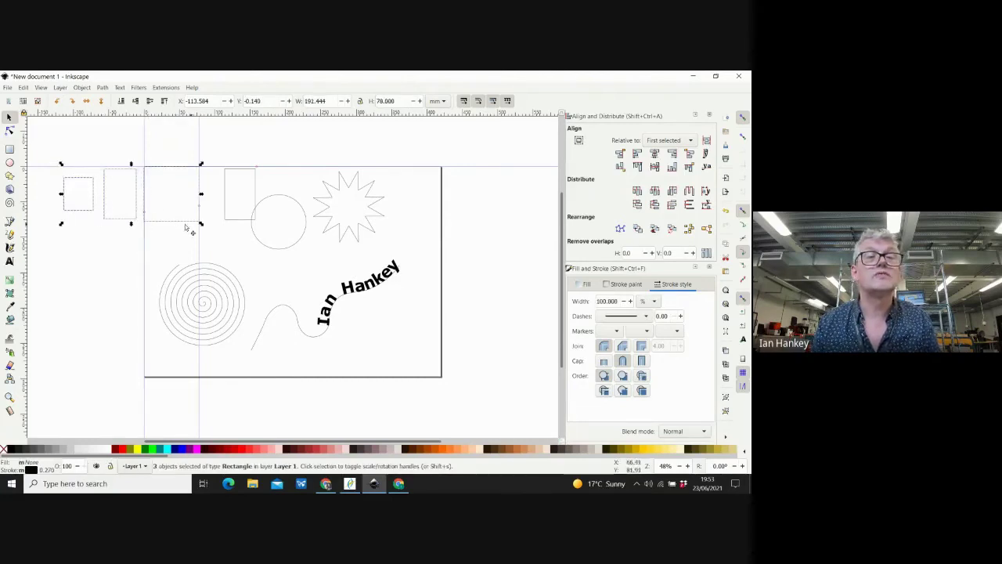
left_click(236, 220, "shift")
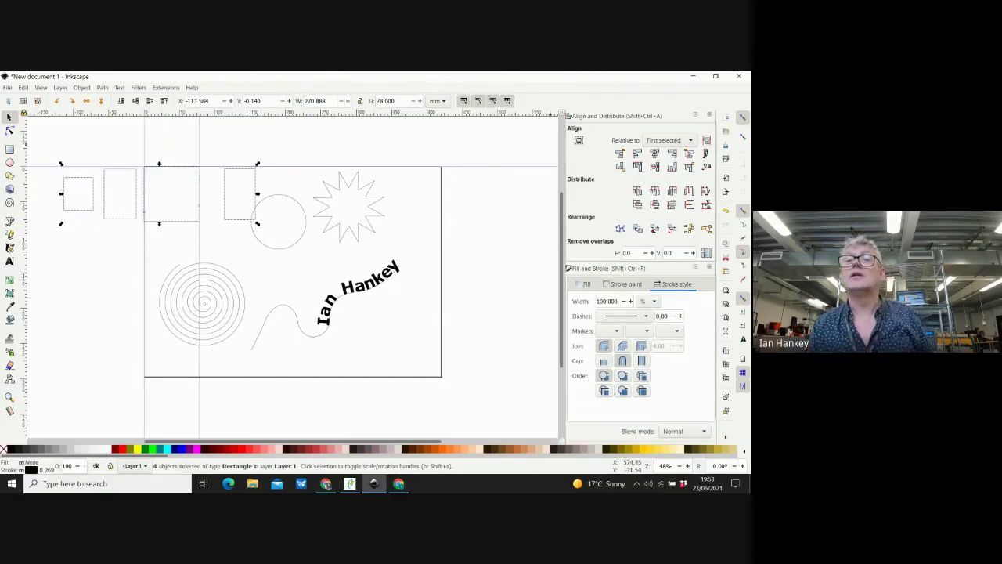
left_click(636, 153)
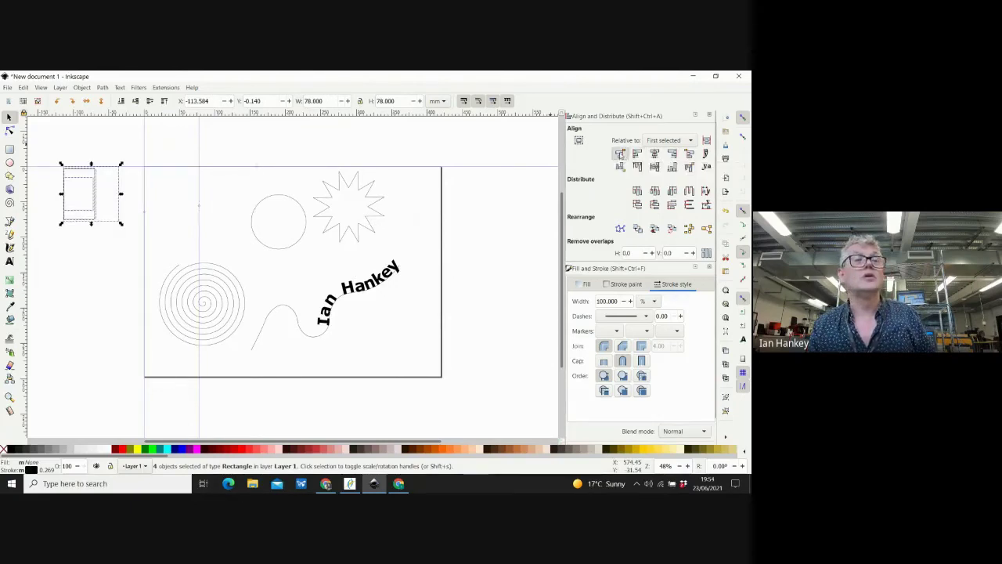
left_click(620, 153)
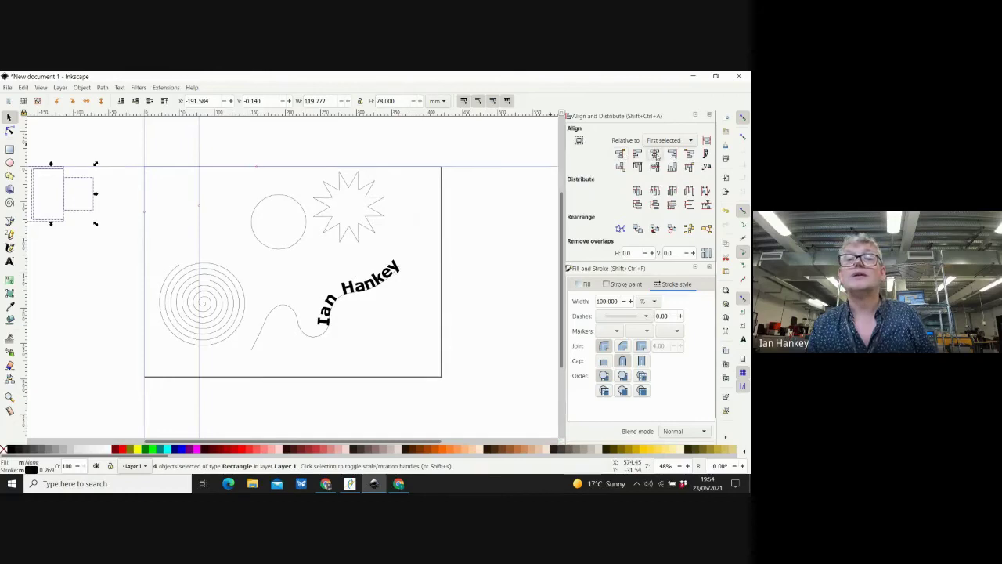
- Try vertical centring, right and top edge alignment, and stacking above, below and beside
left_click(654, 154)
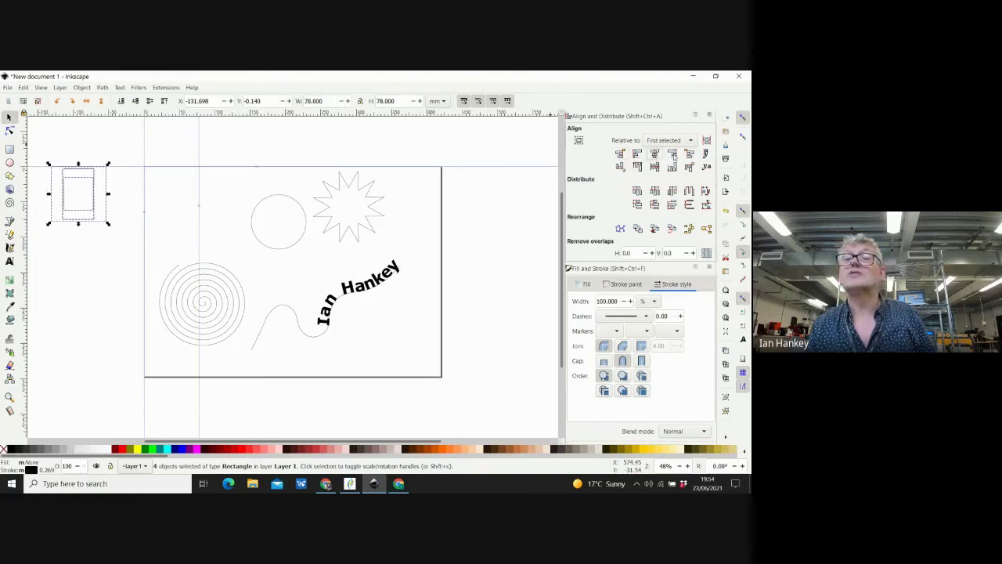
left_click(673, 155)
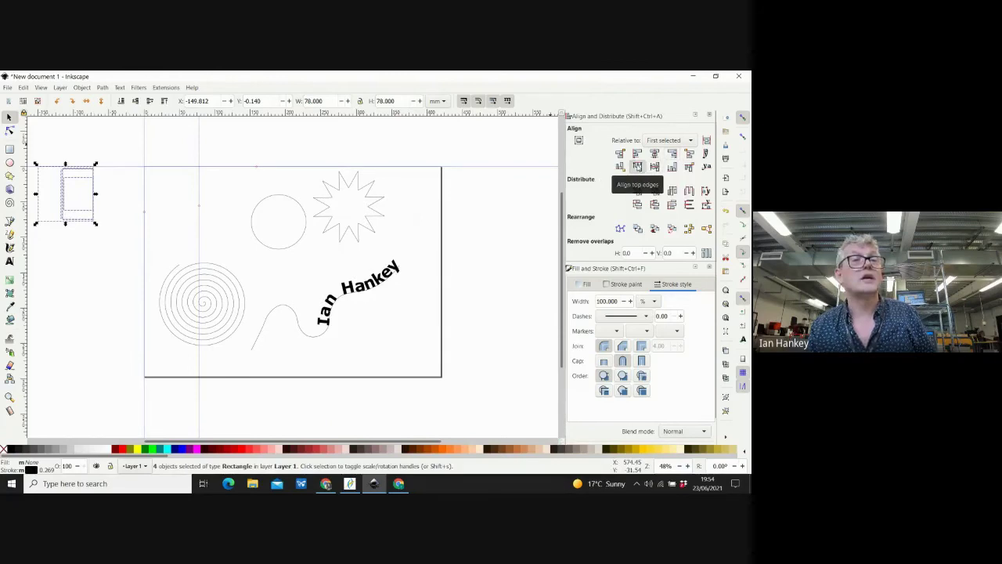
left_click(637, 166)
left_click(620, 167)
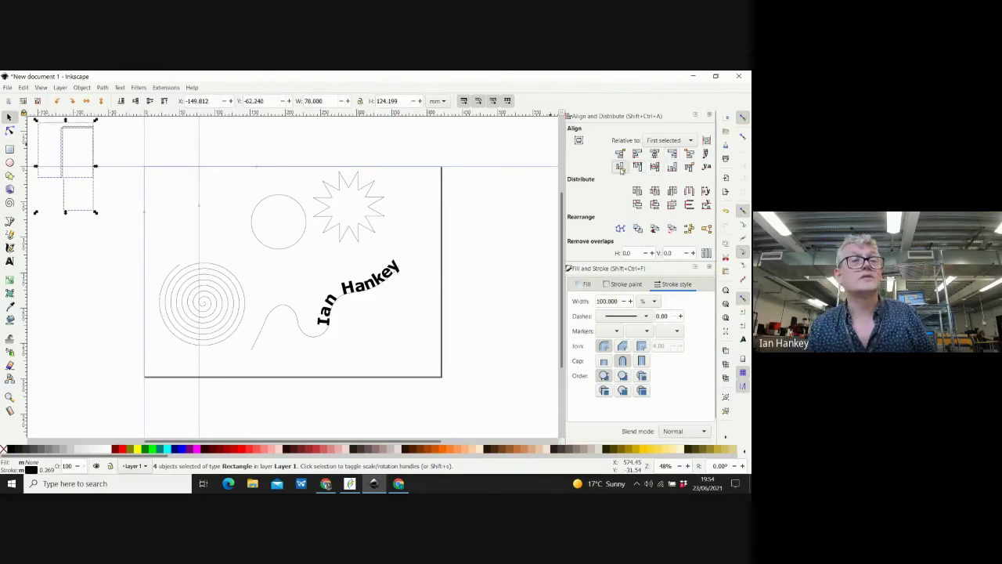
left_click(690, 167)
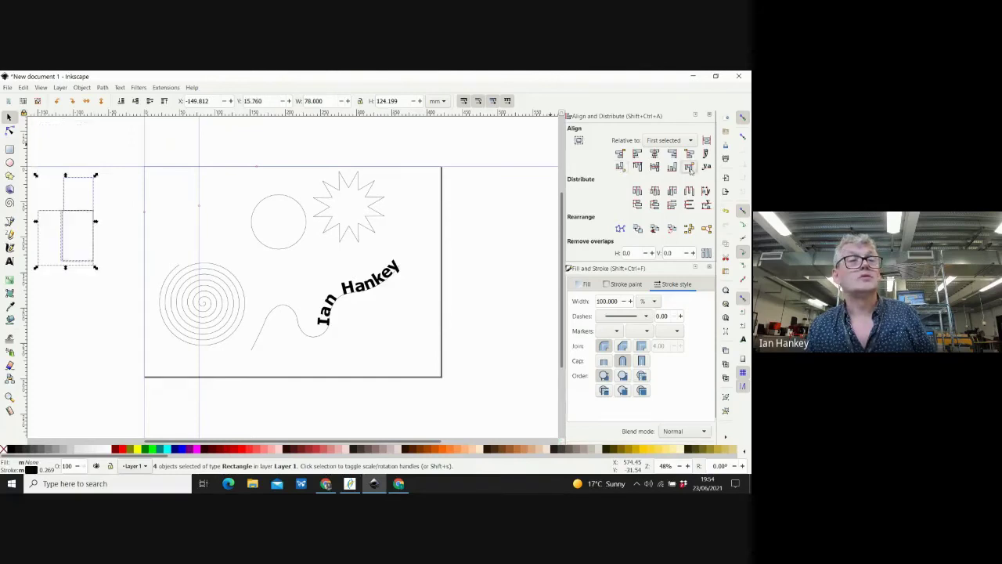
left_click(688, 160)
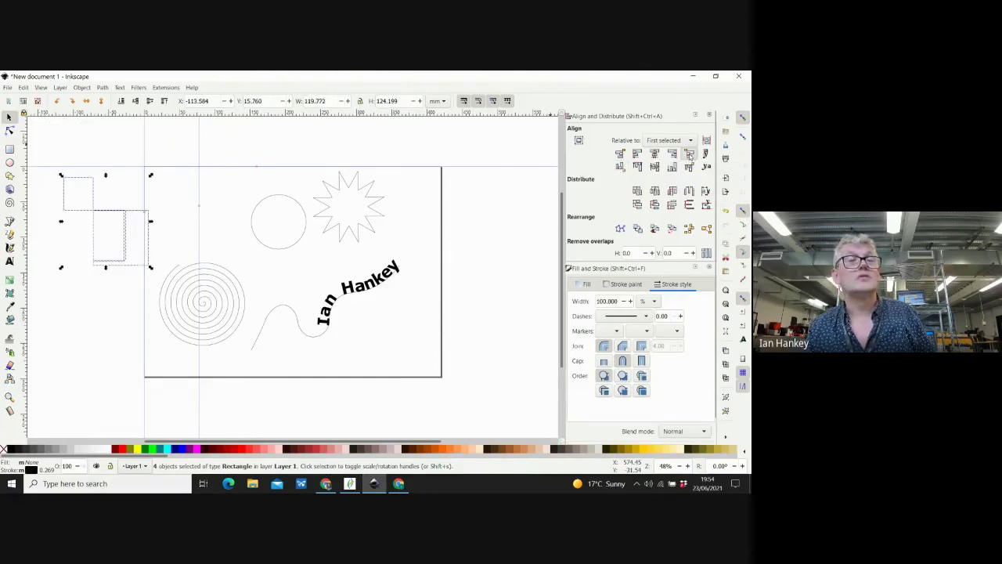
- Snap the 78 mm square back to the page's top-left guide corner and deselect
left_click(125, 317)
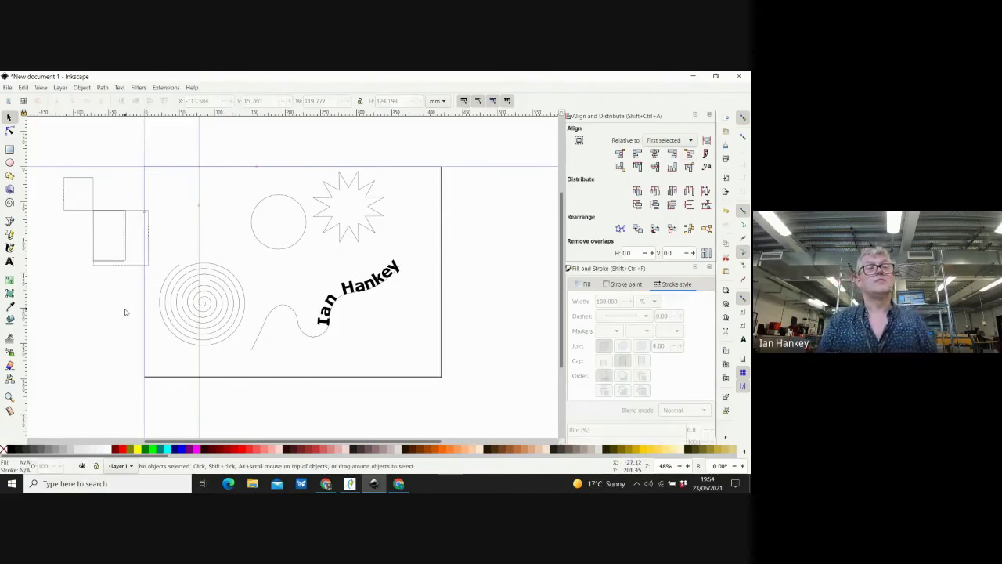
left_click(127, 270)
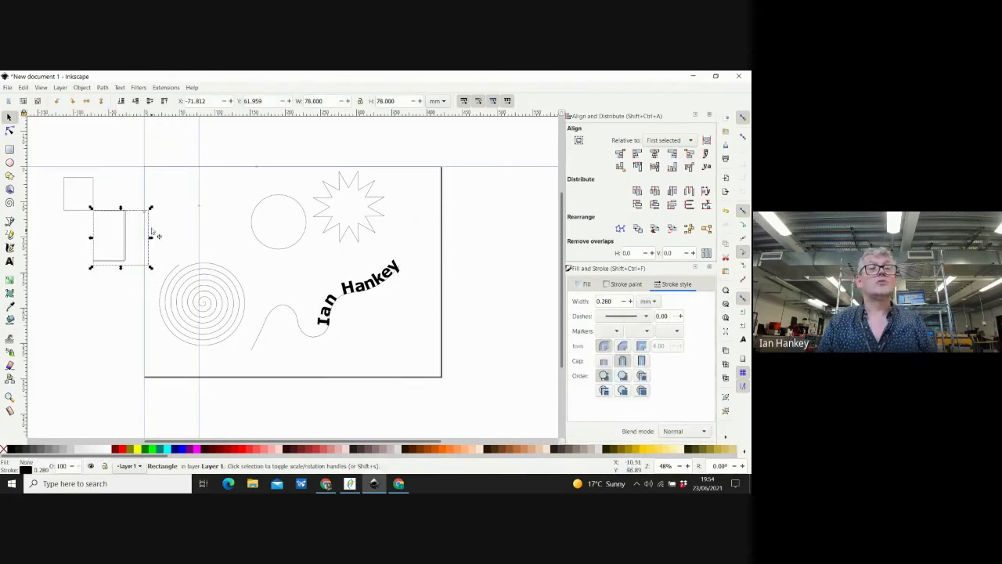
left_click_drag(130, 210, 68, 274)
left_click(125, 218)
left_click(102, 344)
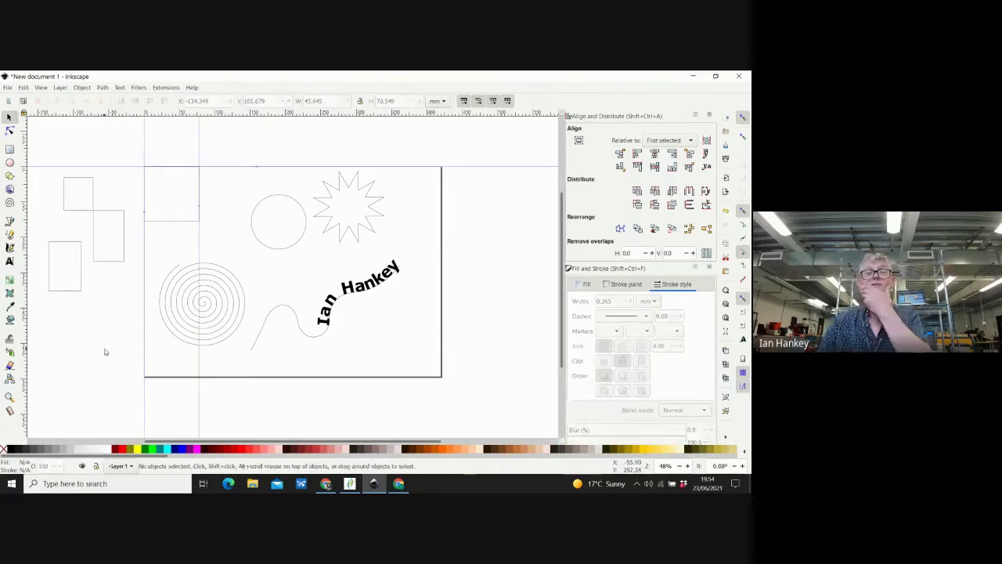
- Delete the leftover rectangles and the spiral
scroll(346, 293, "down", 5)
scroll(346, 292, "up", 8)
scroll(345, 294, "down", 2)
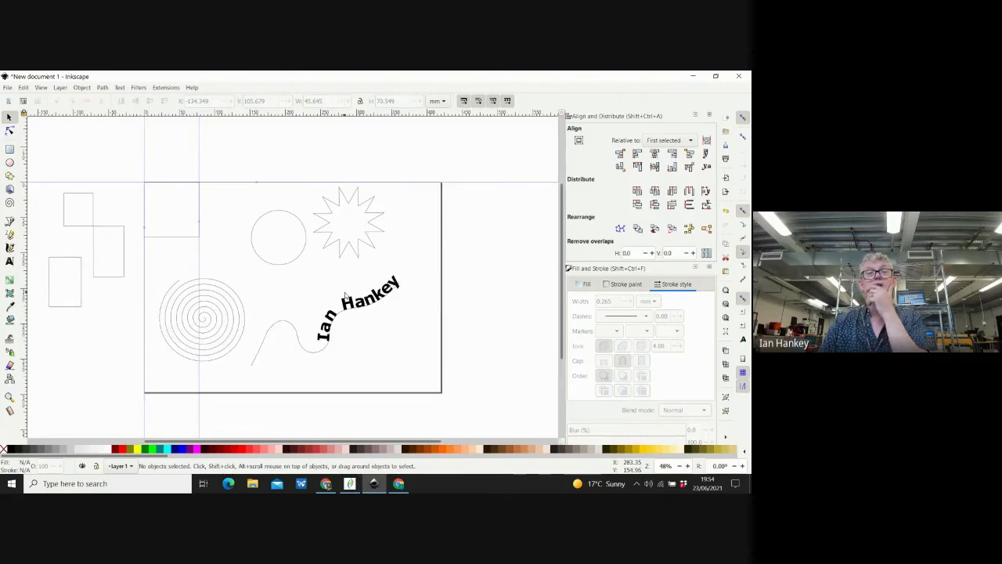
scroll(307, 292, "down", 4, "ctrl")
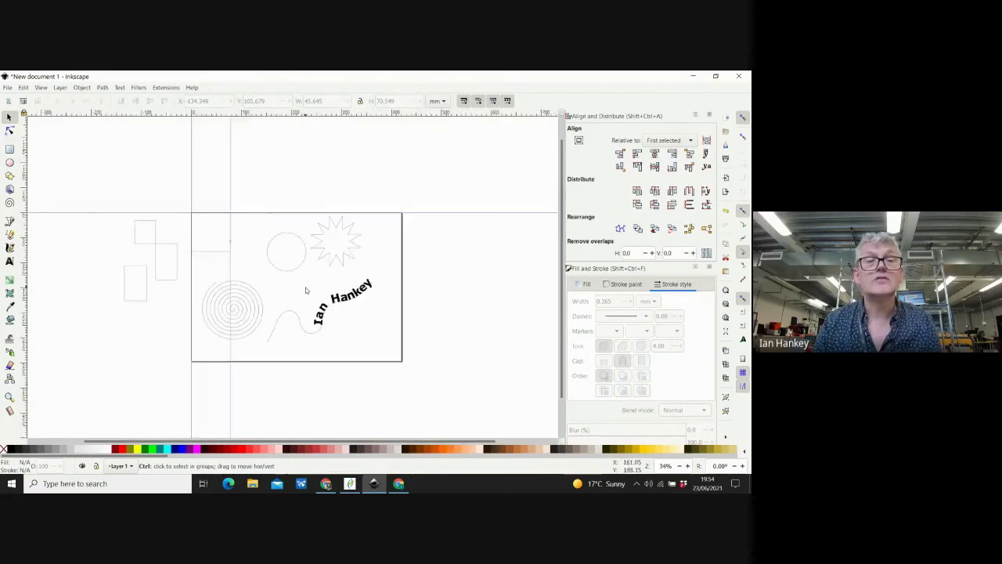
left_click_drag(271, 289, 304, 319)
key("Delete")
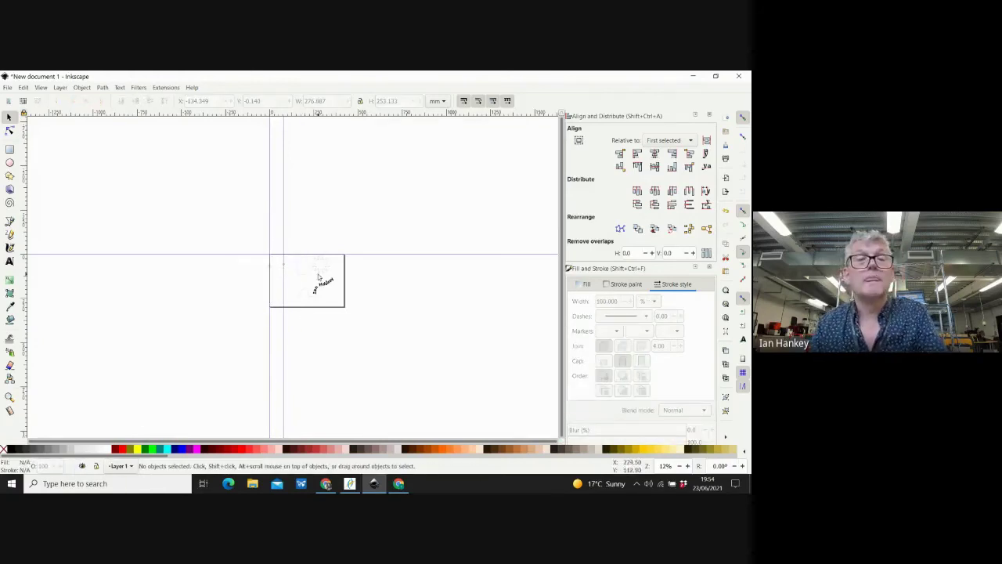
- Delete the circle and the star
scroll(318, 266, "up", 2)
scroll(319, 266, "down", 2)
scroll(325, 270, "left", 3)
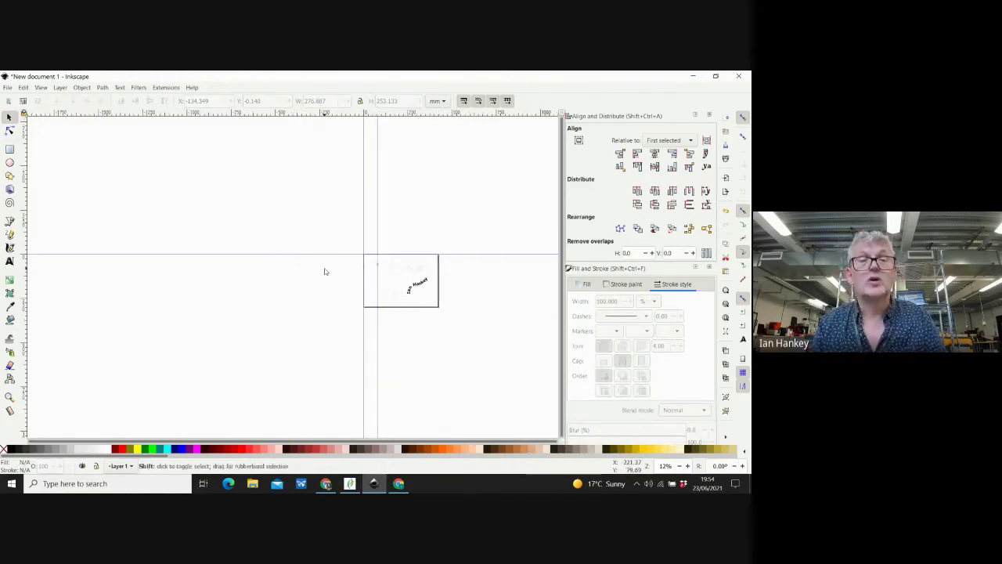
scroll(324, 269, "right", 1)
scroll(386, 261, "up", 5, "ctrl")
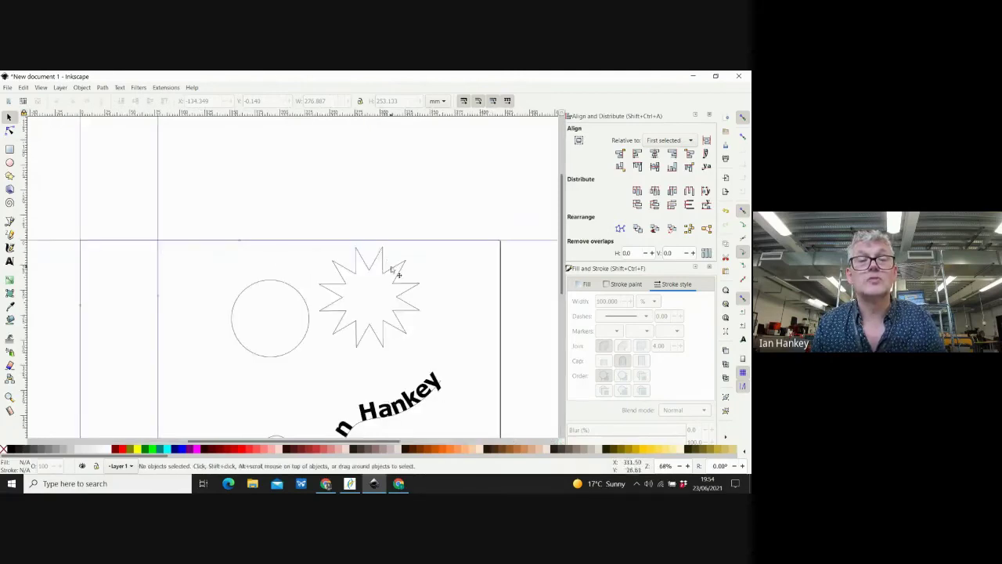
left_click_drag(185, 196, 466, 367)
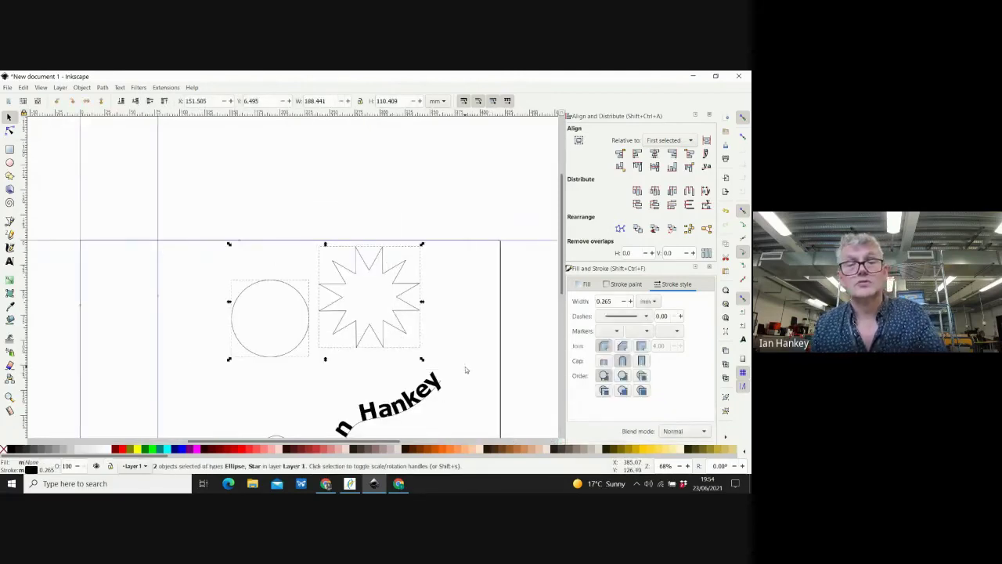
key("Delete")
- Delete the vertical guideline and rubber-band select the wavy curve with its text
scroll(338, 222, "down", 2)
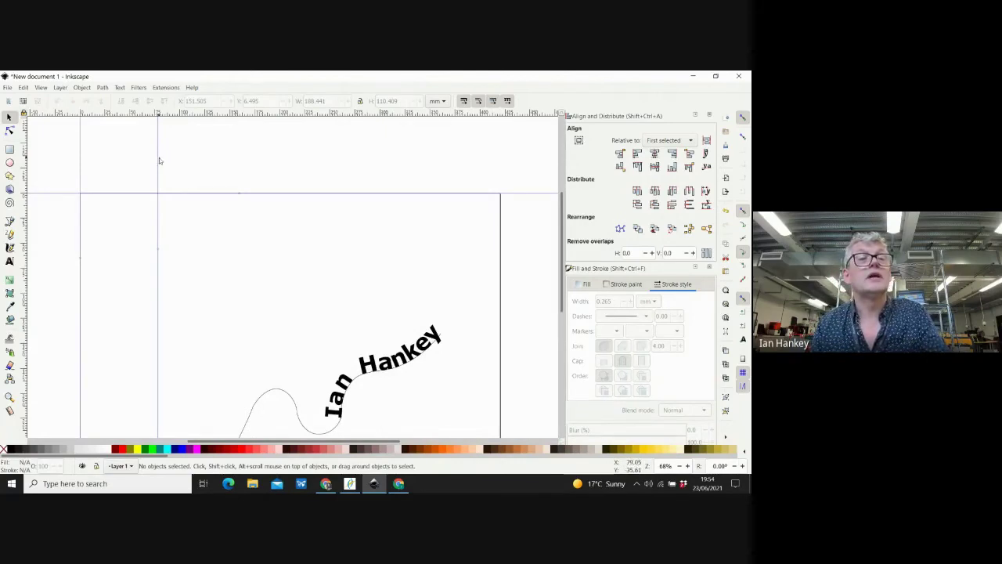
key("Delete")
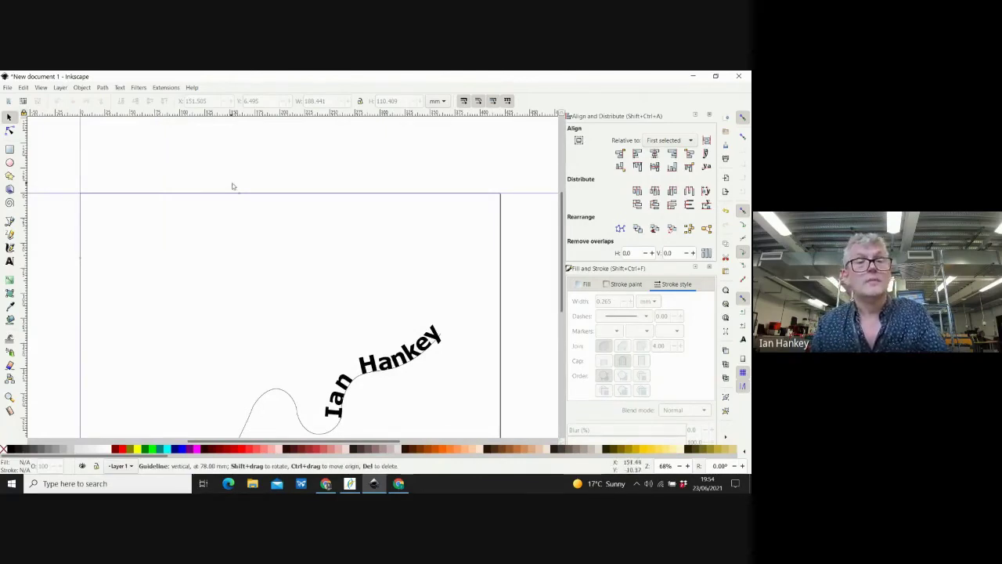
scroll(259, 234, "down", 2)
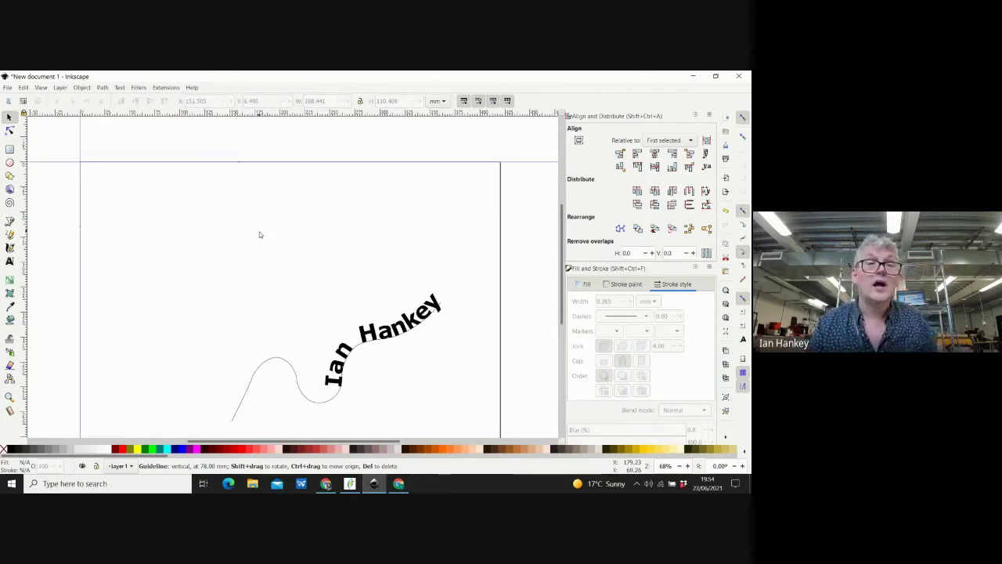
left_click_drag(159, 247, 478, 430)
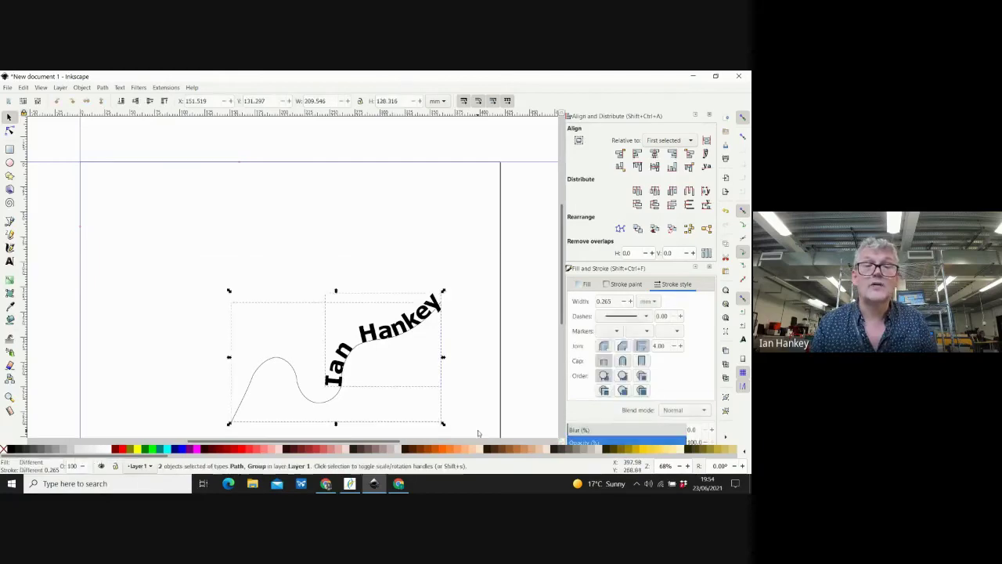
- Delete the selected wavy curve and name text, leaving the page empty
key("Delete")
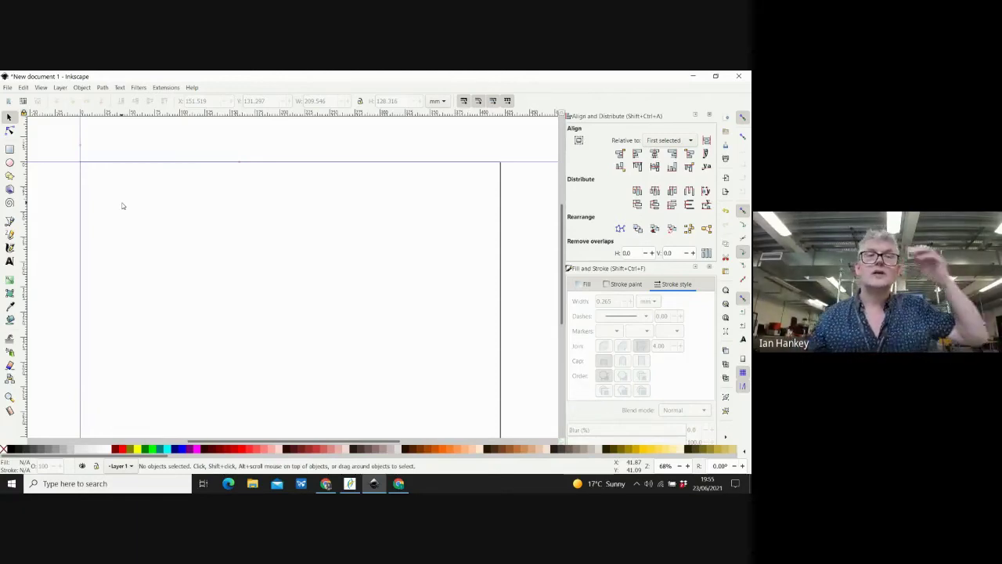
scroll(226, 194, "down", 1)
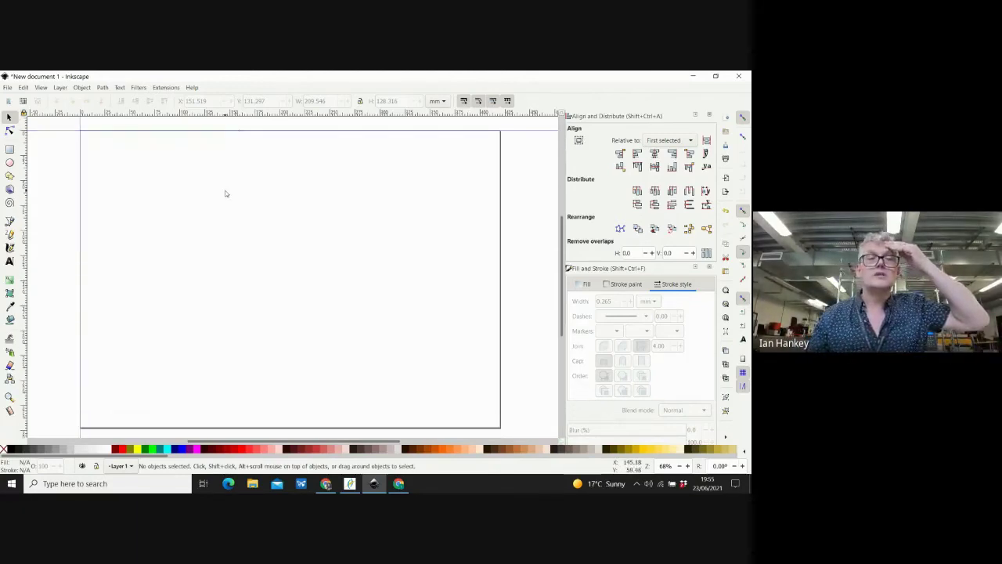
left_click(7, 87)
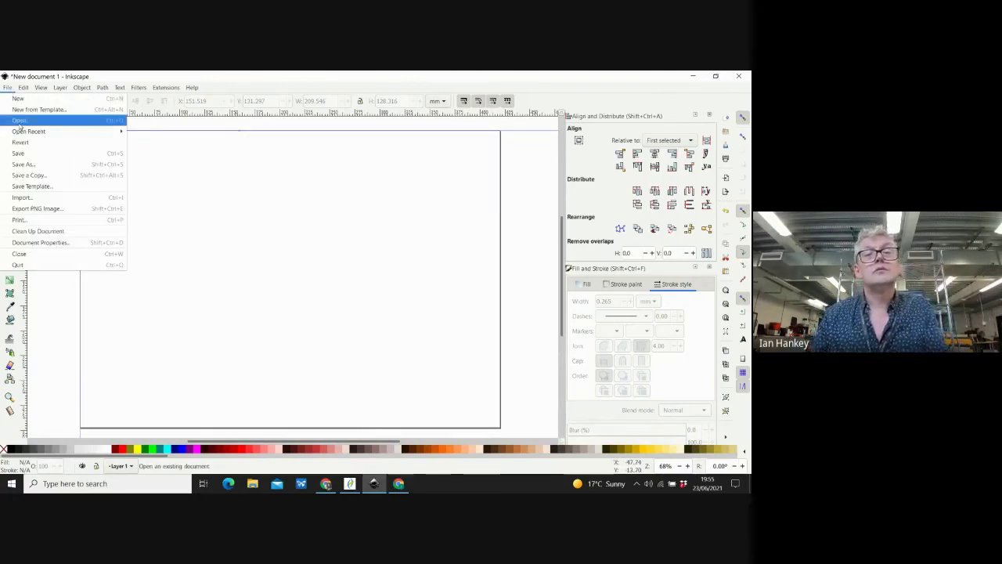
- Open 'reptile eye' from the Desktop, accepting the embed import settings
left_click(220, 256)
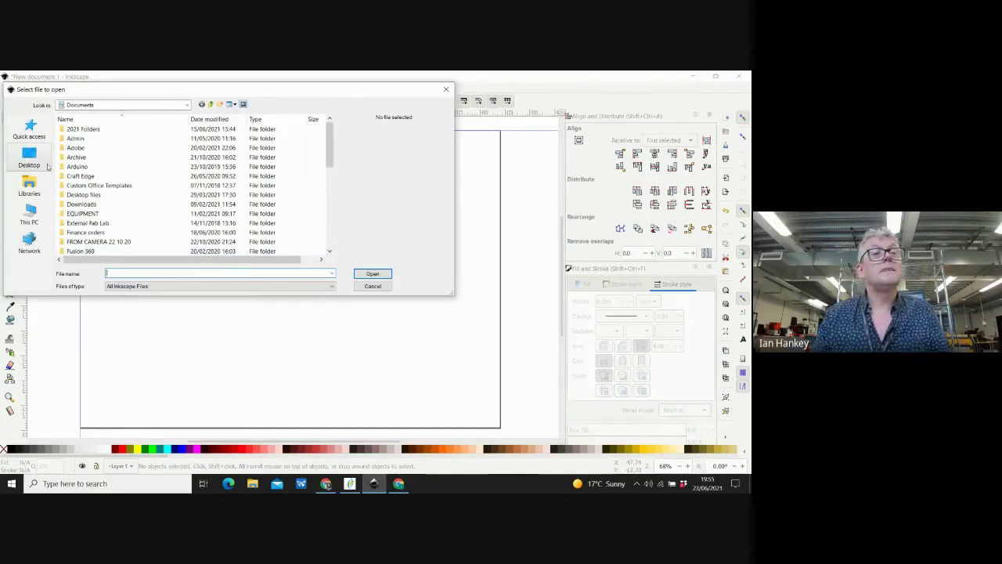
left_click(30, 156)
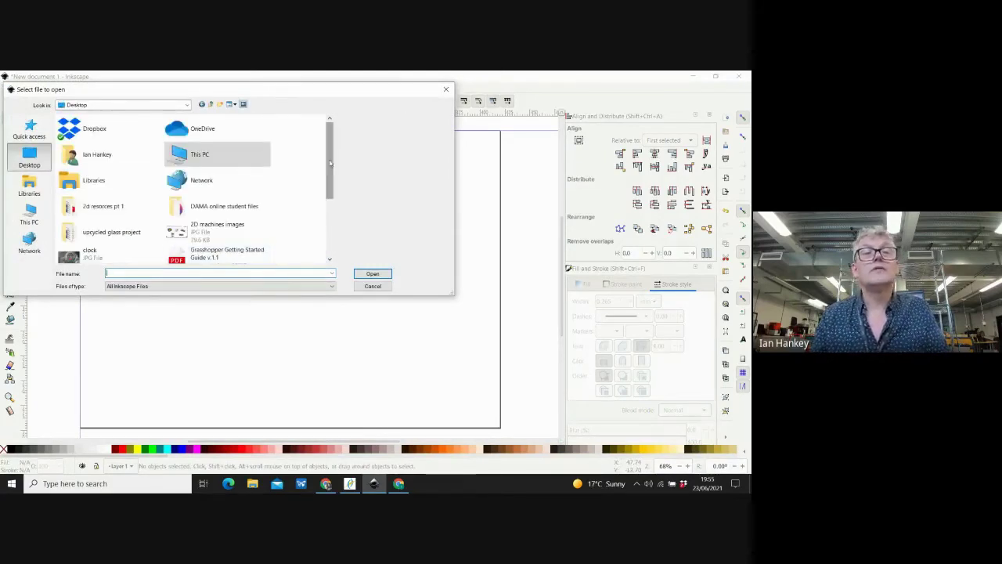
left_click_drag(331, 160, 326, 206)
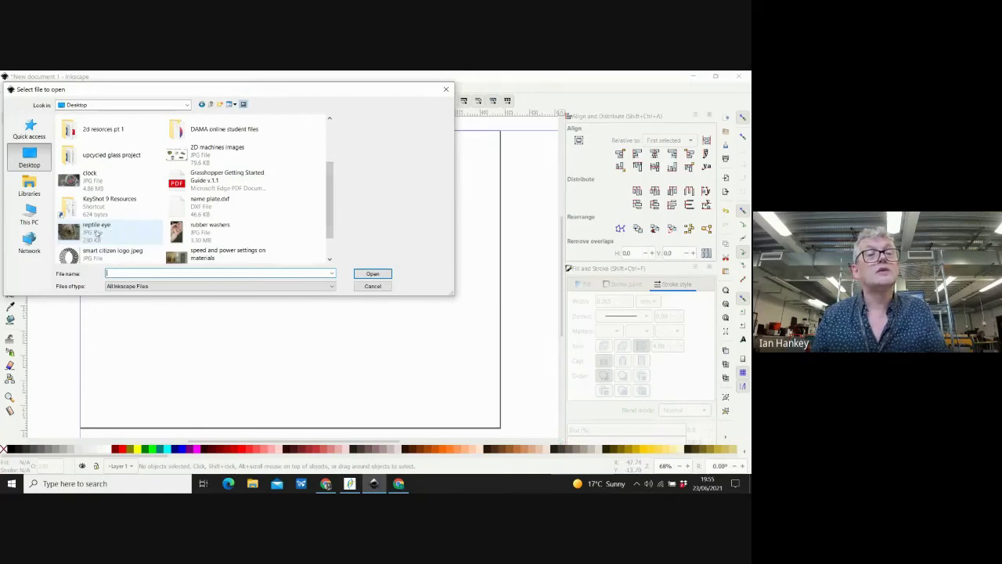
left_click(96, 233)
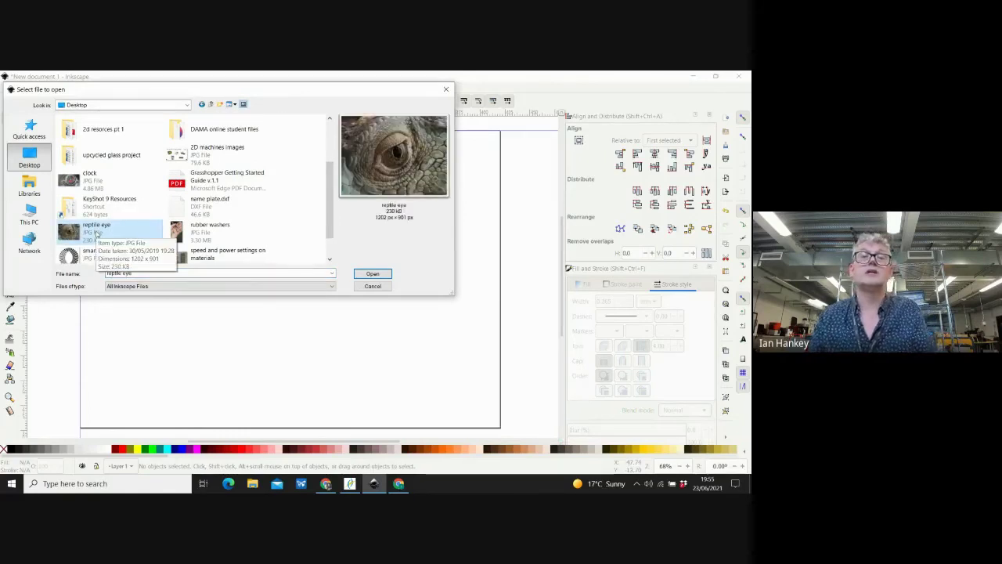
left_click(373, 274)
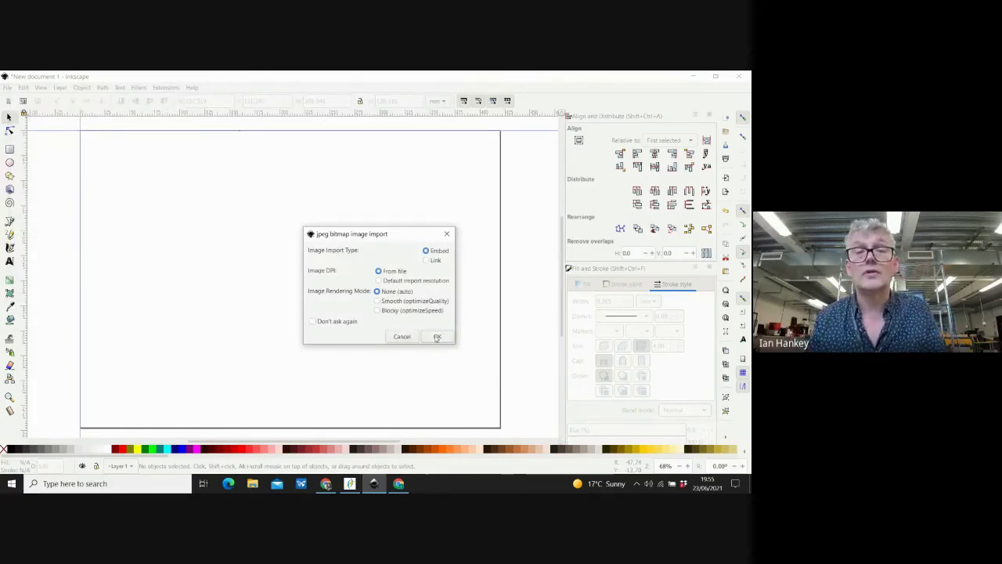
left_click(437, 337)
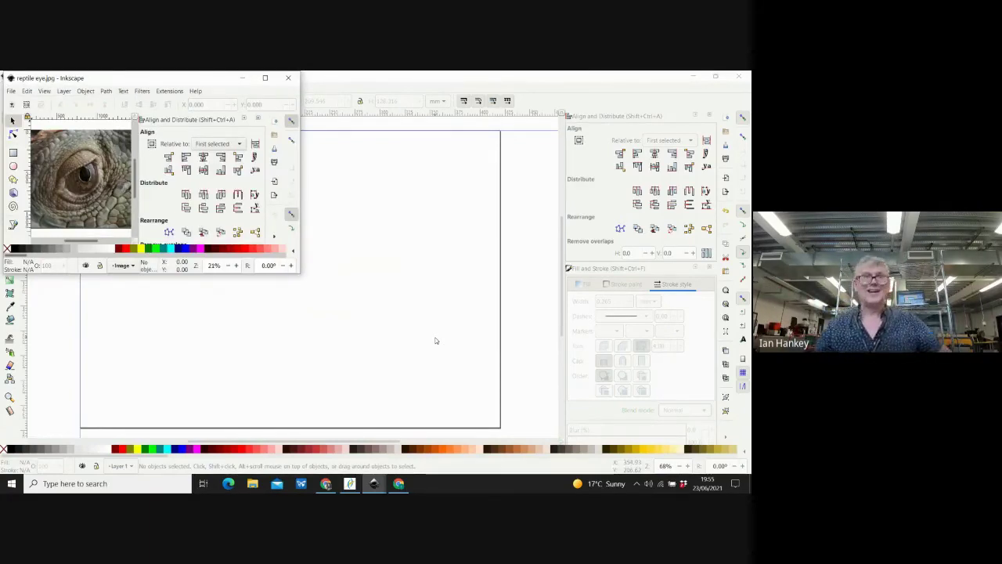
left_click(737, 81)
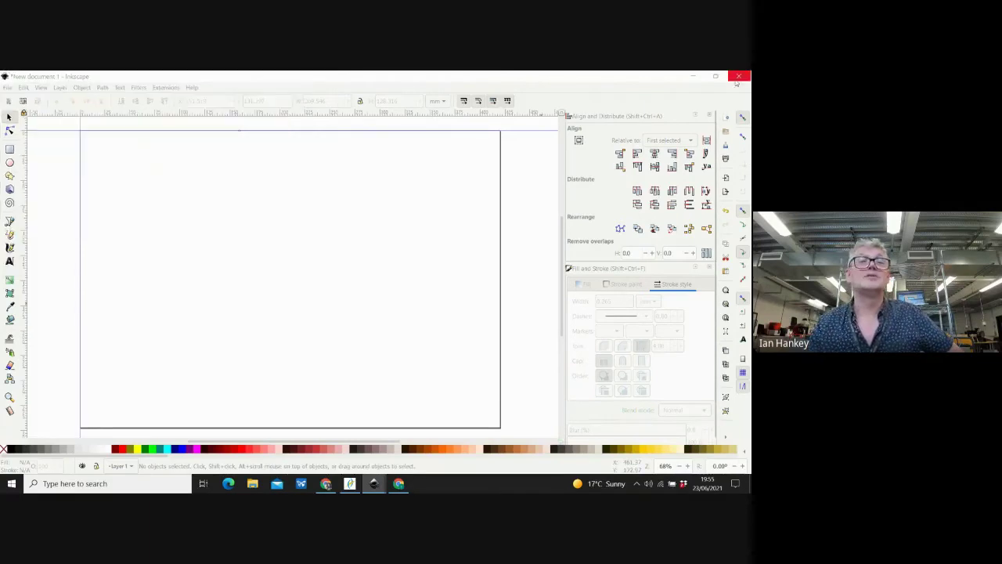
- Close New document 1 without saving and maximize the reptile eye.jpg window
left_click(737, 80)
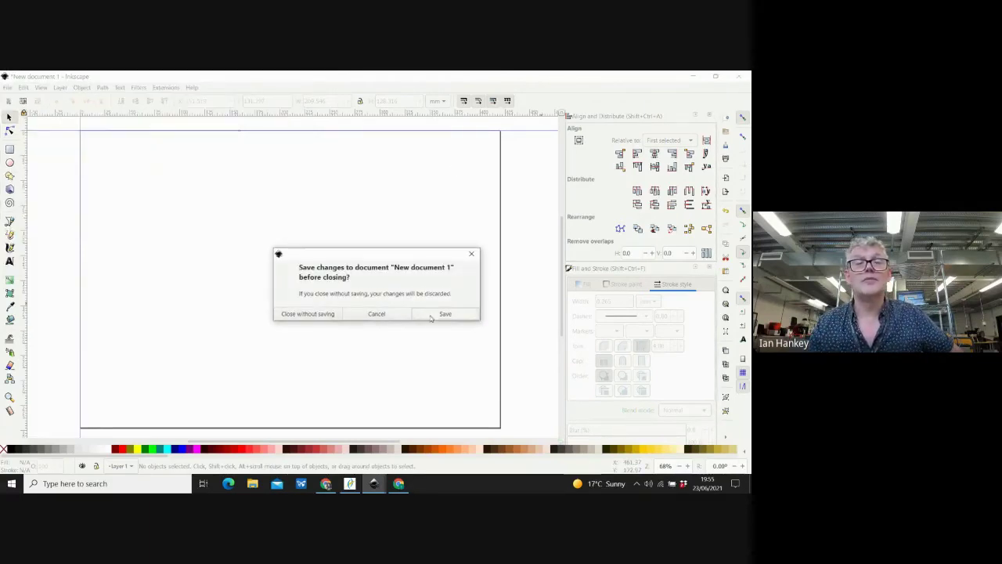
left_click(316, 314)
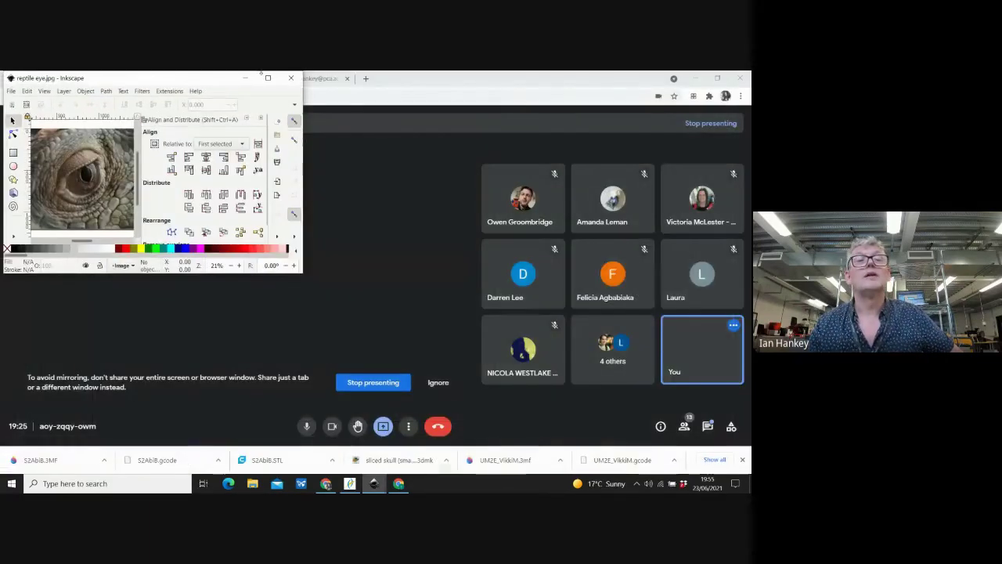
left_click(268, 79)
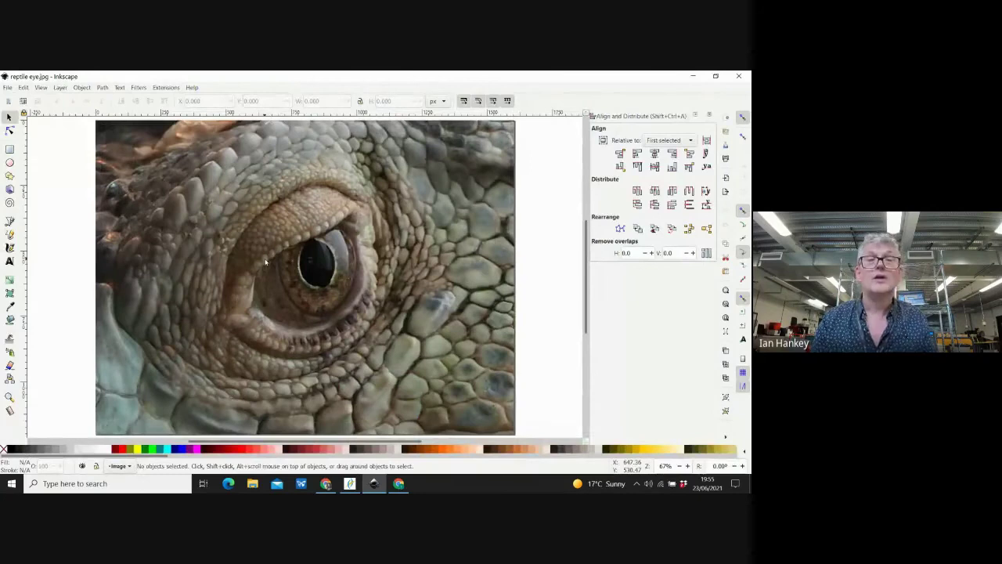
- Scale the reptile eye photo proportionally to about 846 × 634 px and move it onto the page
scroll(266, 262, "down", 1, "ctrl")
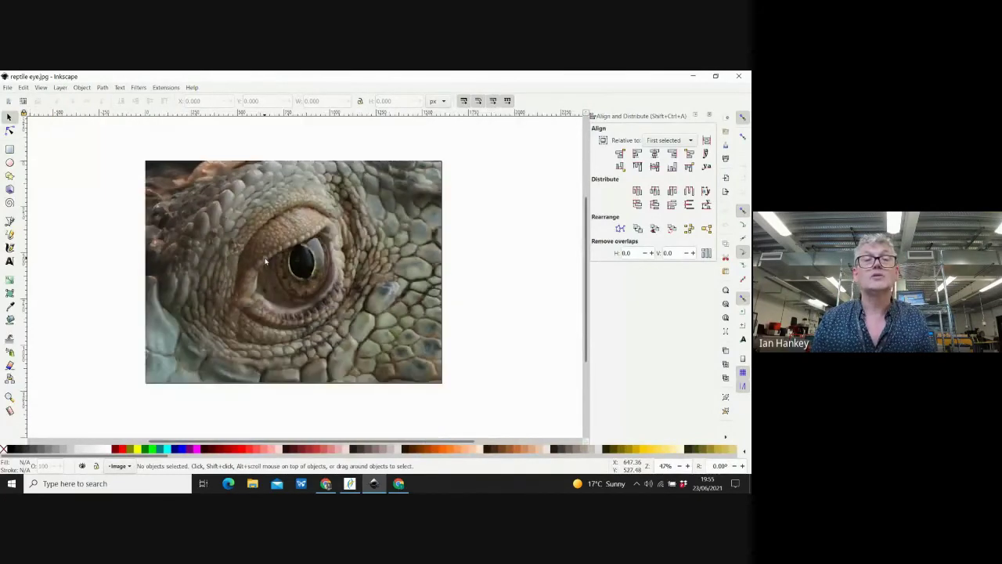
left_click(274, 252)
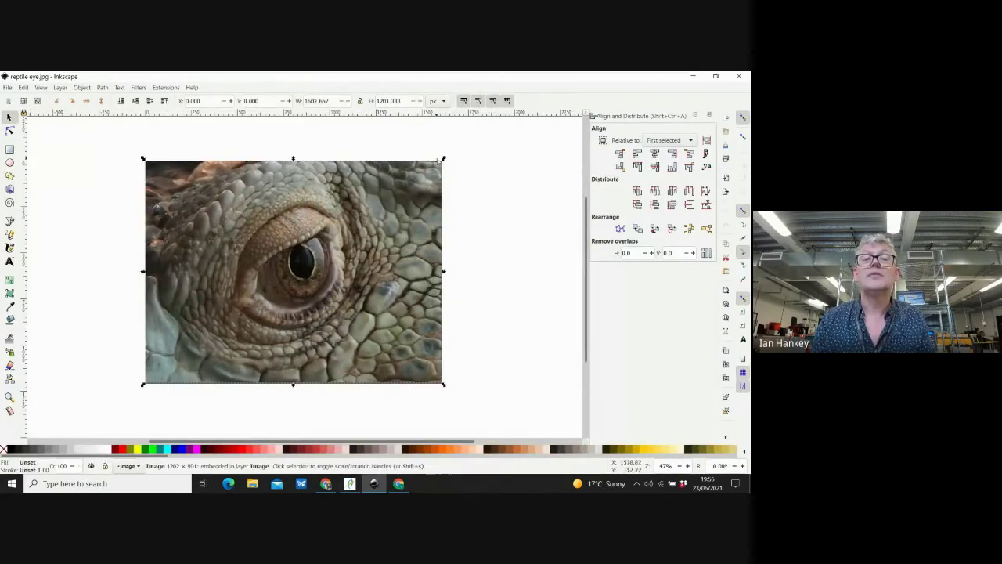
left_click_drag(444, 160, 344, 157)
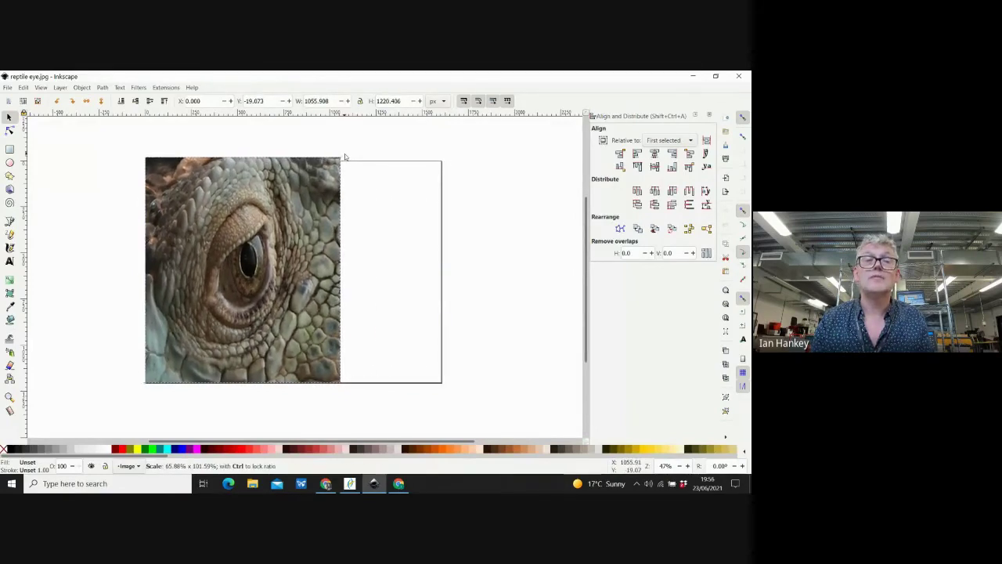
key("Escape")
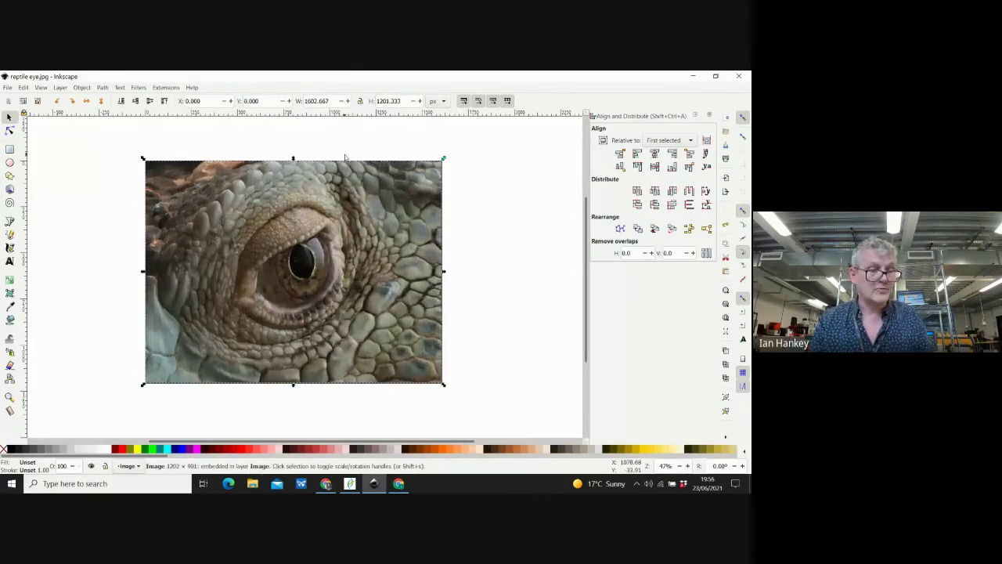
left_click_drag(444, 160, 306, 247)
left_click_drag(251, 331, 256, 249)
left_click(296, 347)
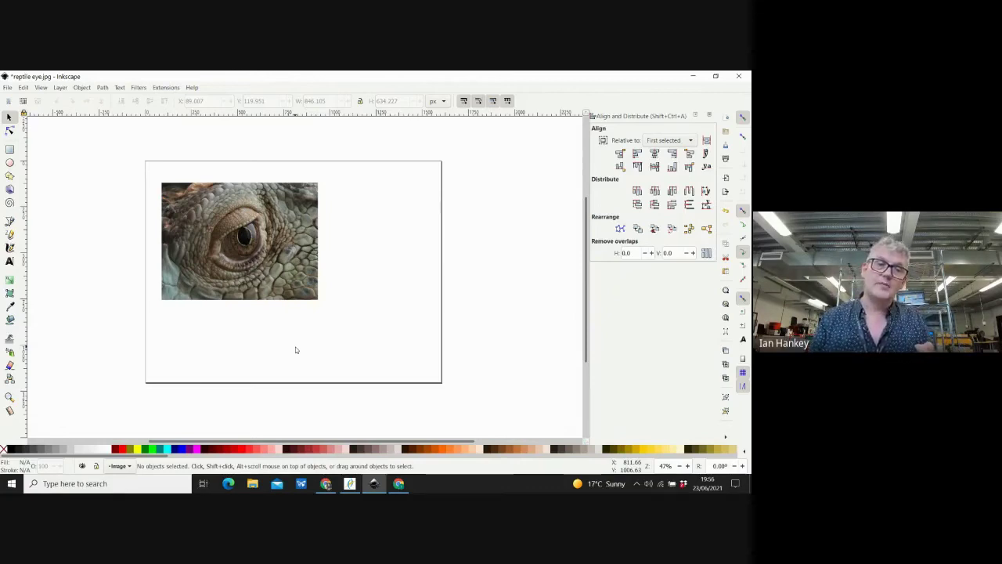
left_click(270, 269)
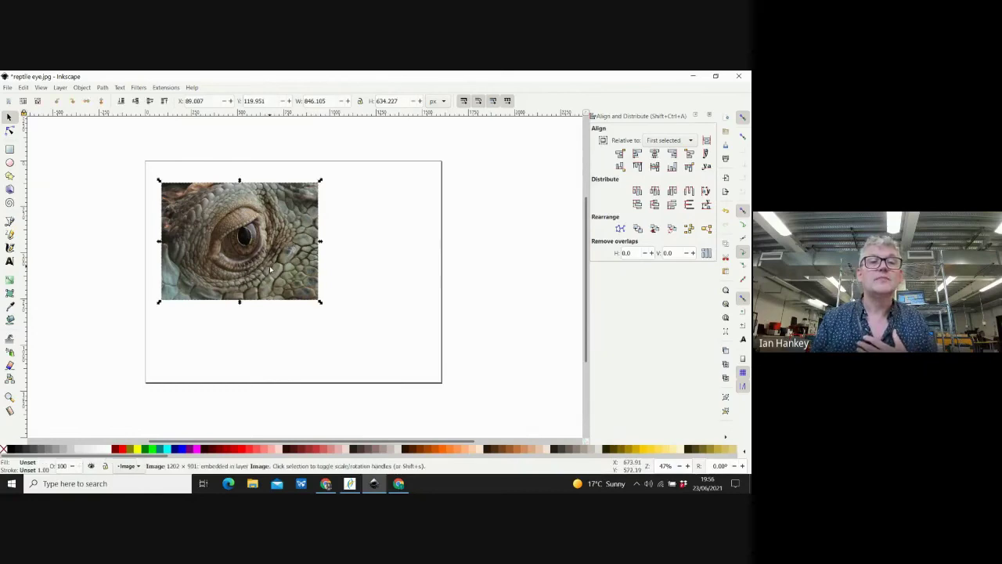
left_click(102, 87)
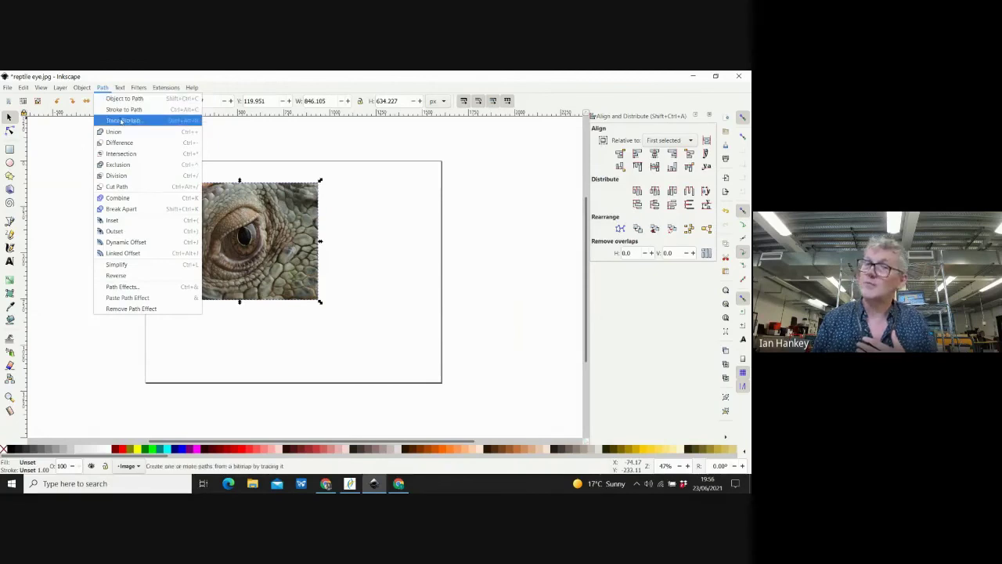
- Open Trace Bitmap for the photo and preview a brightness-cutoff trace at threshold 0.450
left_click(121, 121)
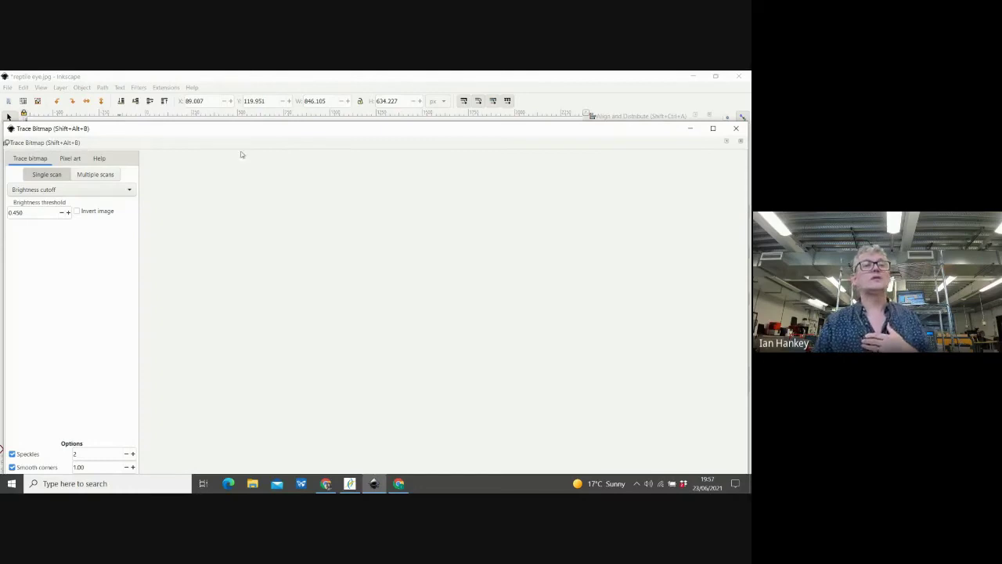
mouse_move(104, 130)
left_mouse_down()
mouse_move(137, 80)
mouse_move(101, 91)
mouse_move(115, 92)
left_mouse_up()
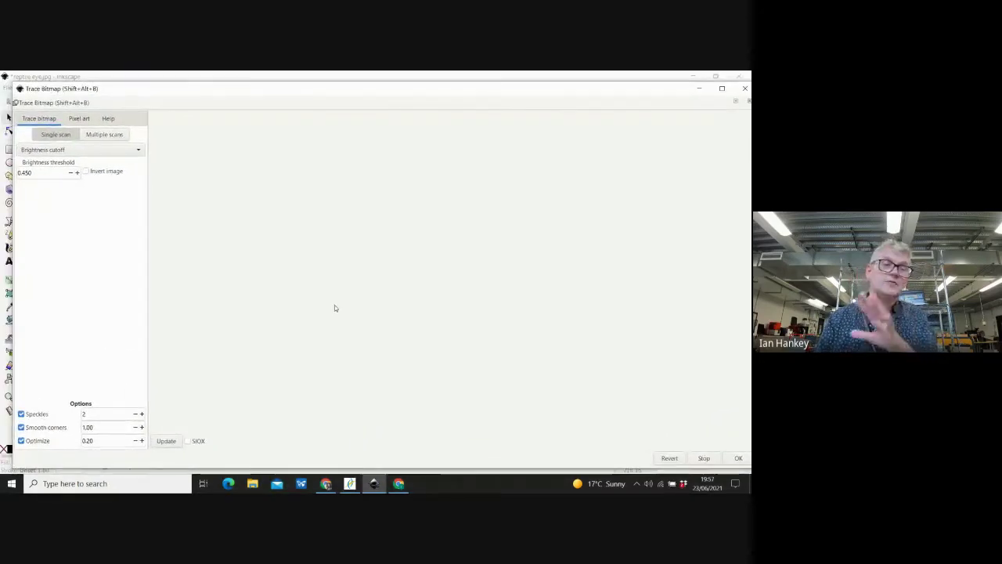
left_click(167, 442)
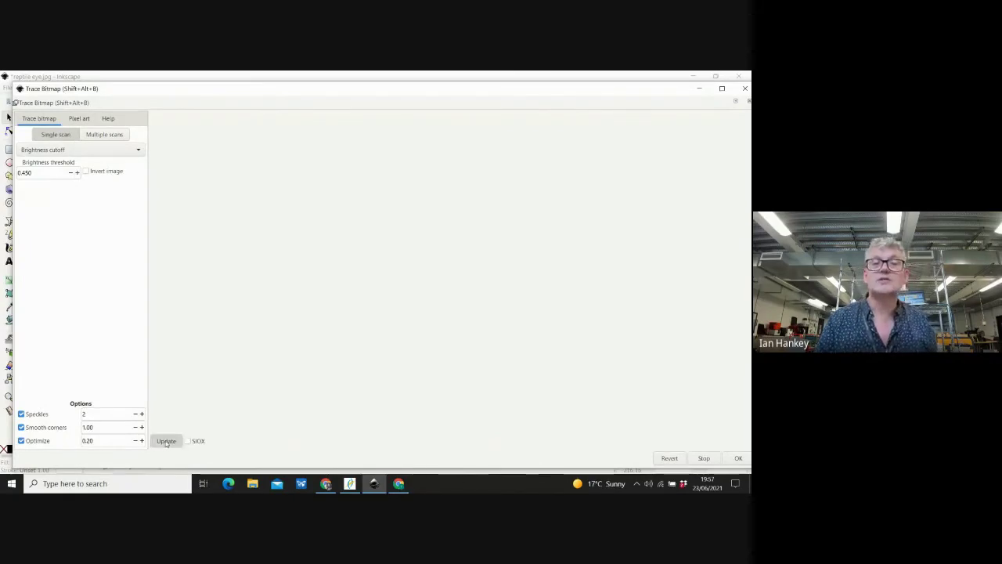
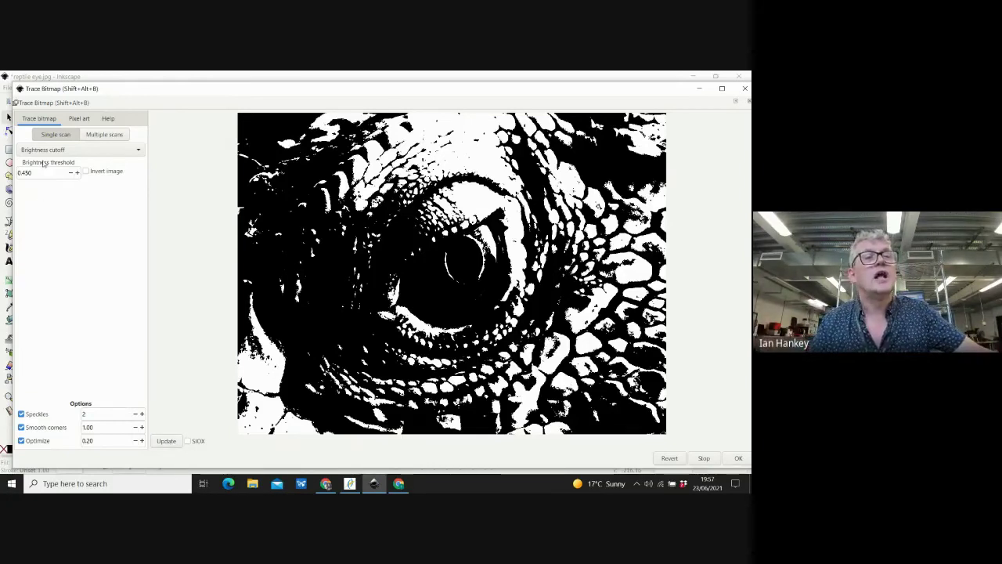
- Keep Brightness cutoff and preview the trace at a 0.390 brightness threshold
left_click(137, 151)
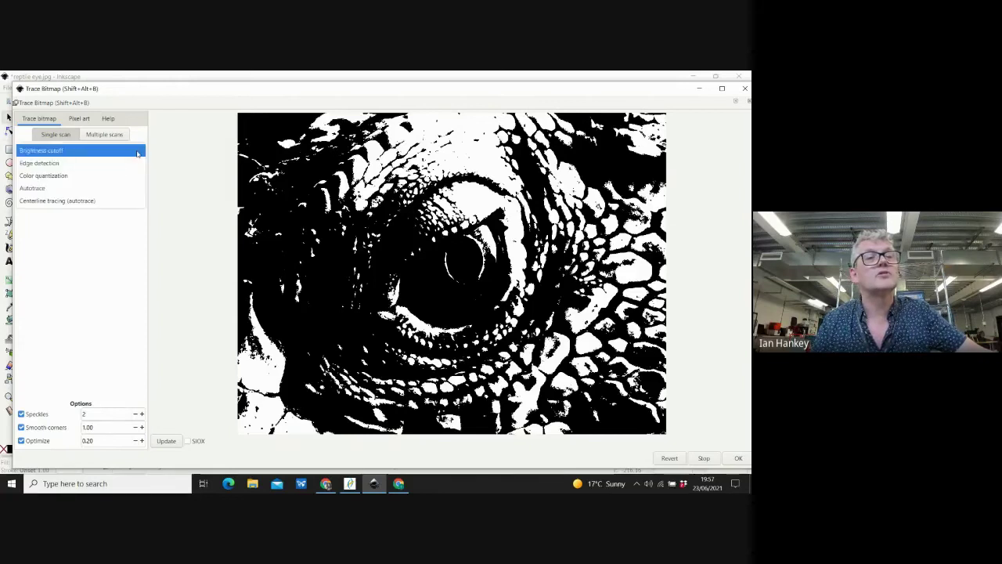
left_click(40, 153)
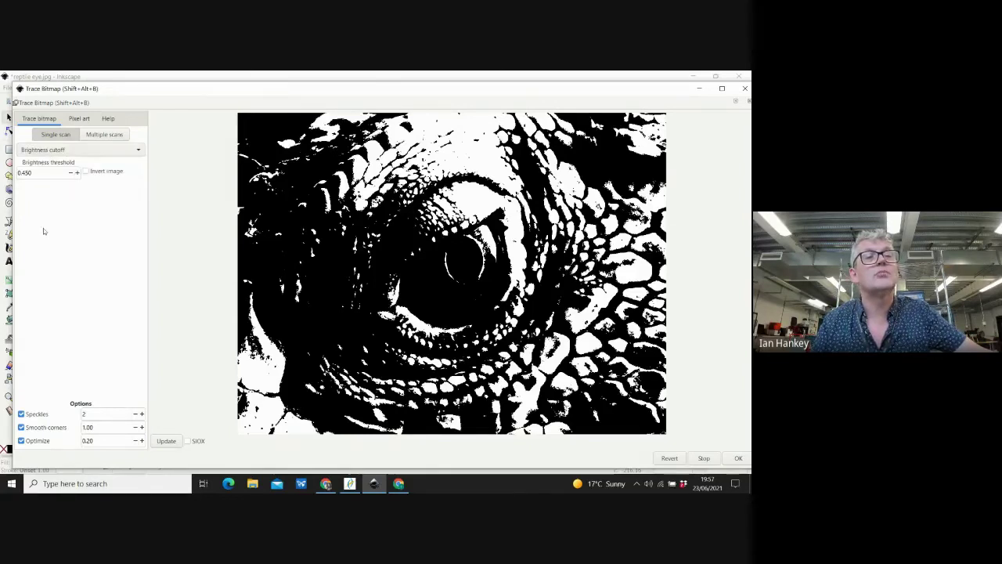
left_click(71, 173)
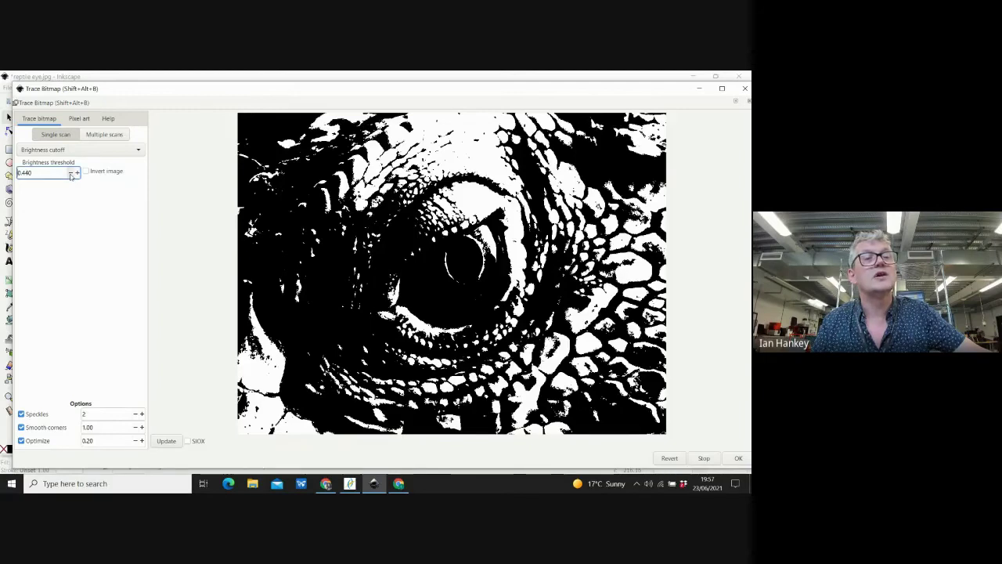
left_click(70, 172)
left_click(71, 172)
left_click(70, 172)
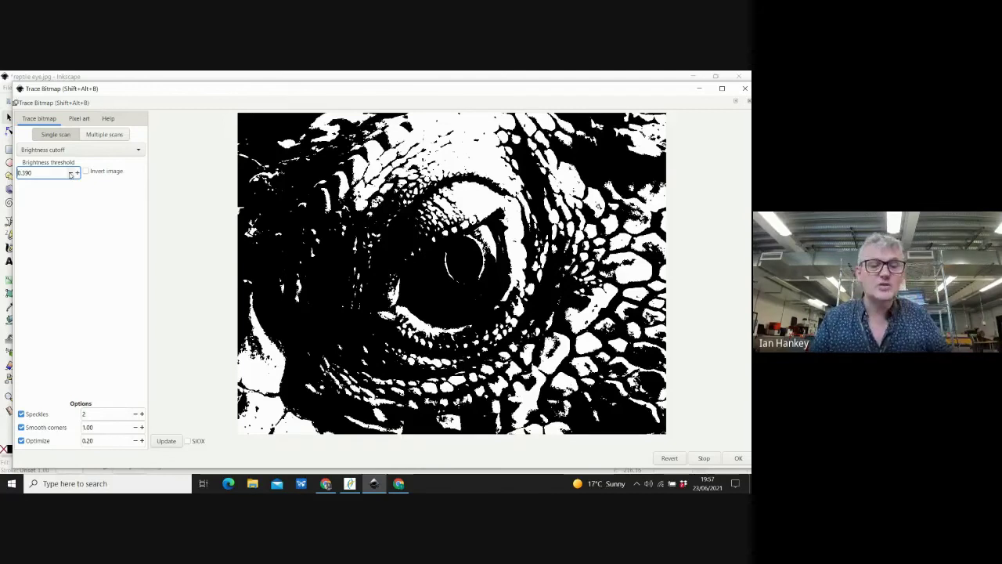
left_click(166, 442)
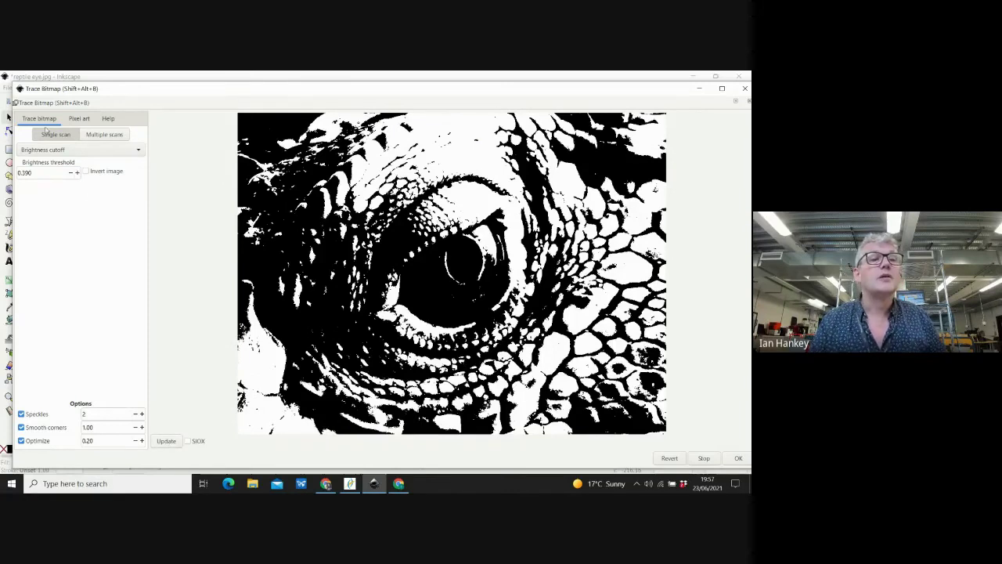
- Preview the trace at 0.340, then raise the threshold to 0.380 and refresh
left_click(71, 172)
left_click(71, 173)
left_click(70, 172)
left_click(71, 172)
left_click(71, 173)
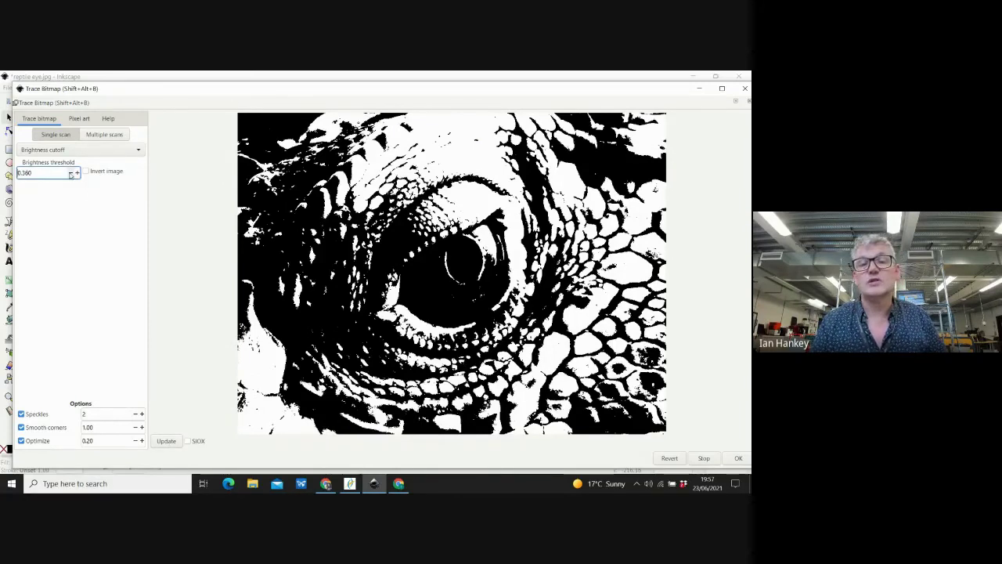
left_click(166, 442)
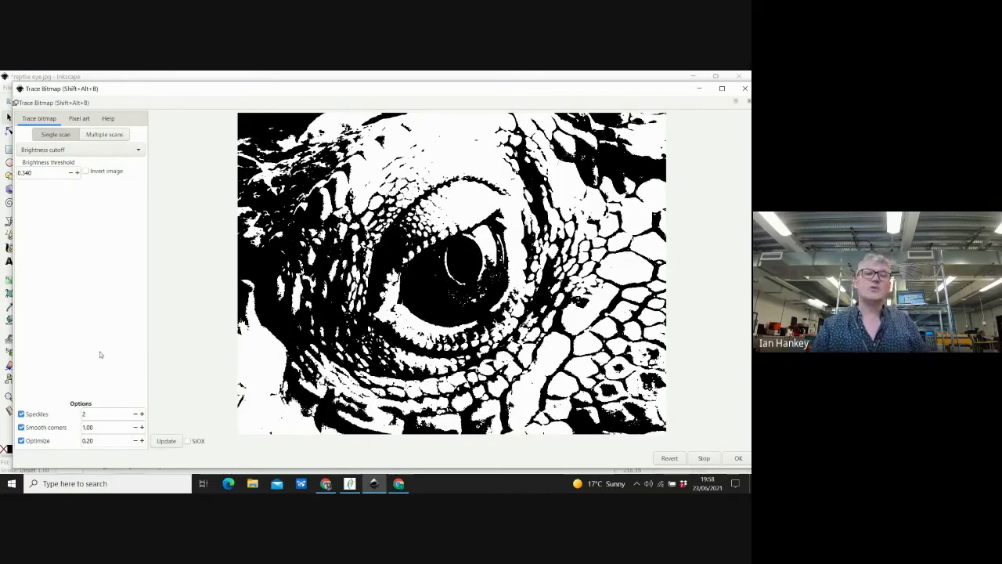
left_click(78, 172)
left_click(78, 172)
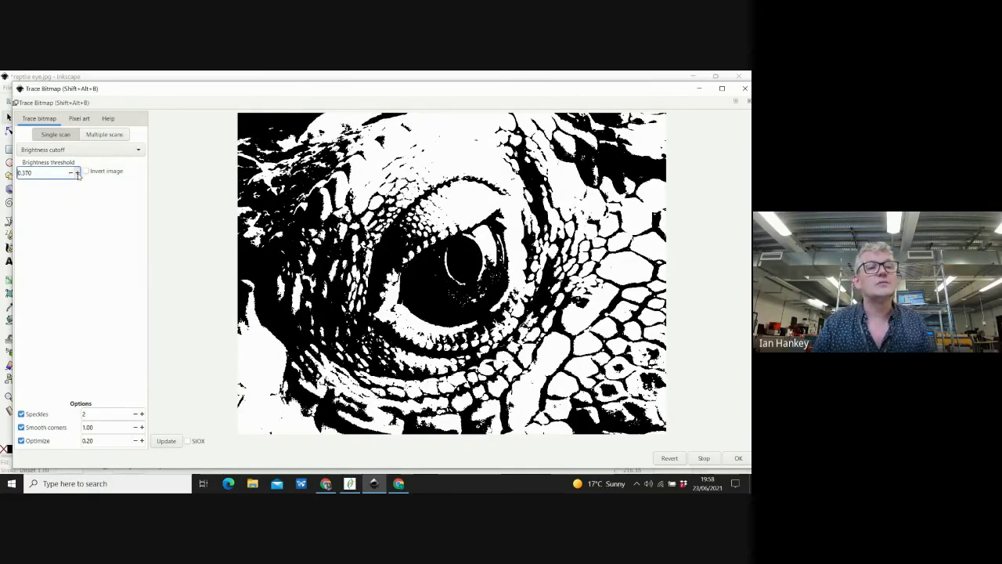
left_click(78, 172)
left_click(78, 173)
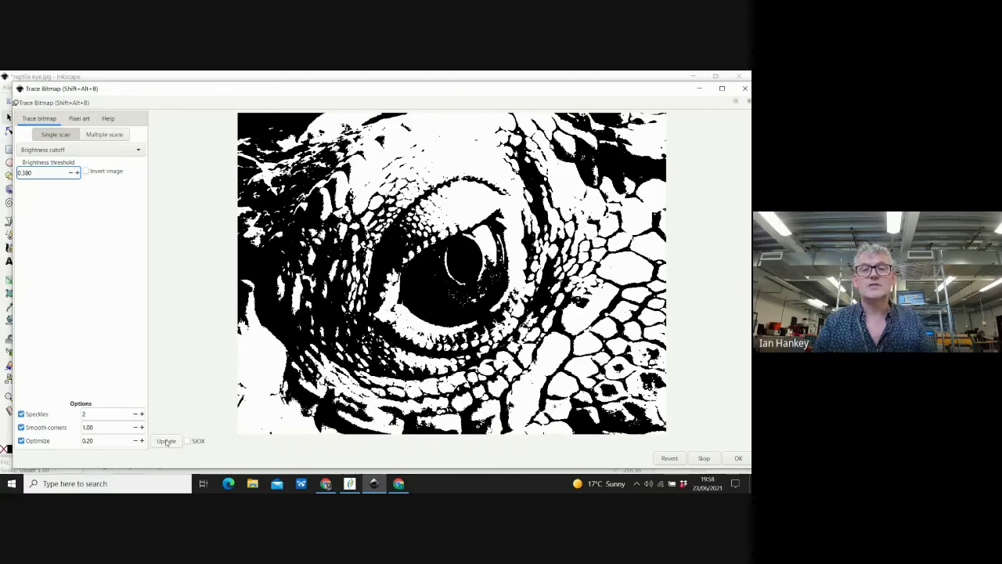
left_click(166, 442)
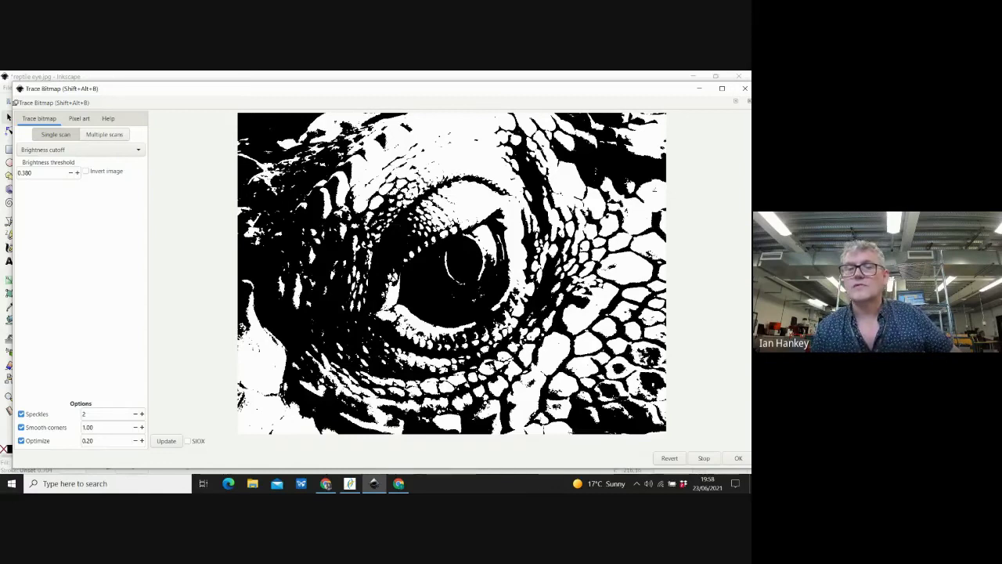
- Save the traced drawing as 'reptile eye.dxf' in Desktop Cutting Plotter (AutoCAD DXF R14) format
left_click(743, 89)
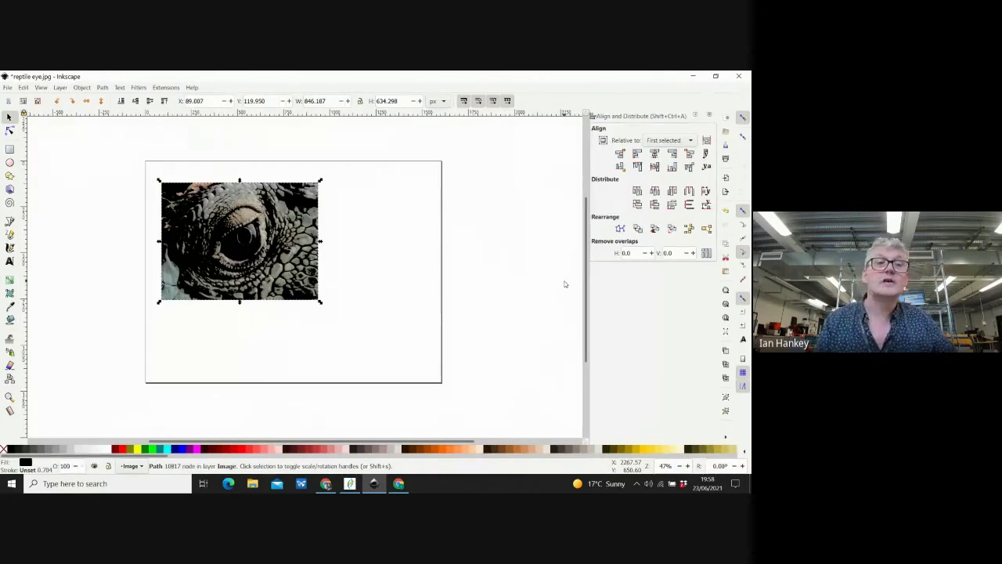
left_click(7, 88)
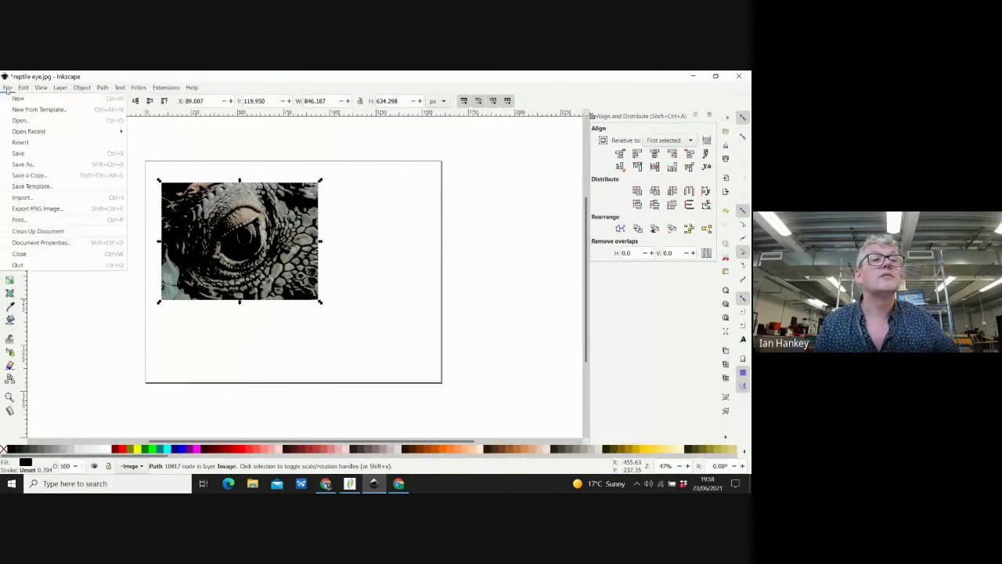
left_click(21, 164)
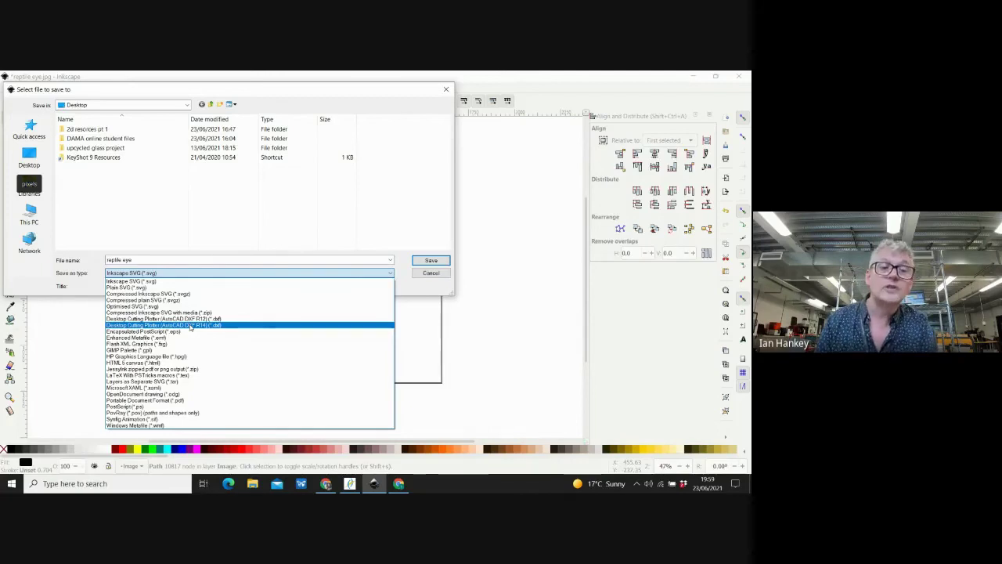
left_click(190, 326)
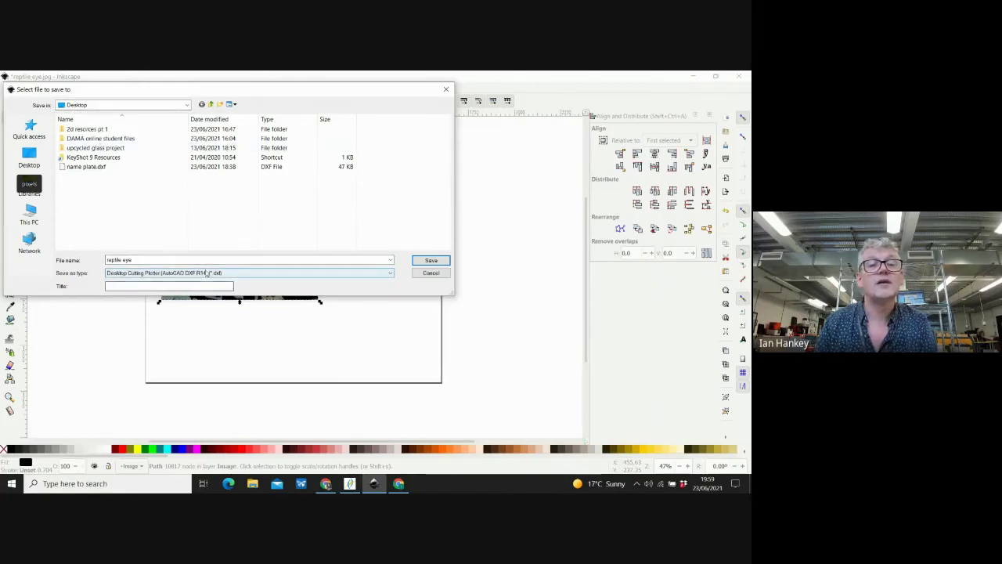
left_click(431, 261)
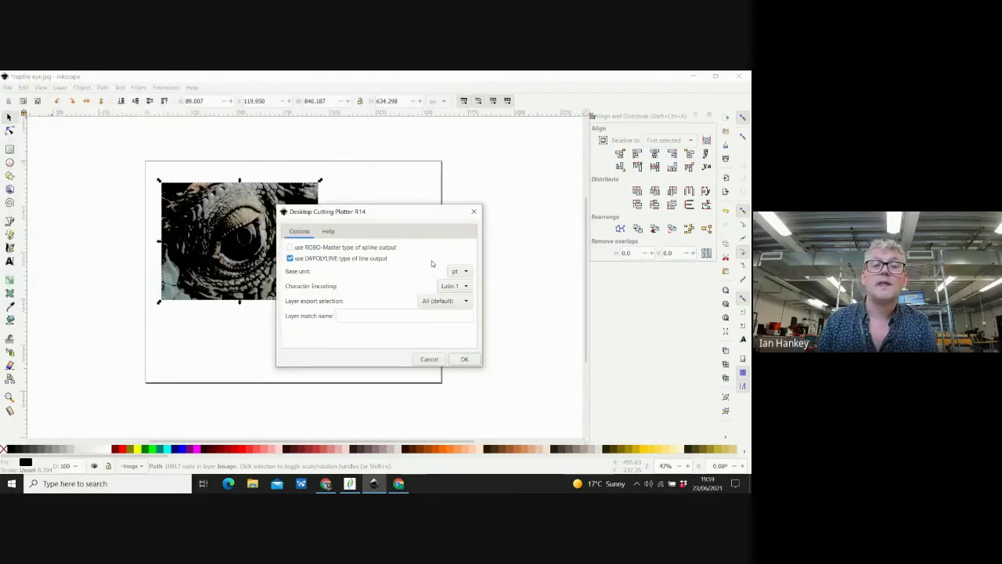
left_click(465, 360)
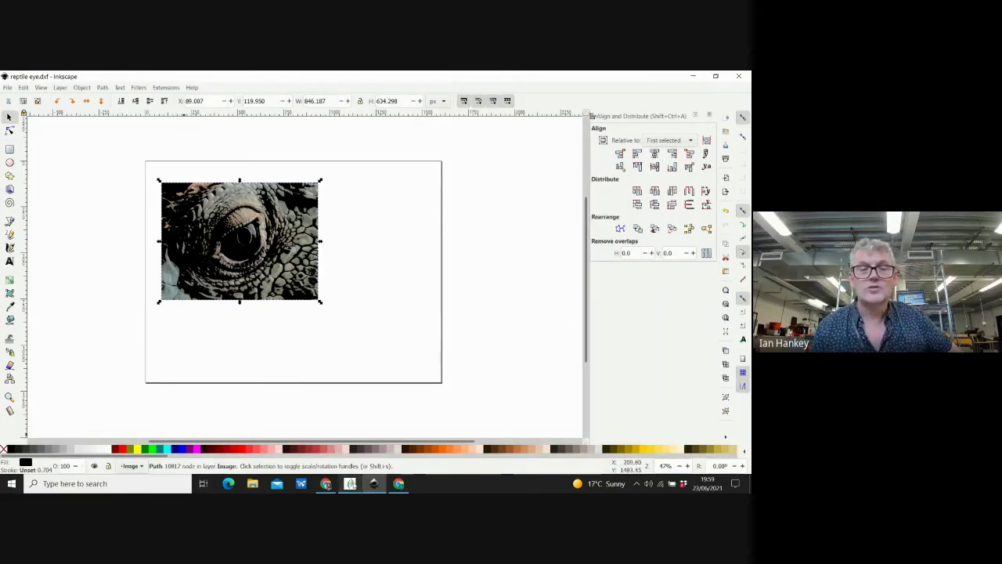
- Switch to Thunder Laser and set the name plate's red layer to Cut
mouse_move(349, 483)
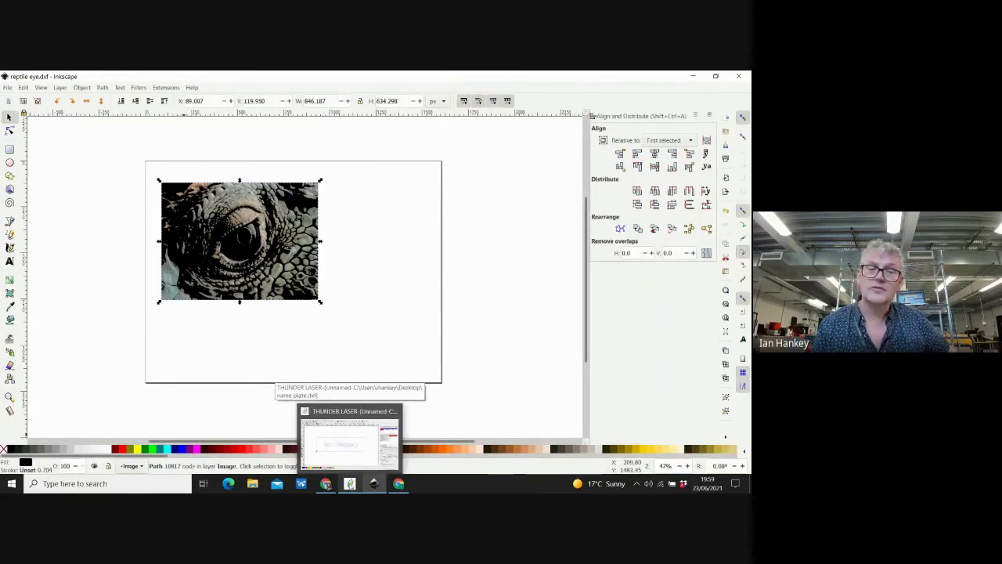
left_click(350, 442)
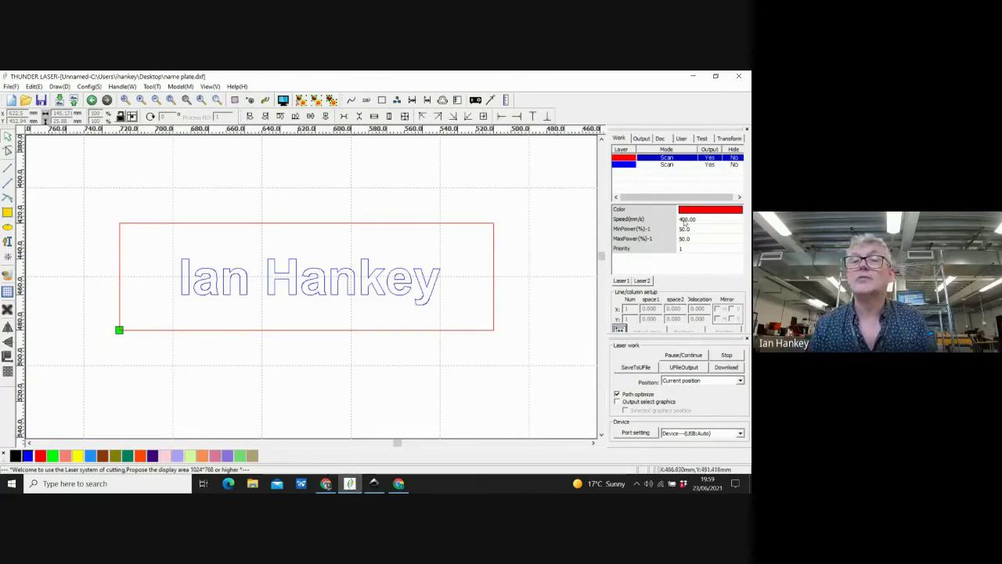
double_click(662, 159)
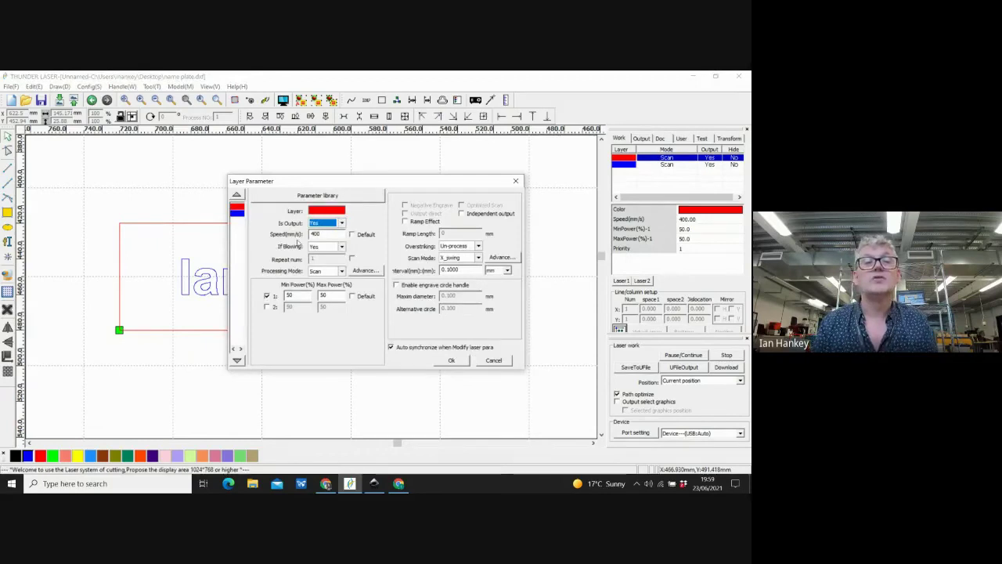
left_click(341, 271)
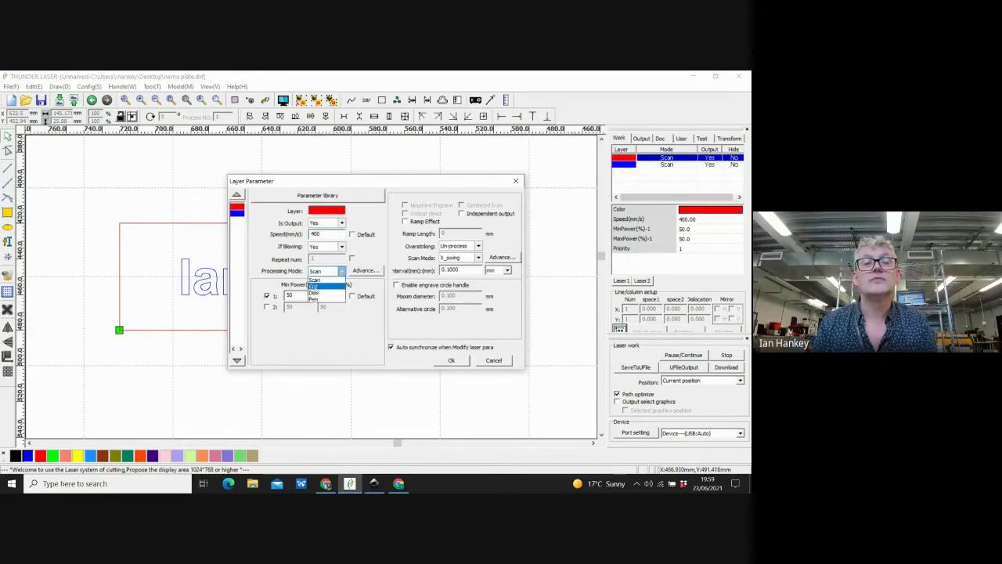
left_click(316, 290)
left_click(454, 361)
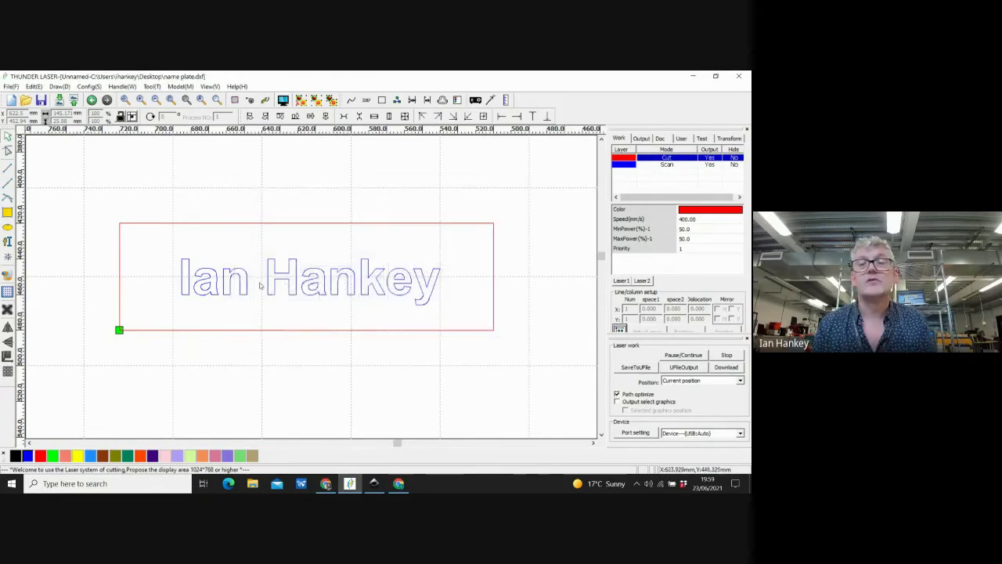
- Set the blue layer's processing mode to Cut as well
double_click(623, 166)
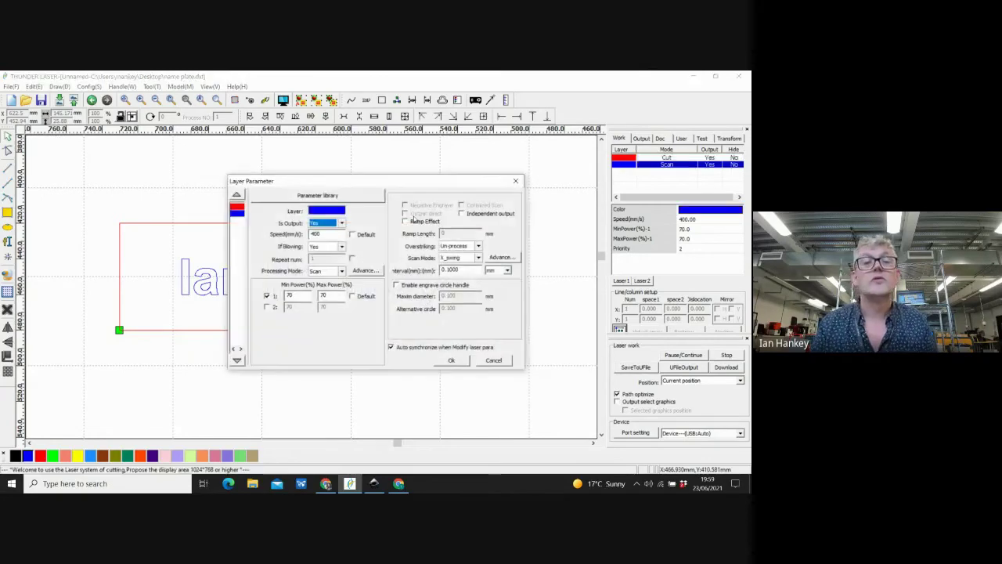
left_click(341, 272)
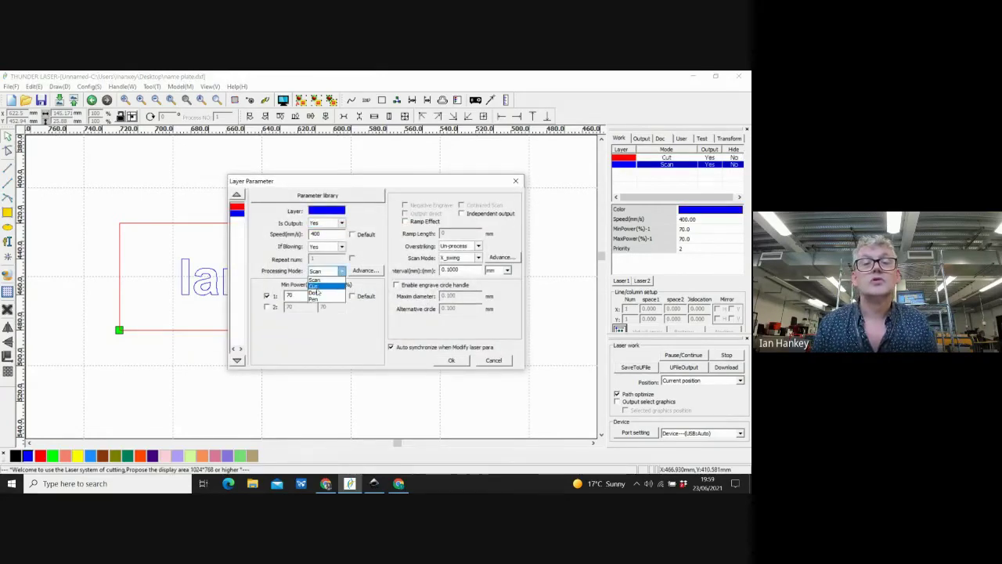
left_click(316, 290)
left_click(452, 361)
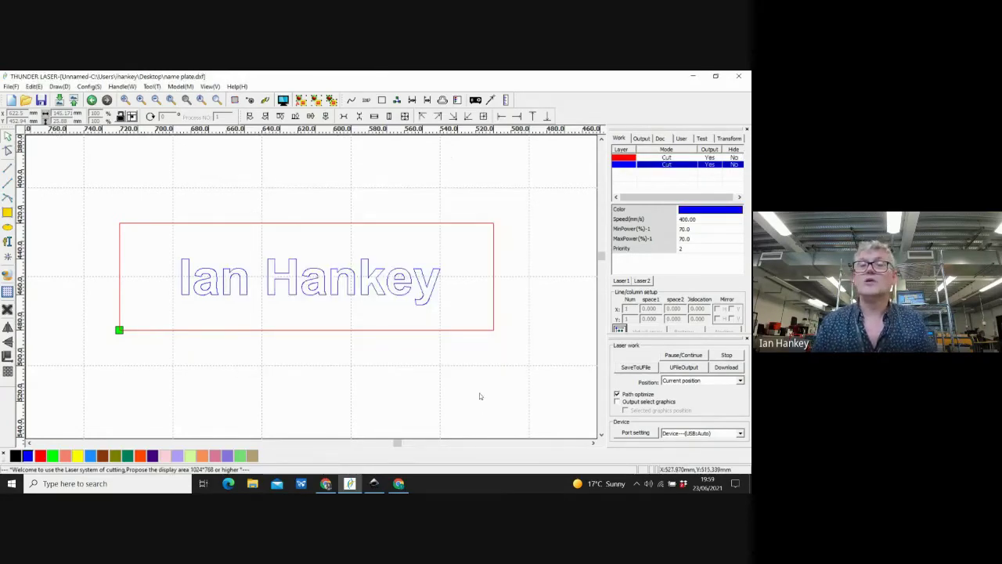
left_click(282, 100)
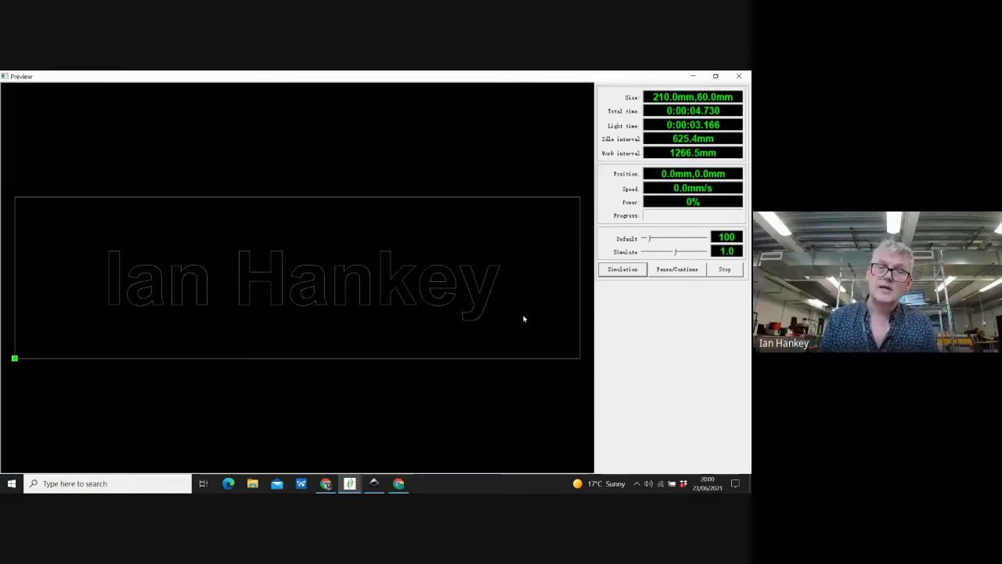
left_click(738, 77)
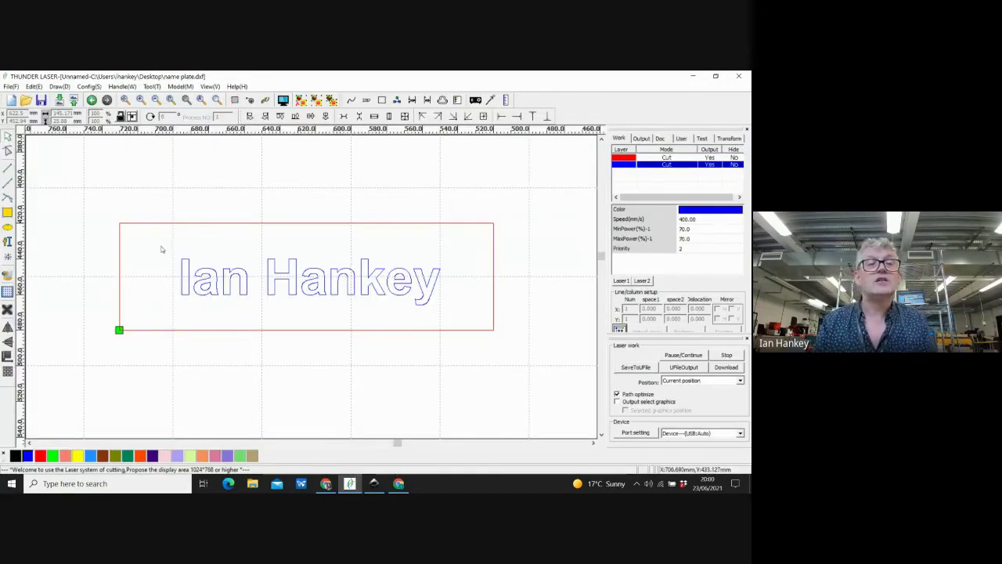
- Select the name text and choose Scan as the blue layer's processing mode
left_click_drag(161, 247, 470, 314)
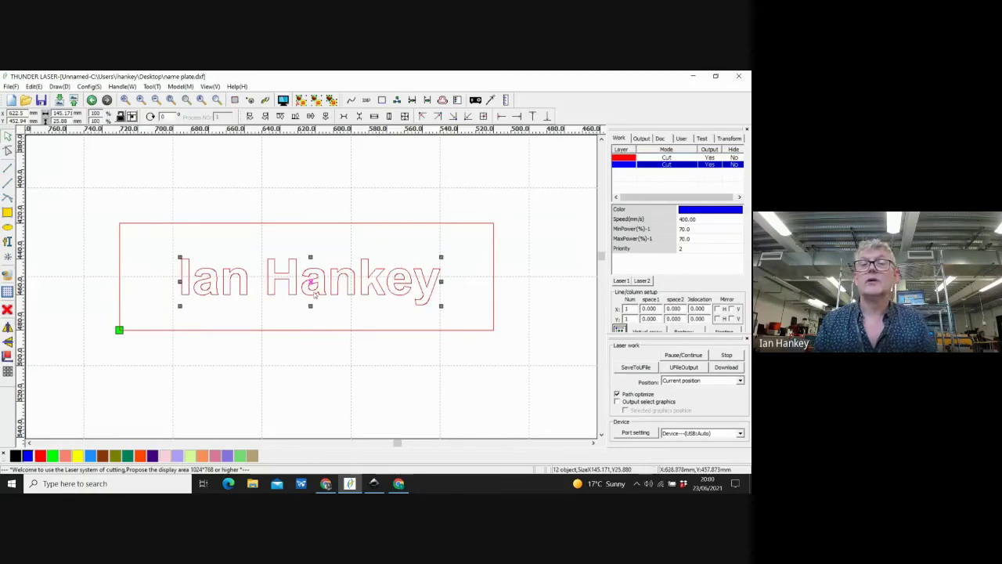
double_click(665, 166)
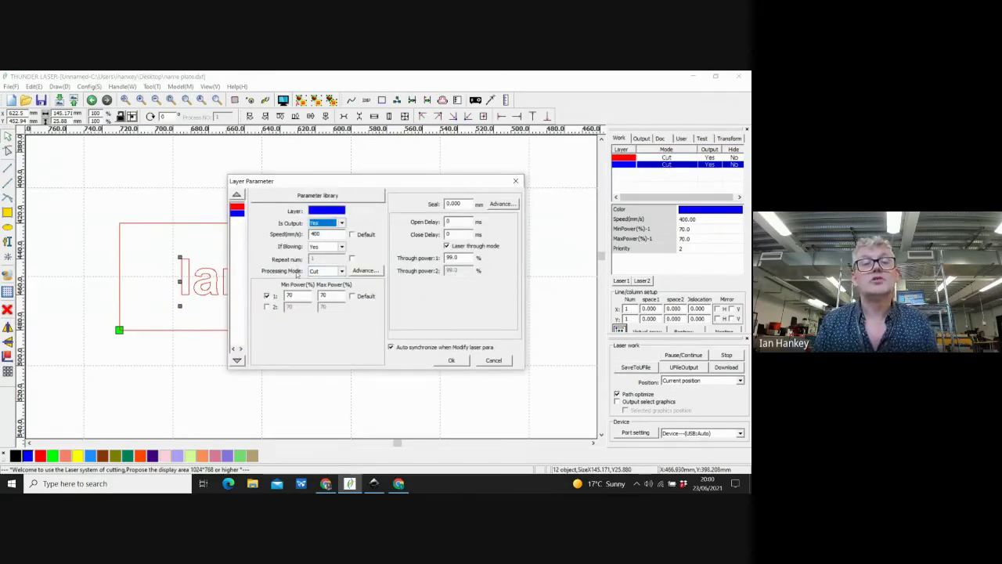
left_click(342, 271)
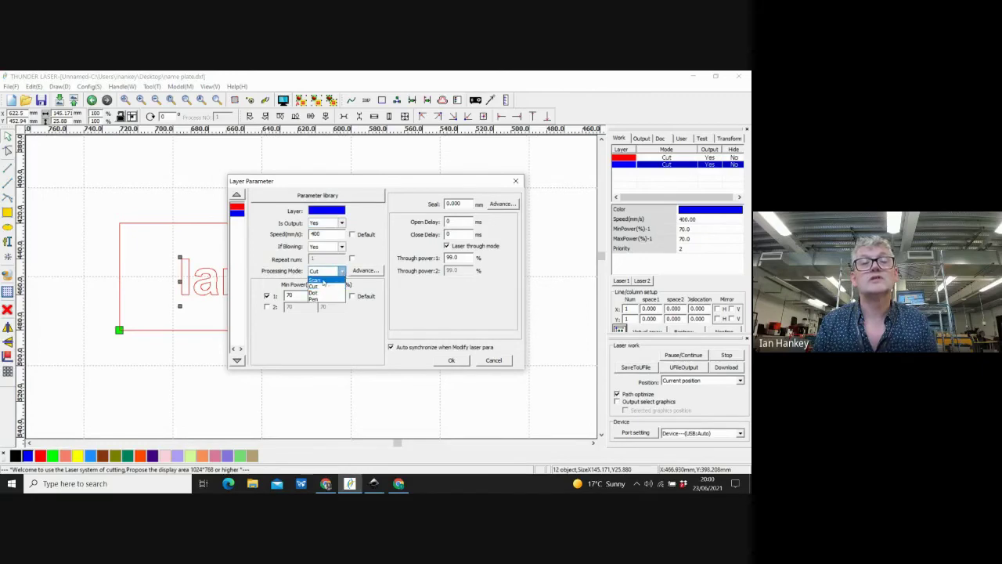
left_click(321, 280)
- Confirm Scan for the blue layer, preview the name plate job, then close the preview
left_click(468, 365)
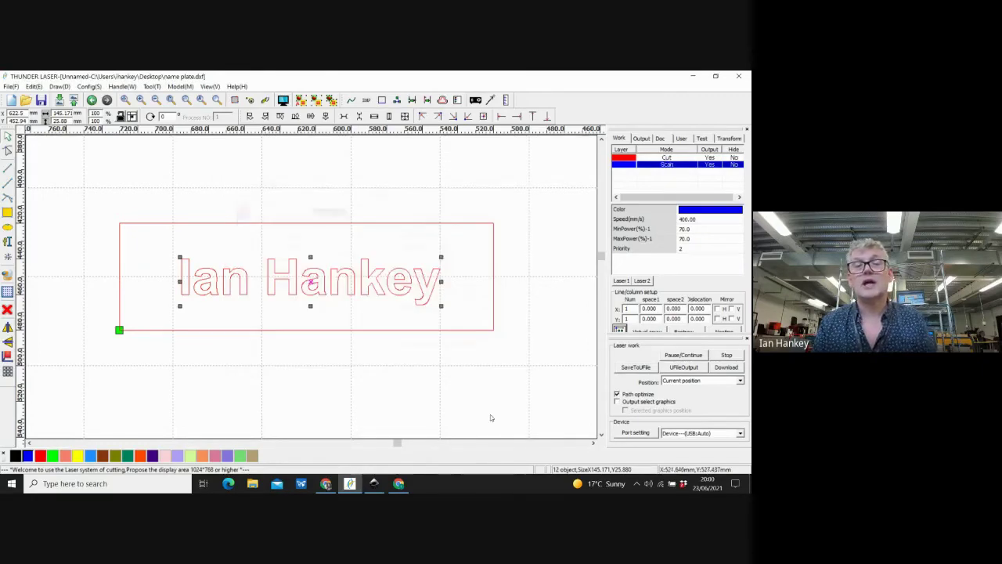
left_click(283, 99)
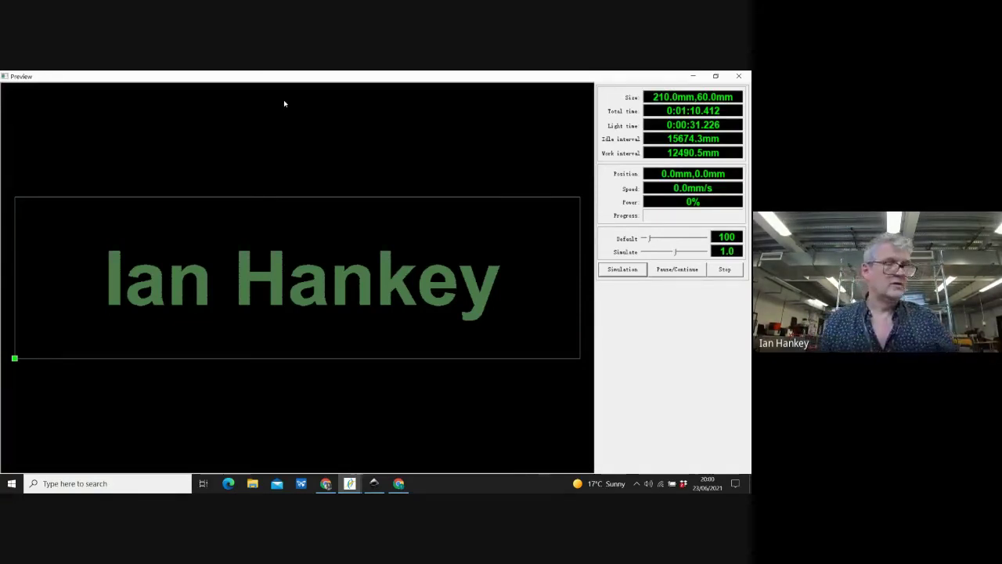
left_click(740, 76)
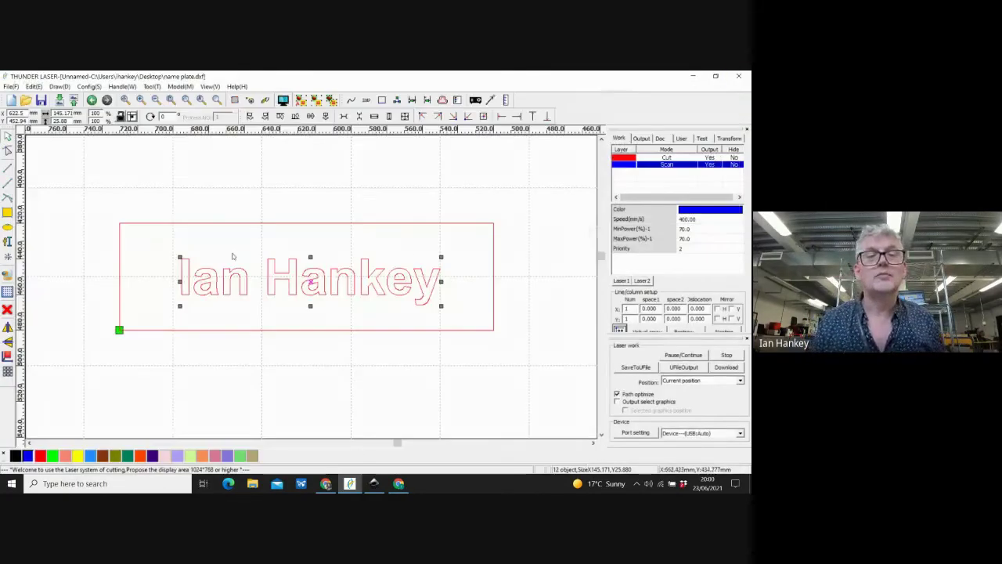
scroll(360, 258, "down", 5)
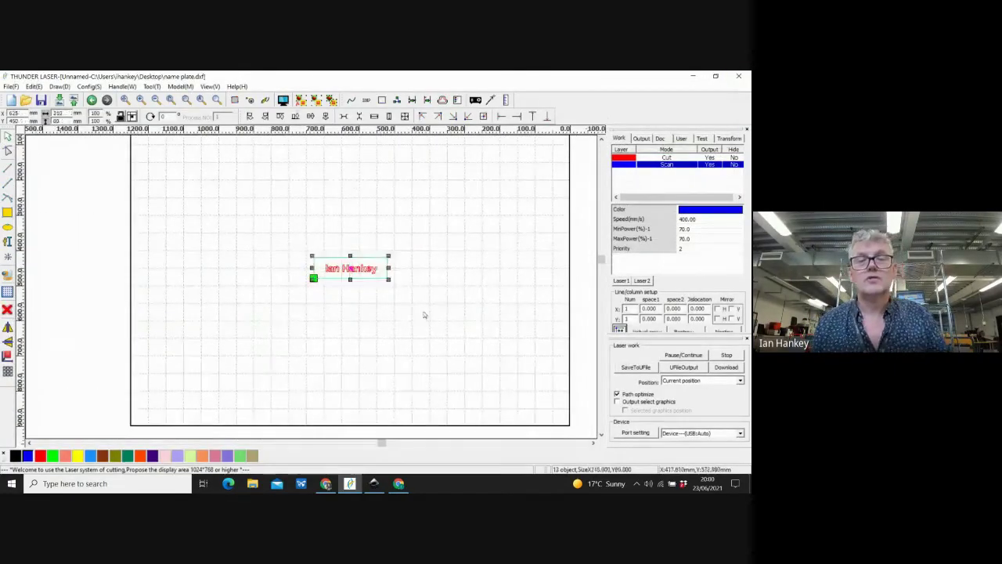
- Delete the name plate and import the reptile eye.dxf drawing
key("Delete")
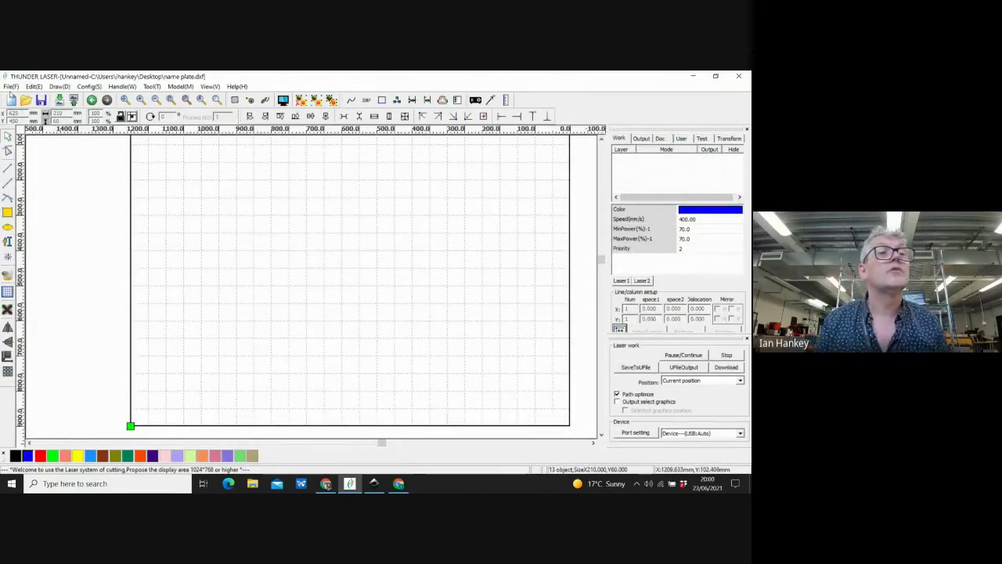
left_click(10, 86)
left_click(32, 146)
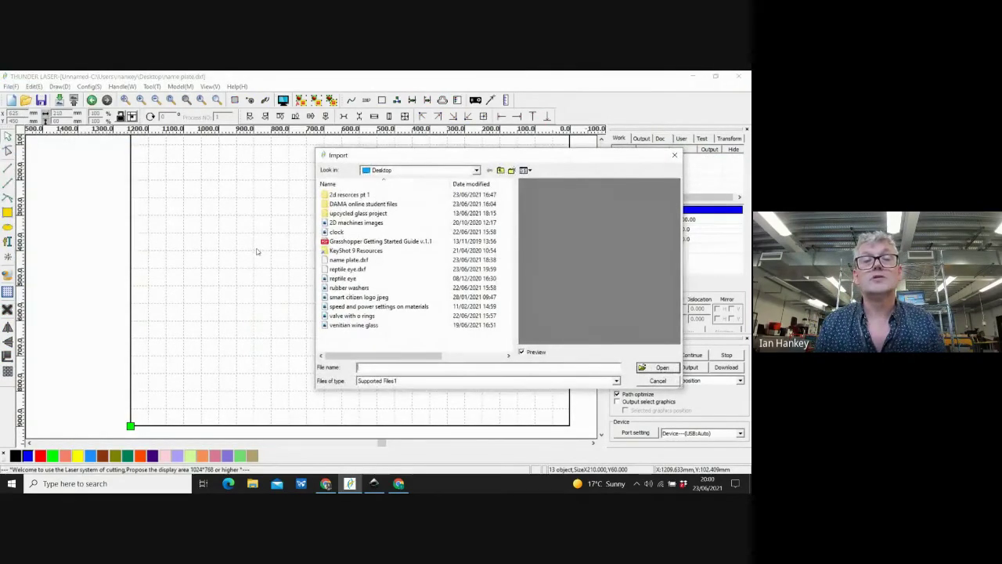
left_click(353, 269)
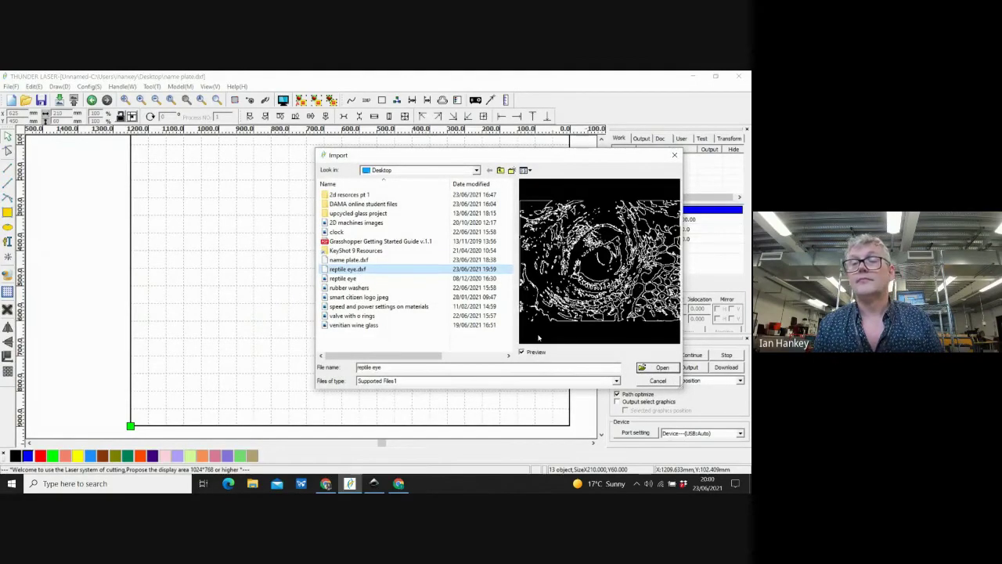
left_click(661, 367)
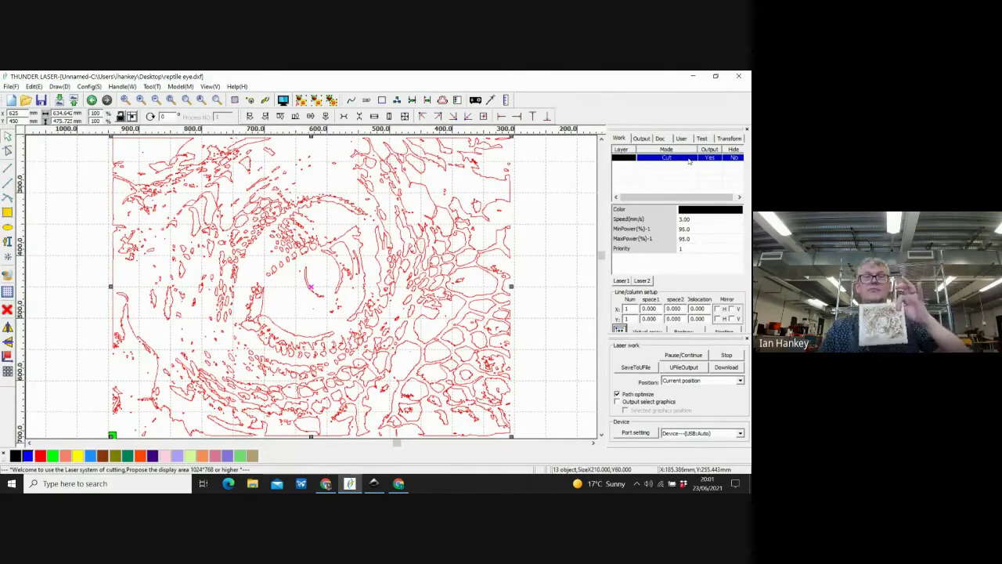
left_click(283, 99)
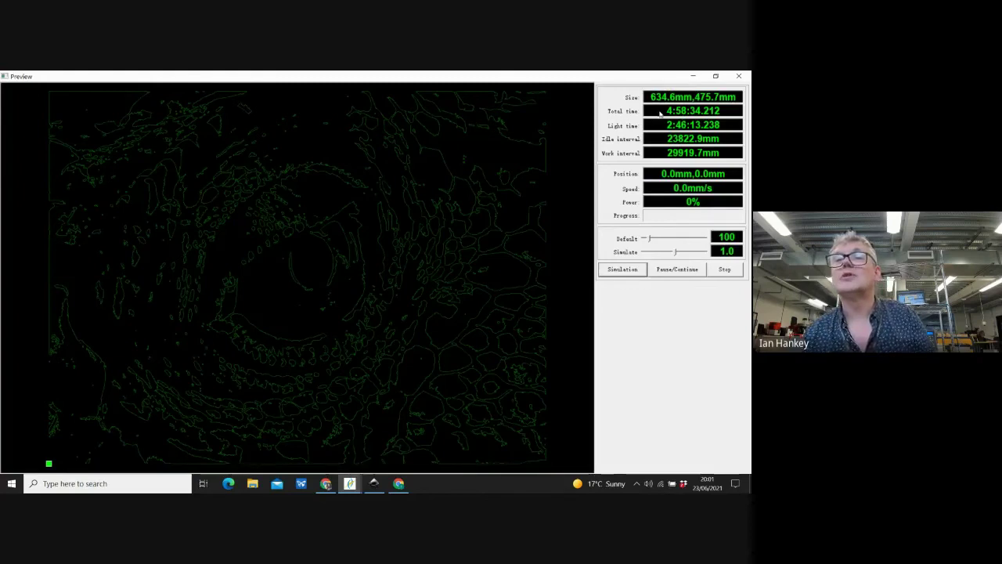
left_click(740, 76)
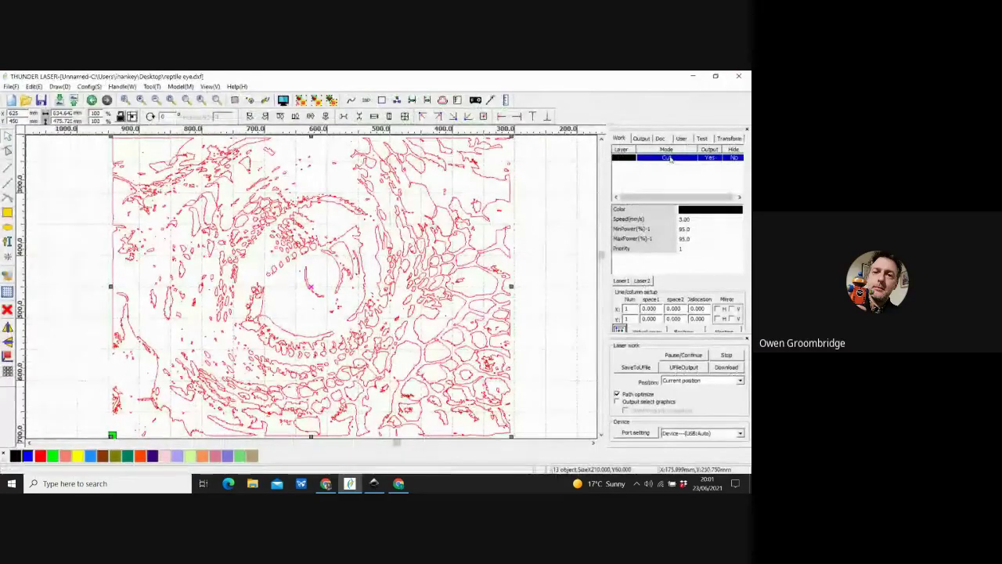
- Set the reptile eye layer's speed to 300
double_click(669, 159)
double_click(314, 233)
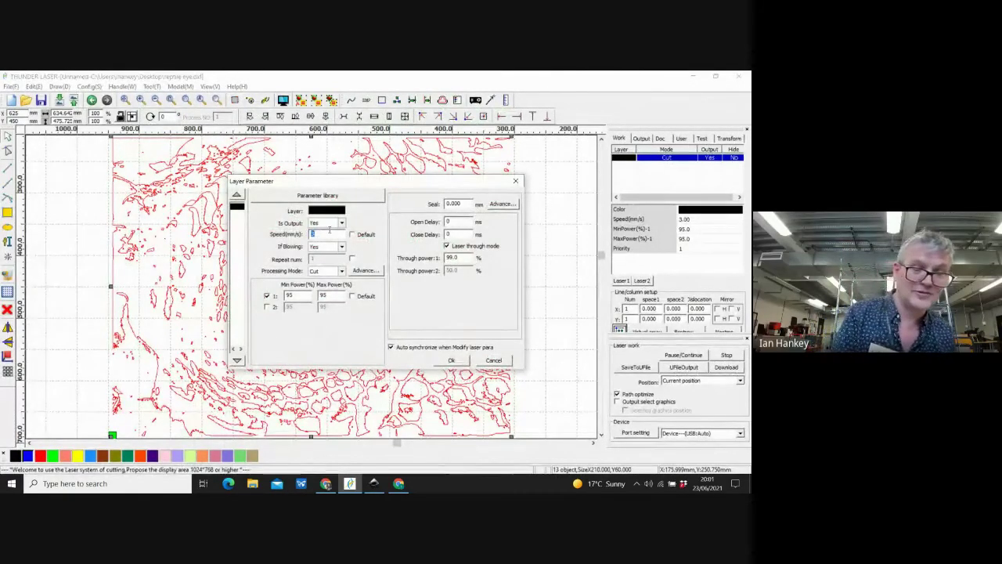
type("300")
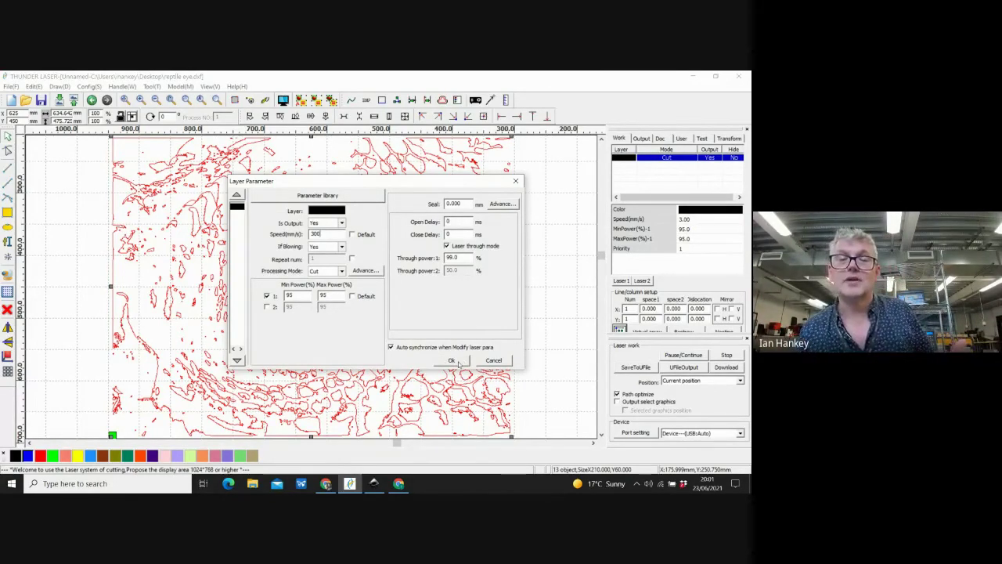
left_click(451, 360)
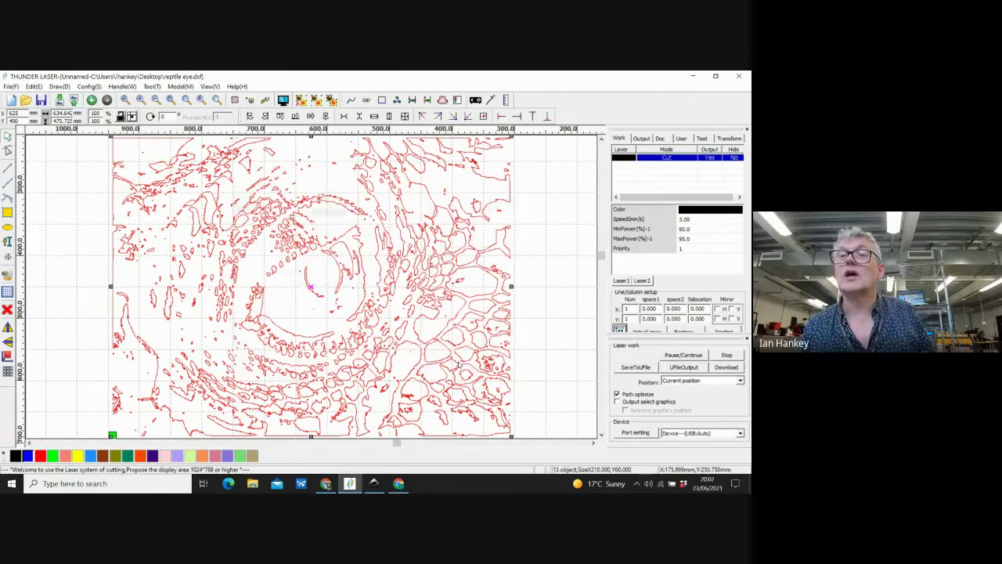
- Switch the layer to Scan with minimum and maximum power of 40
double_click(670, 158)
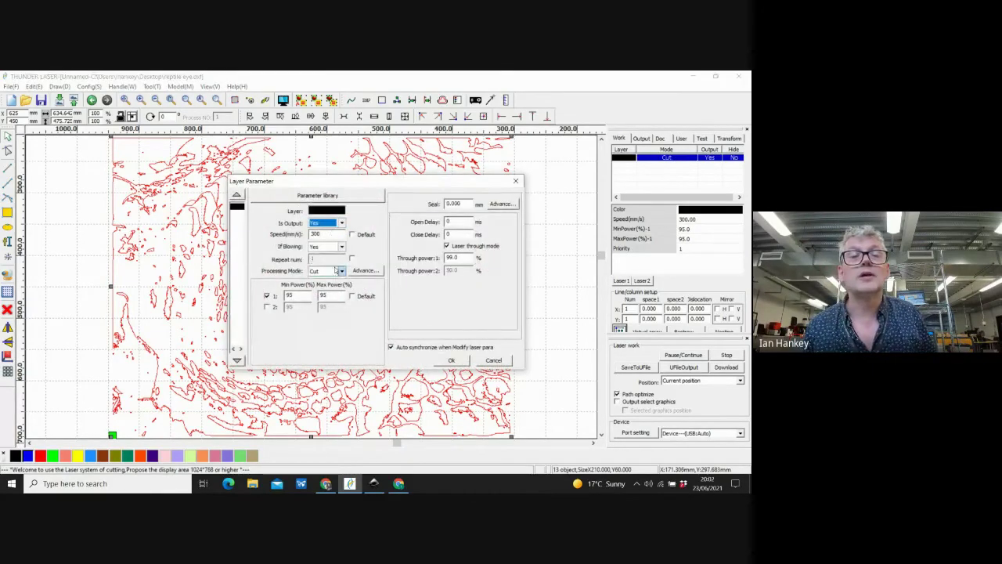
left_click(342, 271)
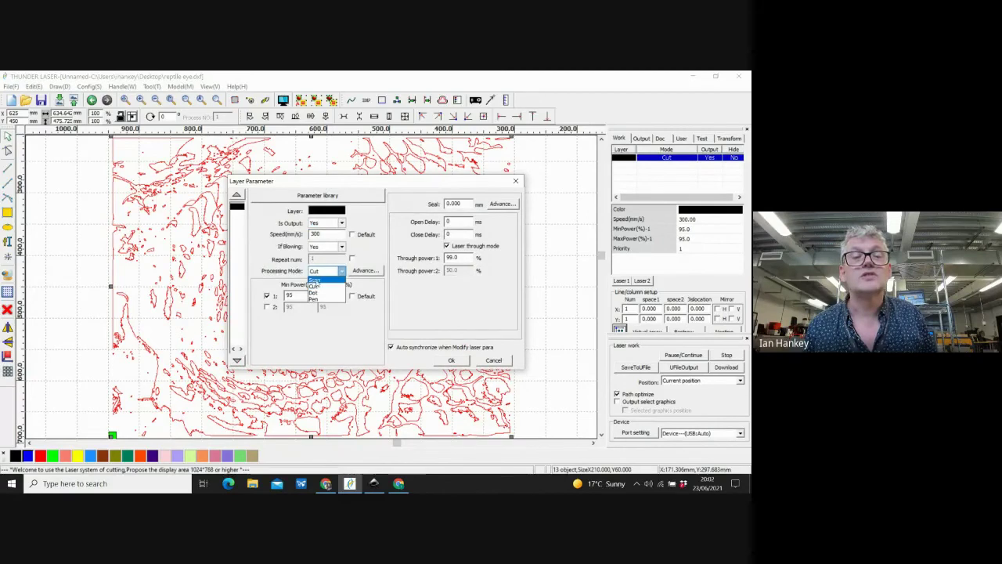
left_click(314, 279)
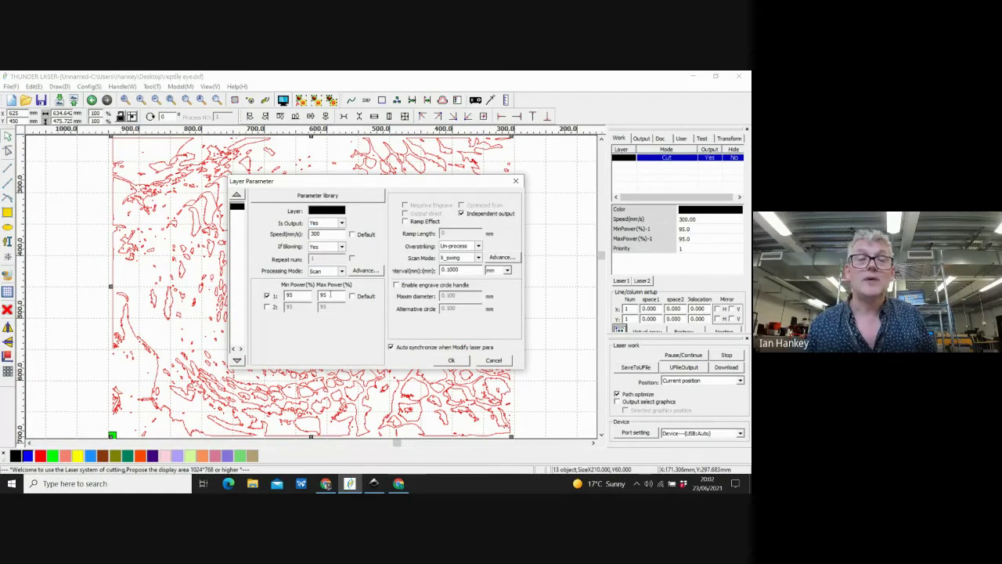
left_click_drag(329, 295, 287, 296)
type("4040")
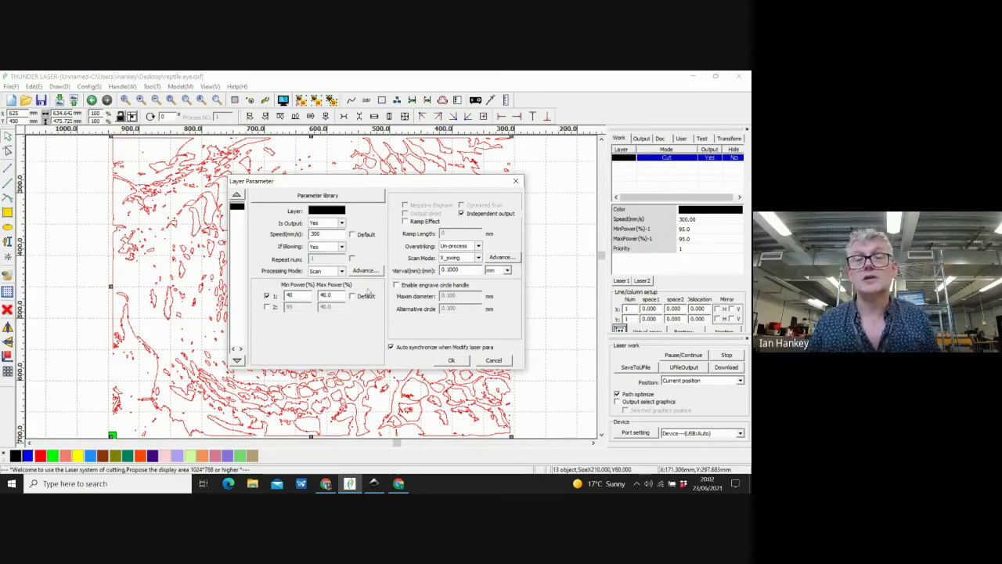
left_click(451, 361)
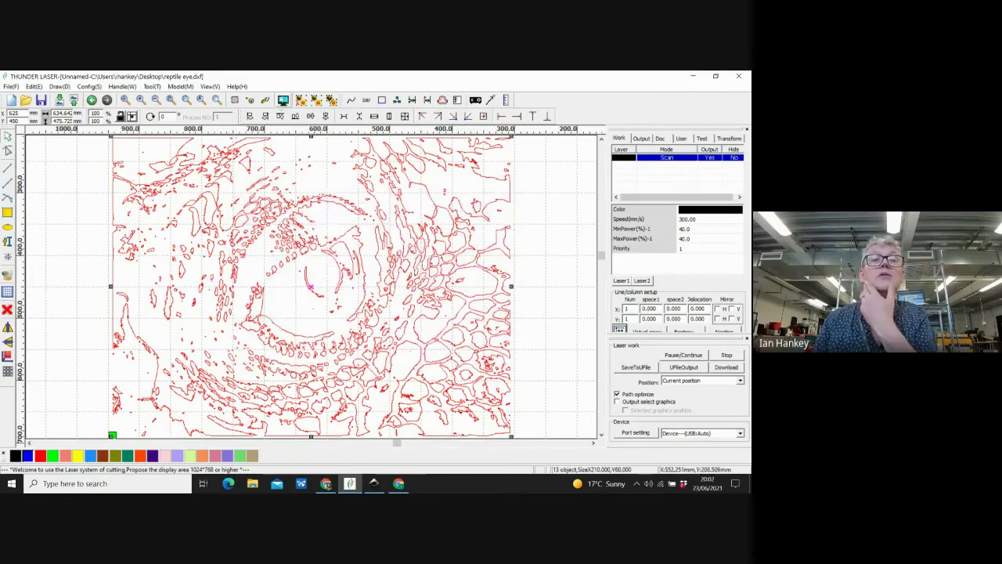
left_click(283, 99)
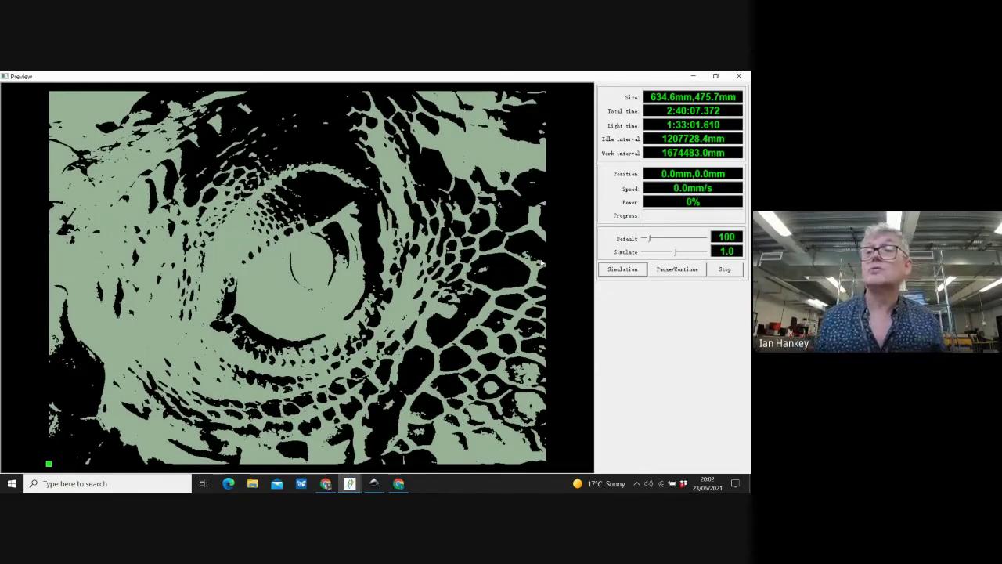
left_click(739, 76)
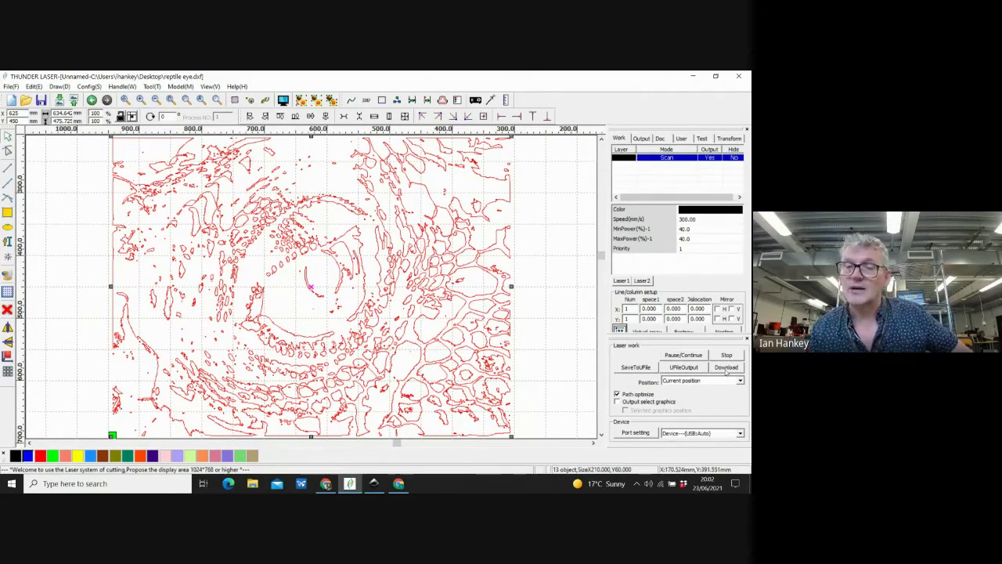
- Try downloading the job to the laser, dismiss the communication error, and deselect the drawing
left_click(726, 368)
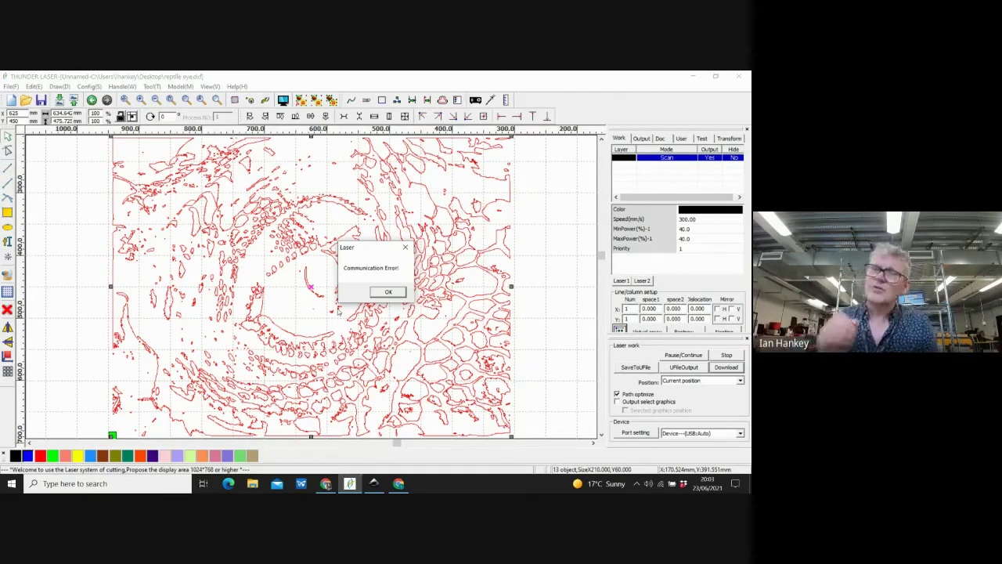
left_click(388, 292)
left_click(538, 325)
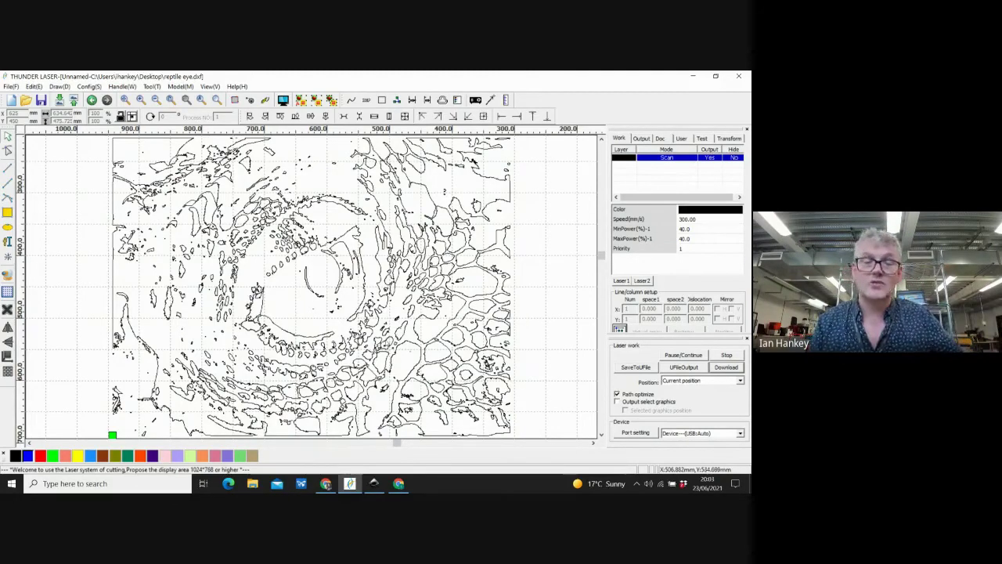
- Minimize Thunder Laser, Inkscape and the browser, then open the speed and power settings photo
left_click(694, 77)
left_click(694, 76)
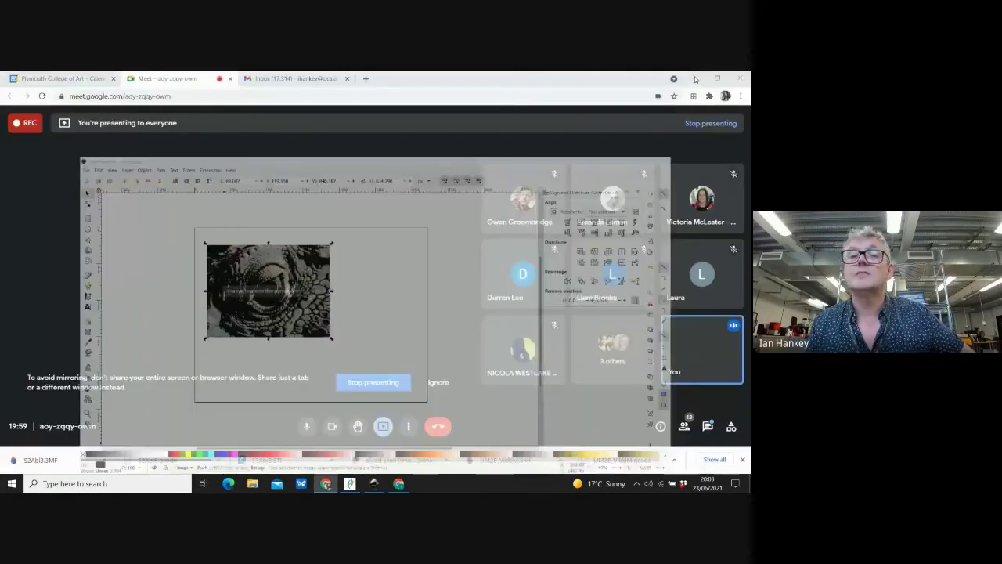
left_click(694, 77)
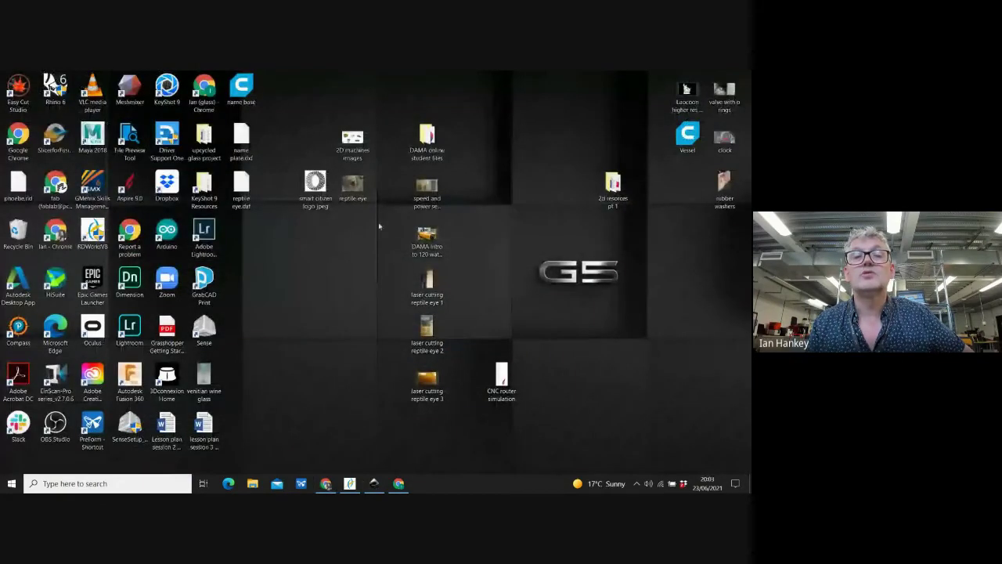
double_click(427, 188)
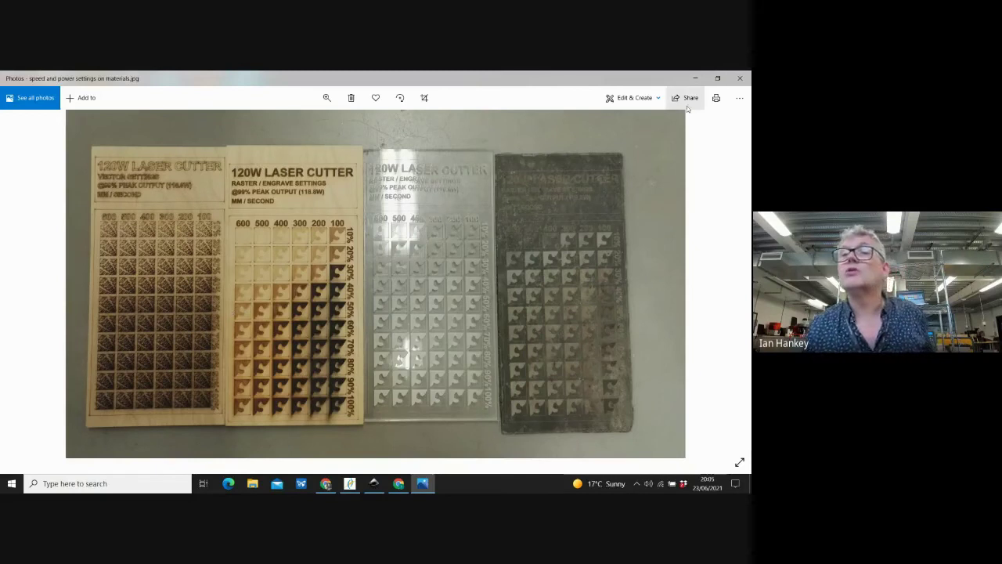
- Close and reopen the speed and power settings photo, then close the viewer
left_click(740, 80)
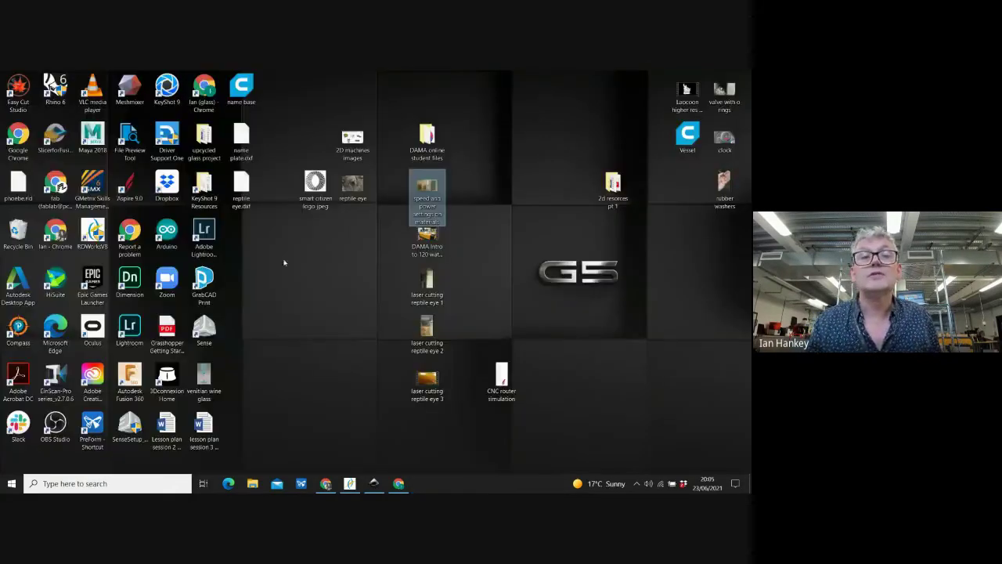
double_click(425, 190)
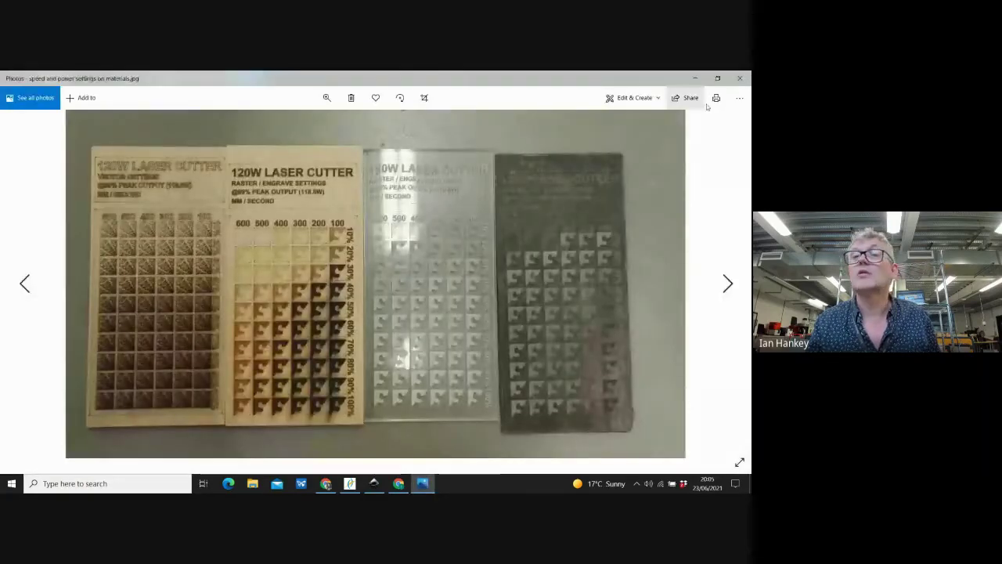
left_click(739, 78)
- Open the DAMA 120 watt laser cutter introduction video and play it
double_click(431, 248)
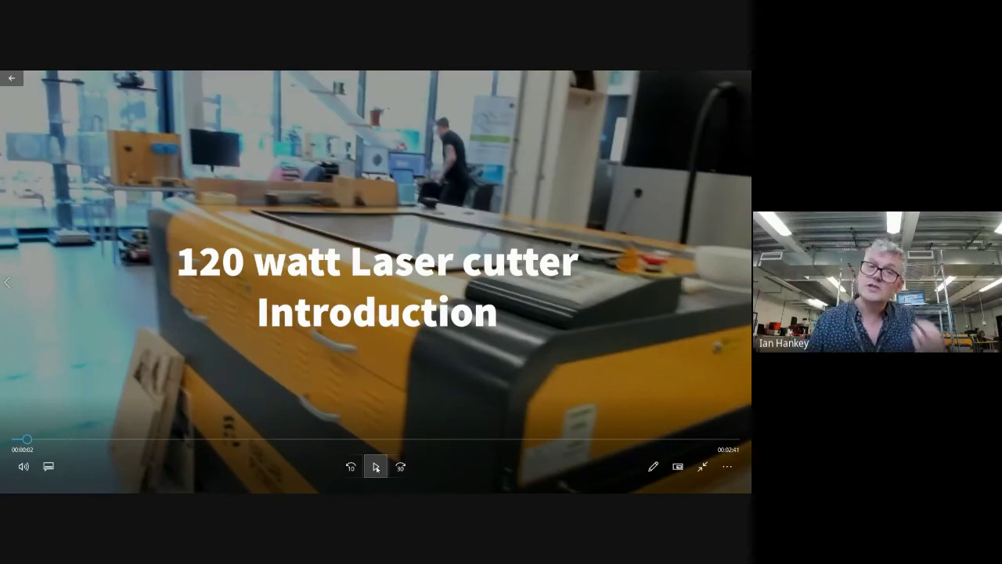
left_click(376, 467)
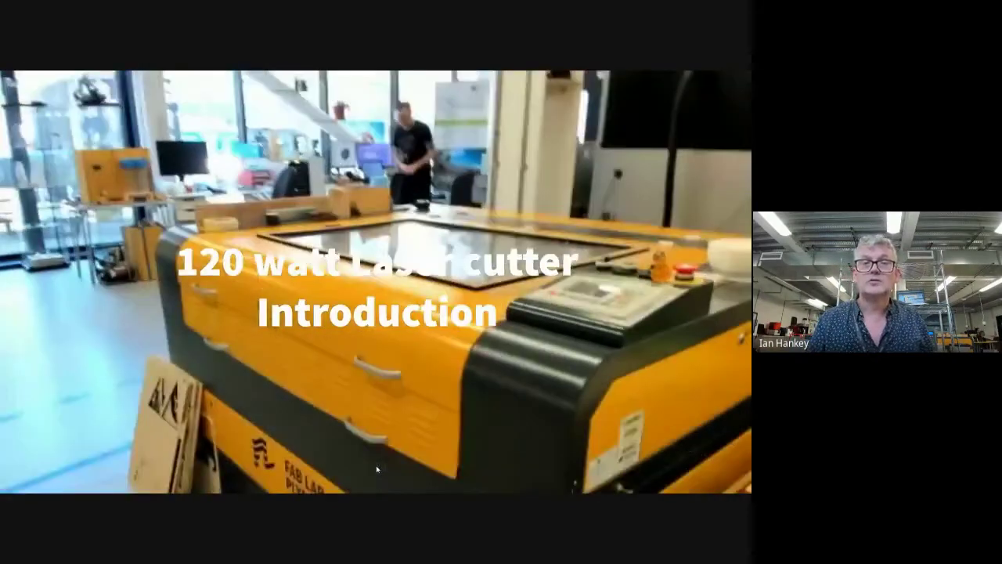
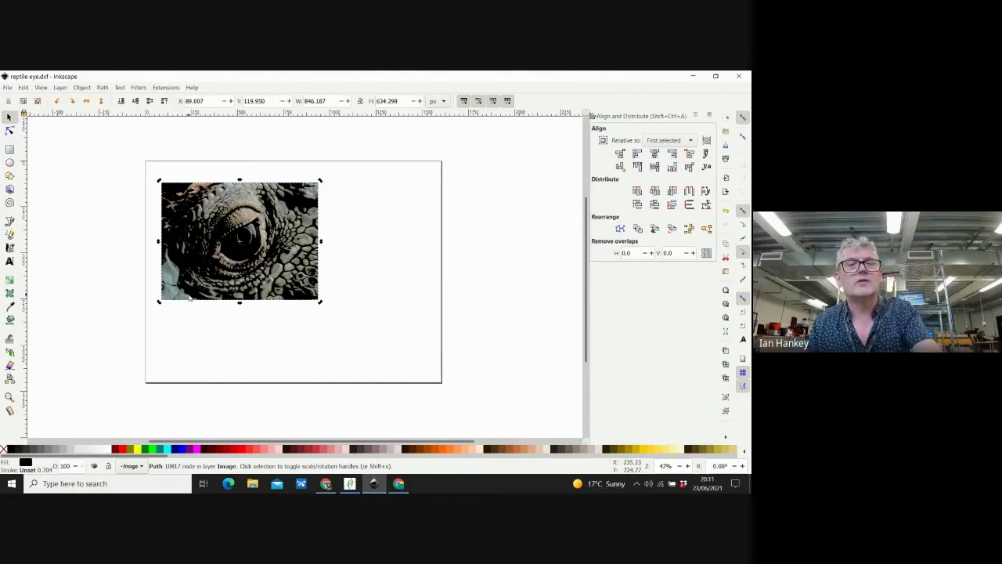
- Delete the traced reptile-eye path from the photo
key("Delete")
- Drag the reptile-eye photo aside and delete it, leaving the page blank
left_click_drag(230, 254, 287, 309)
key("Delete")
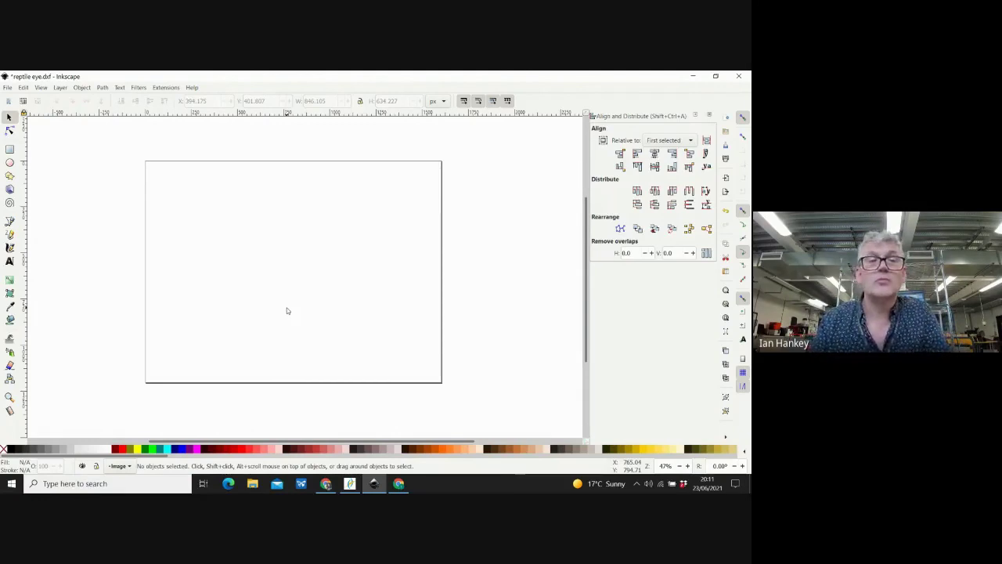
left_click(11, 164)
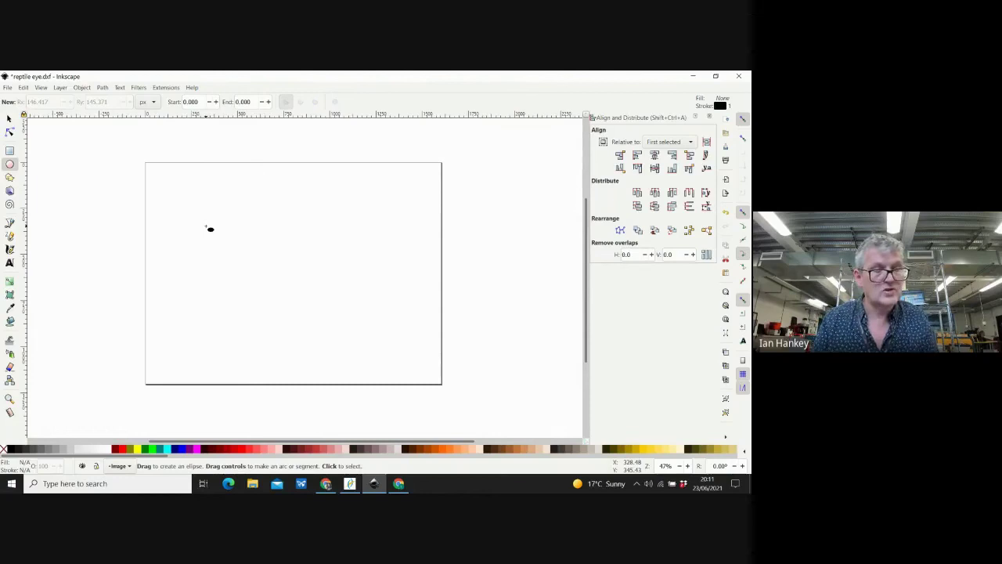
- Draw a perfectly round circle on the page with the Ellipse tool
left_click_drag(208, 228, 279, 289, "ctrl")
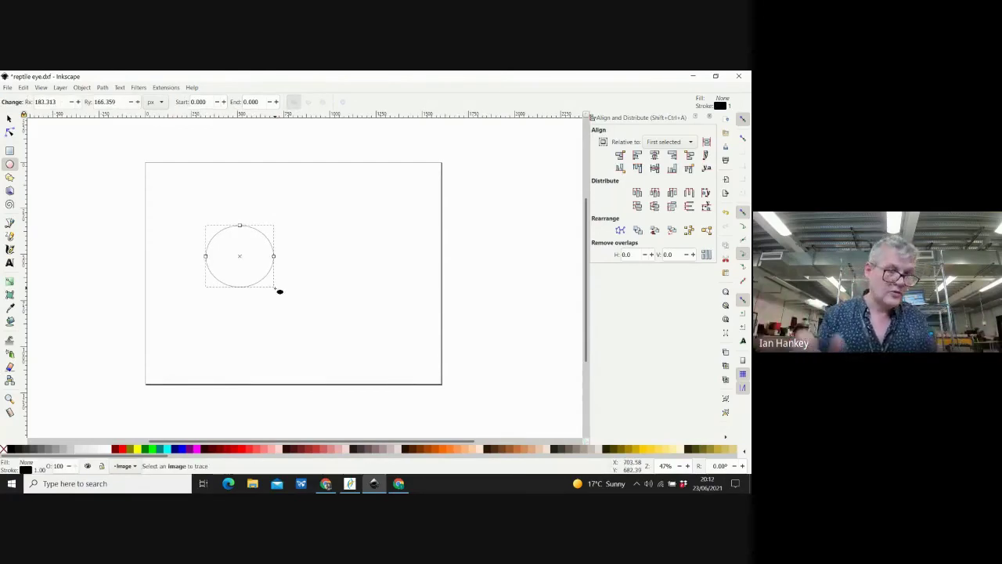
key("ctrl+z")
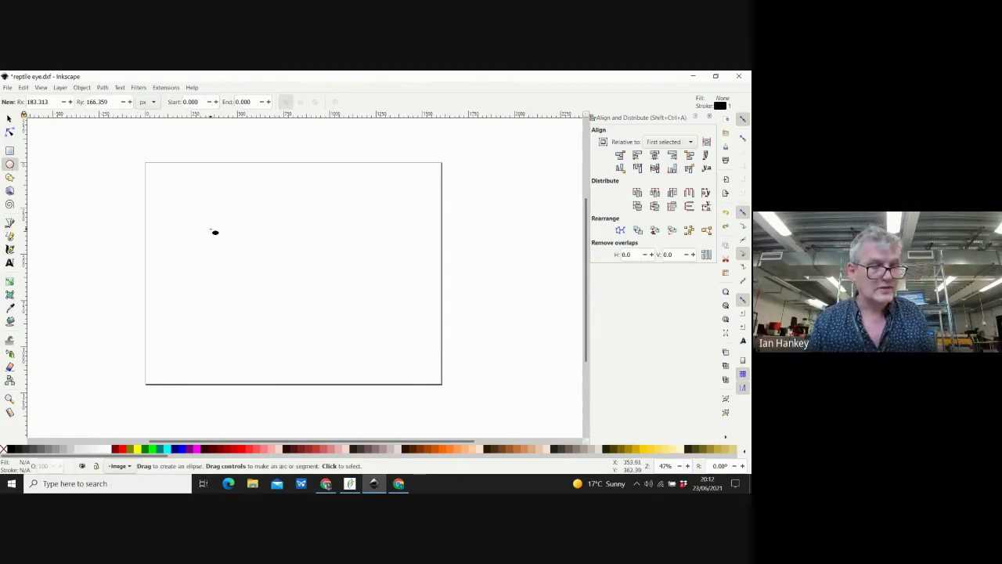
left_click_drag(212, 229, 264, 284, "ctrl")
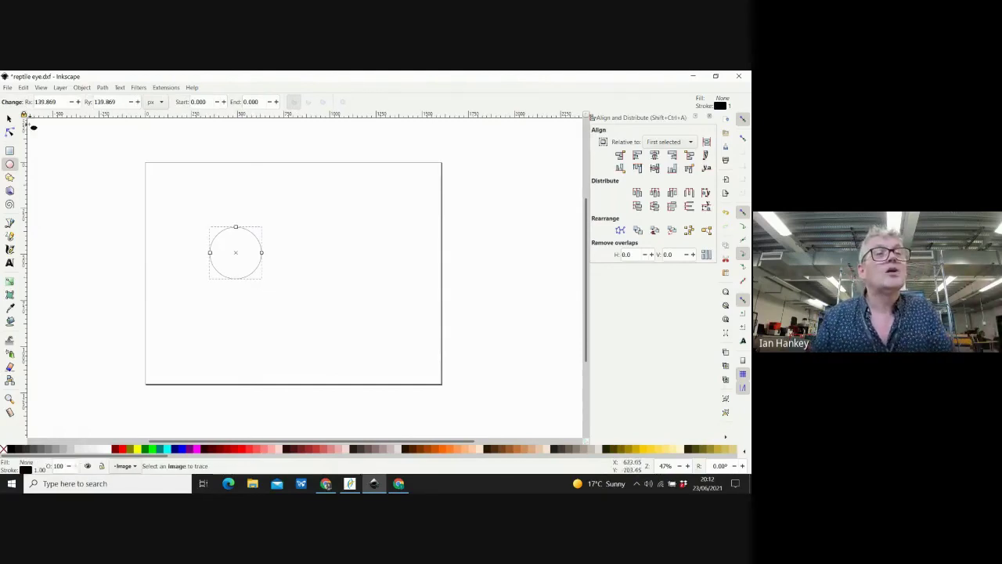
- Lock the width/height ratio and resize the circle to 120 × 120 px
left_click(10, 118)
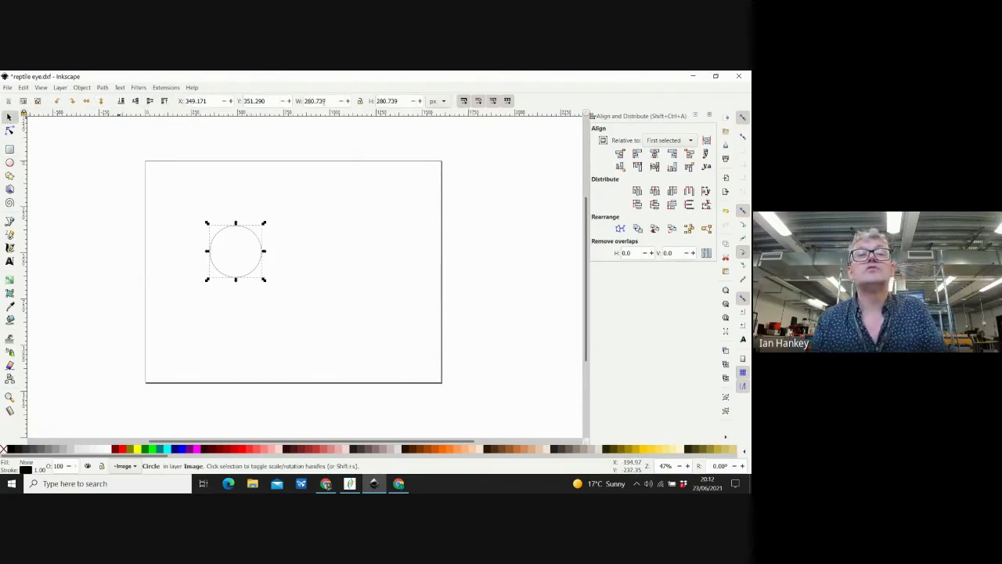
triple_click(315, 100)
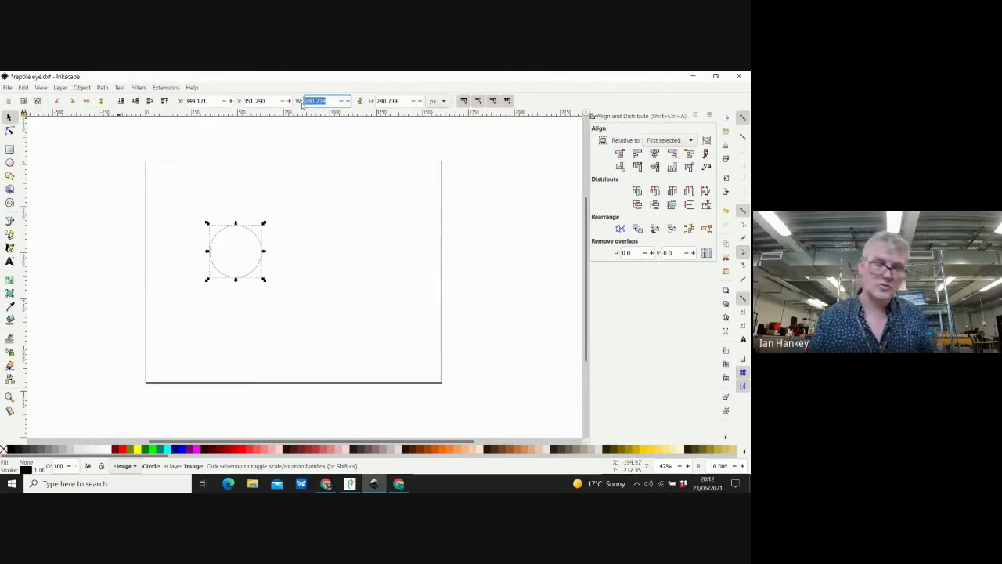
type("12")
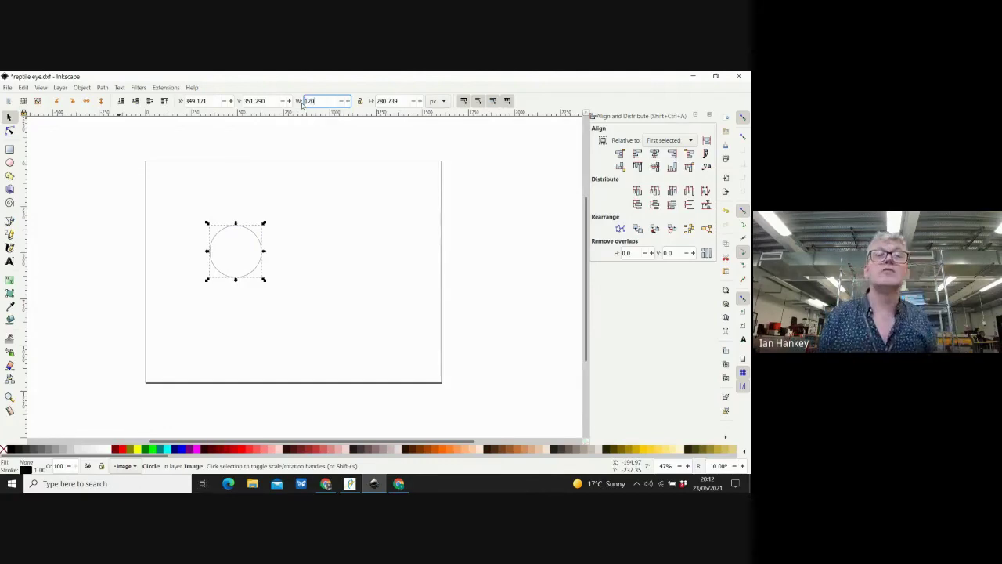
type("0")
key("Return")
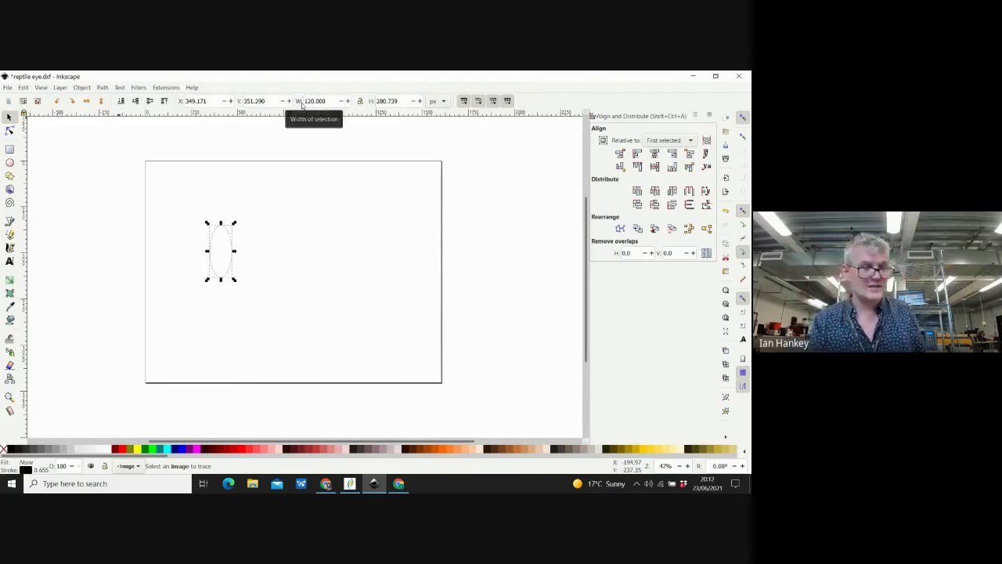
key("ctrl+z")
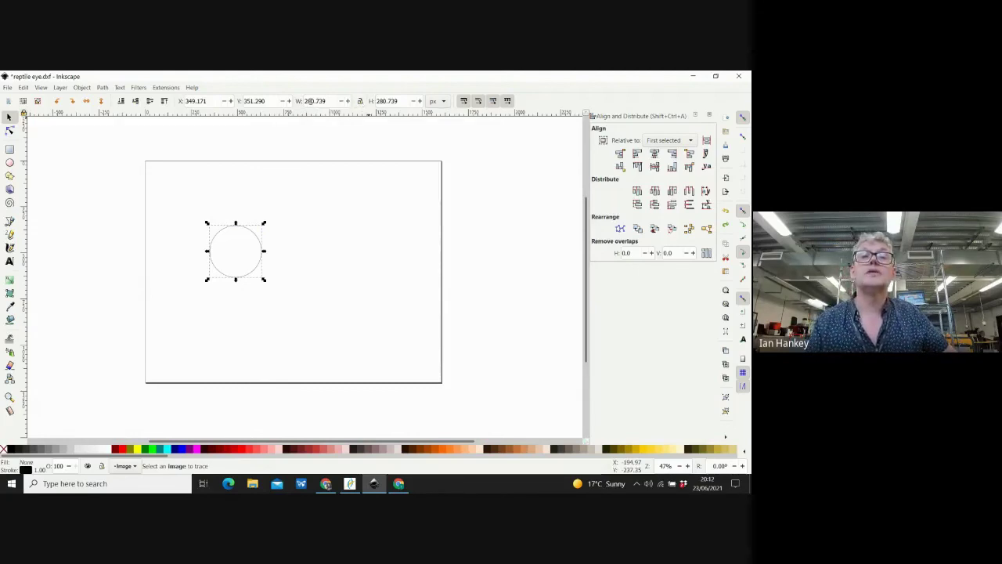
left_click(362, 101)
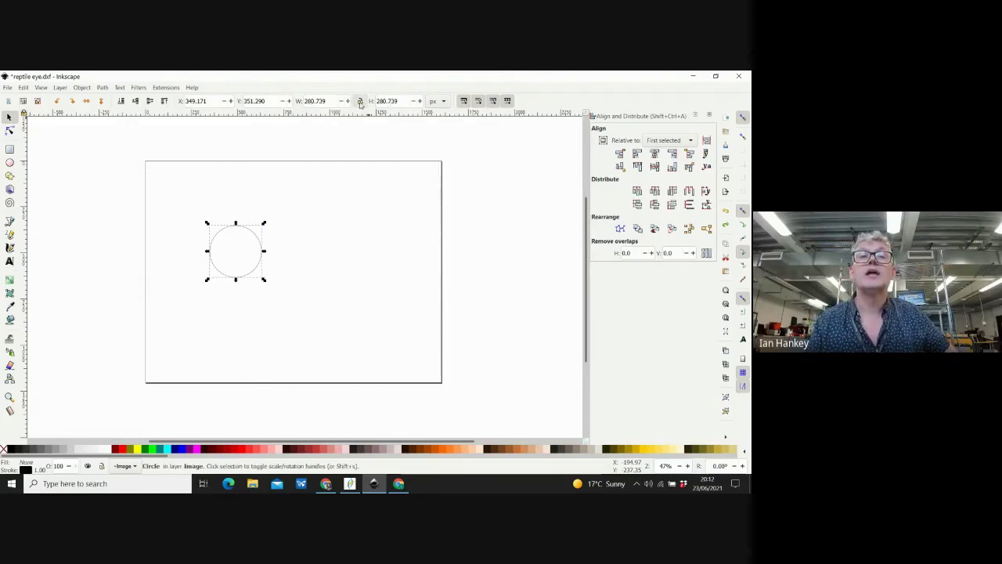
left_click_drag(326, 101, 305, 101)
type("12")
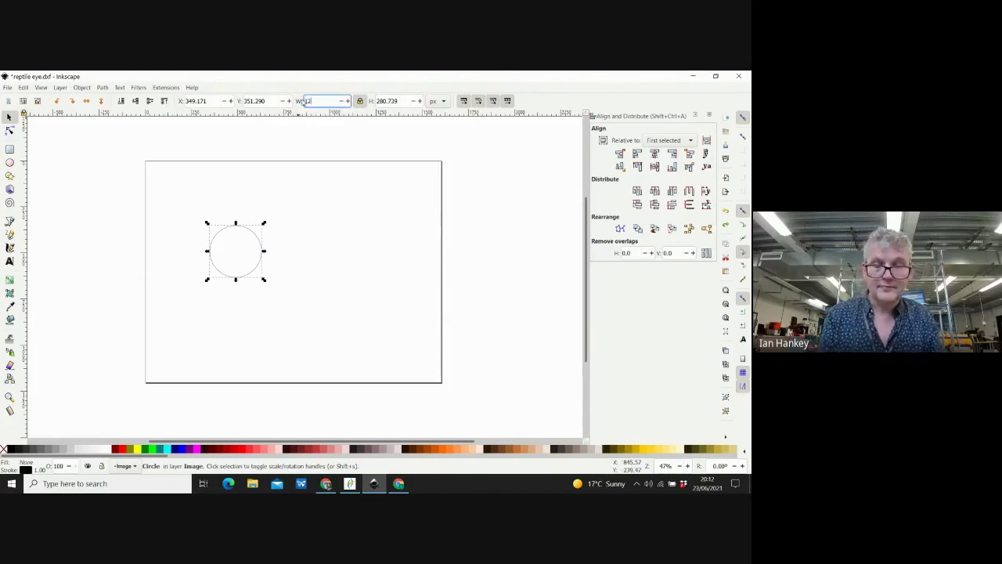
type("0")
key("Return")
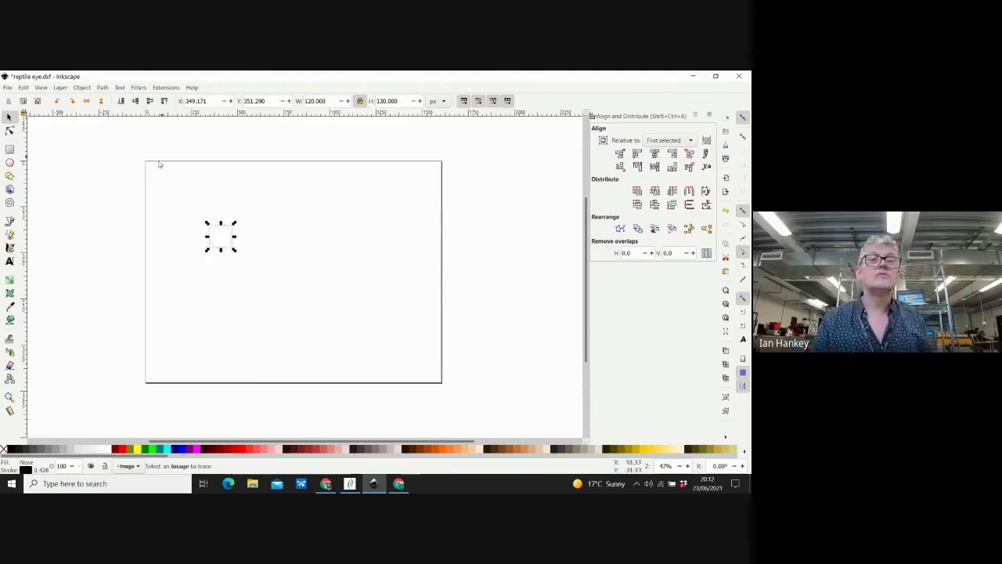
scroll(173, 299, "up", 2)
scroll(173, 306, "left", 2)
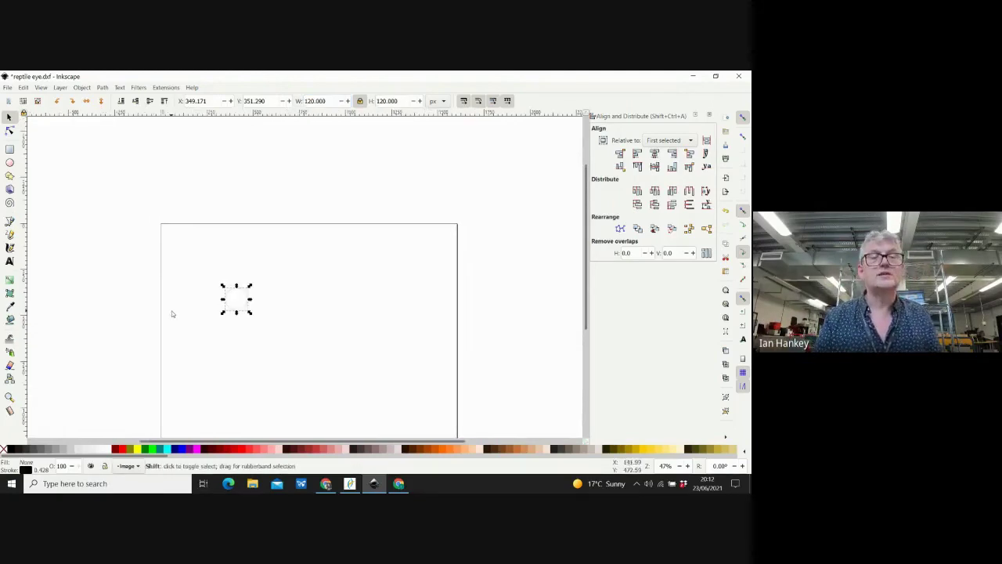
scroll(254, 300, "up", 5, "ctrl")
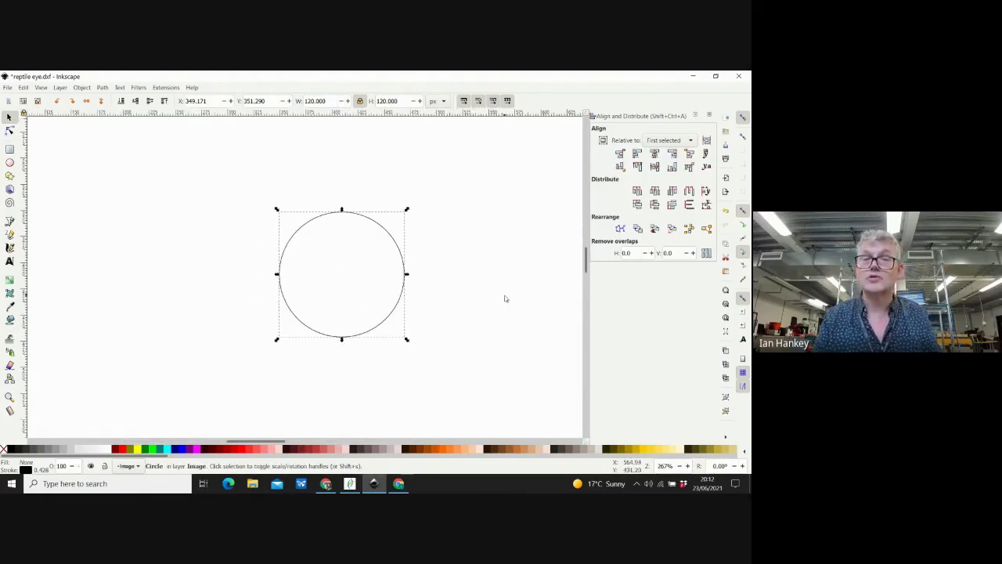
left_click(481, 312)
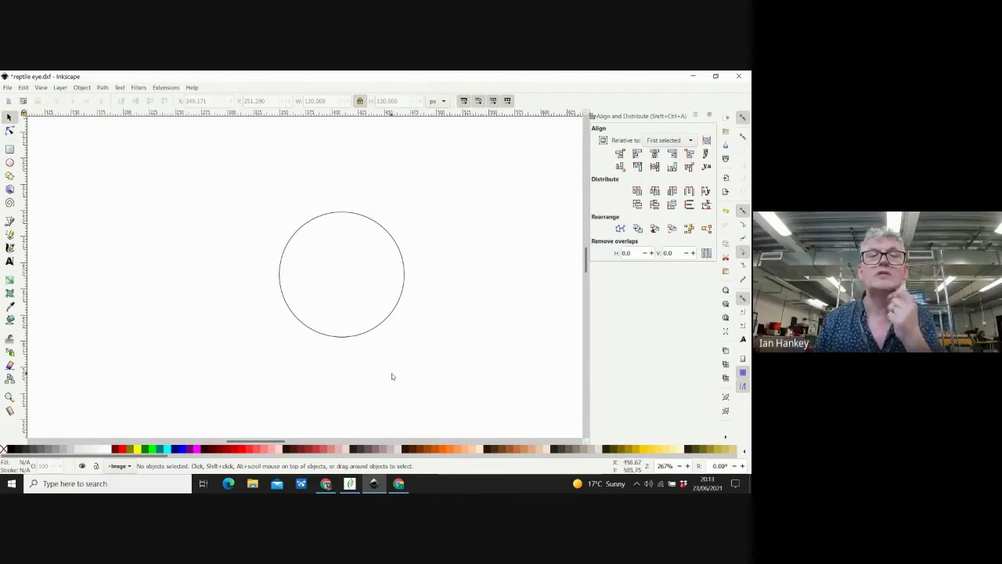
- Make a linked offset of the 120 px circle and shrink it into an inner concentric circle
left_click(332, 216)
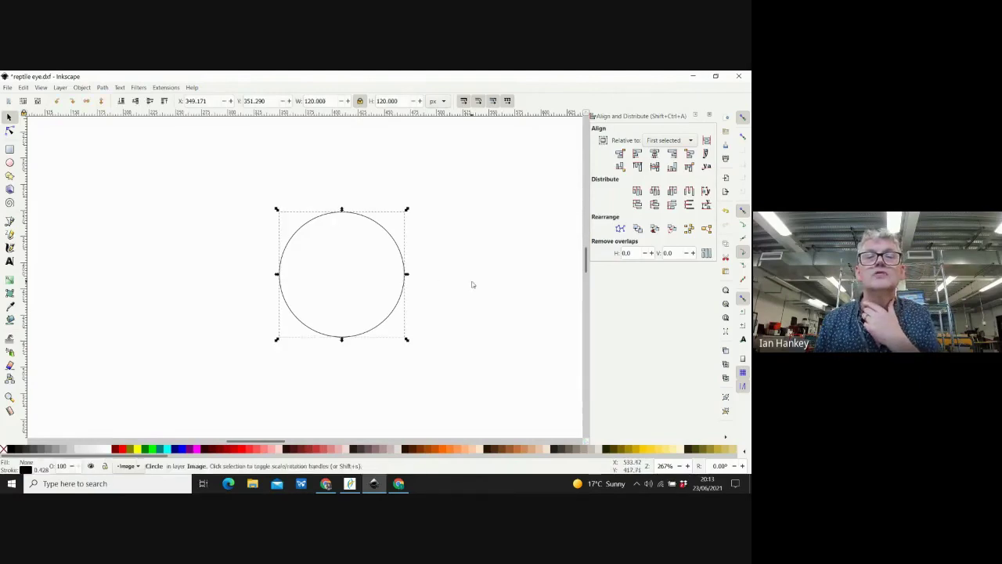
left_click(82, 88)
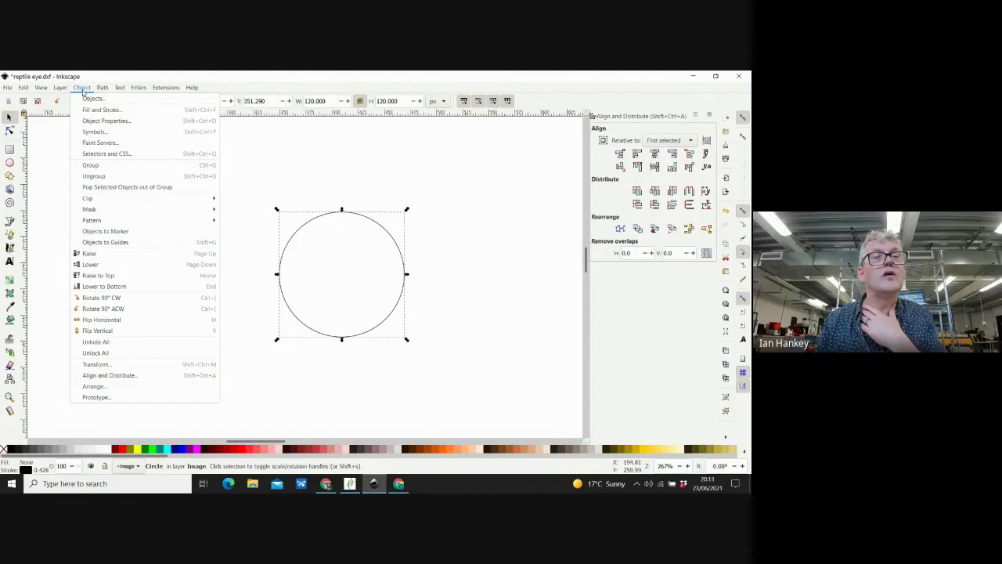
mouse_move(102, 92)
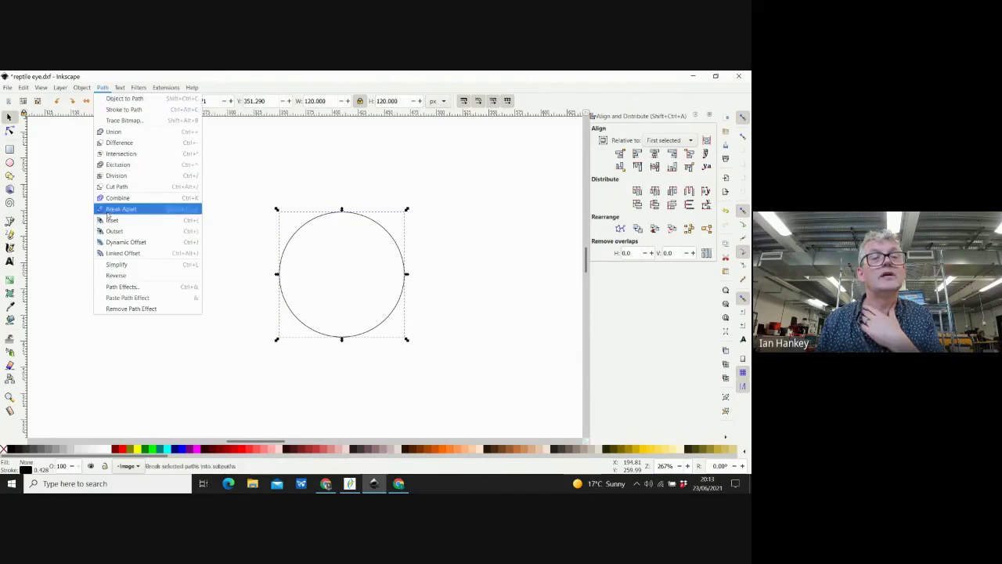
left_click(122, 254)
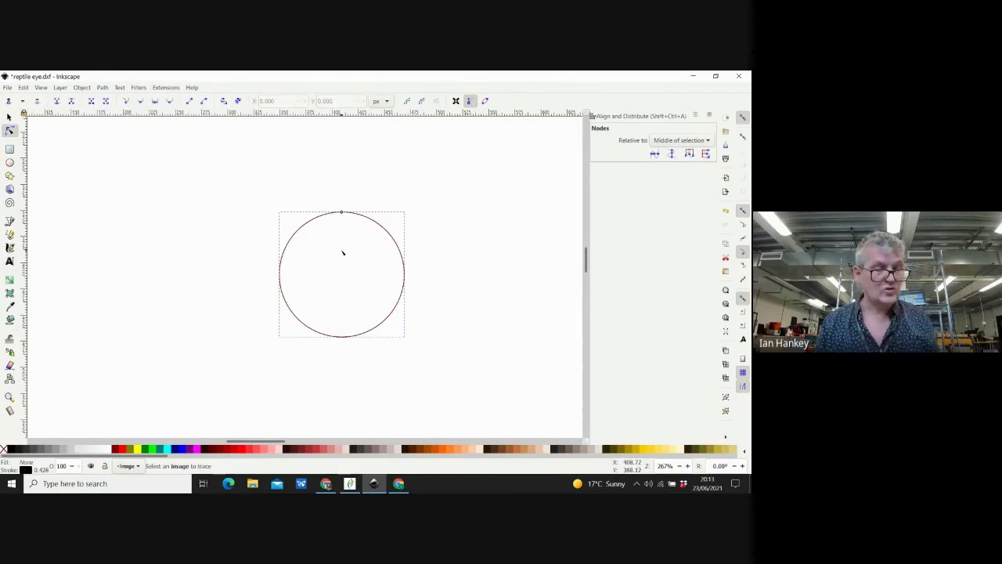
scroll(343, 253, "up", 2, "ctrl")
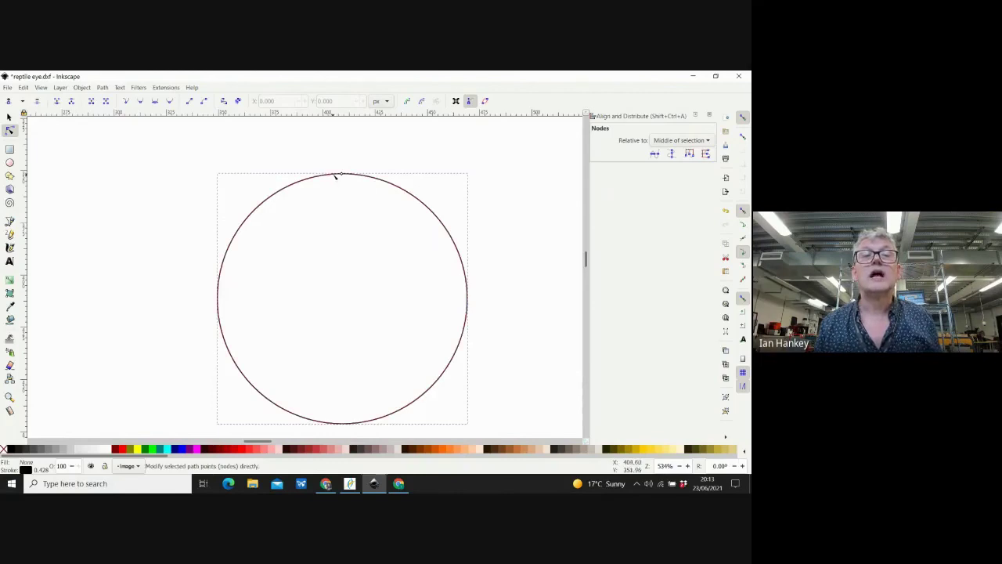
mouse_move(340, 175)
left_mouse_down()
mouse_move(340, 215)
mouse_move(338, 206)
left_mouse_up()
left_click(170, 217)
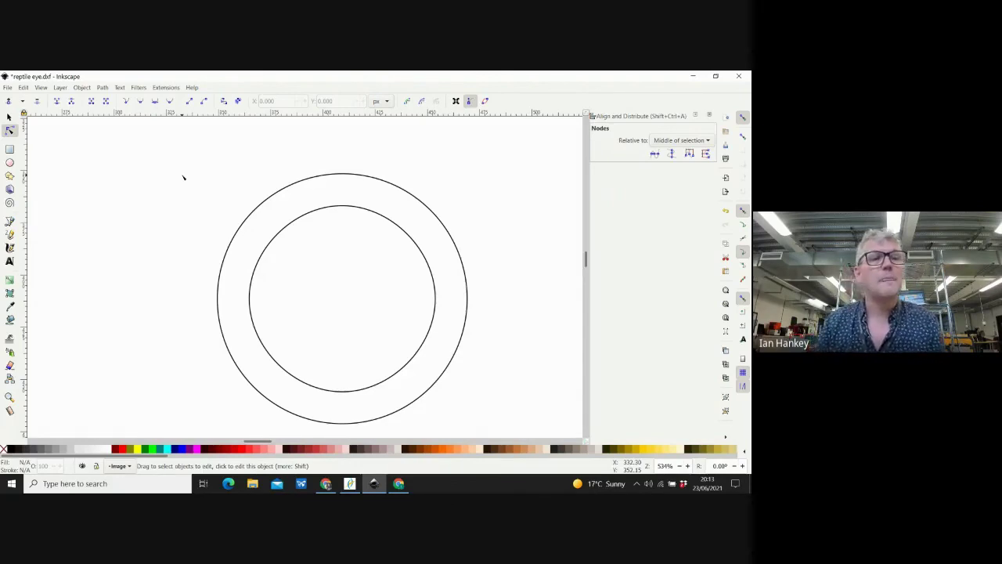
- Type the text 'Smart Citizens' just above the ring
left_click(10, 263)
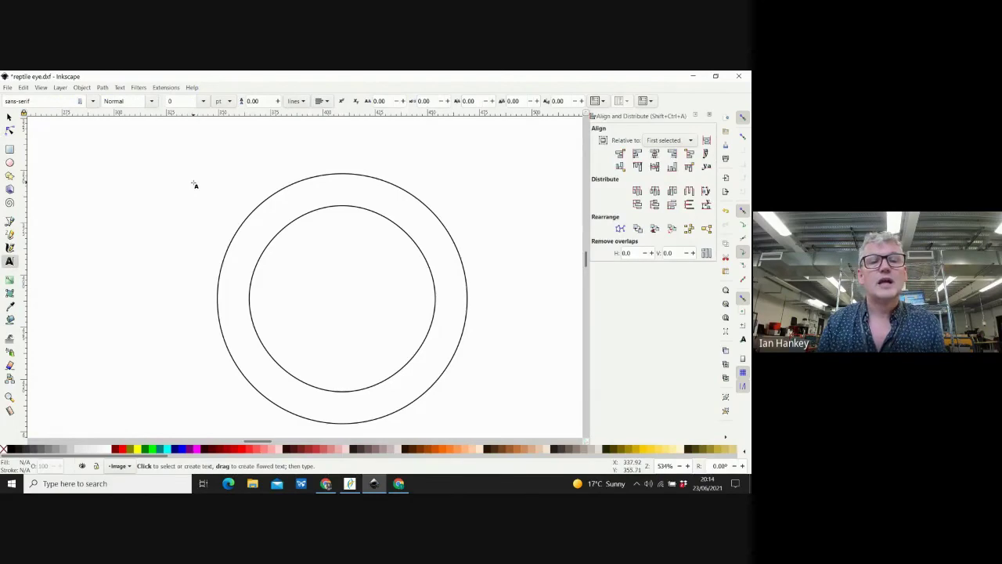
left_click(154, 173)
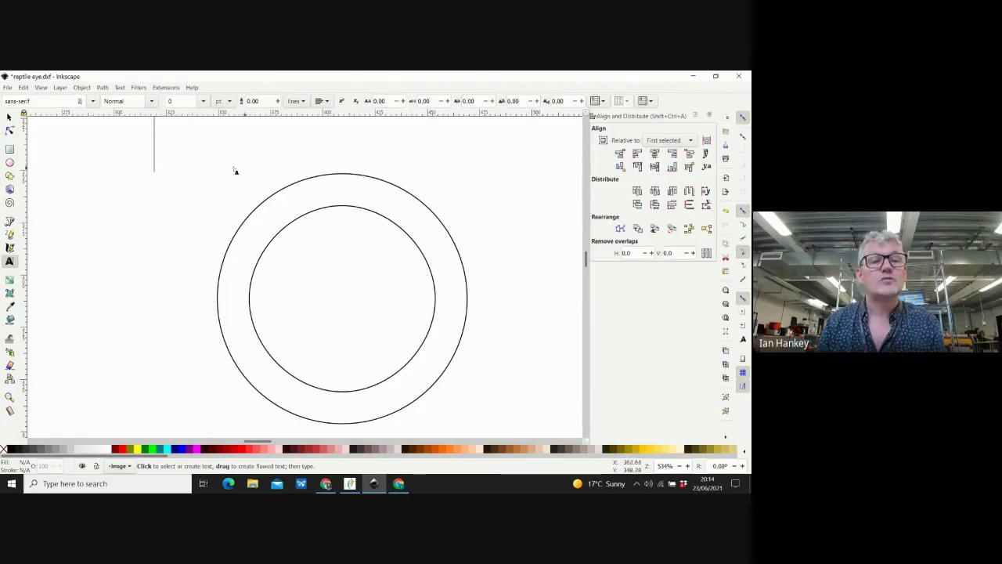
type("Smar")
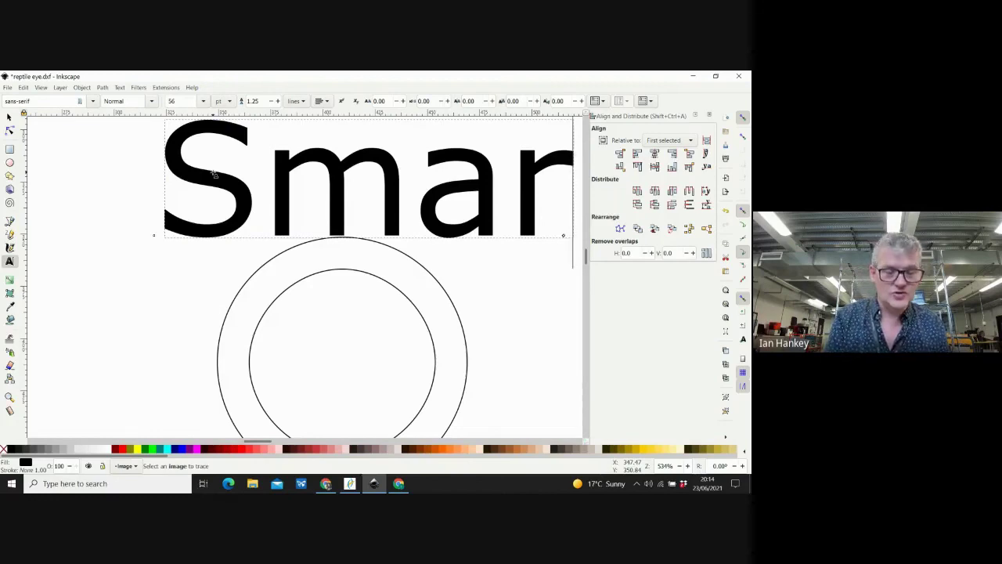
type("t Citize")
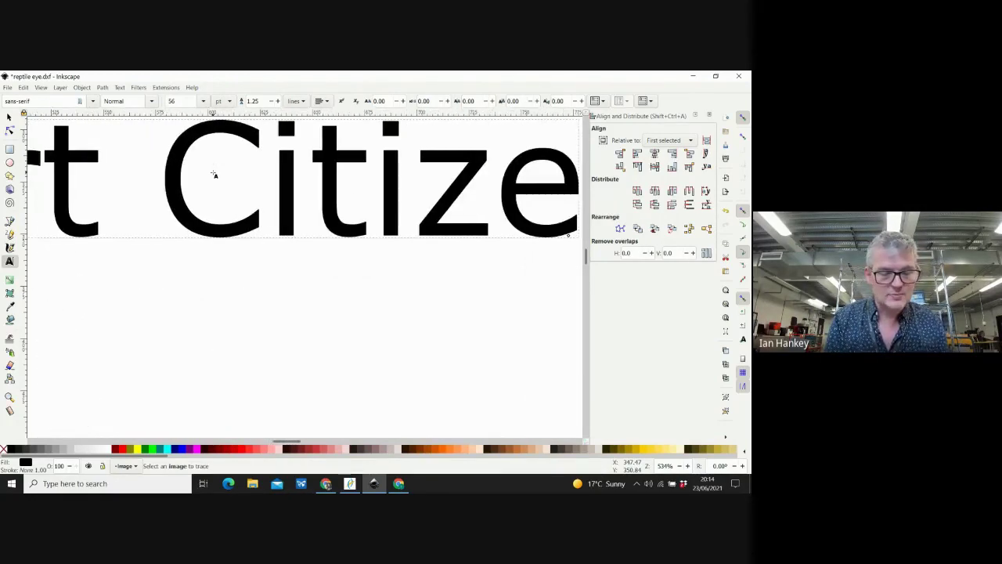
type("ns")
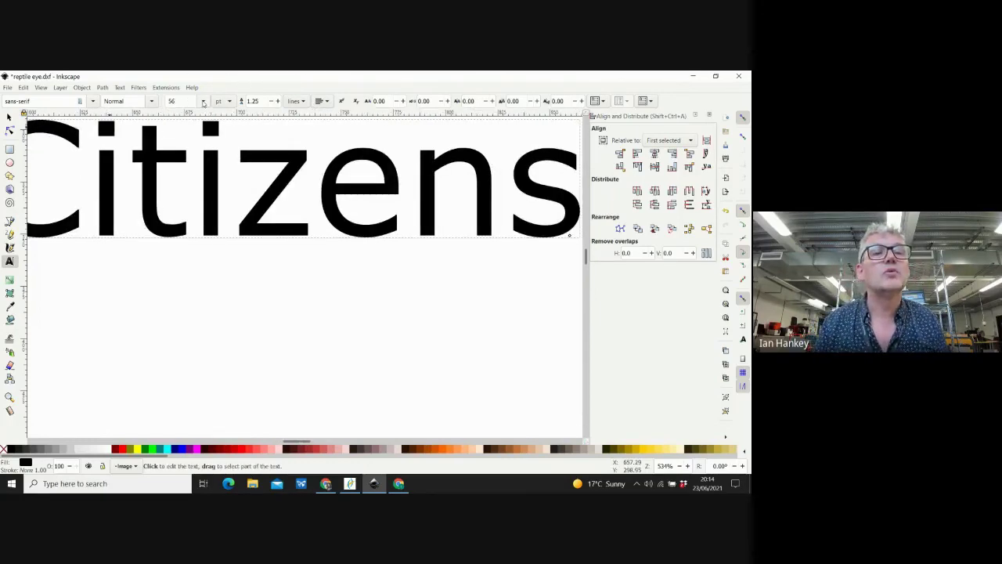
- Set the Smart Citizens text to 12 pt and Bold
left_click(203, 101)
left_click(177, 280)
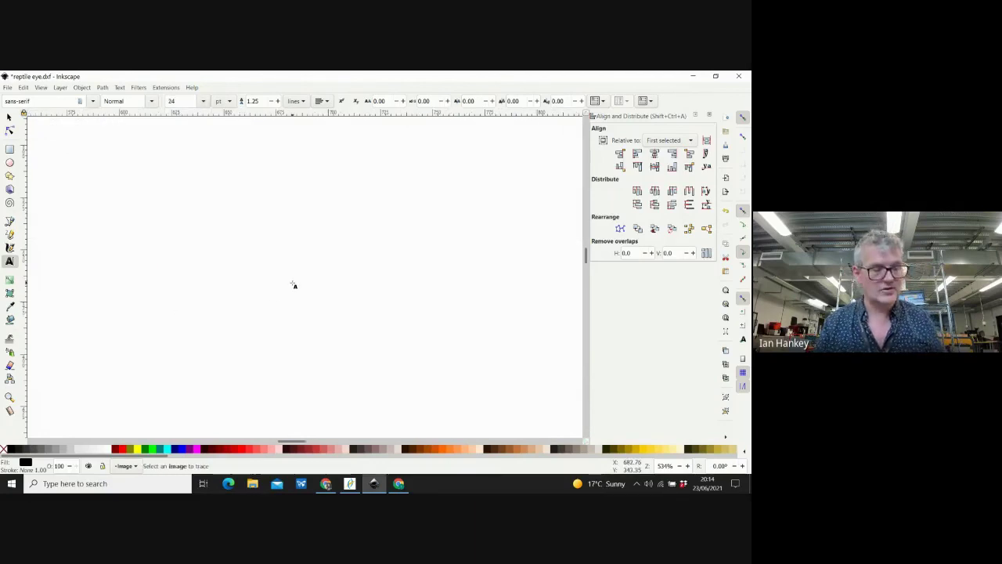
scroll(291, 284, "down", 7, "ctrl")
scroll(212, 284, "up", 5, "ctrl")
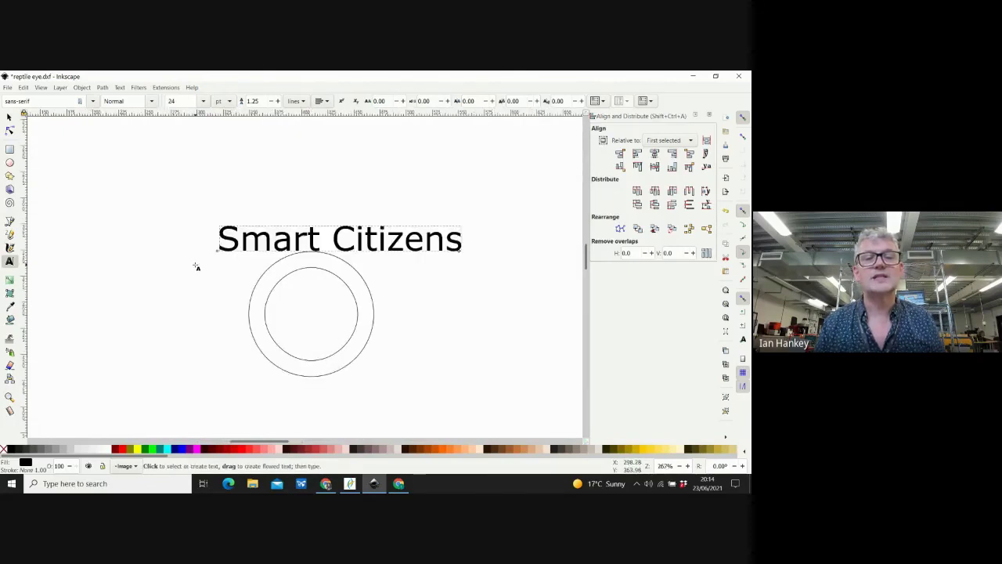
left_click(203, 102)
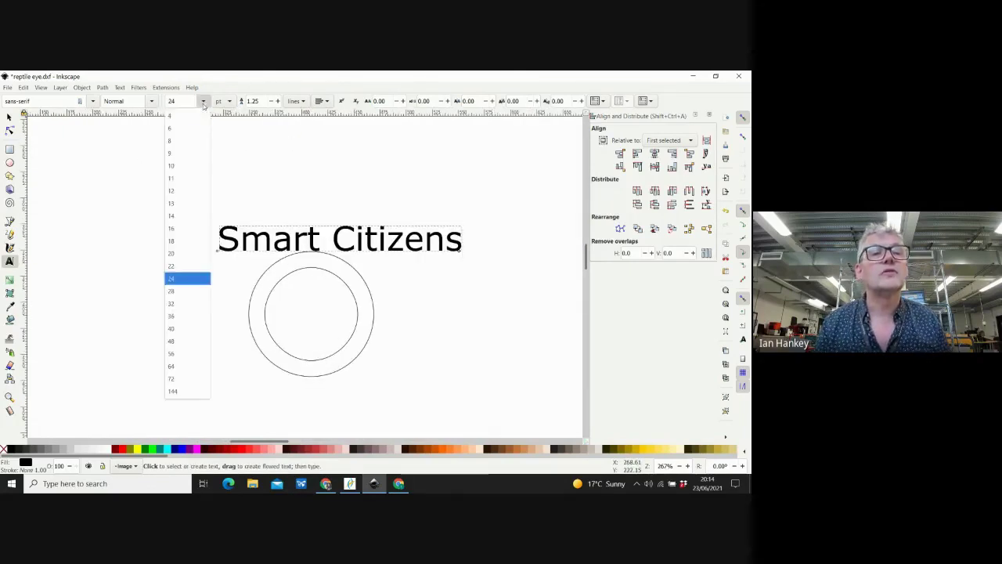
left_click(184, 228)
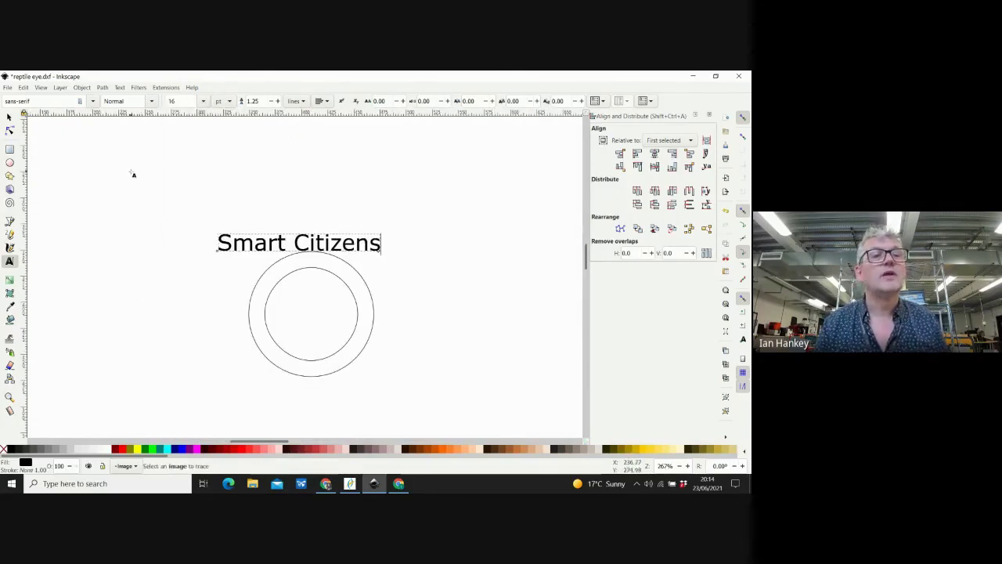
left_click(202, 101)
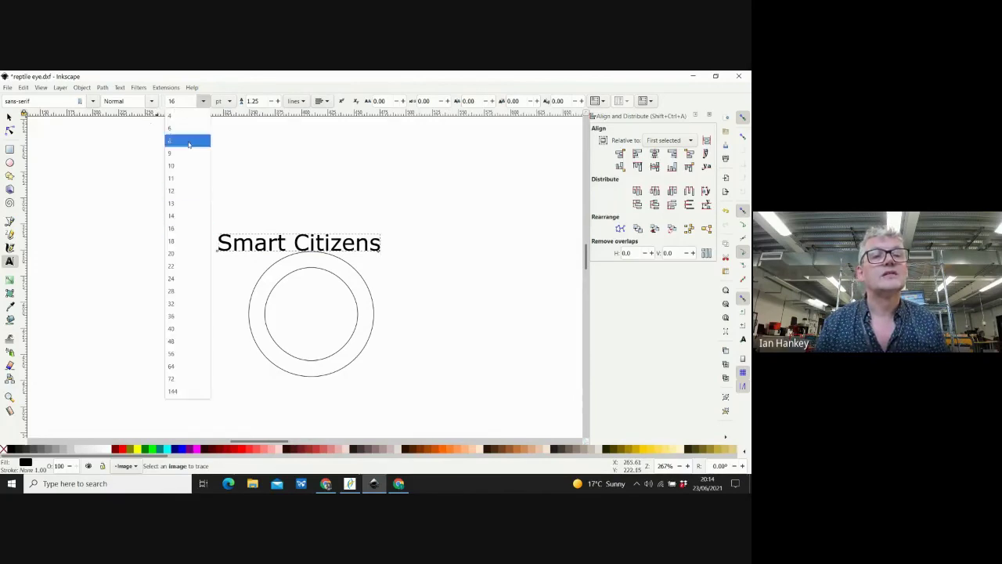
left_click(187, 190)
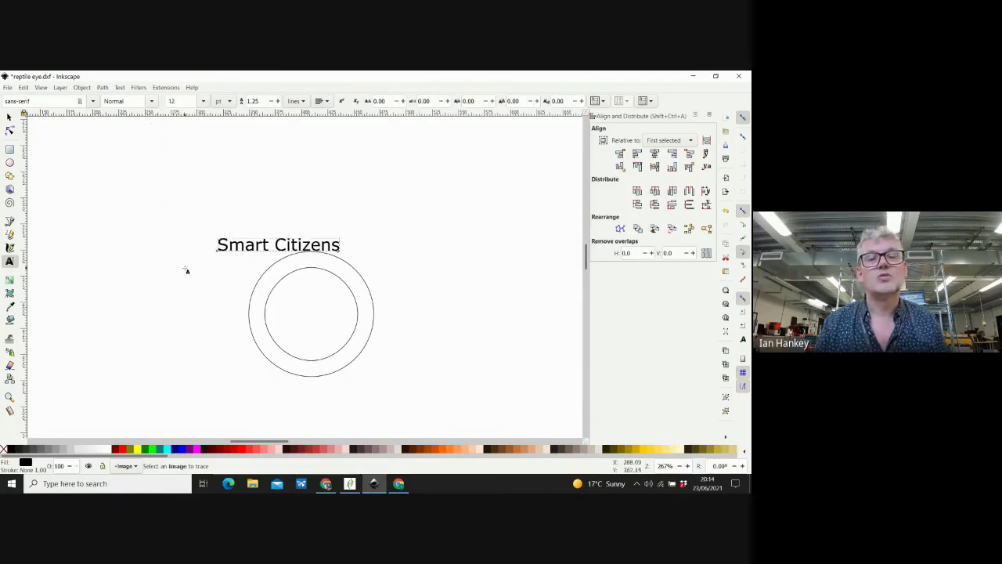
left_click(152, 101)
left_click(119, 139)
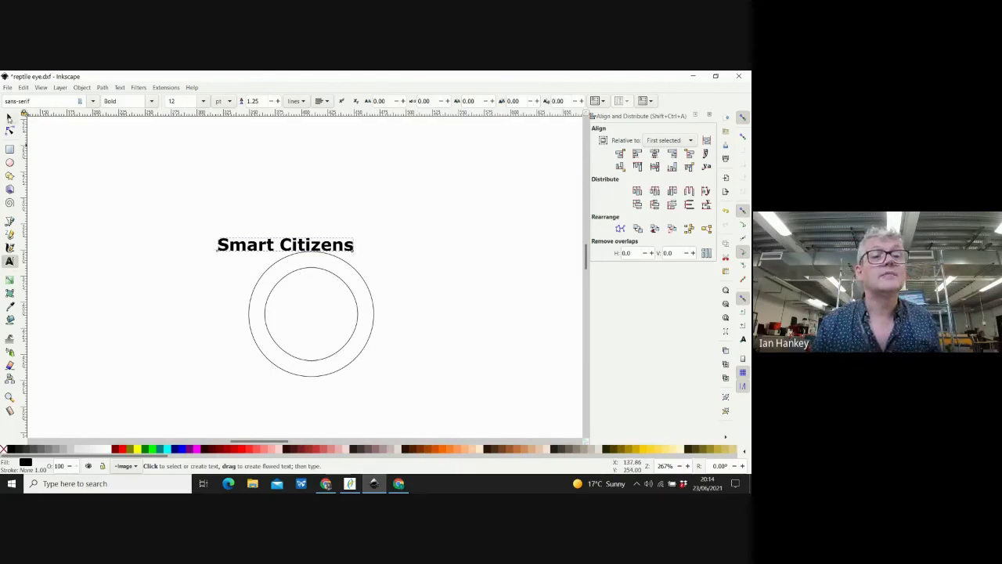
left_click(10, 117)
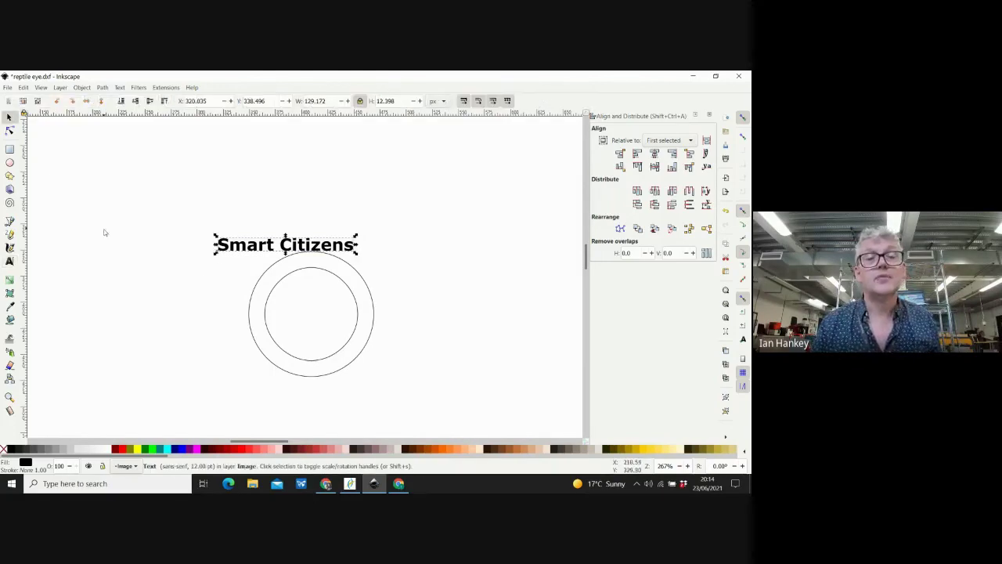
- Select the text with the circle and apply Text > Put on Path
left_click(313, 364, "shift")
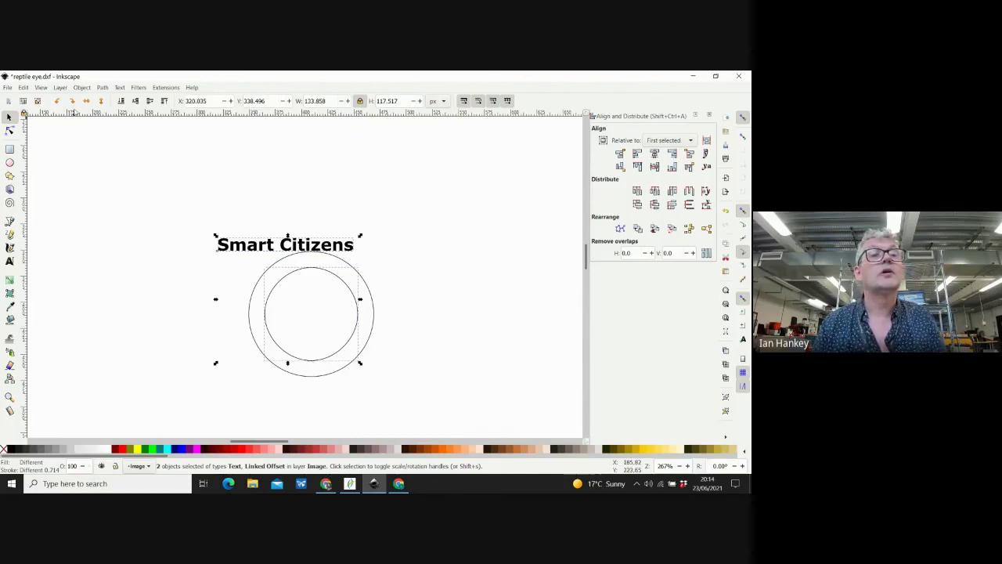
left_click(119, 88)
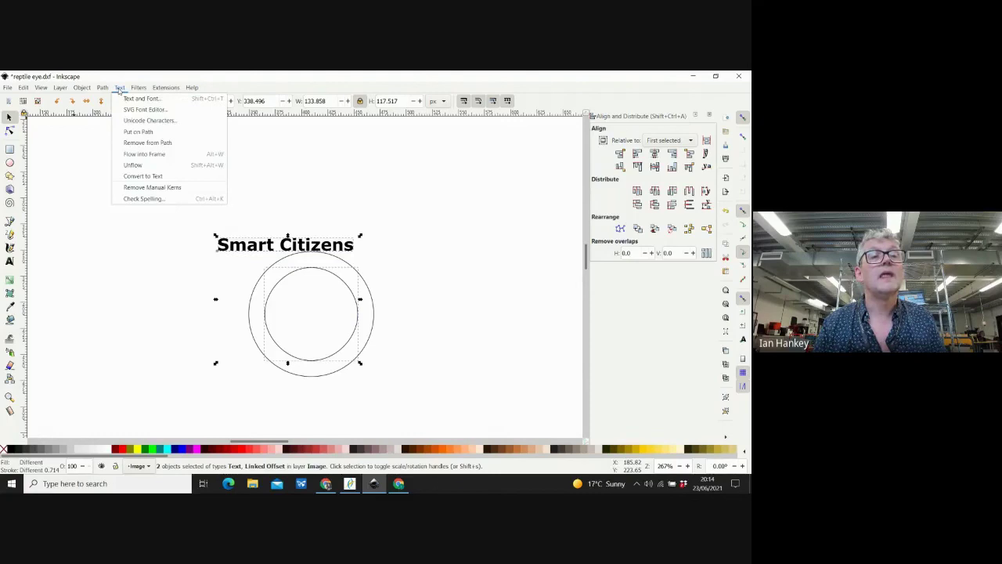
left_click(138, 132)
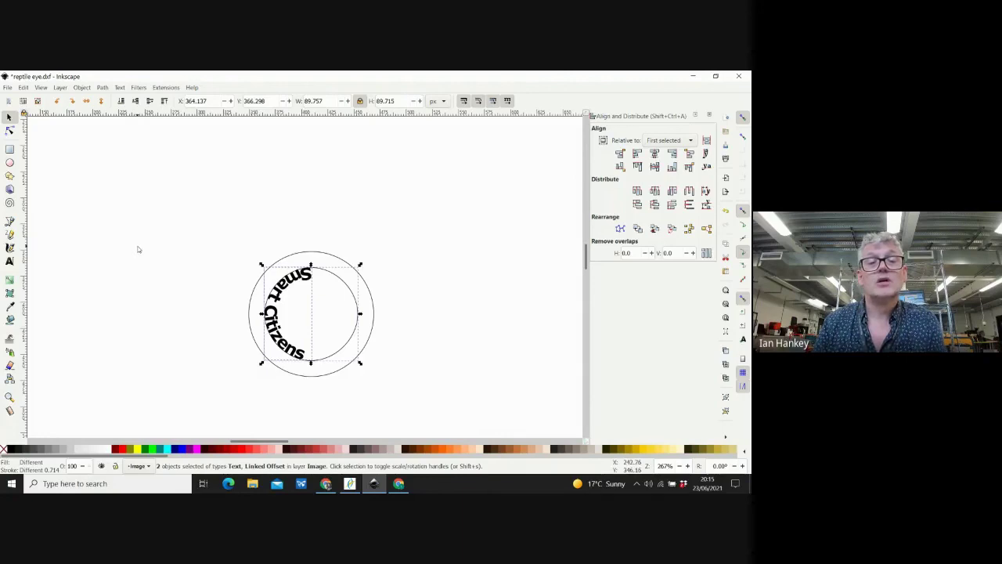
left_click(138, 250)
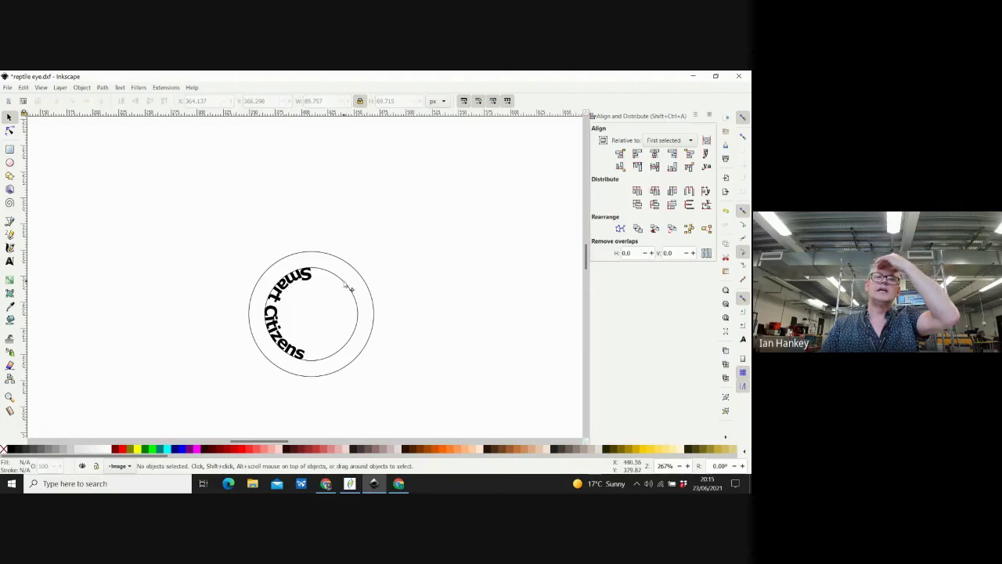
left_click(345, 285)
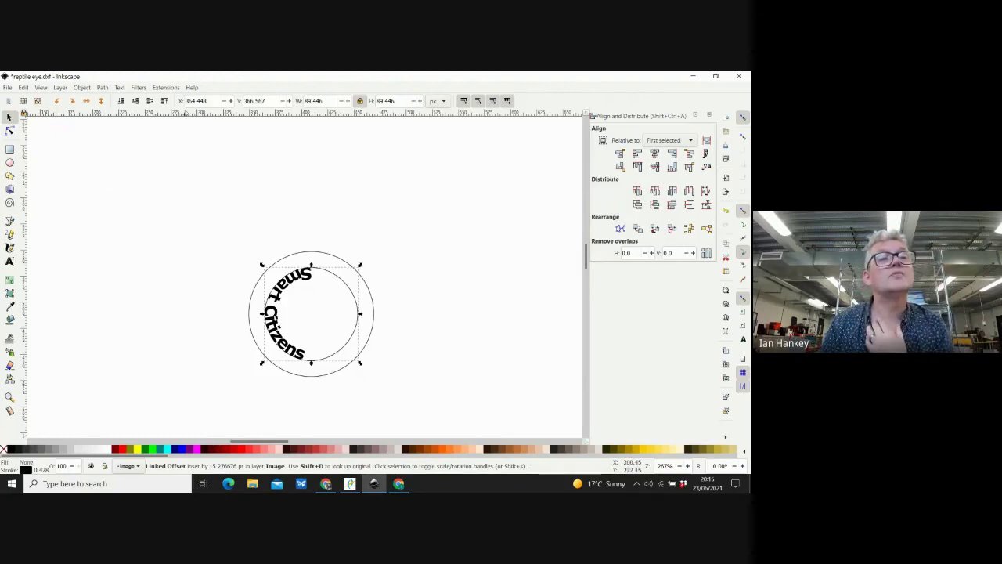
- Flip the curved Smart Citizens text vertically and reselect it
left_click(101, 104)
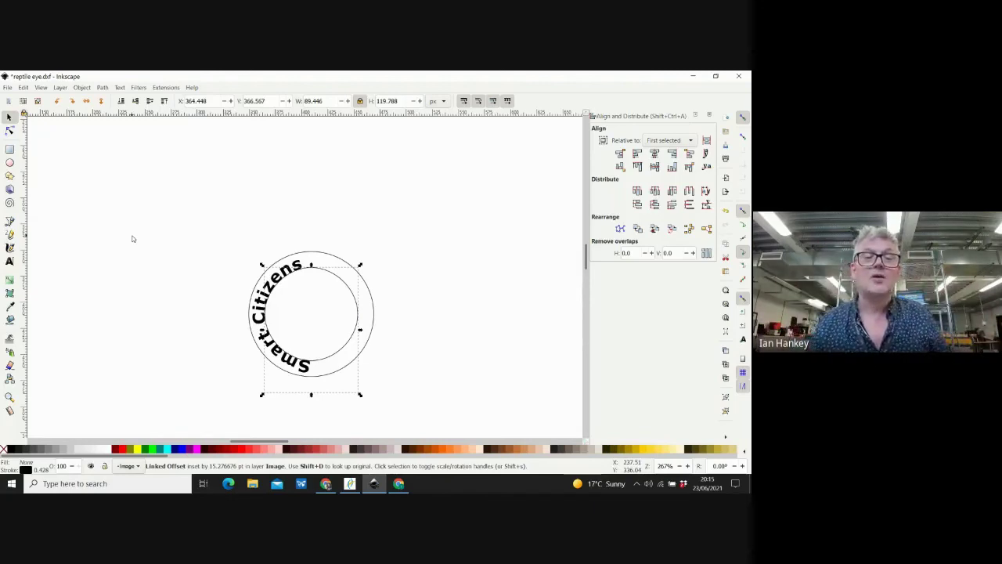
key("Escape")
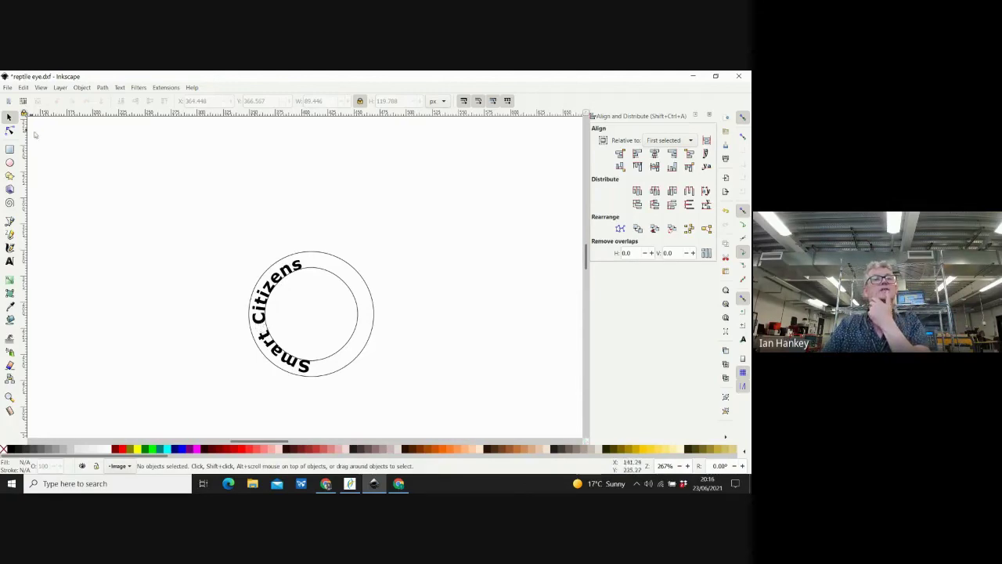
left_click(266, 295)
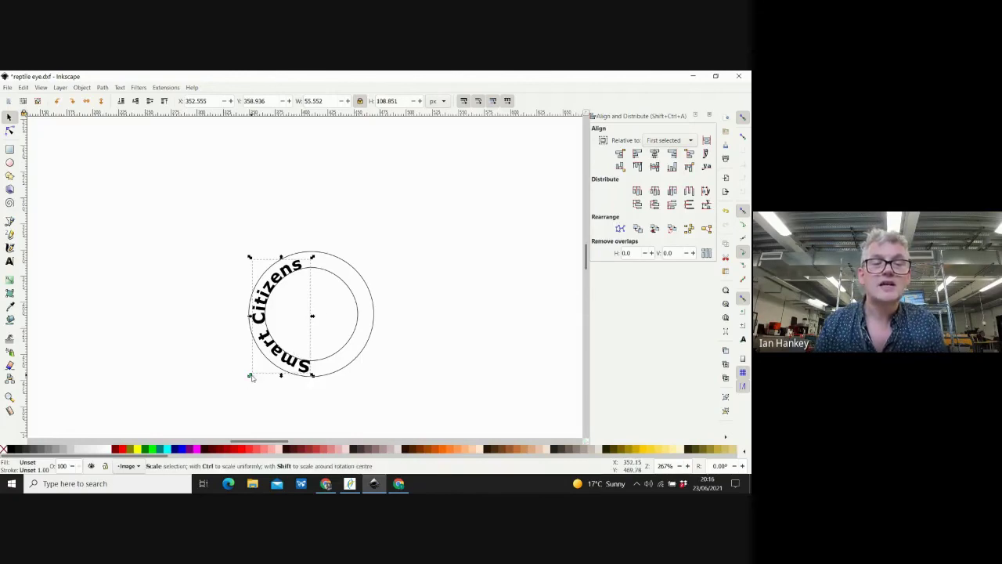
left_click(196, 325)
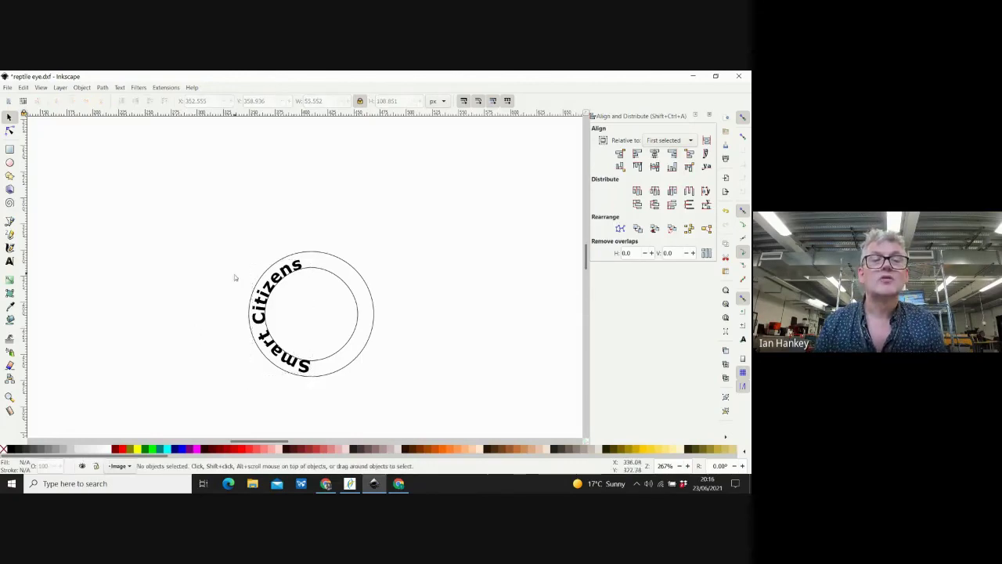
double_click(269, 307)
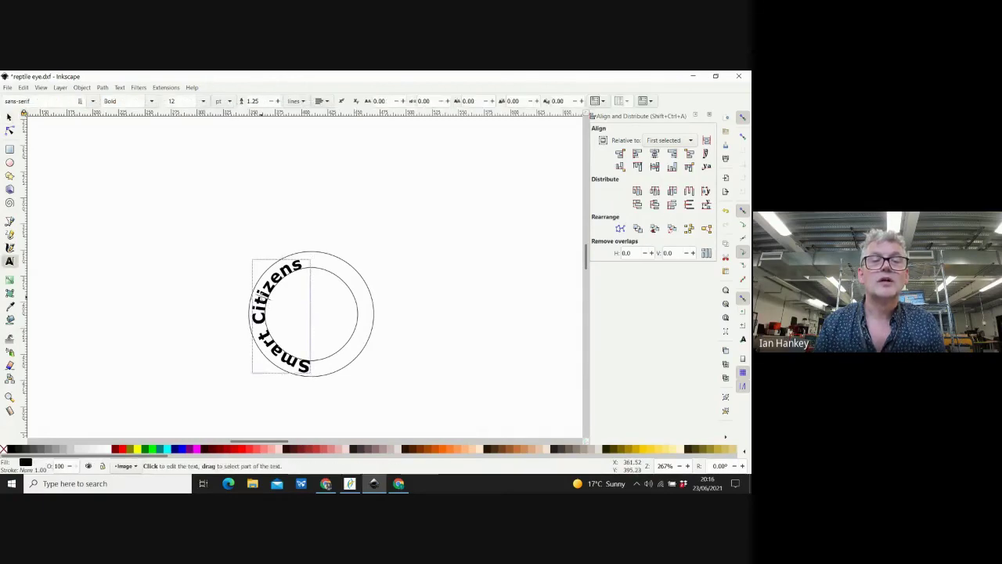
left_click(180, 259)
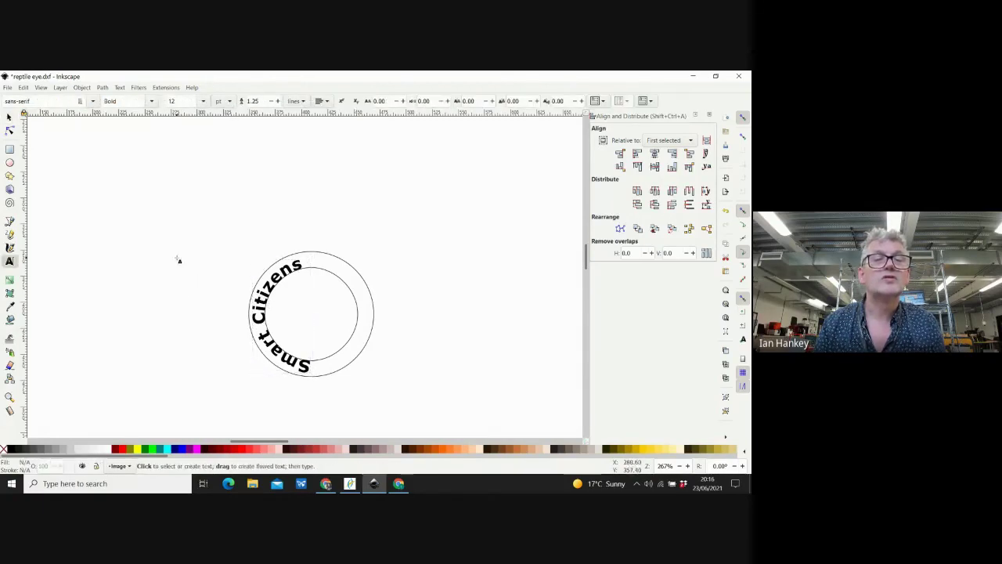
left_click(10, 117)
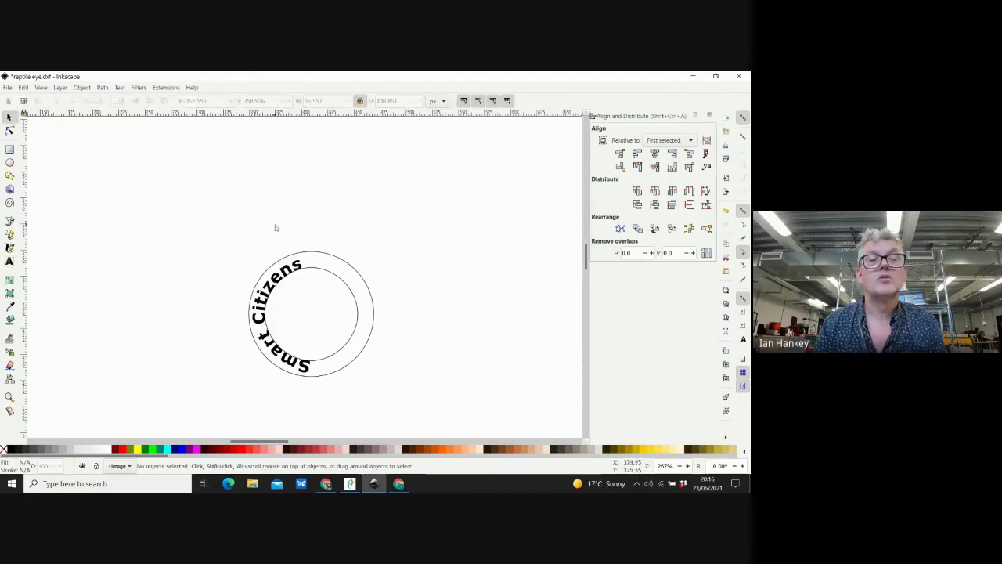
left_click(288, 278)
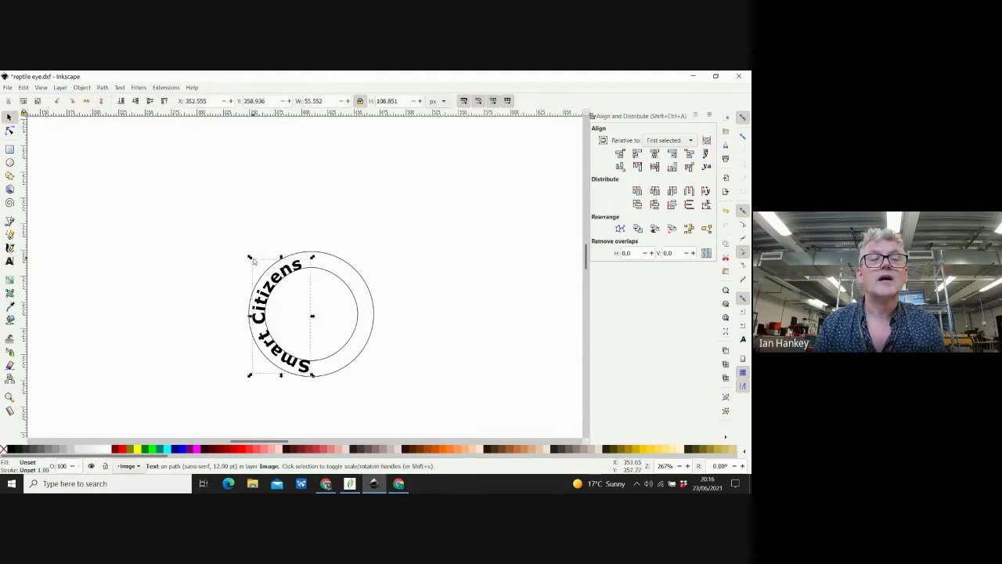
left_click(257, 262)
key("t")
left_click(196, 250)
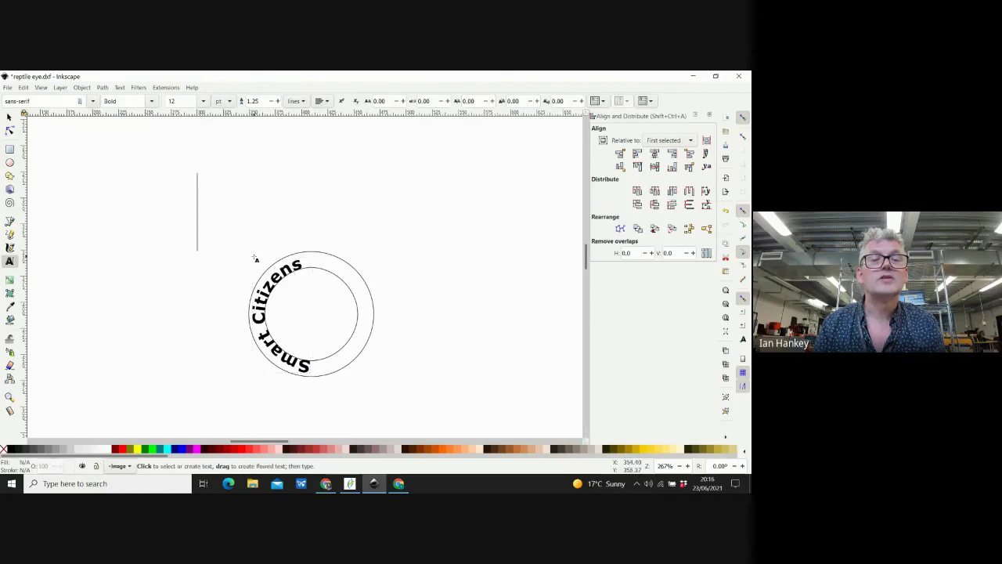
left_click(9, 117)
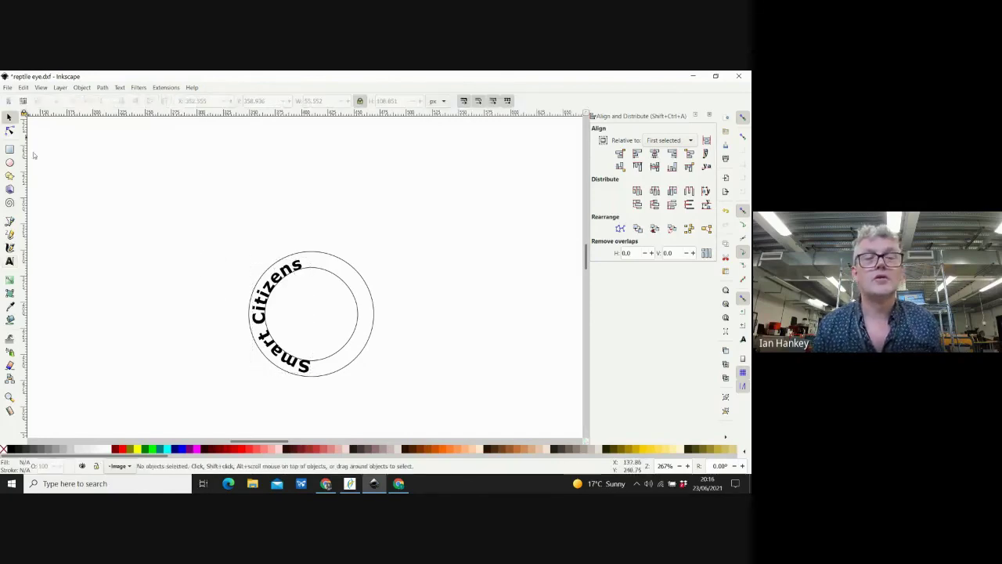
left_click(299, 371)
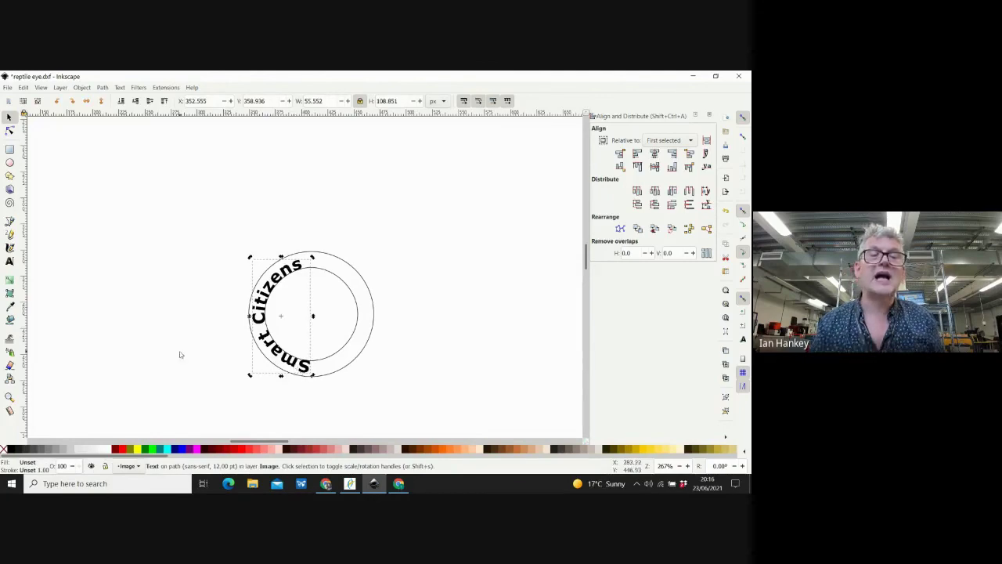
- Move the text's rotation centre to the circle centre and rotate the text clockwise
left_click(321, 270)
left_click_drag(249, 260, 249, 259)
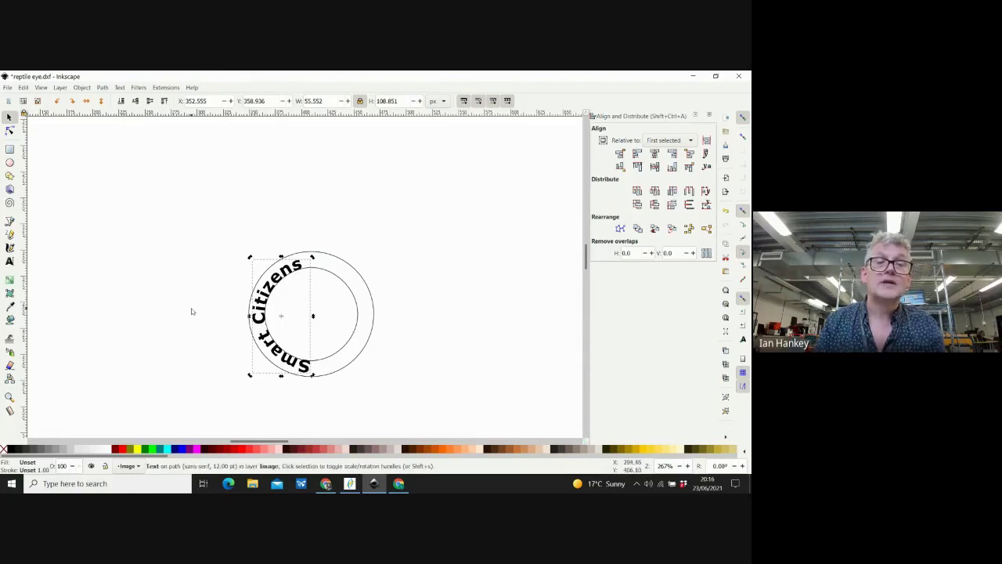
key("ctrl+z")
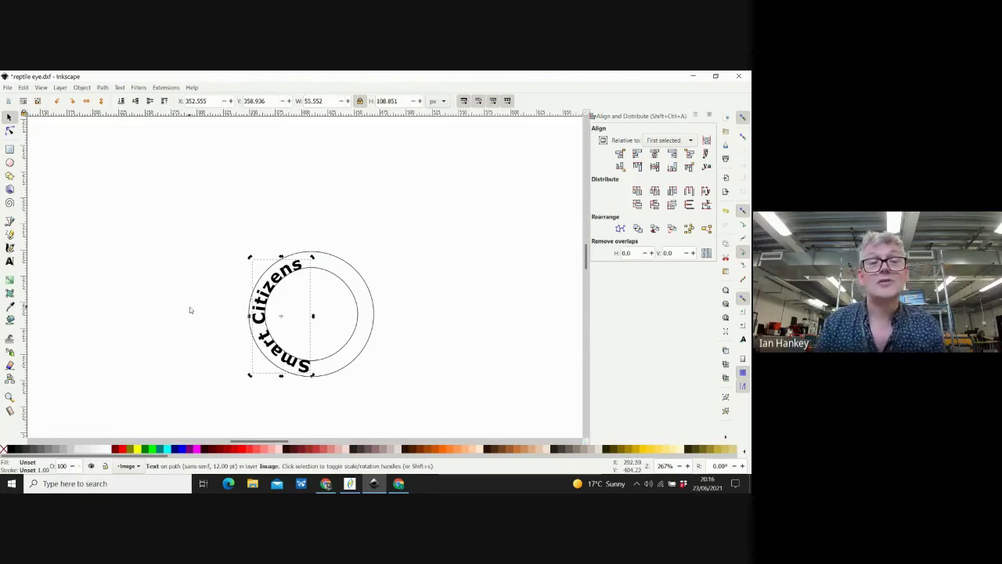
key("ctrl+shift+z")
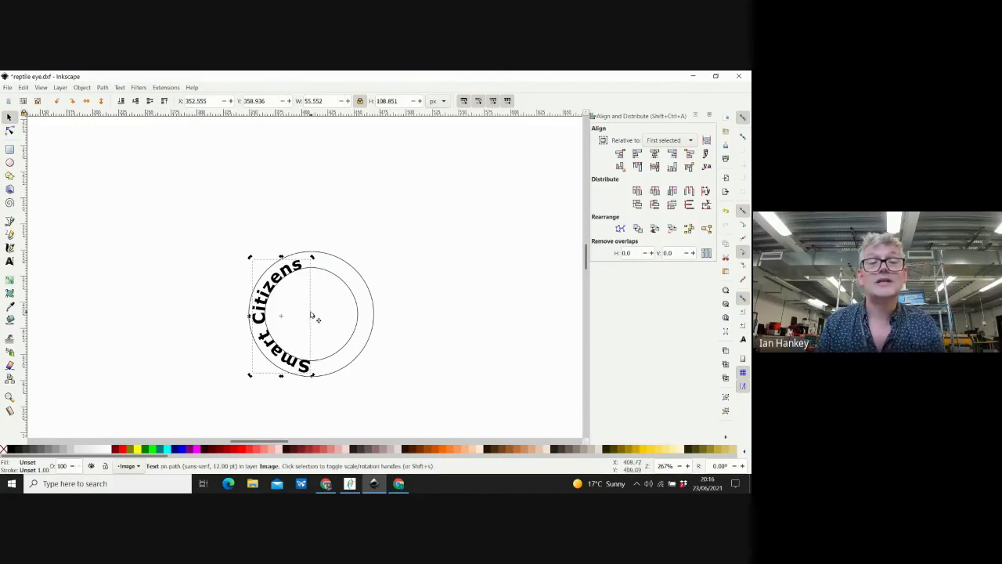
left_click_drag(284, 320, 311, 313)
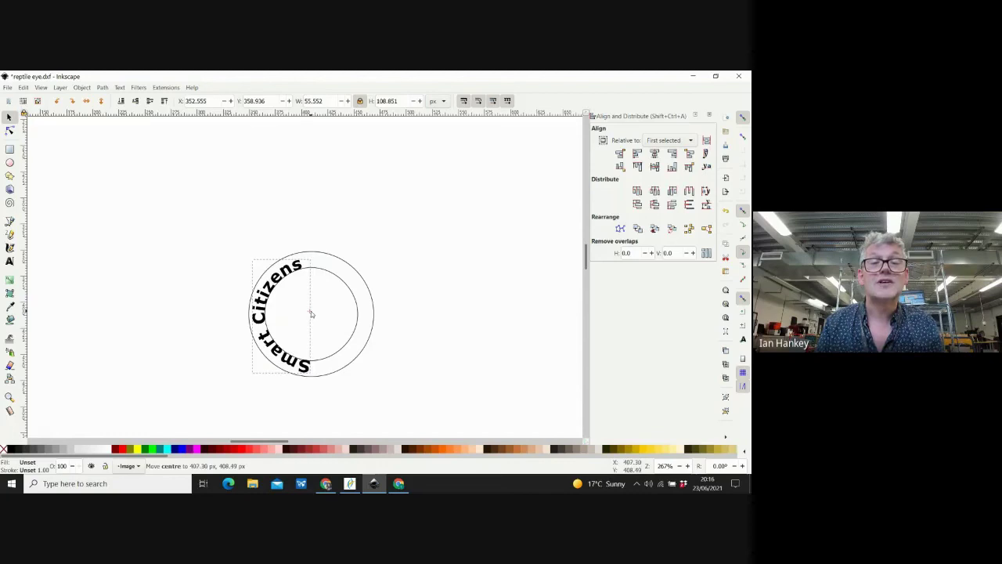
left_click_drag(311, 314, 312, 315)
left_click_drag(250, 258, 352, 255)
- Restore the text, then rotate and nudge it to centre across the top of the ring
key("Delete")
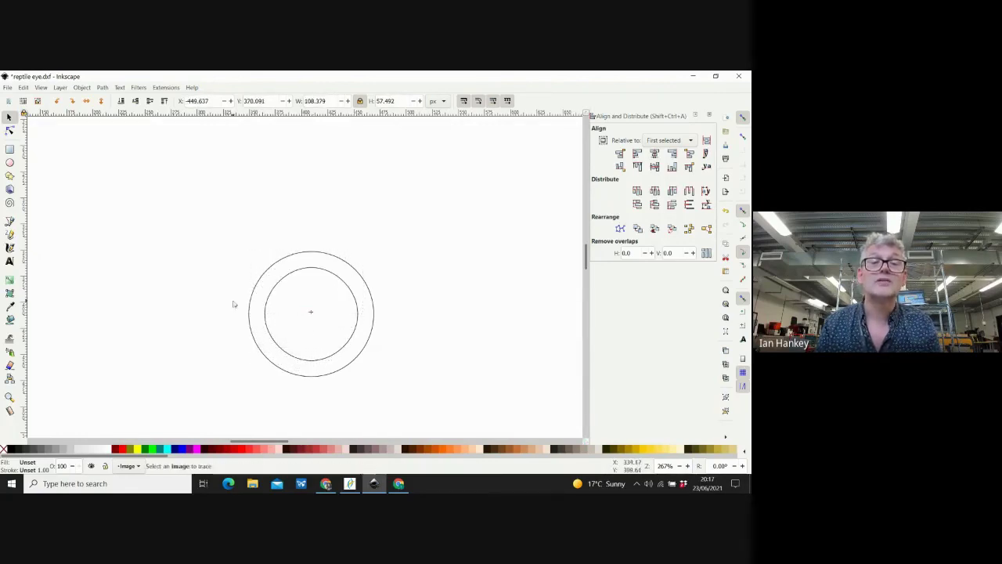
scroll(336, 262, "up", 2)
scroll(336, 262, "down", 3)
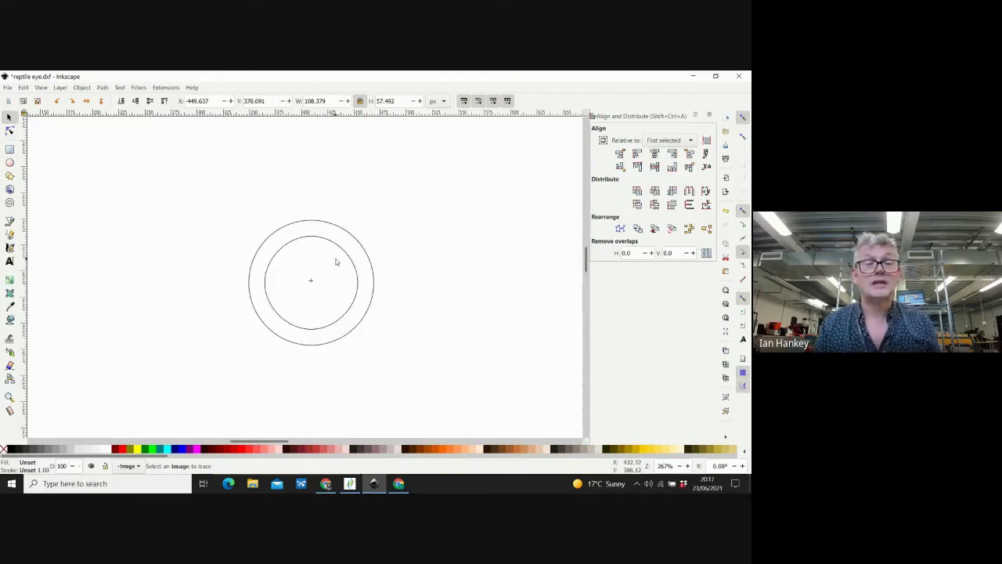
key("ctrl+z")
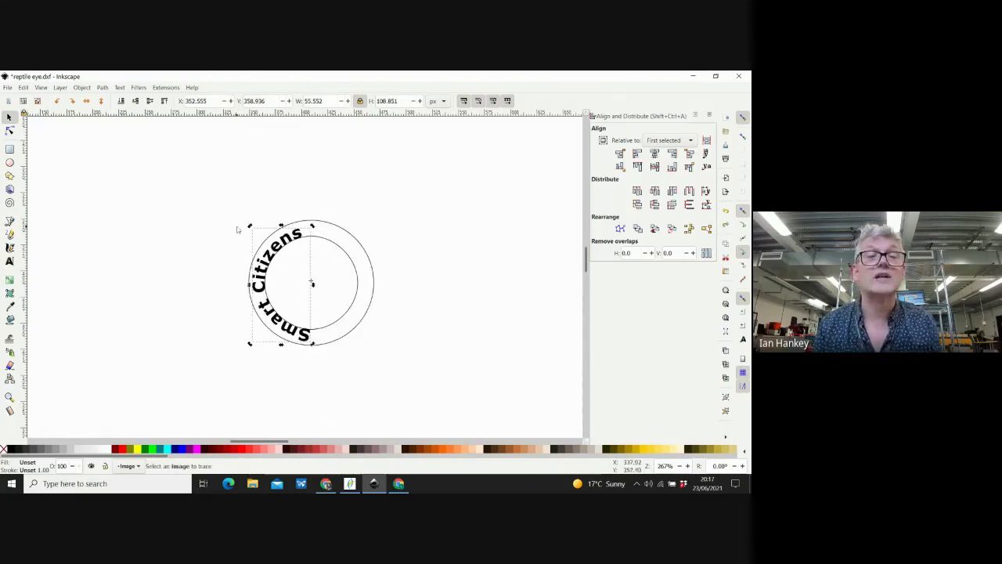
left_click_drag(252, 228, 282, 218)
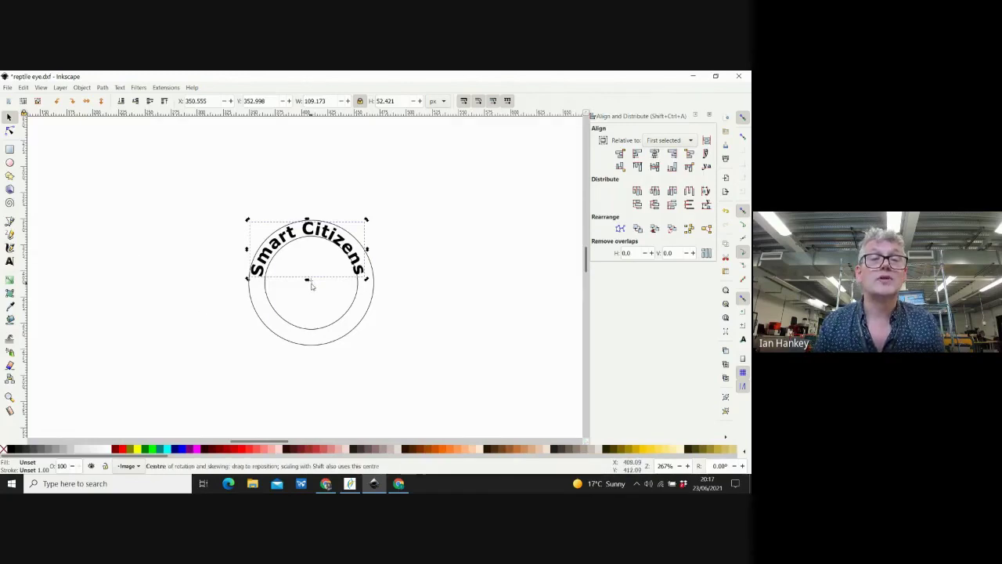
left_click_drag(300, 250, 297, 248)
left_click_drag(250, 226, 247, 227)
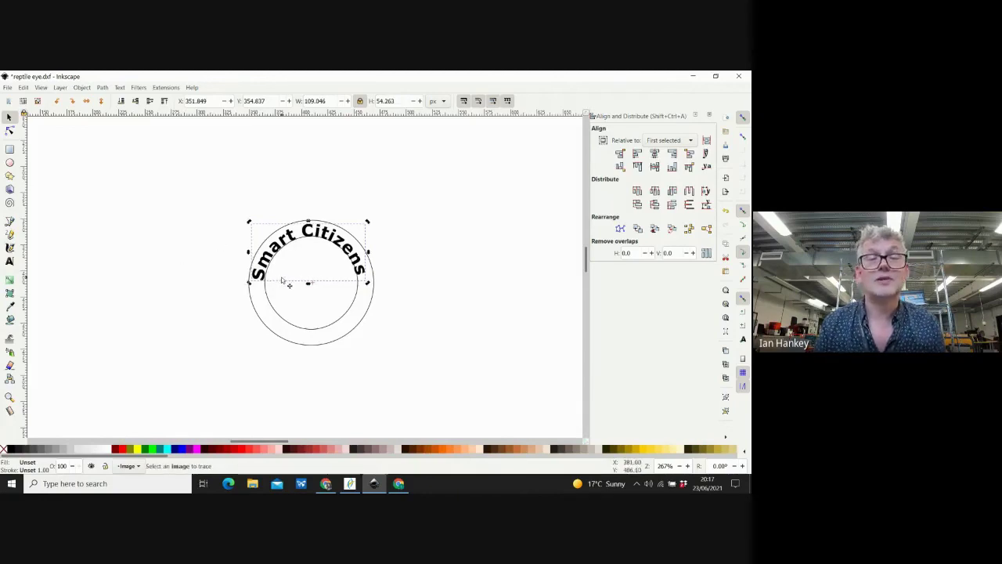
left_click_drag(284, 271, 285, 267)
left_click(220, 273)
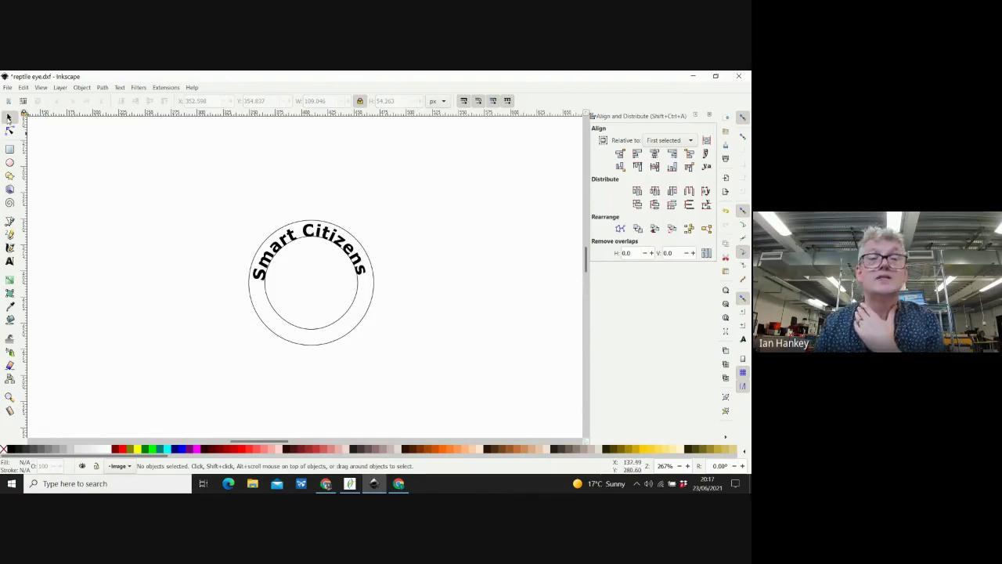
- Convert the curved Smart Citizens text to path outlines with Path > Object to Path
left_click(316, 235)
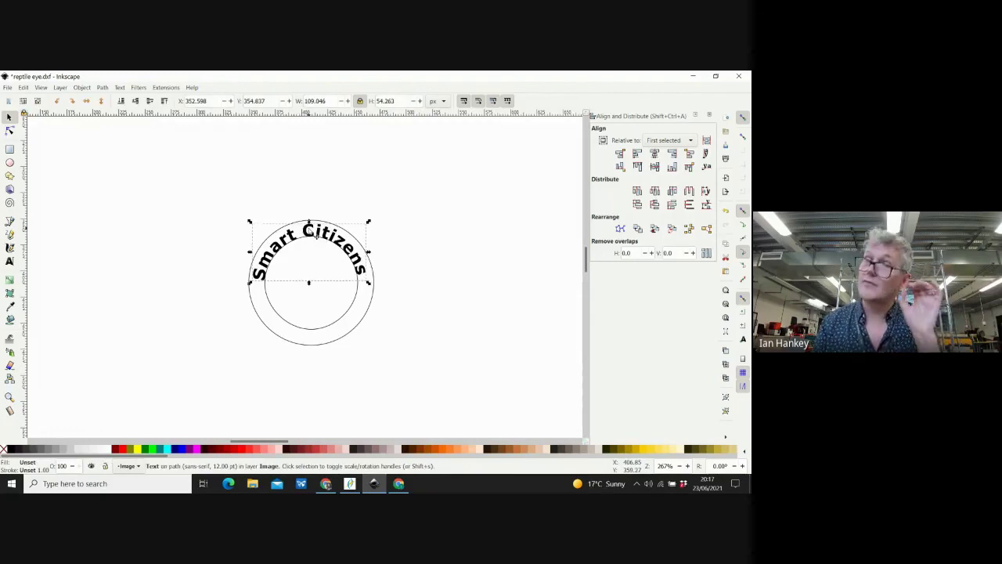
left_click(102, 87)
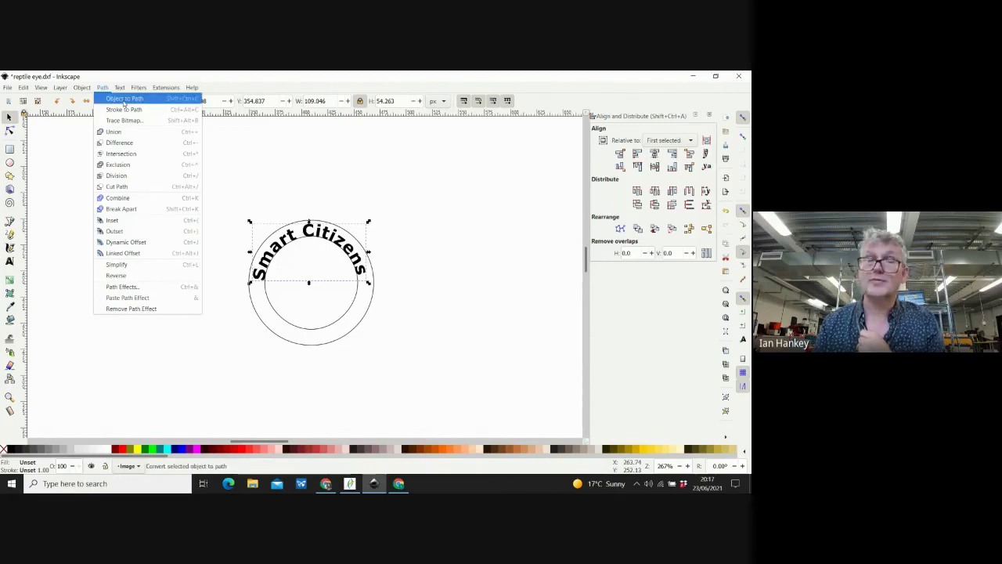
left_click(123, 100)
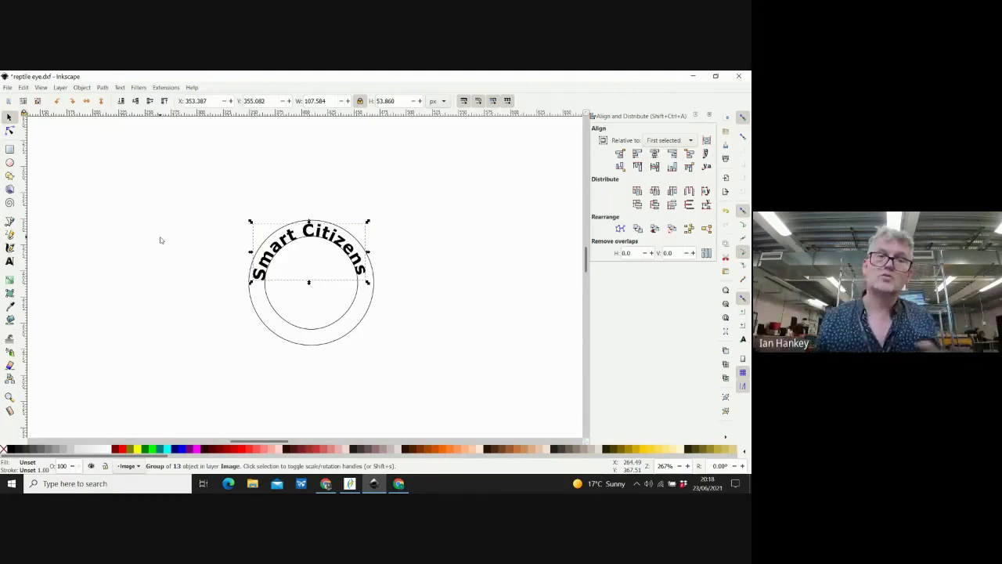
left_click(160, 240)
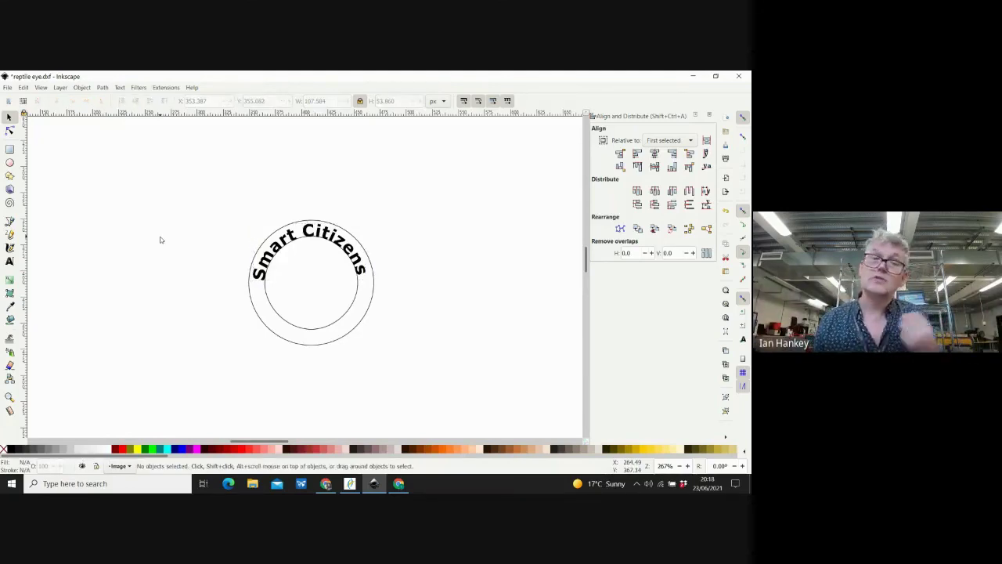
- Import smart citizen logo.jpeg from the Desktop as an embedded image
left_click(7, 88)
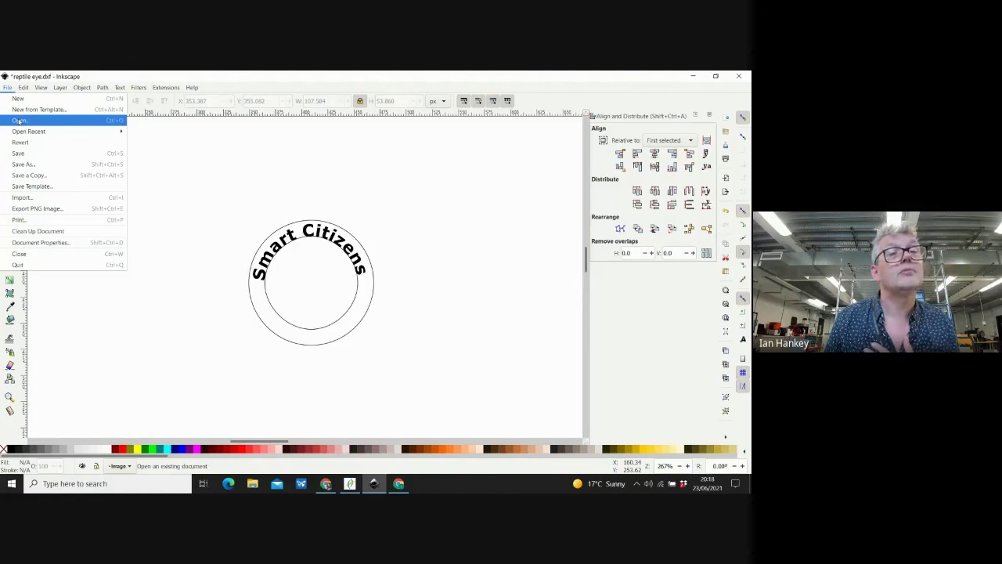
left_click(26, 200)
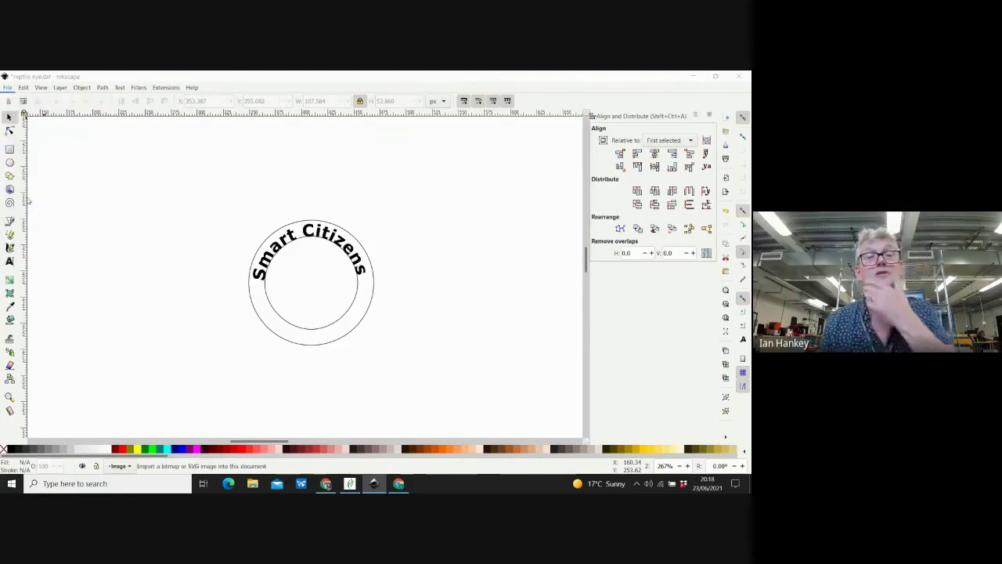
left_click(28, 157)
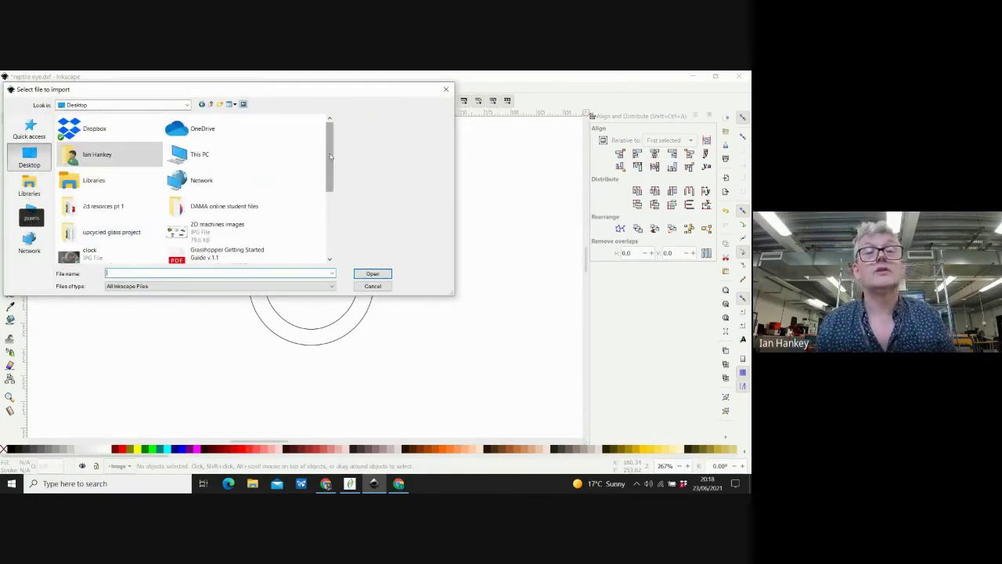
left_click_drag(330, 157, 334, 185)
scroll(207, 220, "down", 3)
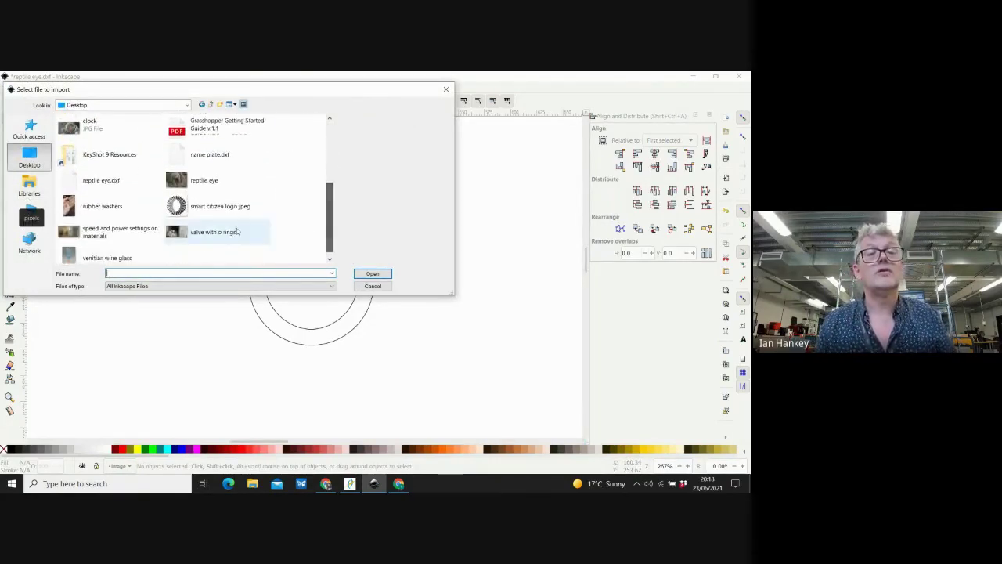
left_click(208, 206)
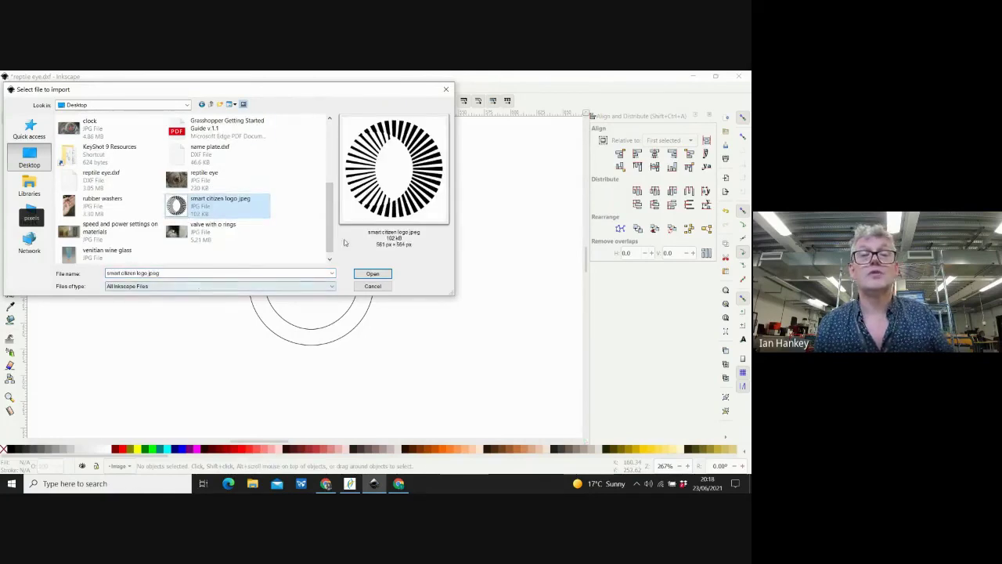
left_click(373, 275)
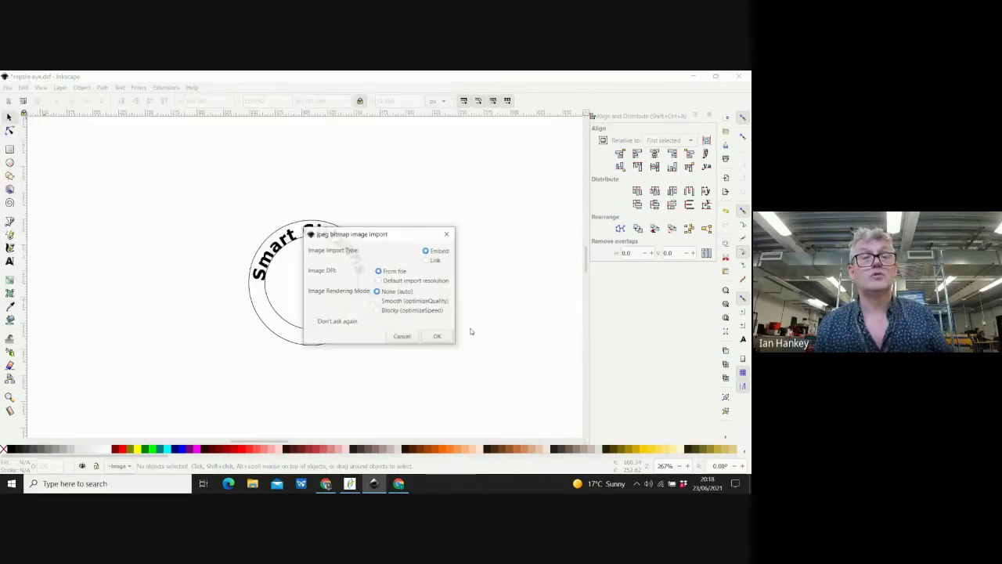
left_click(438, 337)
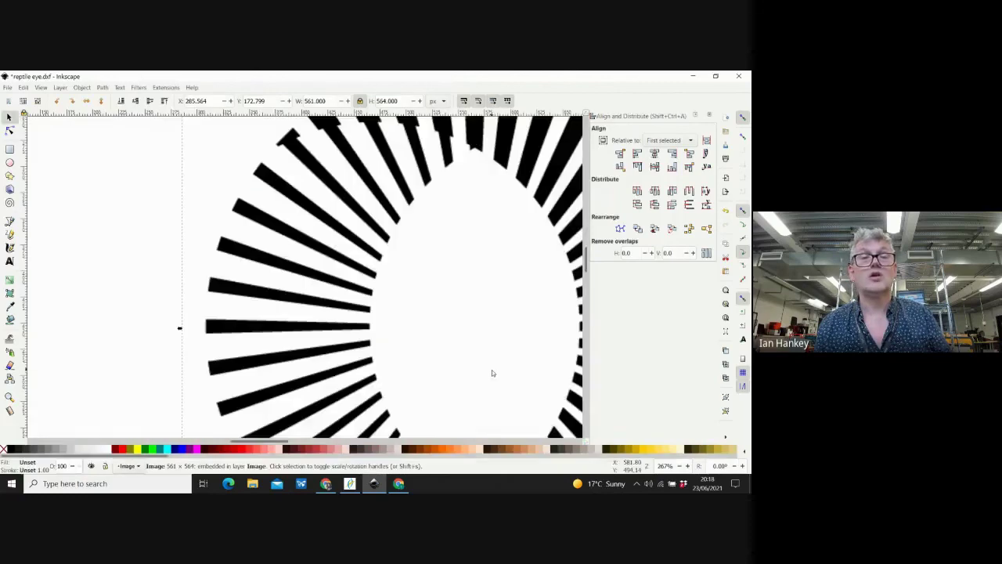
scroll(301, 278, "down", 2, "ctrl")
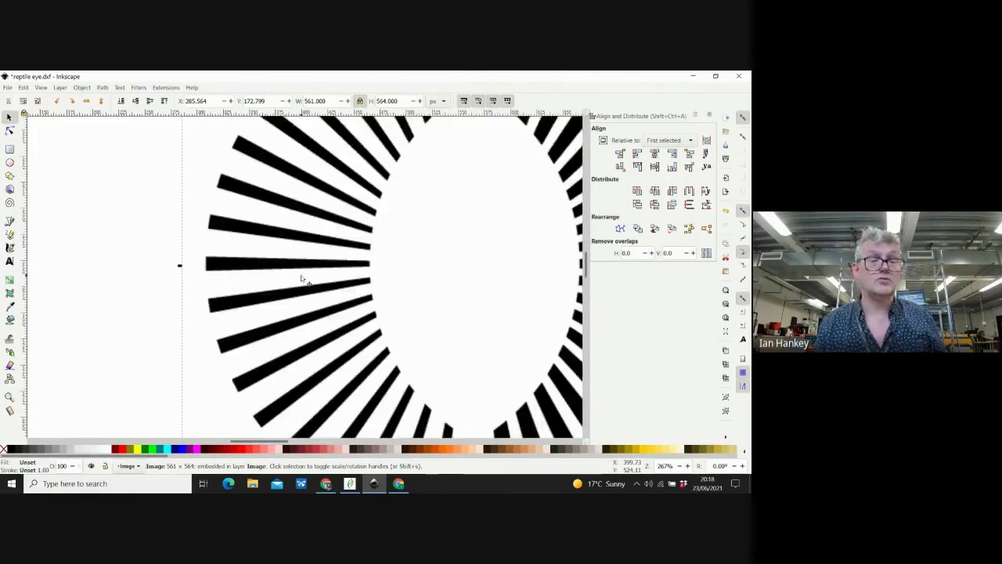
scroll(301, 278, "down", 4, "ctrl")
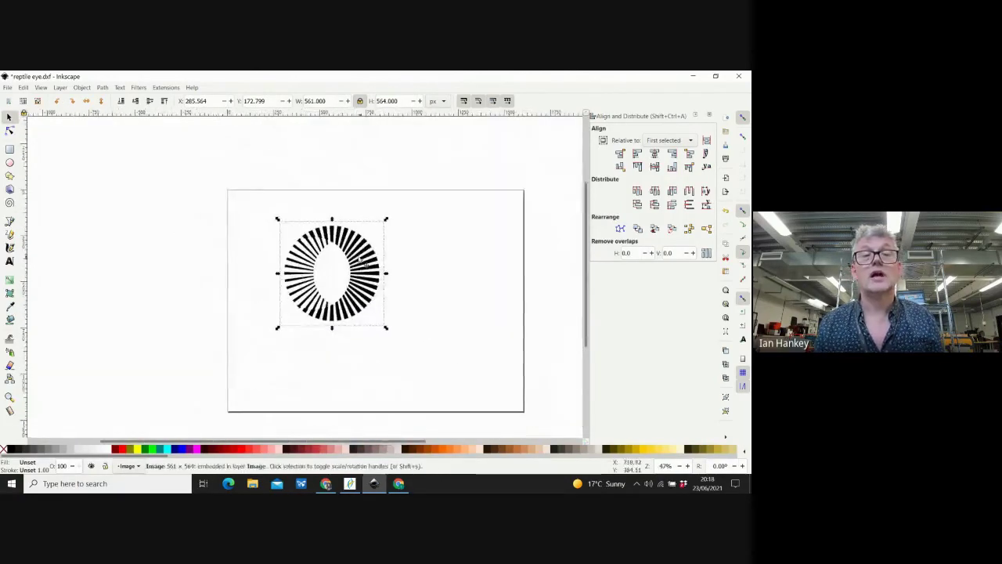
- Scale the radial logo down to about 82 × 82 px and place it beside the ring
left_click_drag(335, 264, 435, 273)
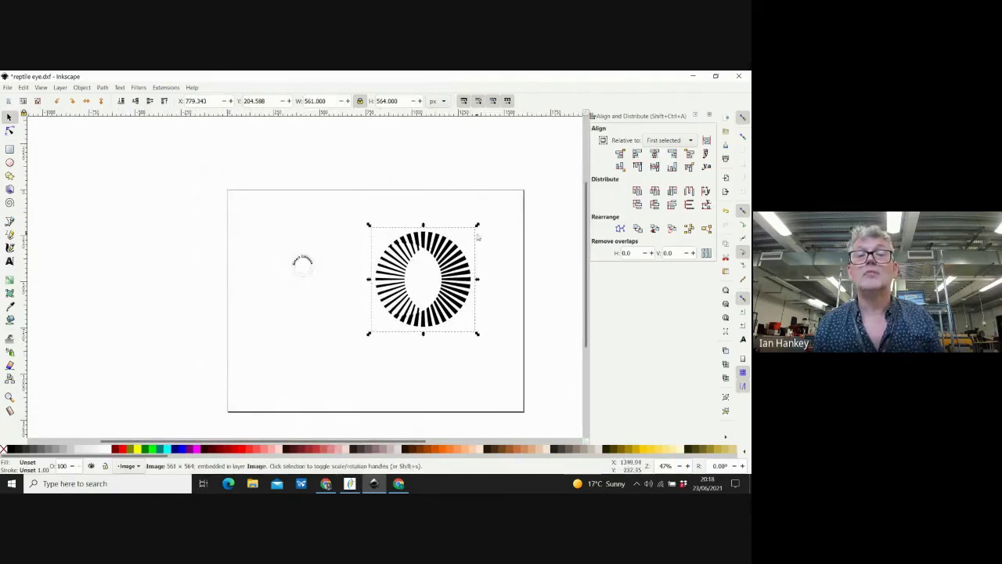
left_click_drag(478, 227, 391, 311)
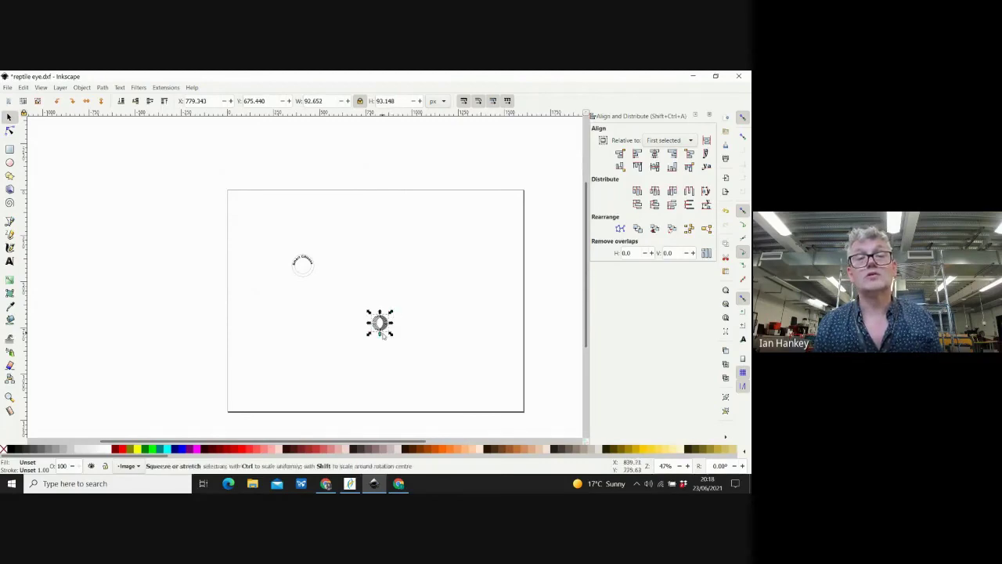
left_click(293, 366)
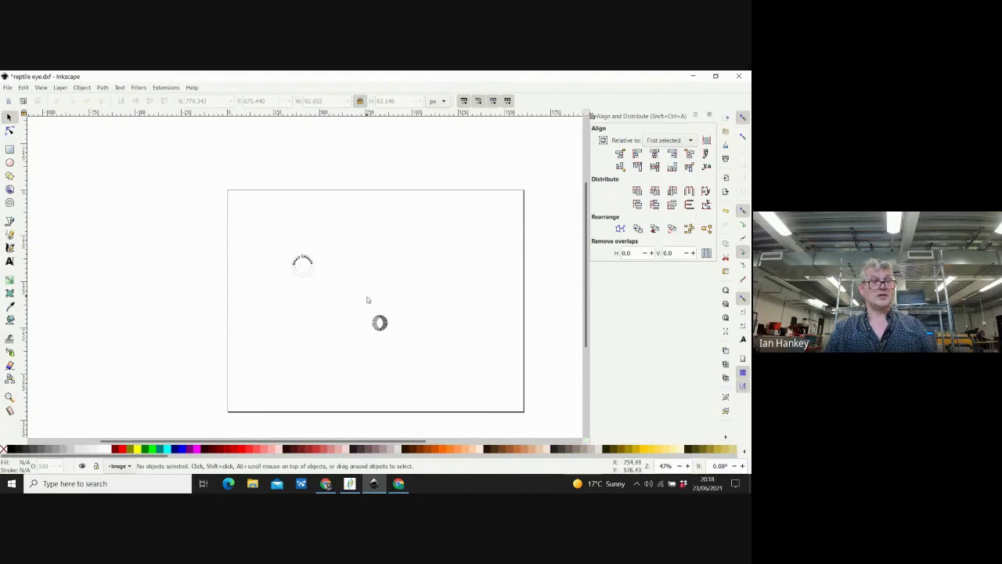
scroll(354, 296, "up", 1, "ctrl")
left_click(399, 345)
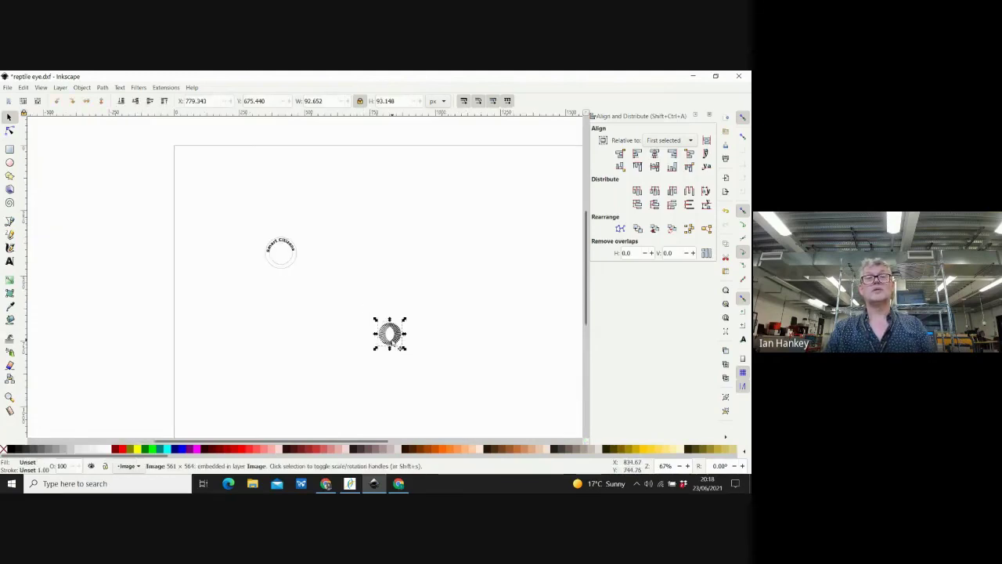
left_click_drag(400, 346, 336, 284)
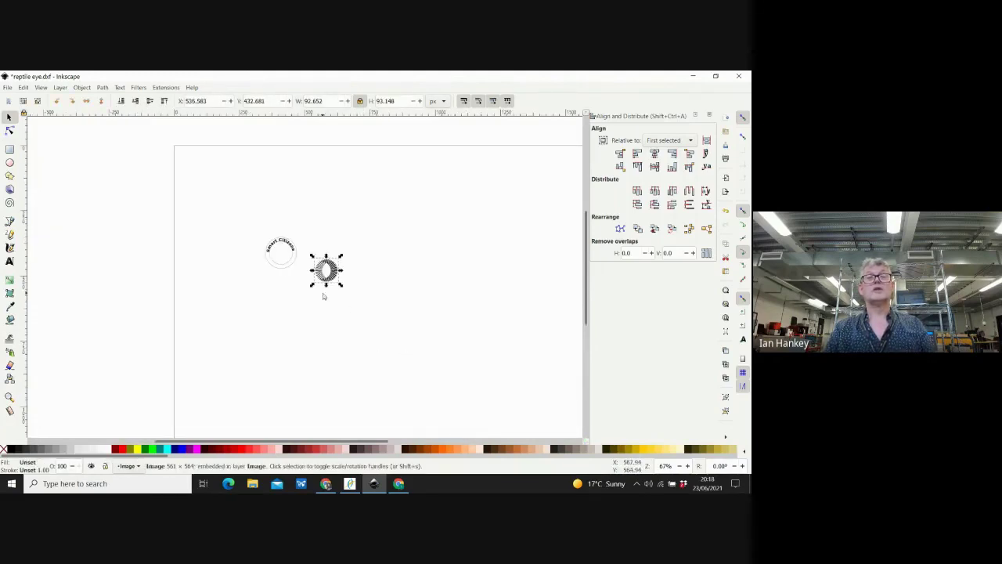
scroll(252, 274, "up", 1)
scroll(314, 269, "up", 3, "ctrl")
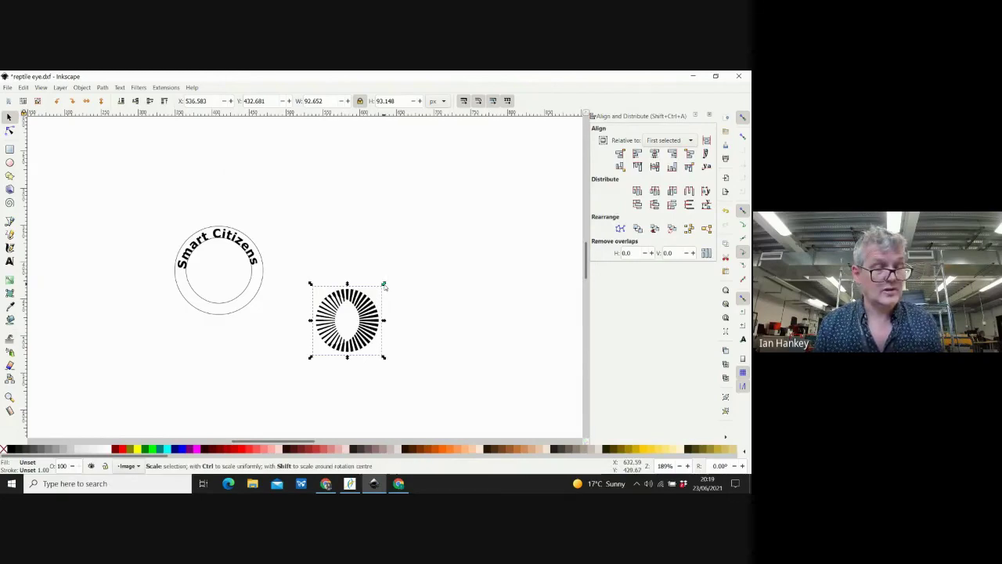
left_click_drag(384, 285, 376, 291)
left_click(144, 338)
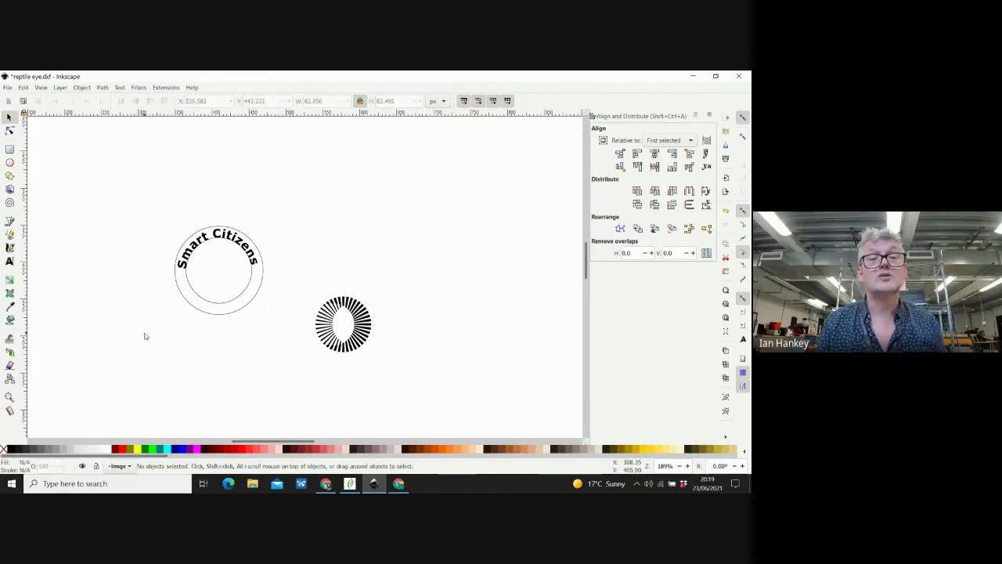
- Centre the sunburst image on the badge's outer circle, horizontally and vertically
left_click(238, 300)
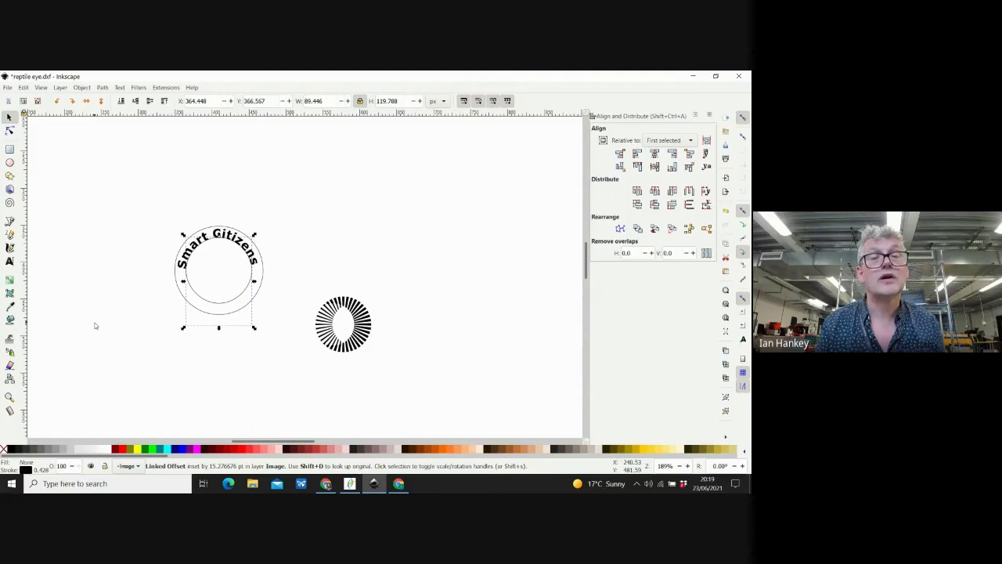
left_click(264, 277)
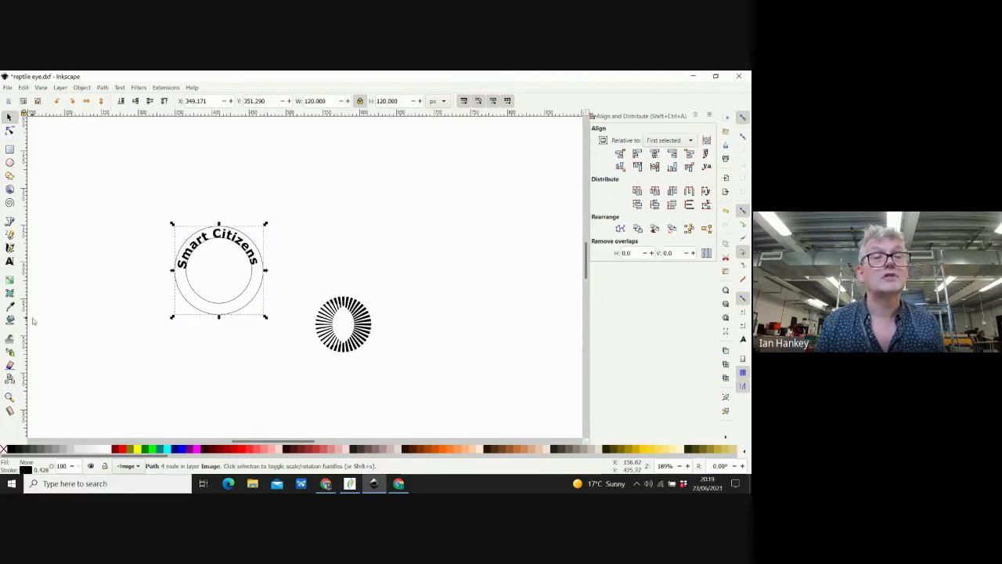
left_click(321, 322, "shift")
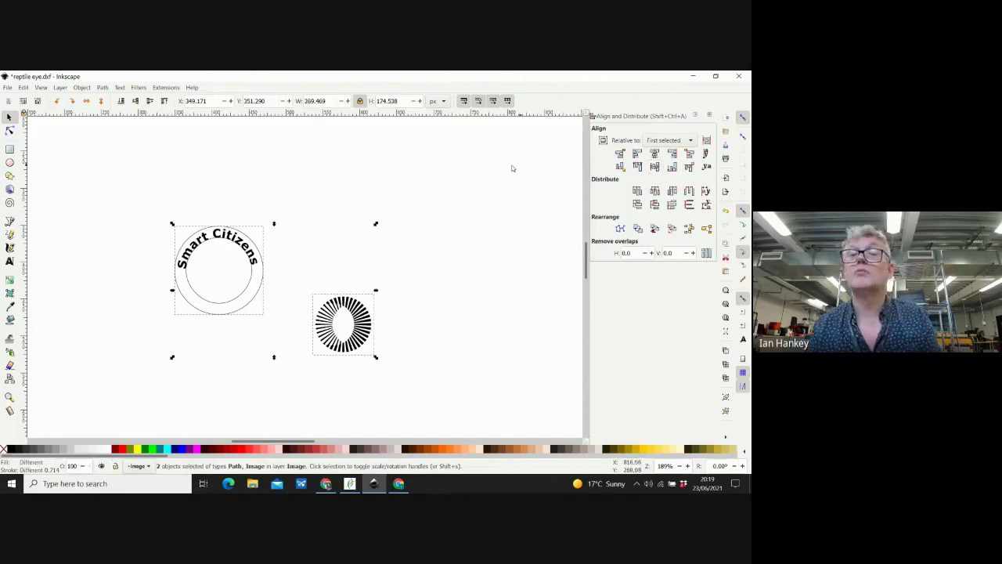
left_click(655, 167)
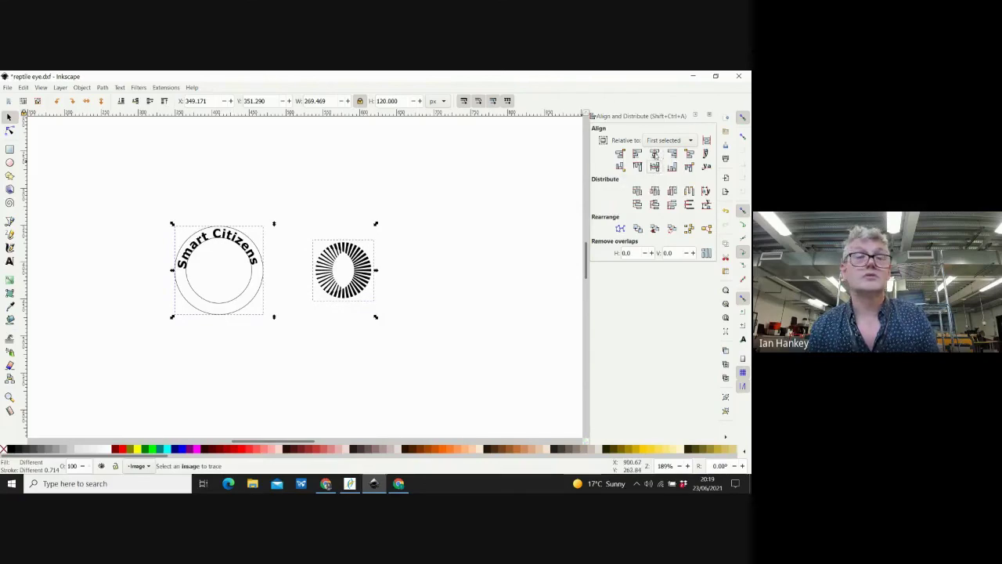
left_click(655, 154)
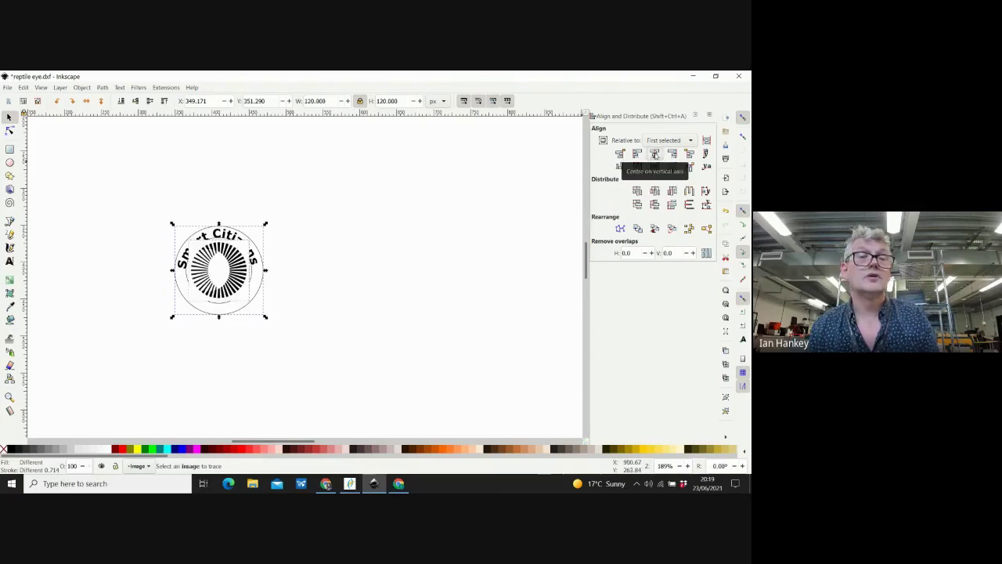
left_click(455, 325)
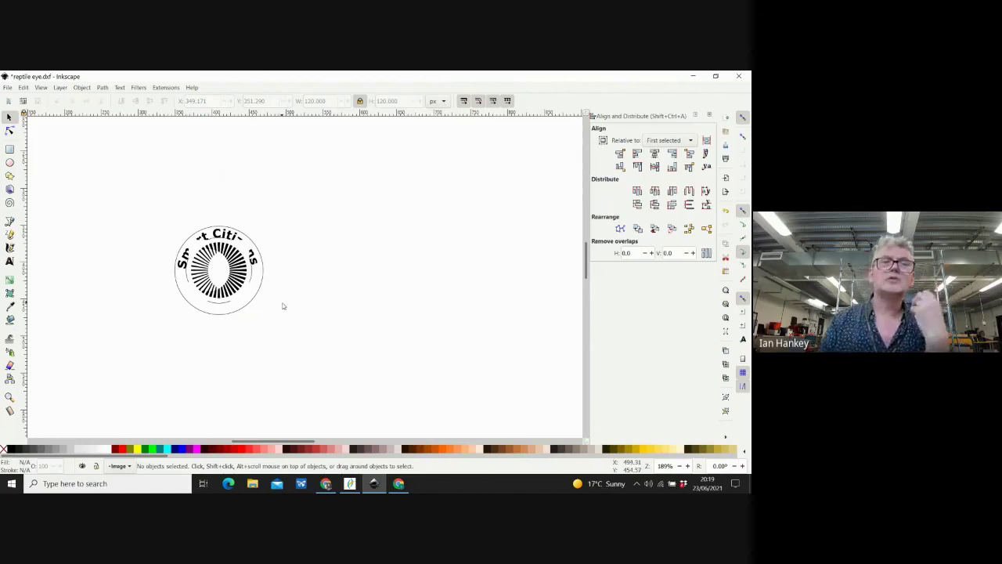
left_click(247, 287)
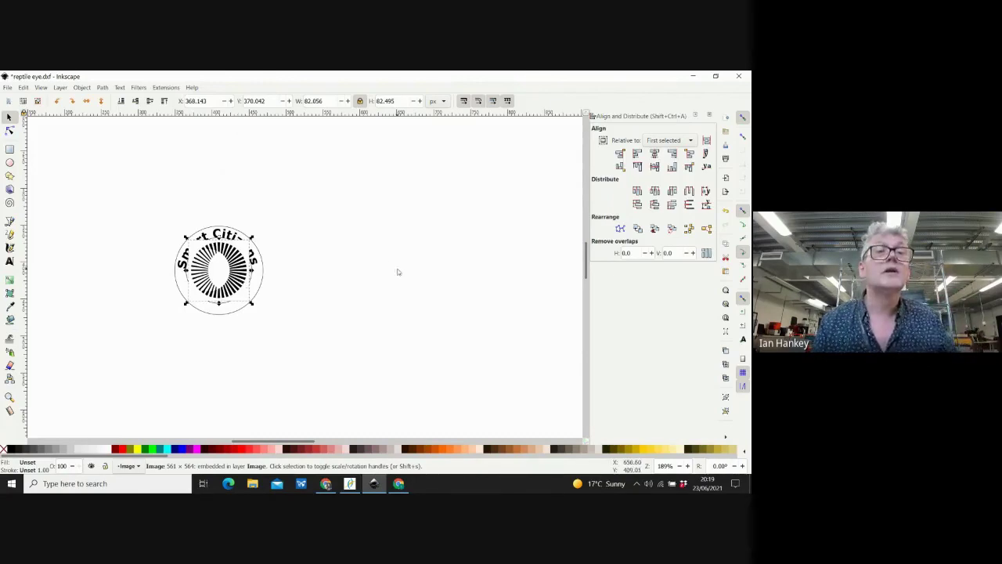
- Trace the sunburst image into a black vector path using a 0.42 brightness threshold
left_click(102, 88)
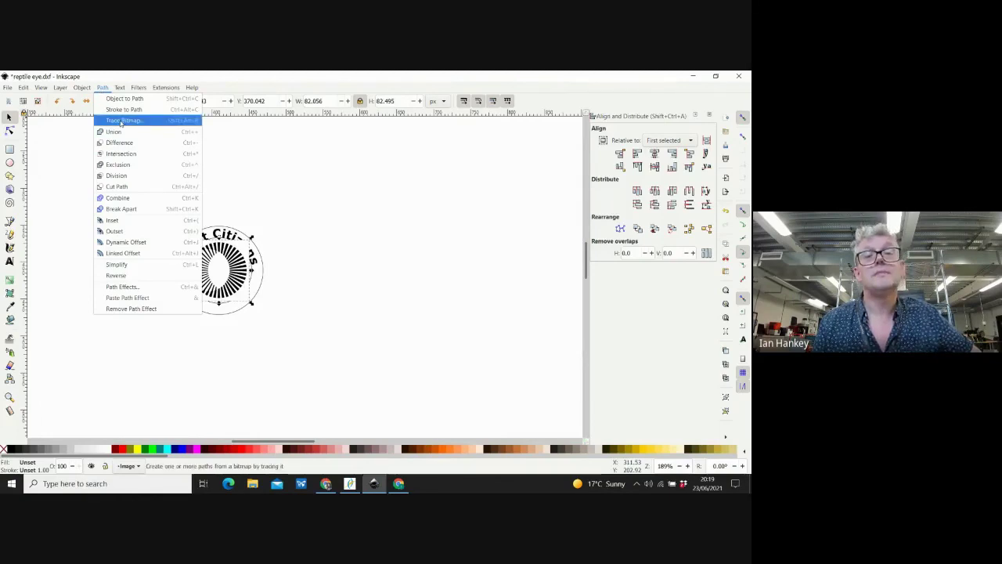
left_click(123, 121)
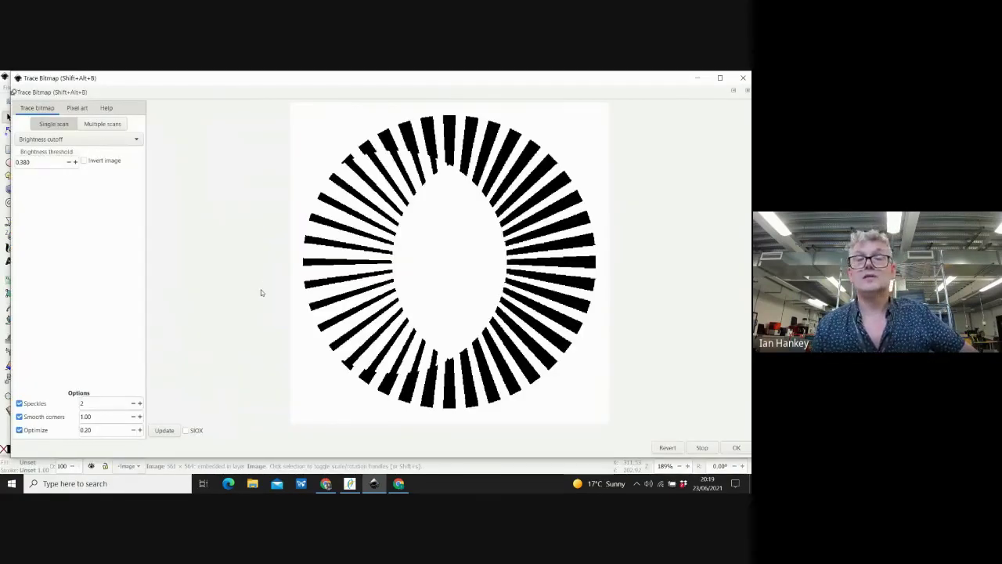
left_click(76, 161)
left_click(165, 431)
left_click(731, 446)
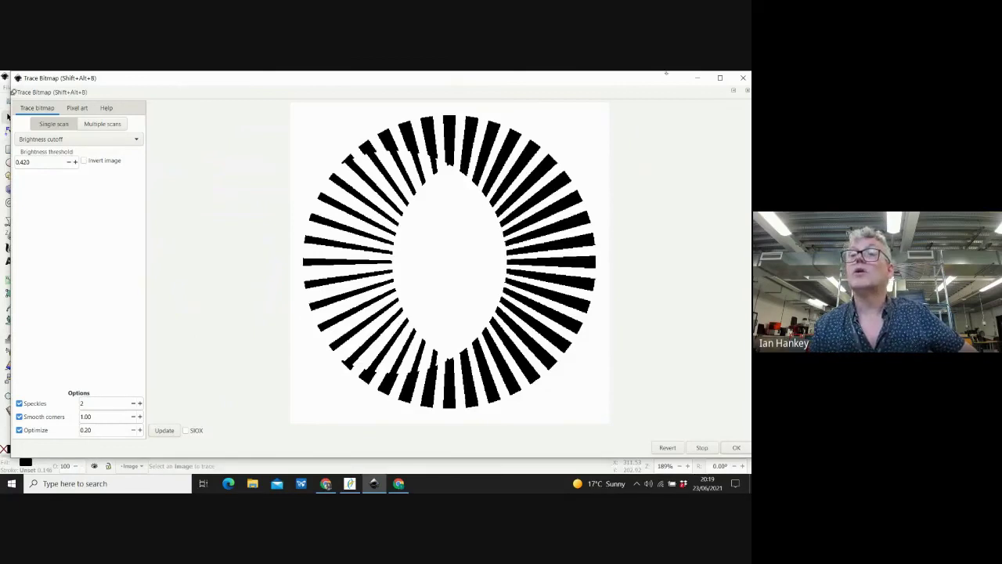
left_click(744, 78)
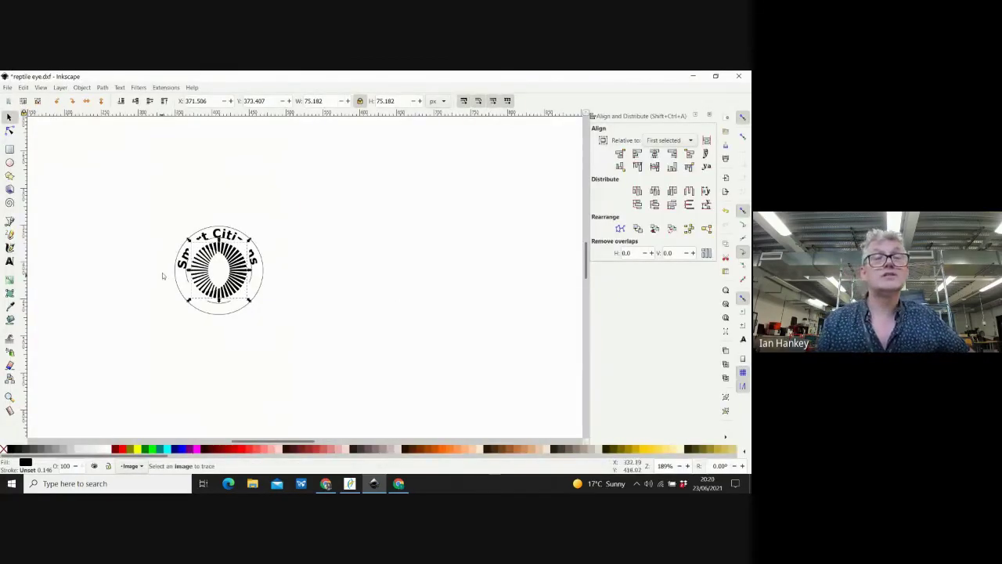
- Lower the traced path and sunburst image to the bottom so the Smart Citizens lettering shows on top
scroll(178, 264, "up", 2, "ctrl")
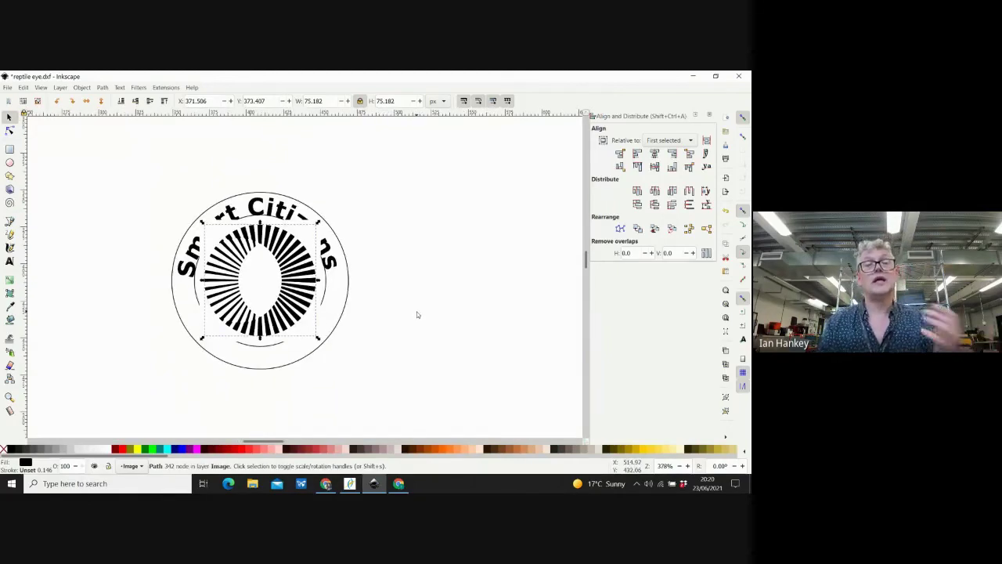
key("Escape")
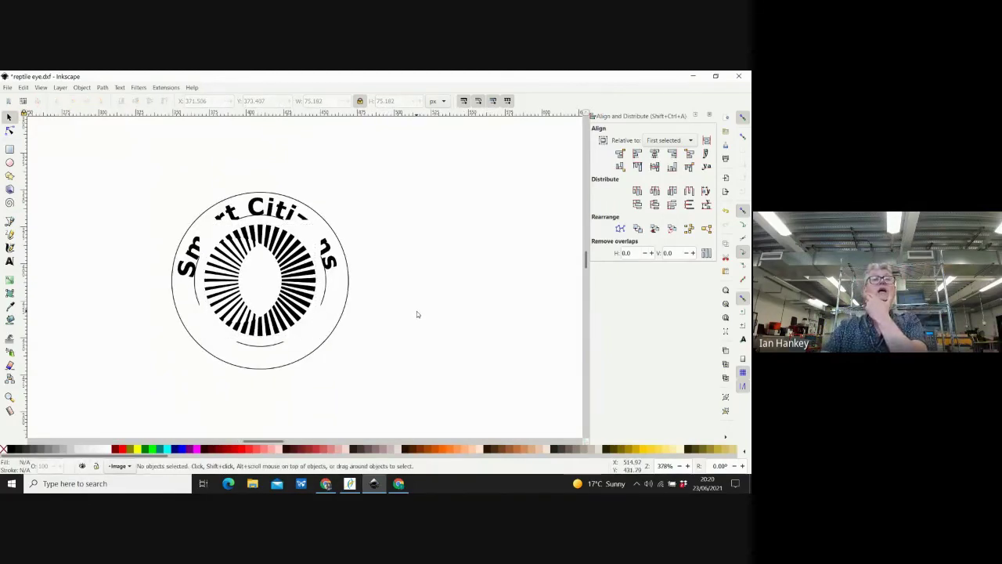
key("Tab")
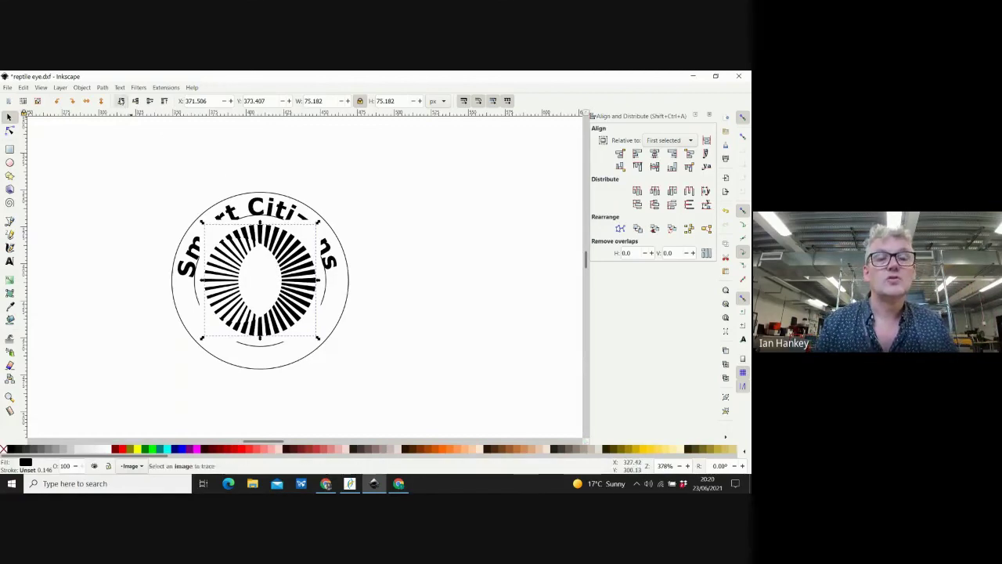
left_click(122, 103)
left_click(429, 205)
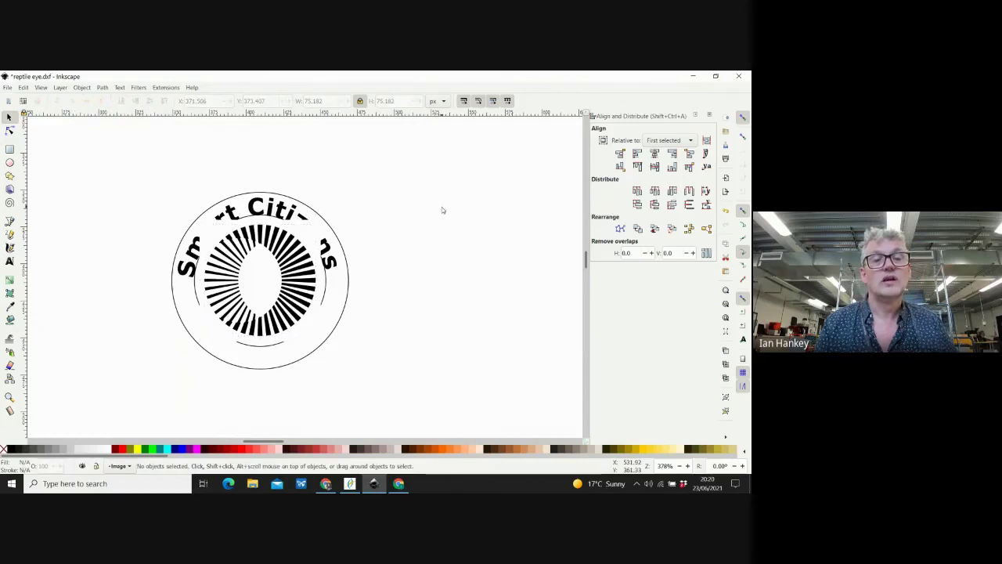
left_click(244, 278)
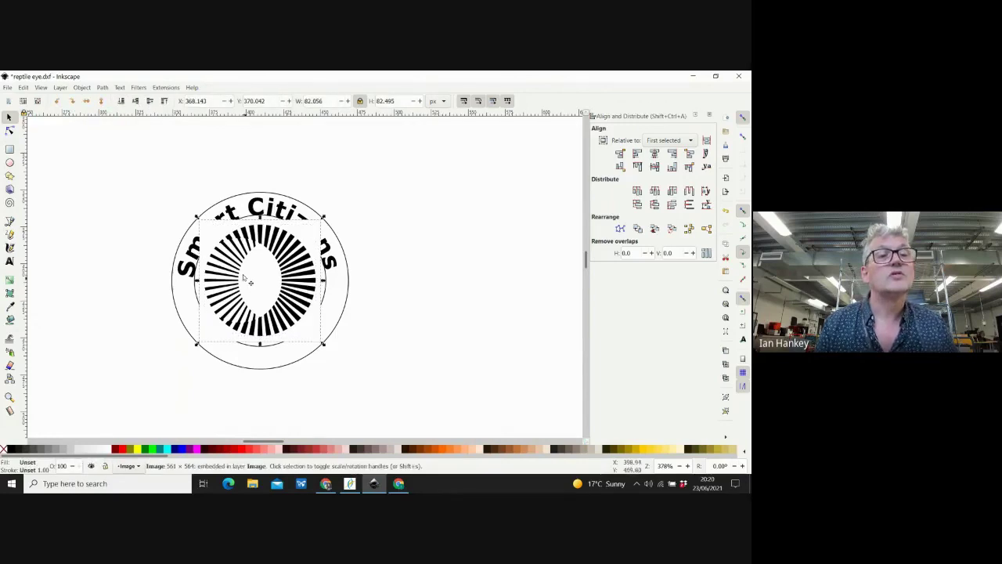
left_click(123, 101)
left_click(413, 210)
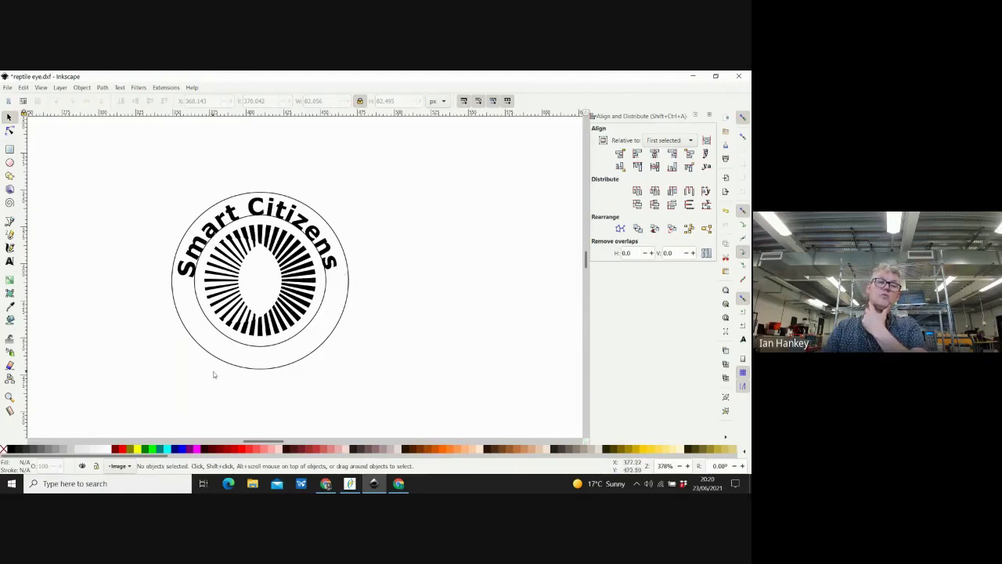
left_click_drag(136, 177, 403, 401)
left_click(403, 400)
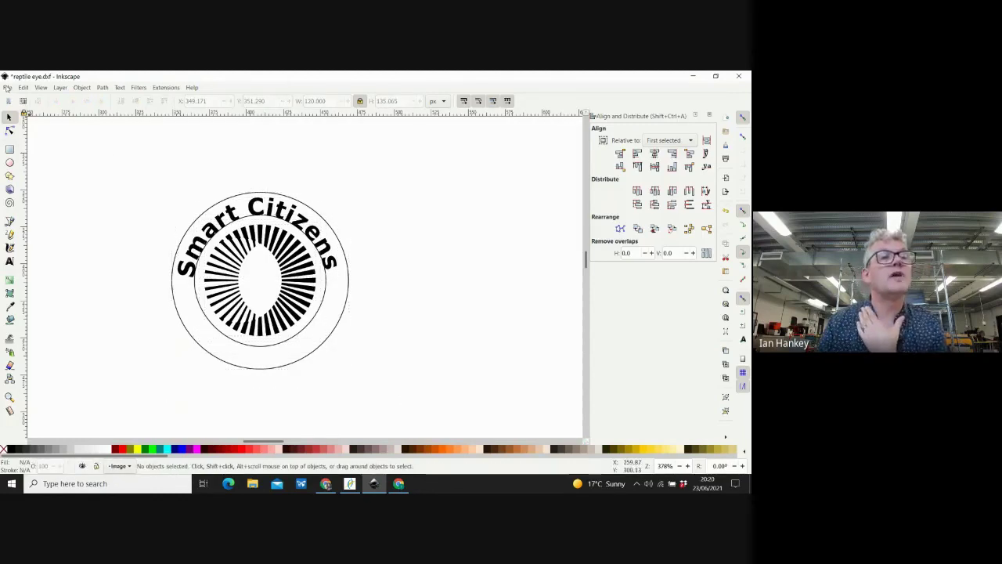
left_click(8, 88)
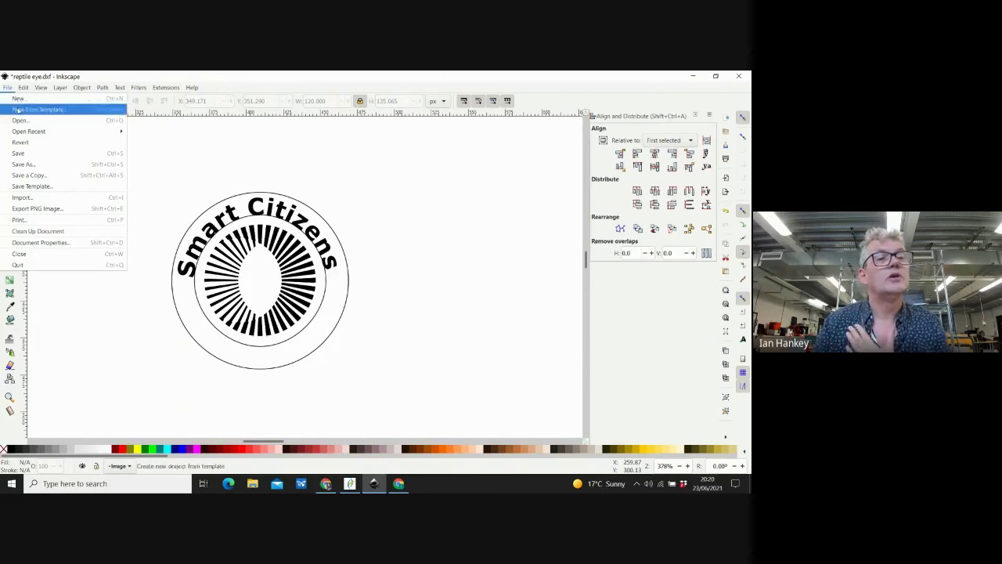
- Save the current badge document
left_click(19, 153)
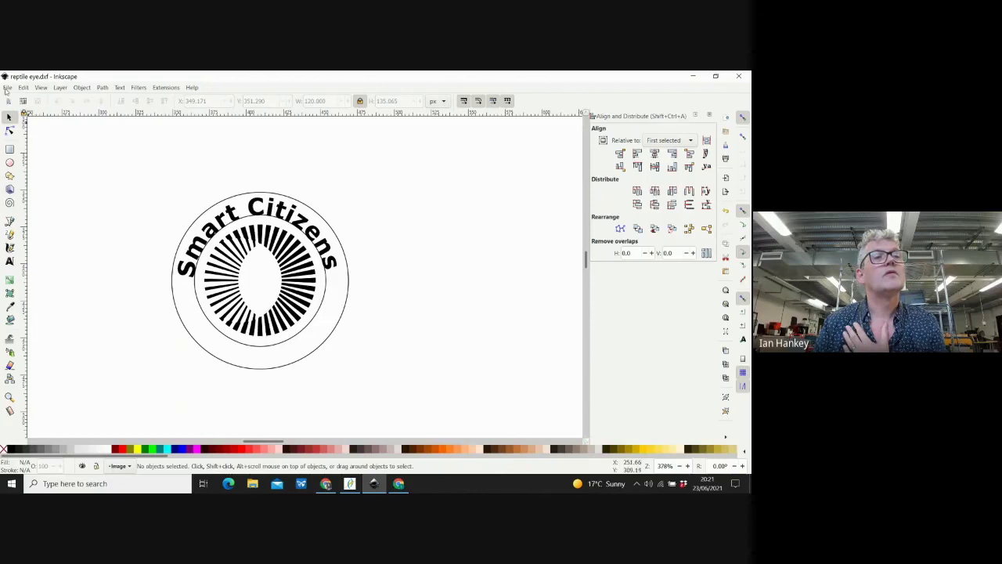
left_click(7, 87)
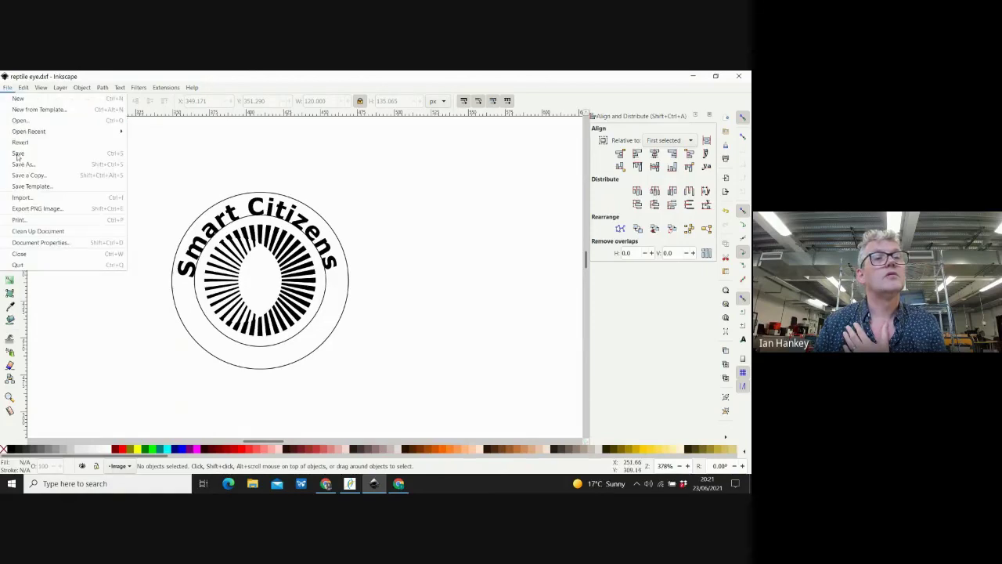
left_click(7, 88)
left_click(24, 88)
mouse_move(7, 87)
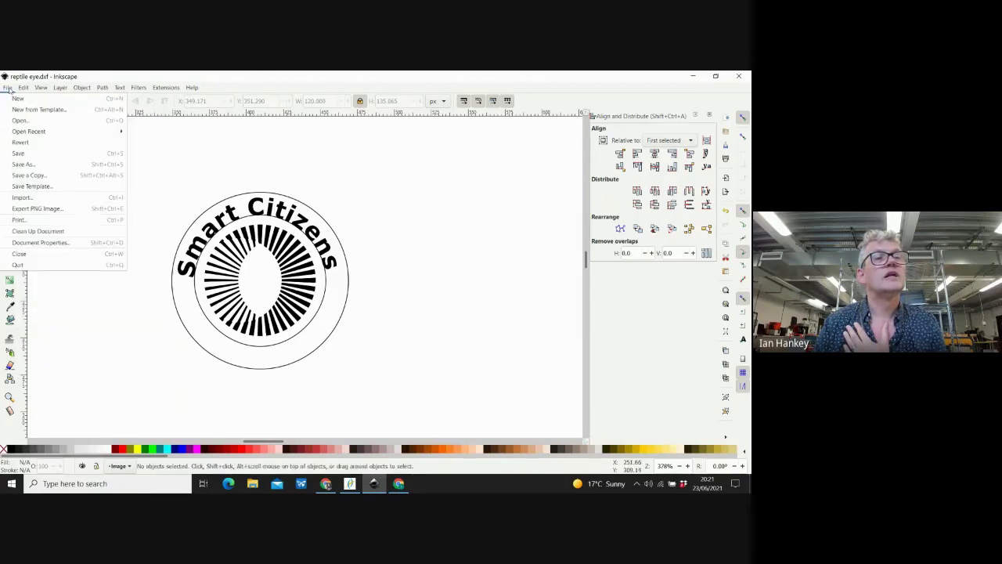
left_click(31, 152)
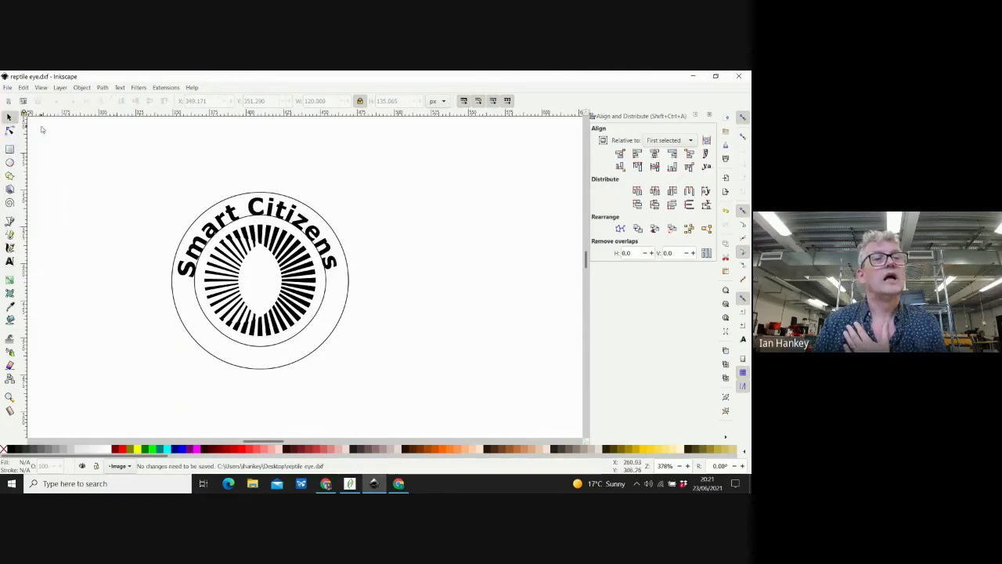
- Save the badge as 'scp logo' in Desktop Cutting Plotter (AutoCAD DXF R14) format
left_click(7, 87)
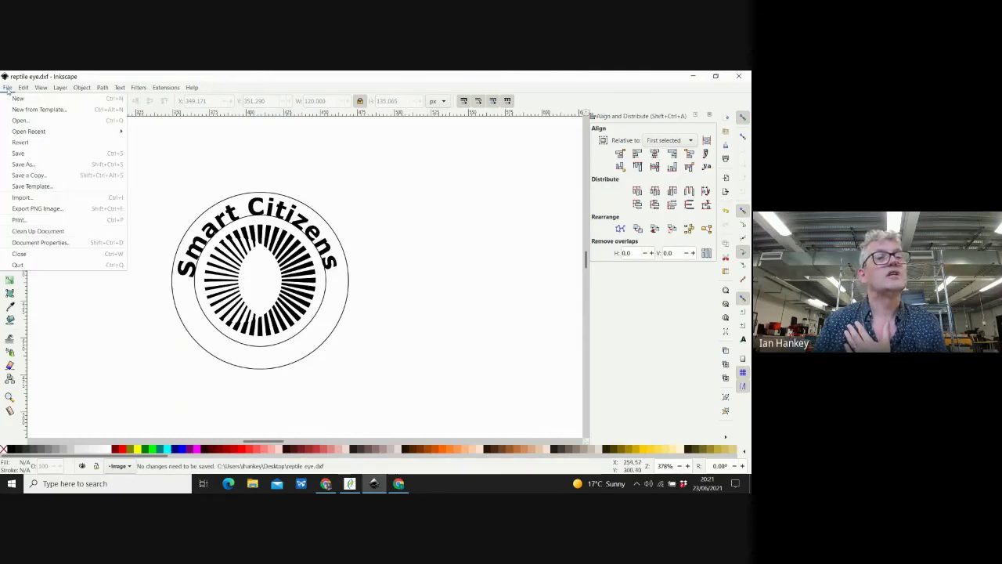
left_click(24, 164)
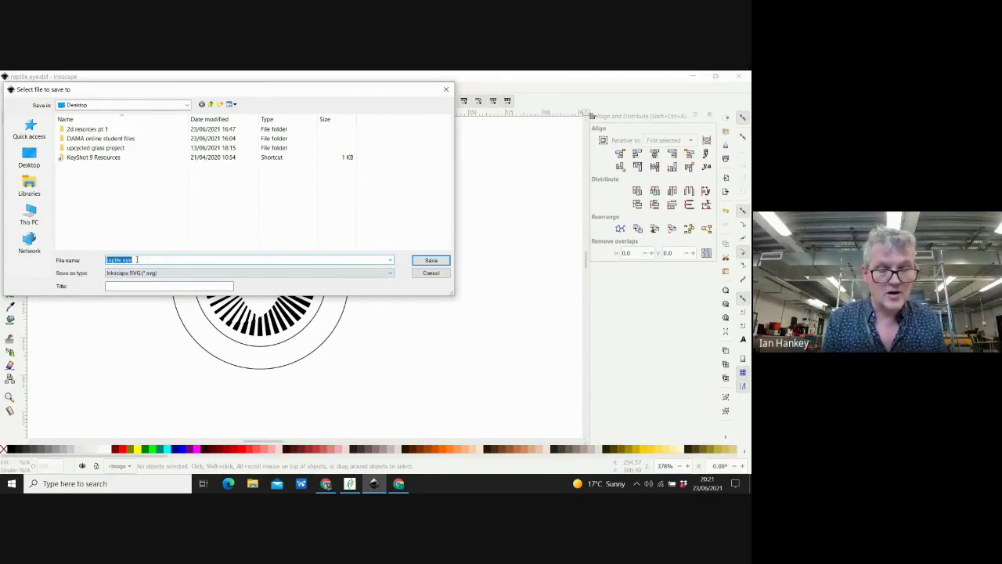
type("scp")
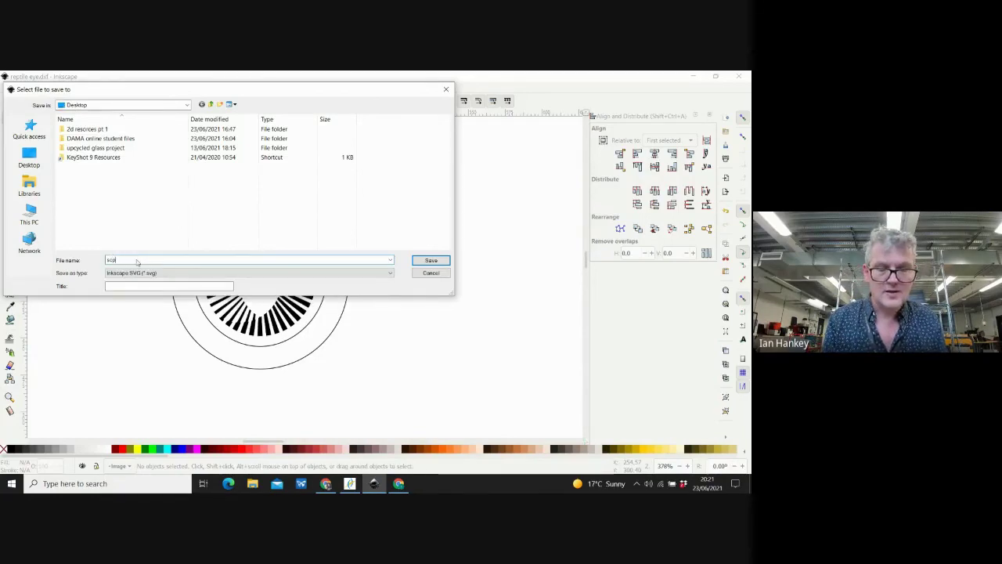
type(" logo")
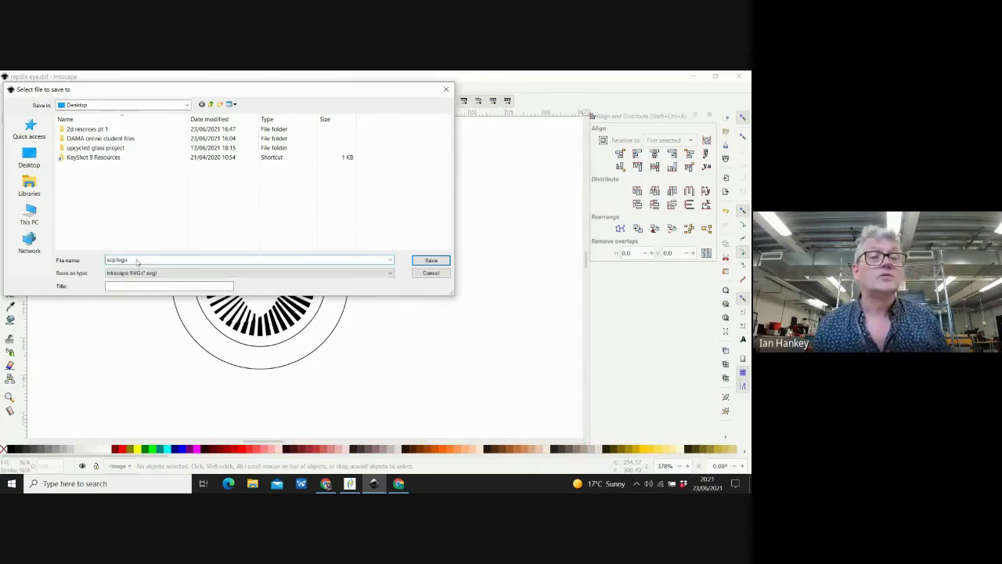
left_click(149, 273)
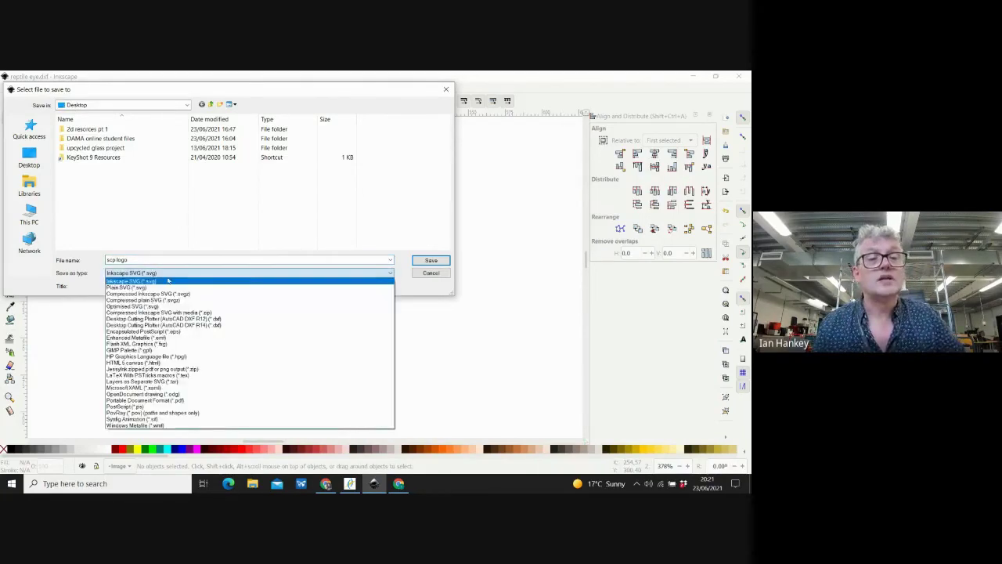
left_click(197, 325)
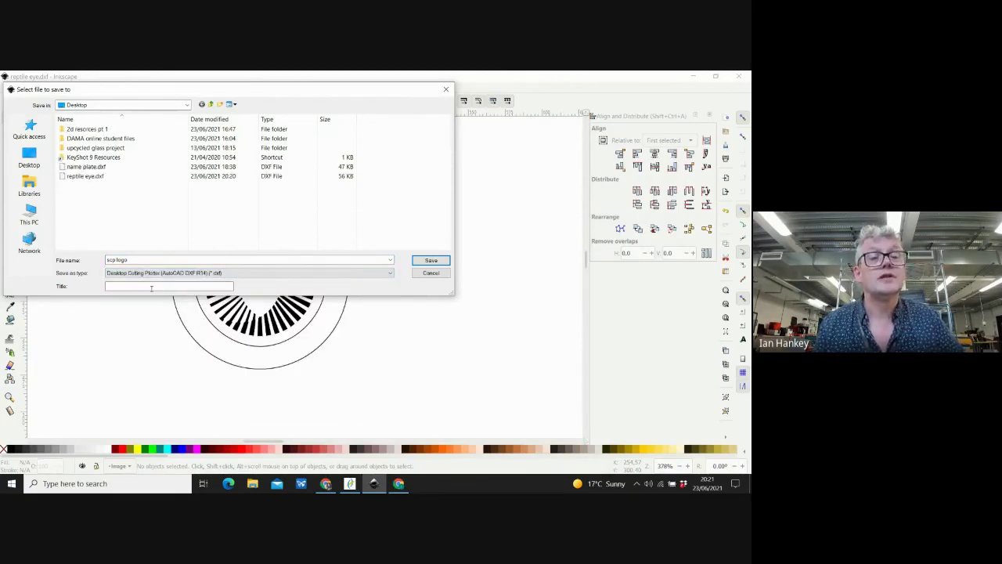
left_click(430, 260)
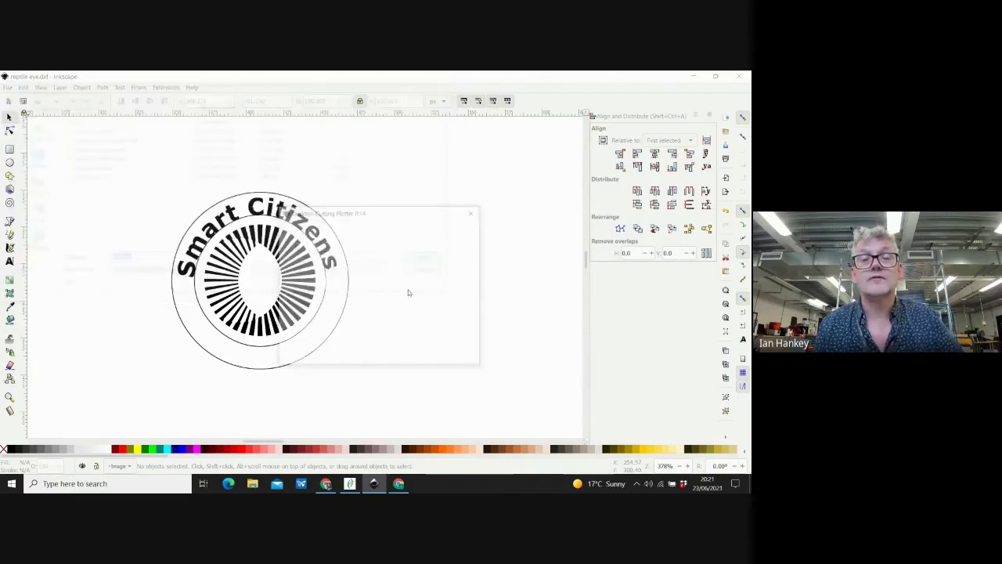
left_click(469, 360)
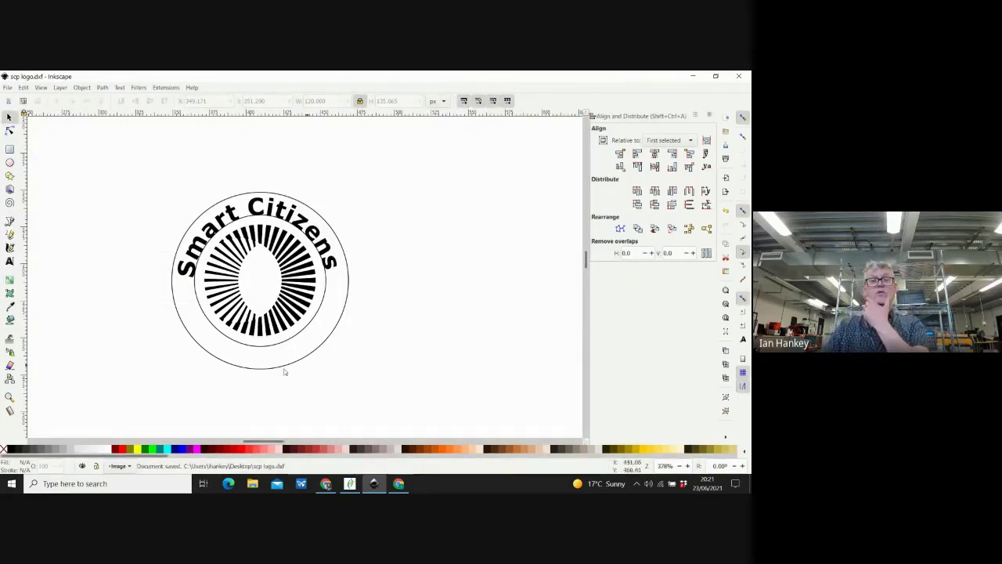
mouse_move(352, 485)
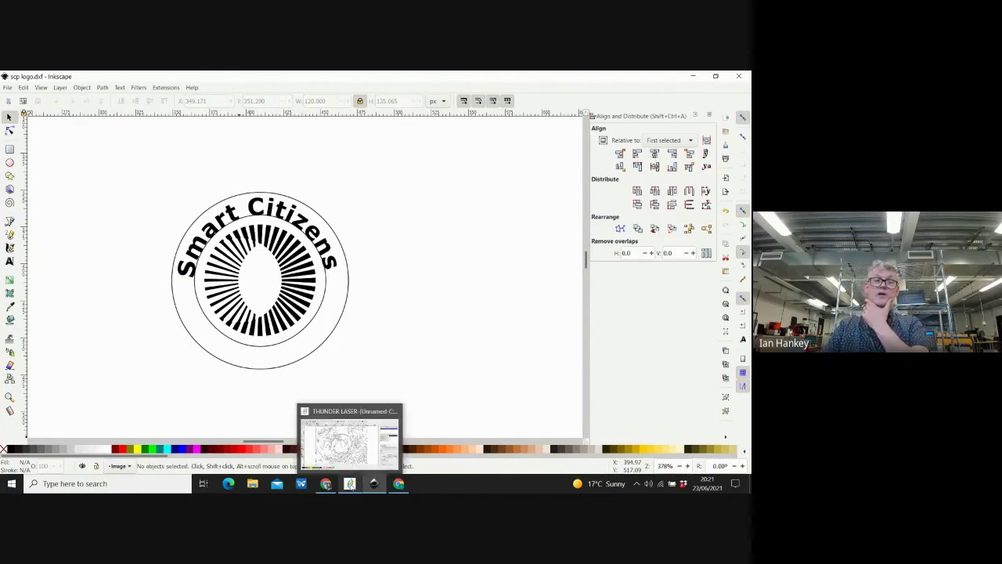
- In Thunder Laser, delete the whole reptile eye drawing
left_click(350, 443)
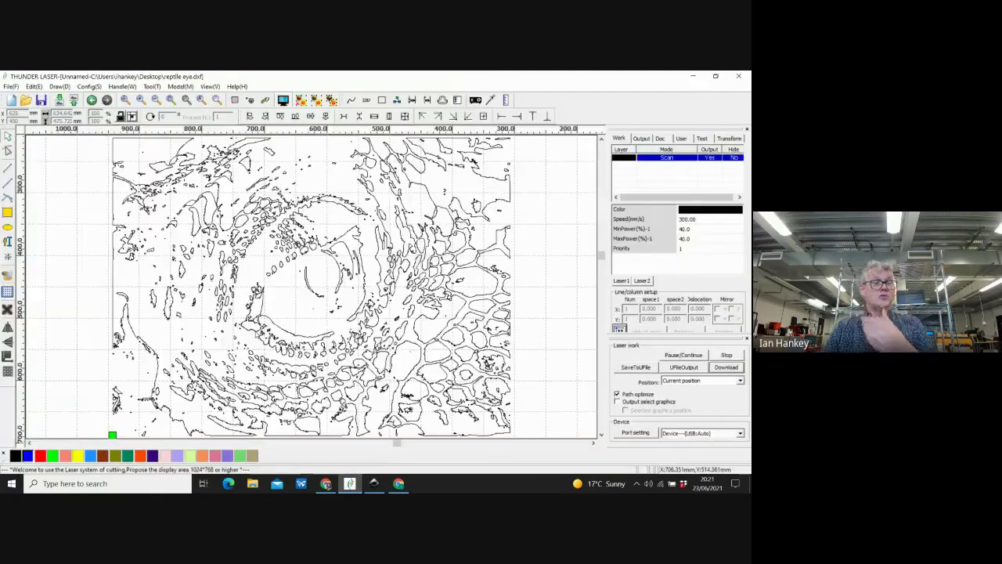
scroll(298, 282, "down", 2)
mouse_move(139, 166)
left_mouse_down()
mouse_move(510, 419)
mouse_move(506, 411)
left_mouse_up()
key("Delete")
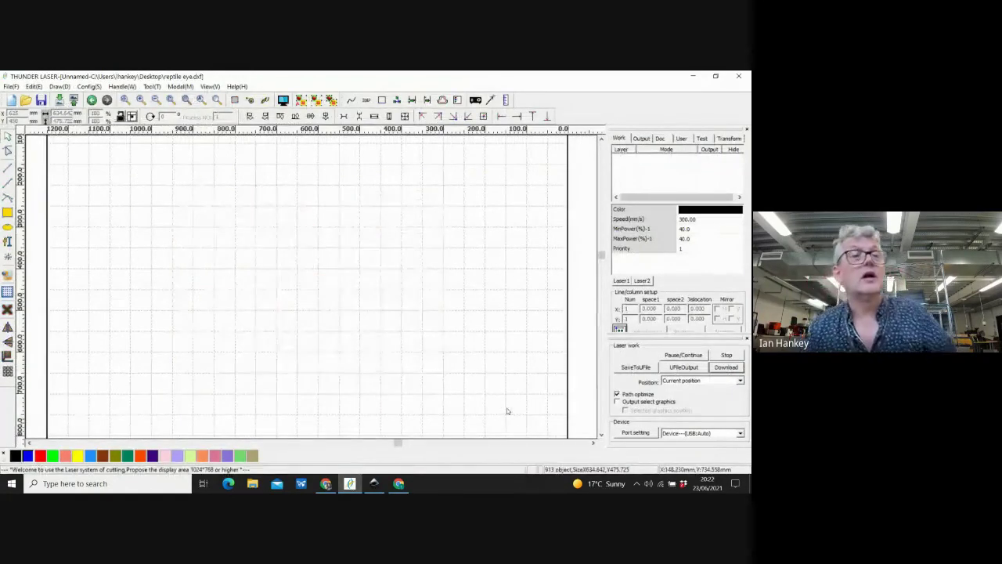
scroll(332, 309, "down", 1)
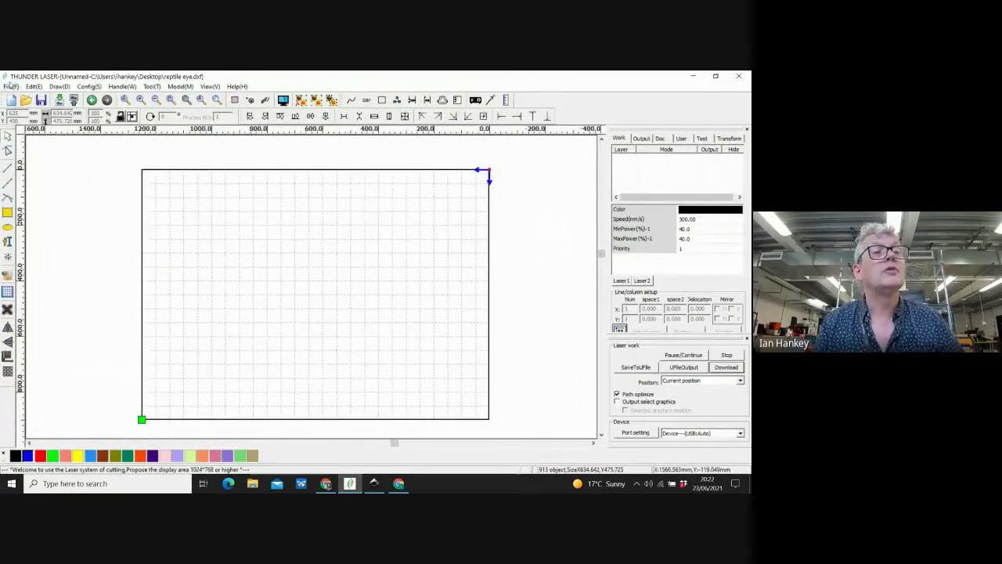
- Import scp logo.dxf onto the canvas
left_click(10, 86)
left_click(27, 144)
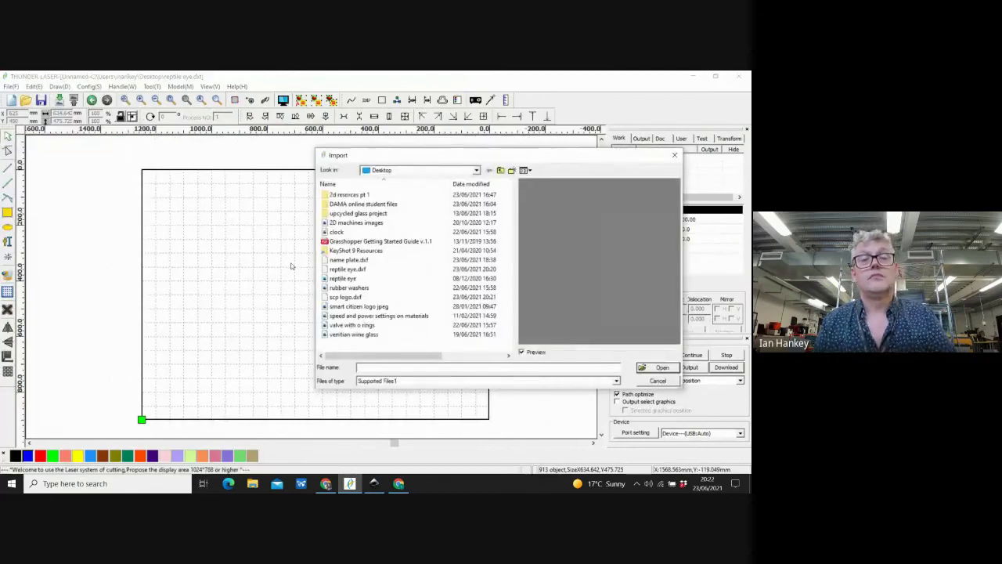
left_click(348, 297)
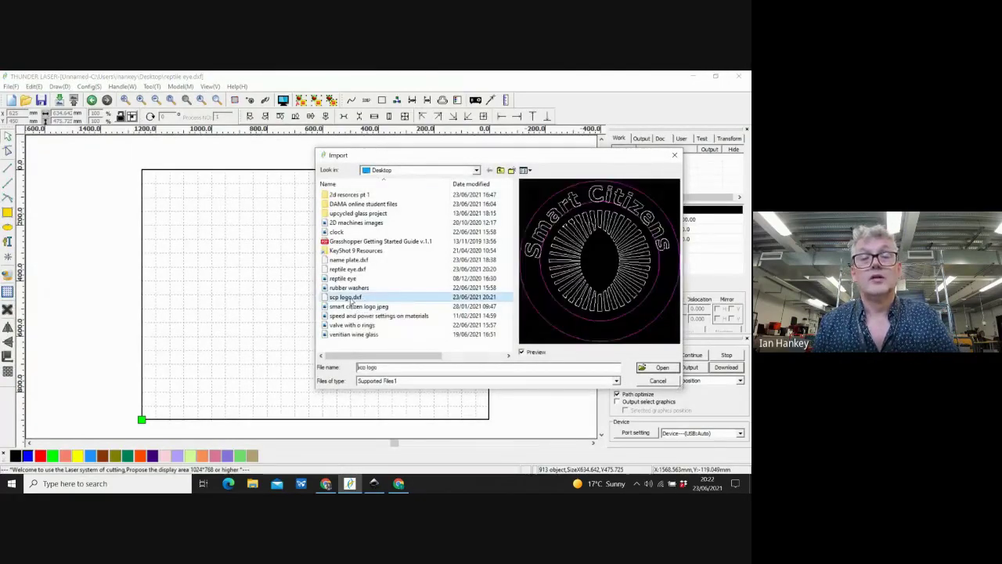
left_click(660, 367)
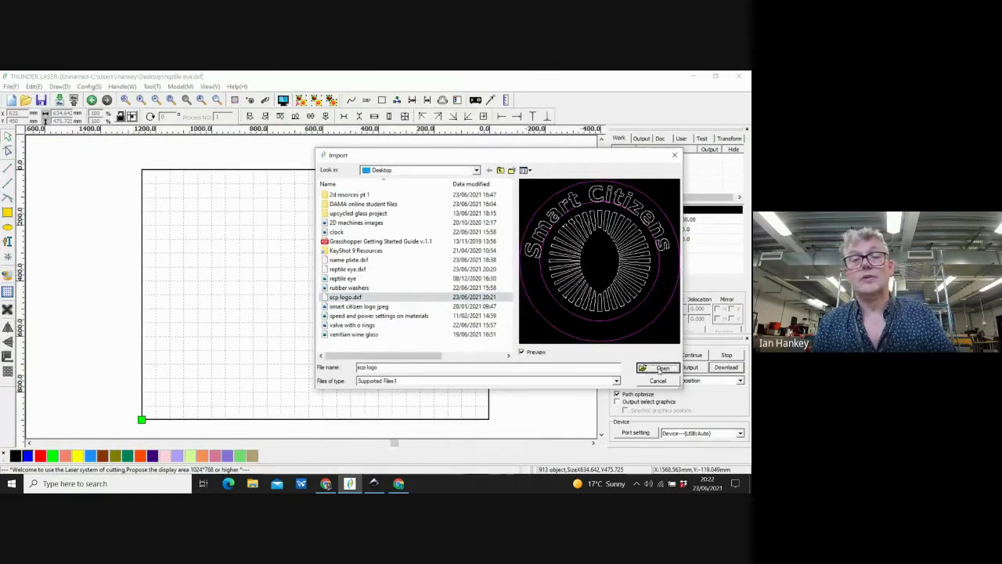
left_click(501, 318)
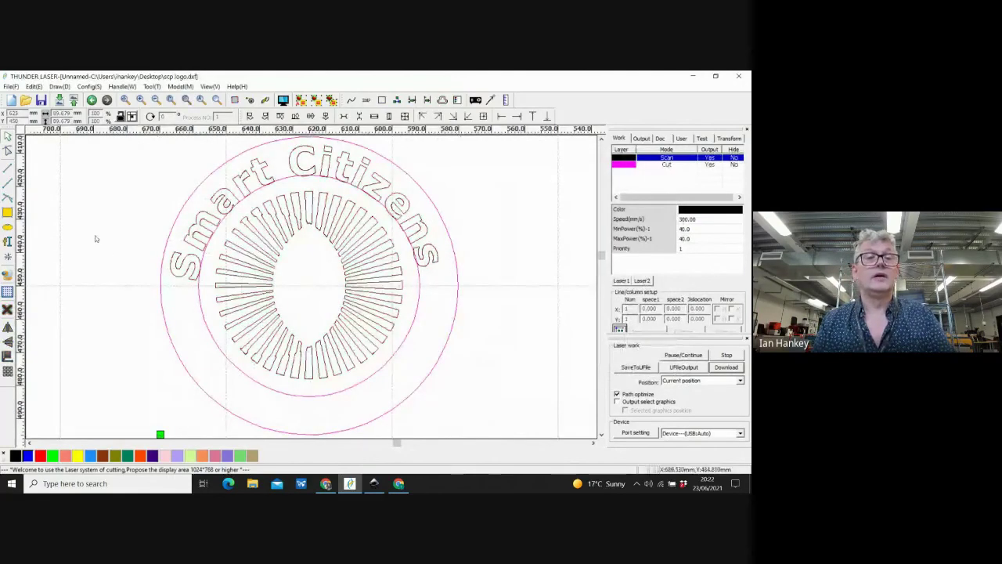
- Put the logo's outer circle on a red cut layer
scroll(97, 239, "down", 1)
scroll(445, 284, "down", 1)
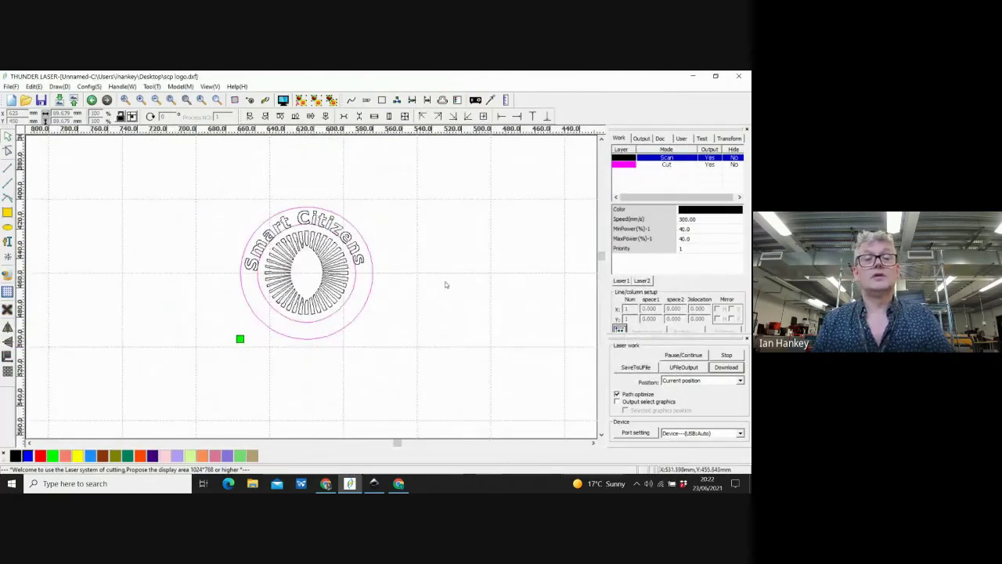
left_click(266, 223)
left_click(185, 281)
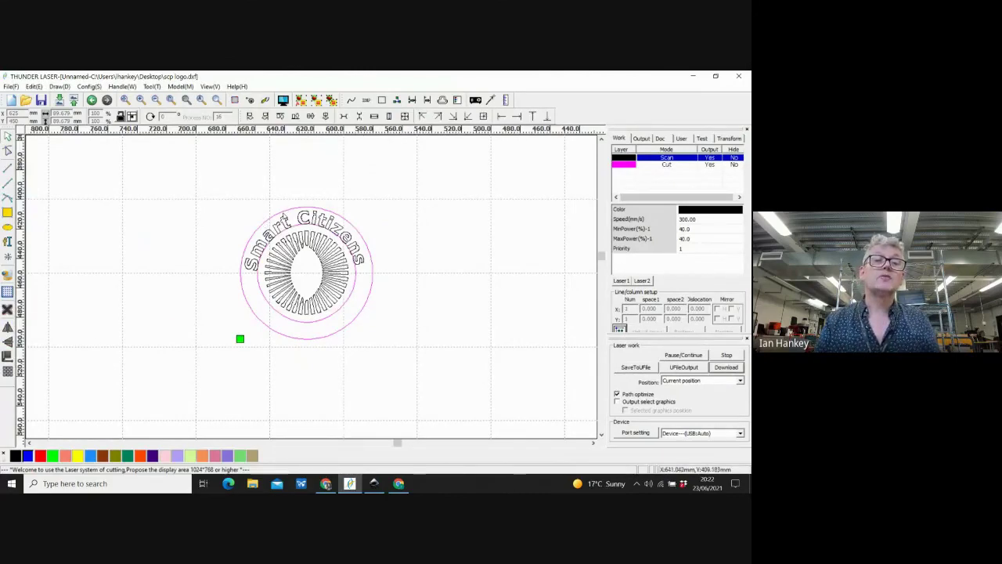
left_click(284, 196)
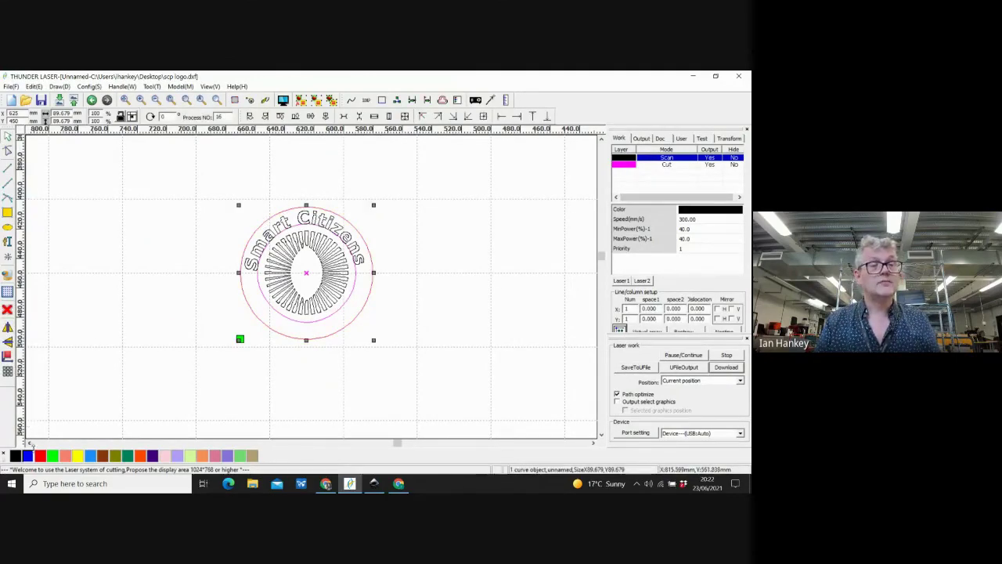
left_click(41, 456)
left_click(109, 274)
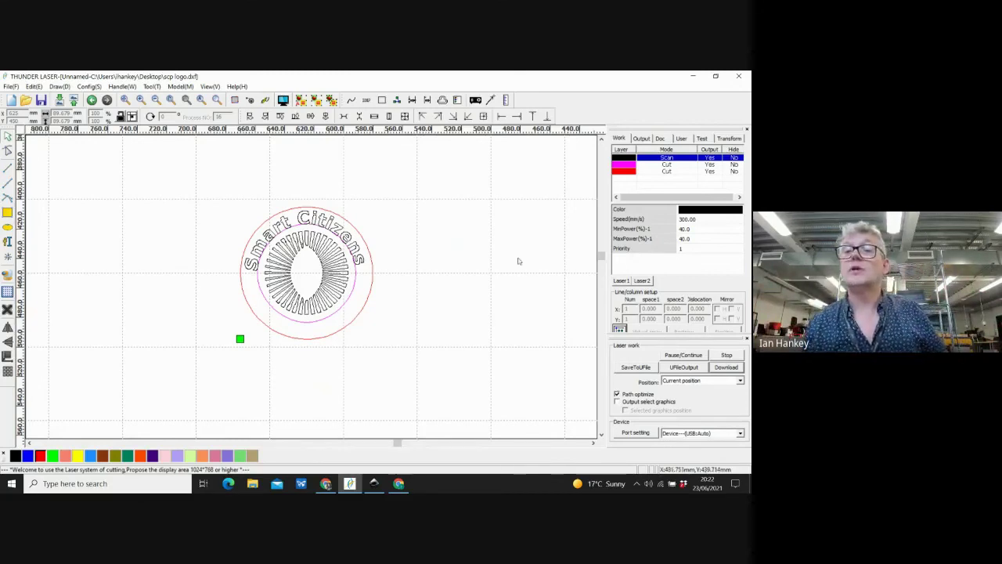
- Set the magenta Cut layer's Output to No and preview the job again
left_click(284, 100)
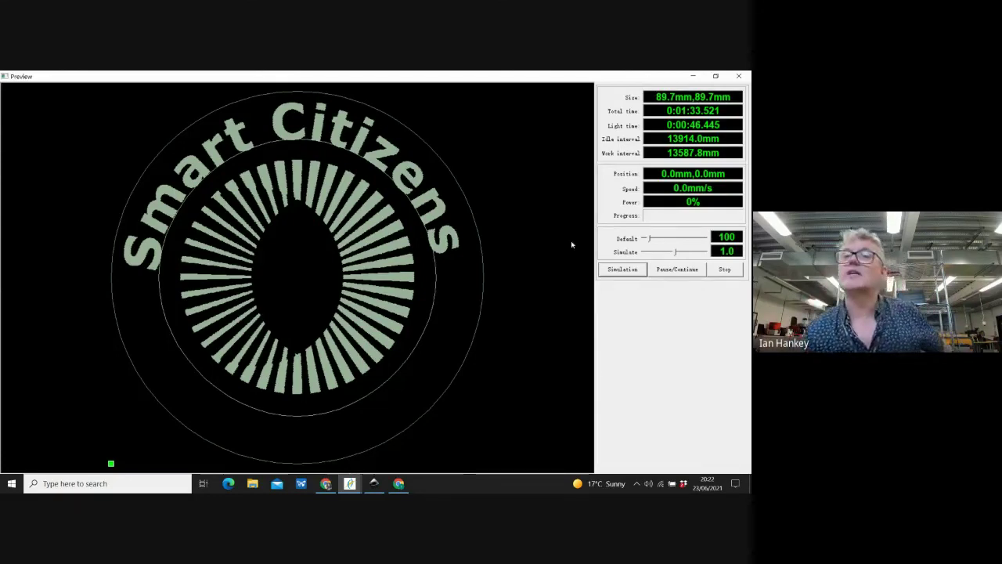
left_click(738, 76)
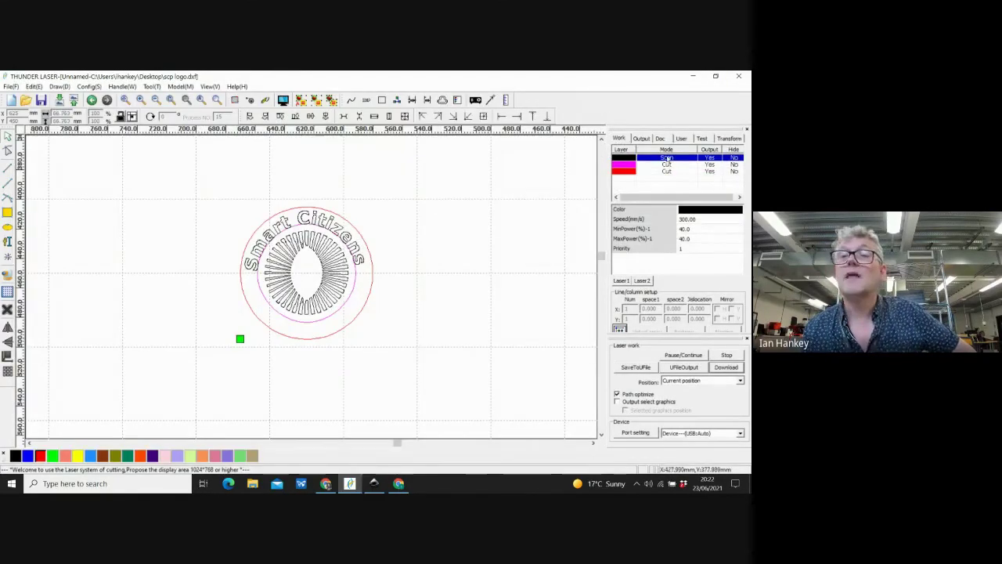
left_click(710, 165)
left_click(709, 165)
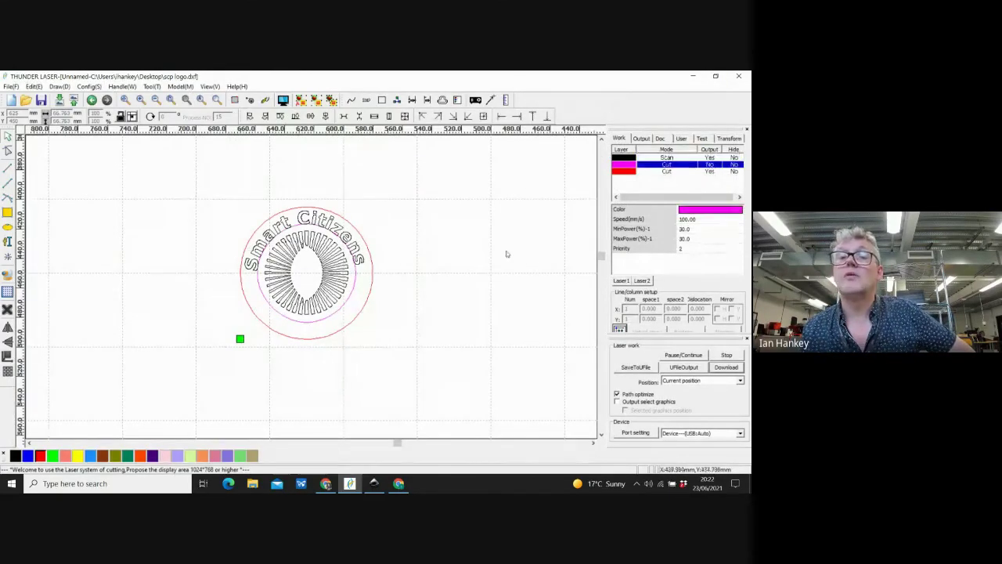
left_click(284, 100)
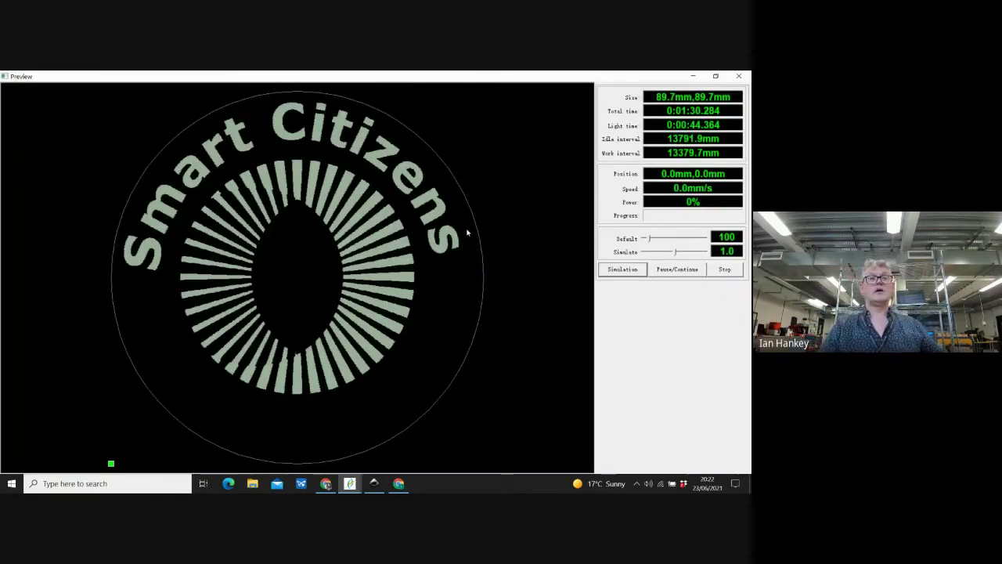
- Close the job preview and return to the browser's video meeting
left_click(737, 77)
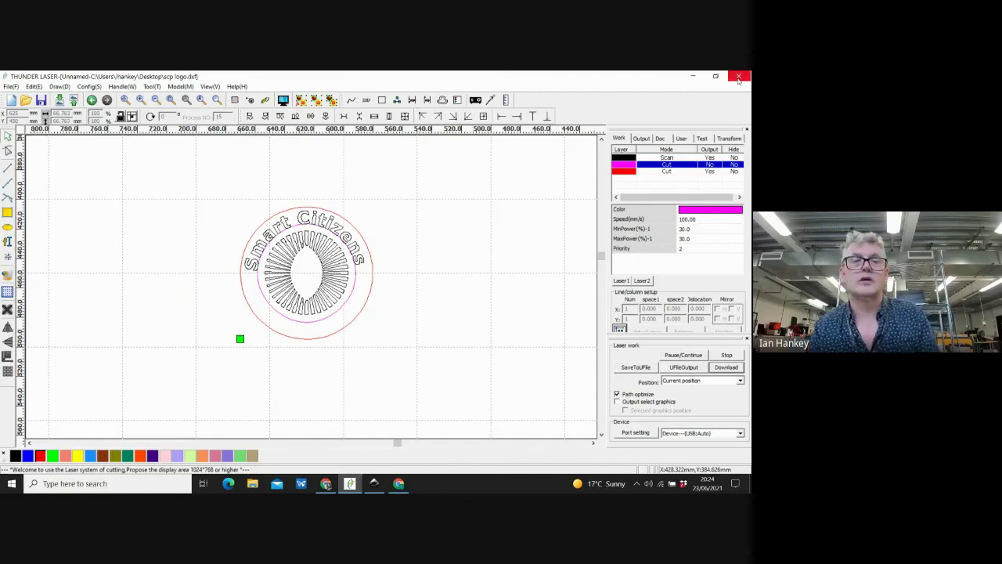
left_click(326, 483)
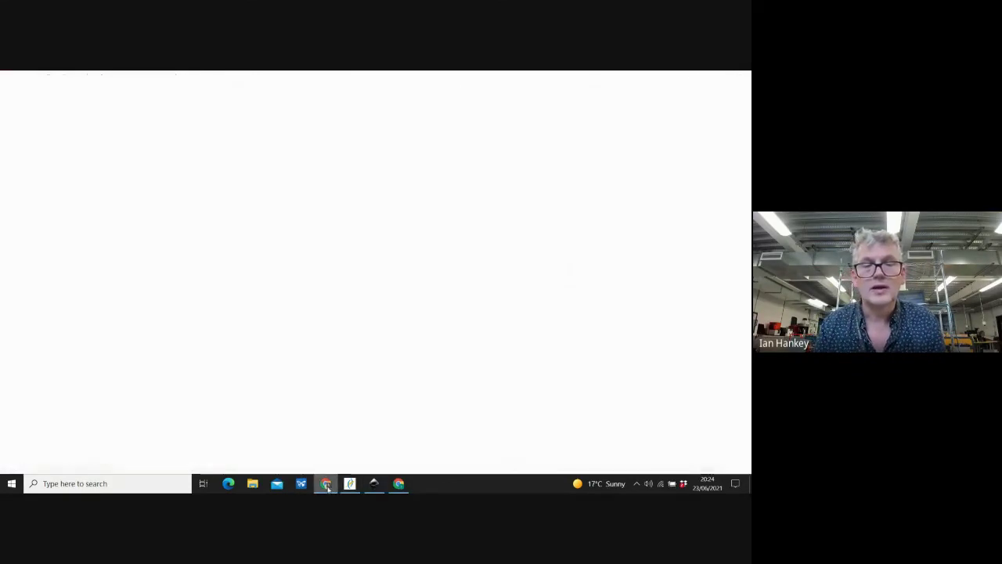